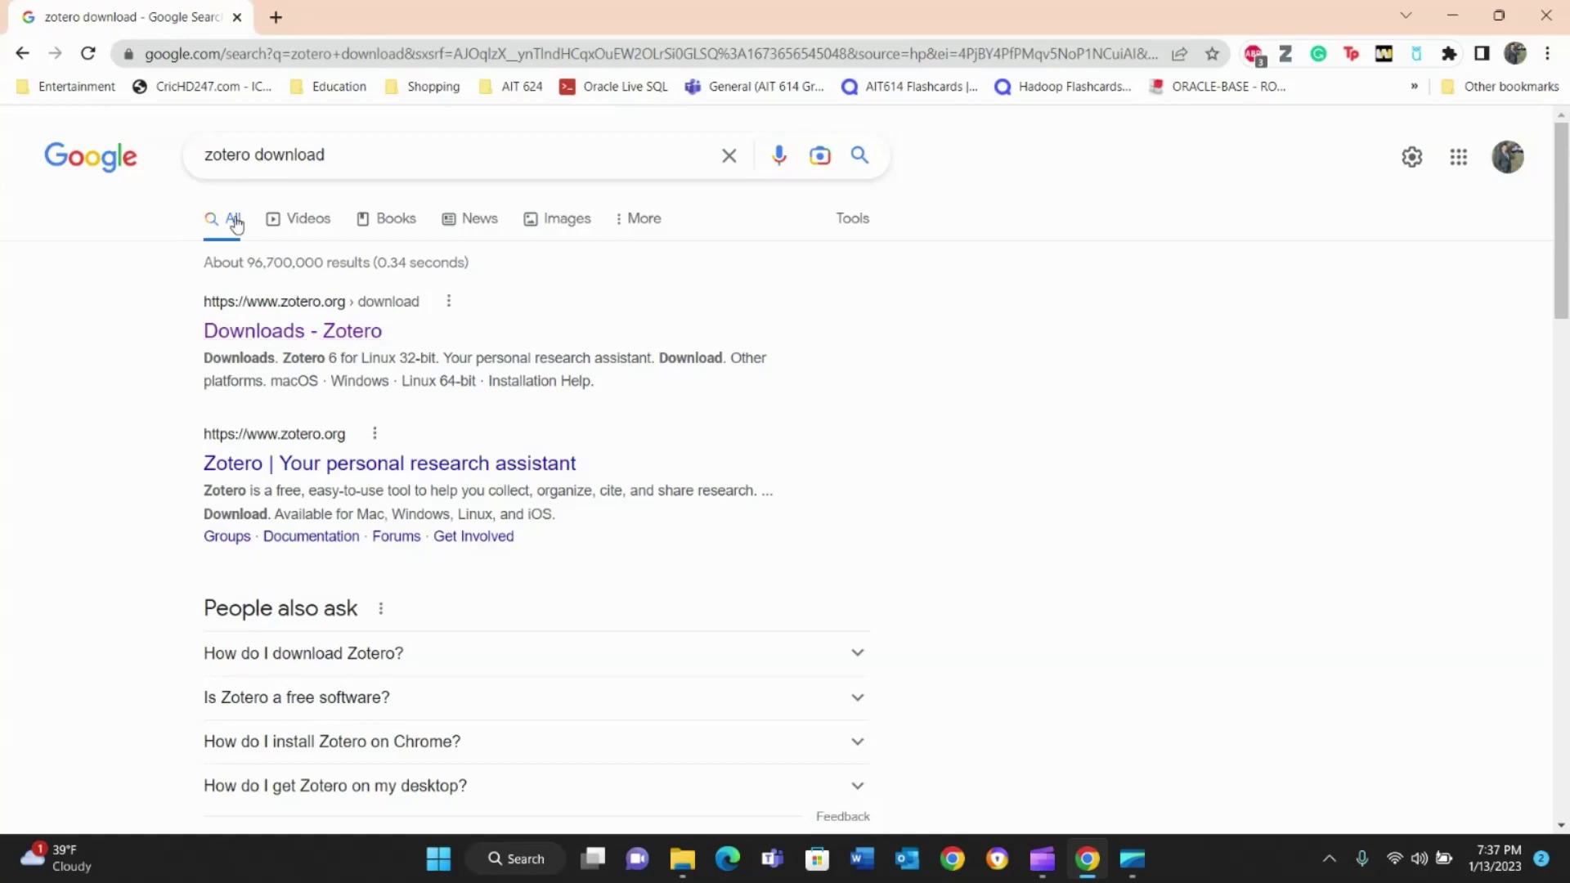
- Download the Zotero 6 for Windows installer to the Desktop and open the Zotero Connector page in the Chrome Web Store
left_click(325, 335)
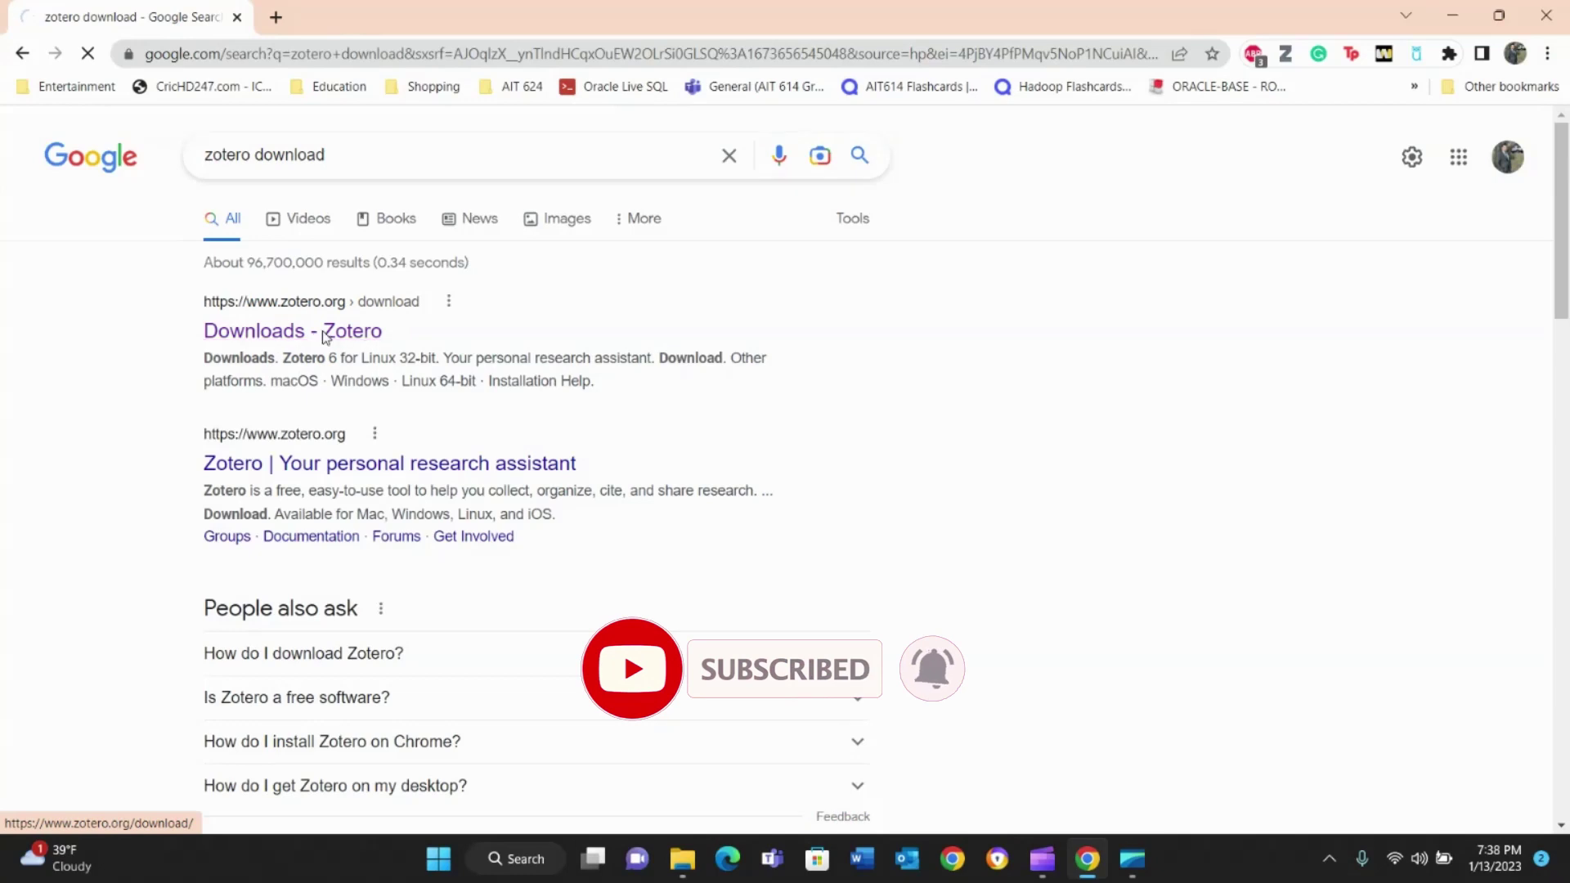
scroll(853, 464, "down", 1)
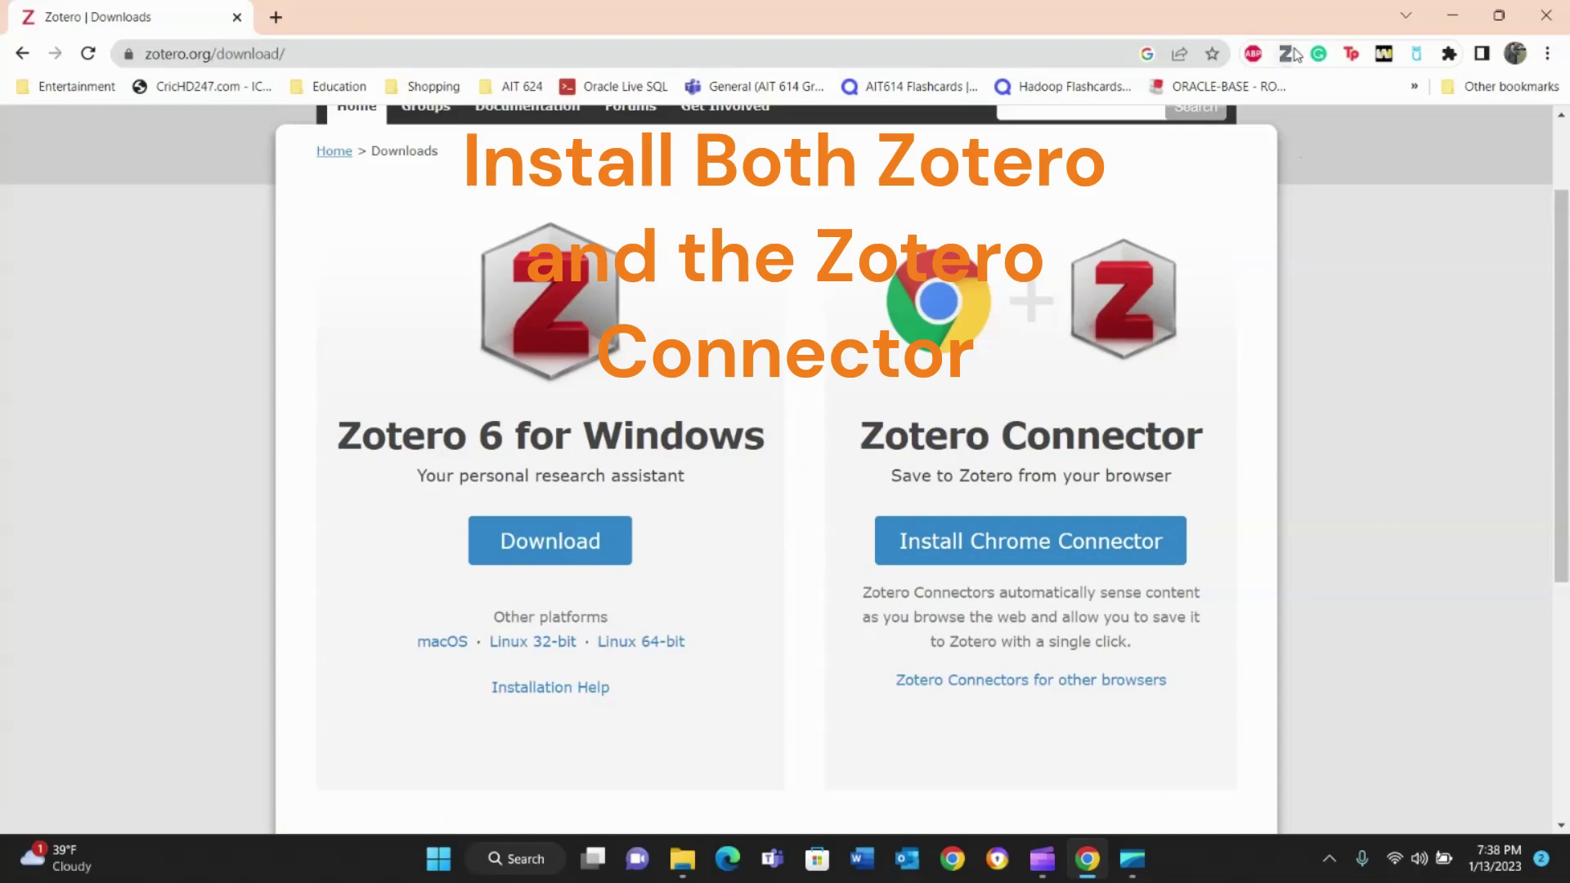
left_click(579, 543)
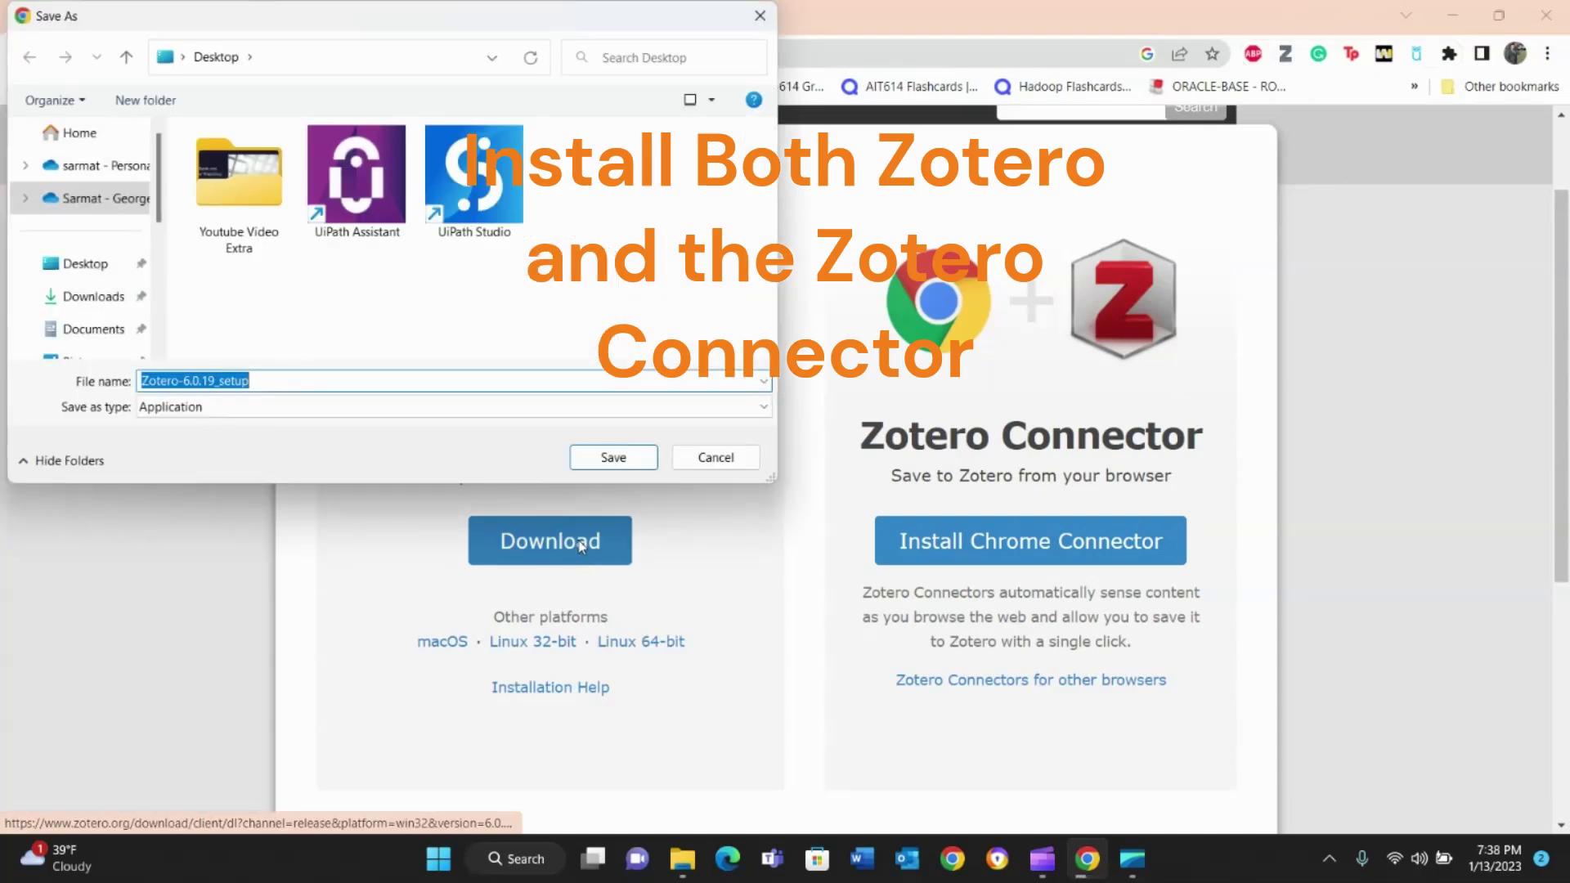
left_click(96, 270)
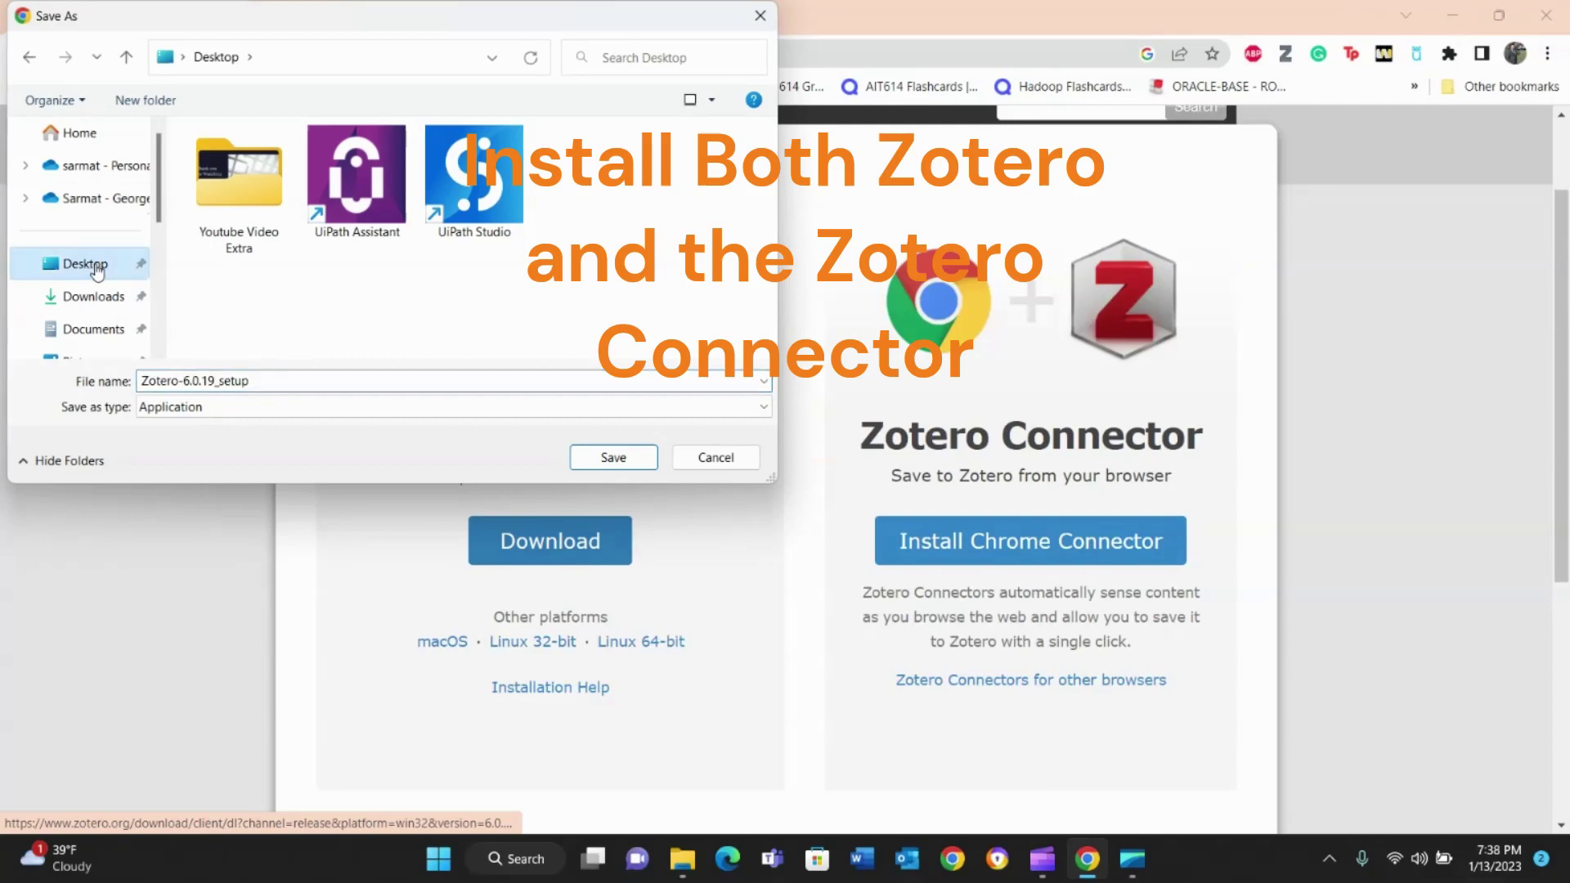
left_click(607, 460)
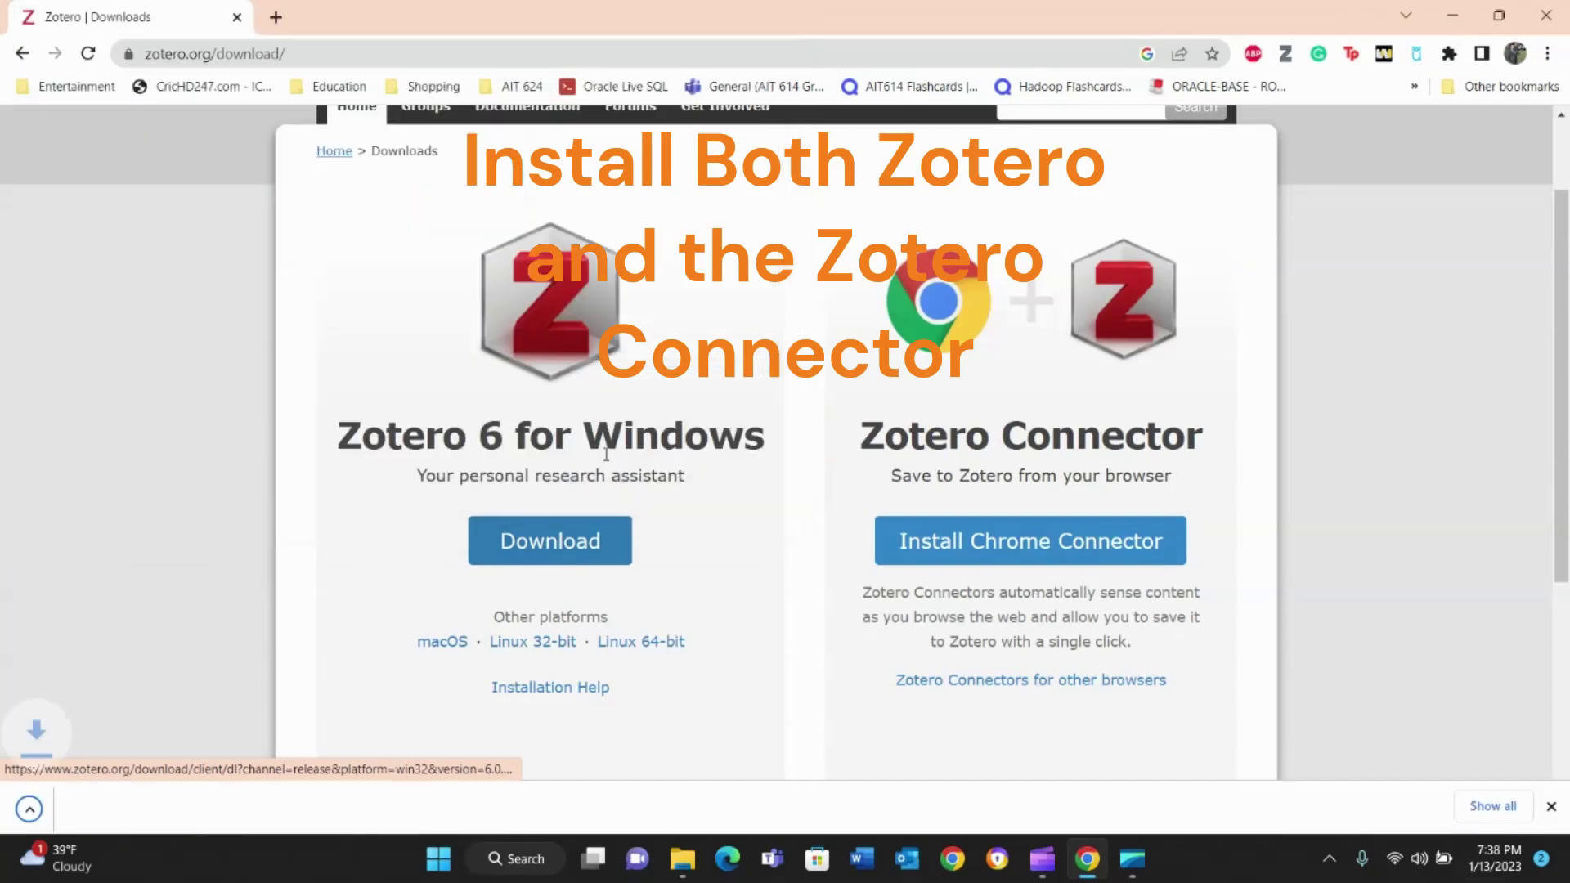
left_click(1028, 548)
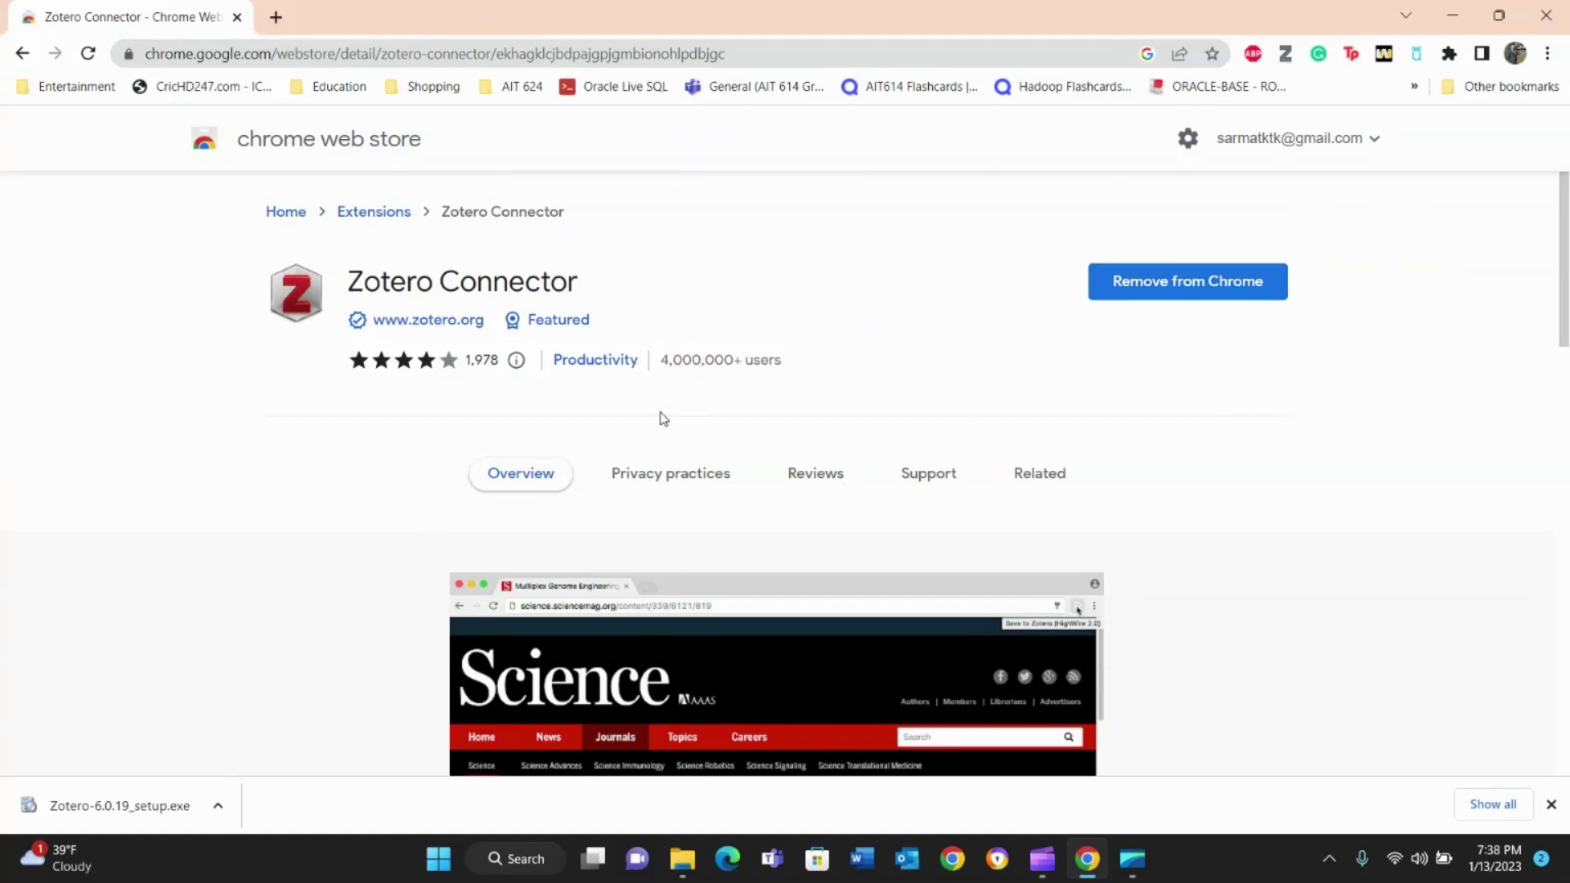
- Run the downloaded Zotero-6.0.19_setup.exe, install Zotero with the default options and launch it
left_click(133, 799)
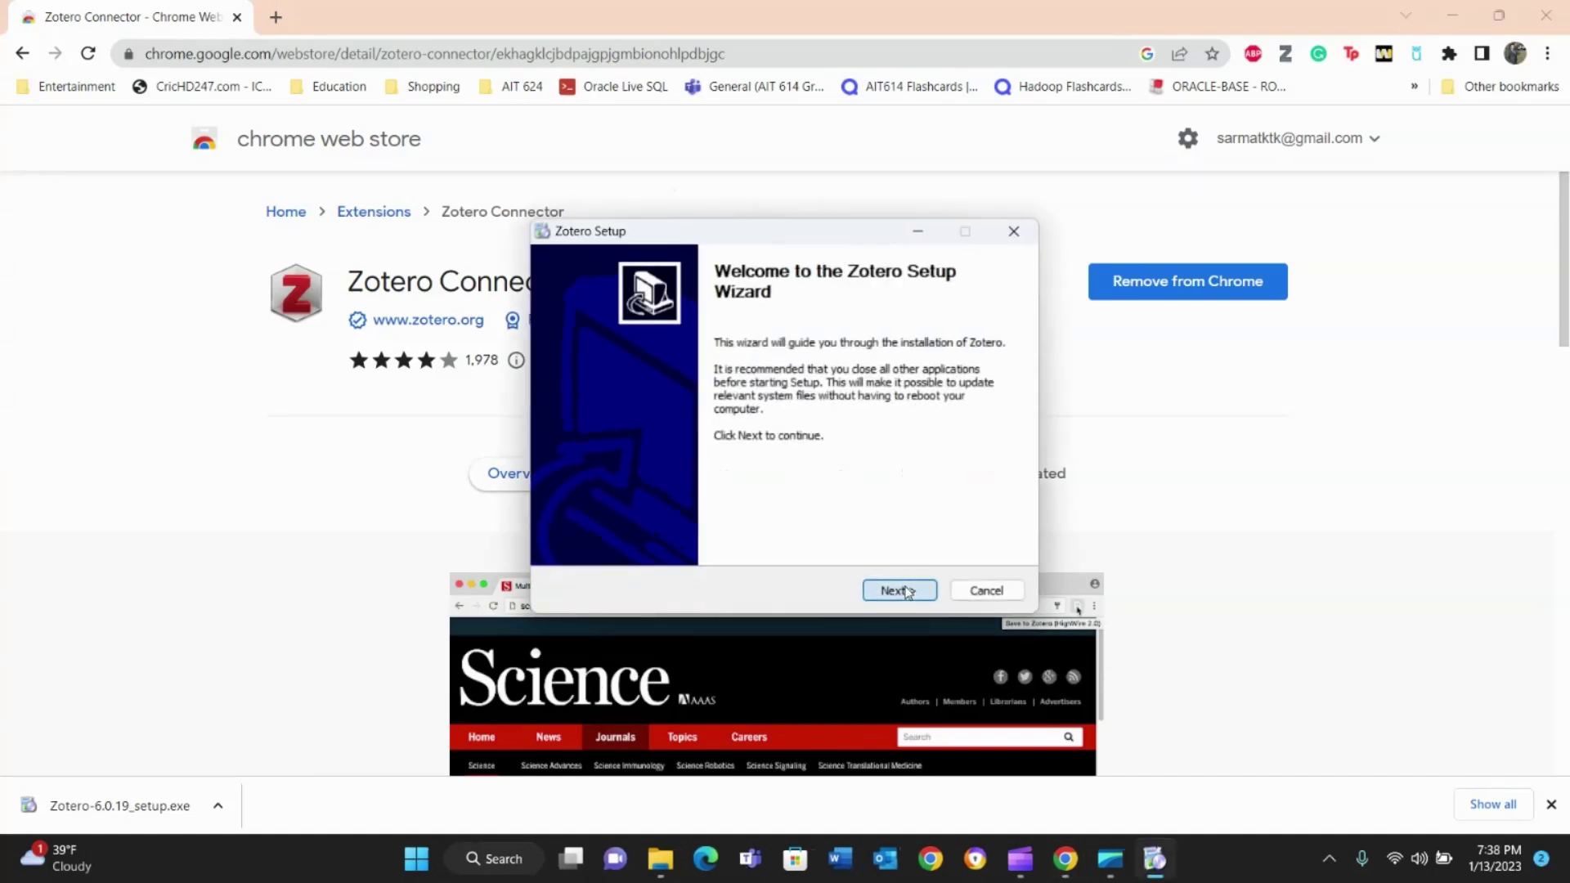
left_click(900, 591)
left_click(900, 590)
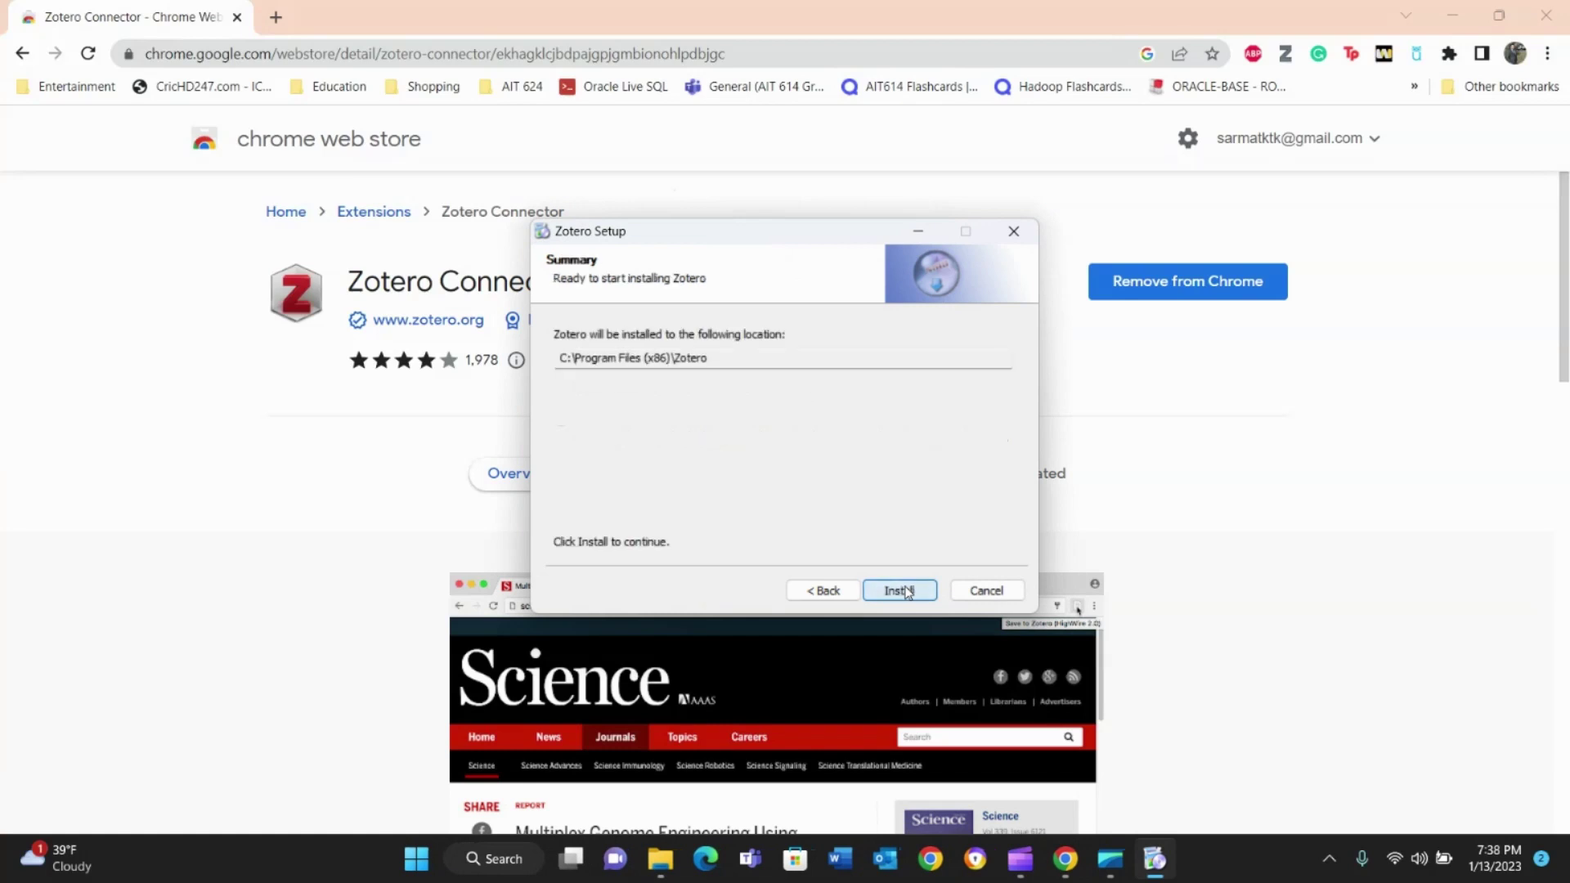
left_click(900, 590)
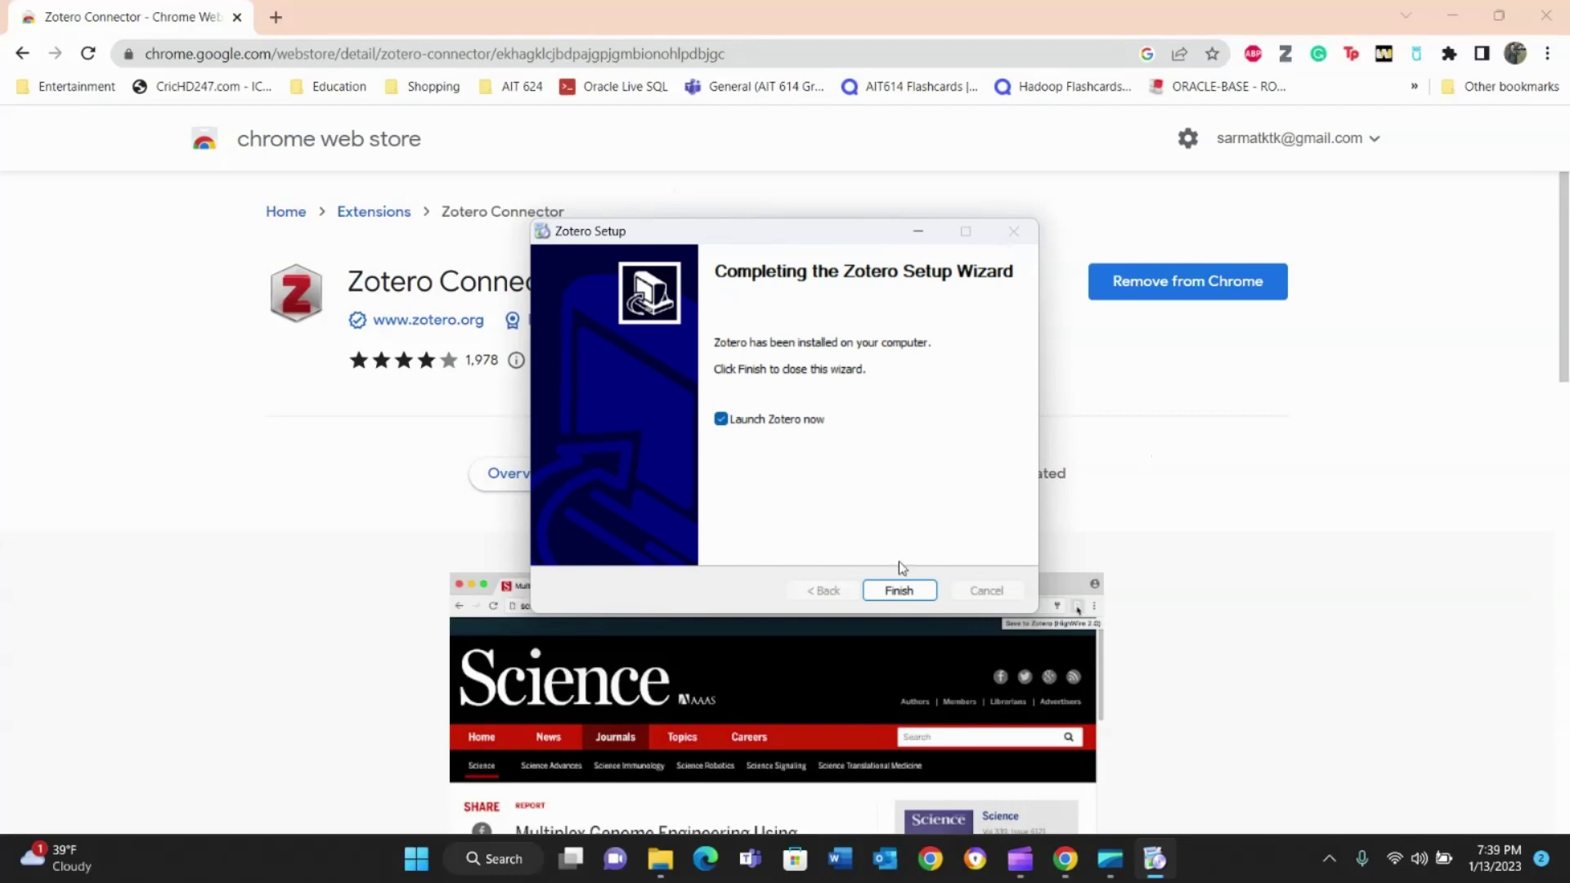
left_click(901, 591)
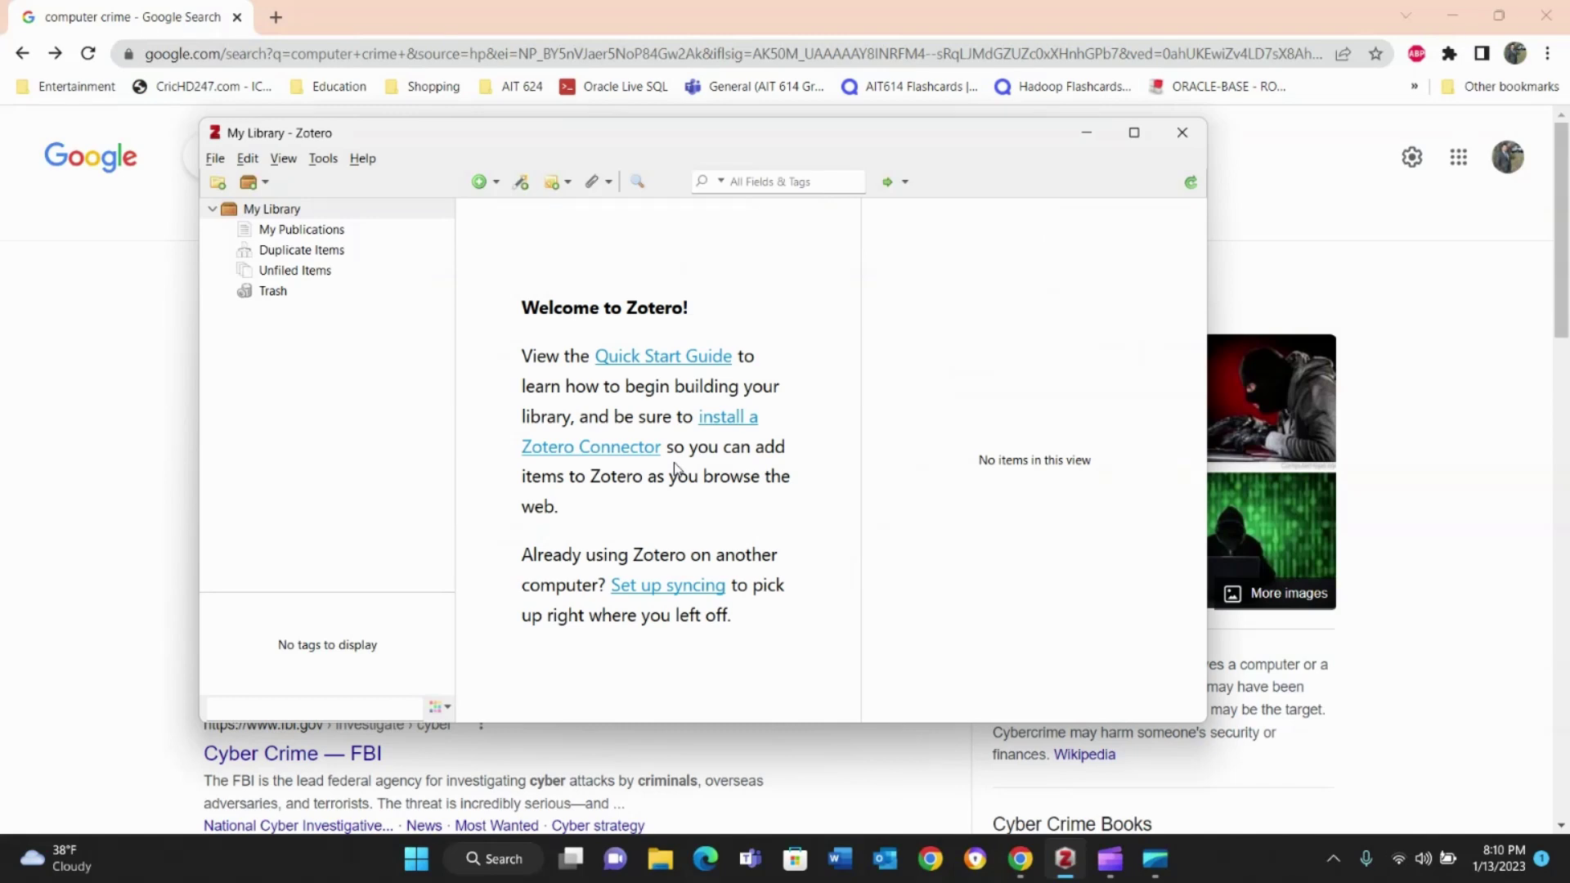
- Create a new collection in My Library, keeping the default name Untitled
left_click(219, 183)
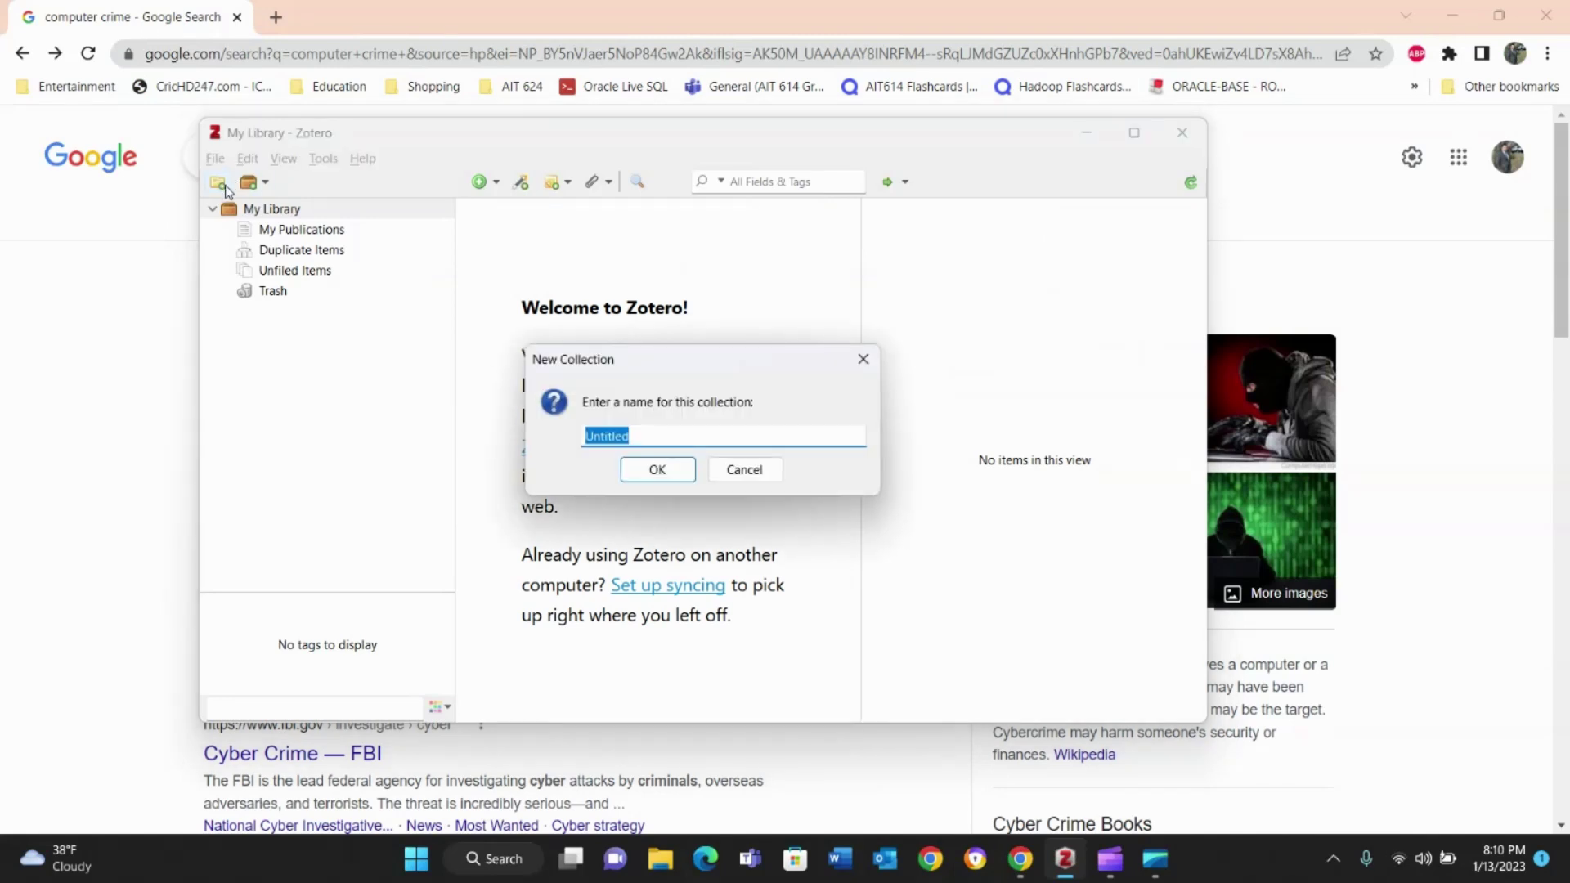
key("BackSpace")
left_click(657, 469)
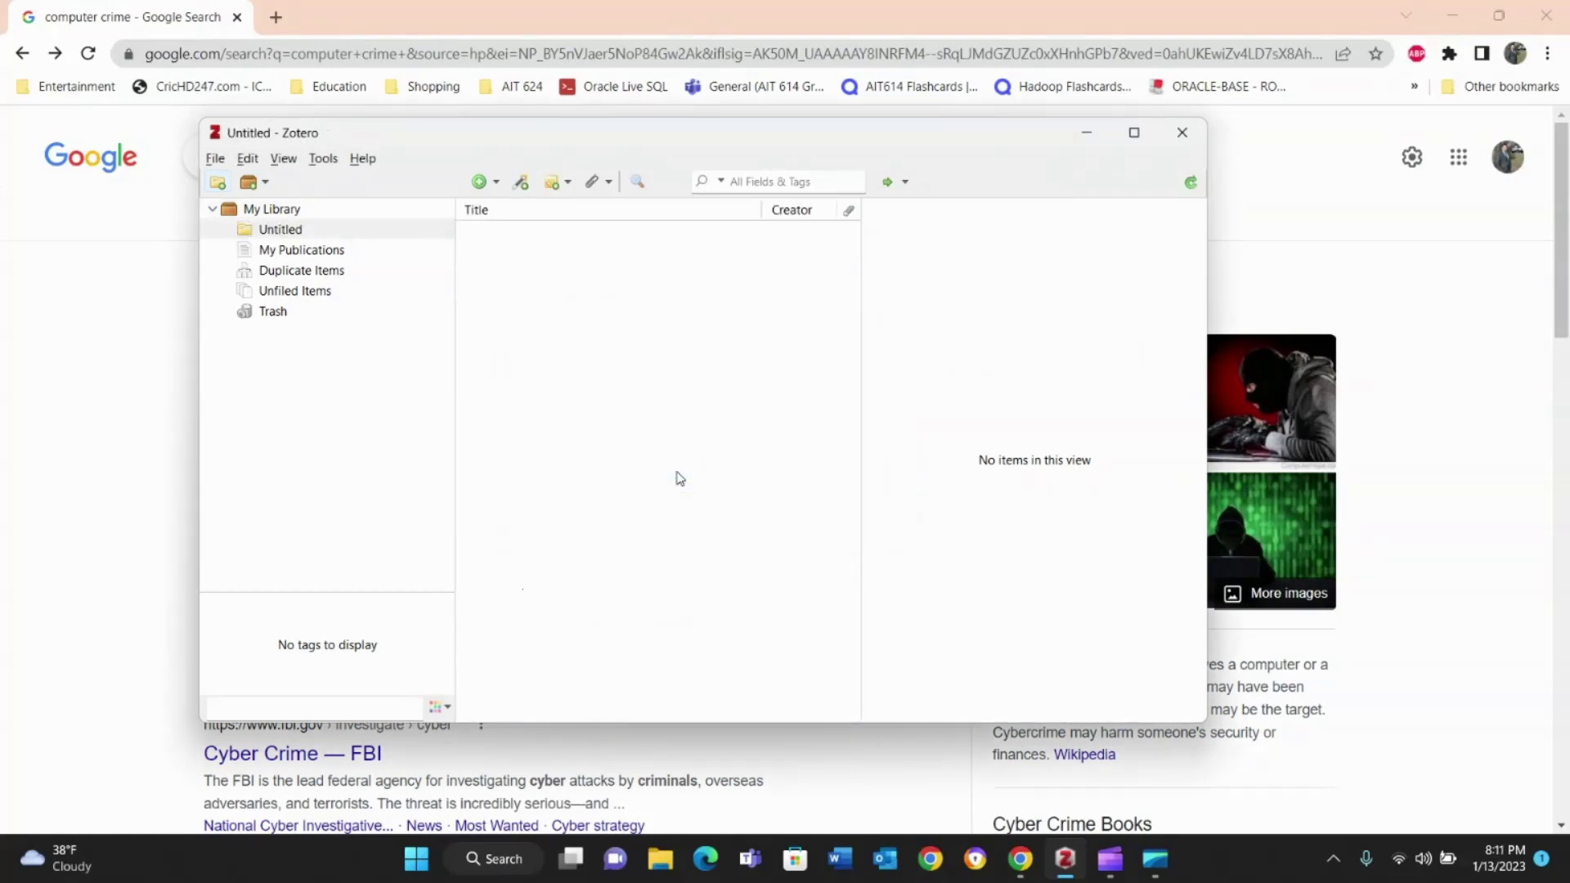
- Rename the Untitled collection to "Crime Crimes"
right_click(306, 234)
left_click(350, 266)
key("BackSpace")
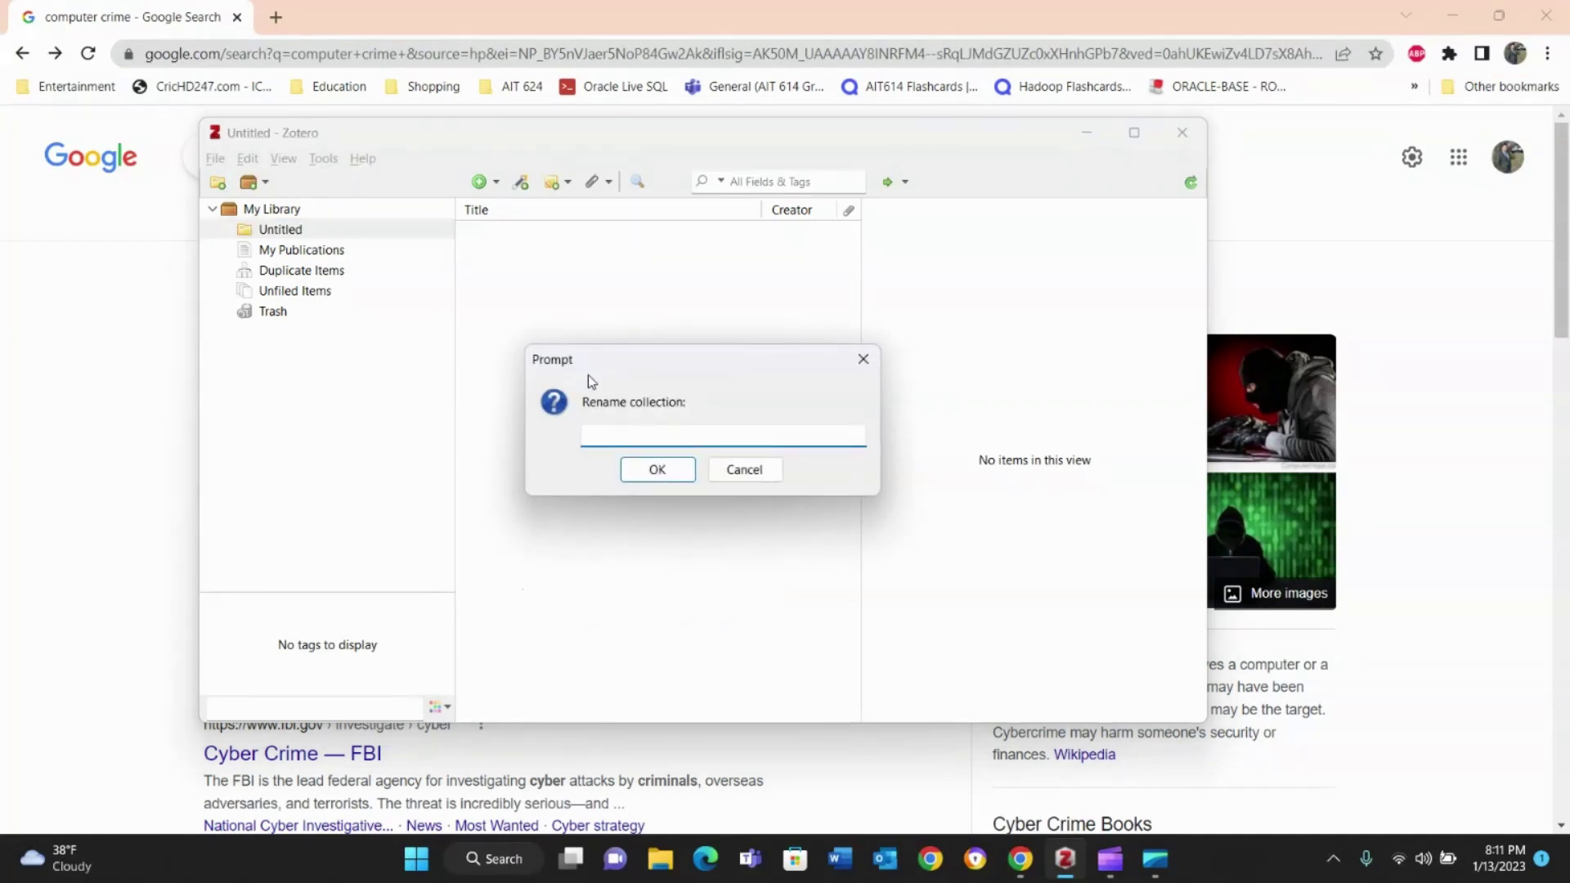
type("Crime Crimes")
left_click(659, 470)
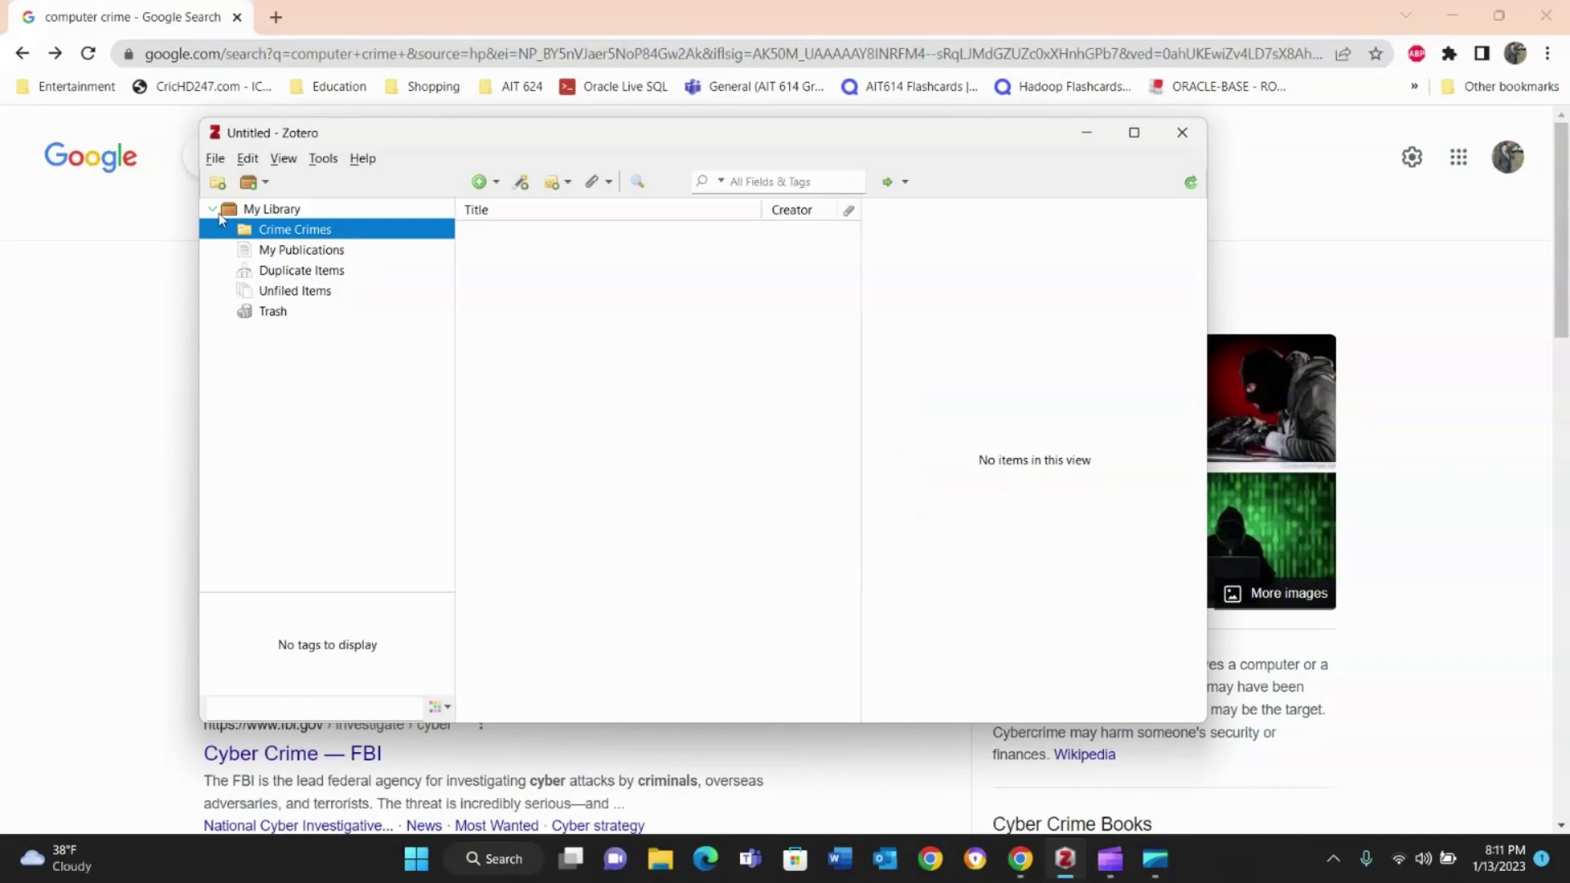
- Create a second collection in My Library named "PHD research"
left_click(218, 182)
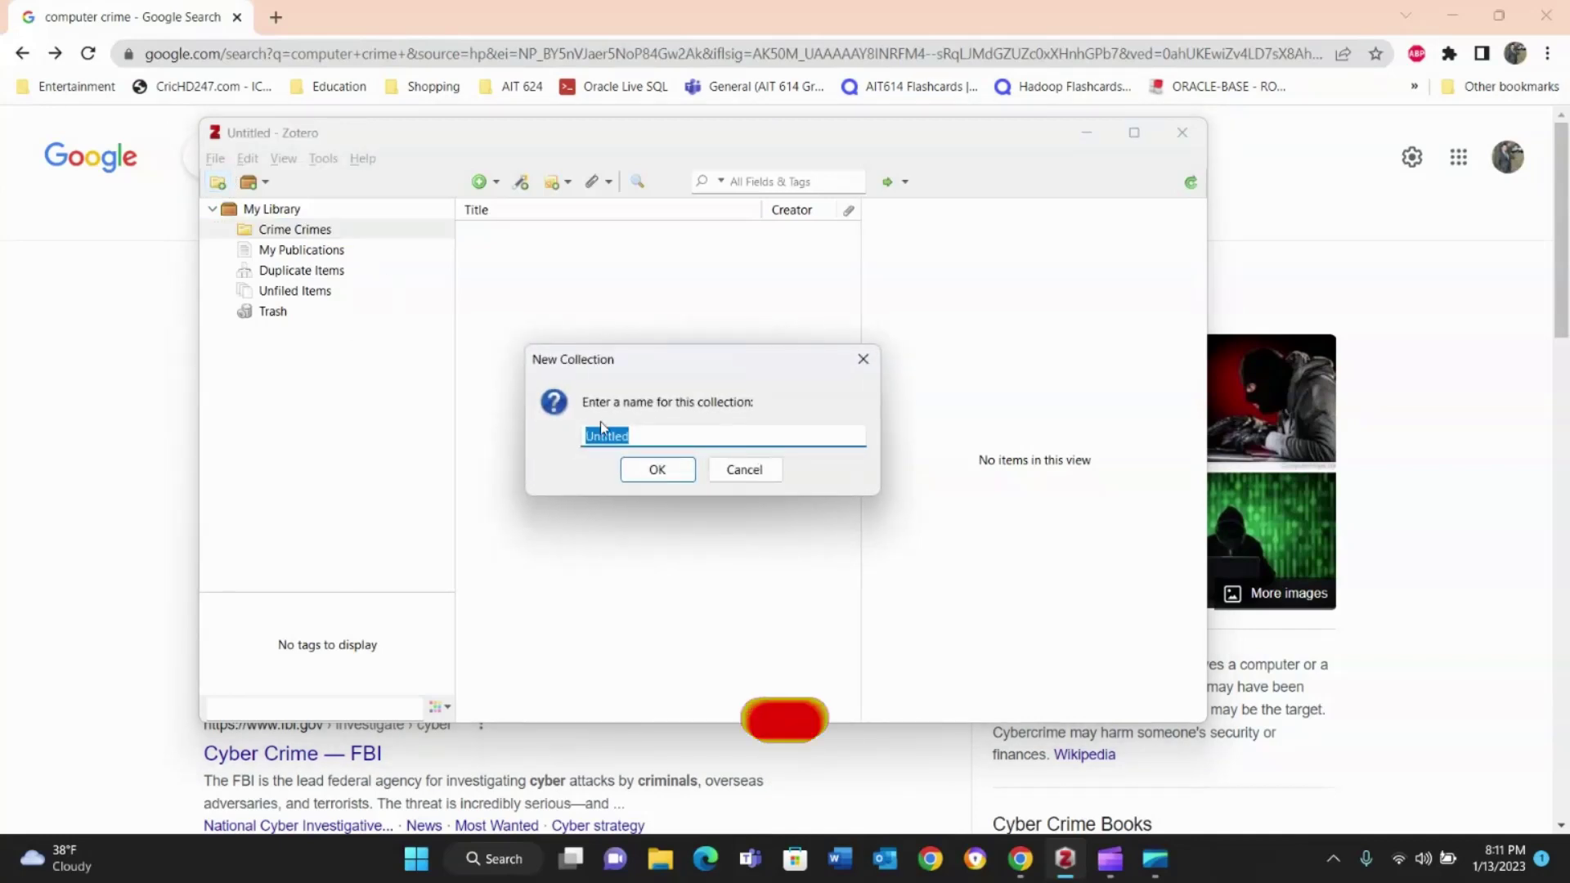
type("PHD research")
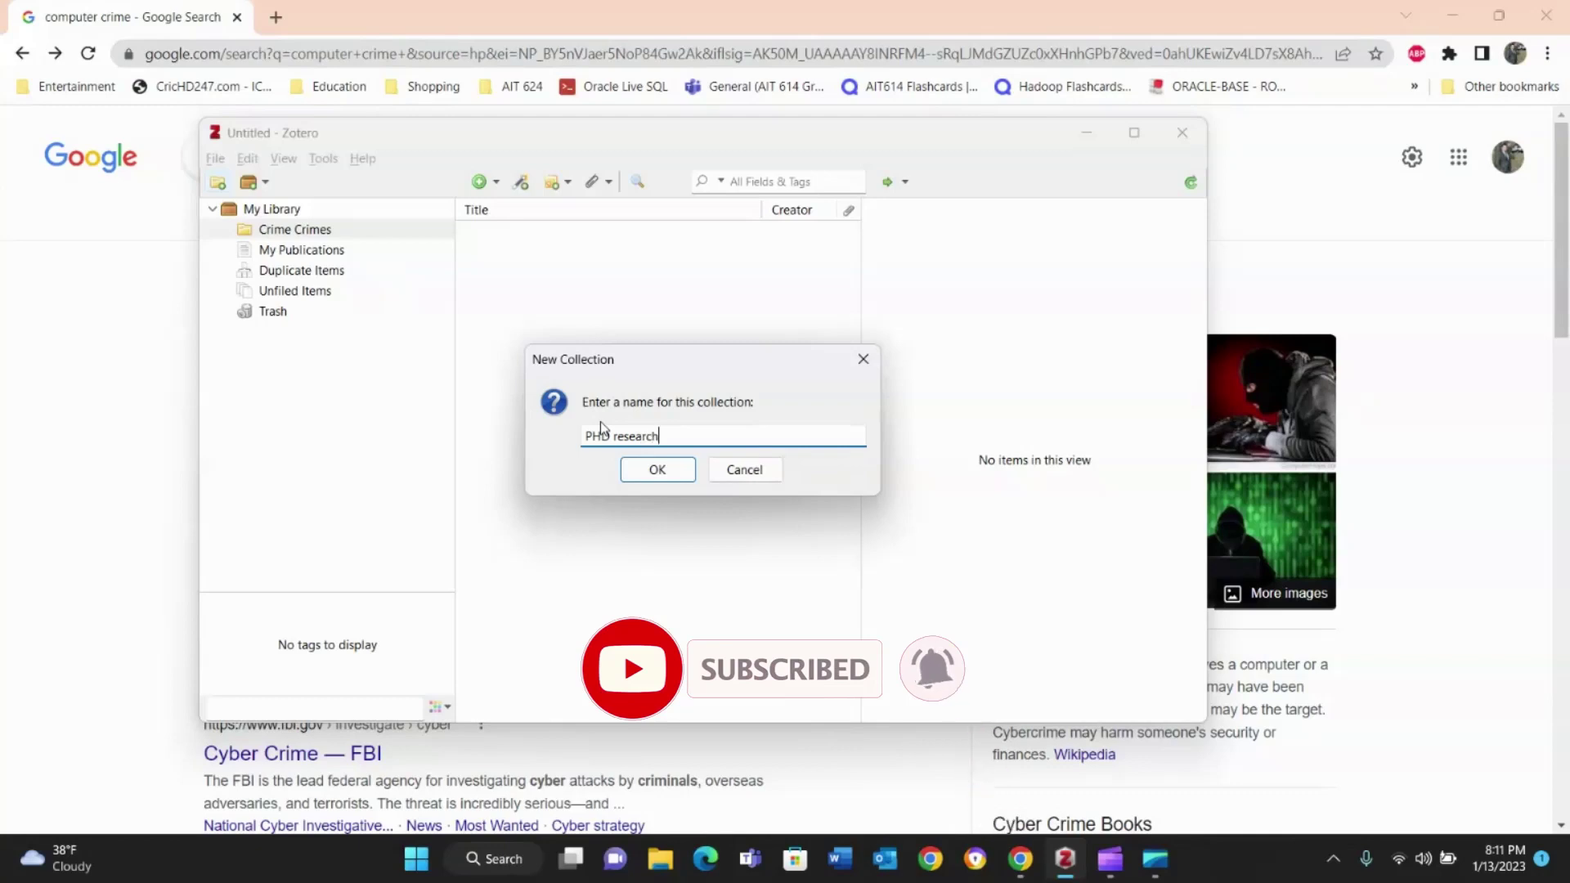
left_click(661, 471)
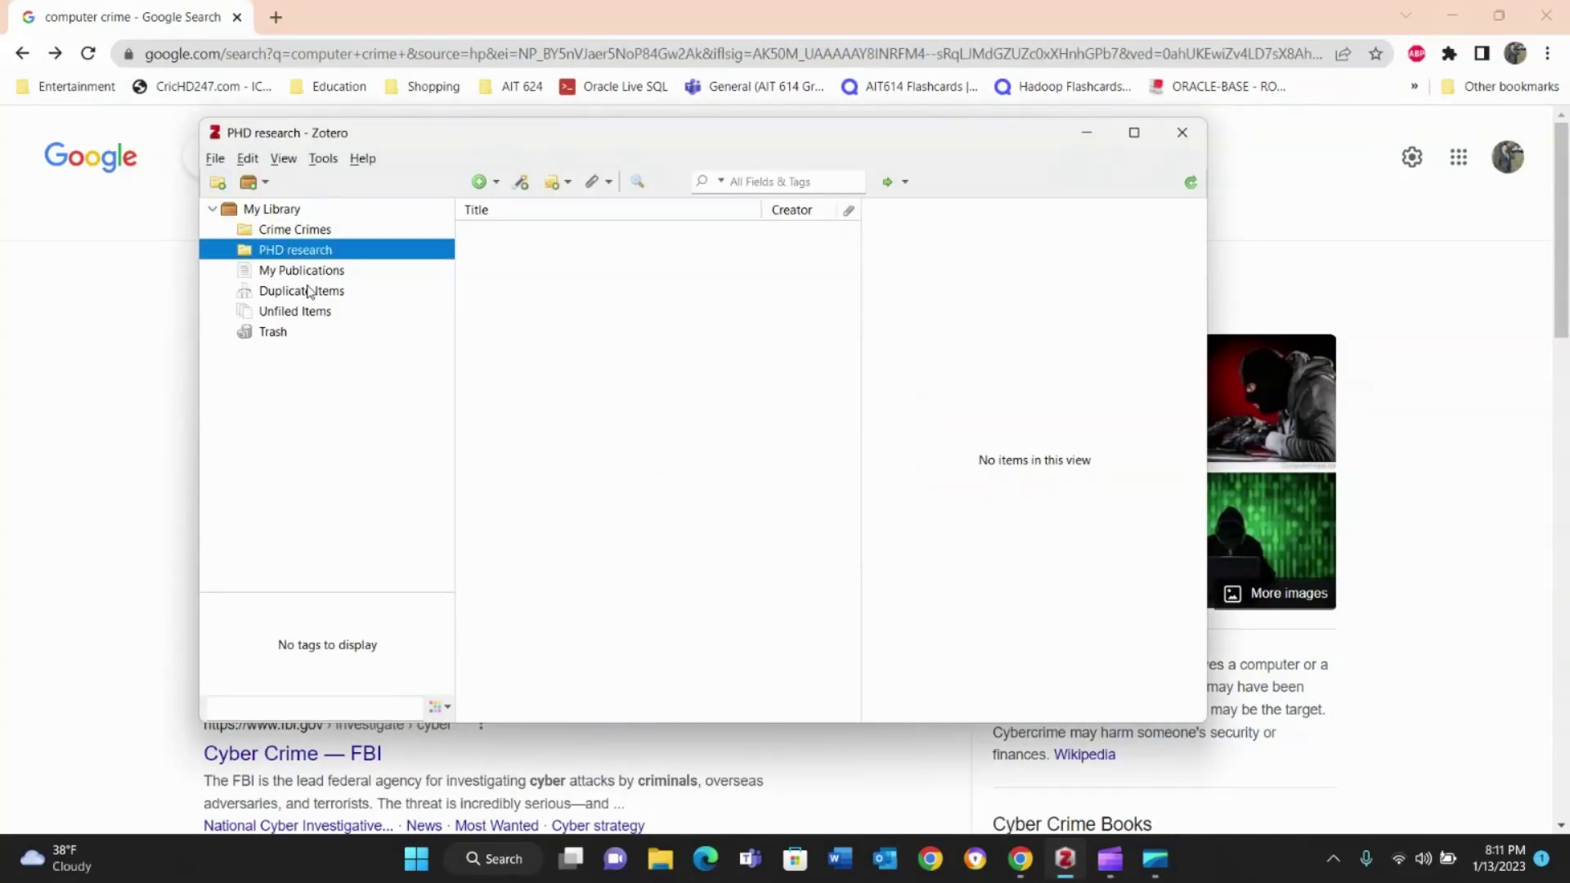
- Switch between the two new collections and leave Crime Crimes as the active one
left_click(316, 231)
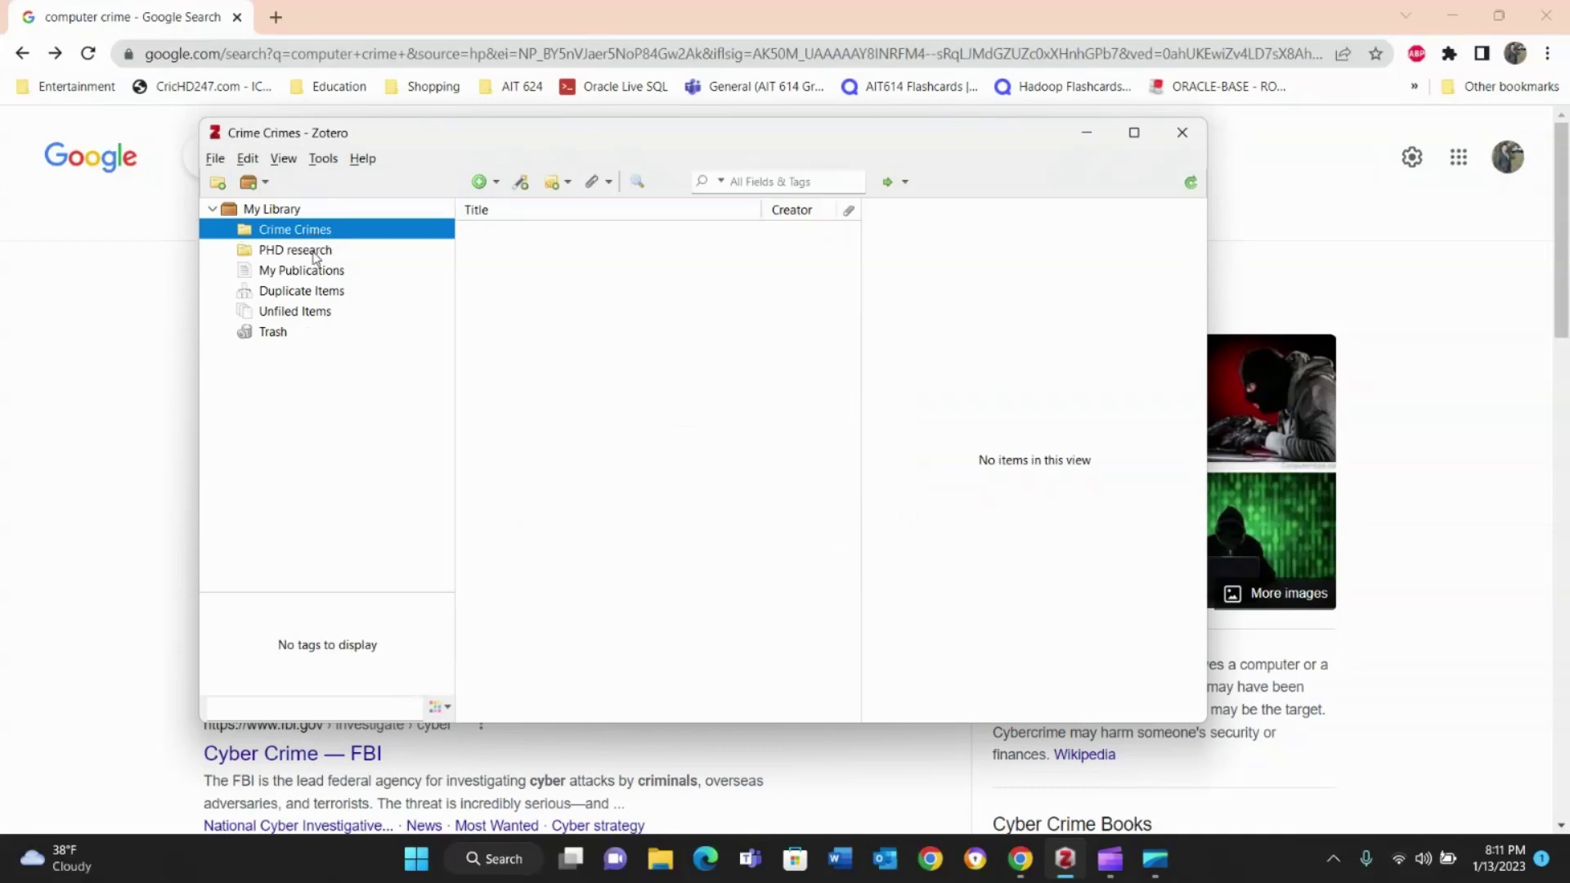
left_click(315, 252)
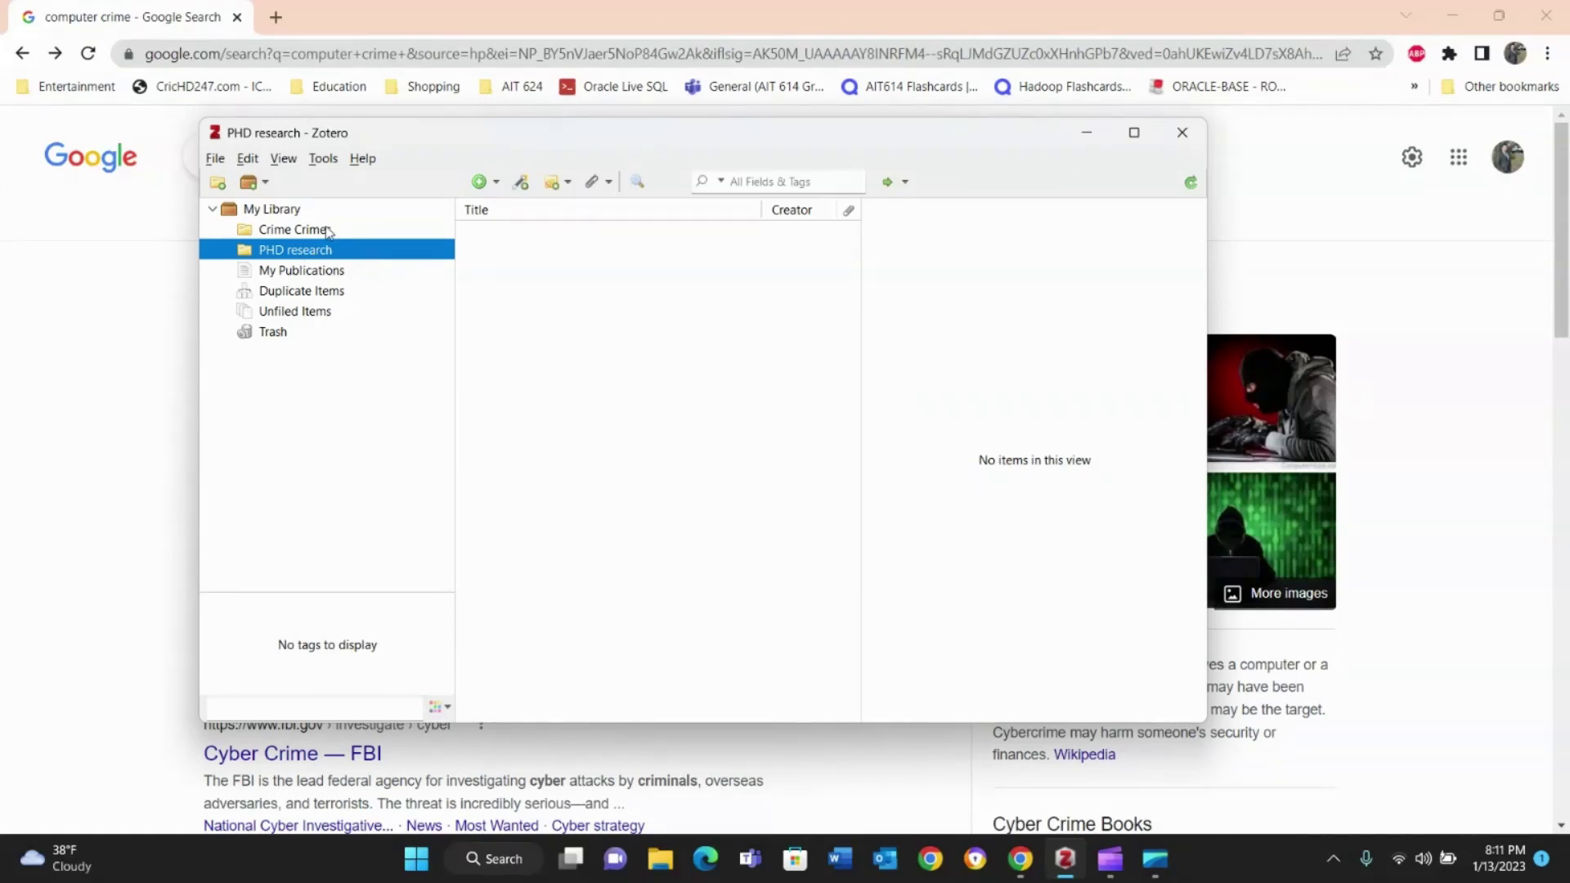
left_click(328, 232)
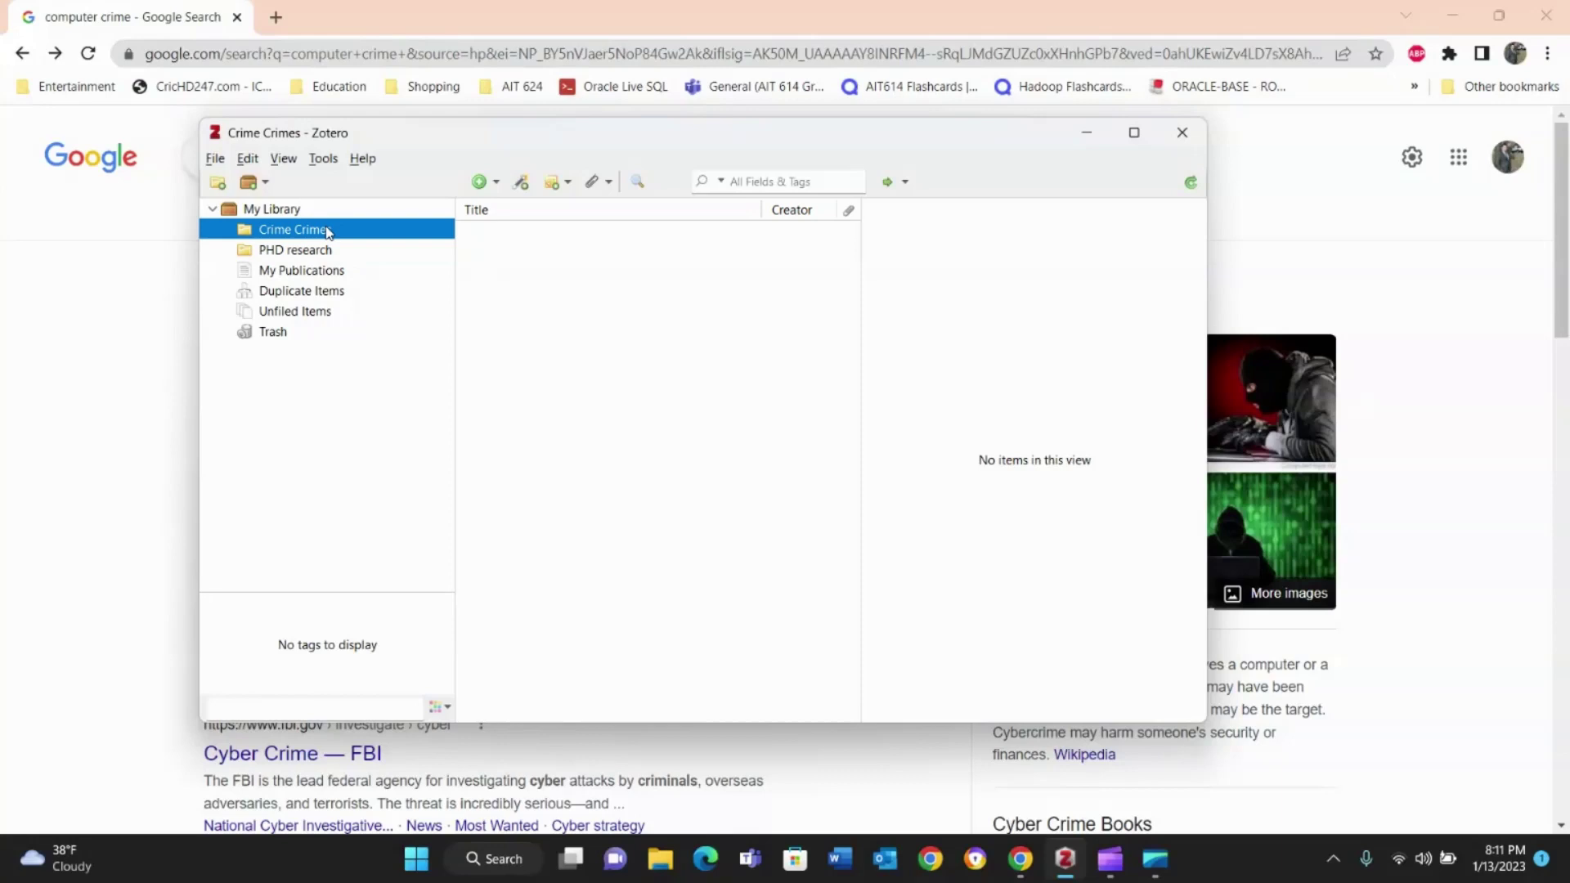
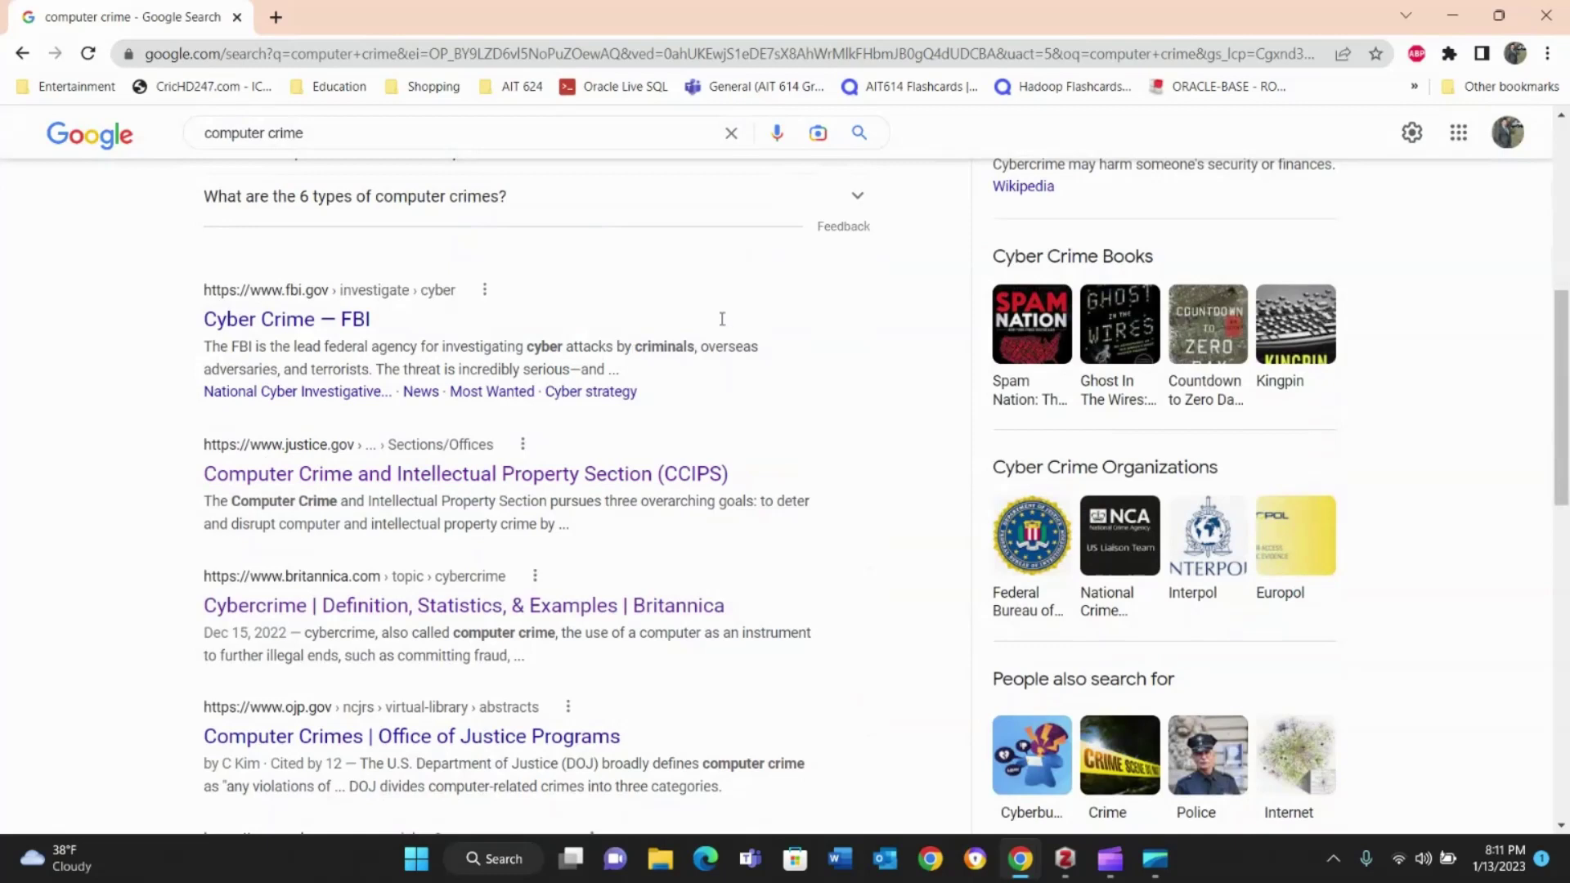
- Check the browser's installed extensions for Zotero Connector
left_click(1450, 54)
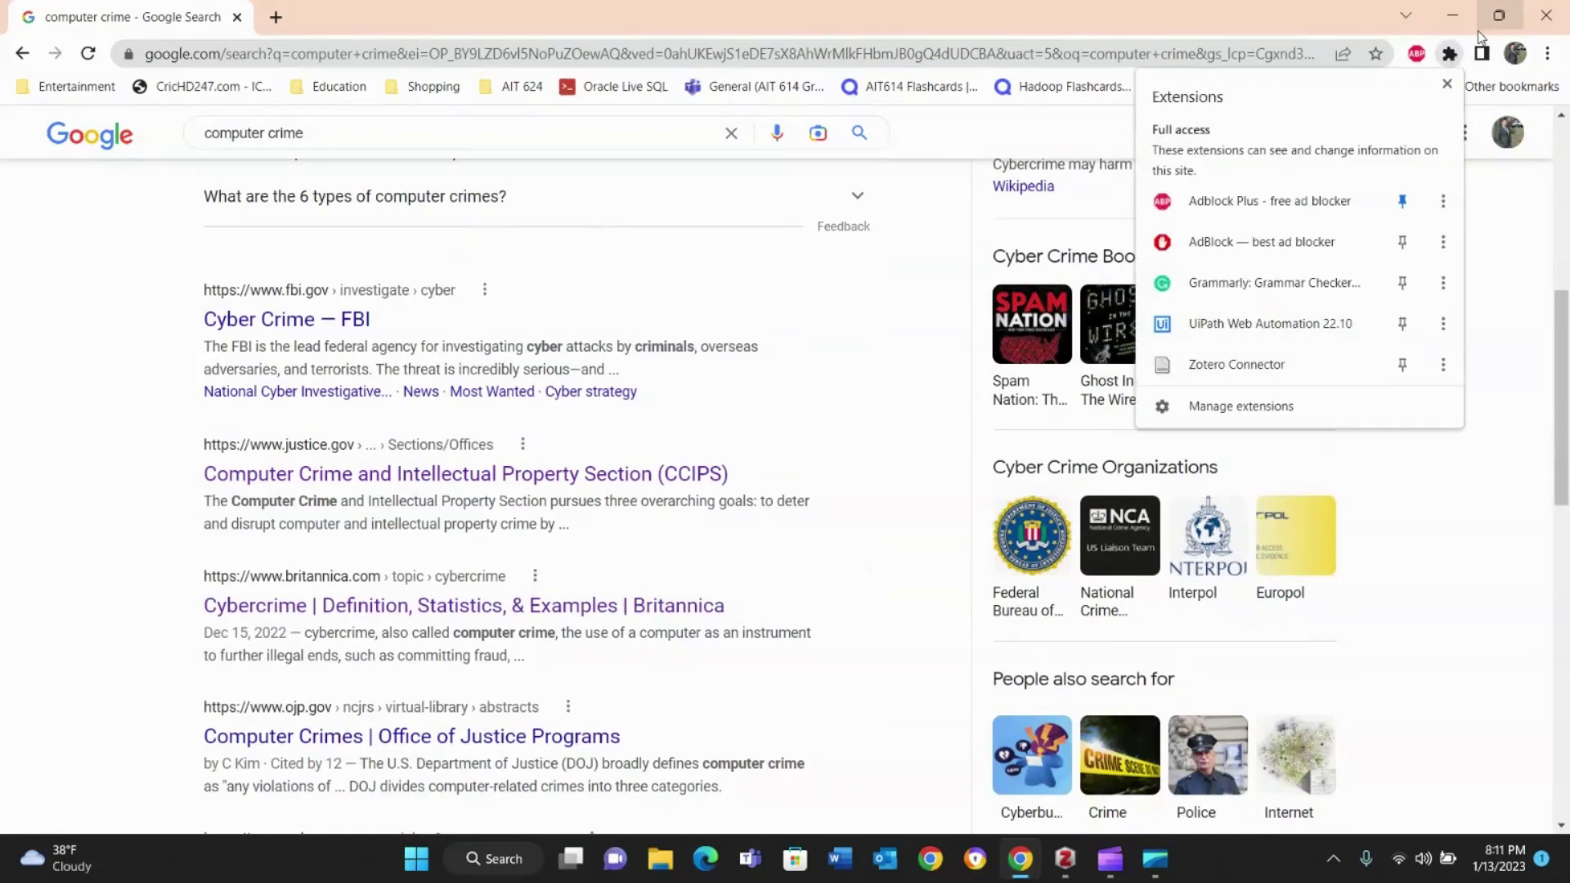
left_click(1450, 54)
left_click(1450, 54)
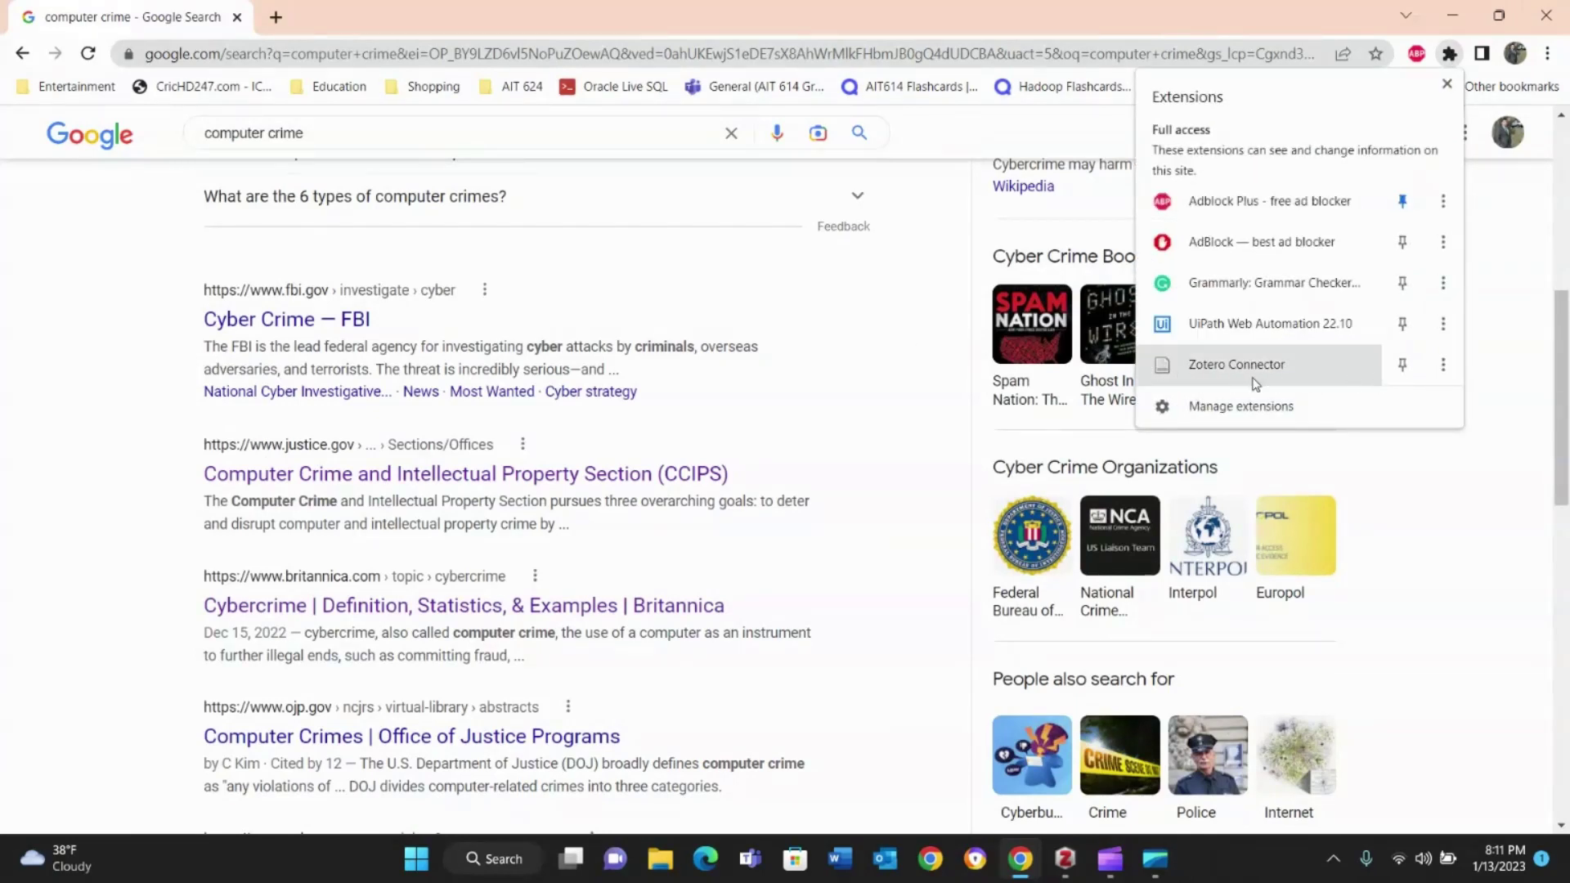
left_click(875, 342)
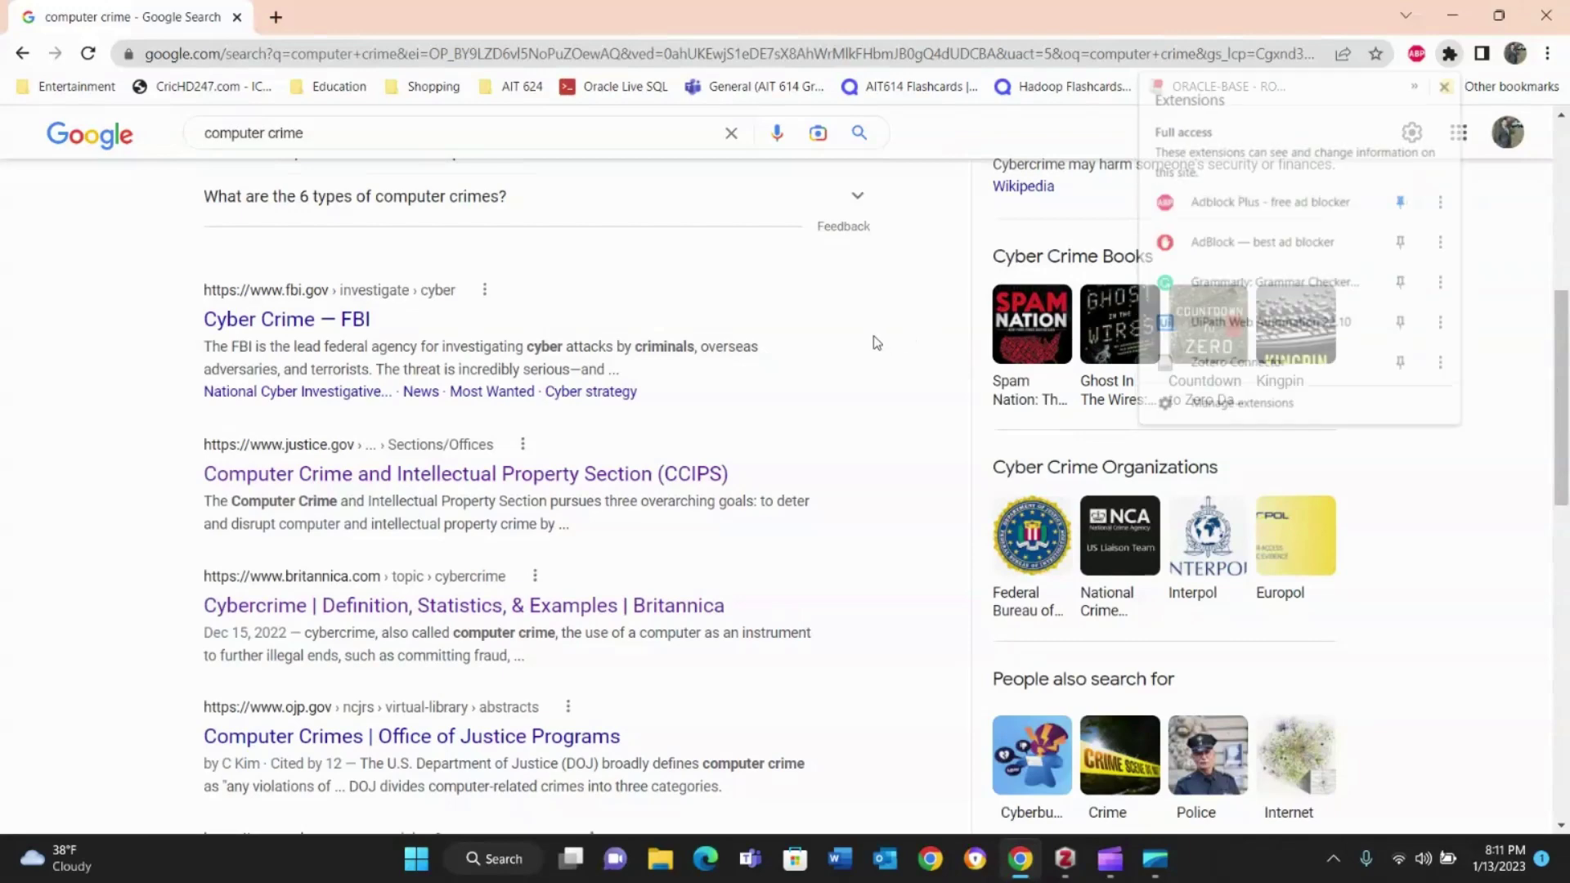
- Open the Britannica article on cybercrime from the computer crime search results
scroll(876, 342, "up", 7)
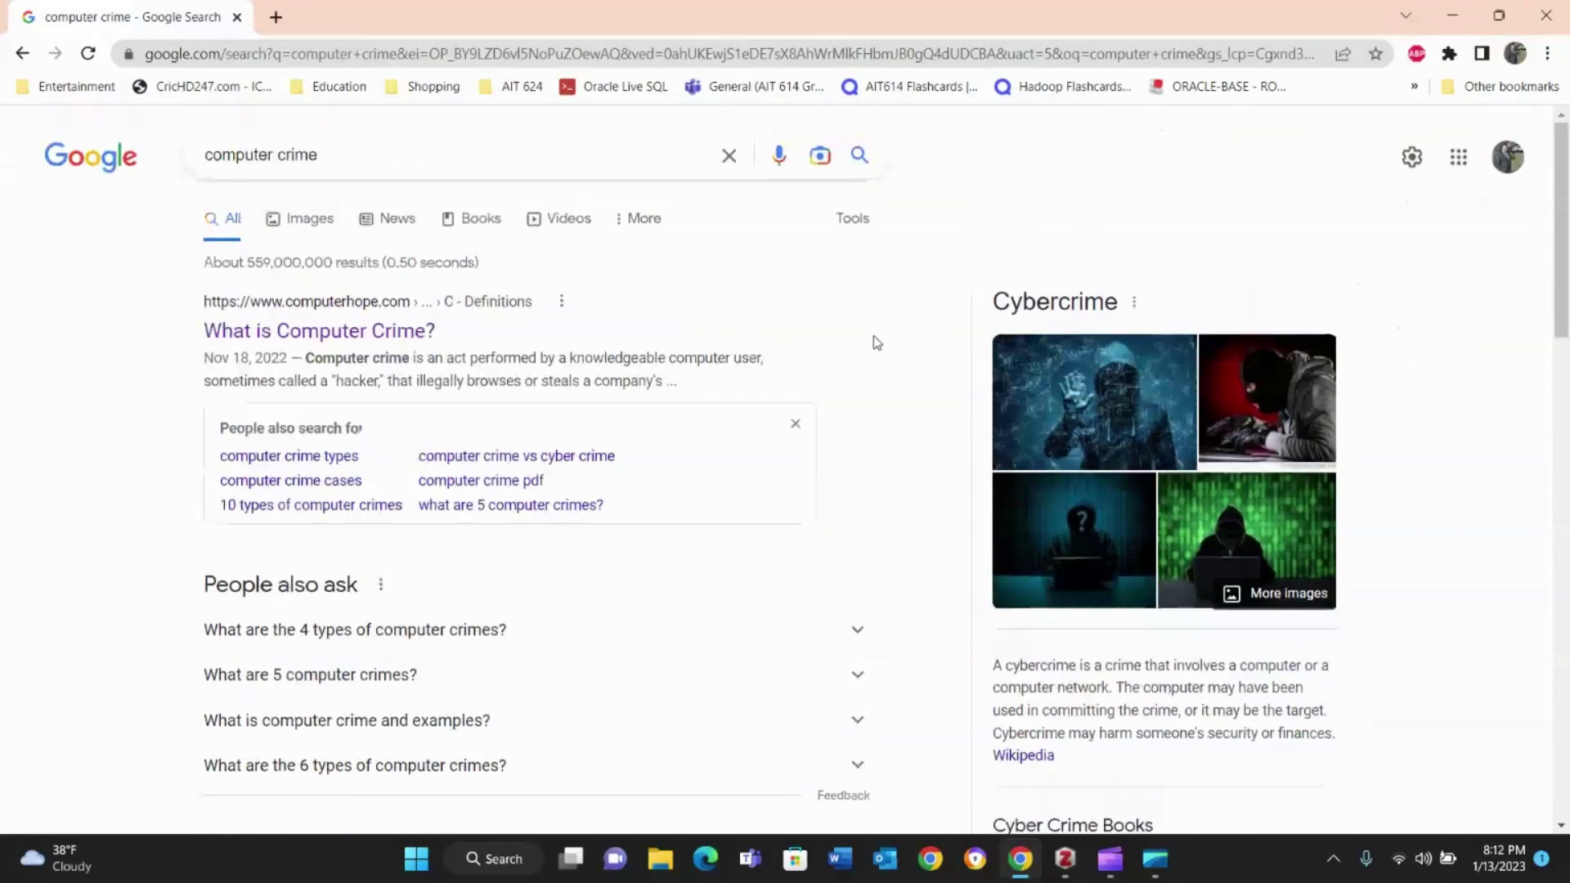
scroll(877, 342, "down", 5)
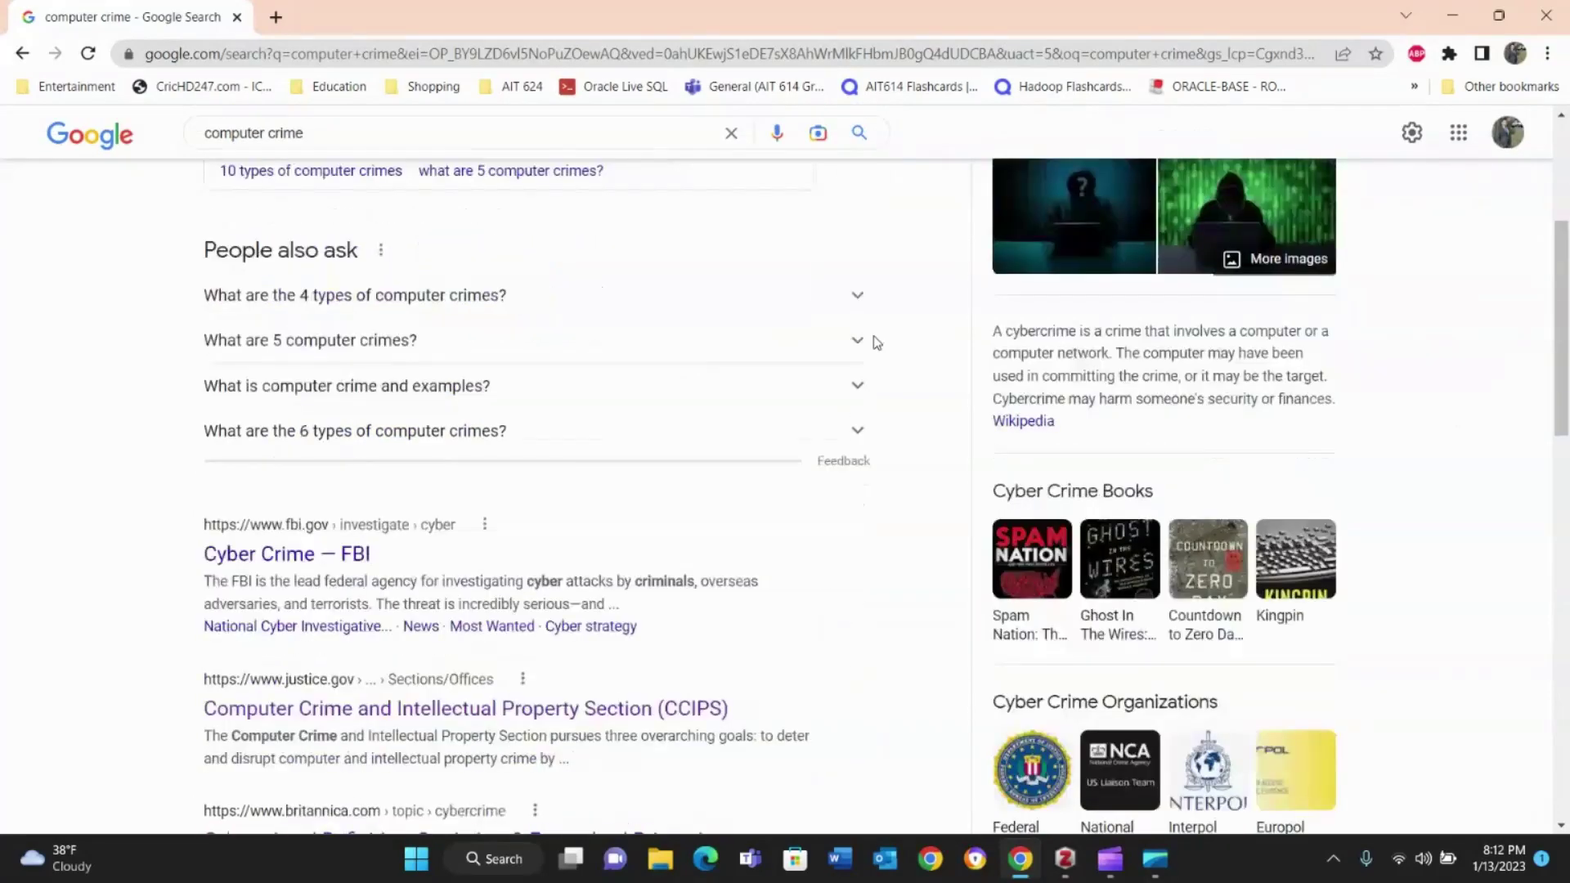
scroll(877, 343, "down", 2)
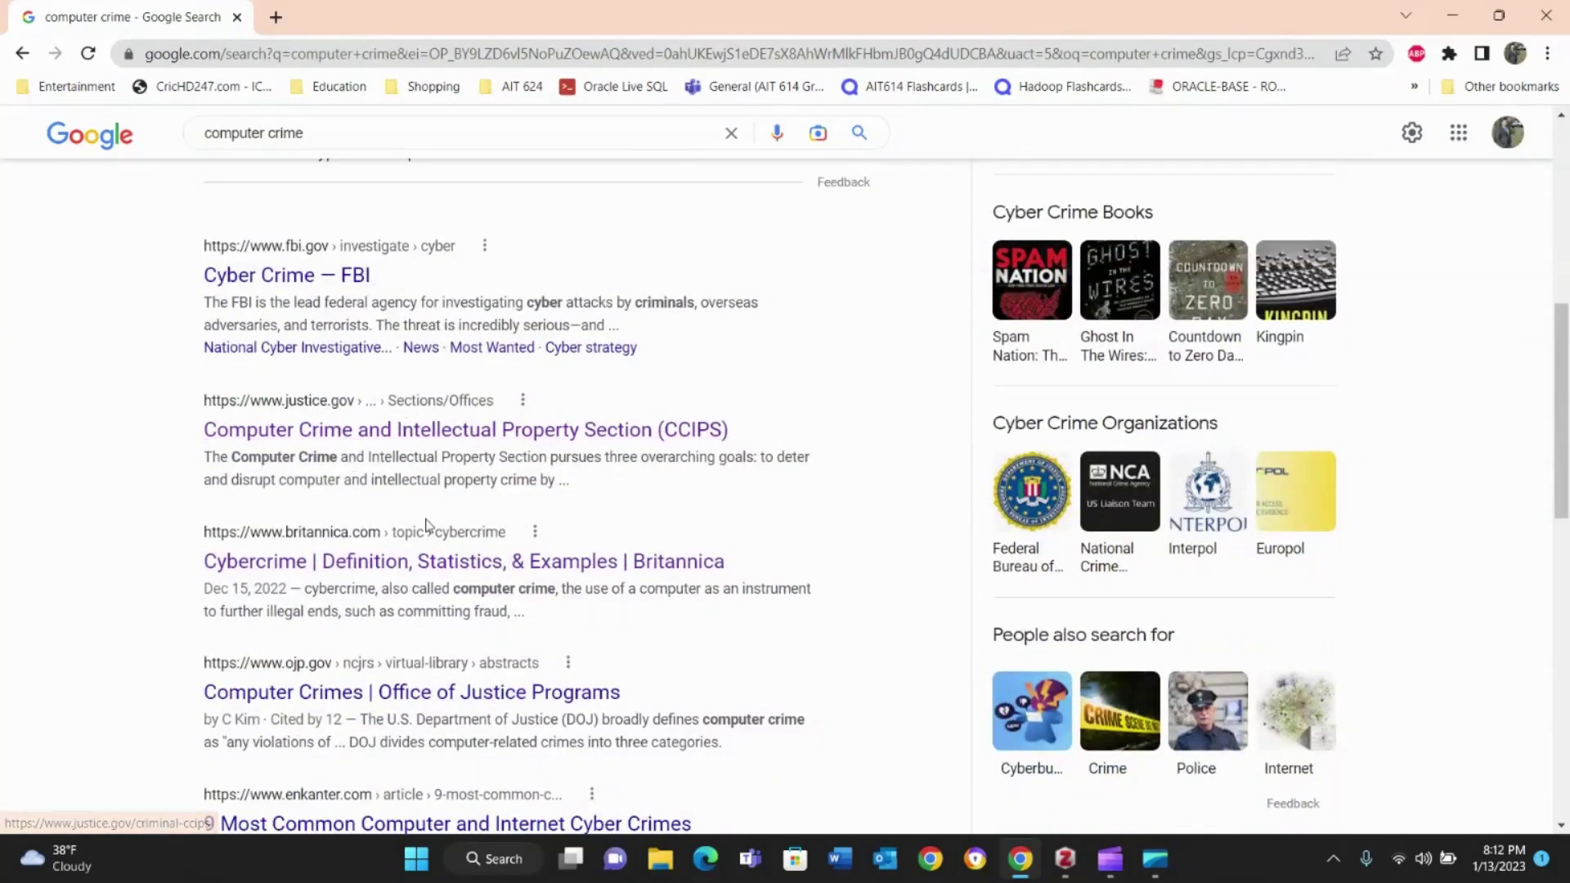
left_click(438, 556)
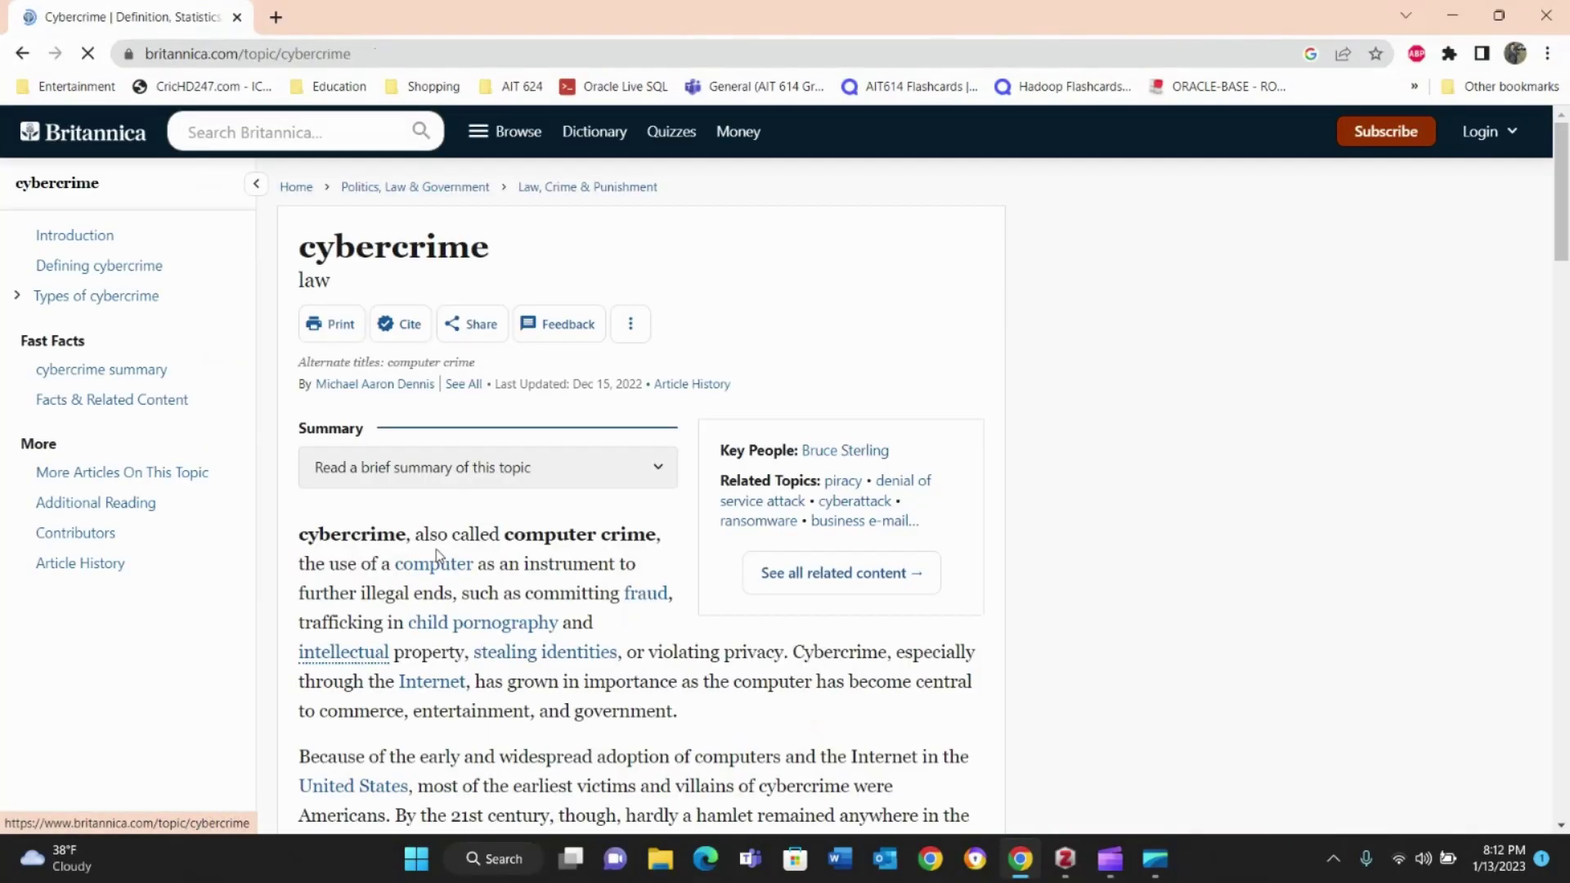
- Skim the Britannica cybercrime article and save it to the Crime Crimes collection with Zotero Connector
scroll(965, 437, "down", 6)
scroll(967, 442, "down", 15)
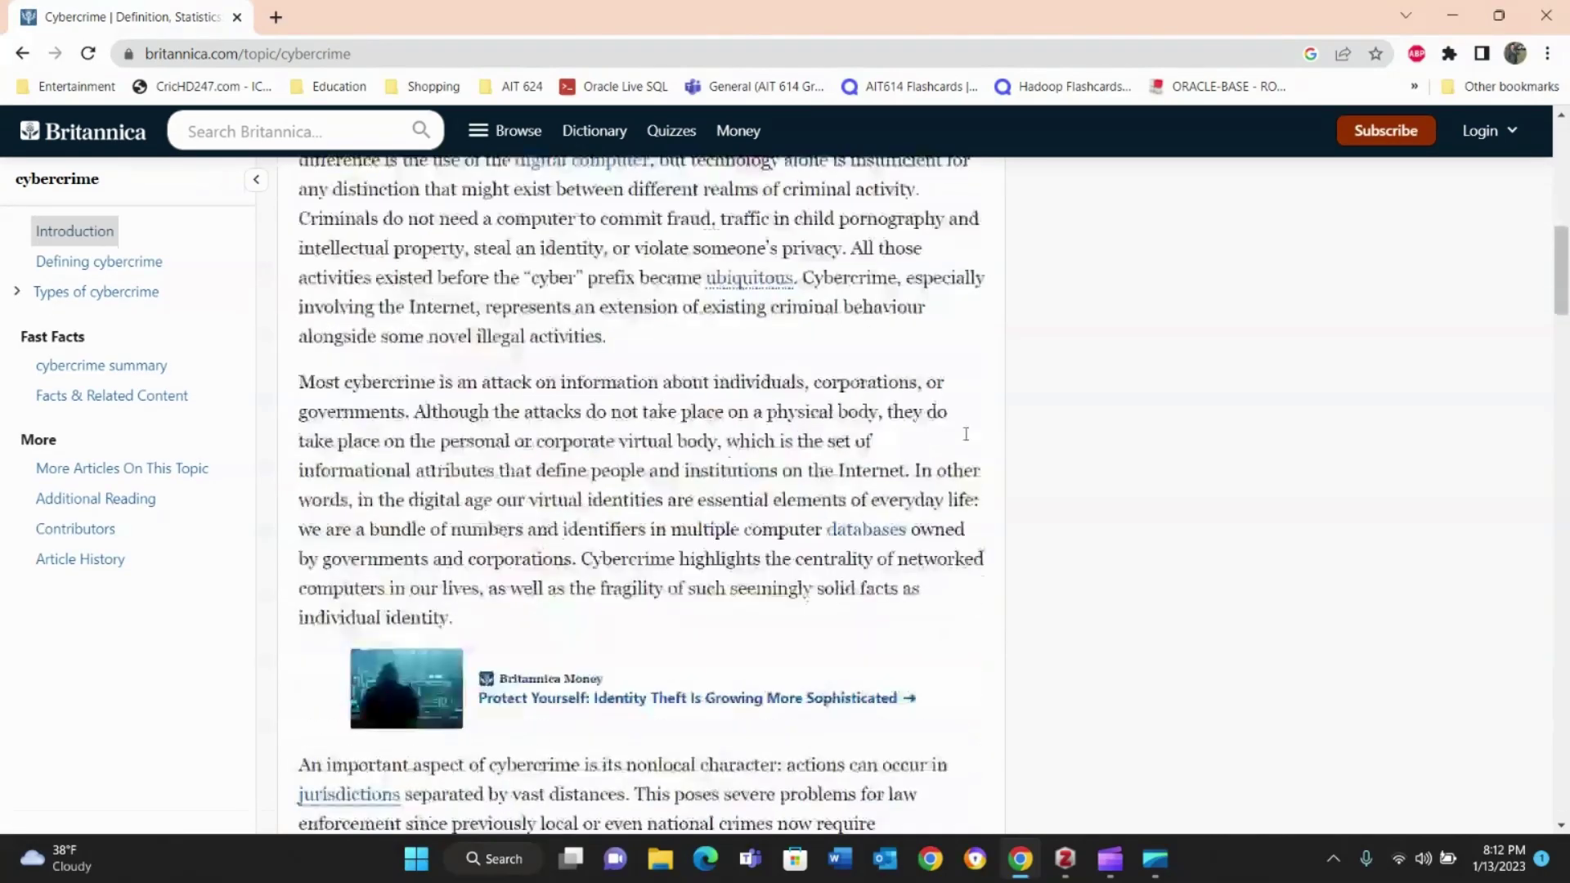
scroll(967, 442, "up", 20)
scroll(967, 442, "up", 2)
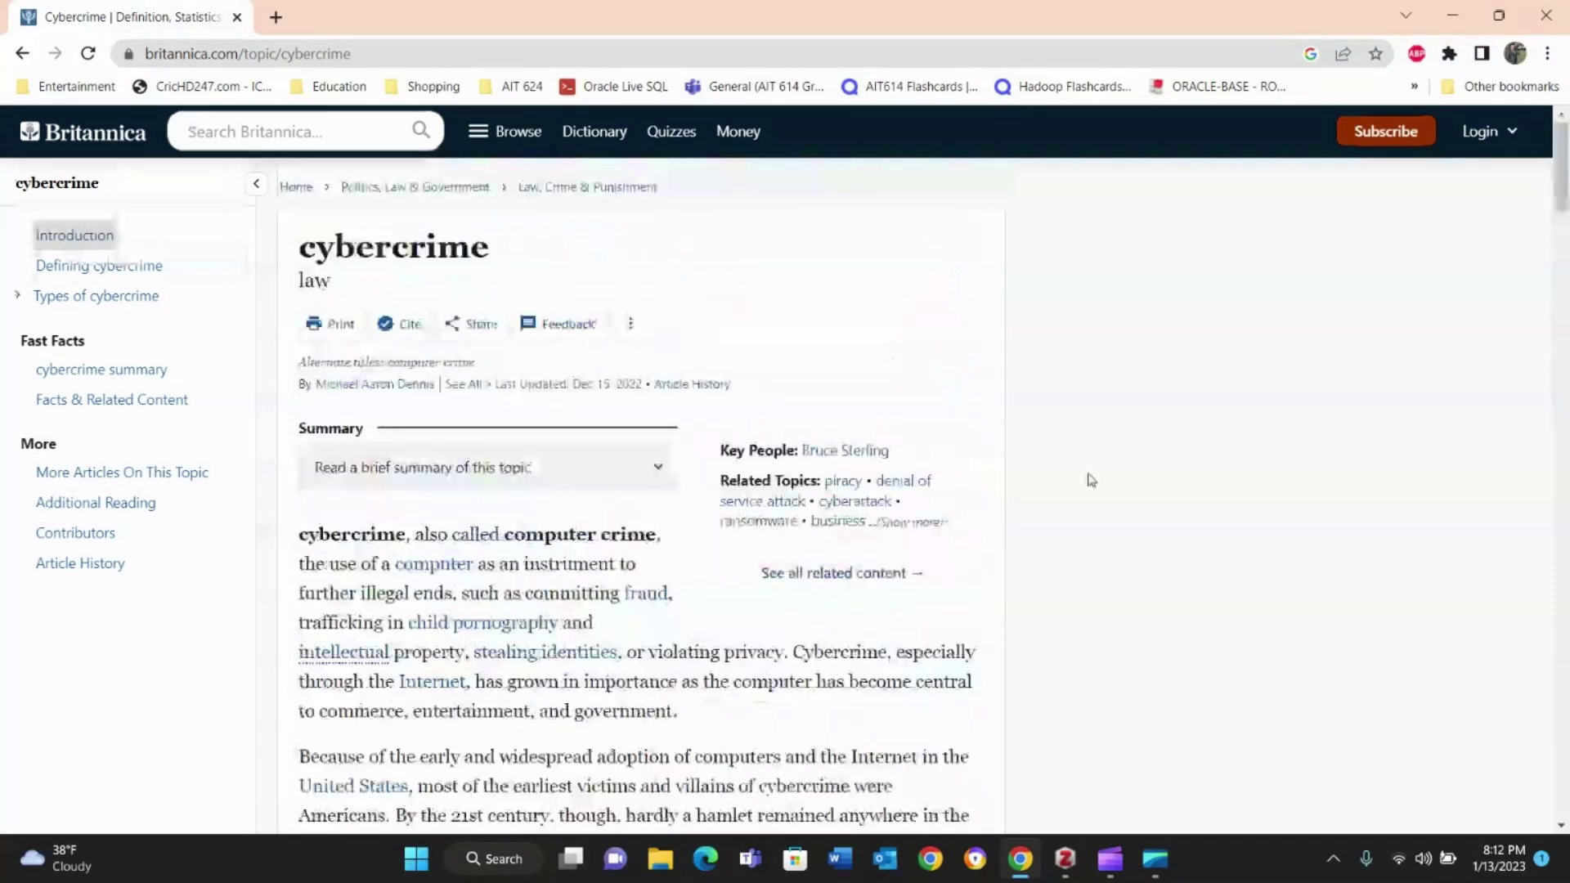
left_click(1450, 54)
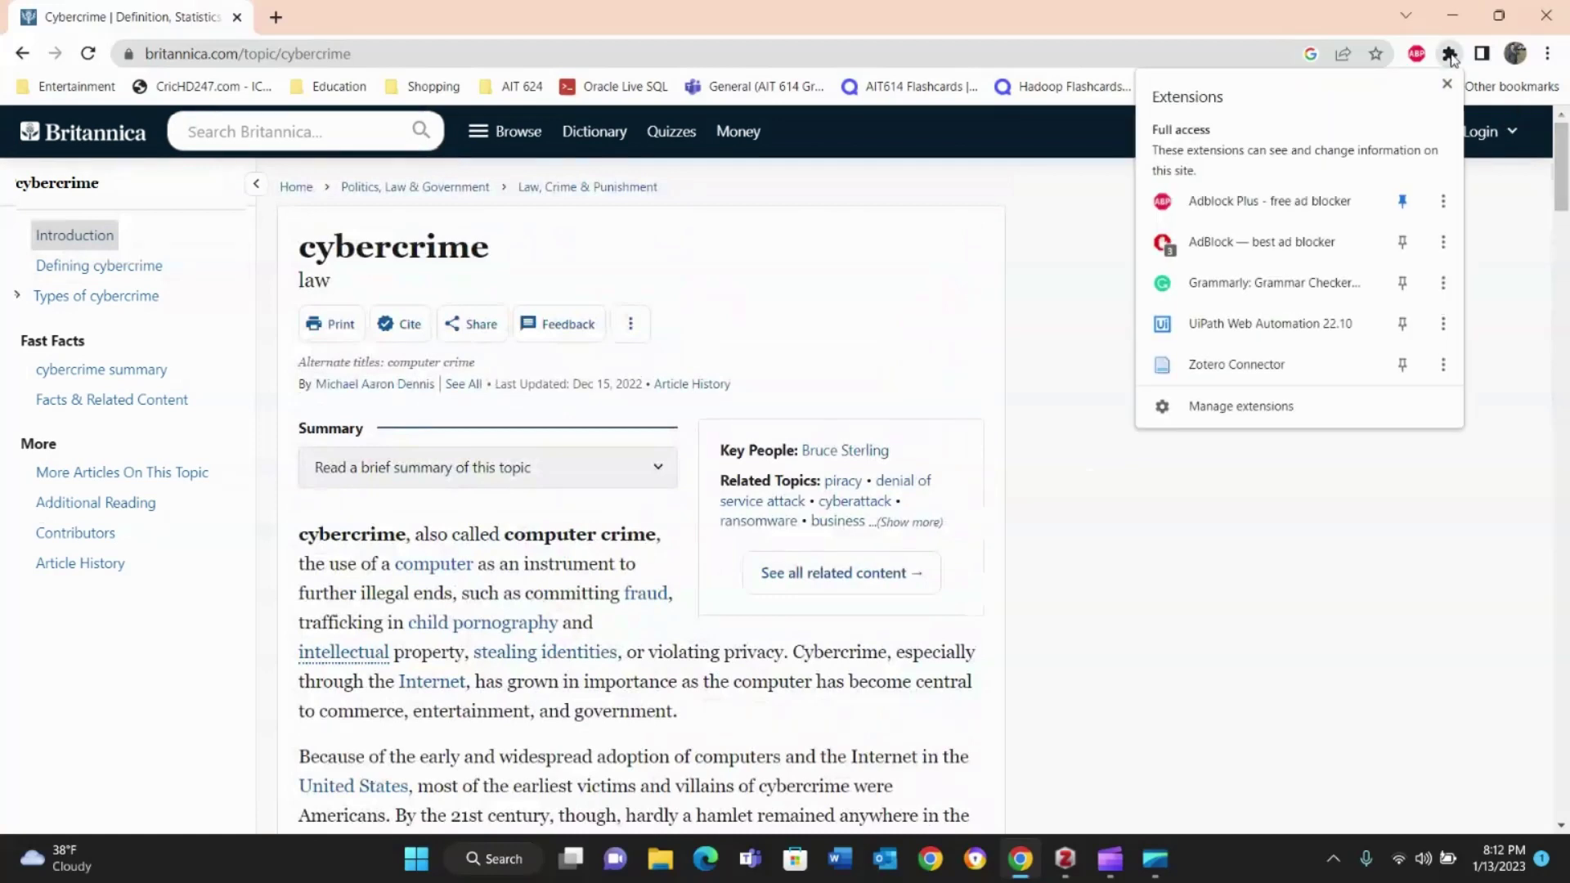
left_click(1236, 368)
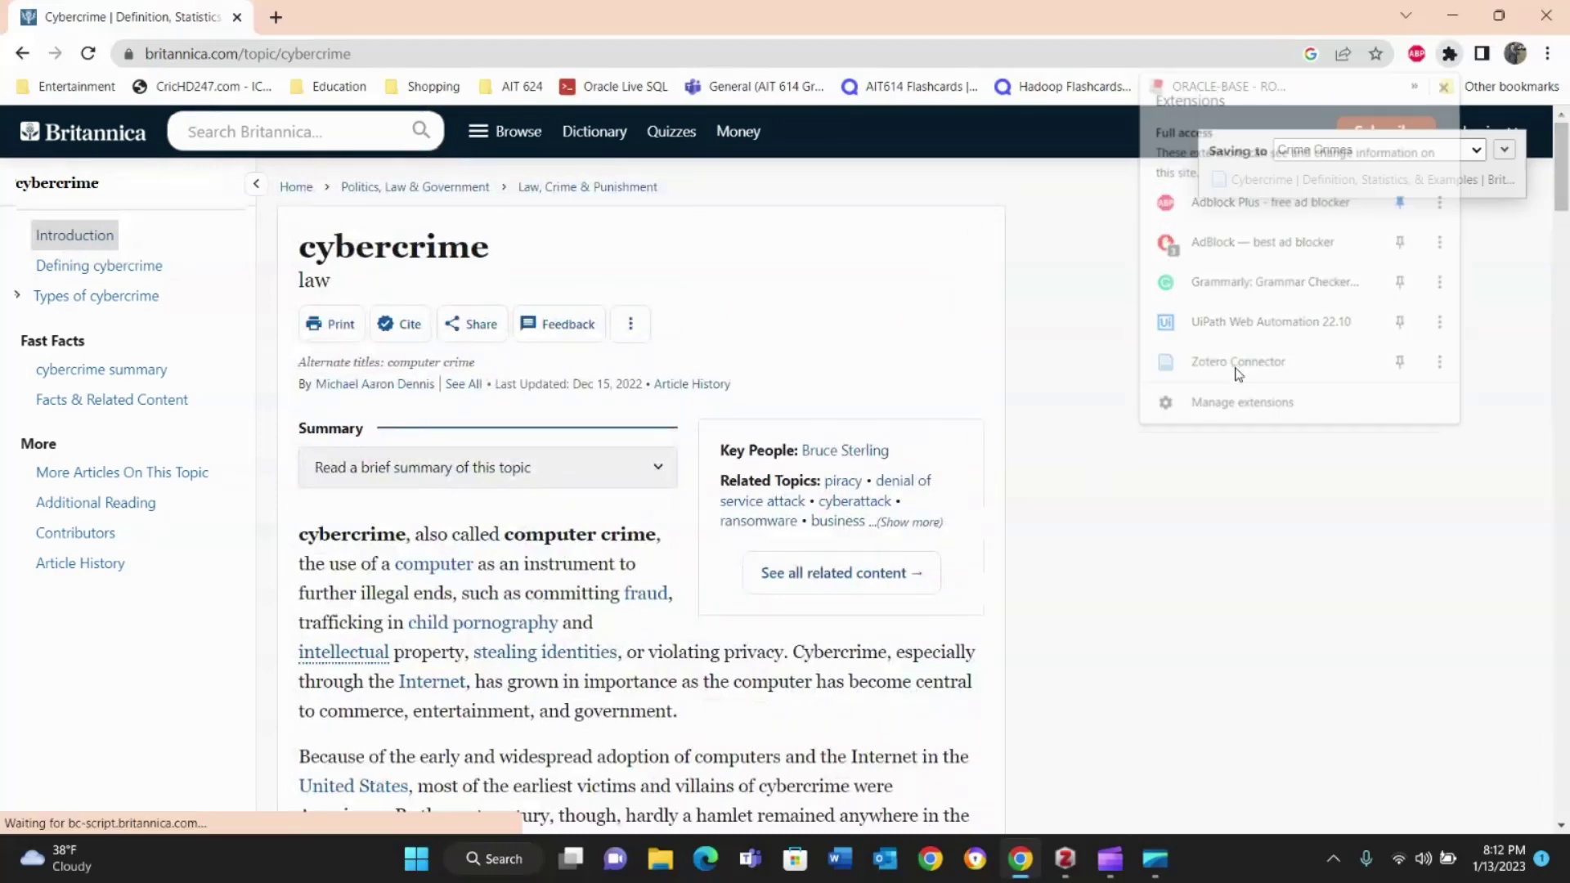
- Show all target collections in the connector's save dialog, and switch to Zotero to view the saved article
left_click(1477, 151)
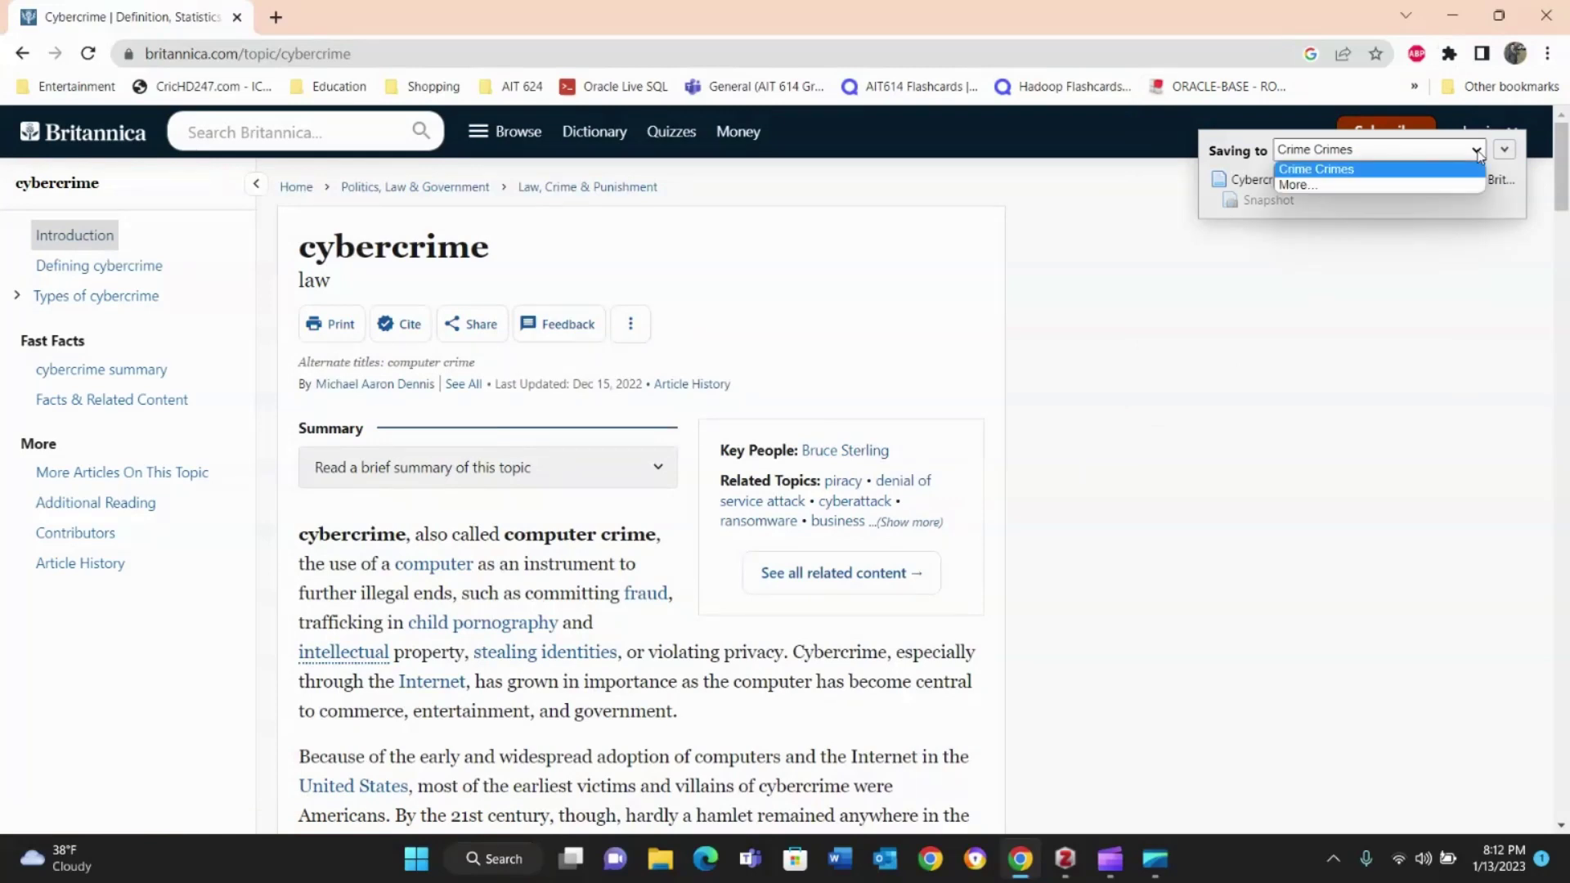
left_click(1317, 186)
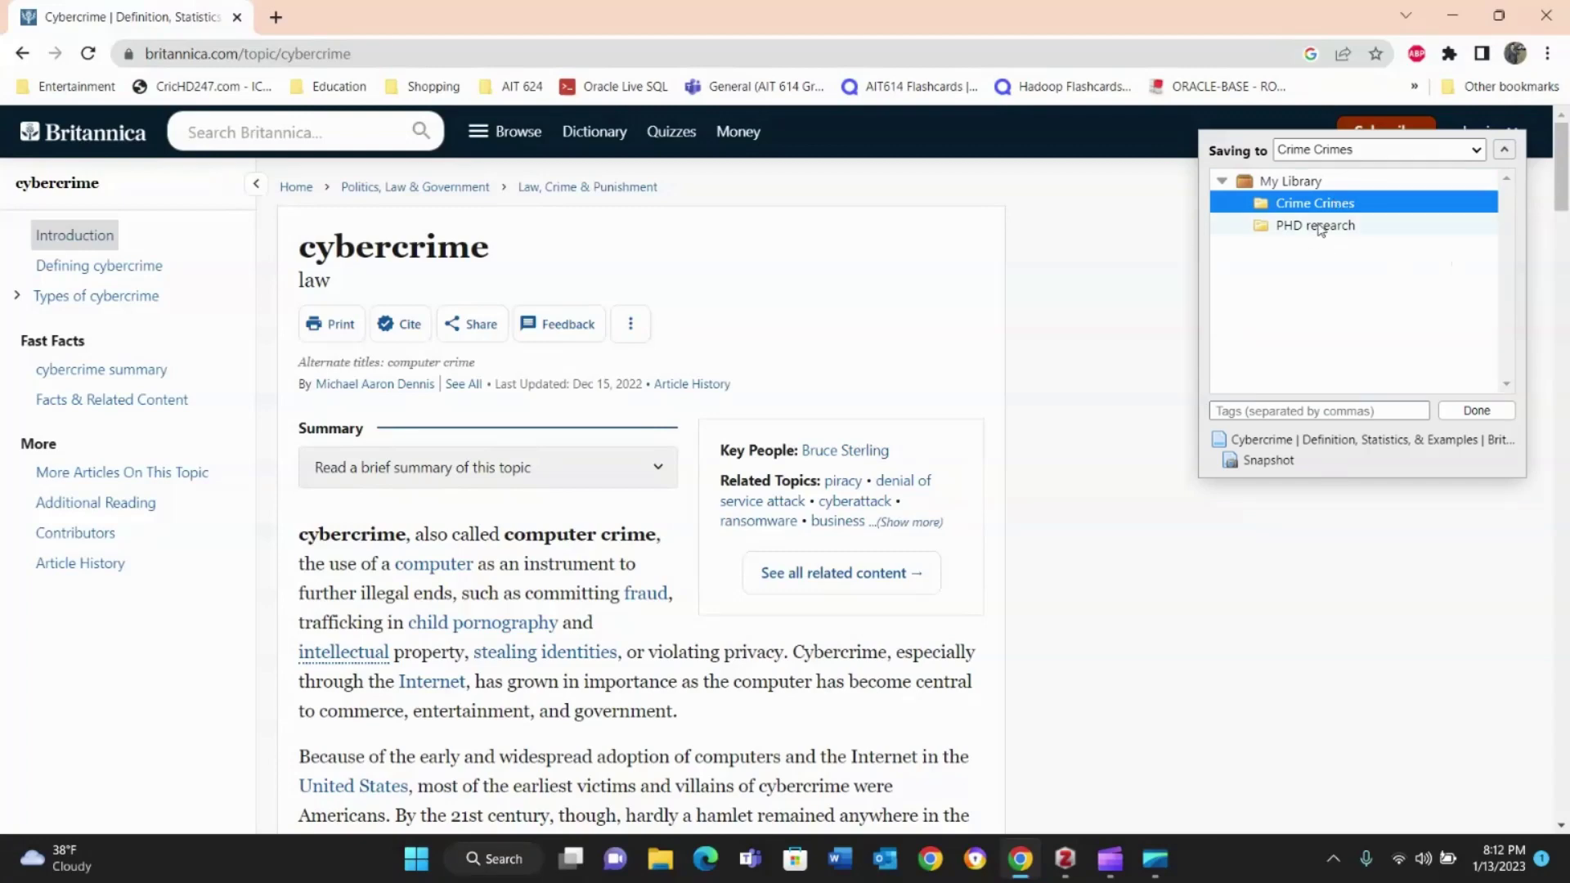
left_click(1066, 872)
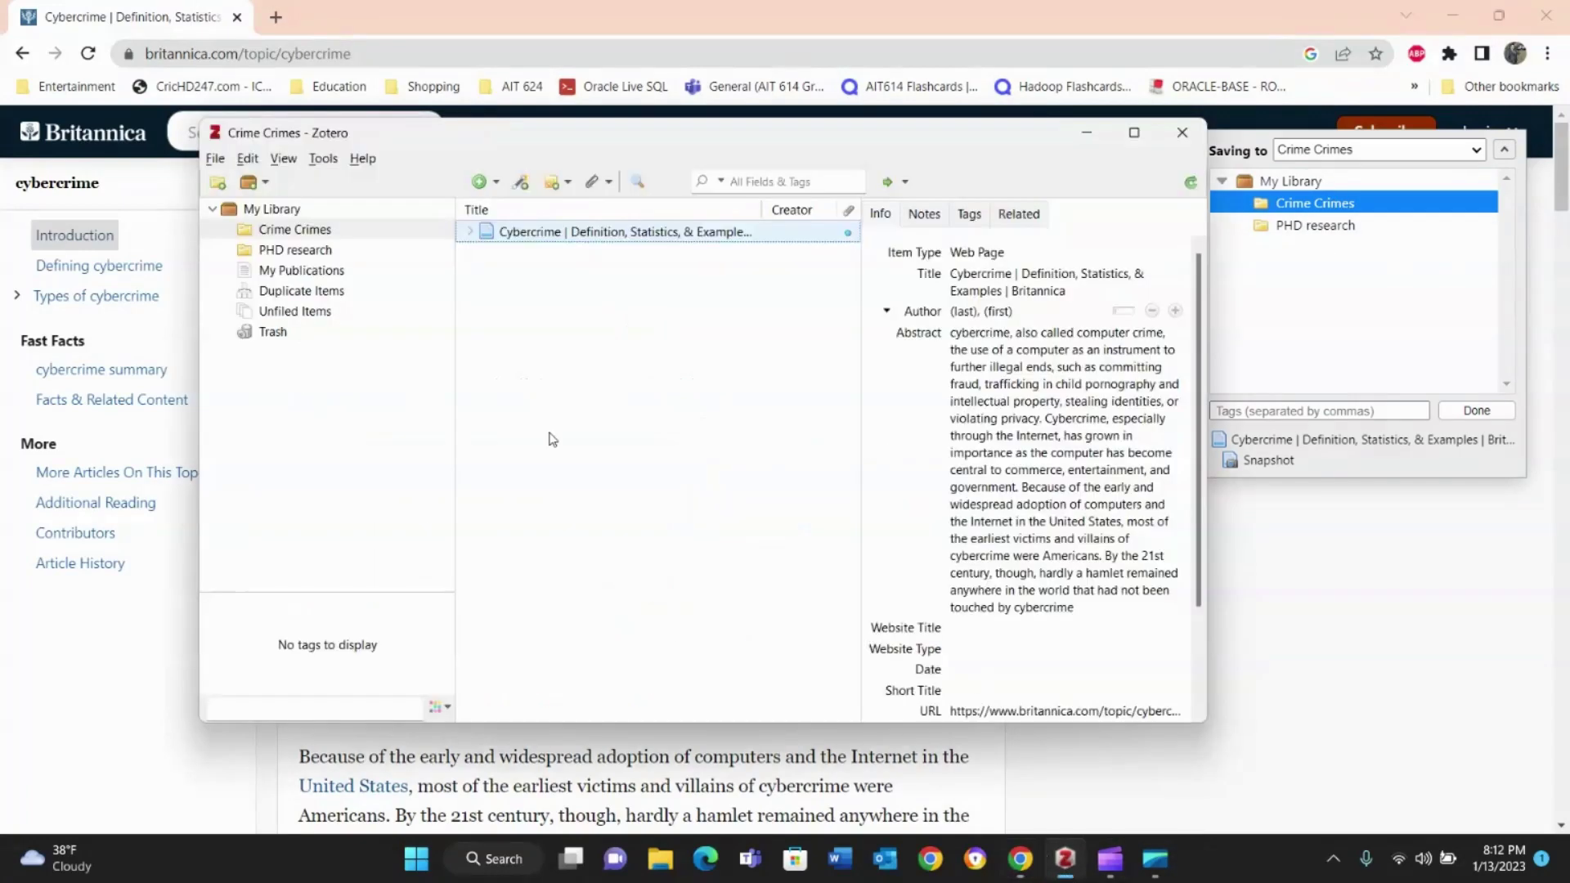
- Return to the Britannica article, reopen the Zotero Connector save dialog with Crime Crimes as the target collection, and finish the save
left_click(1087, 136)
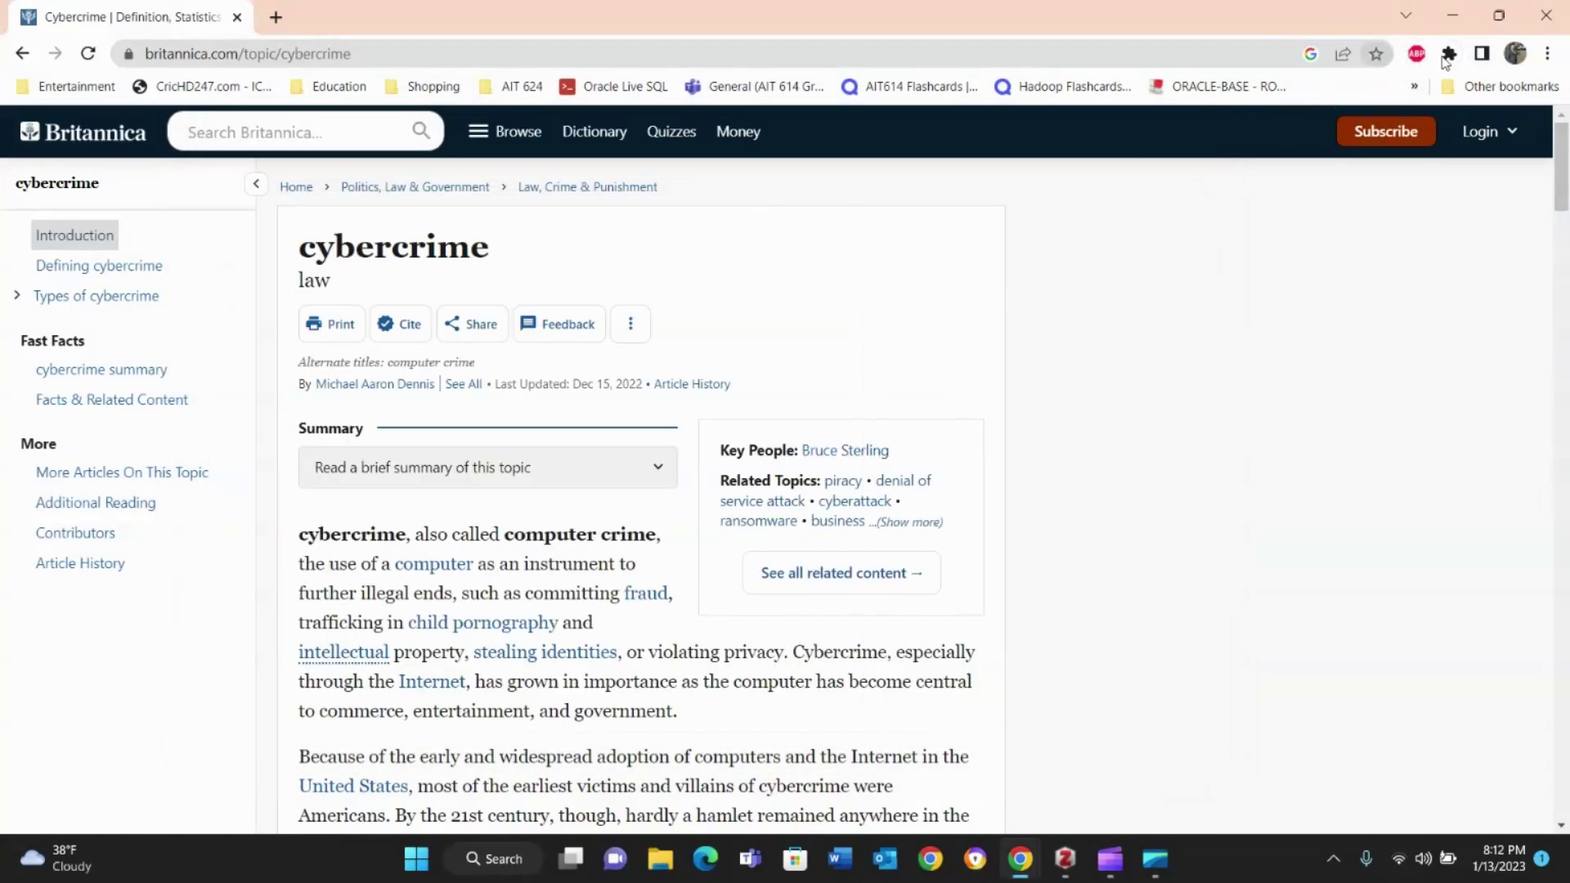
left_click(1447, 55)
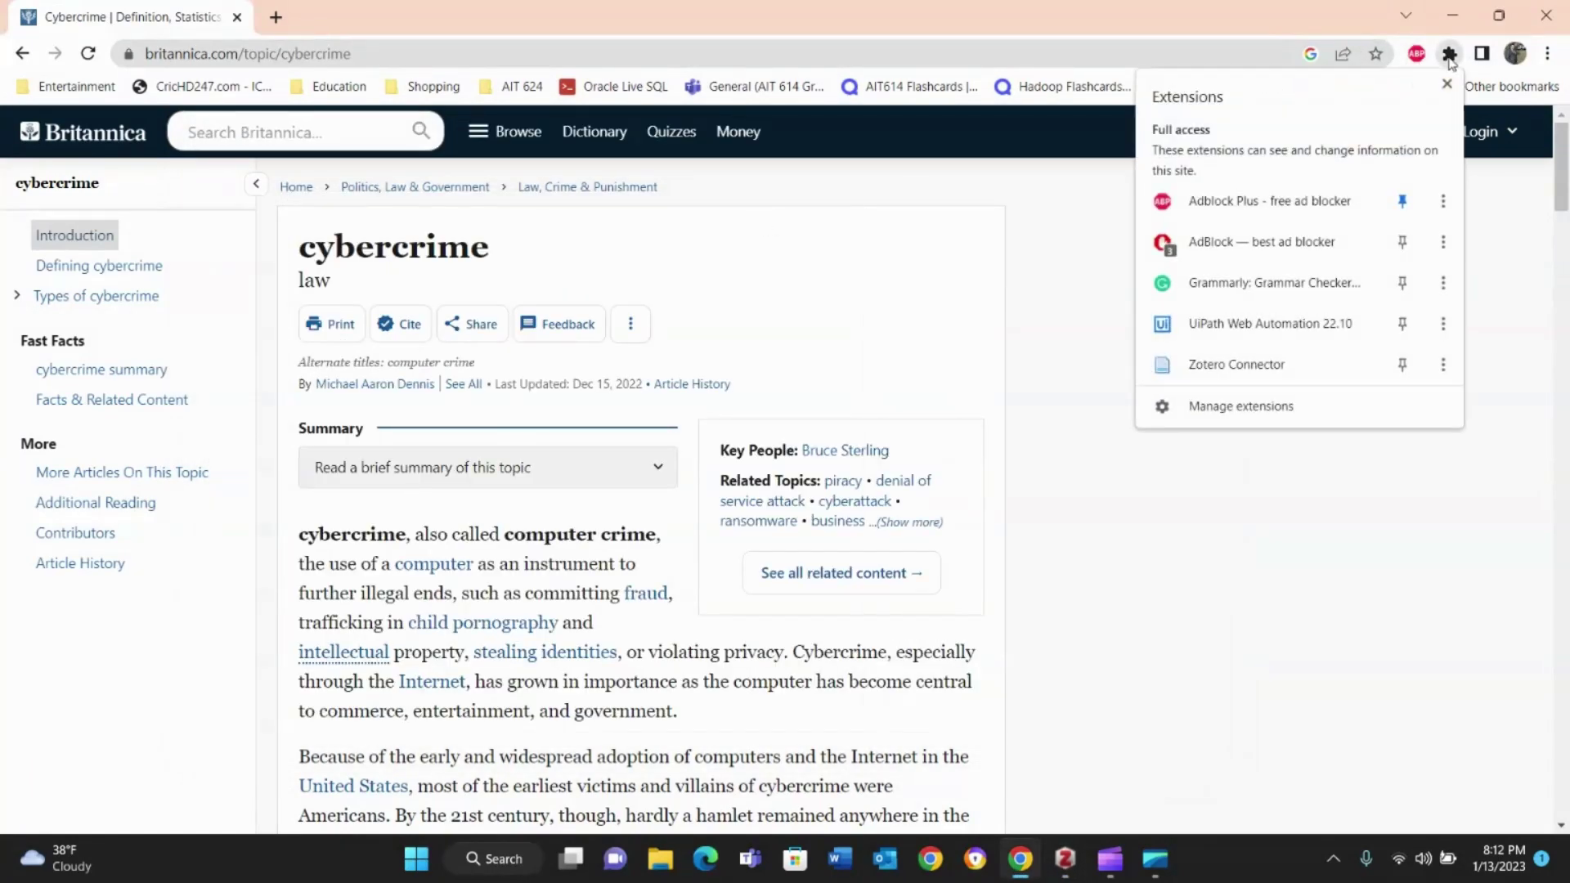
left_click(1243, 367)
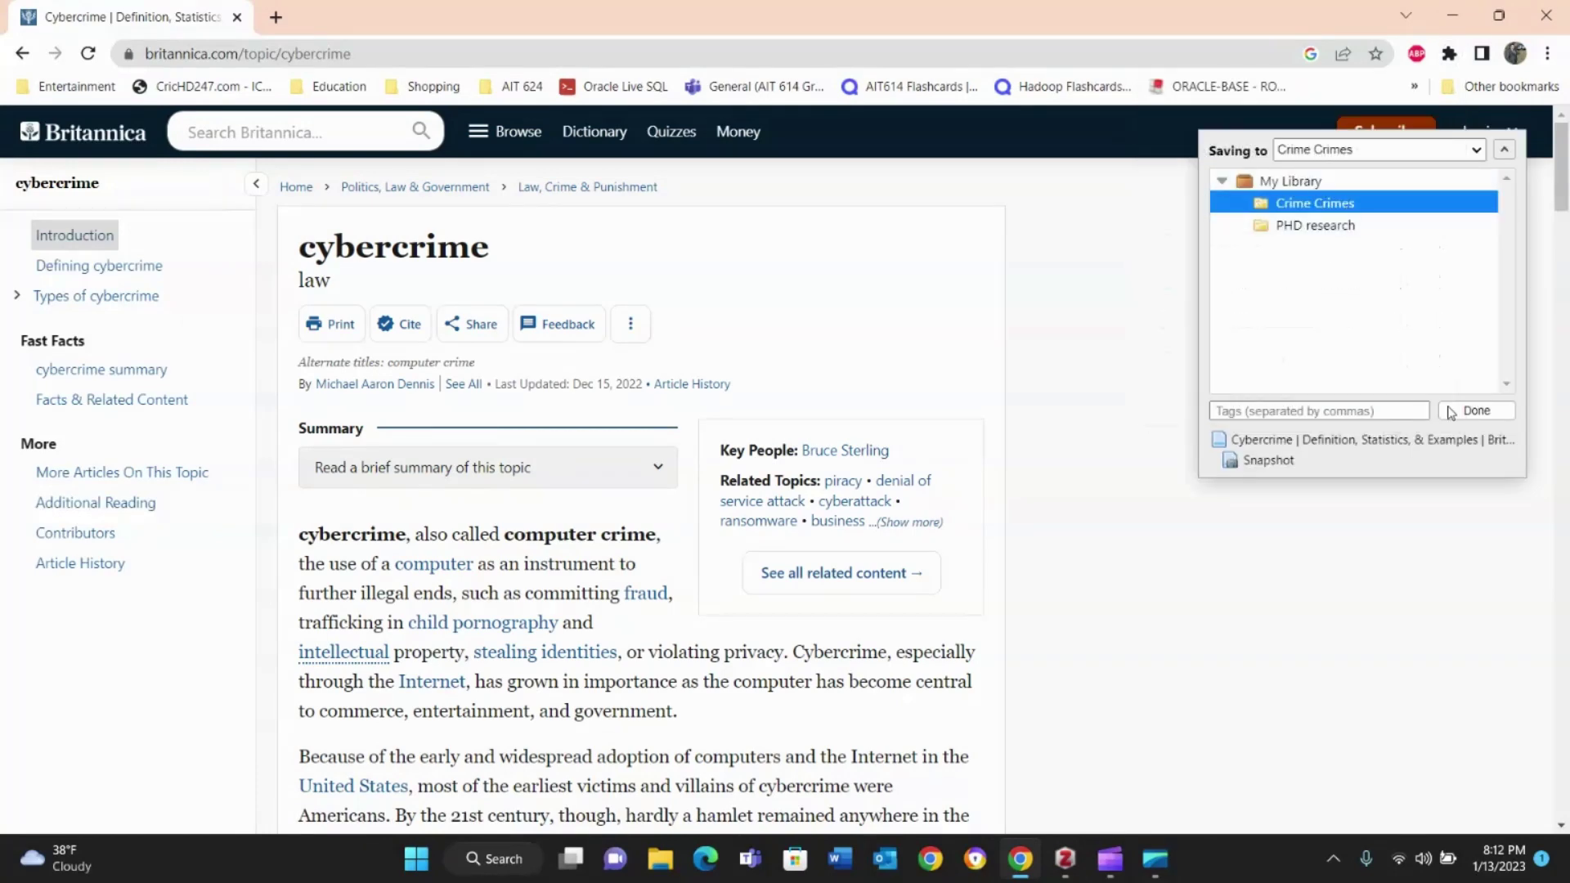
left_click(1455, 412)
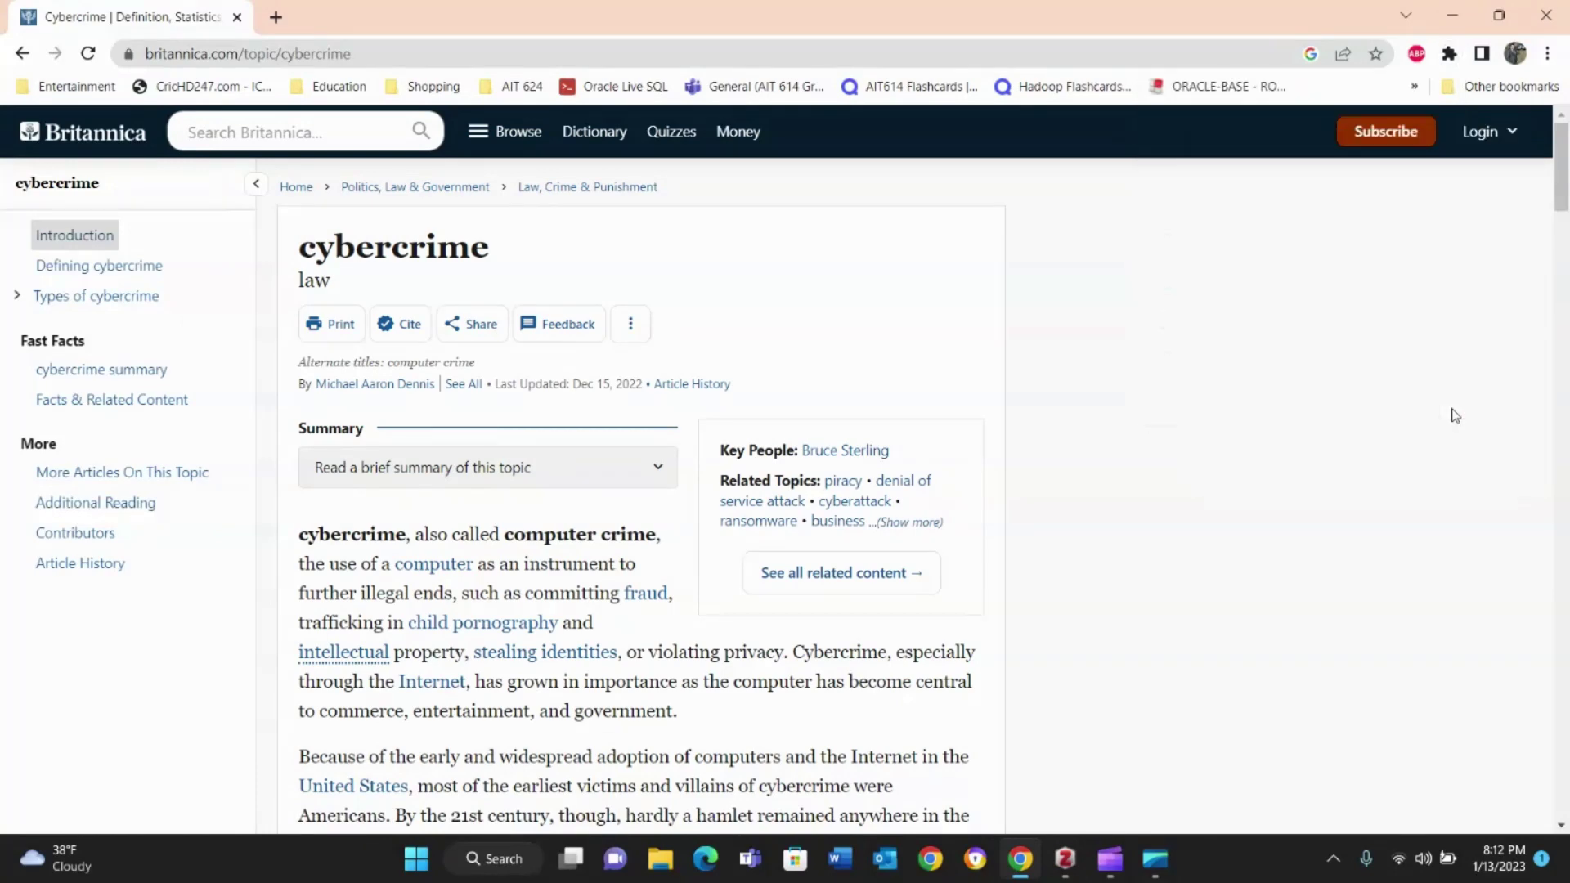
- Switch to Zotero, move its window off the article's byline, and examine the saved item's title, author and abstract fields
left_click(1065, 868)
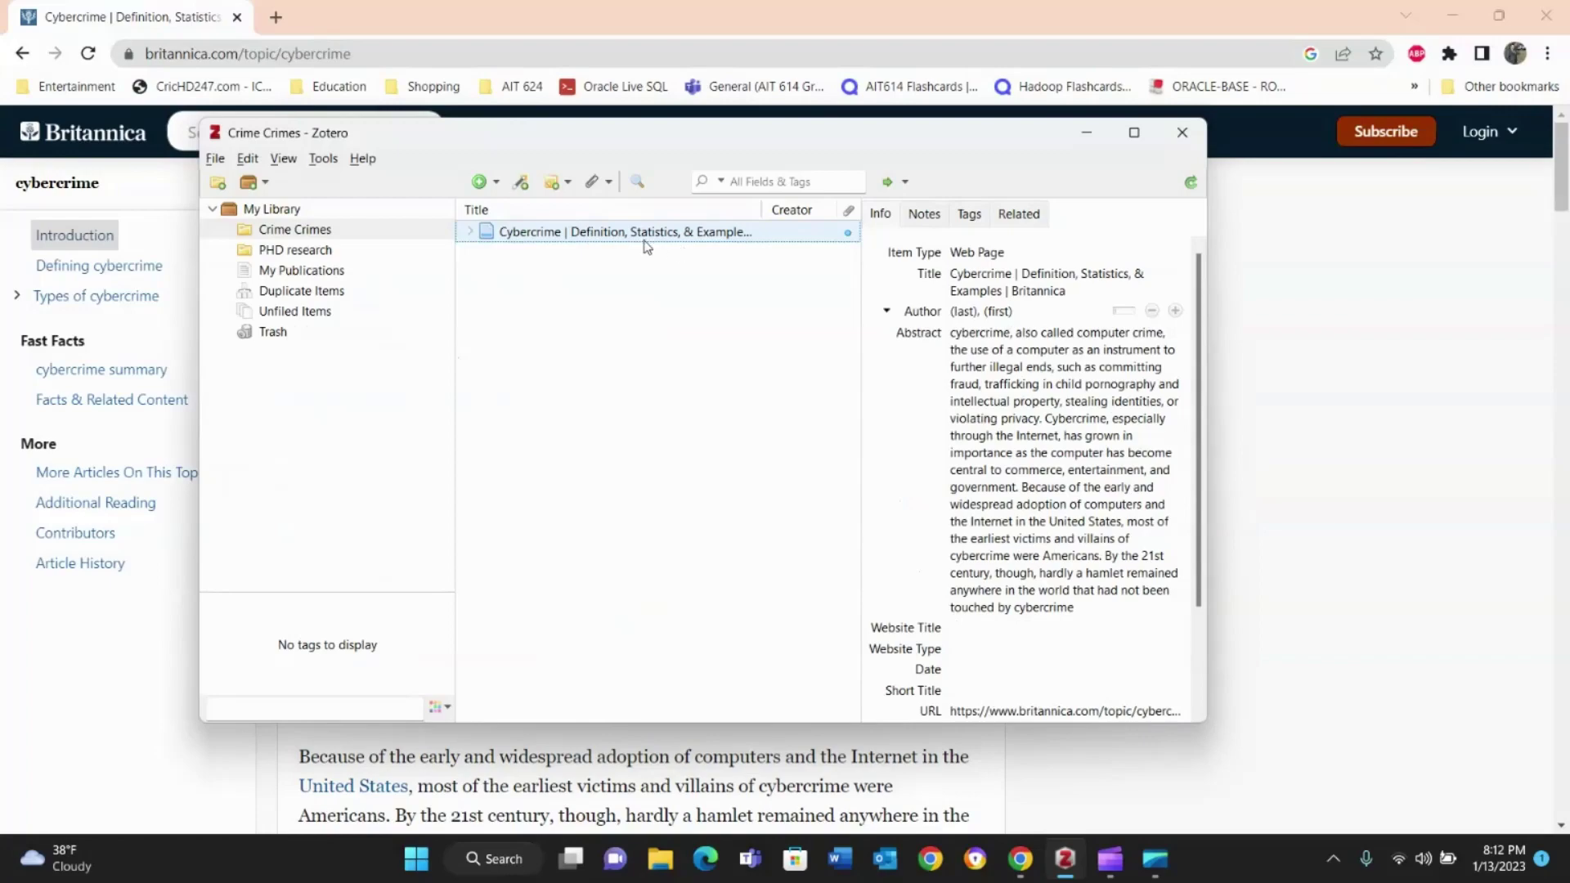
left_click_drag(572, 132, 898, 167)
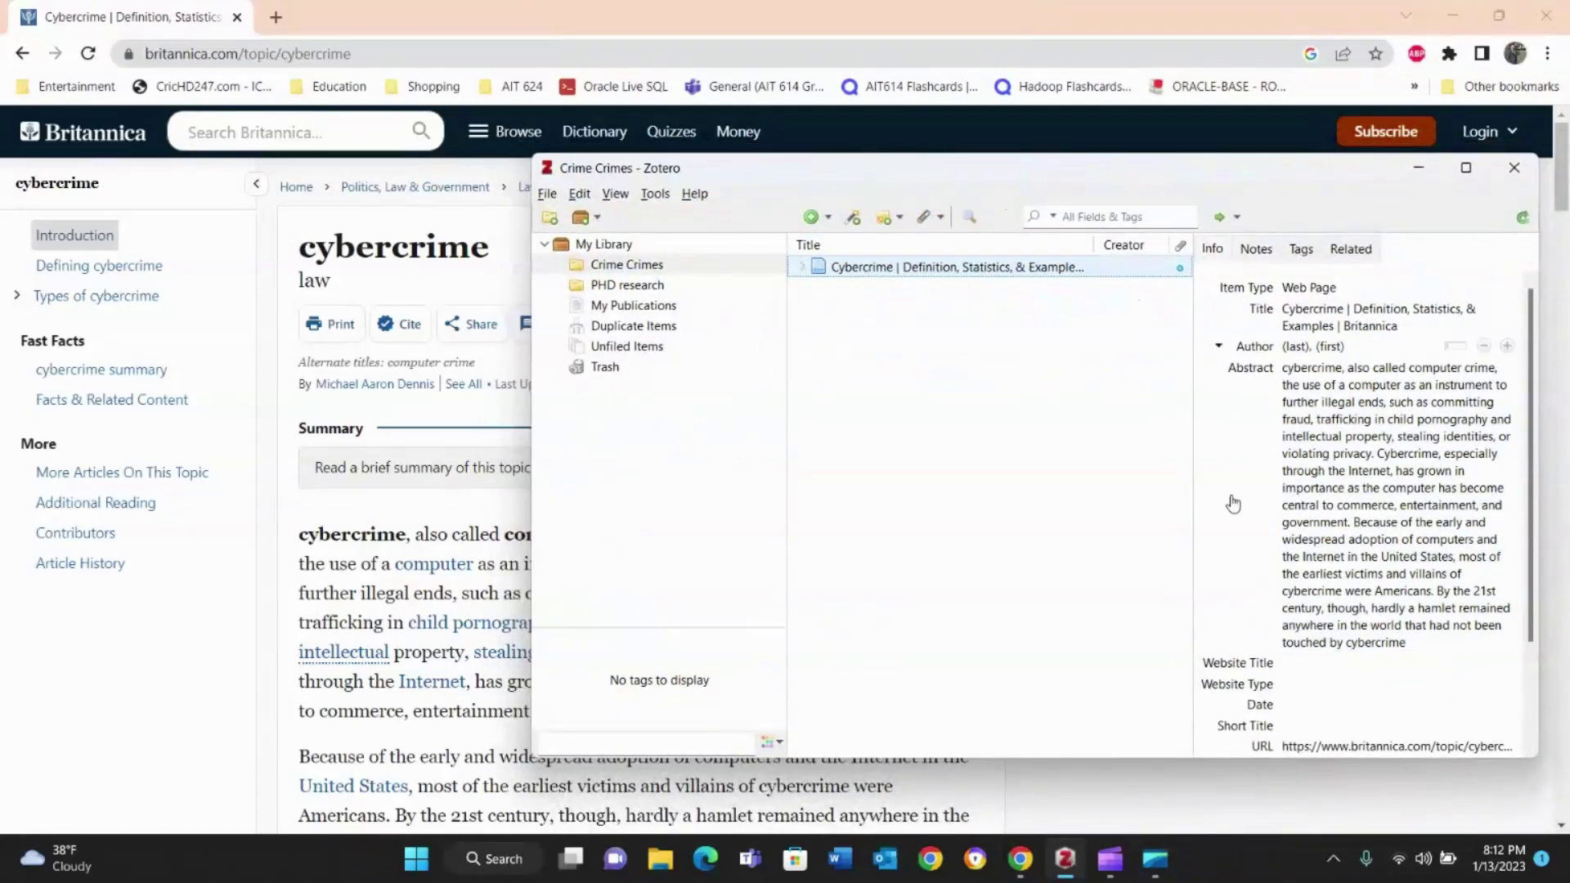
left_click(1326, 349)
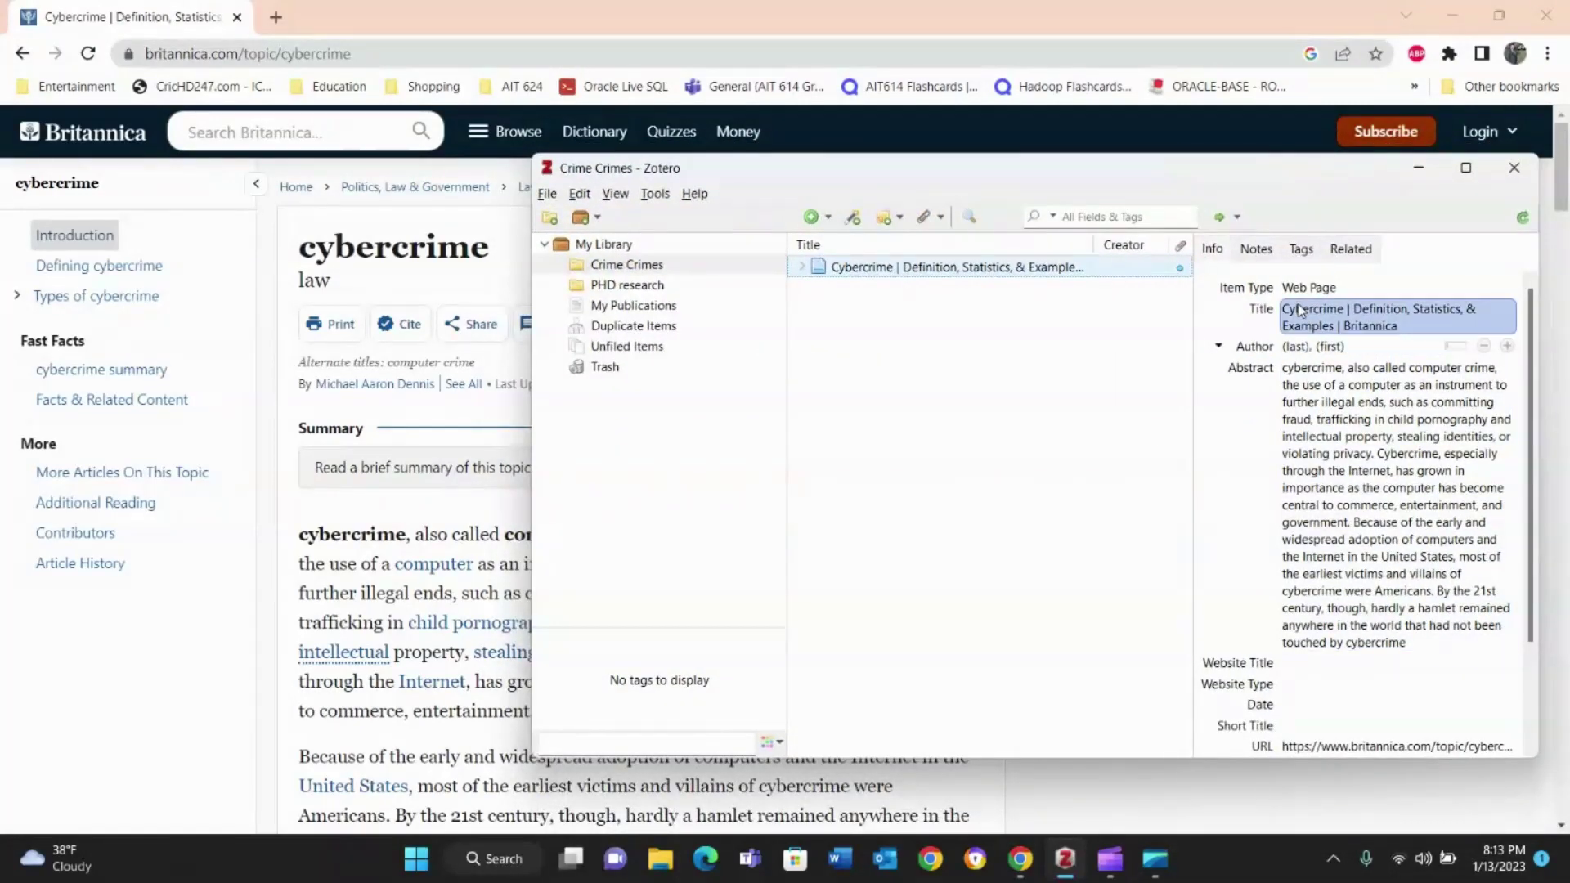
left_click(1329, 594)
key("Tab")
key("Tab")
key("Tab")
key("shift+Tab")
key("shift+Tab")
key("shift+Tab")
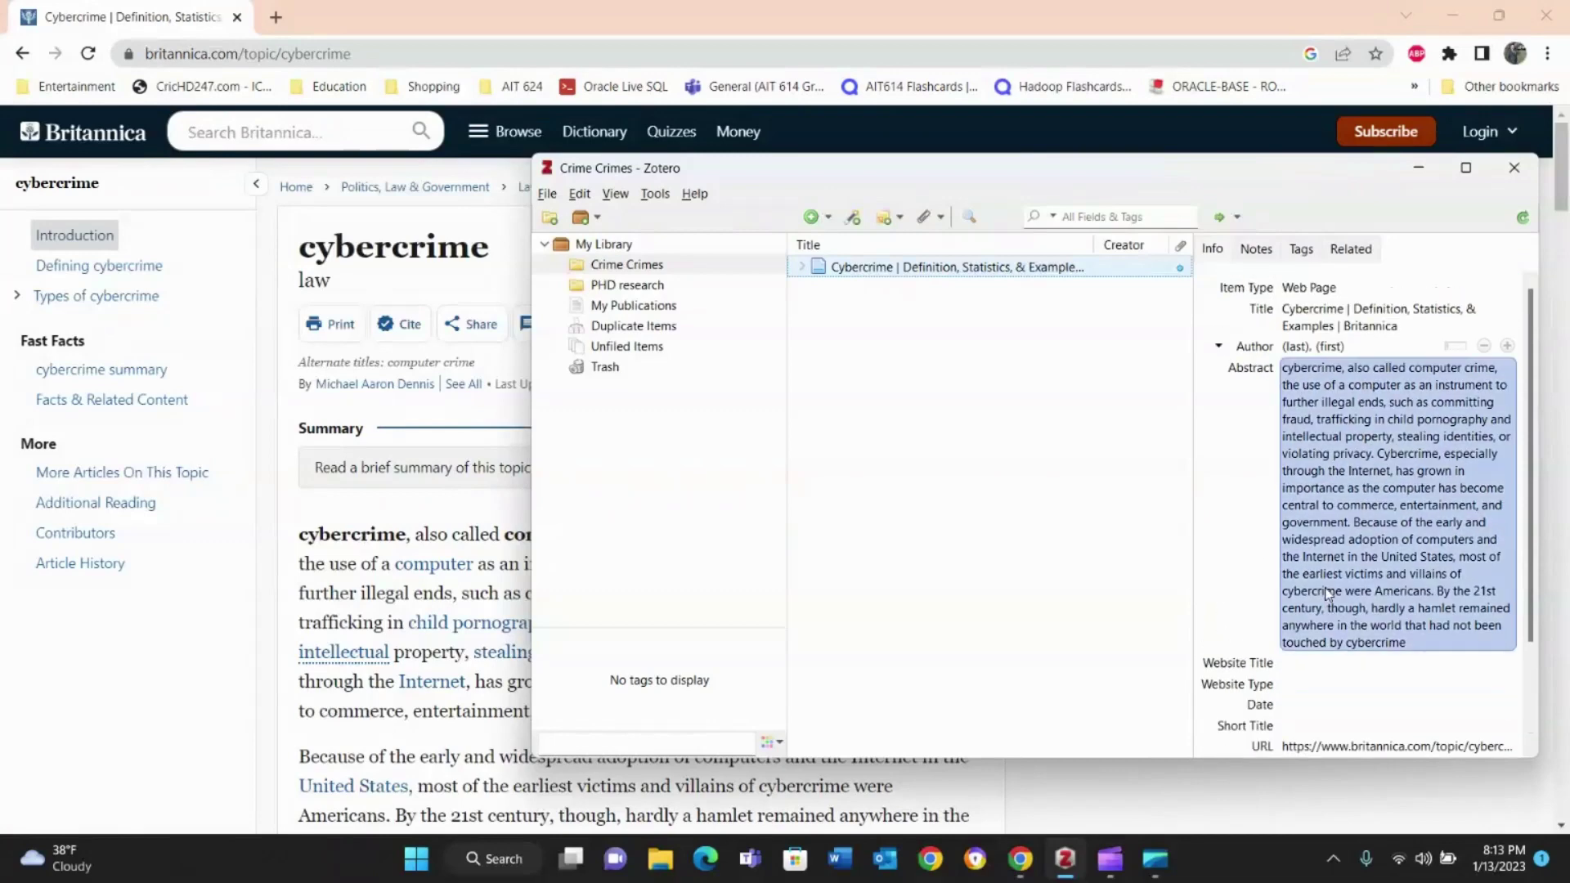
key("Escape")
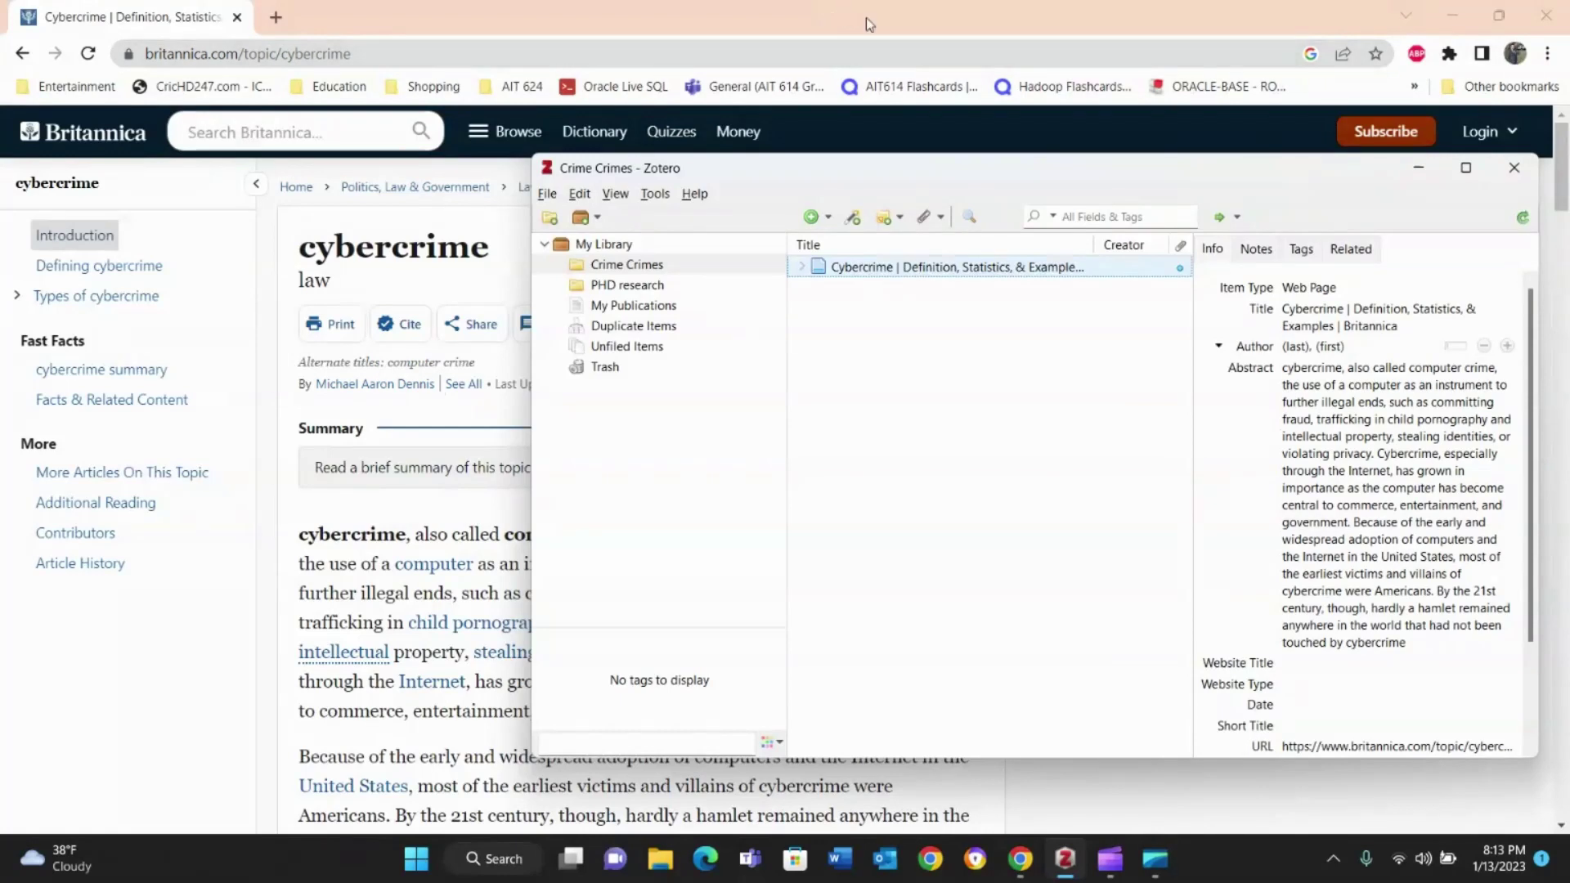
- Enter the article author's first and last name in the saved Cybercrime item's Author field
left_click(1334, 318)
left_click(1334, 347)
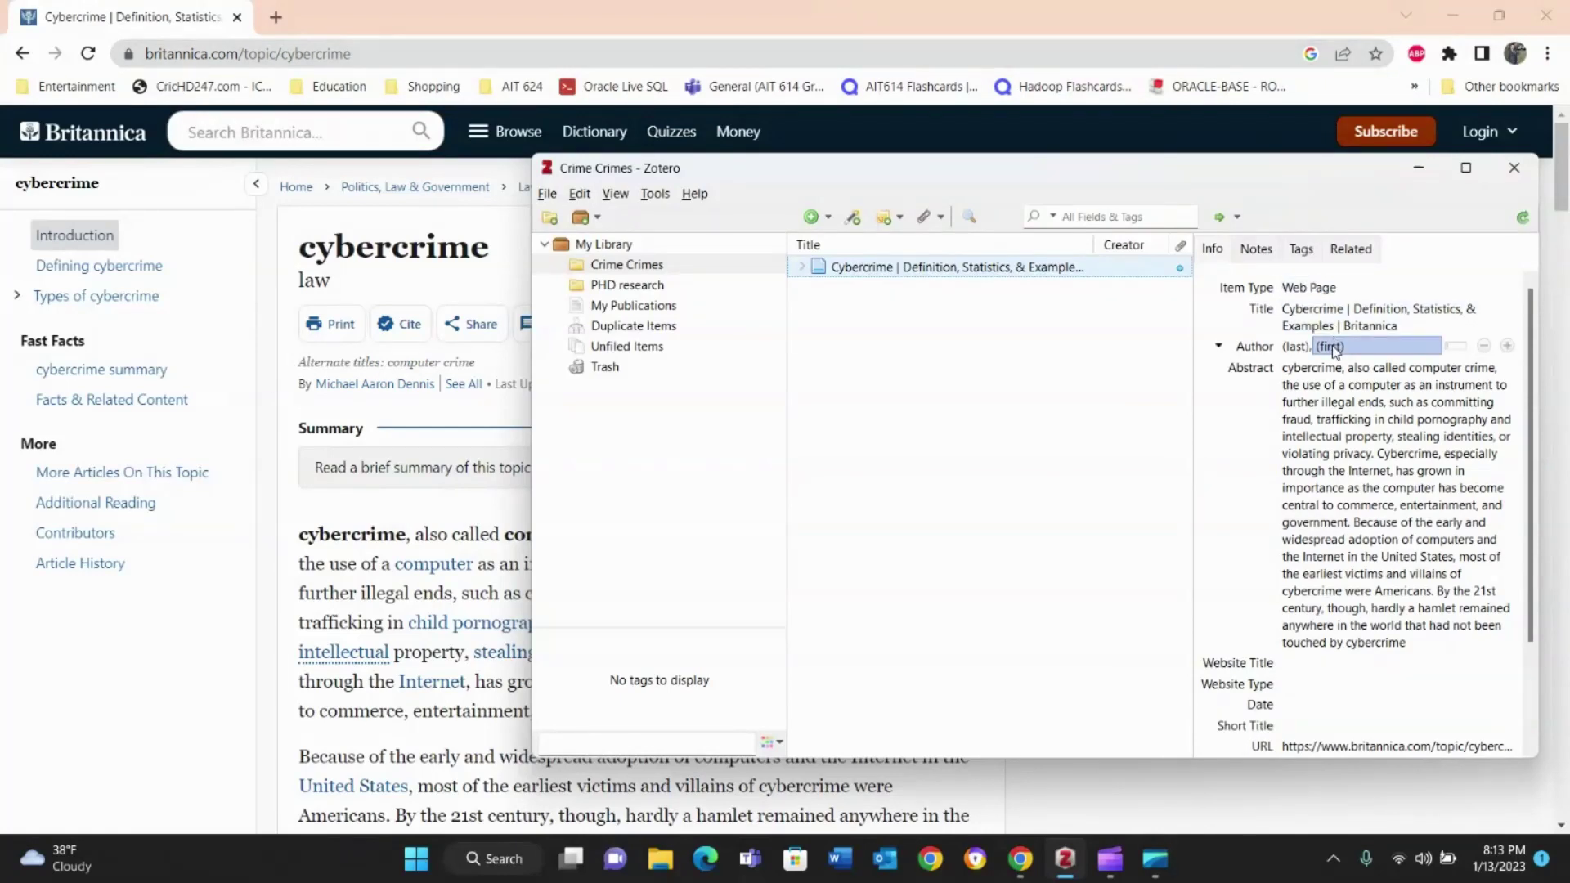
key("BackSpace")
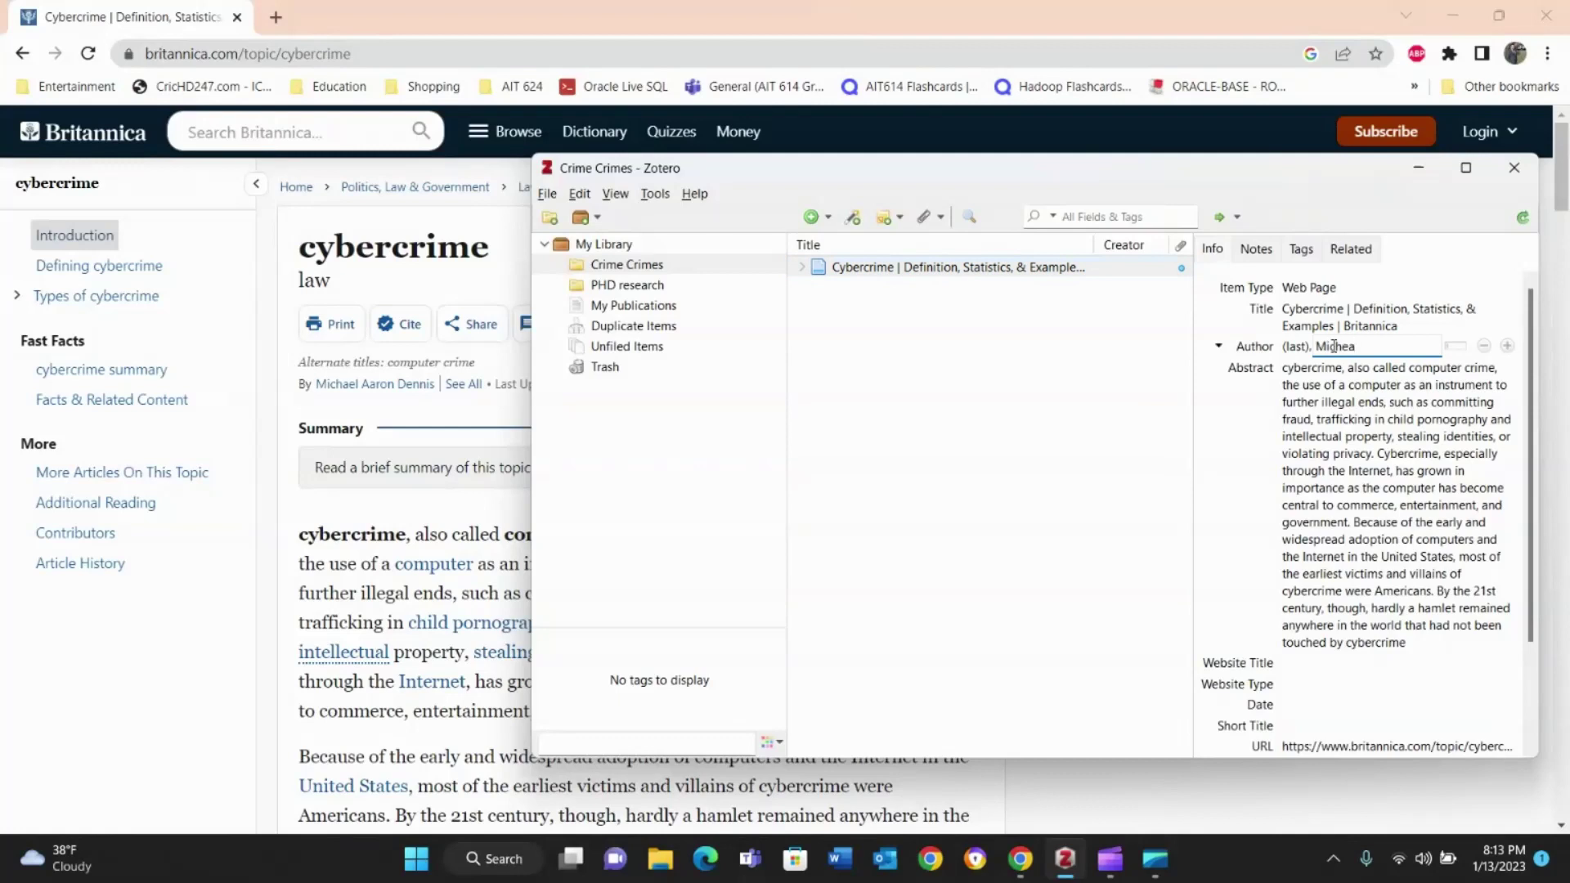
left_click(1298, 350)
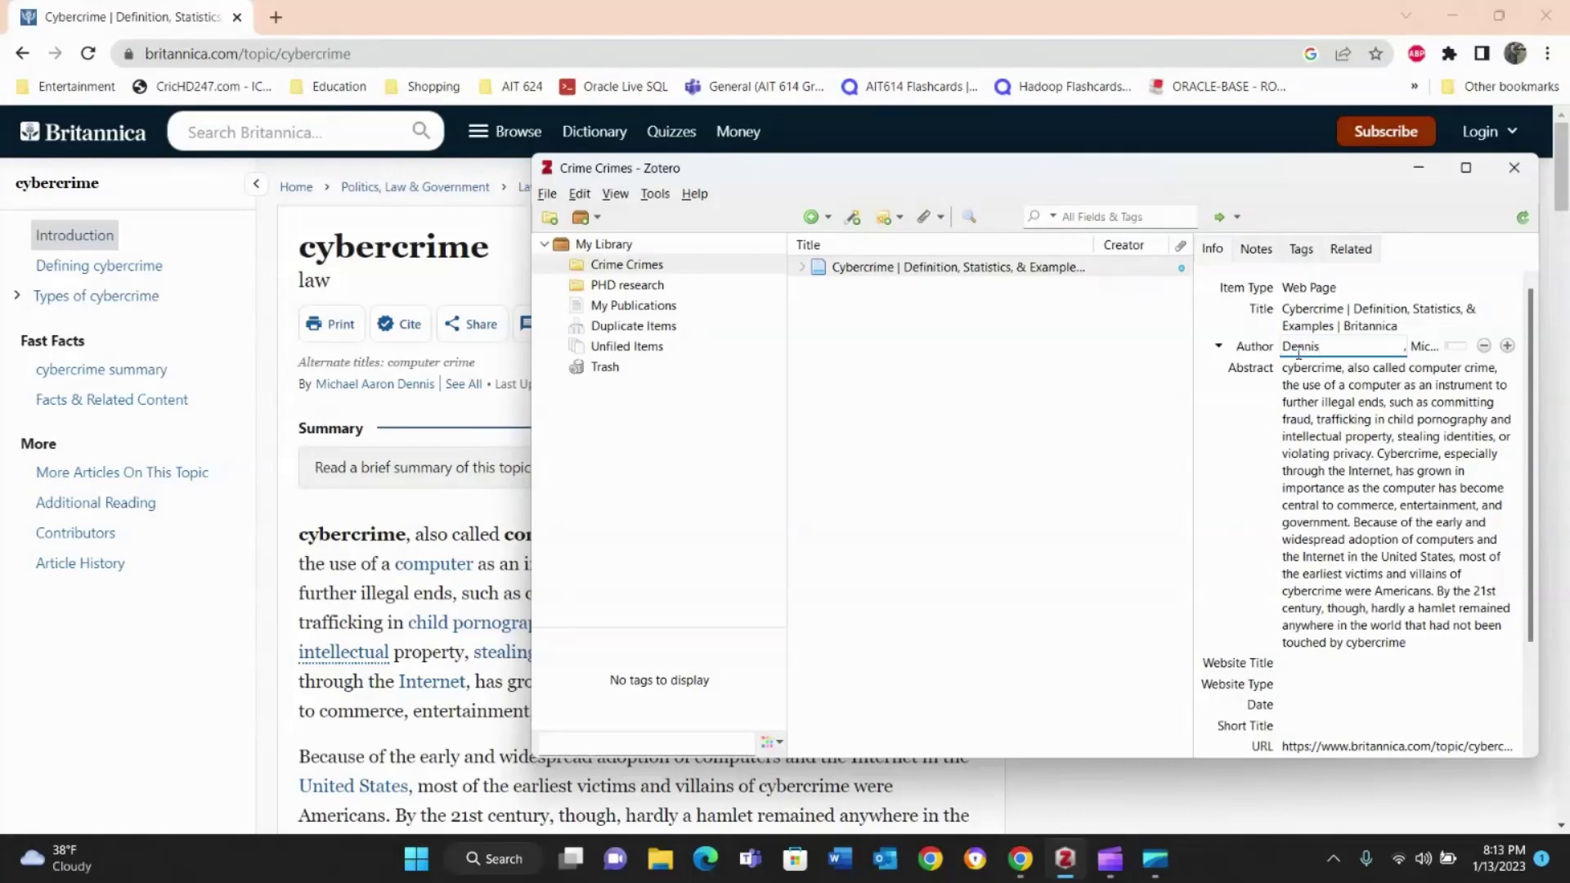
left_click(1132, 492)
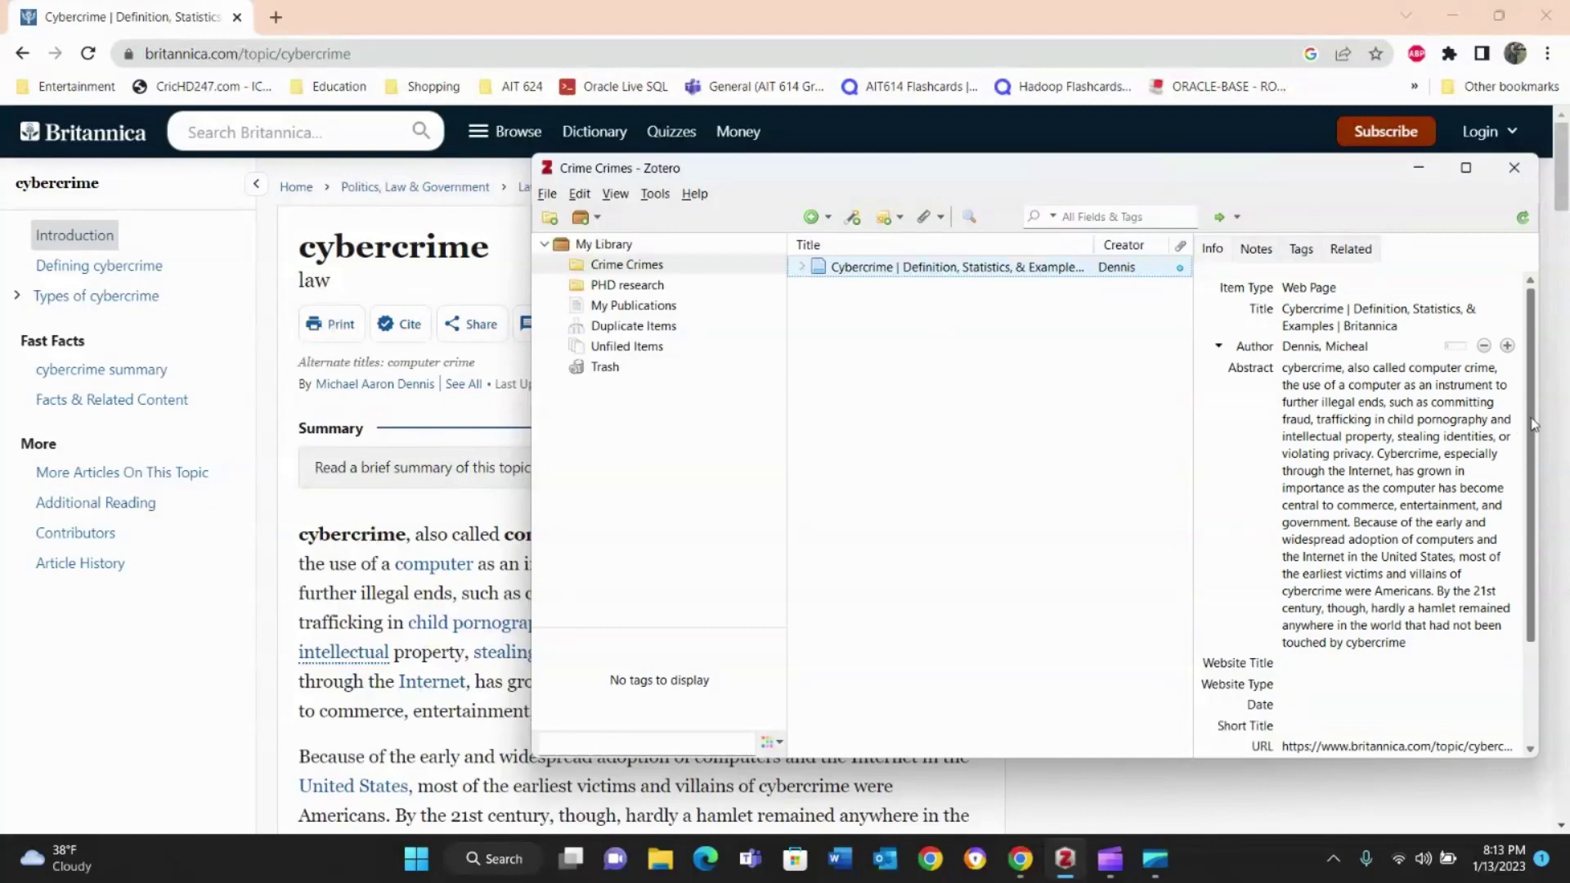
- Check the last-updated date on the Britannica page and set the saved Zotero item's date to 12/15/2022
scroll(1534, 424, "down", 3)
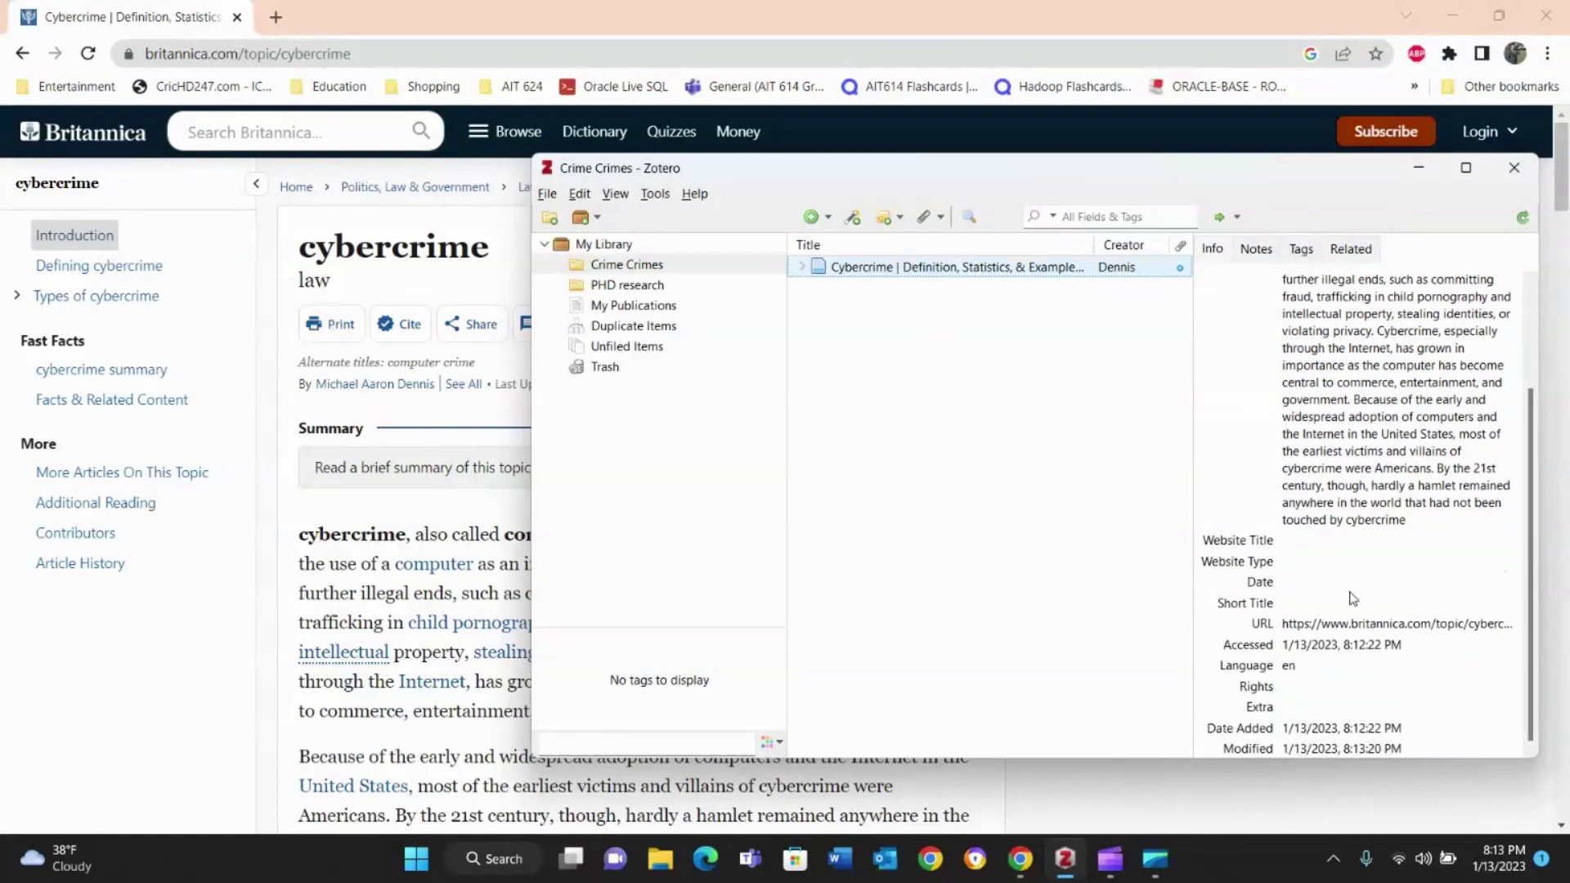
left_click(483, 422)
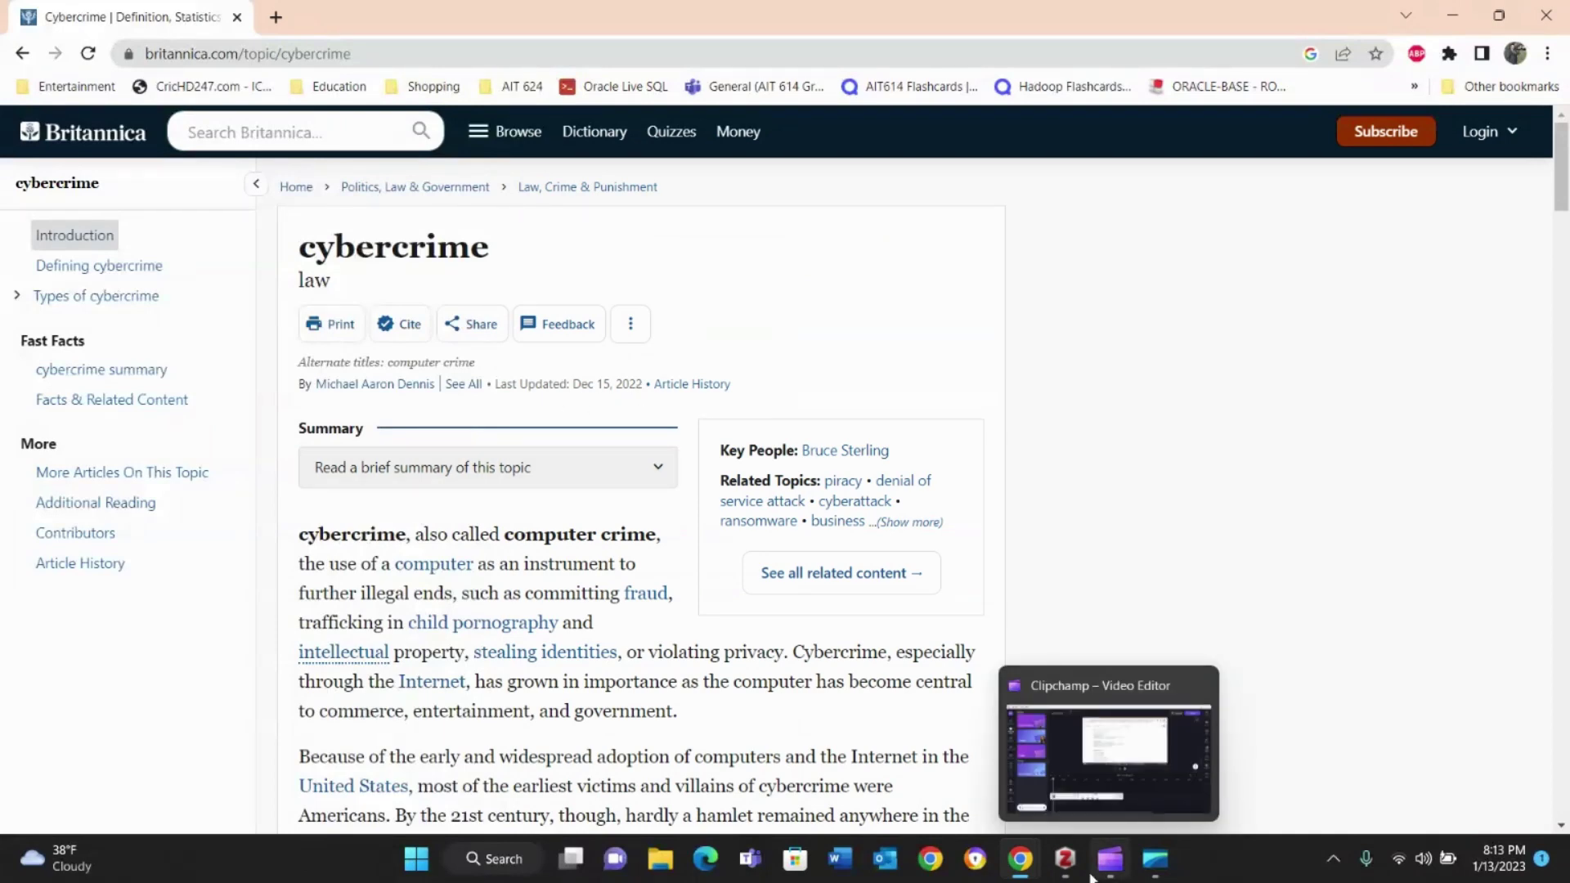
left_click(1066, 871)
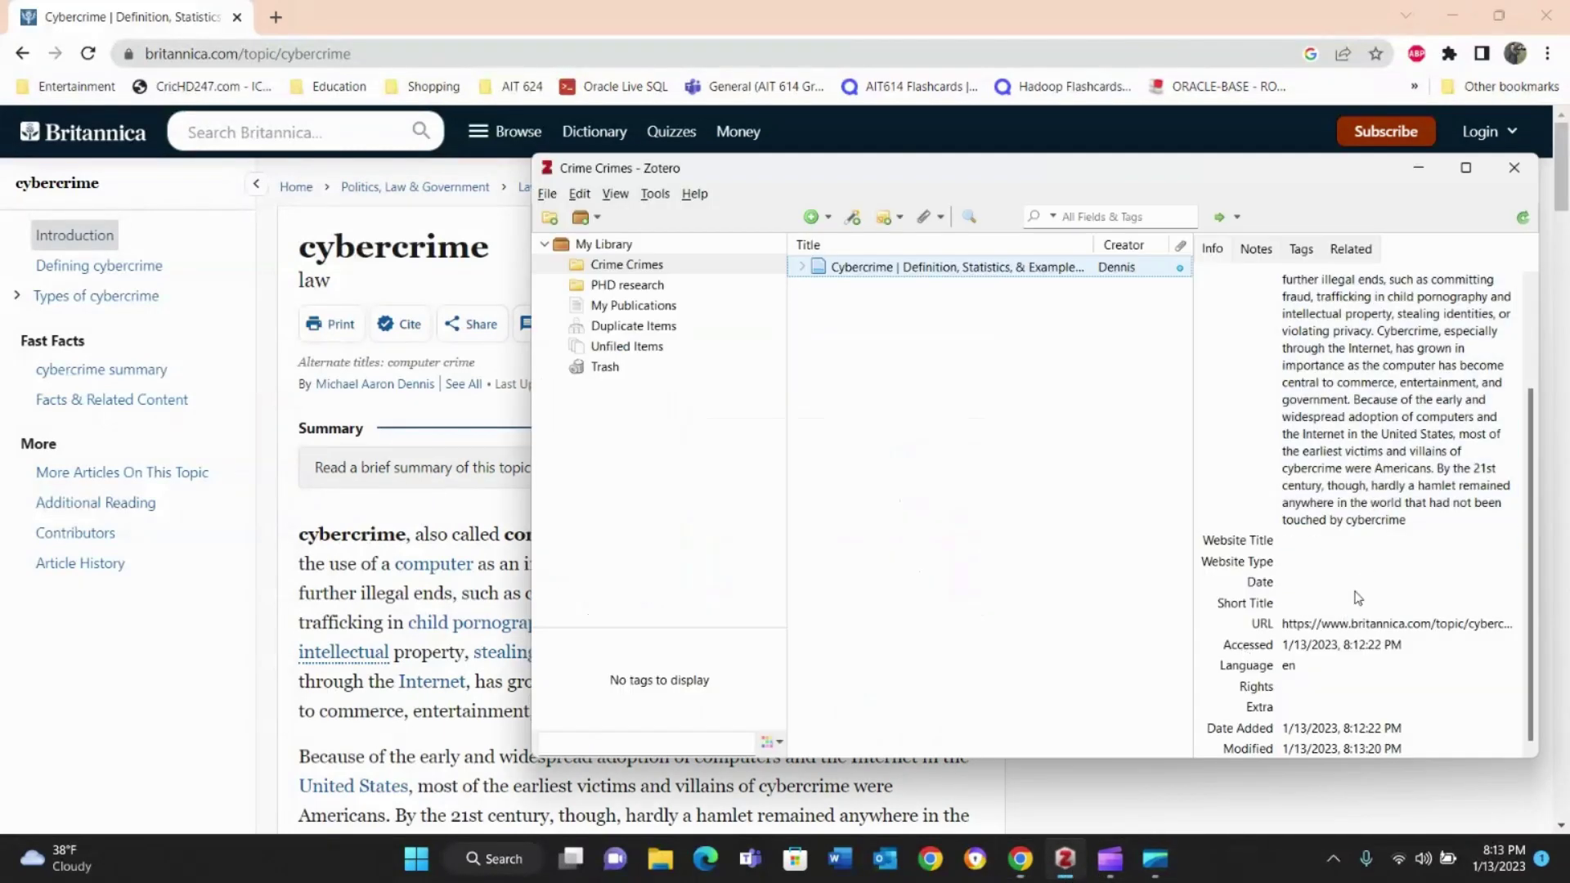
left_click(1347, 689)
left_click(1324, 708)
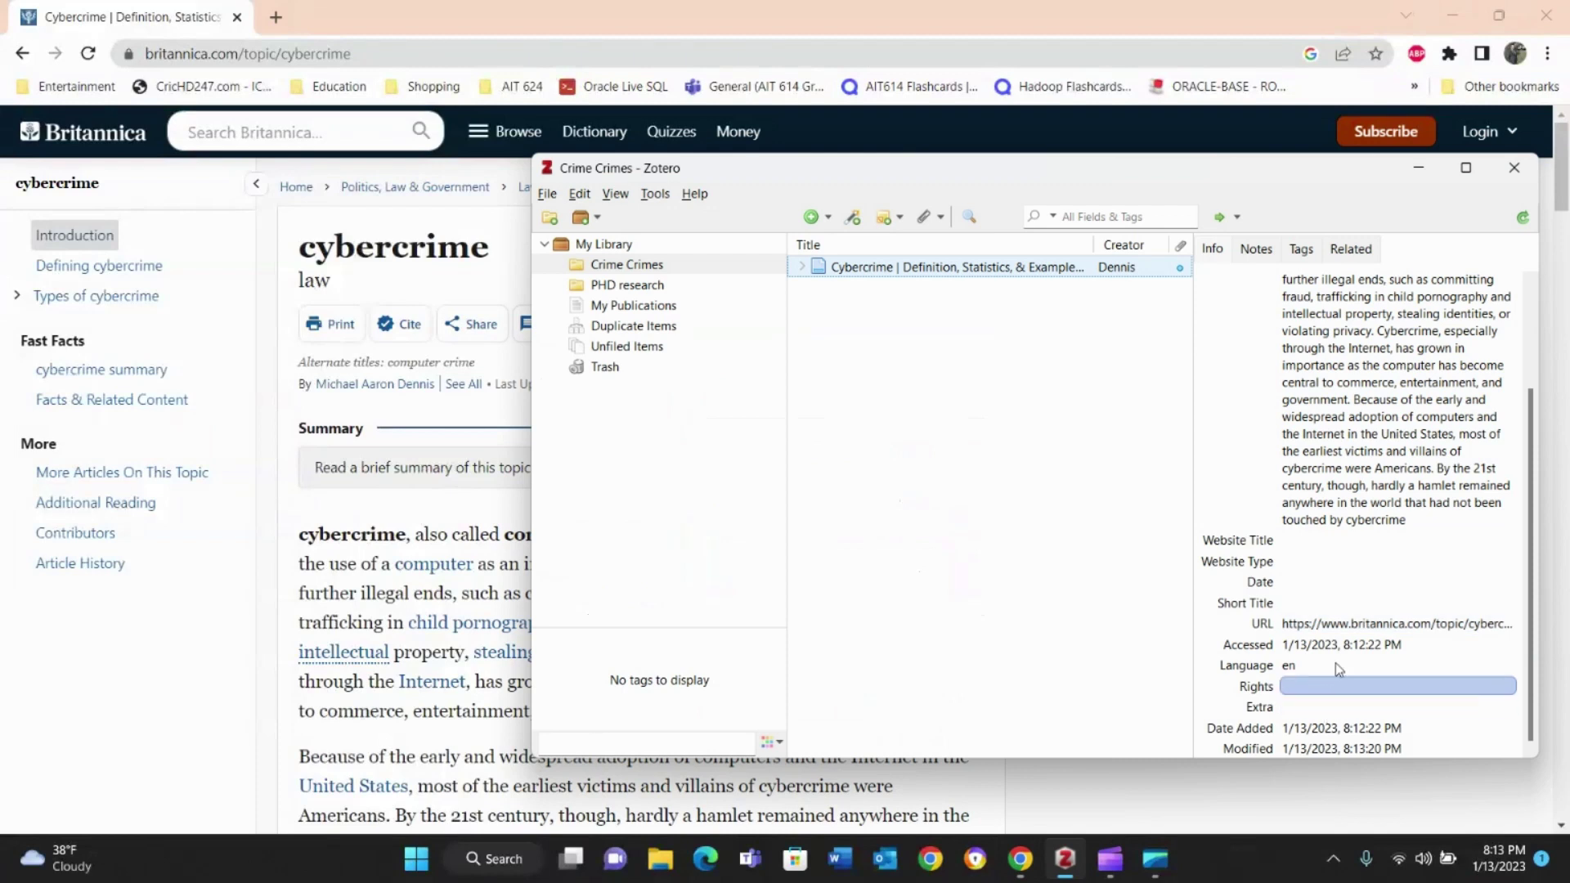
left_click(1313, 581)
type("1")
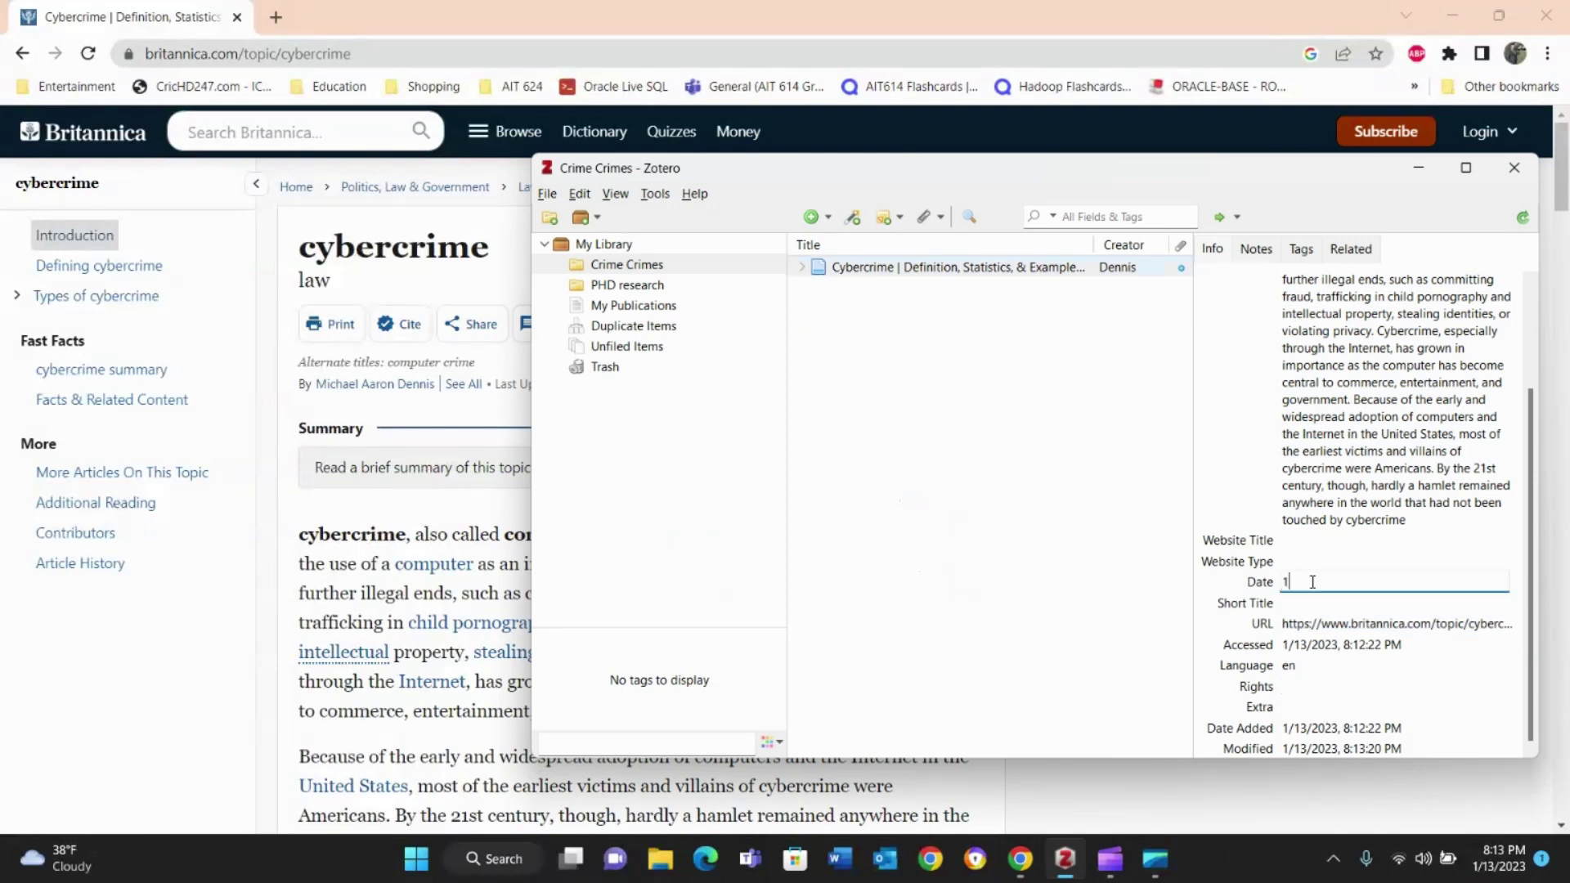
type("2/15/2022")
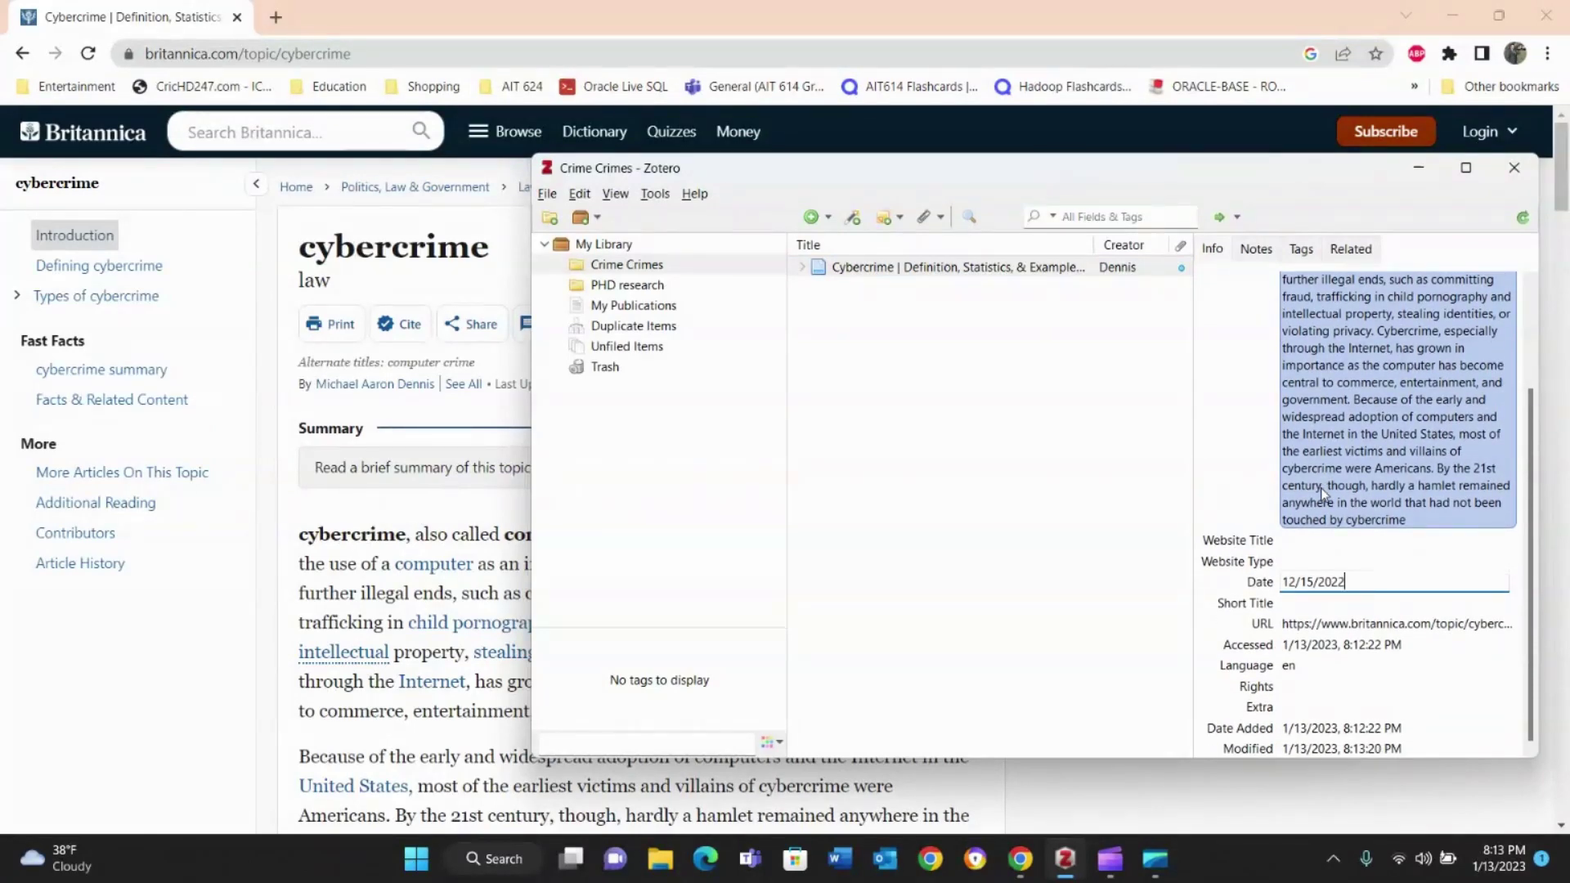
- Set the saved item's short title to Cybercrime and review its remaining fields
left_click(1317, 609)
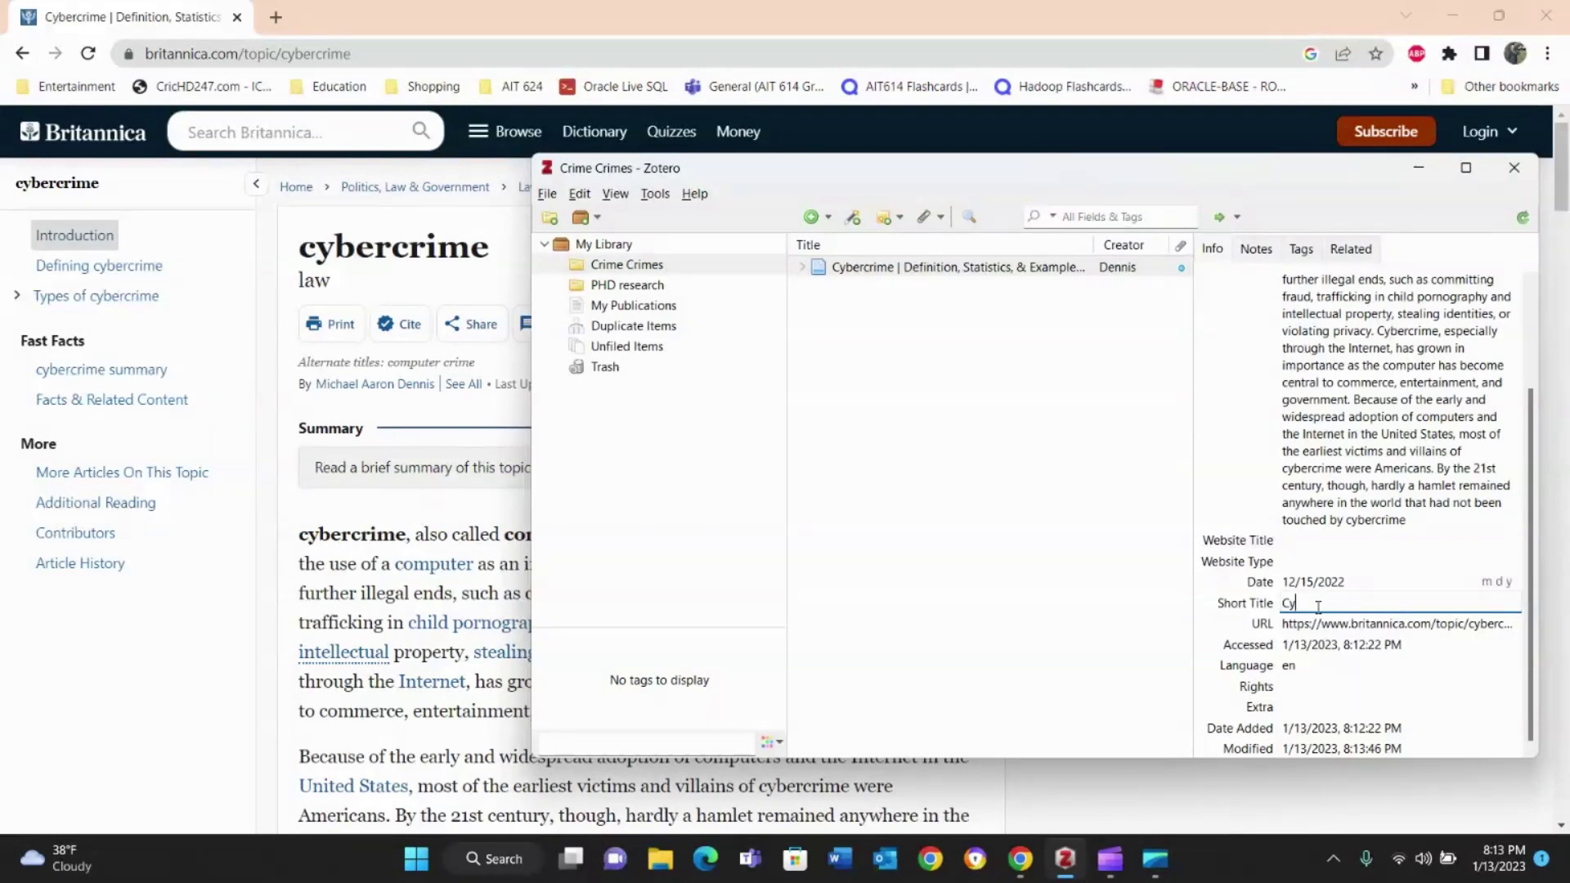
type("rime")
left_click(1431, 483)
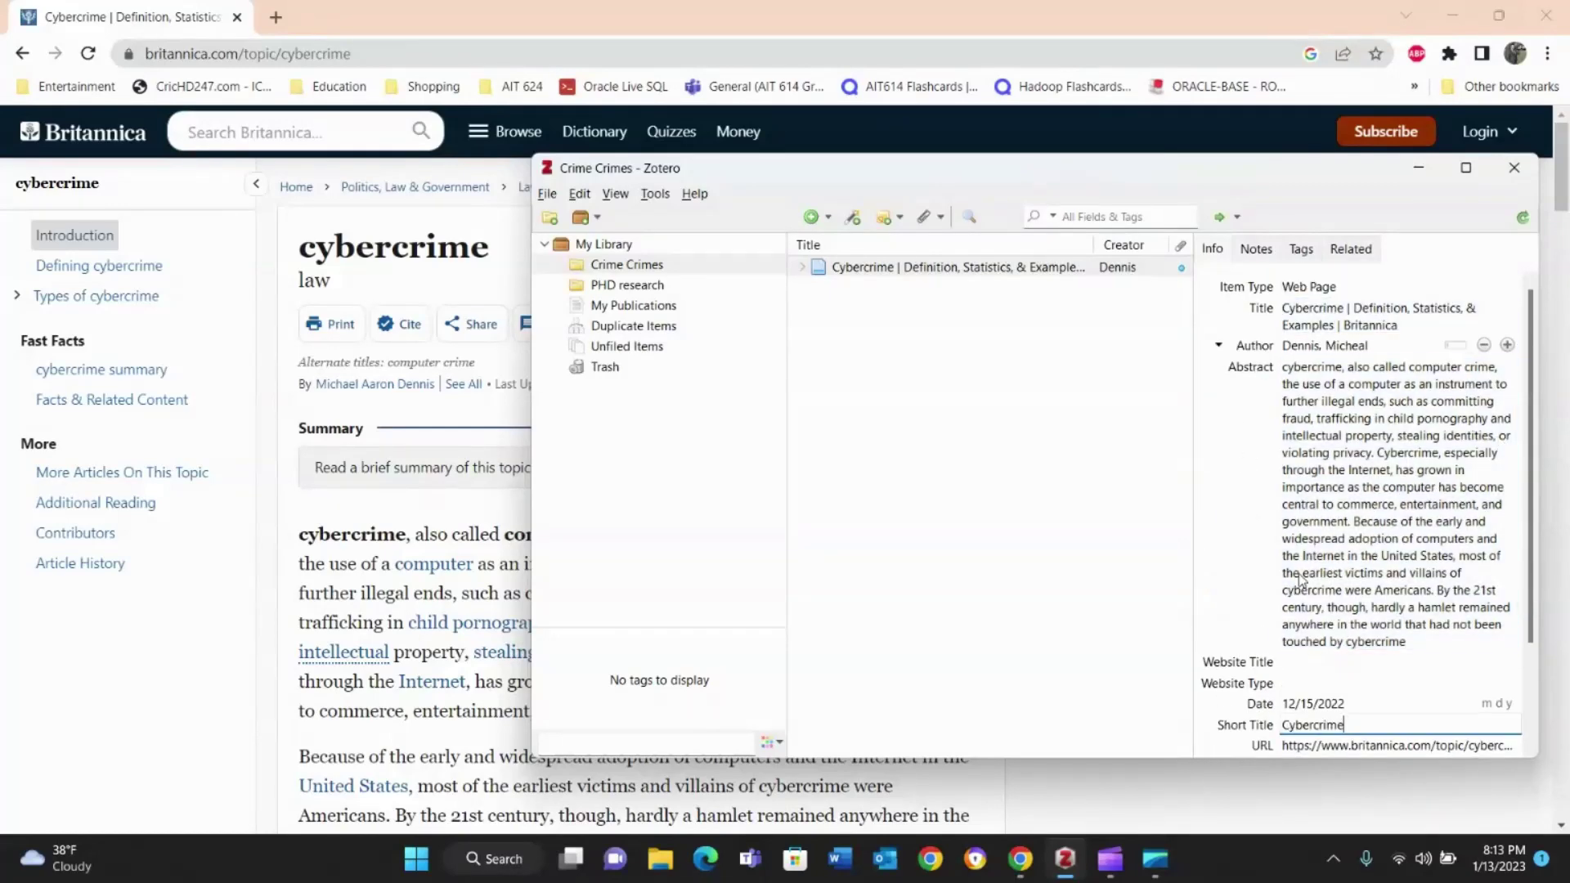
scroll(1359, 573, "down", 3)
scroll(1356, 566, "up", 3)
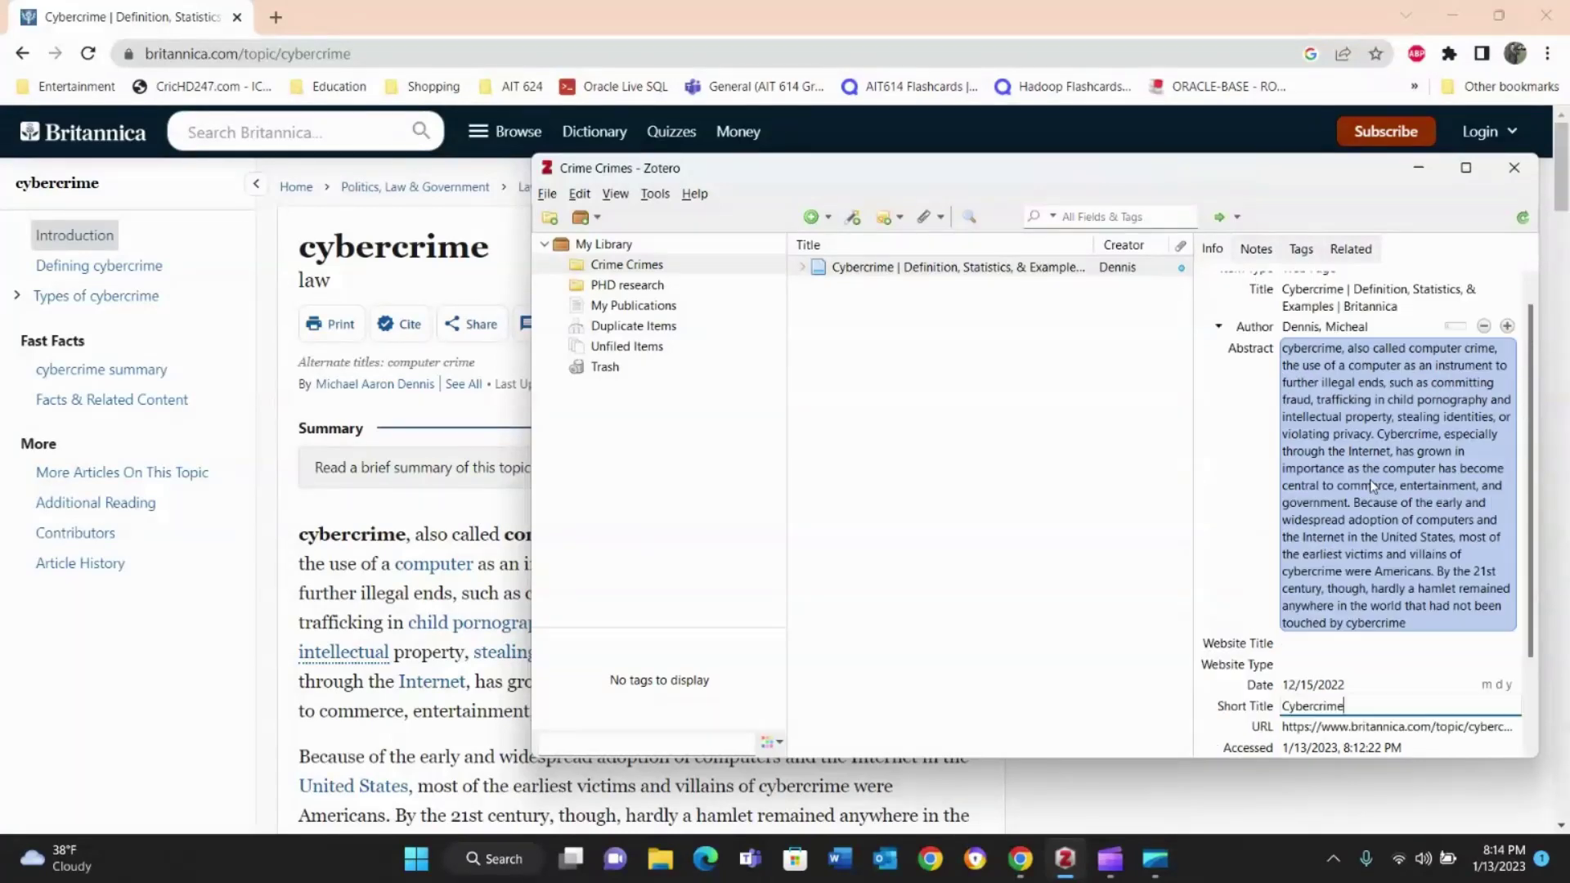
scroll(1309, 490, "down", 3)
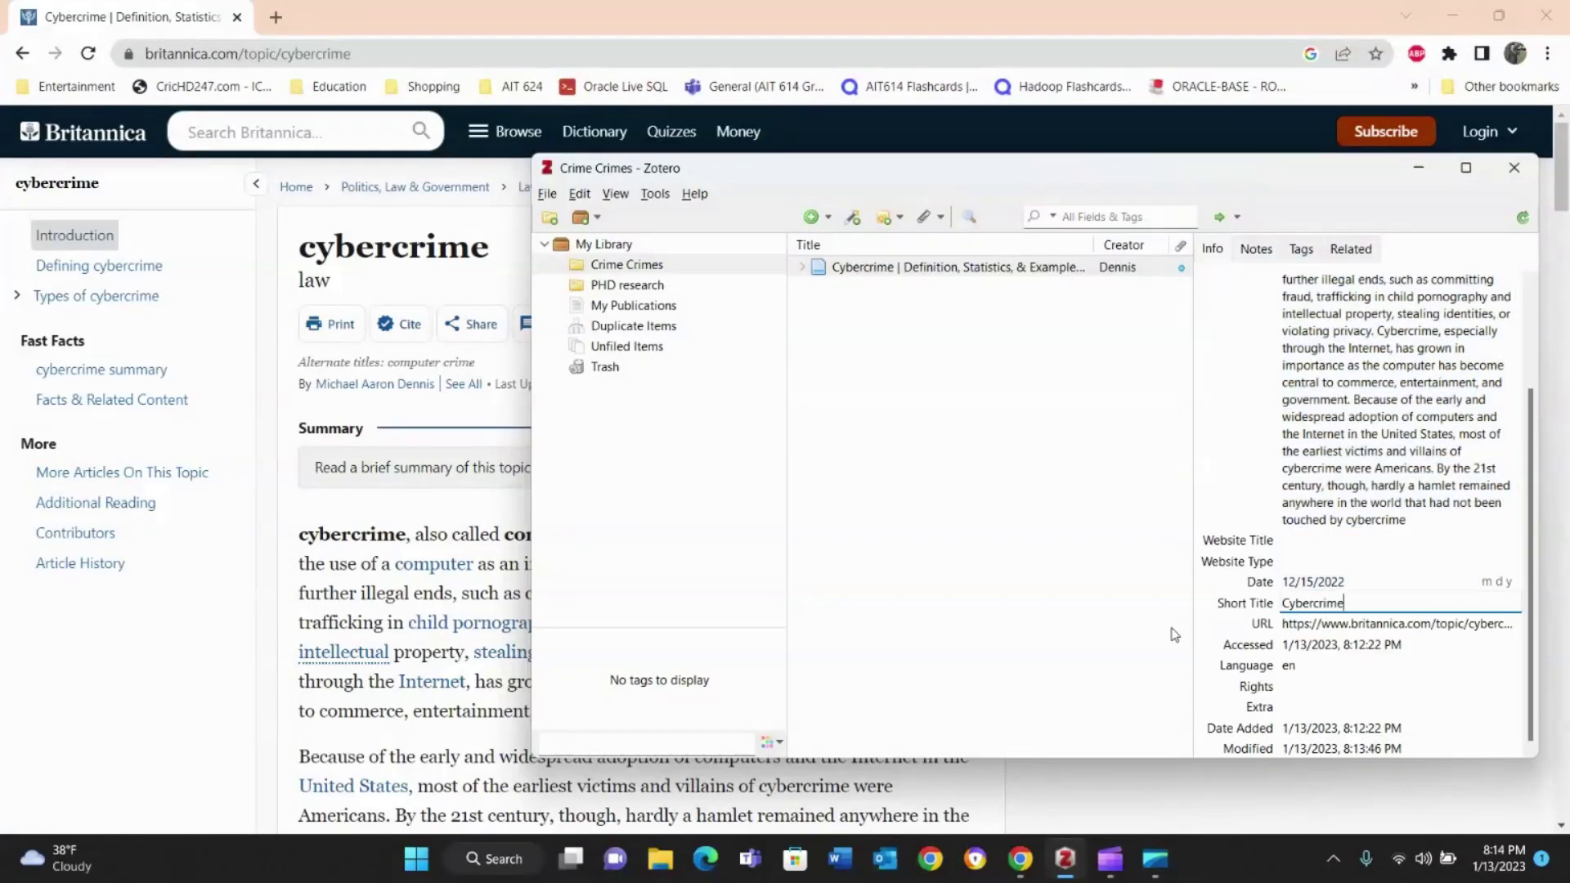
scroll(1402, 544, "up", 3)
scroll(1402, 545, "down", 3)
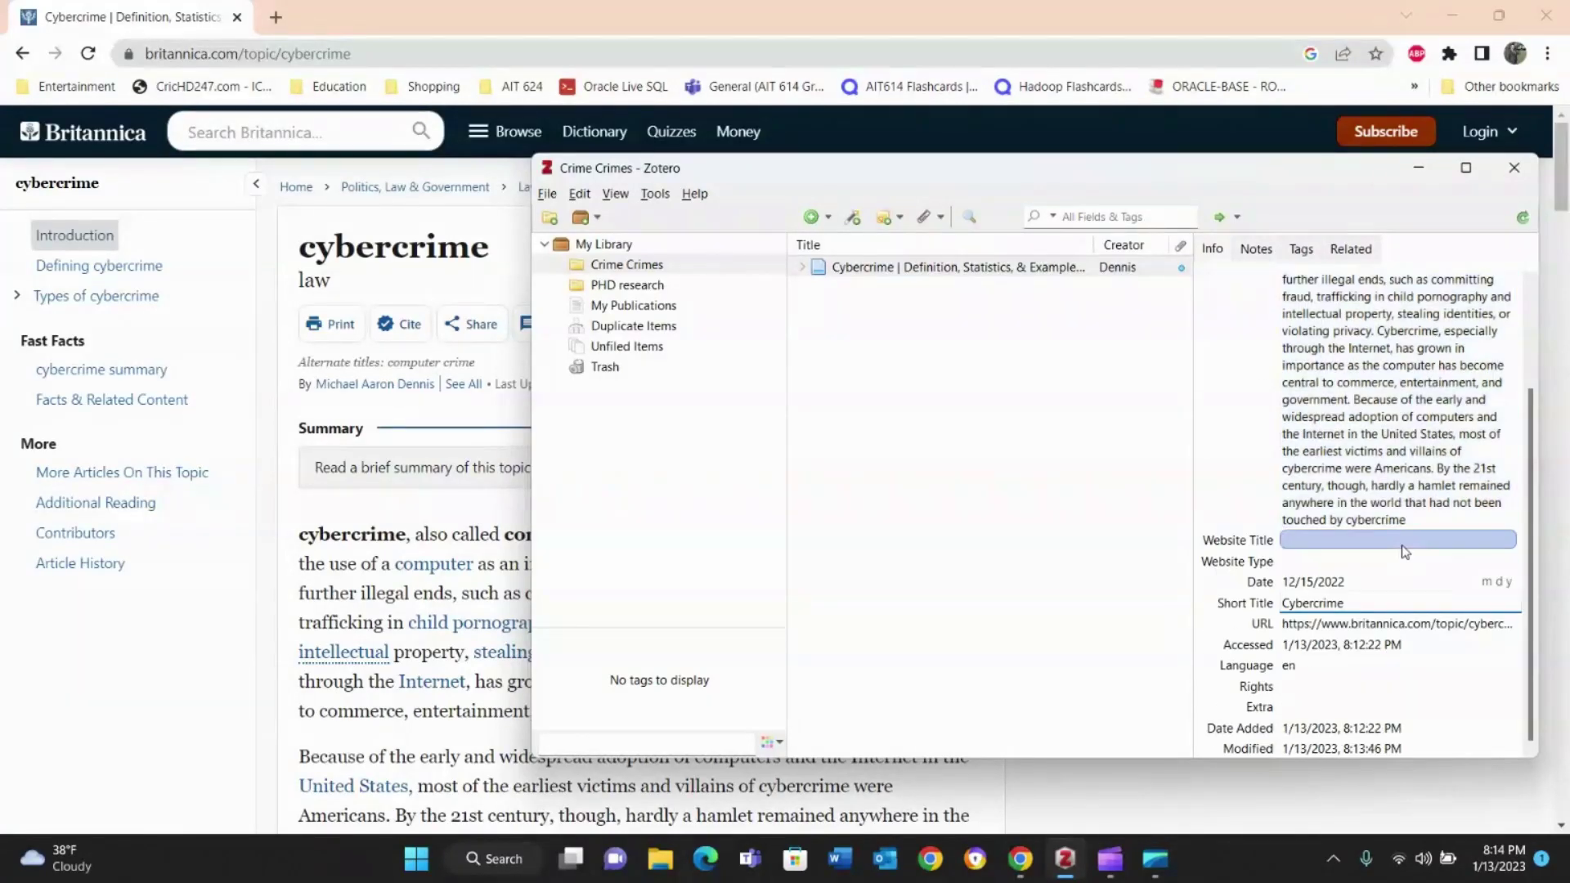
left_click(994, 528)
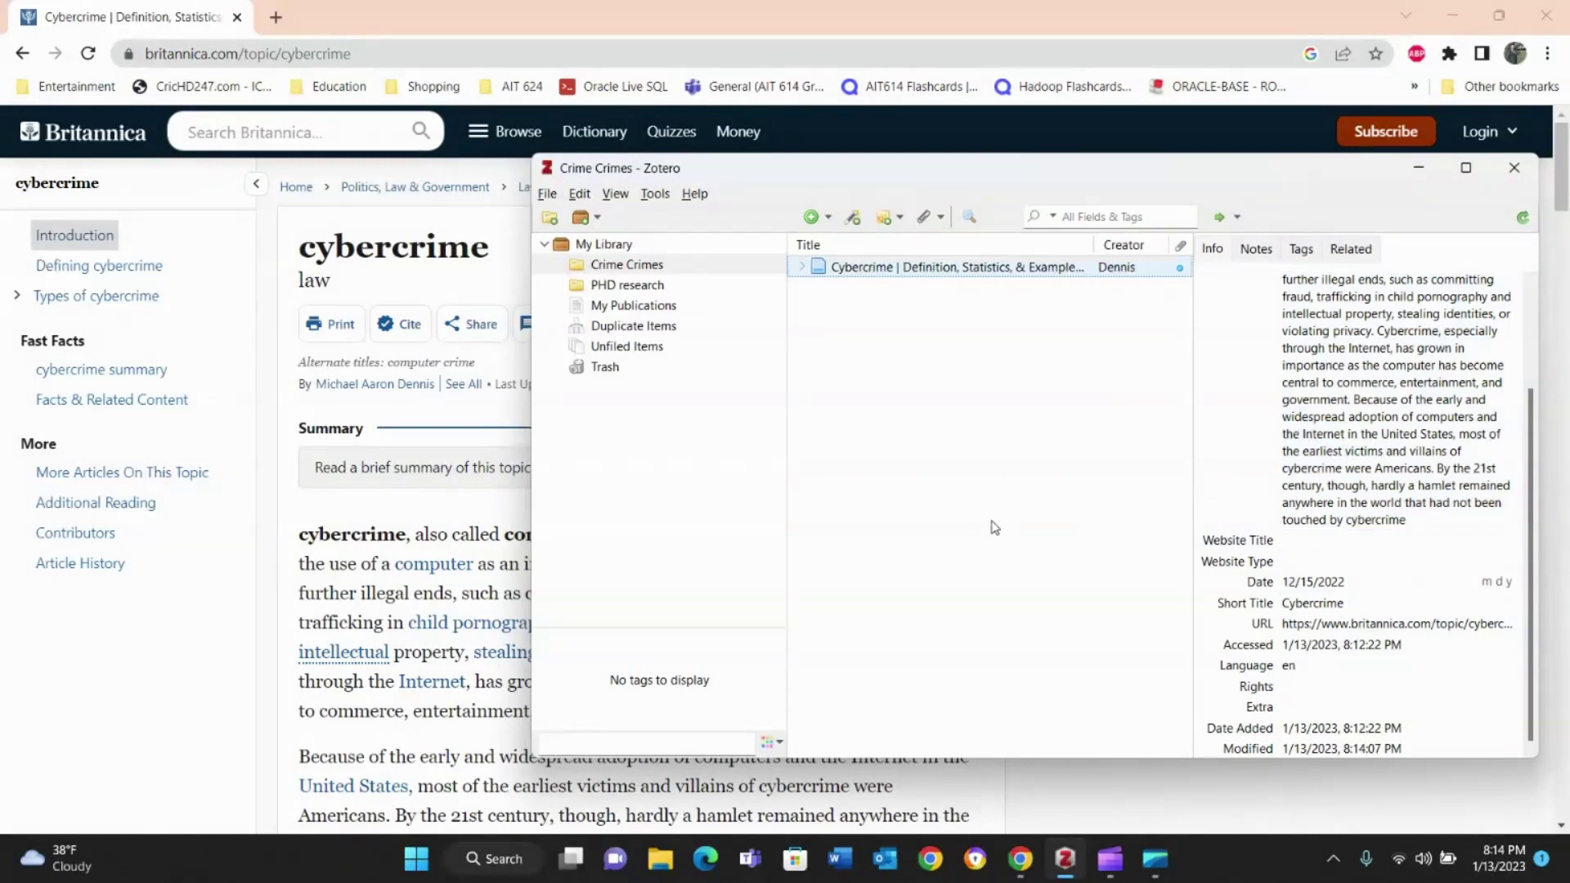
- Go back to the computer crime search results in the browser, open the Office of Justice Programs article "Computer Crimes" and skim it
left_click(23, 53)
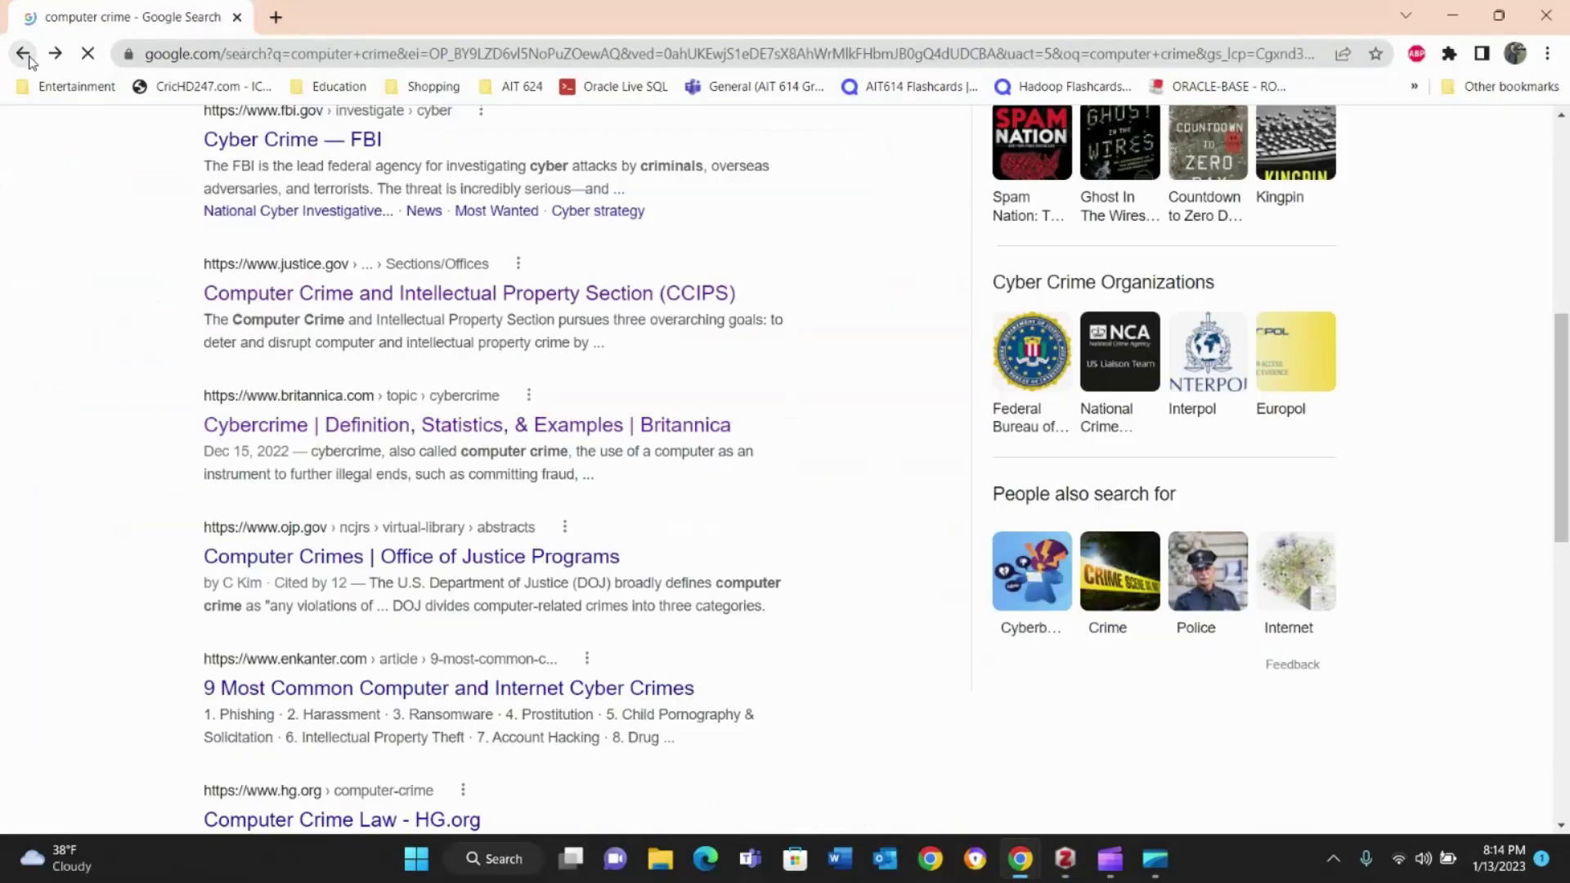
scroll(547, 456, "down", 3)
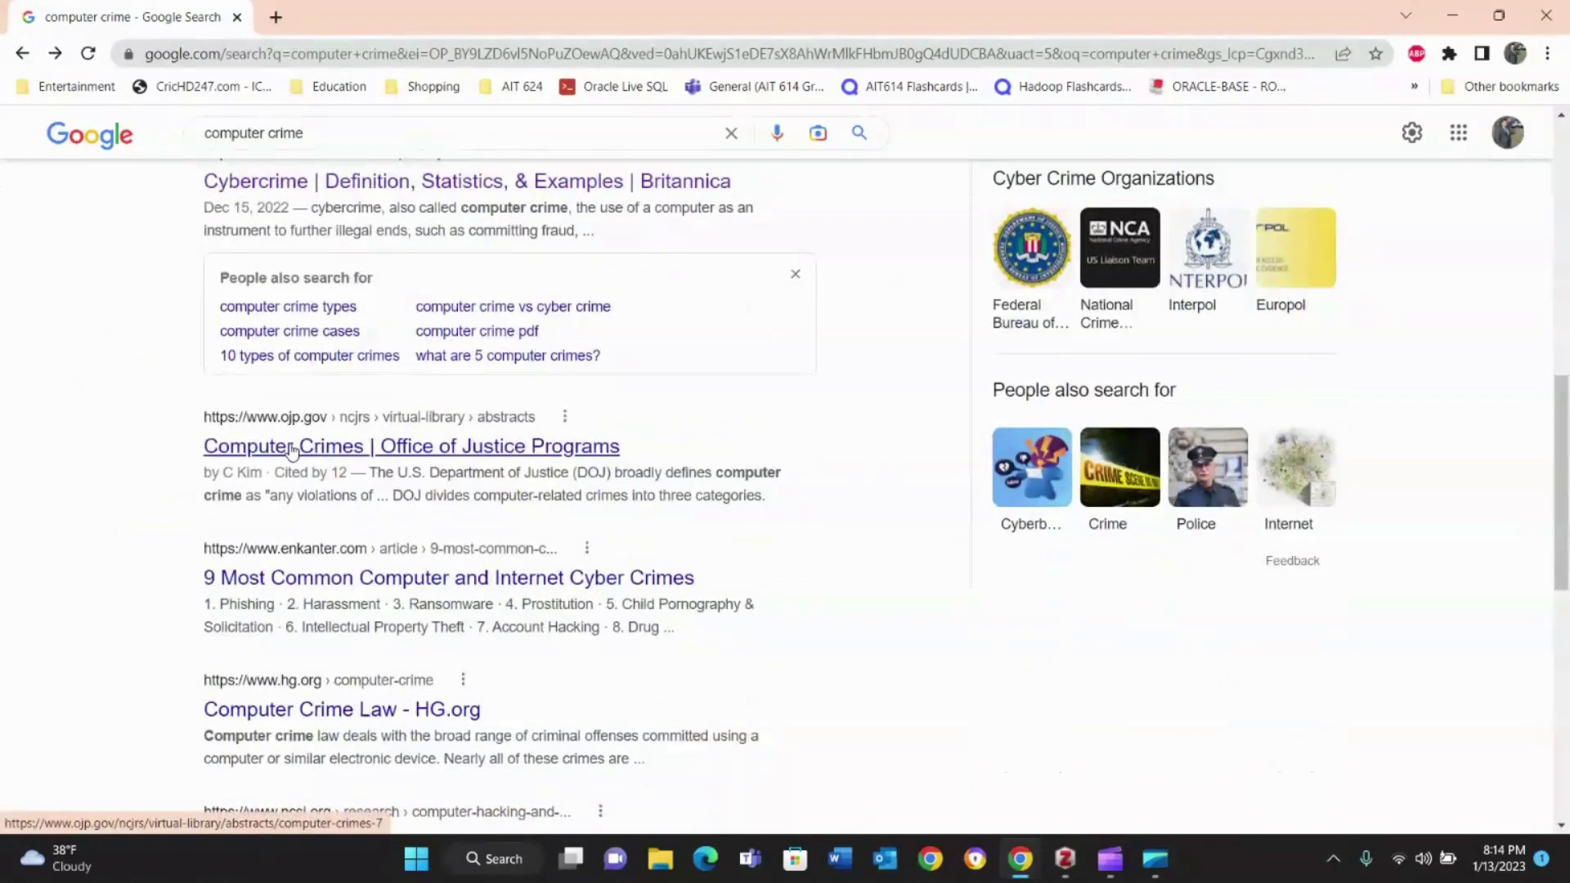
left_click(297, 449)
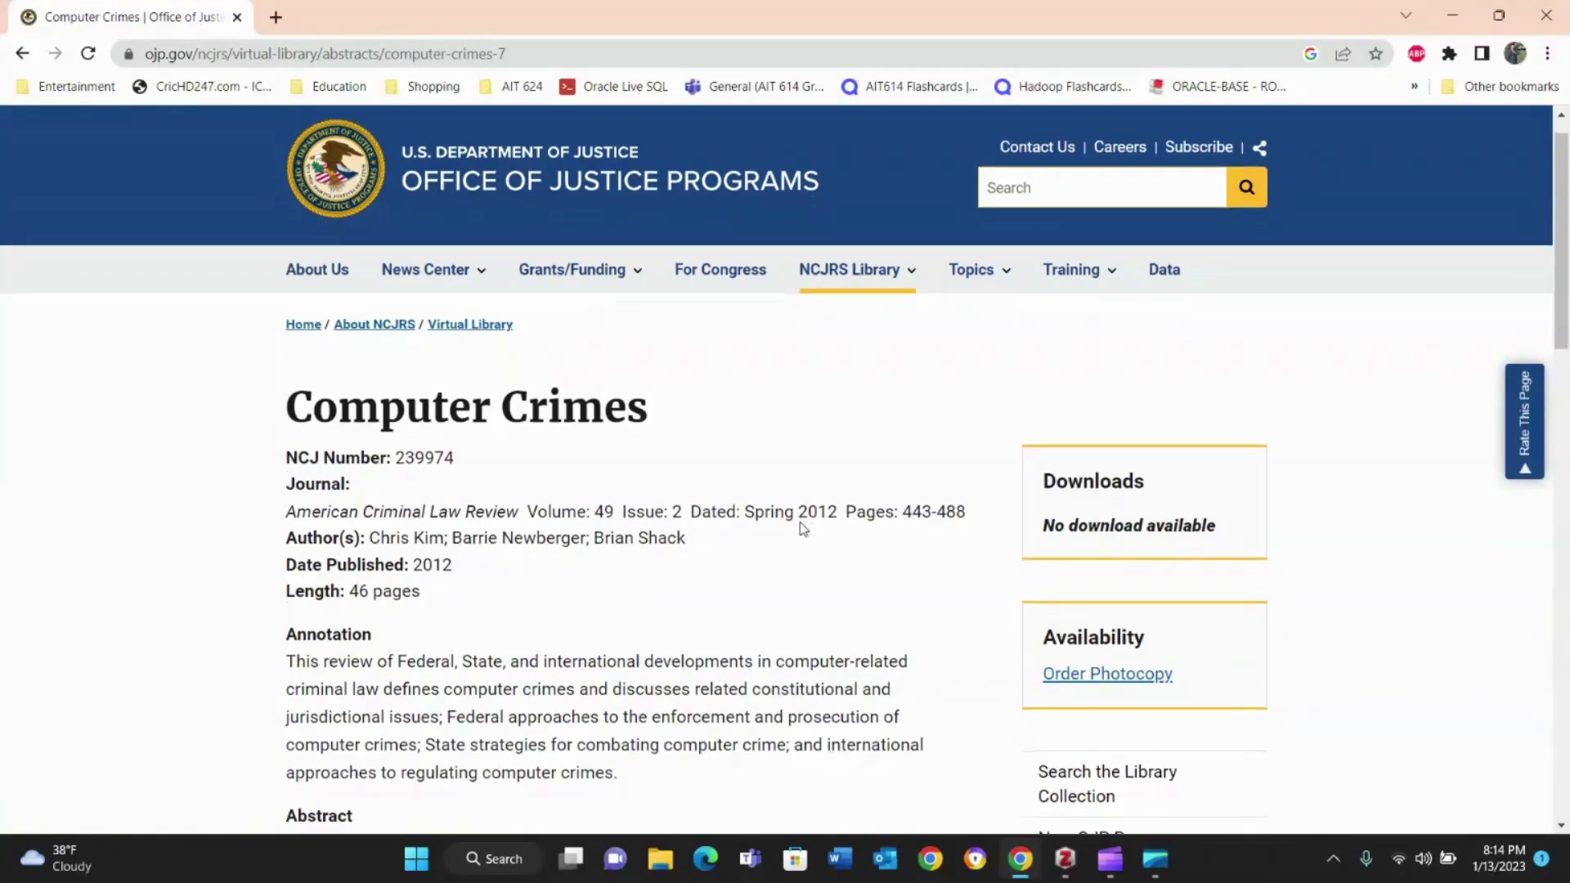
scroll(802, 528, "down", 2)
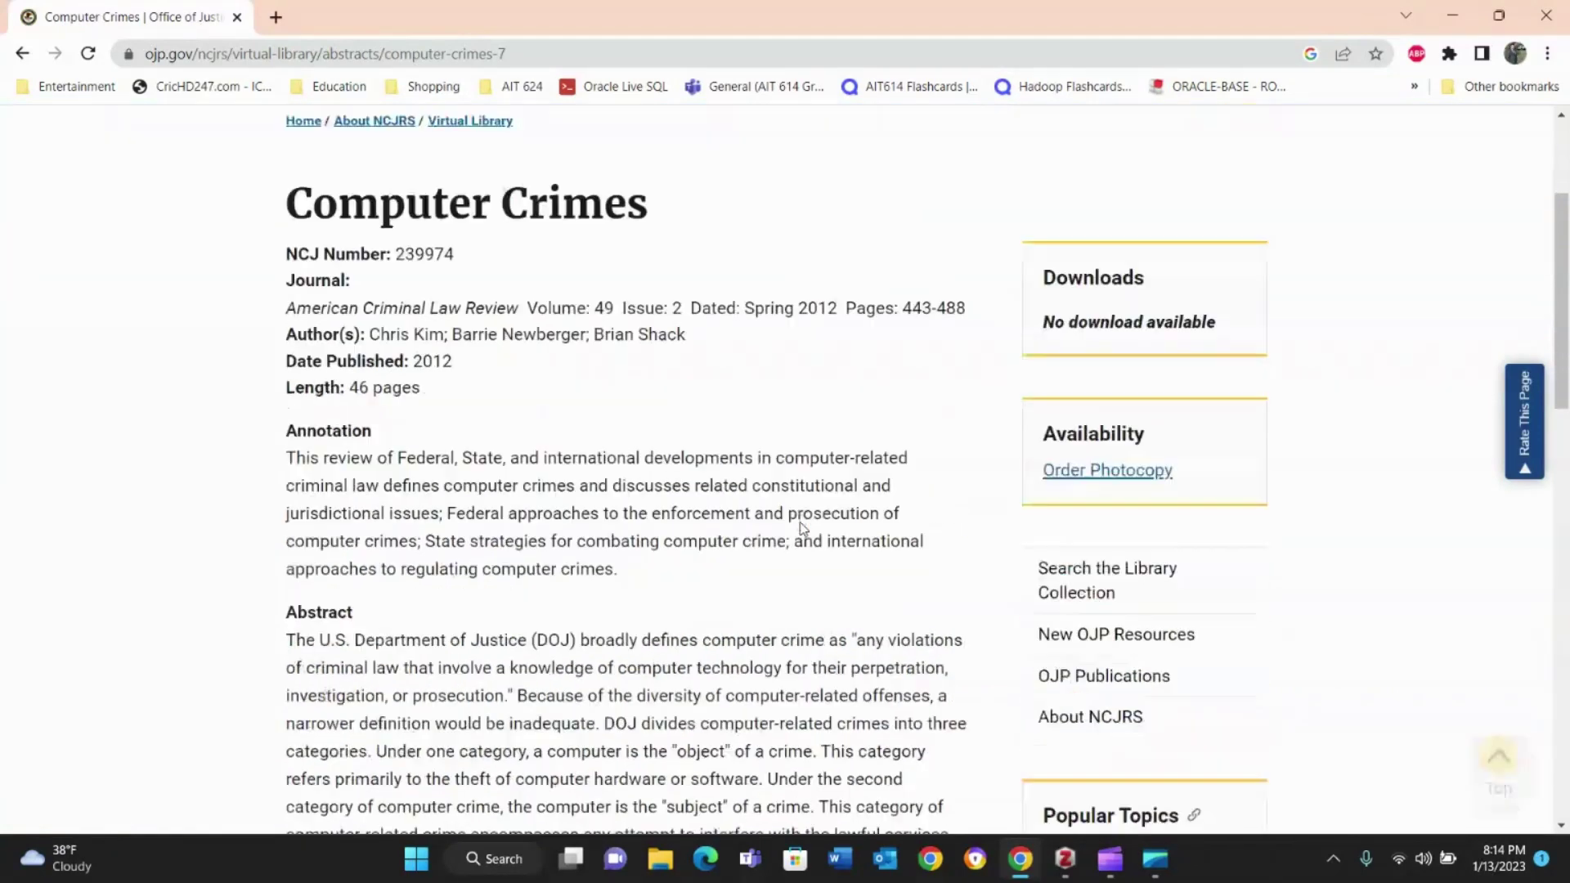
scroll(803, 523, "down", 8)
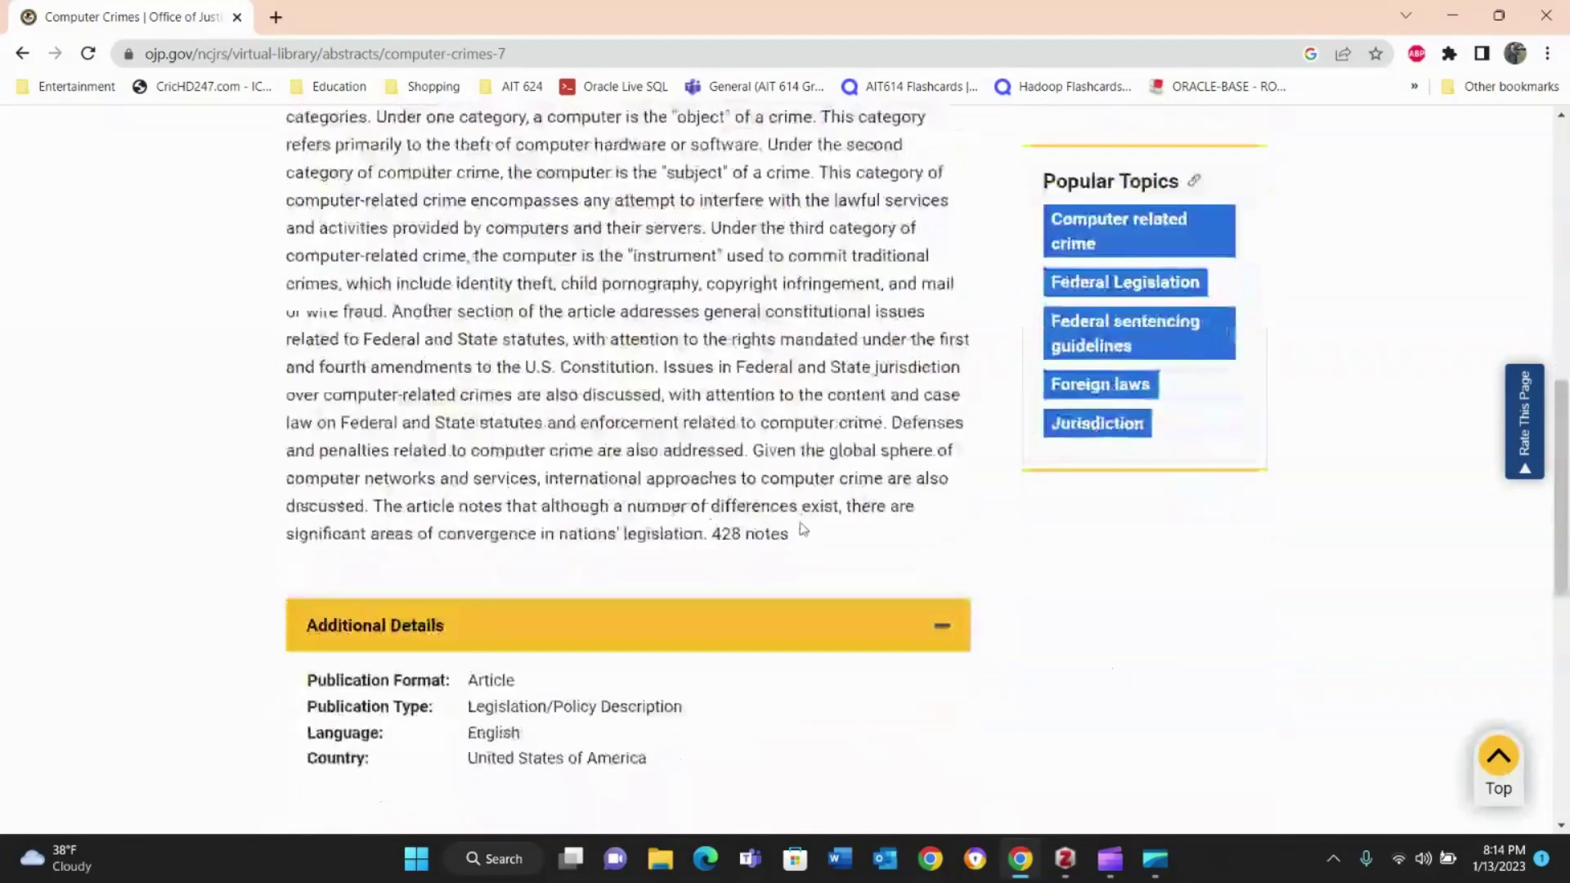
- Return to the Google results and search for "computer crime scholarly article"
left_click(22, 54)
left_click(22, 55)
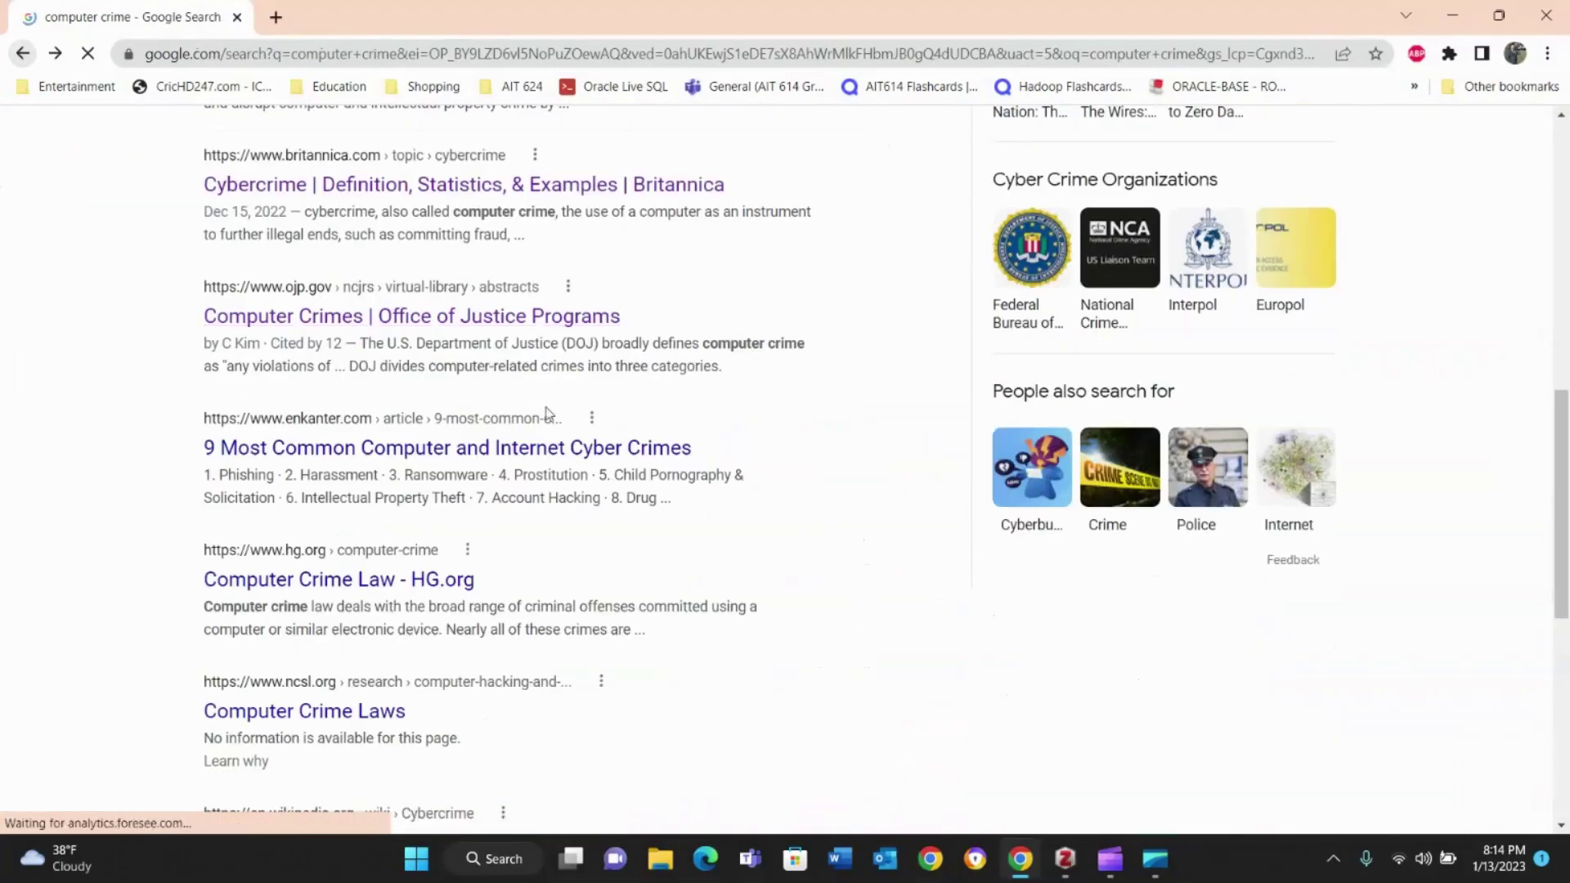
scroll(547, 413, "up", 10)
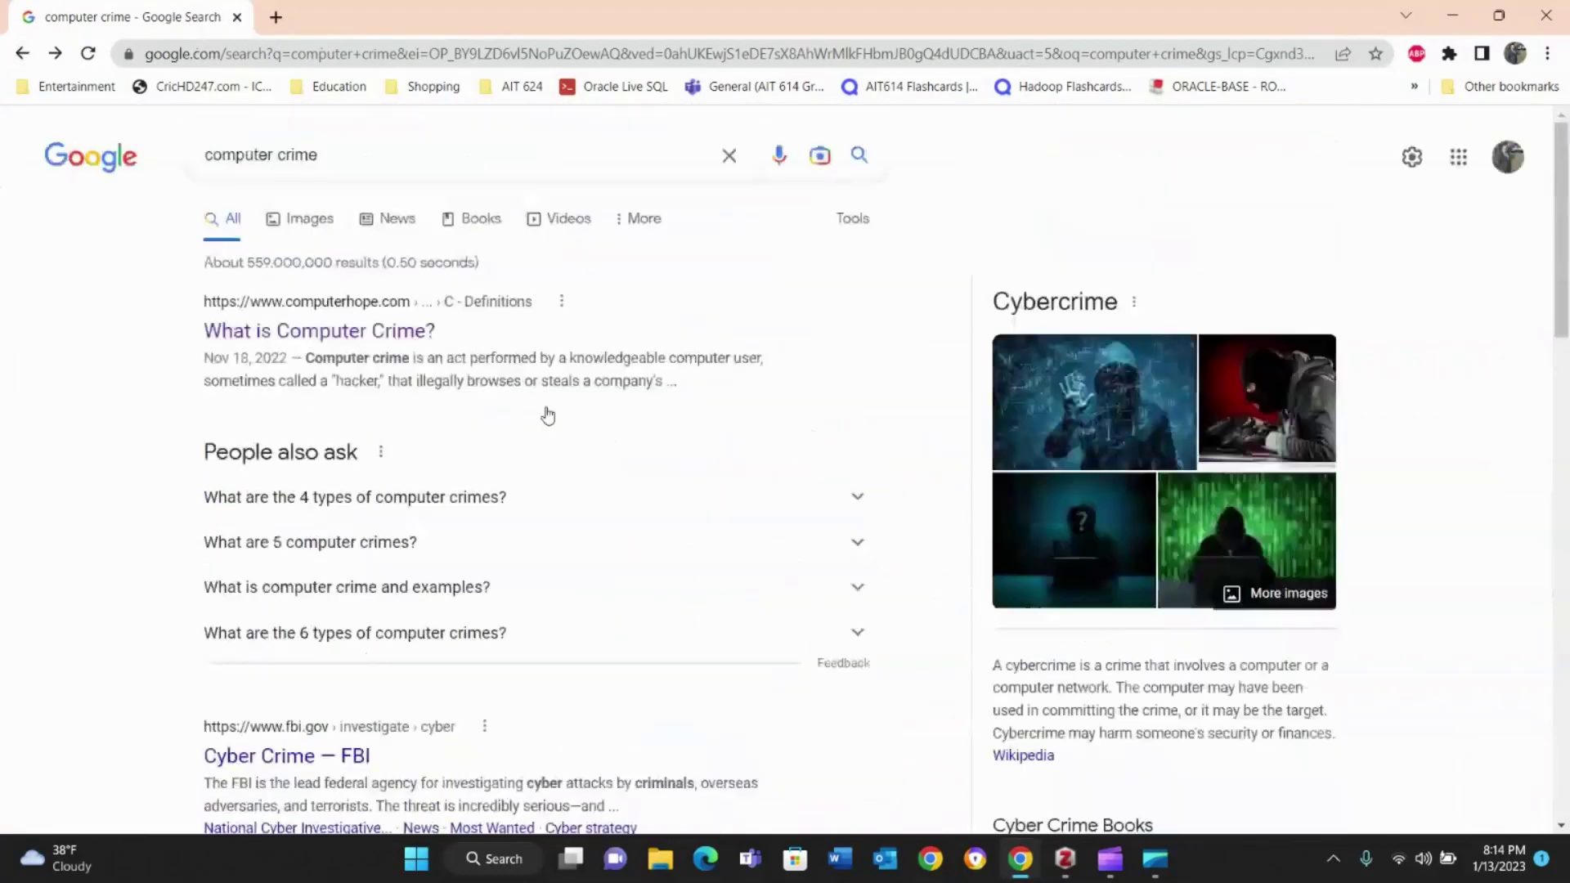
left_click(392, 163)
type("sch")
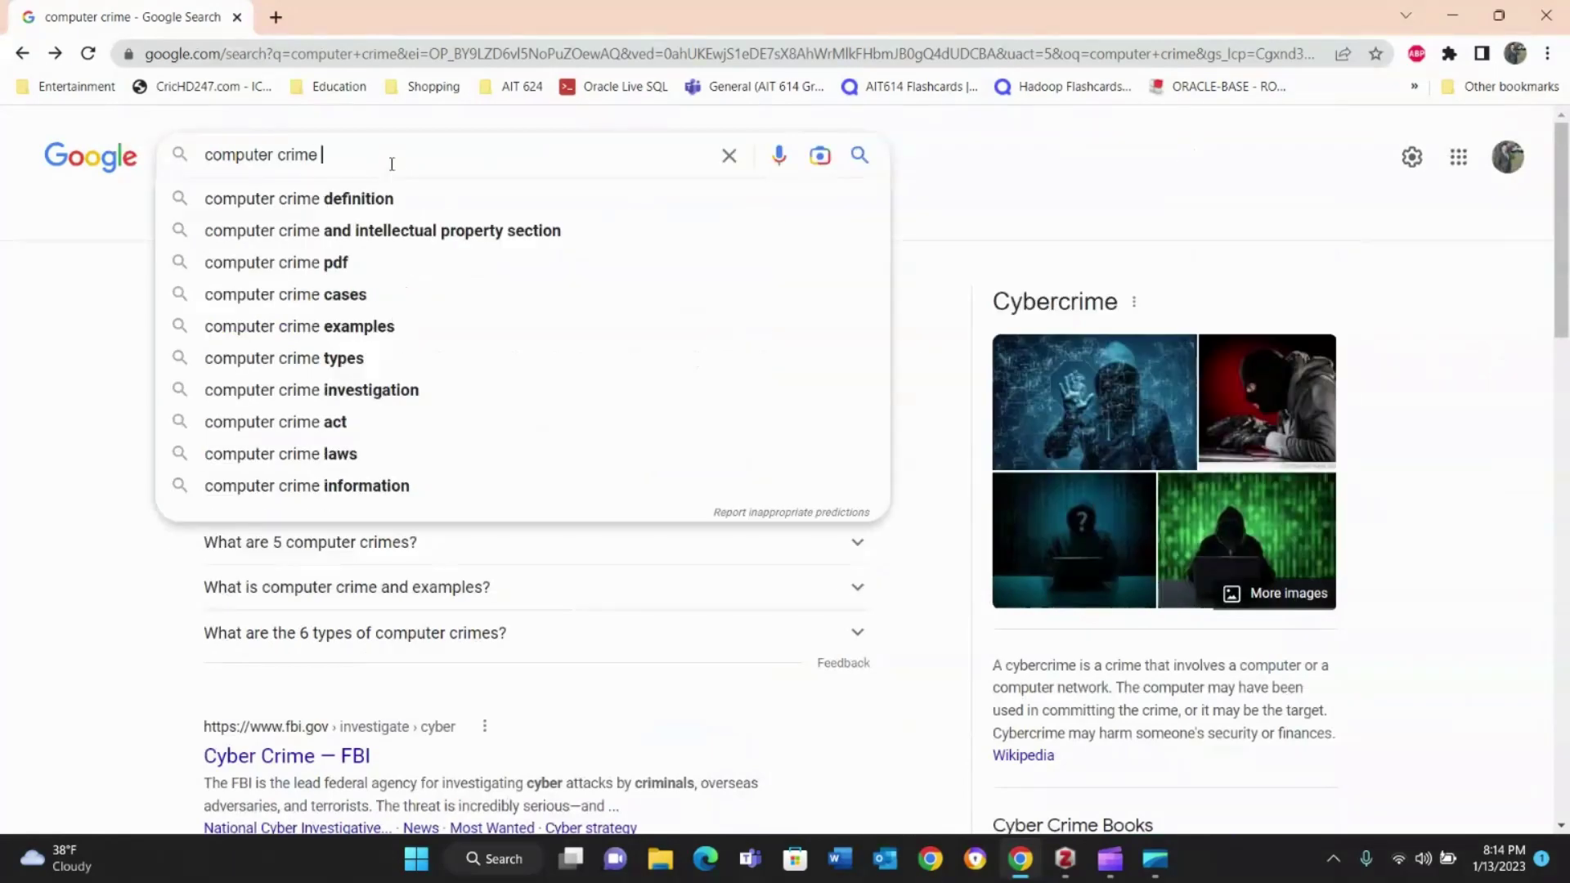
type("o")
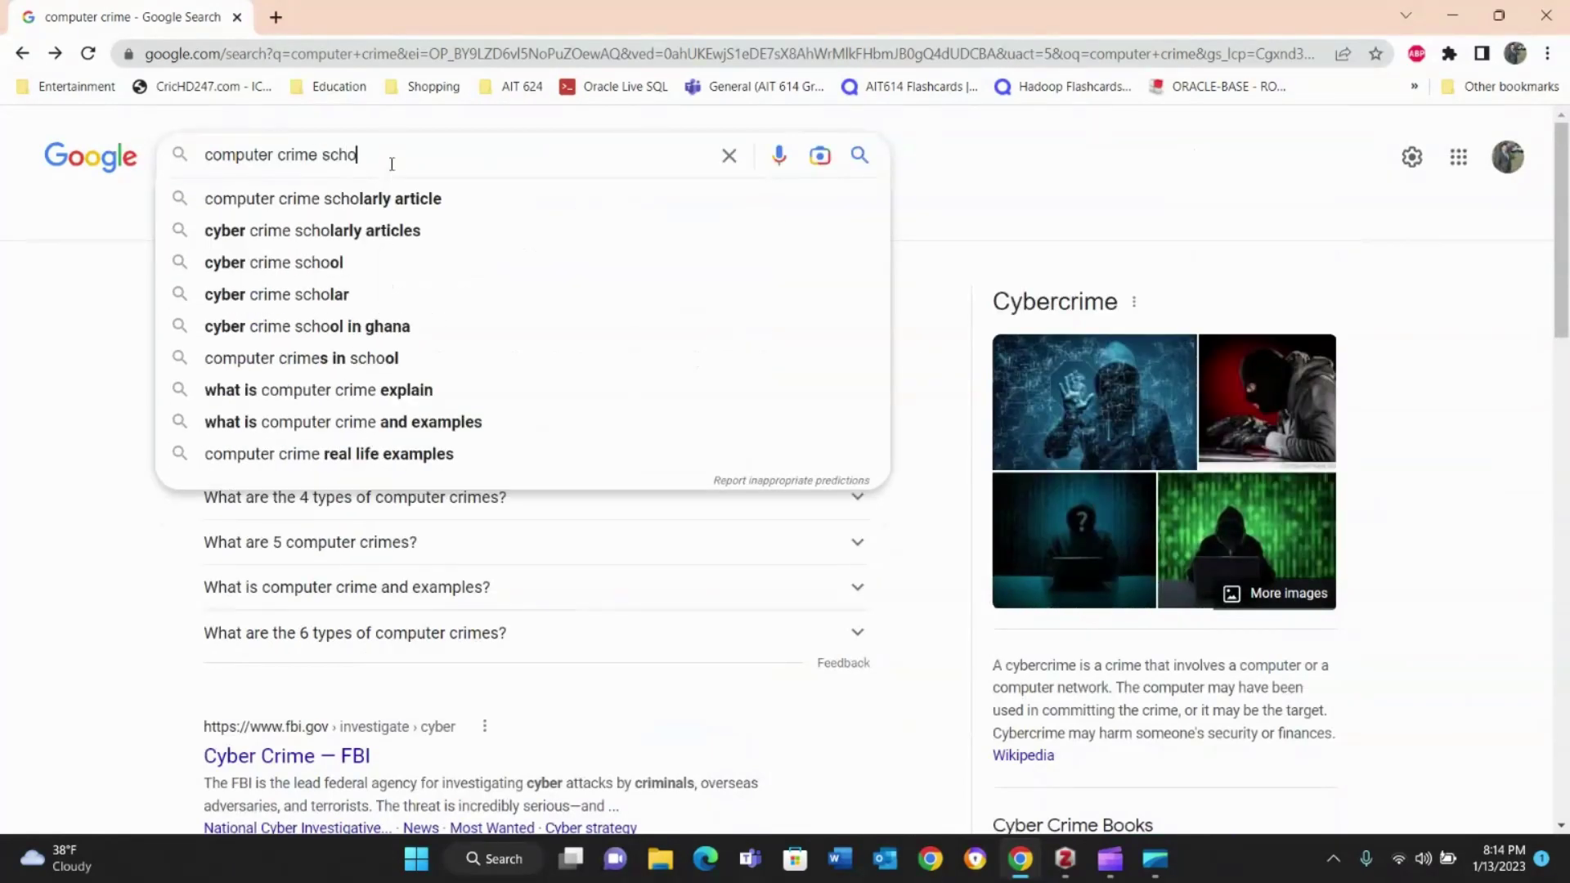
left_click(423, 212)
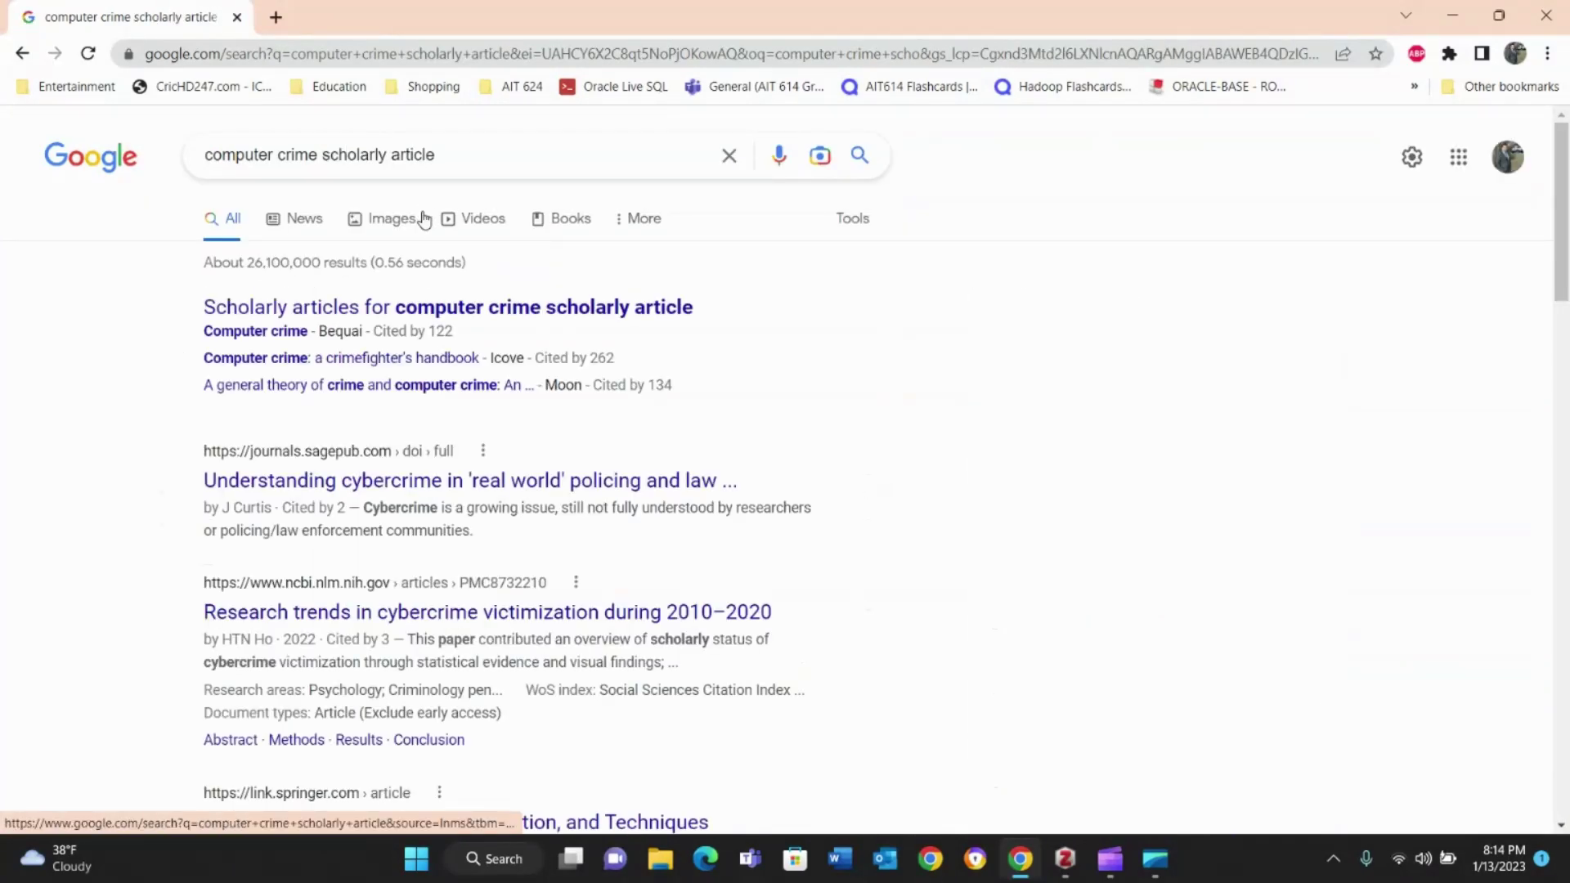
- Open the SAGE article "Understanding cybercrime in 'real world' policing and law enforcement", accept all cookies and skim its text
left_click(403, 474)
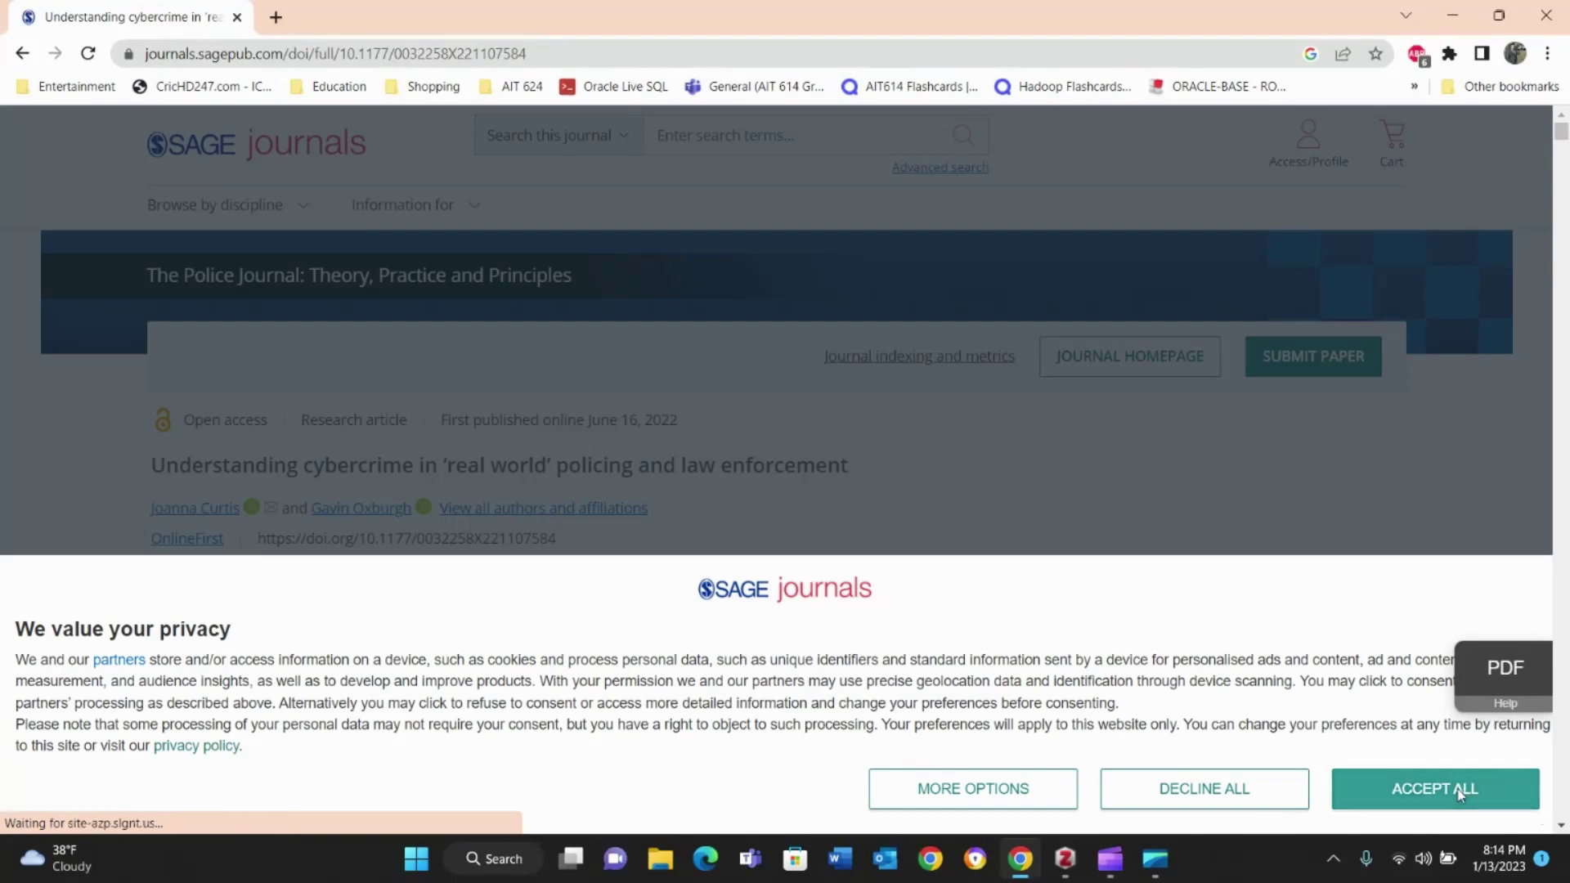
left_click(1419, 787)
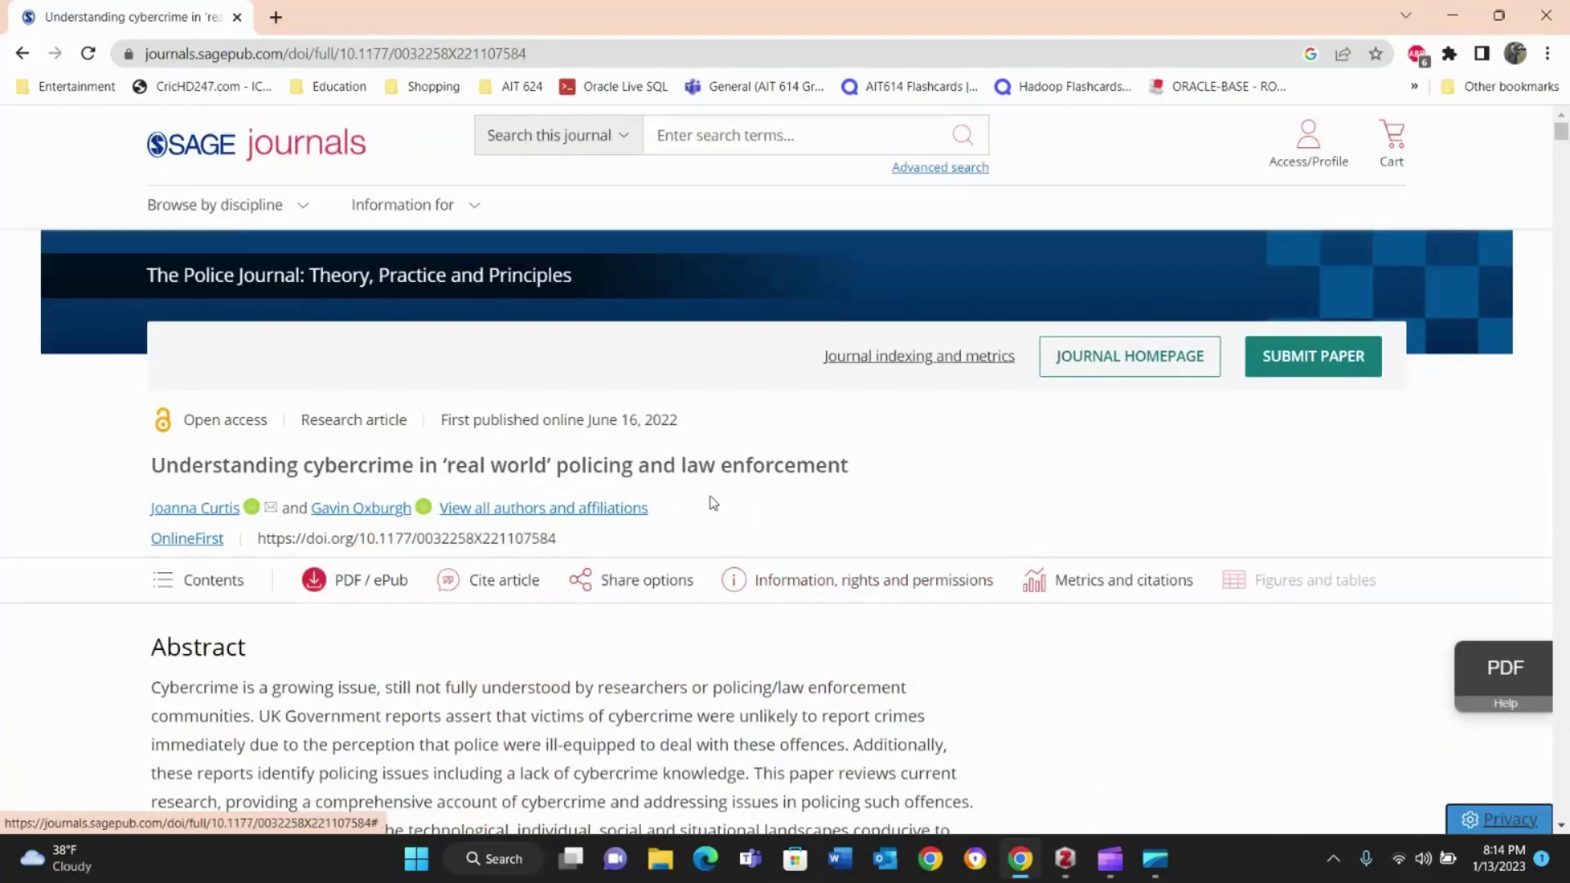
scroll(772, 501, "down", 15)
scroll(771, 502, "down", 5)
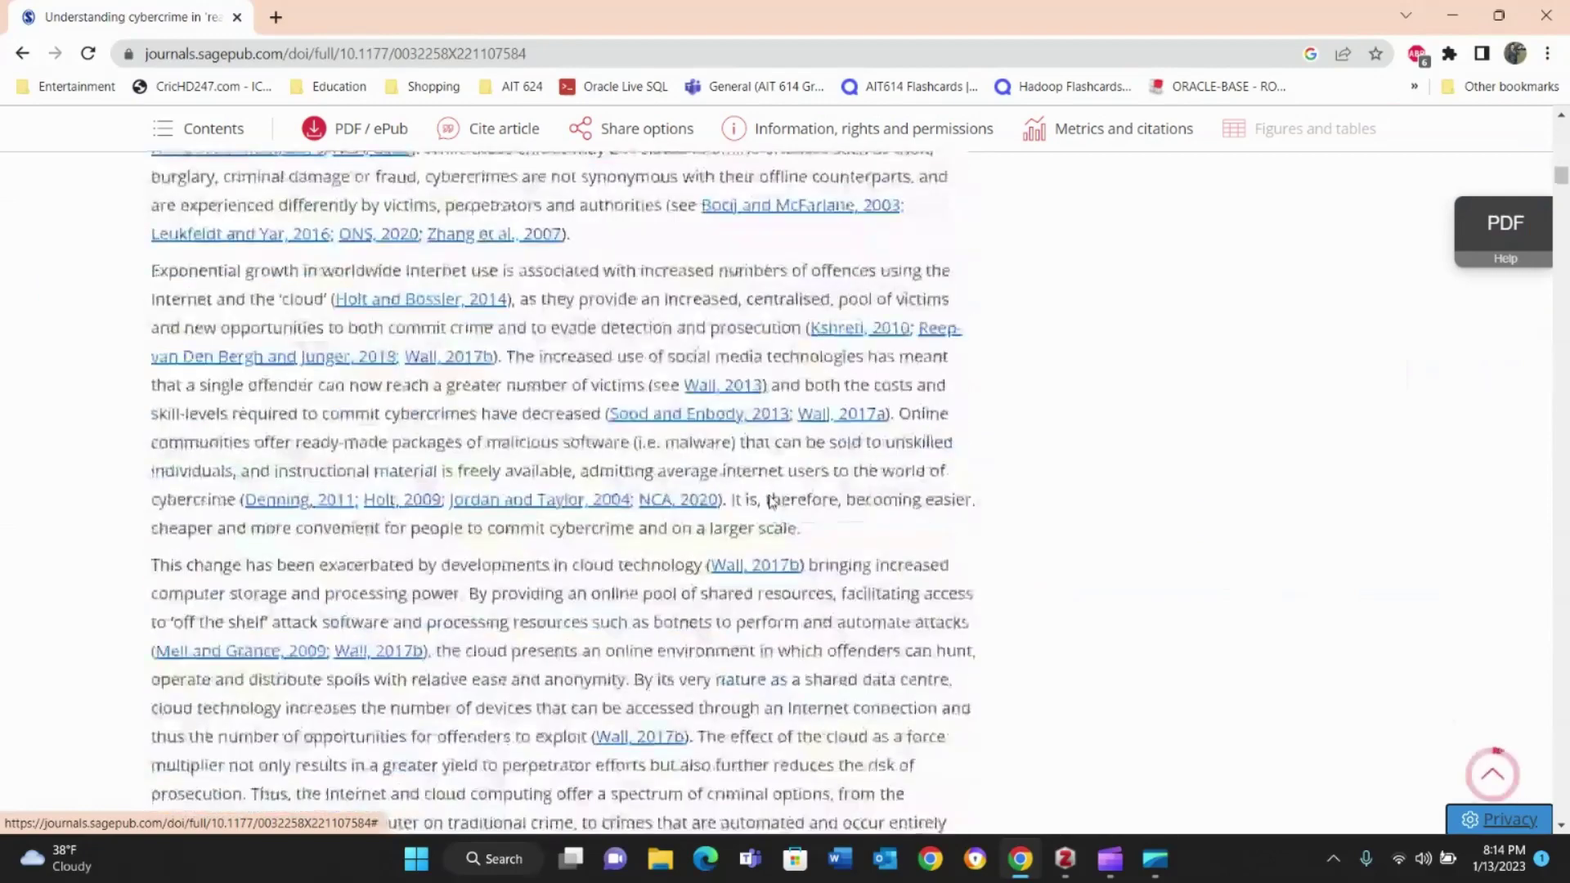
scroll(771, 501, "up", 20)
- Save the SAGE article with Zotero Connector to the Crime Crimes collection
left_click(1450, 54)
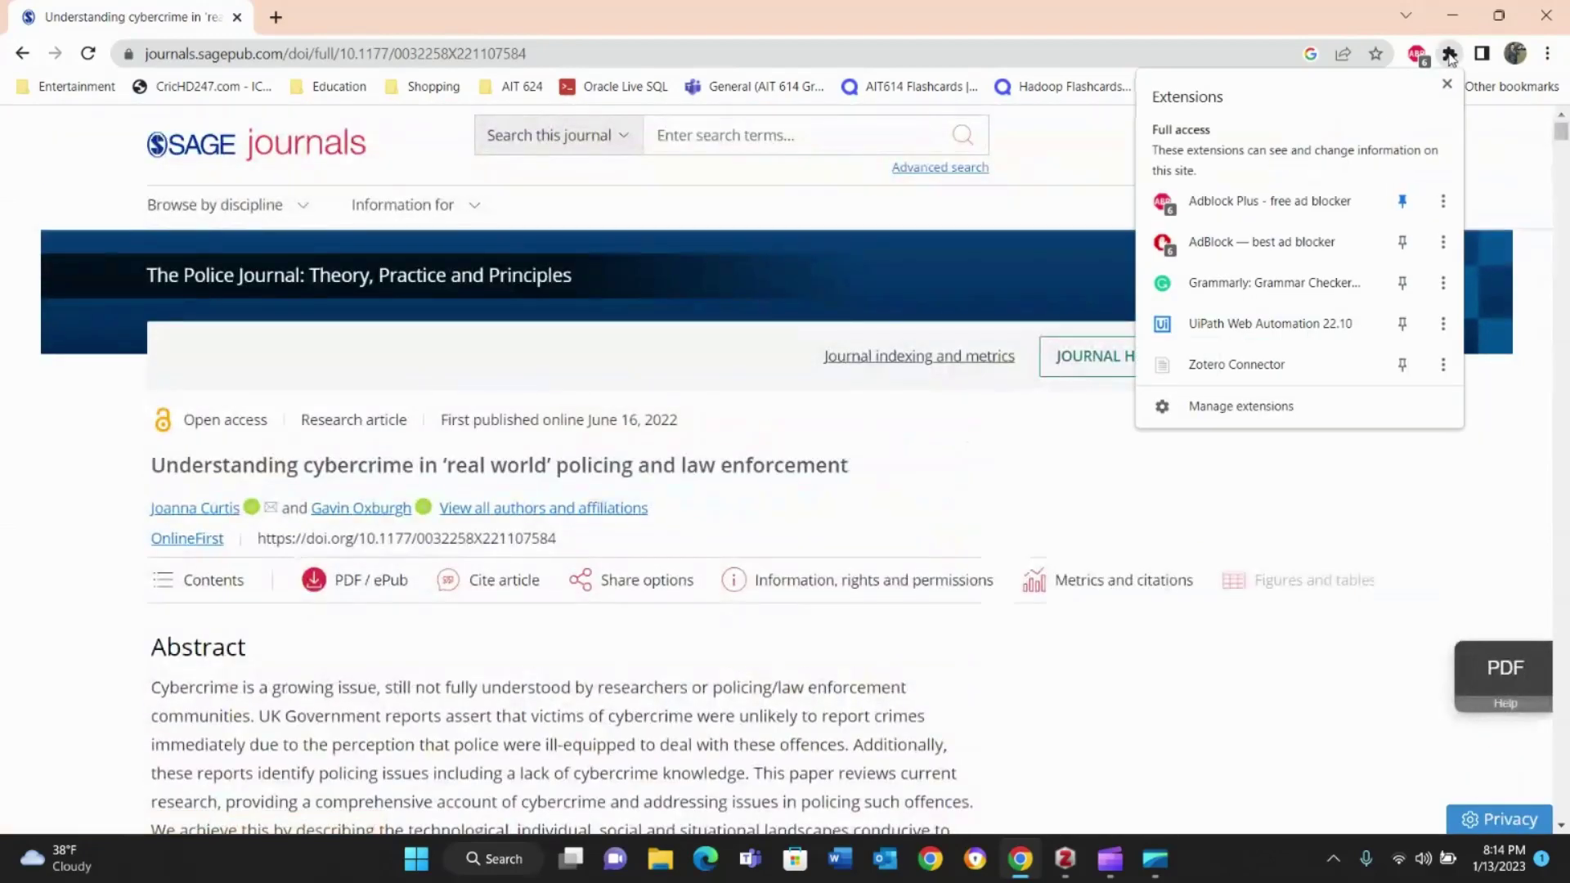
left_click(1224, 374)
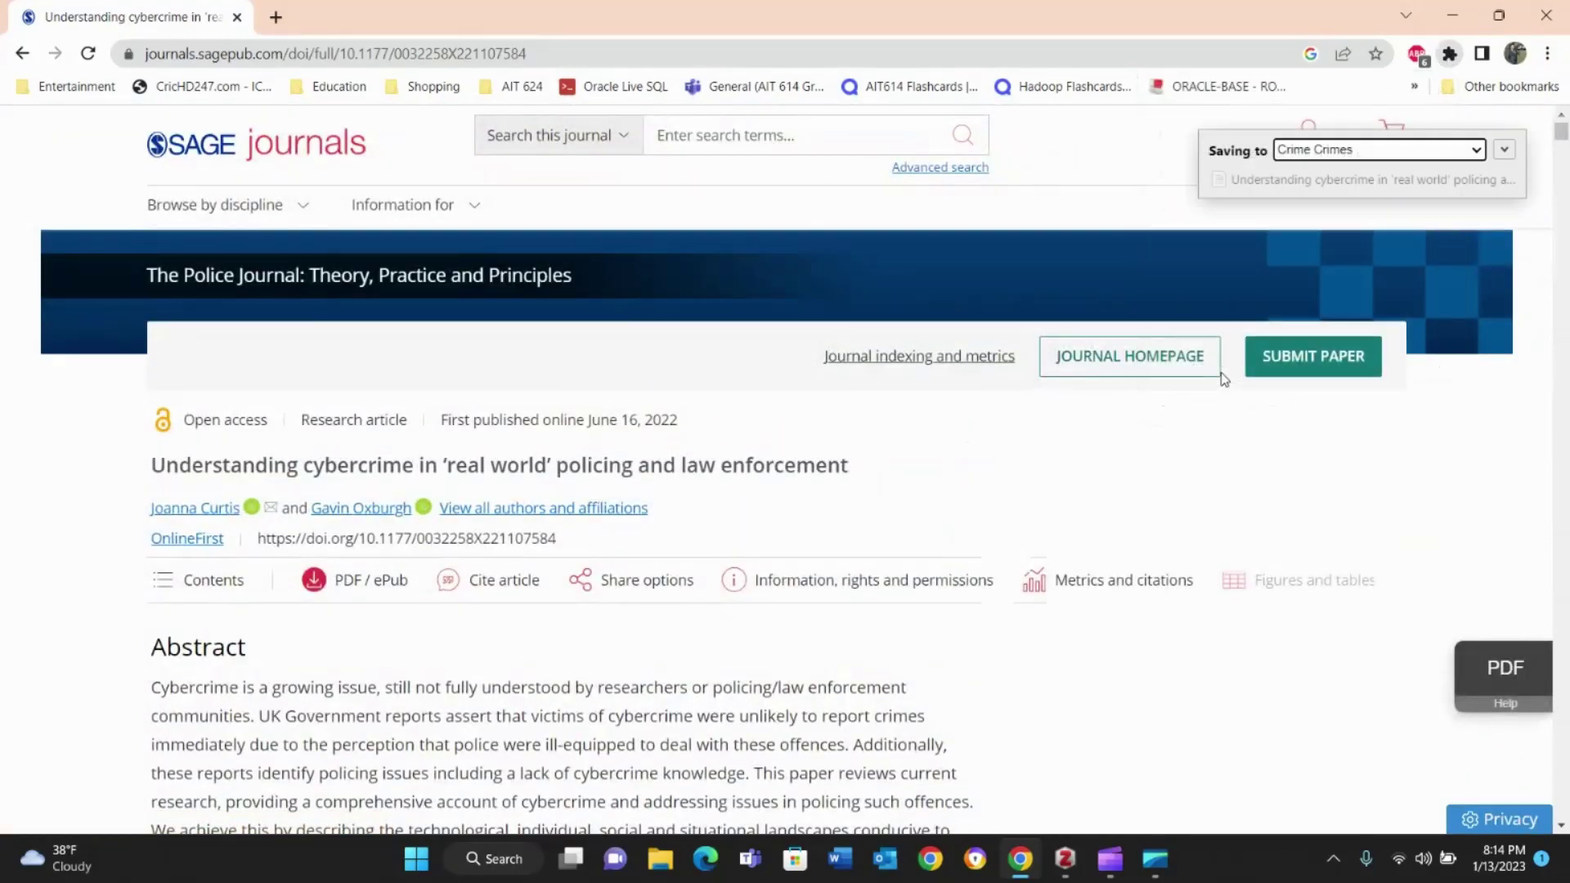
left_click(1477, 151)
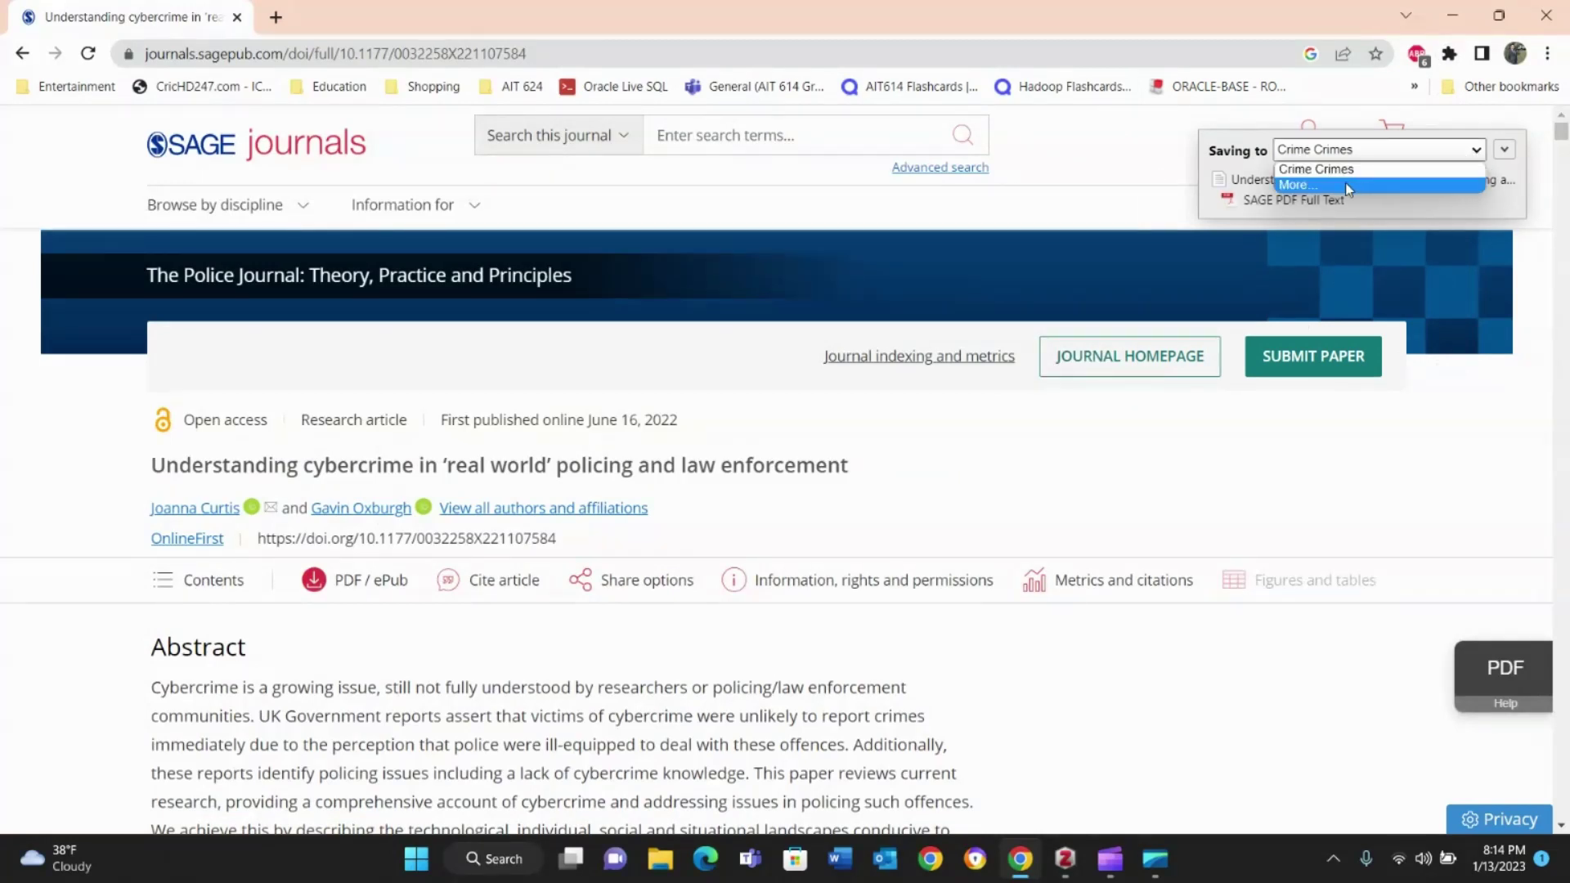
left_click(1479, 153)
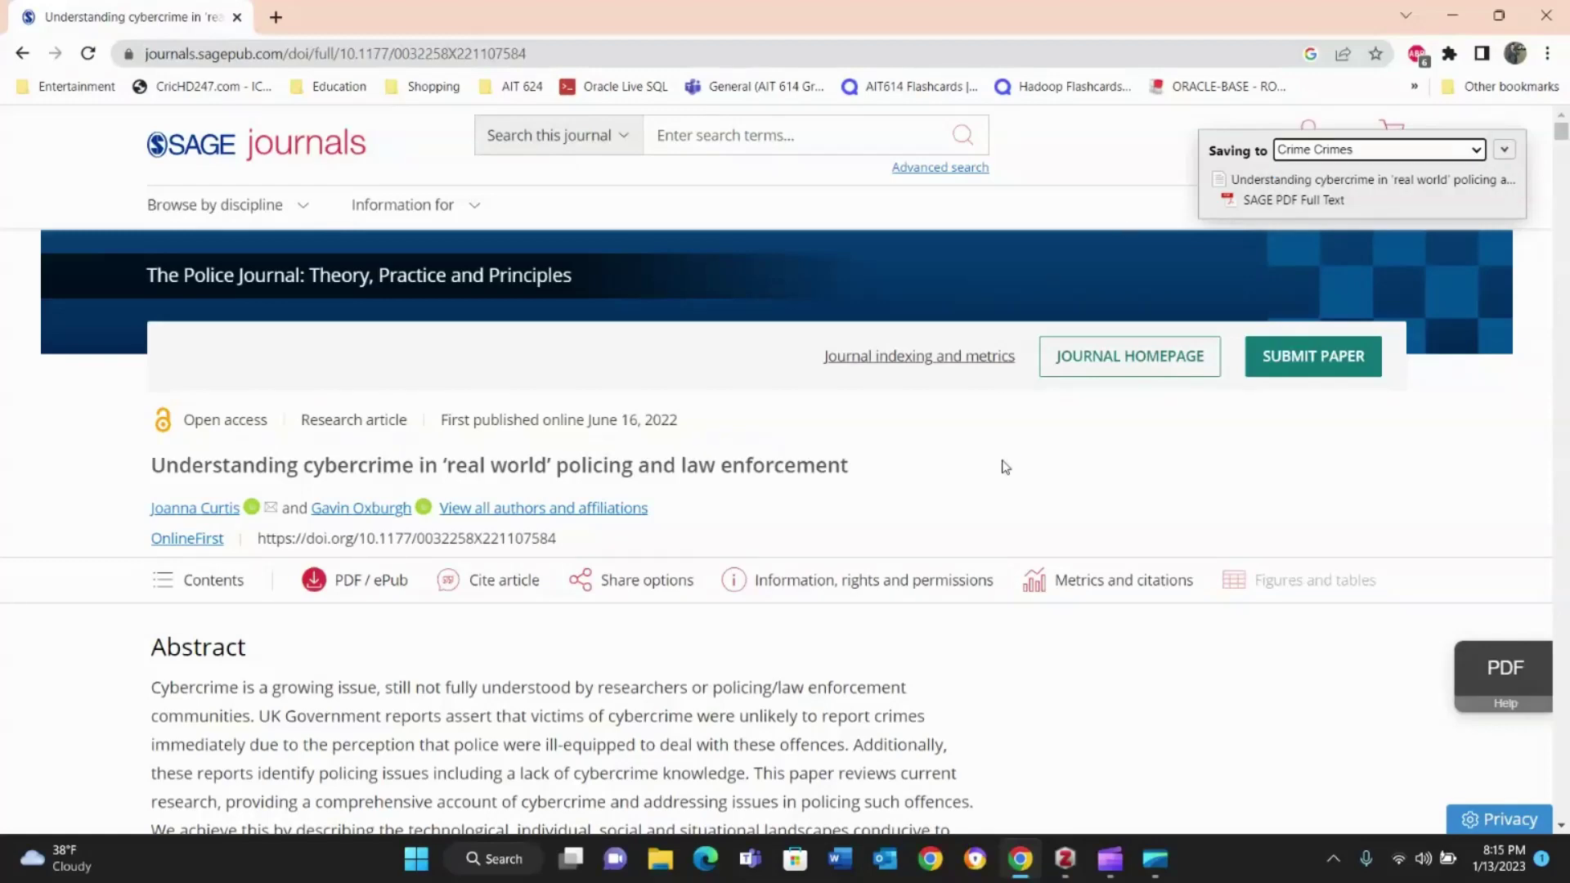
scroll(1005, 466, "down", 15)
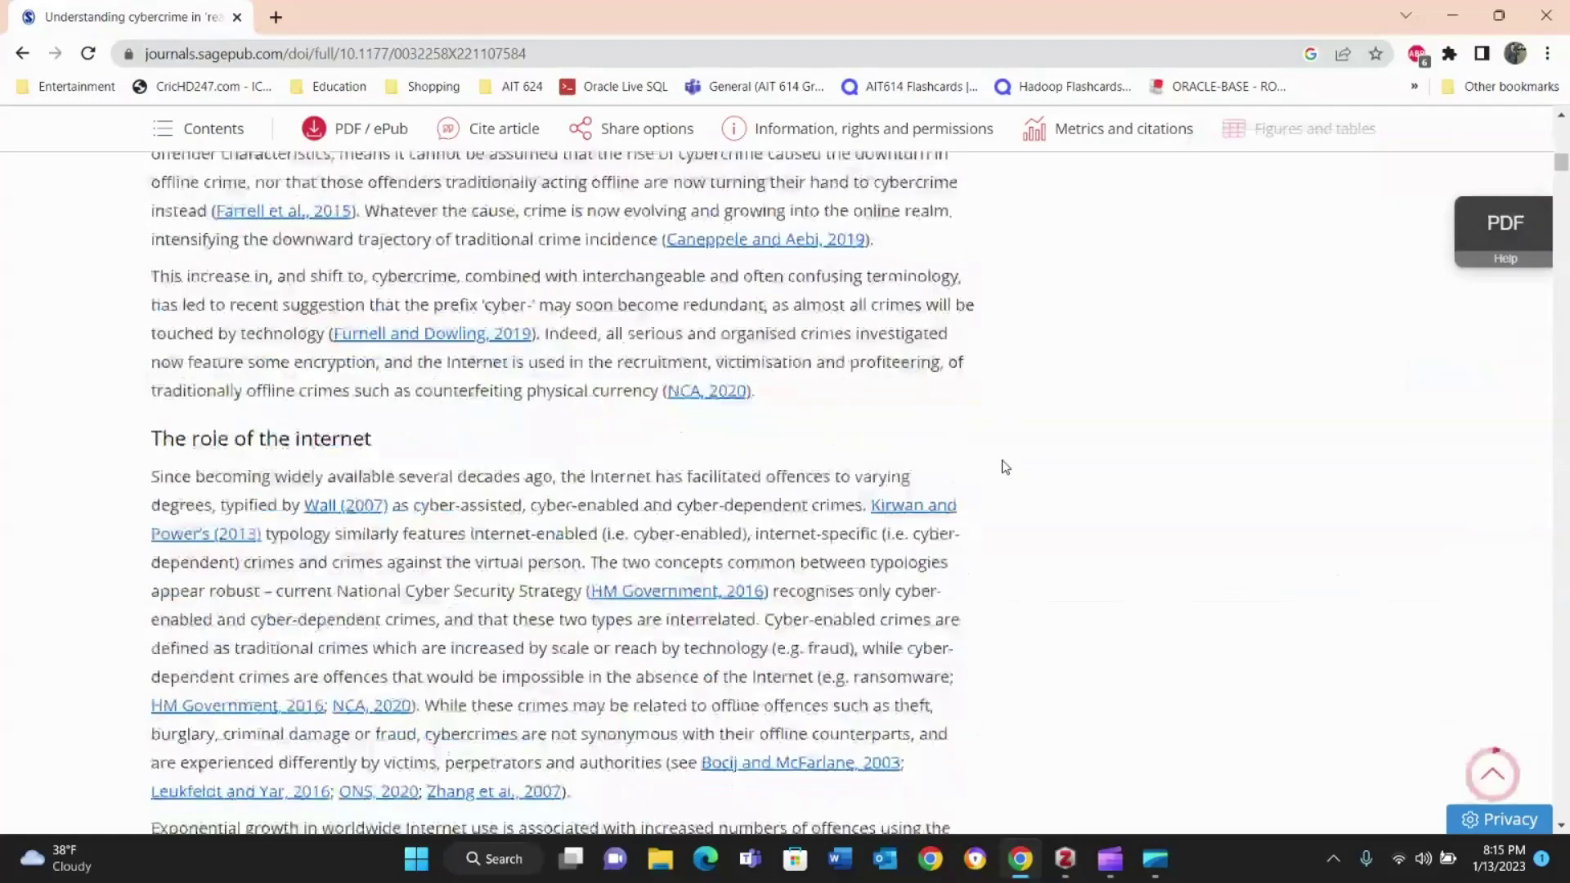
scroll(1005, 467, "up", 6)
scroll(1005, 467, "down", 8)
scroll(1006, 467, "up", 7)
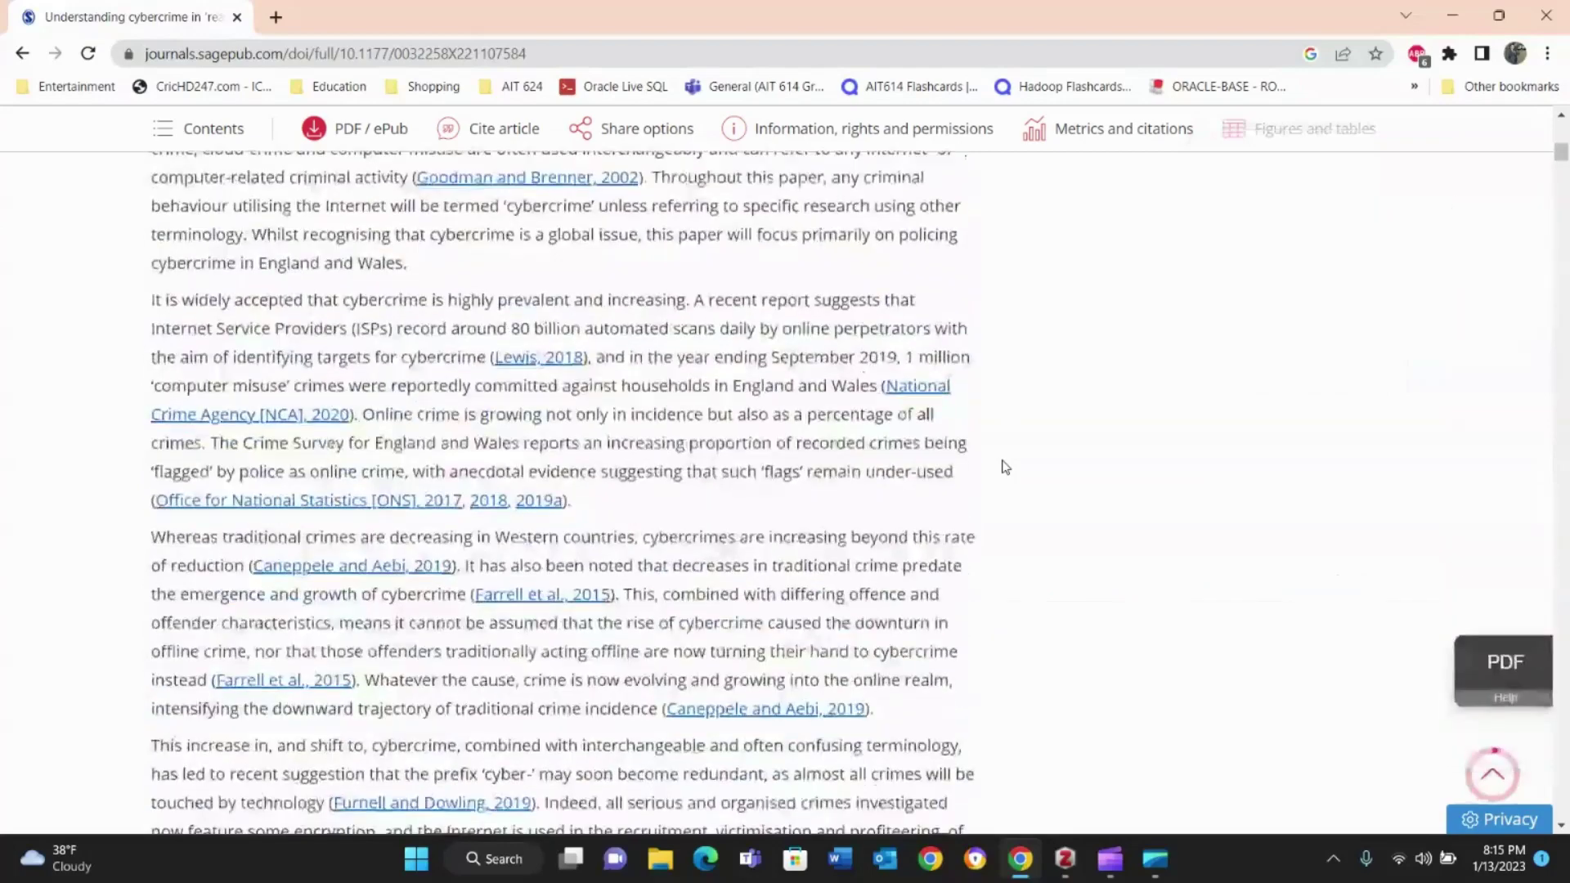
- Create a blank document in Word, check its Zotero citation tools, and return to the start of the SAGE article in the browser
left_click(839, 858)
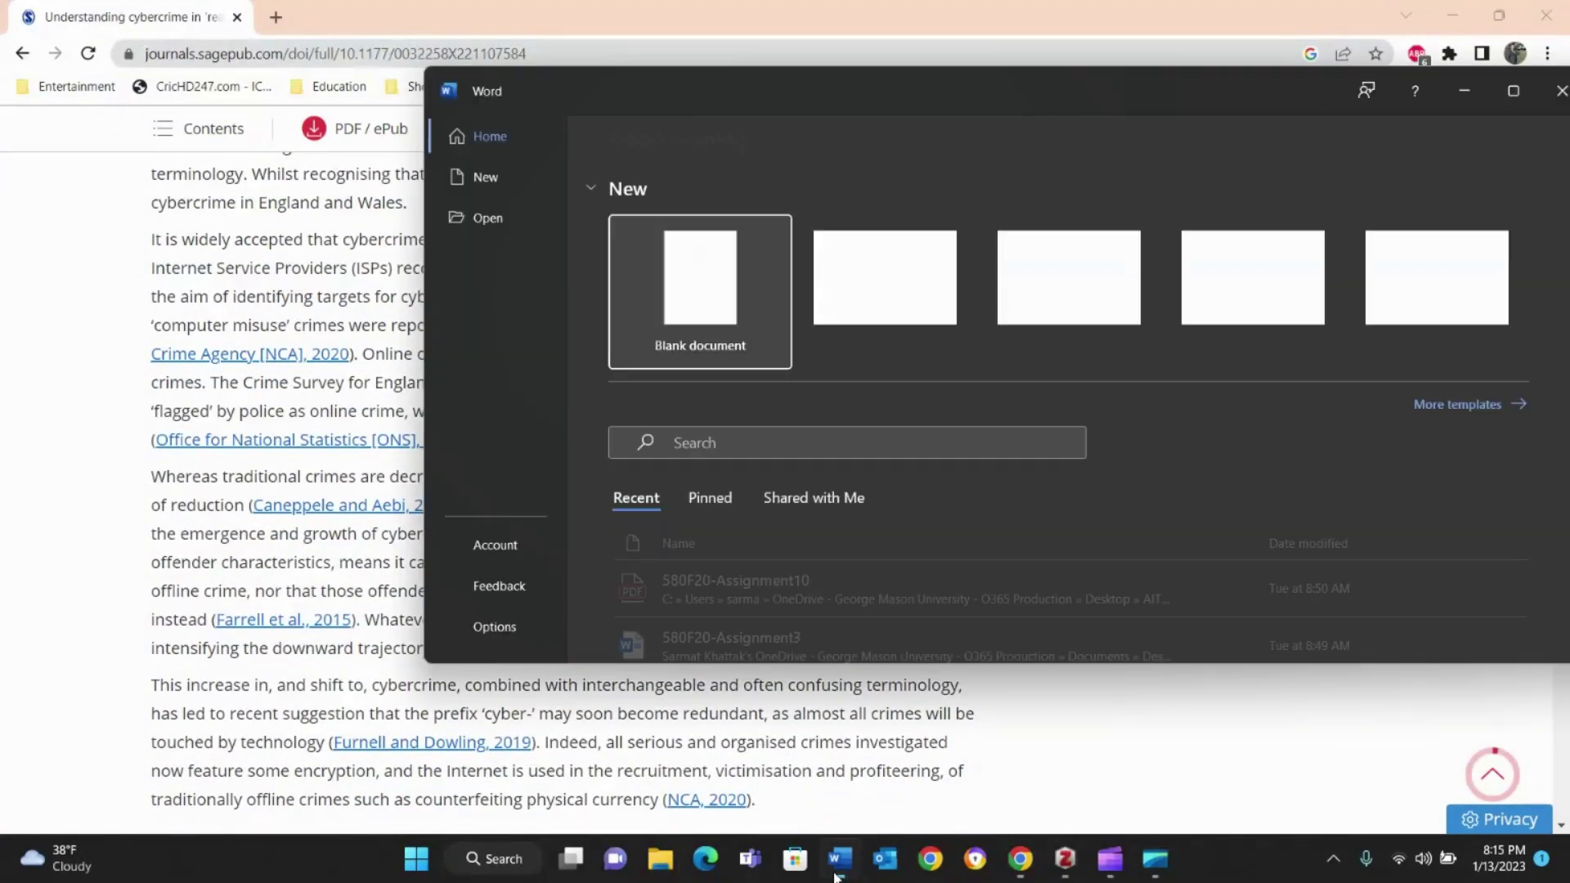
left_click(630, 364)
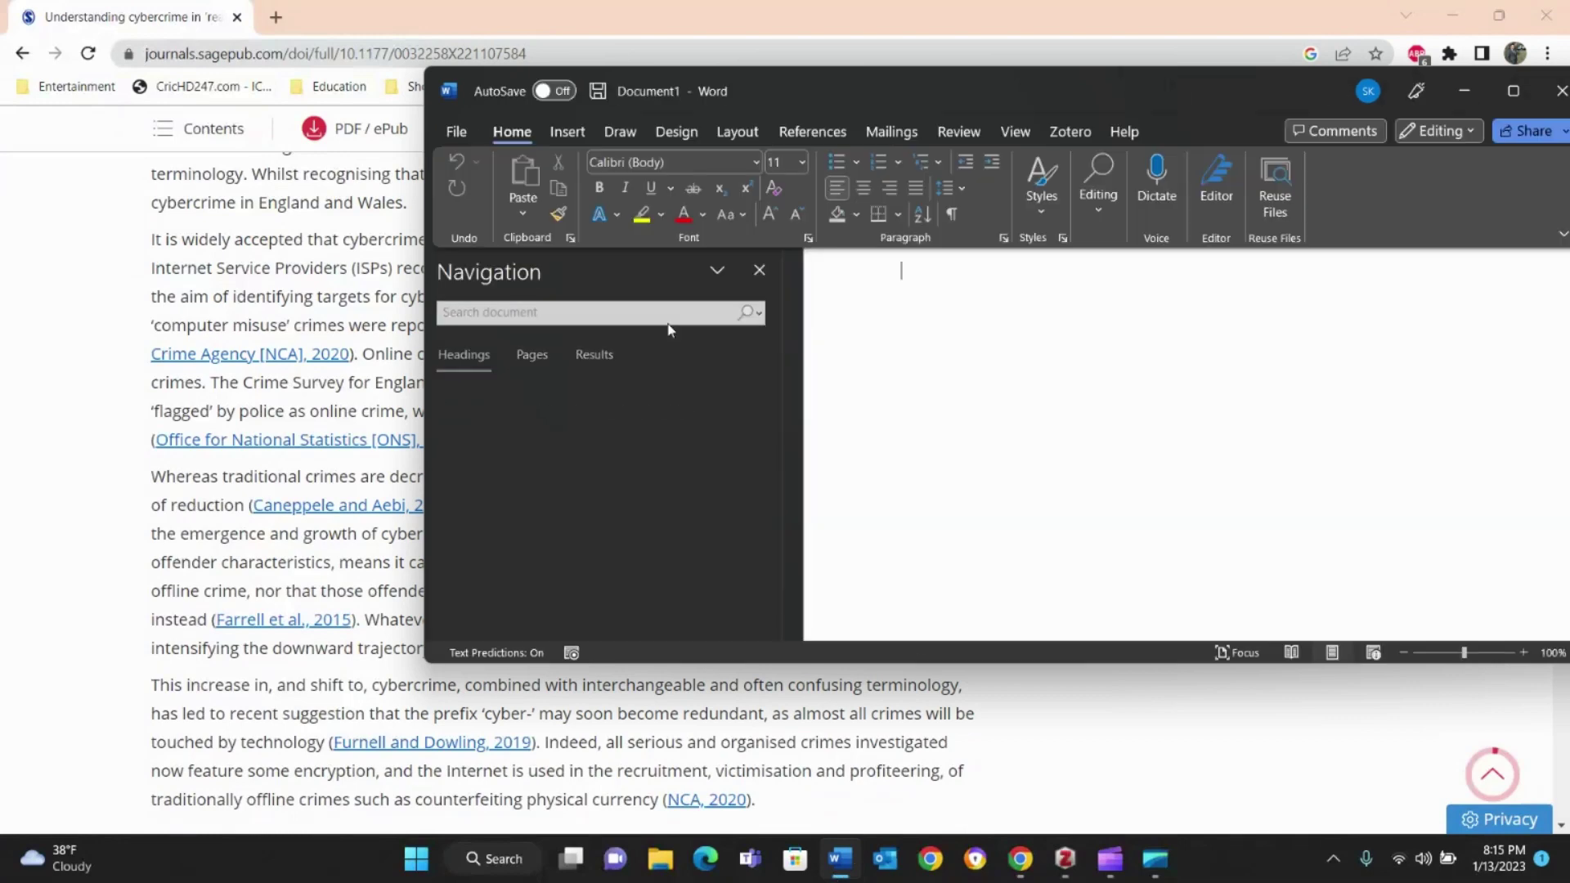
left_click(1514, 91)
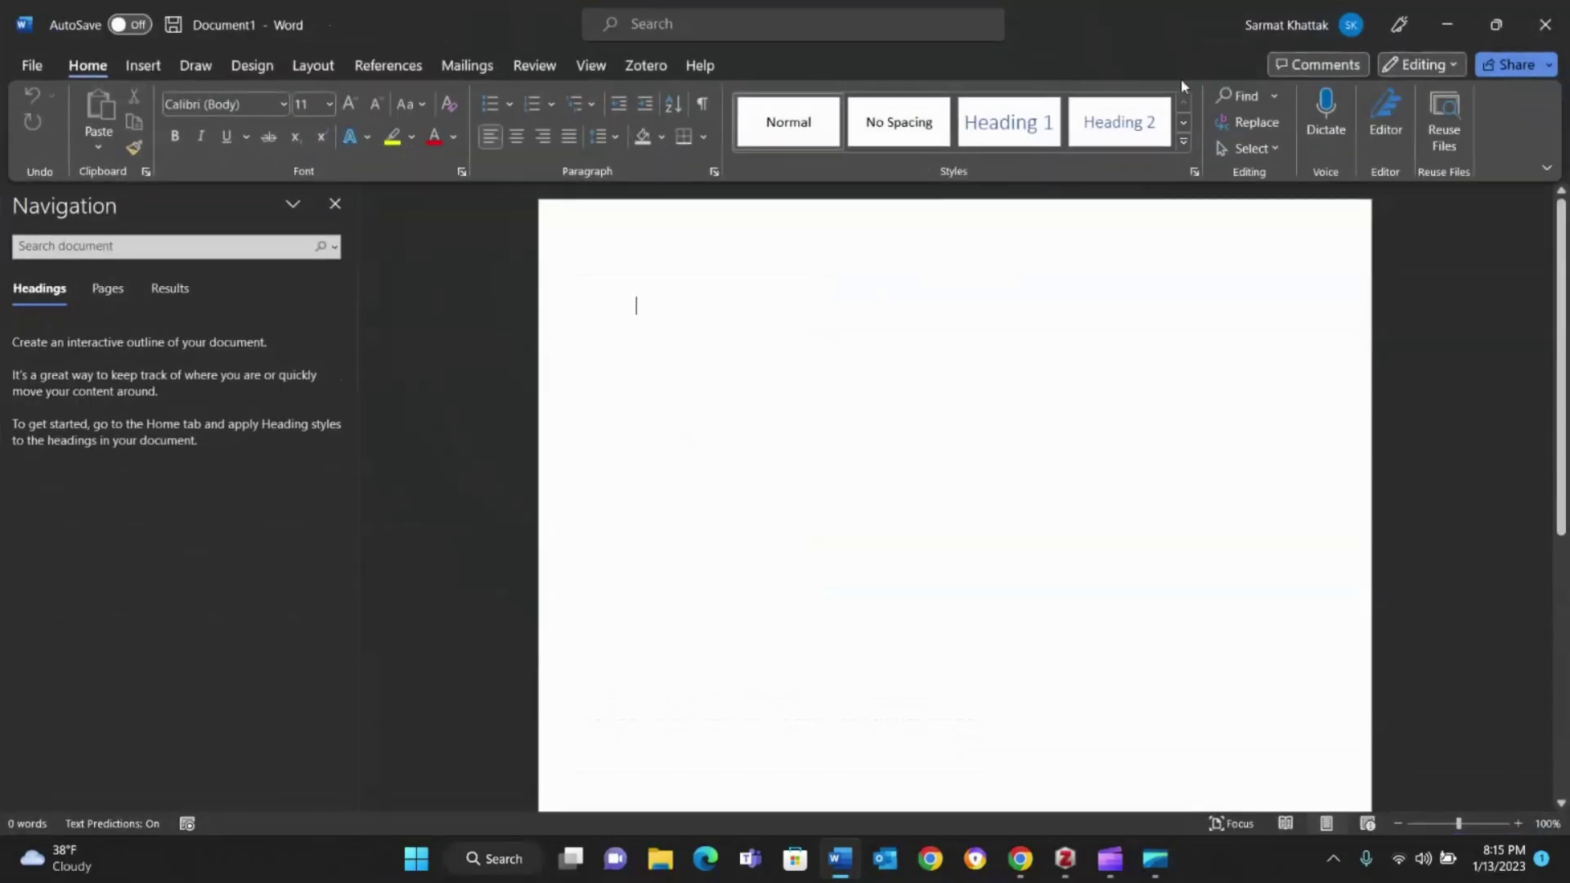
left_click(645, 65)
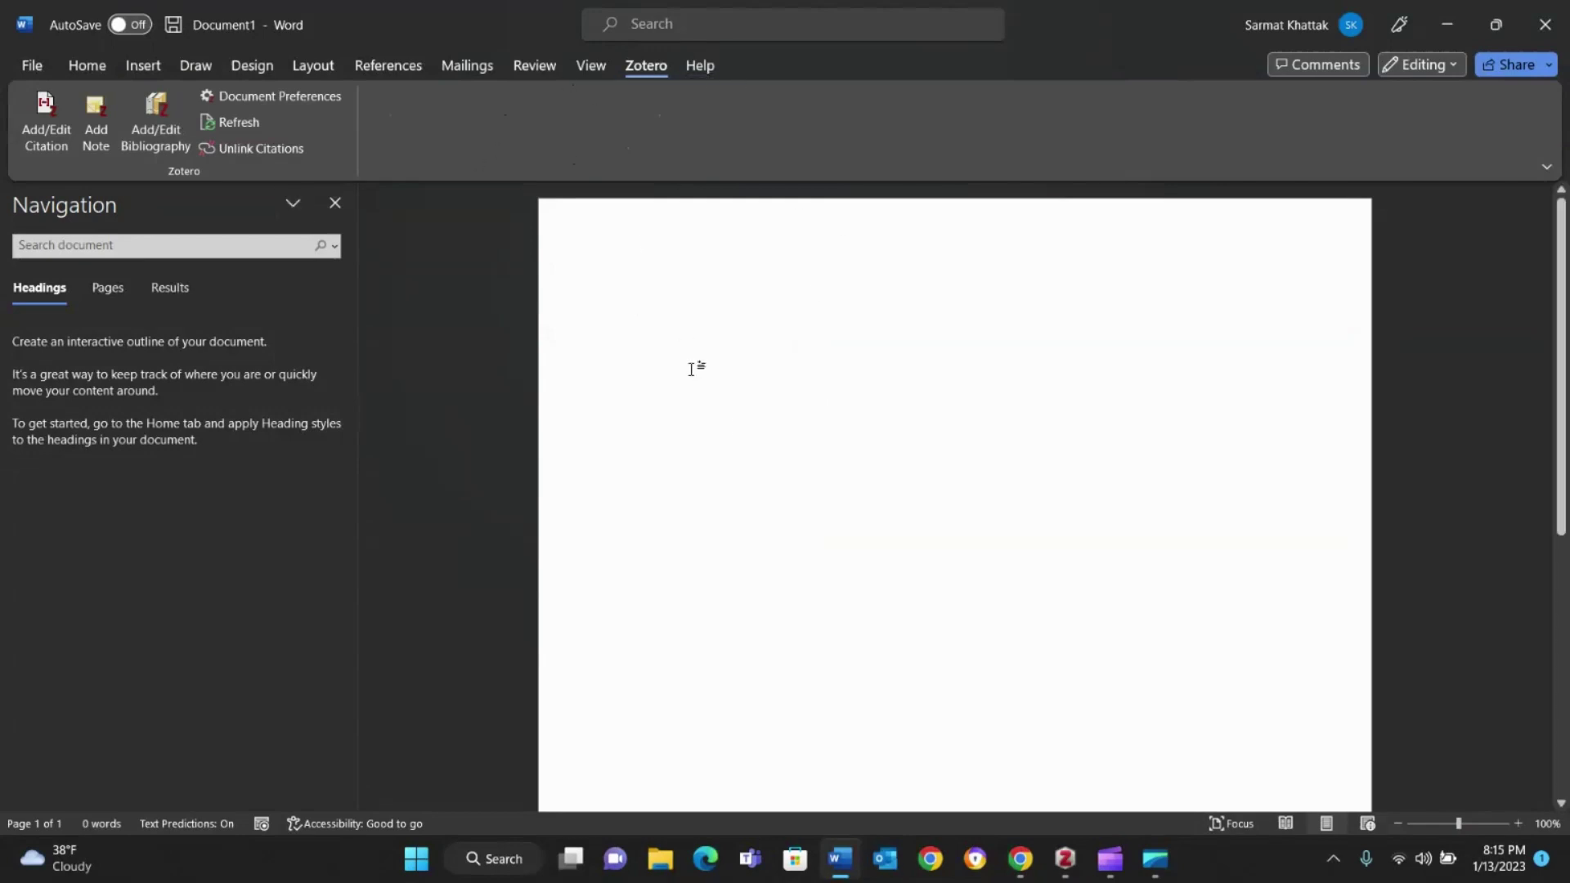
left_click(1449, 27)
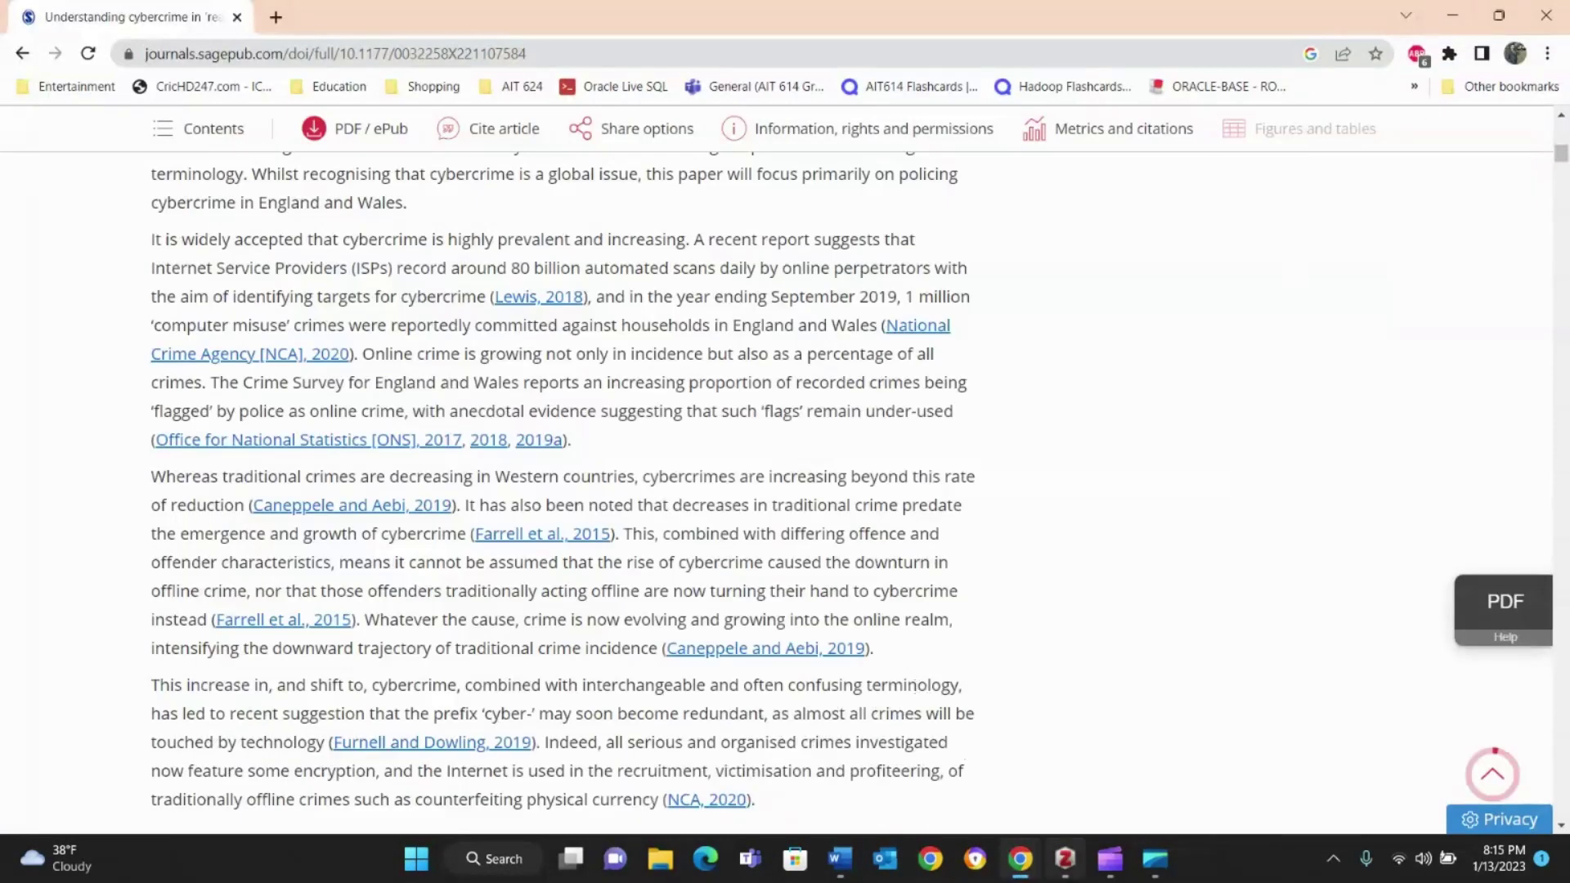
mouse_move(1073, 878)
key("Home")
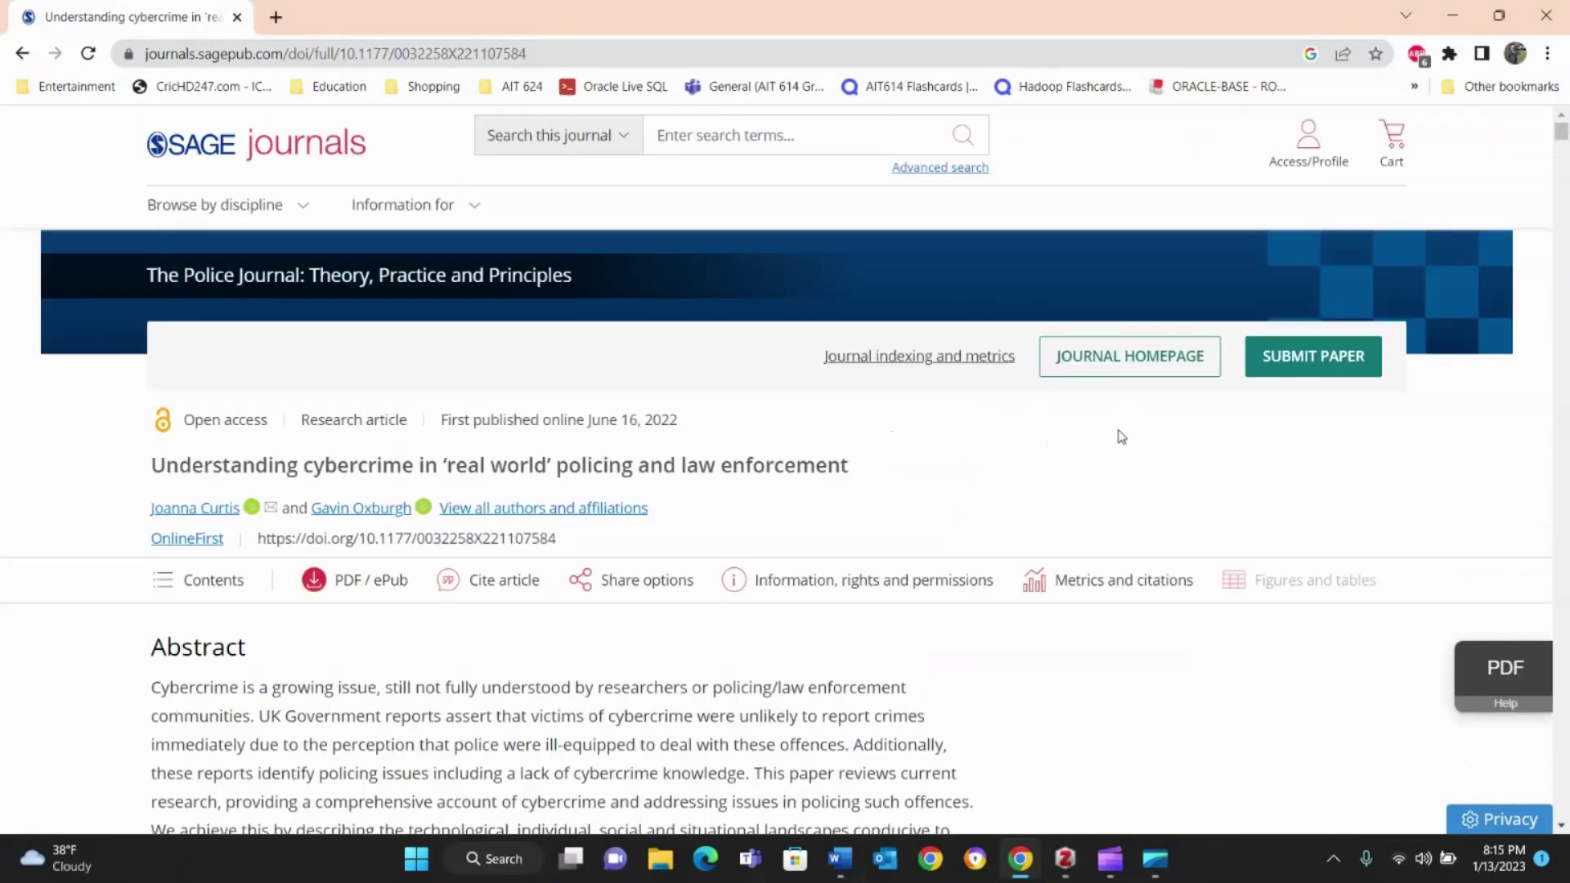
- Go back to the Google results and search for "banking fraud investigation"
left_click(22, 53)
triple_click(466, 161)
key("BackSpace")
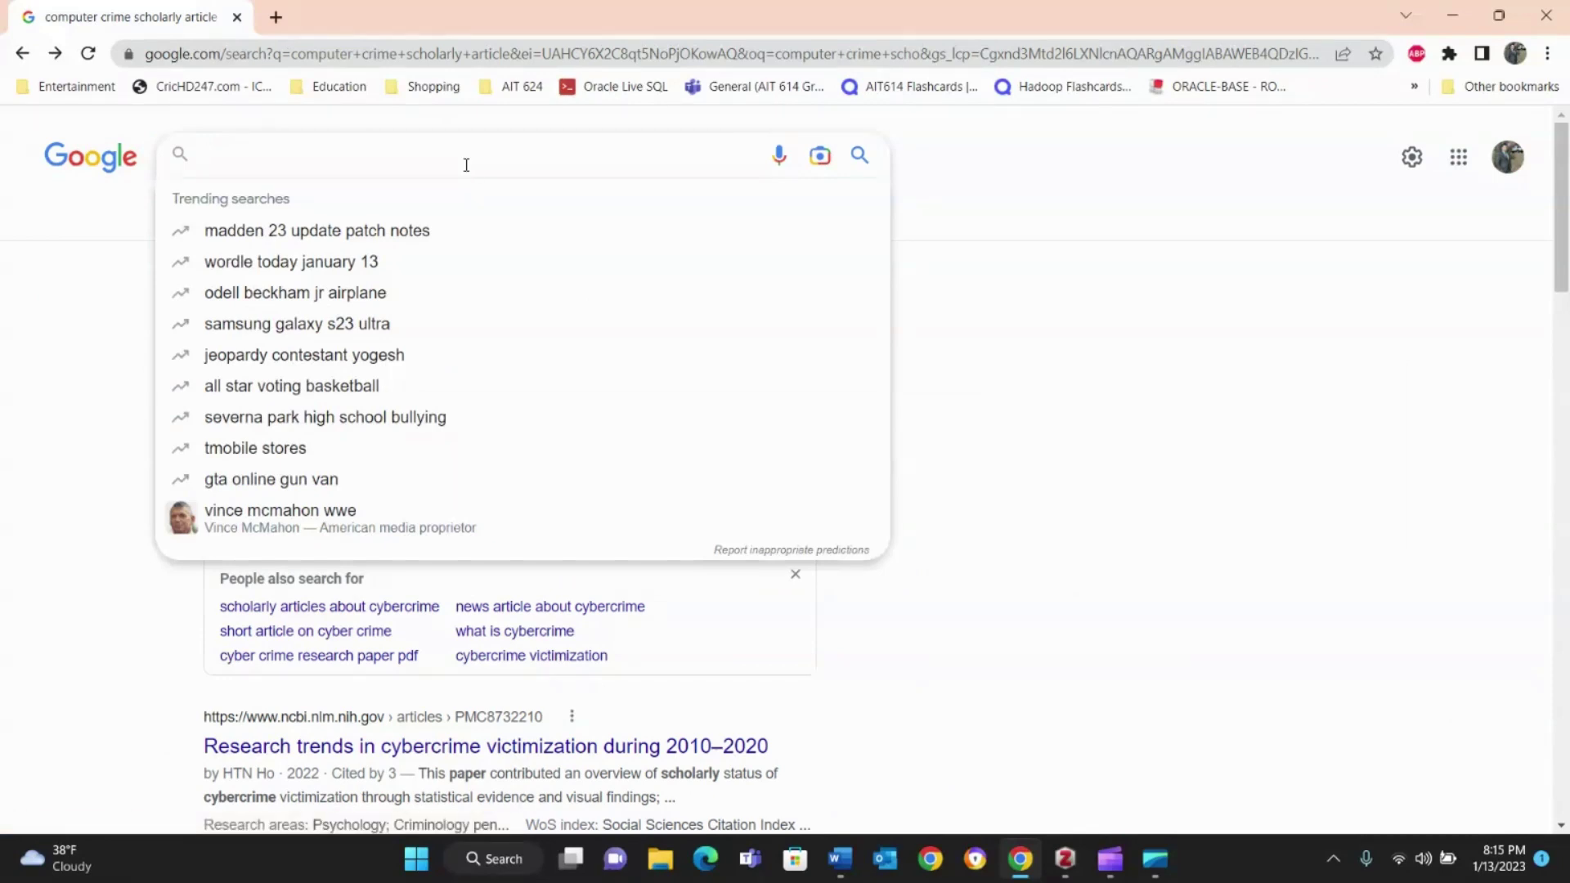
type("Baking")
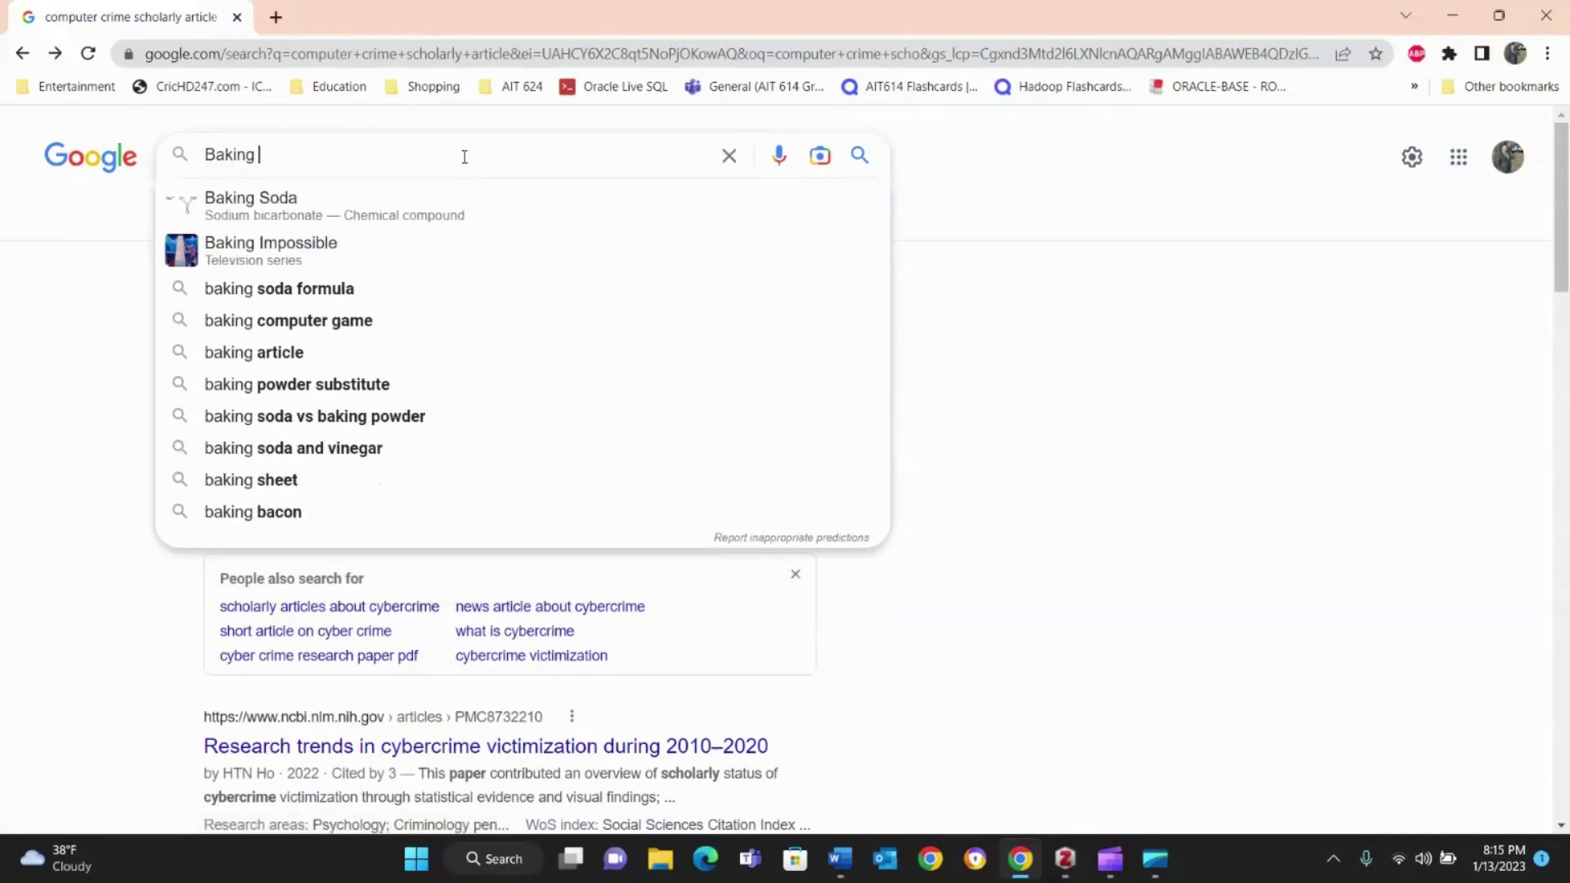
key("BackSpace")
key("BackSpace")
key("BackSpace")
key("BackSpace")
type("nkin")
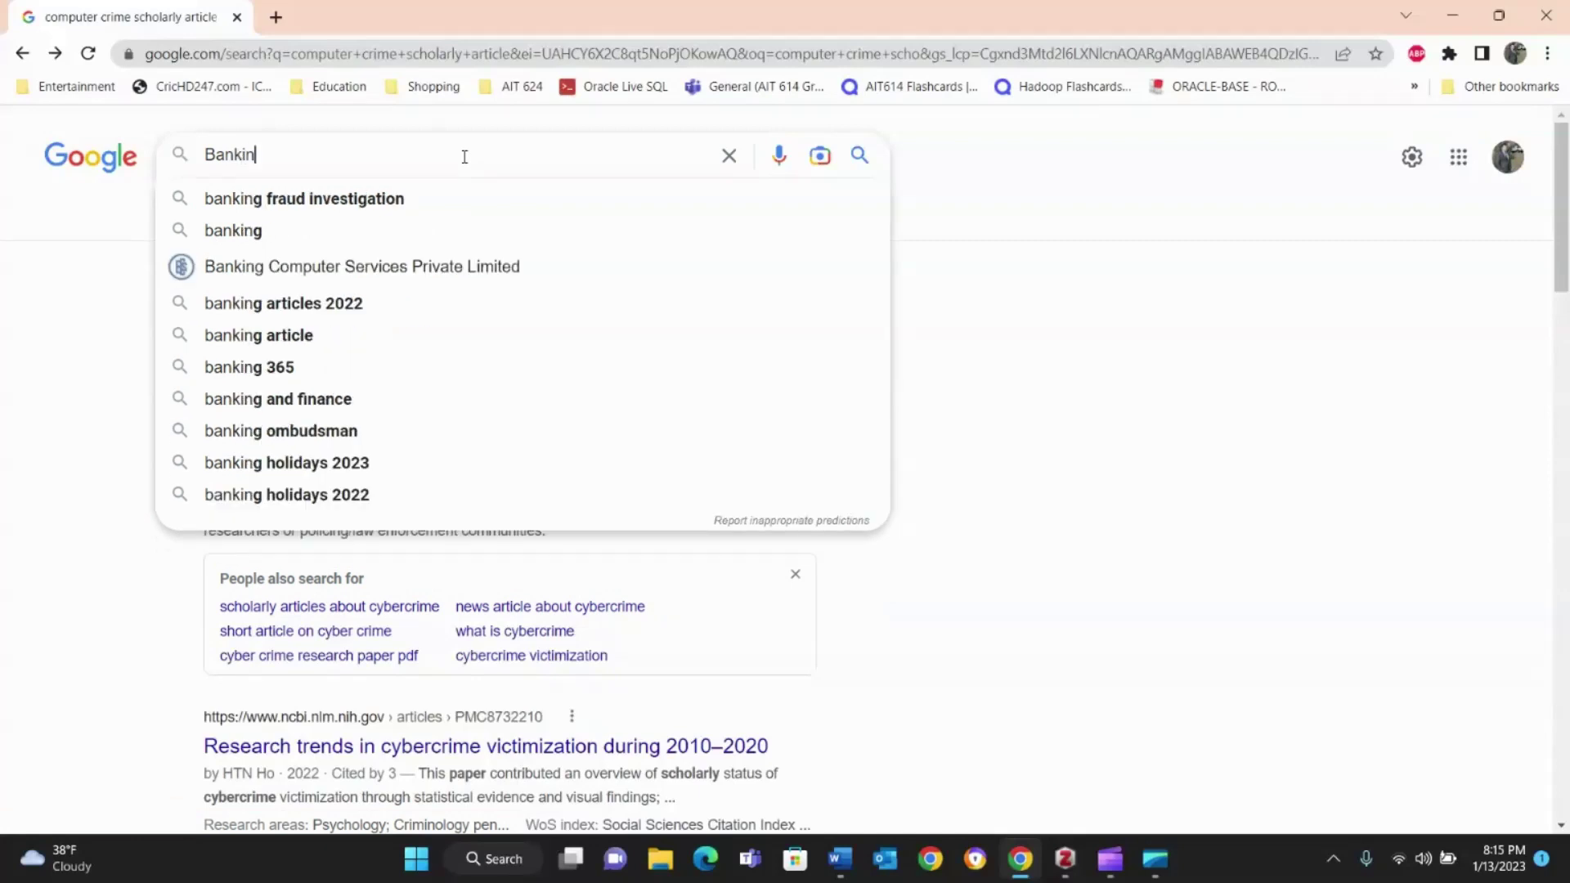
type("g far")
key("BackSpace")
key("BackSpace")
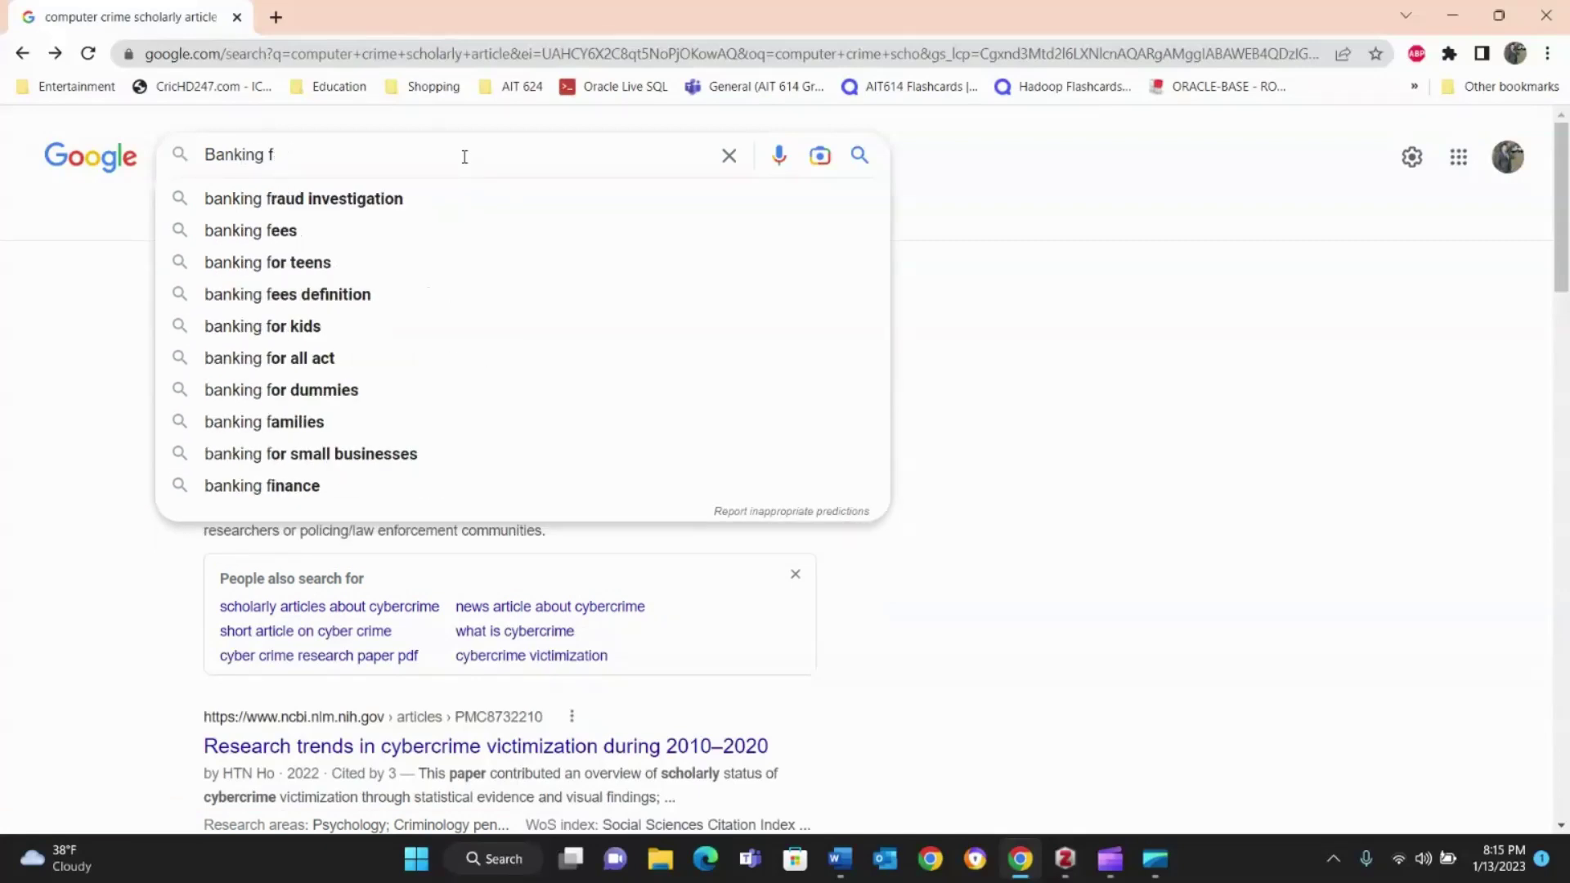
left_click(383, 198)
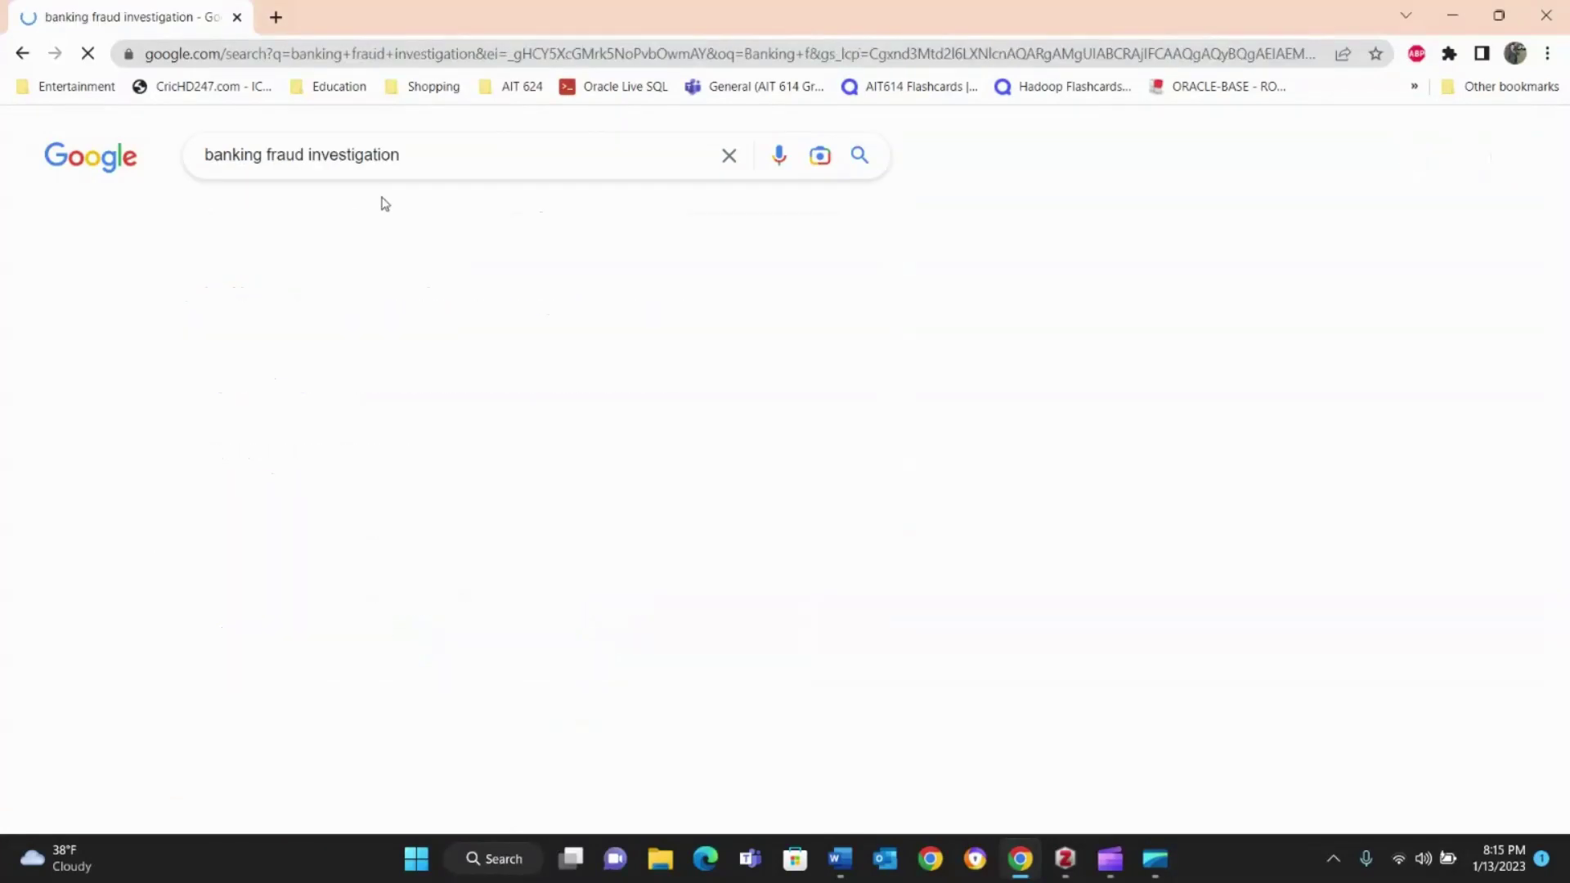
- Open the article "How Banks Conduct Transaction Fraud Investigations" and save it with Zotero Connector to the PHD research collection
scroll(518, 453, "down", 10)
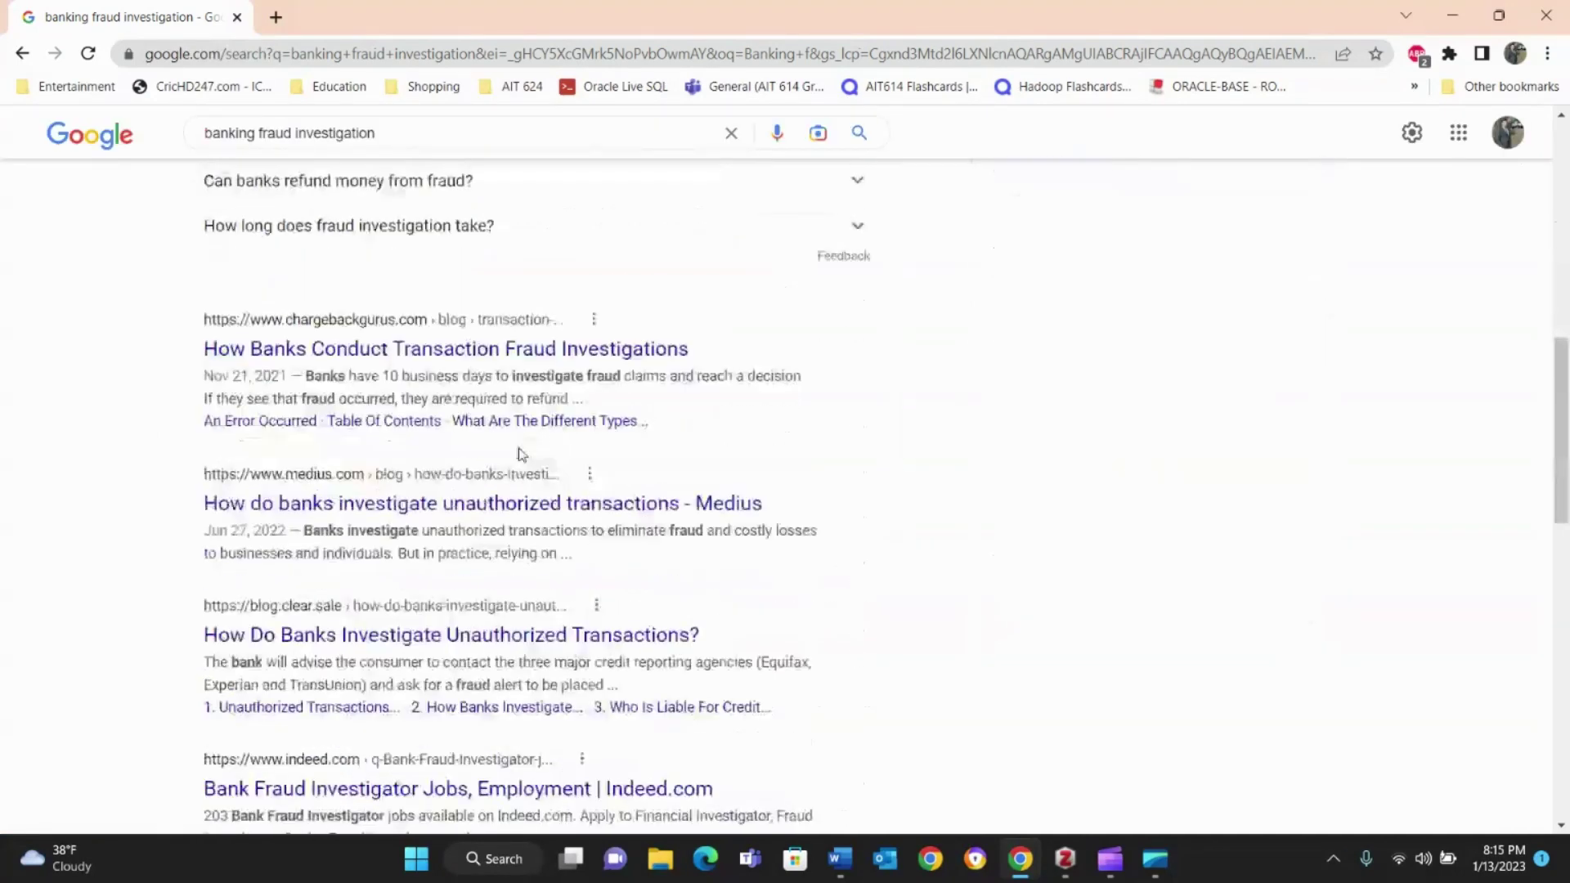
left_click(348, 358)
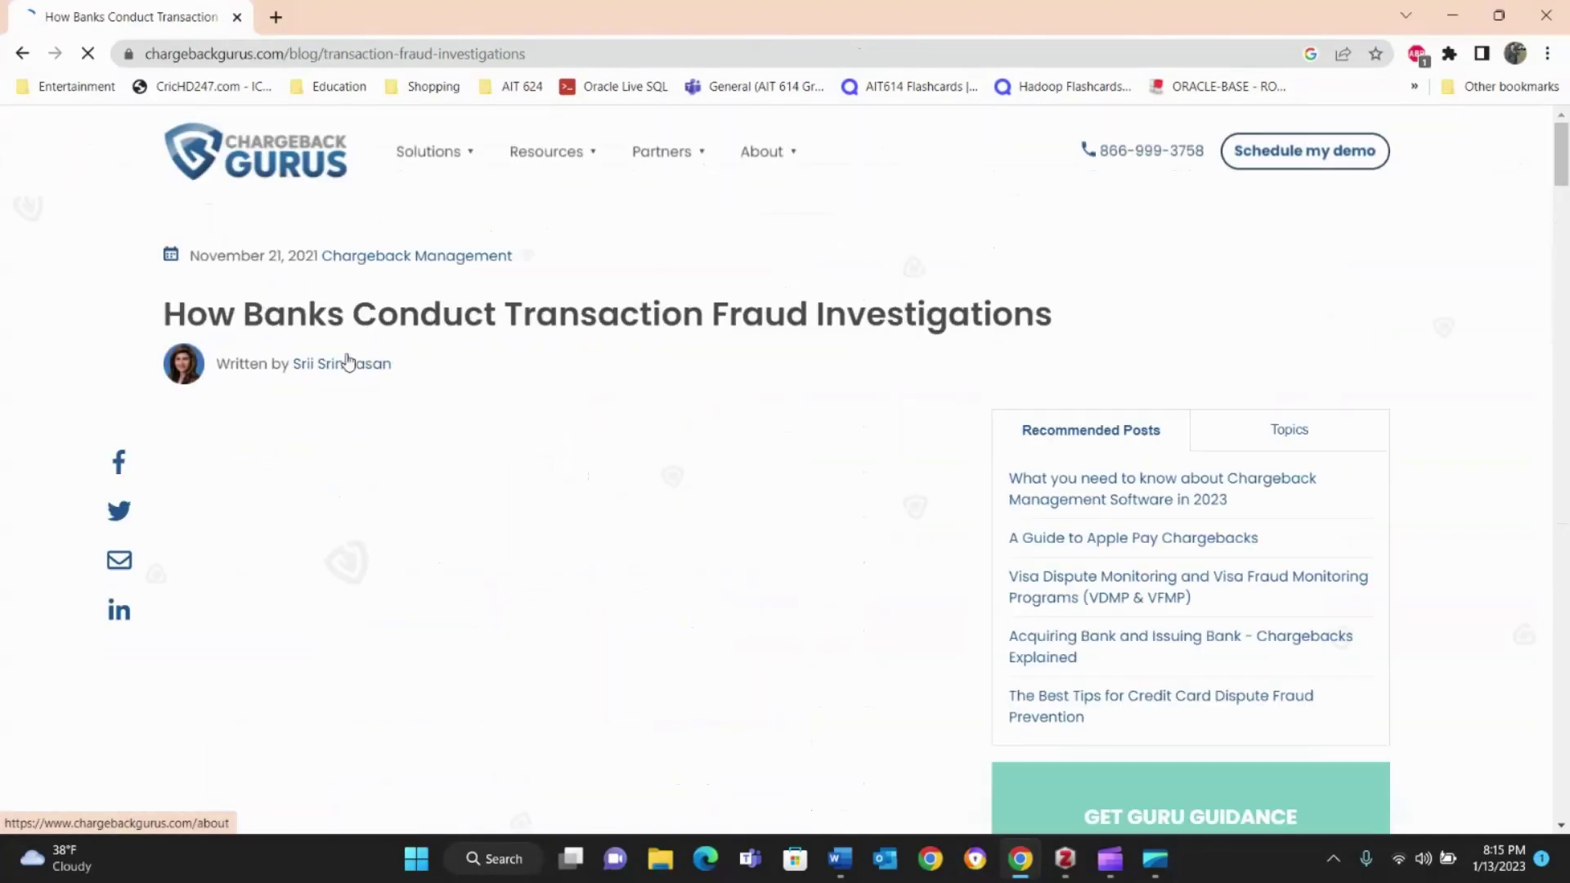
left_click(1449, 54)
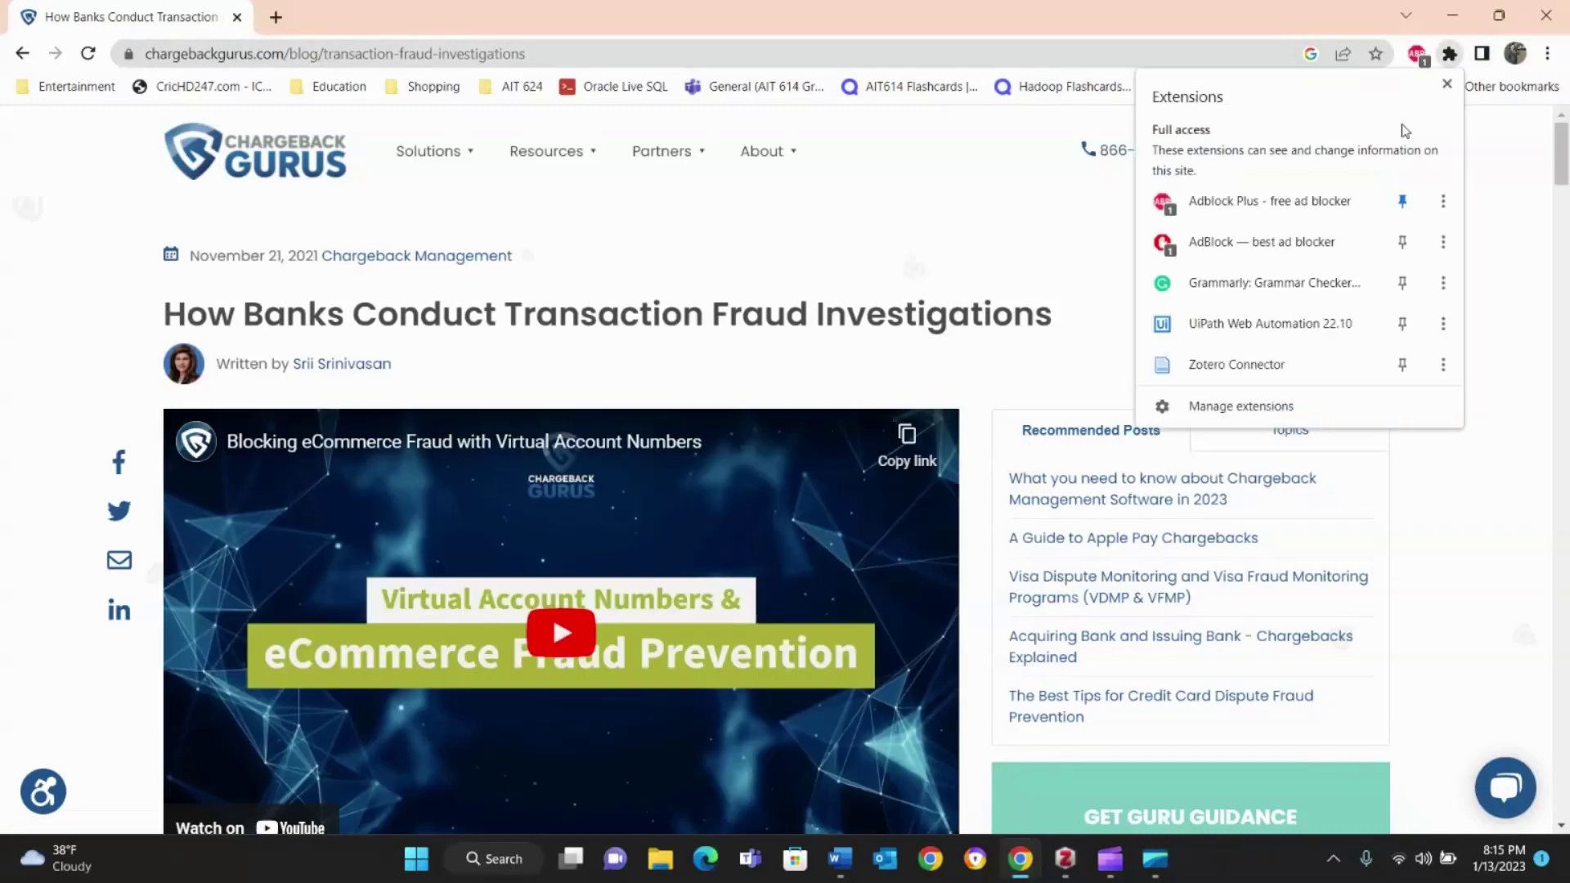
left_click(1222, 370)
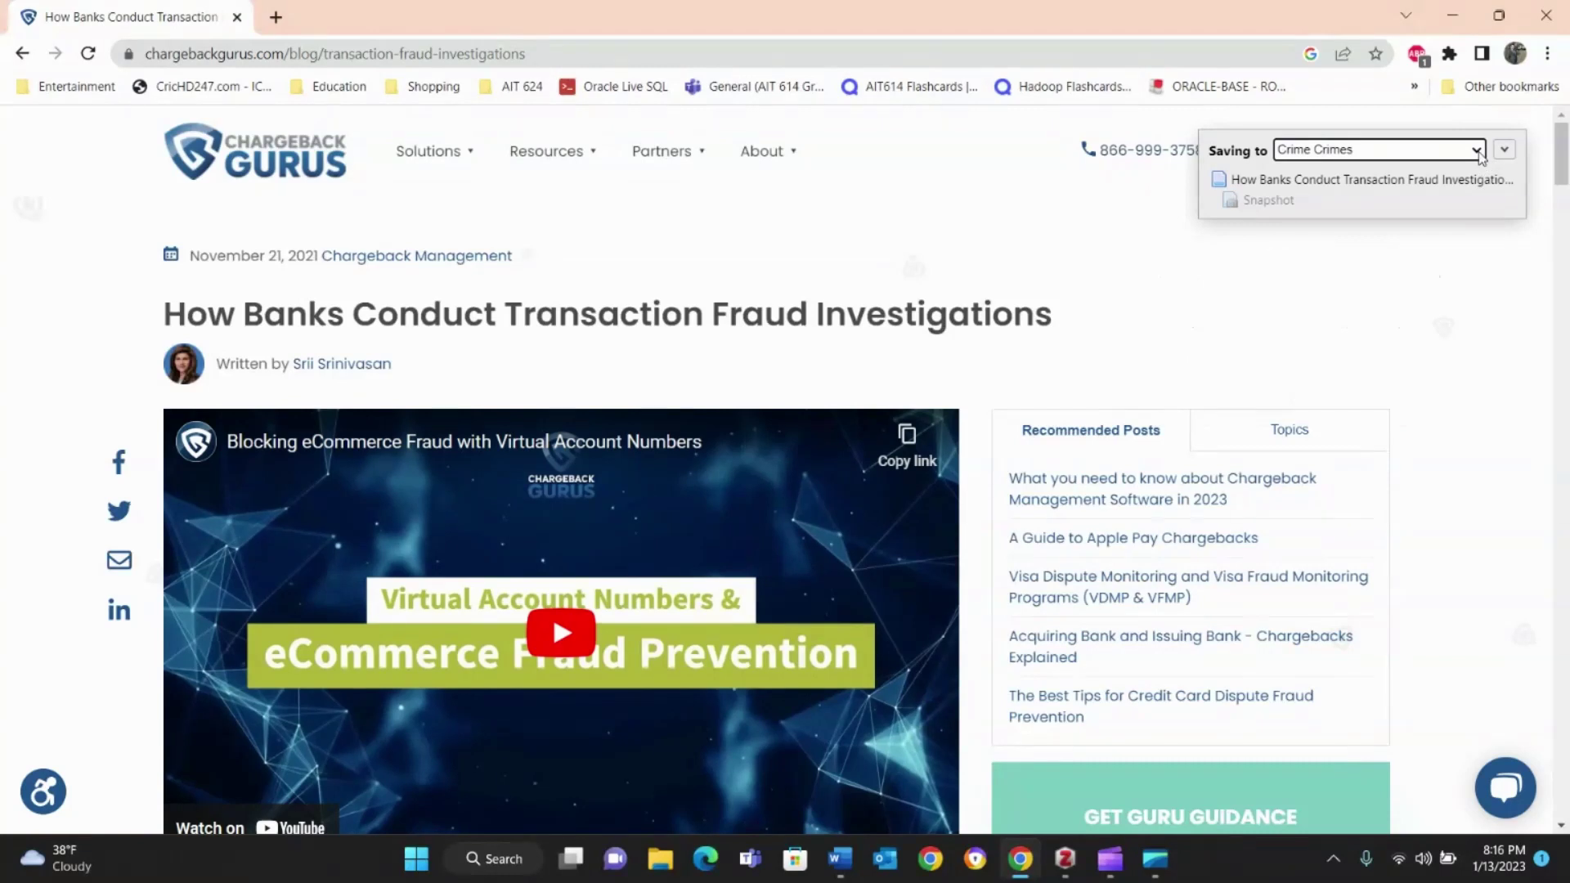
left_click(1479, 152)
left_click(1335, 188)
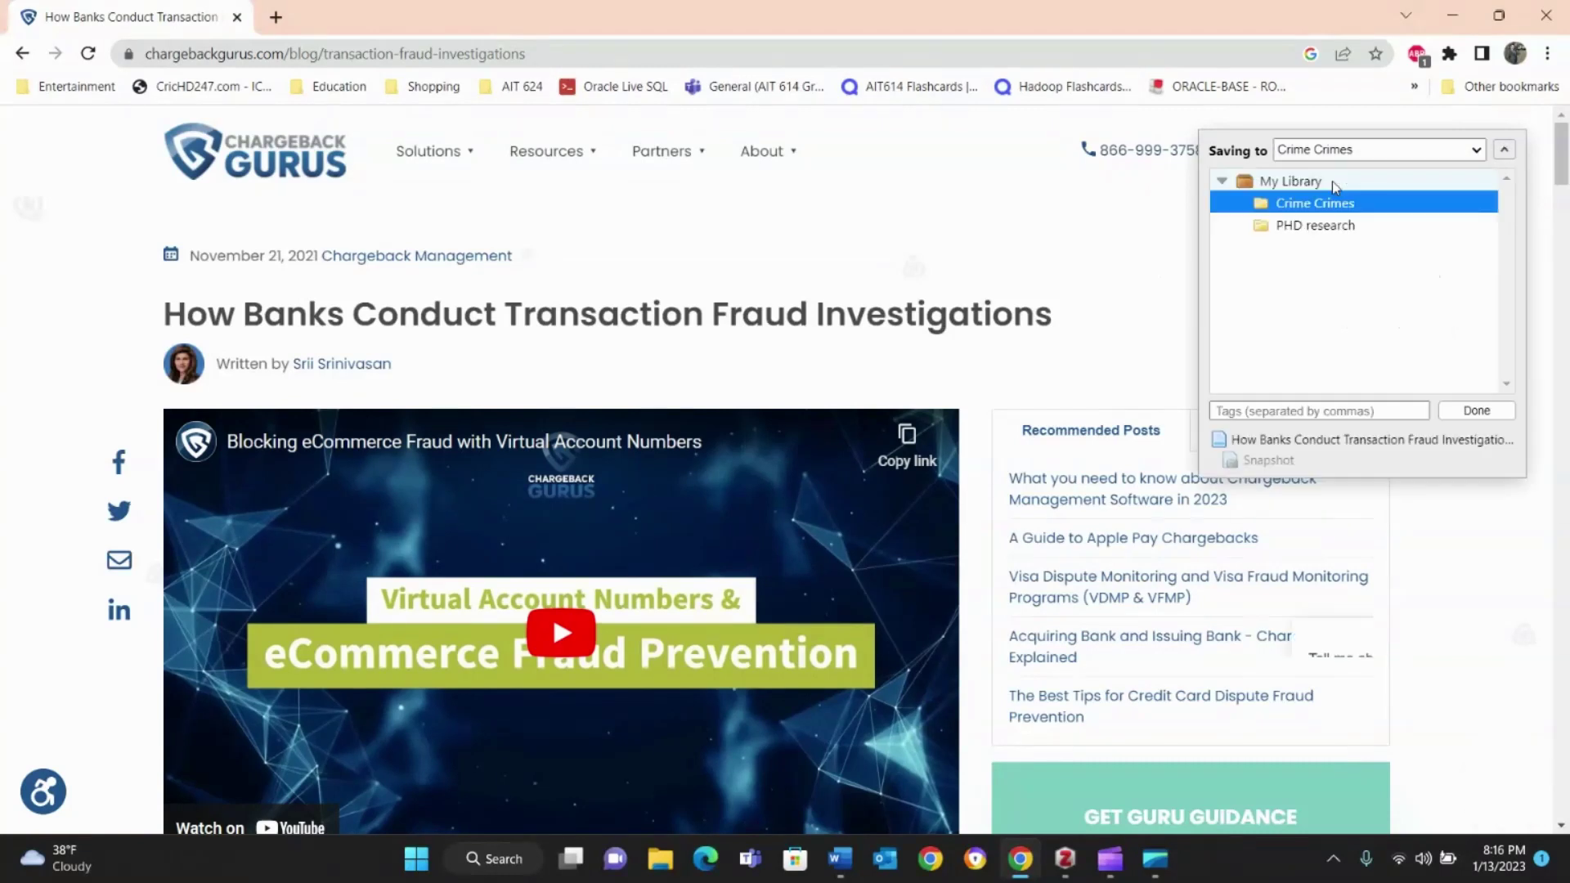
left_click(1312, 229)
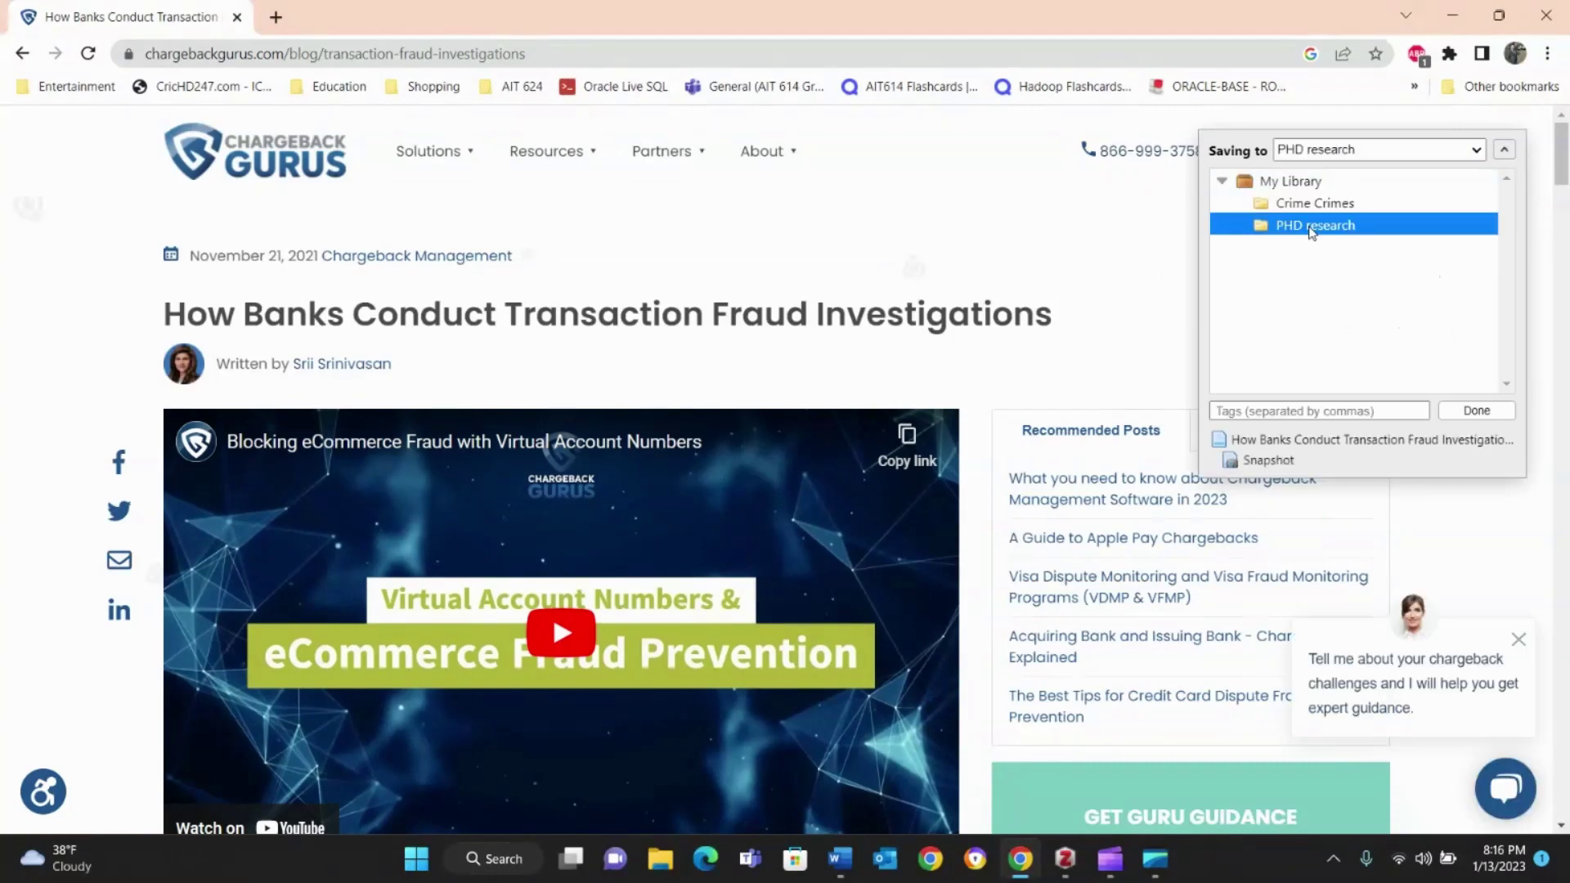
left_click(1492, 412)
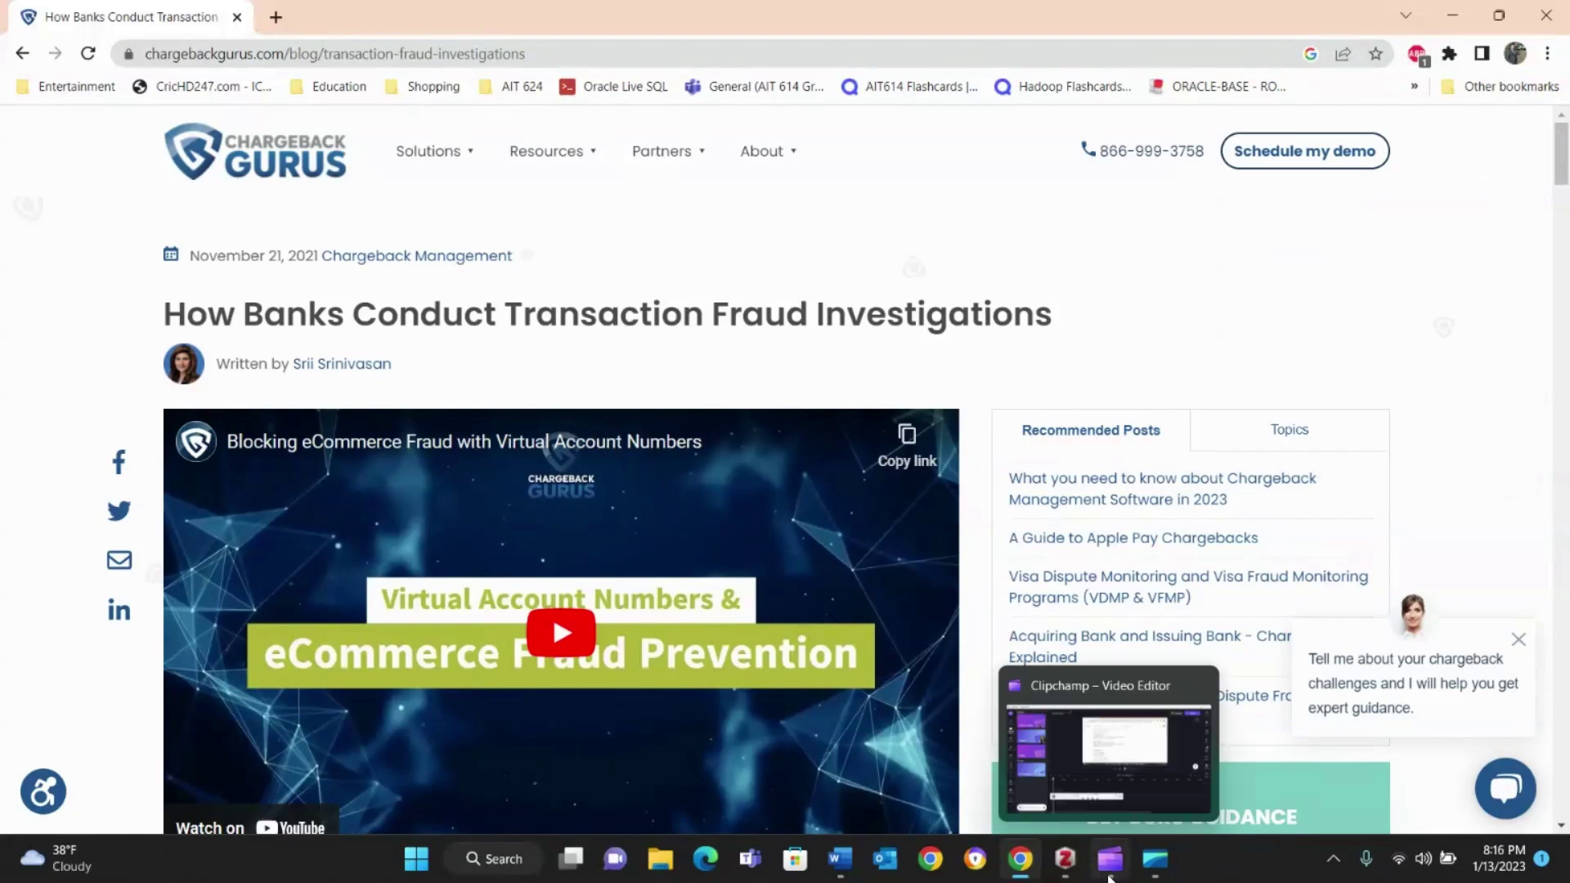
- Switch to Zotero and enter the author's last and first name for the bank fraud article in the PHD research collection
left_click(1065, 861)
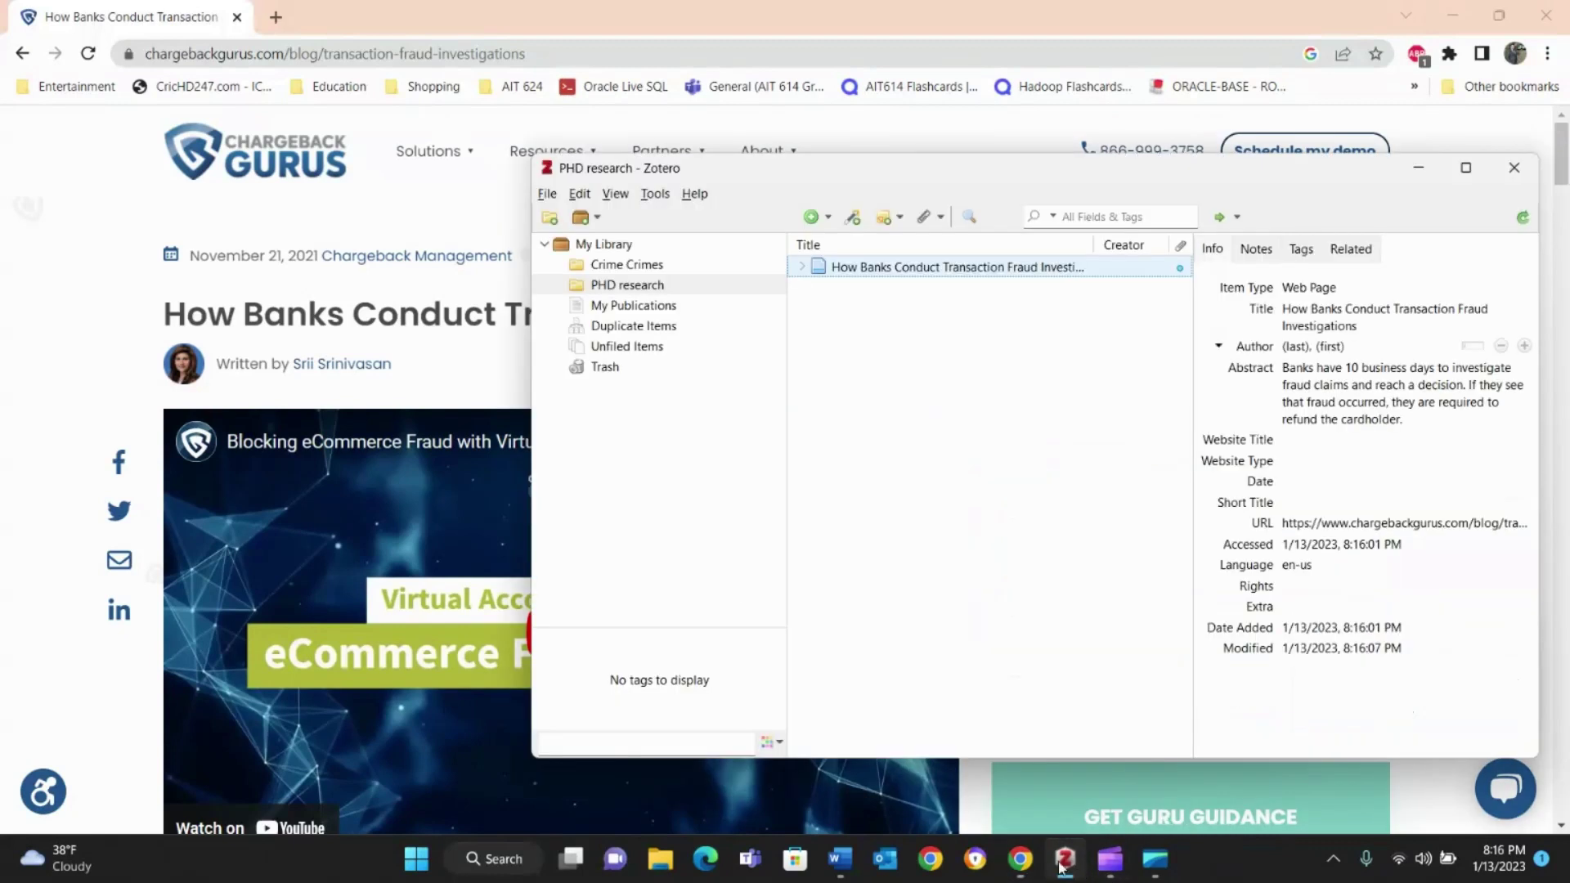
left_click(651, 288)
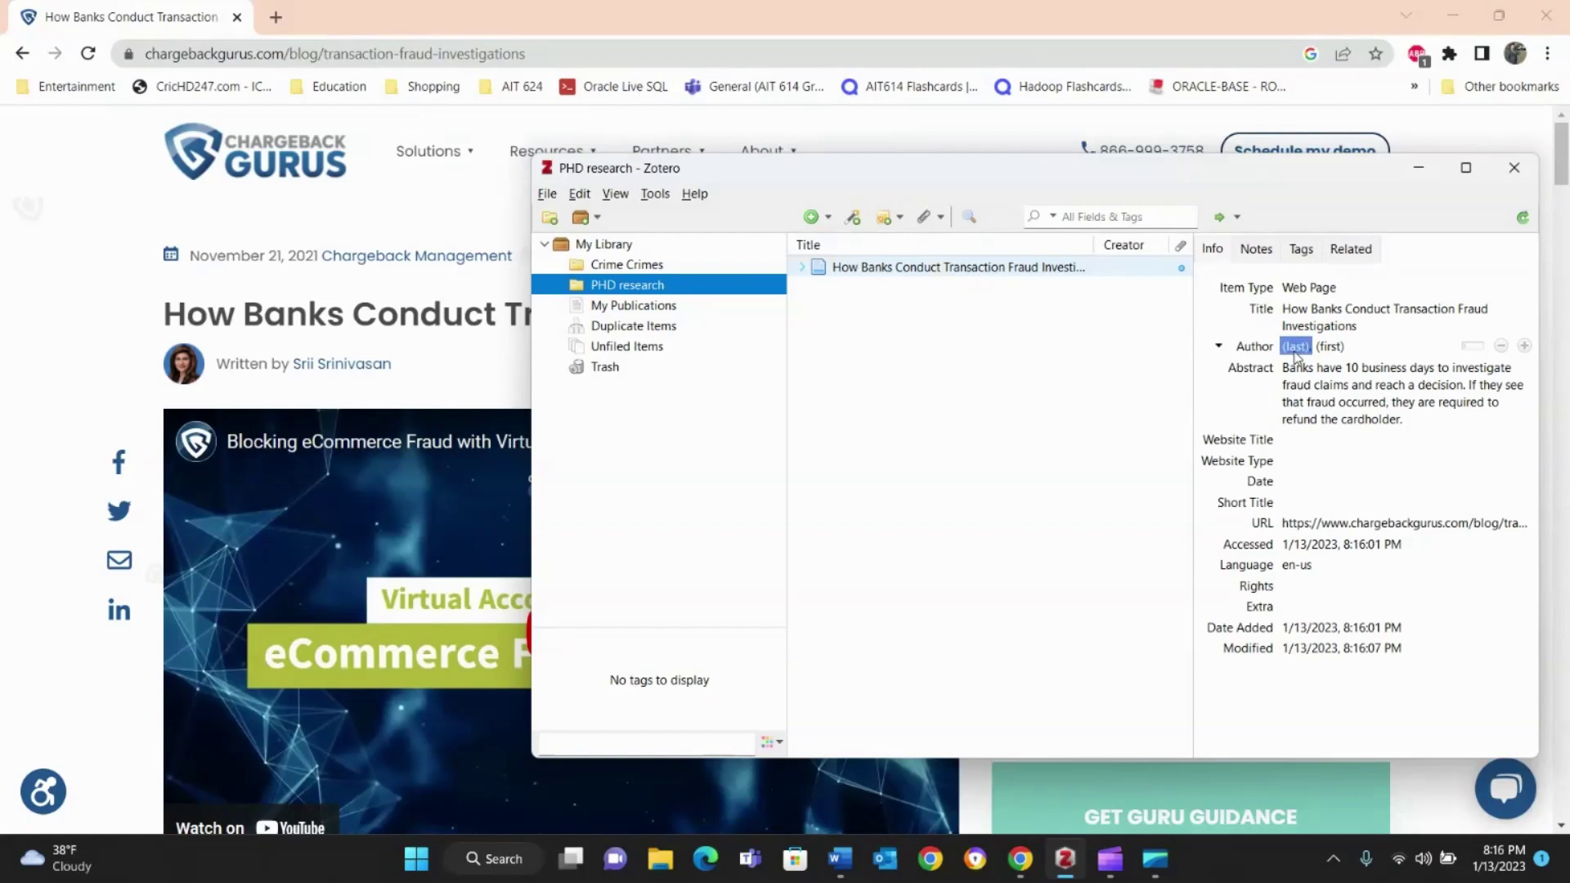
left_click(1294, 347)
type("Sr")
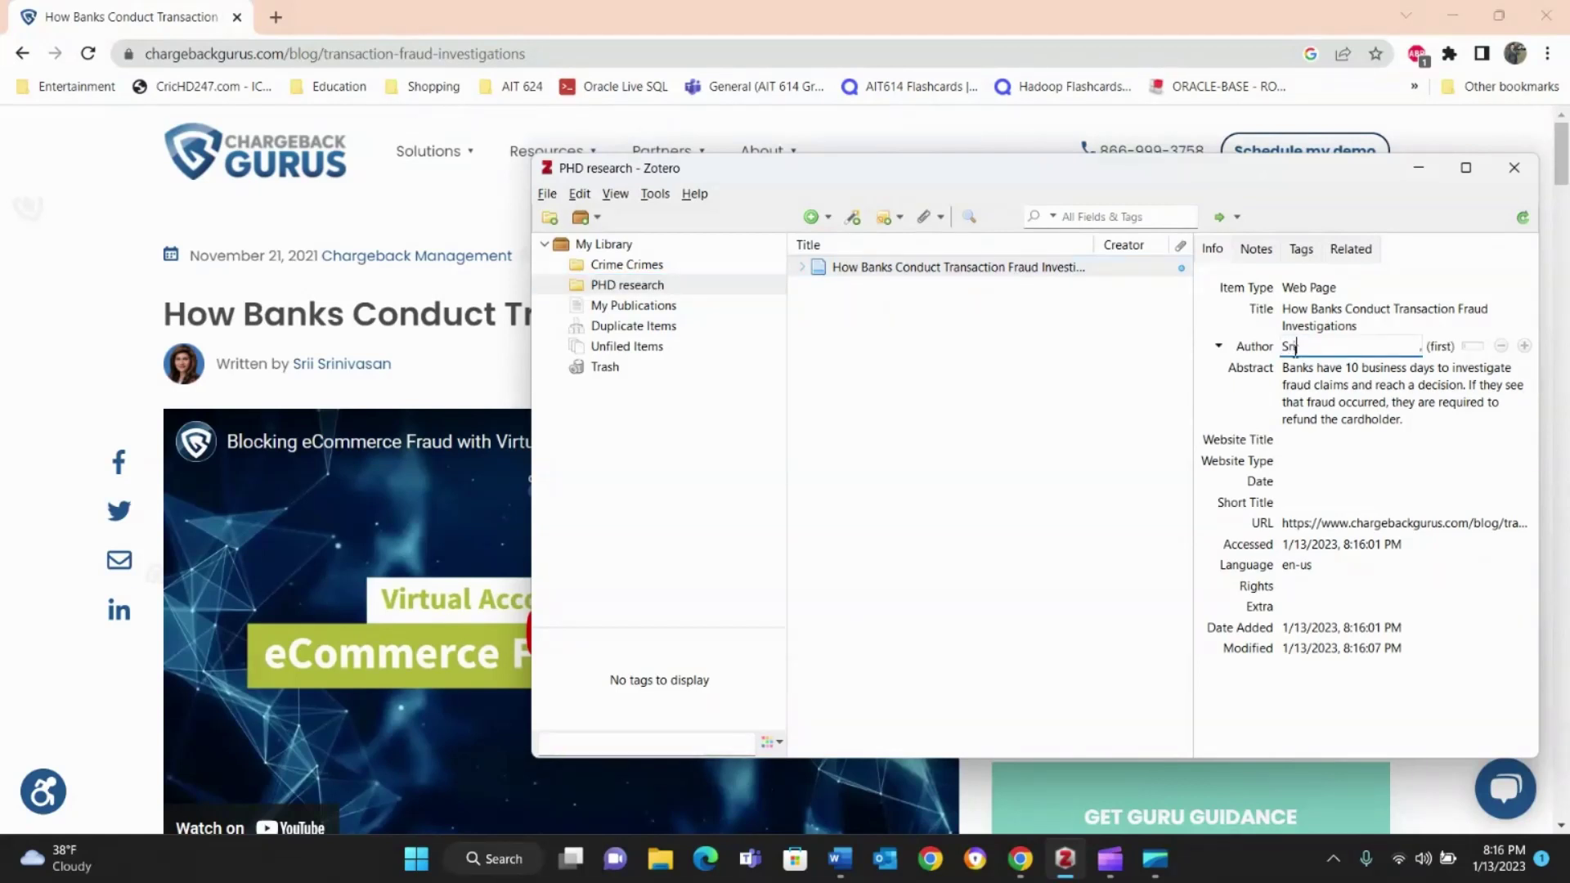
type("inv")
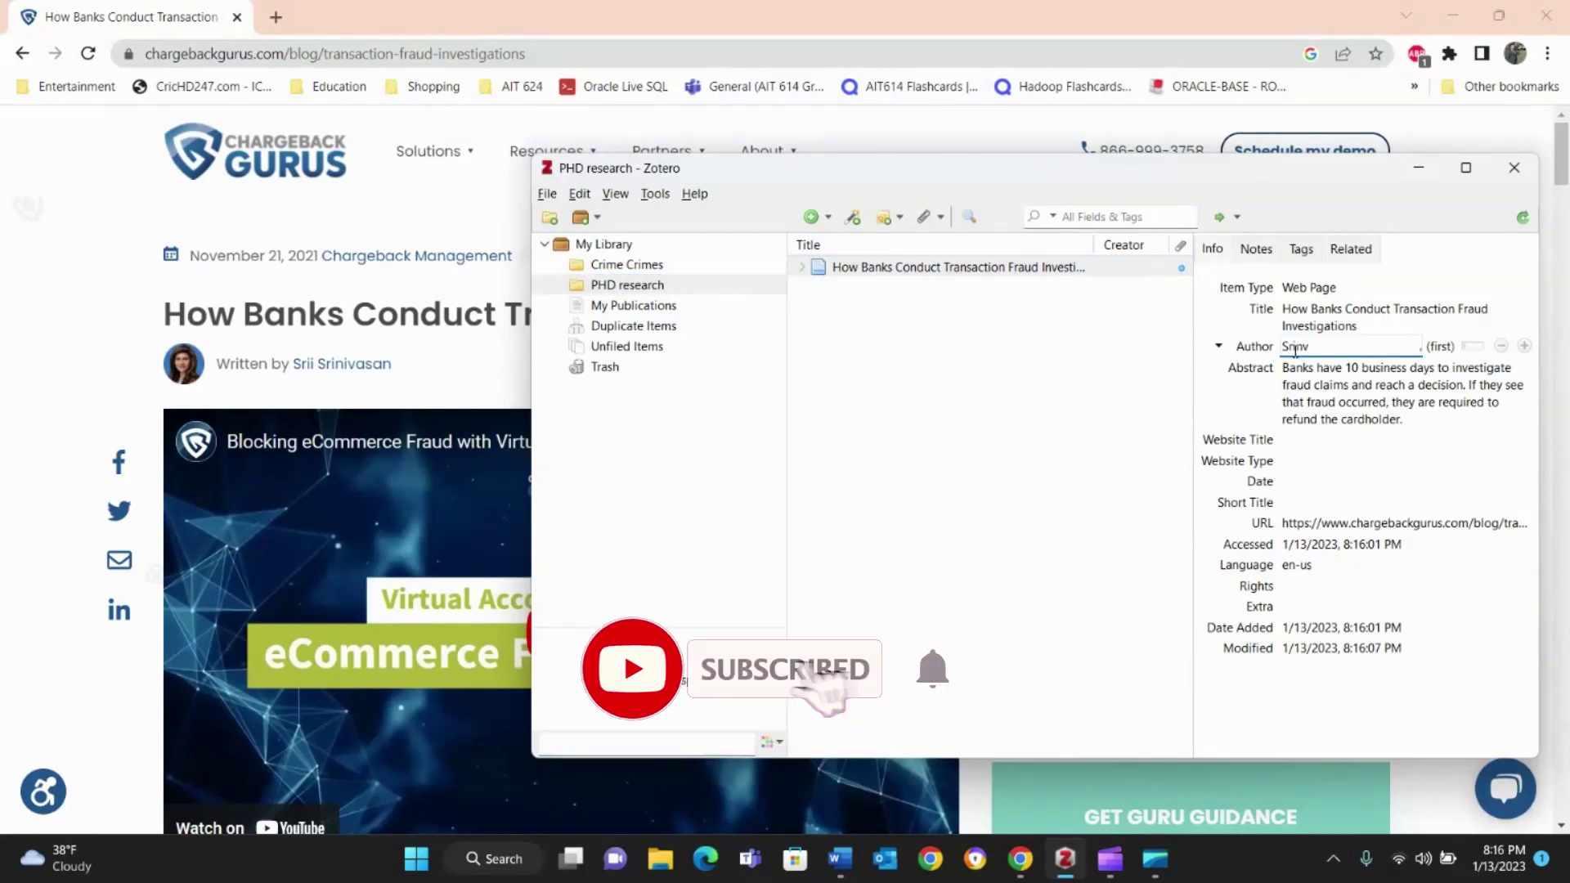
key("BackSpace")
type("iv")
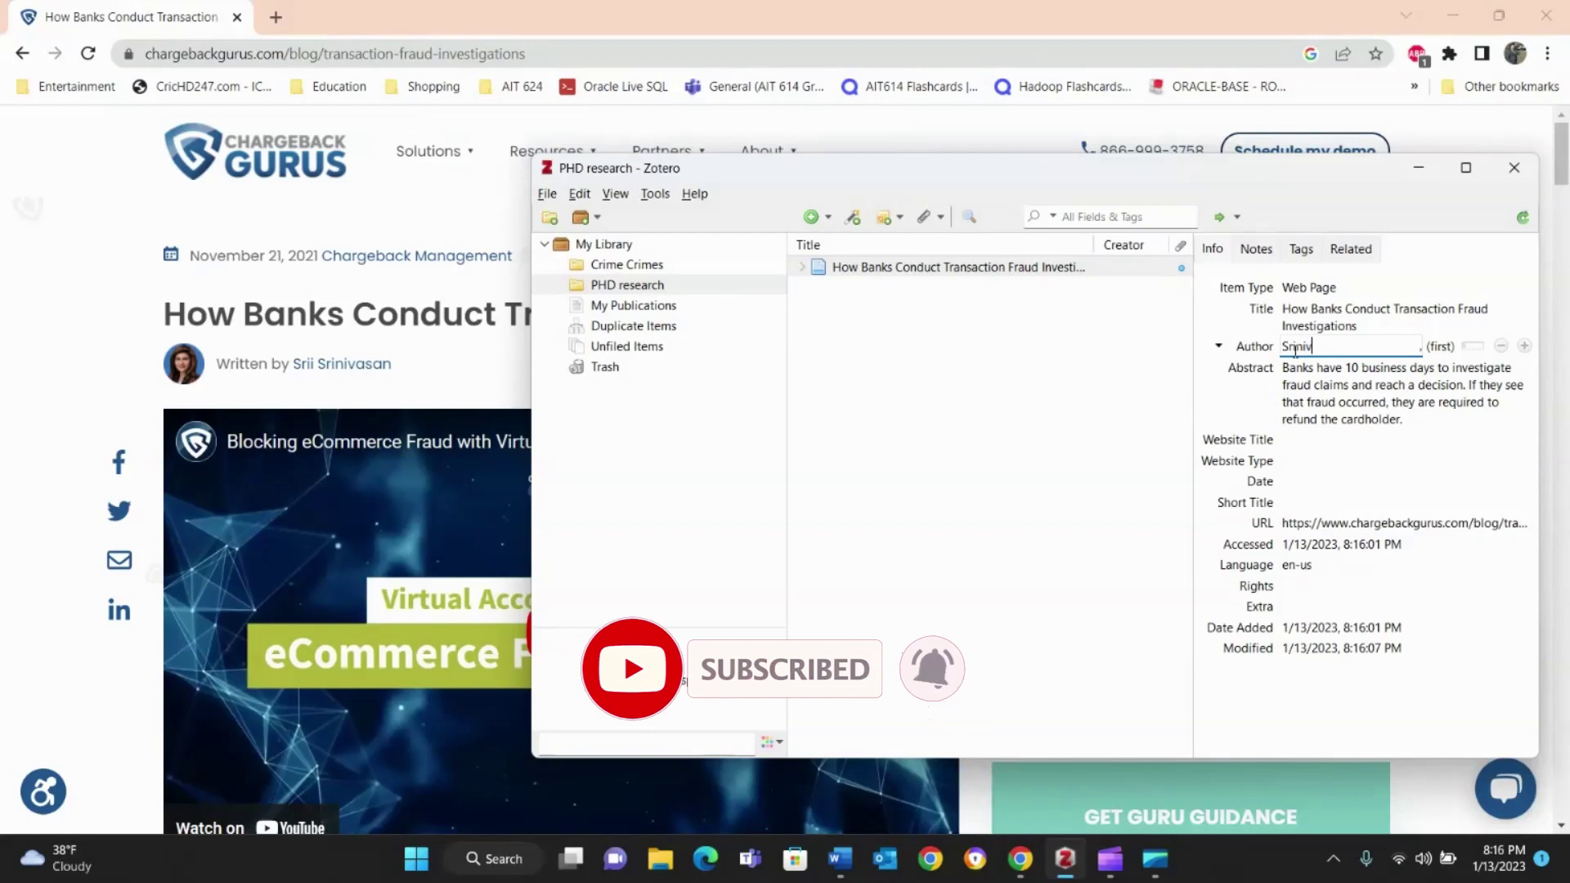
type("asan")
left_click(1436, 347)
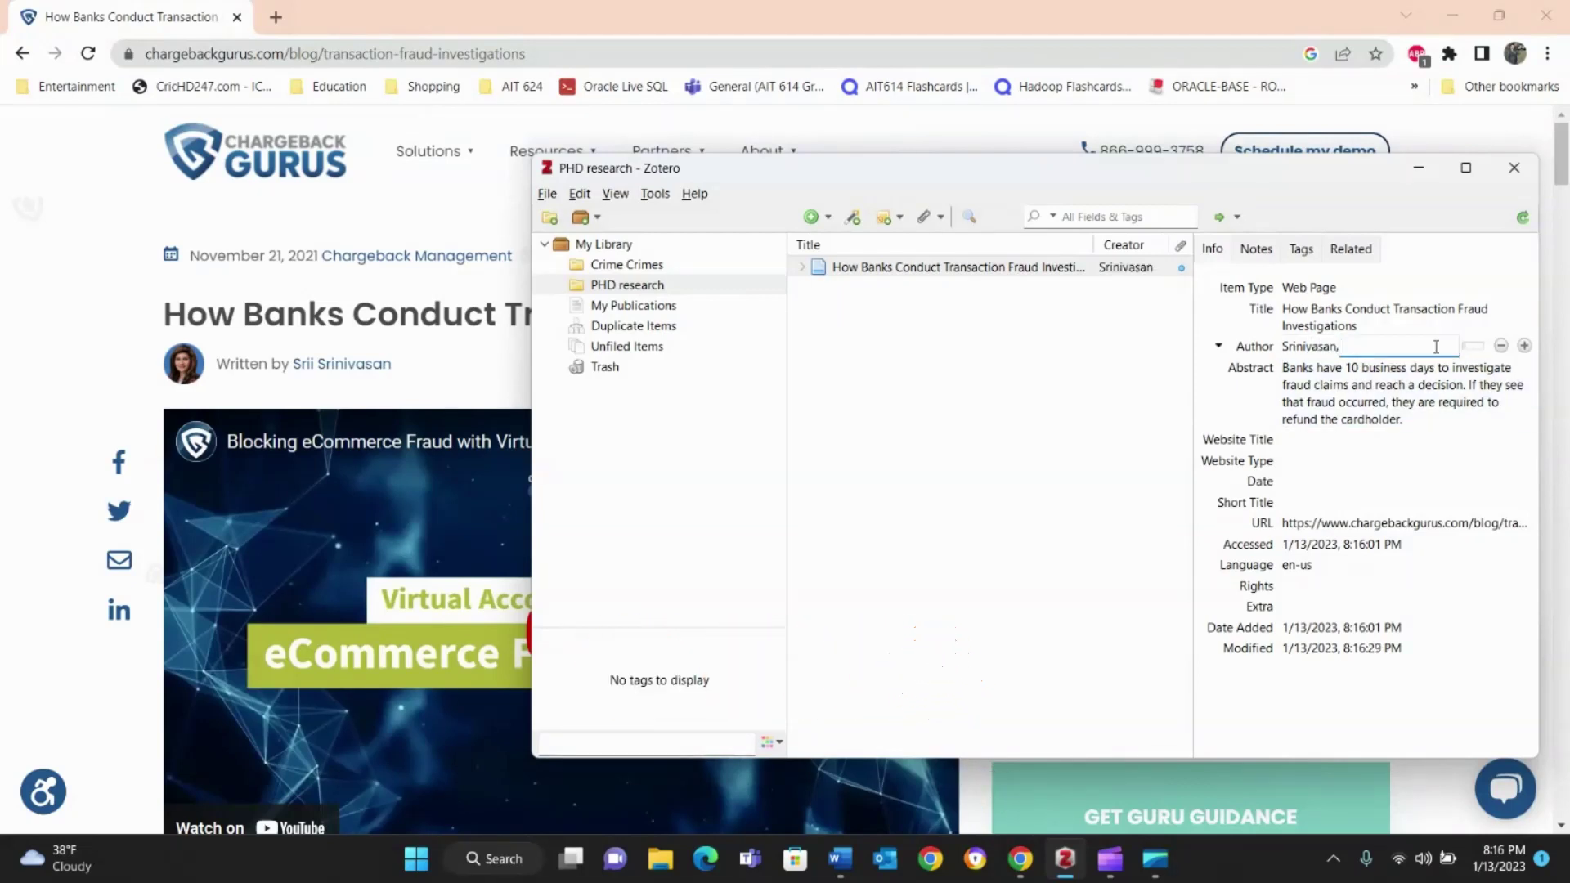
type("Srii")
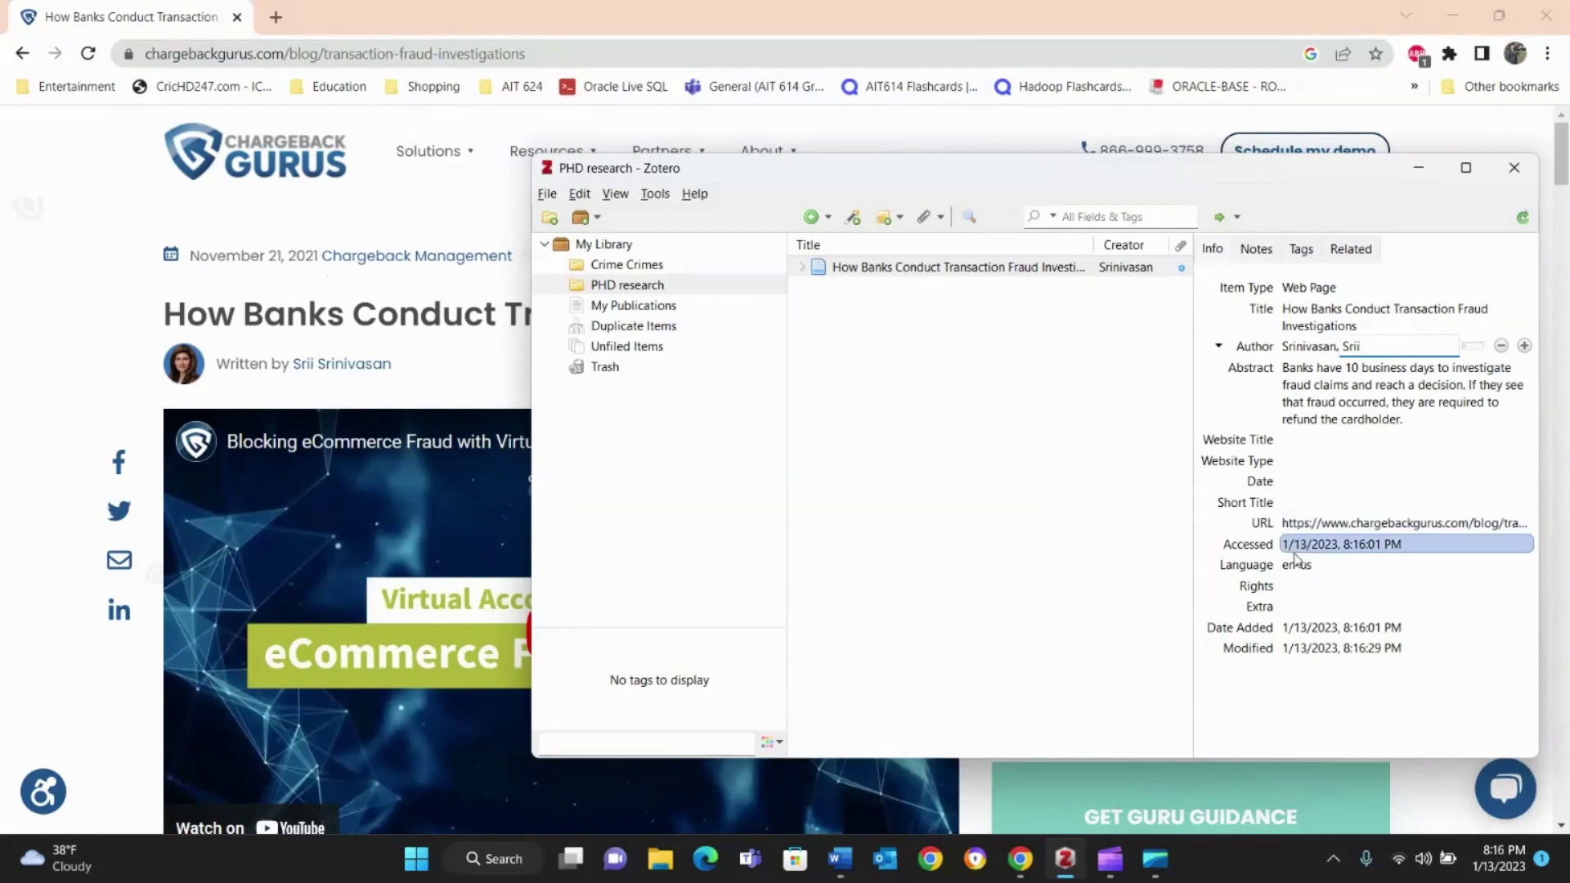
- Set the bank fraud article's date to 11/21/2021
left_click(1312, 483)
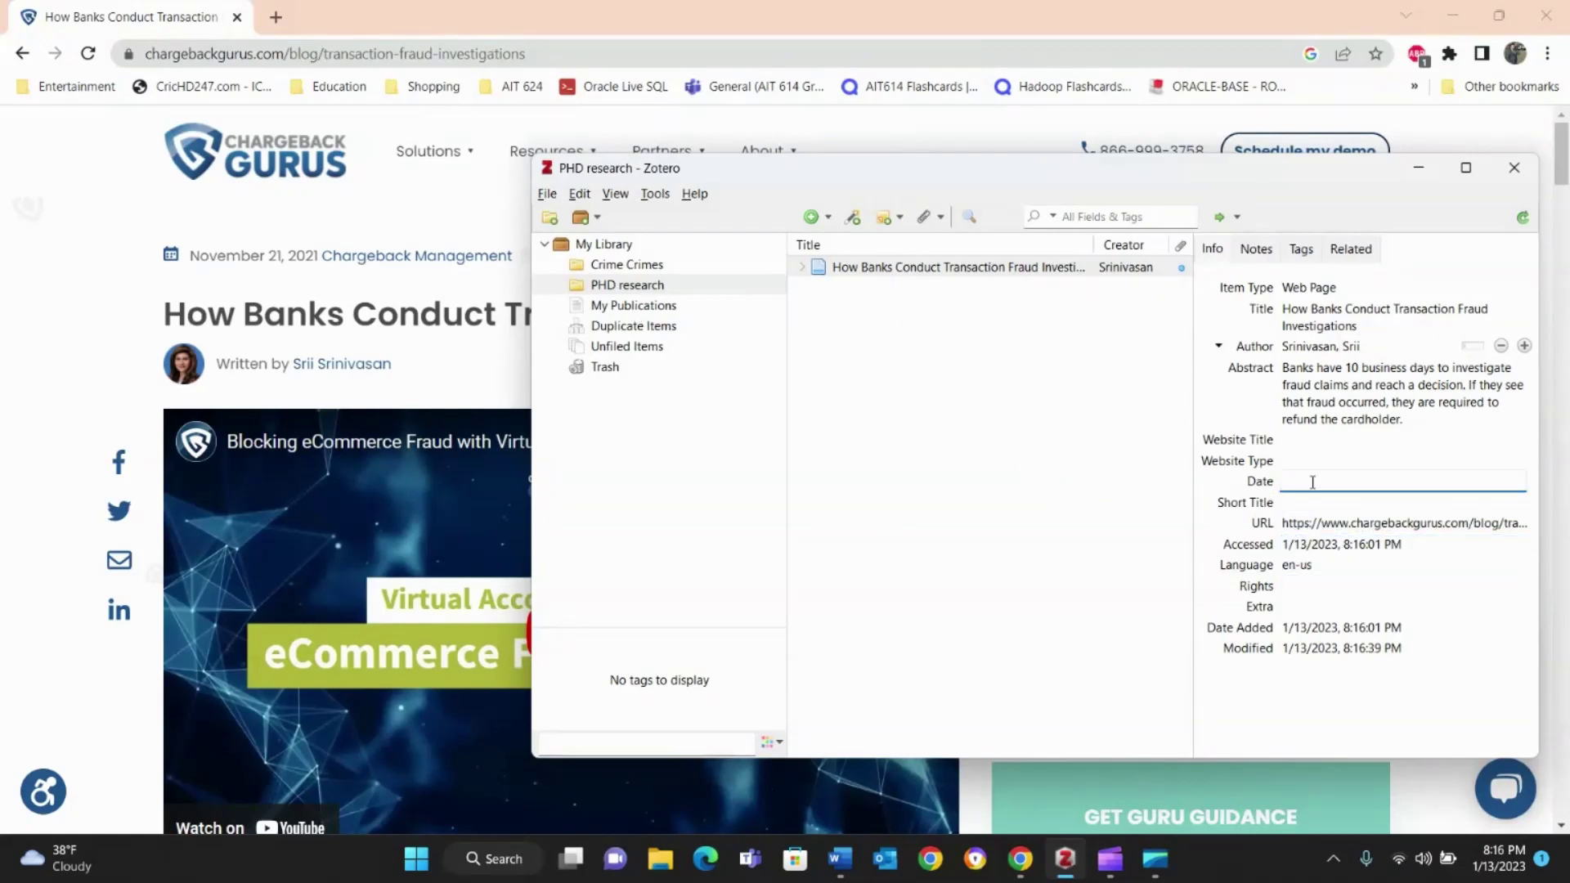
type("11/21/2021")
left_click(1038, 484)
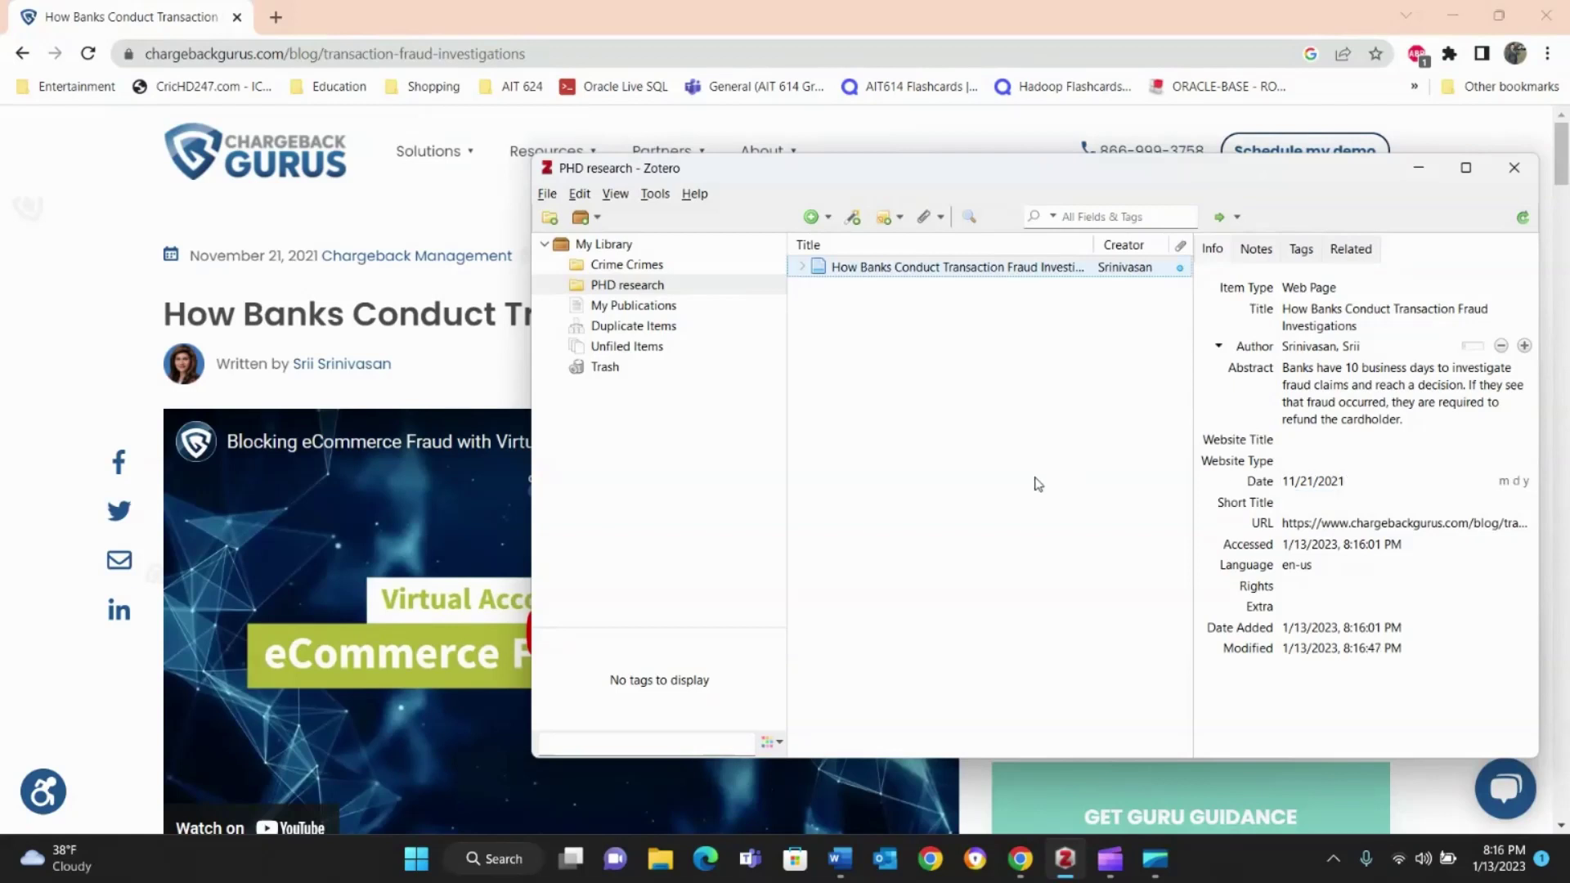
- Open the saved Britannica cybercrime page and the policing article's PDF from the Crime Crimes collection, and look through the PDF's first page
left_click(653, 270)
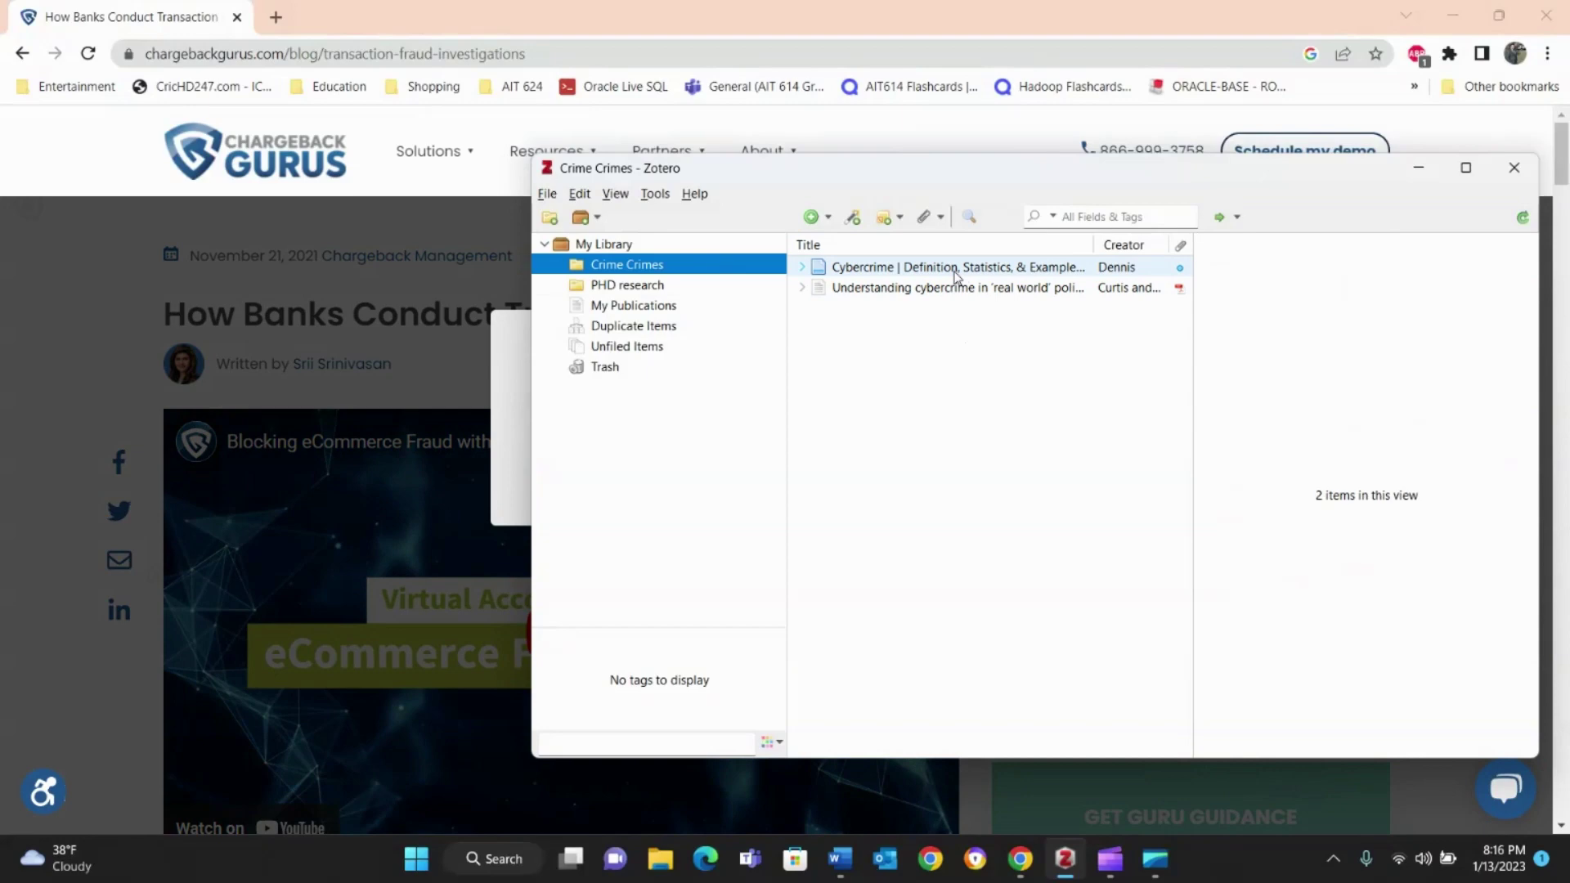
double_click(957, 268)
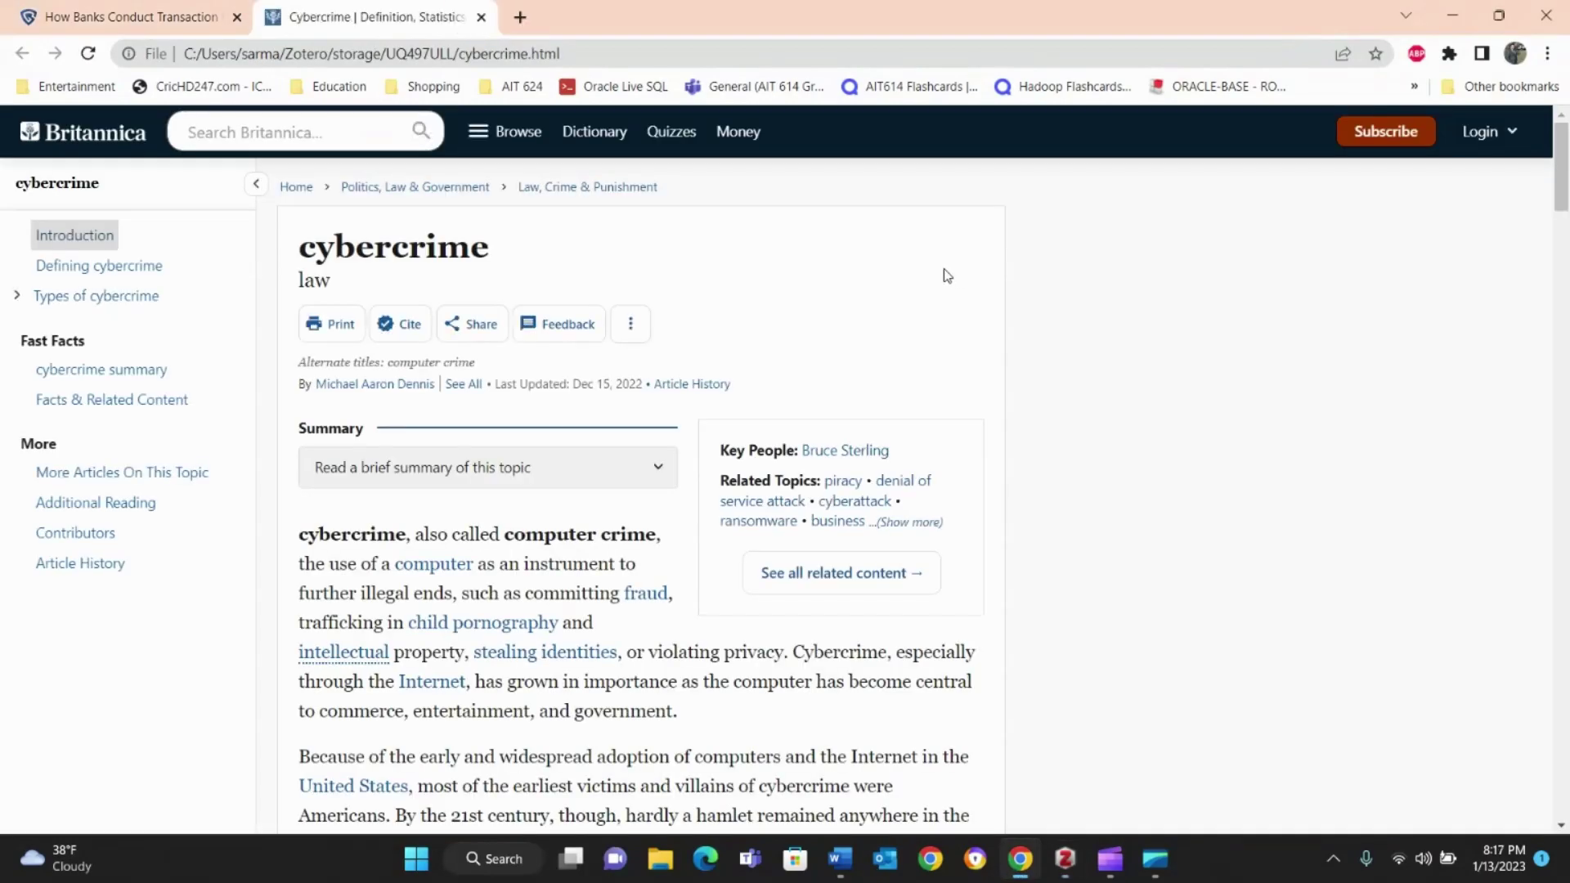
left_click(1065, 858)
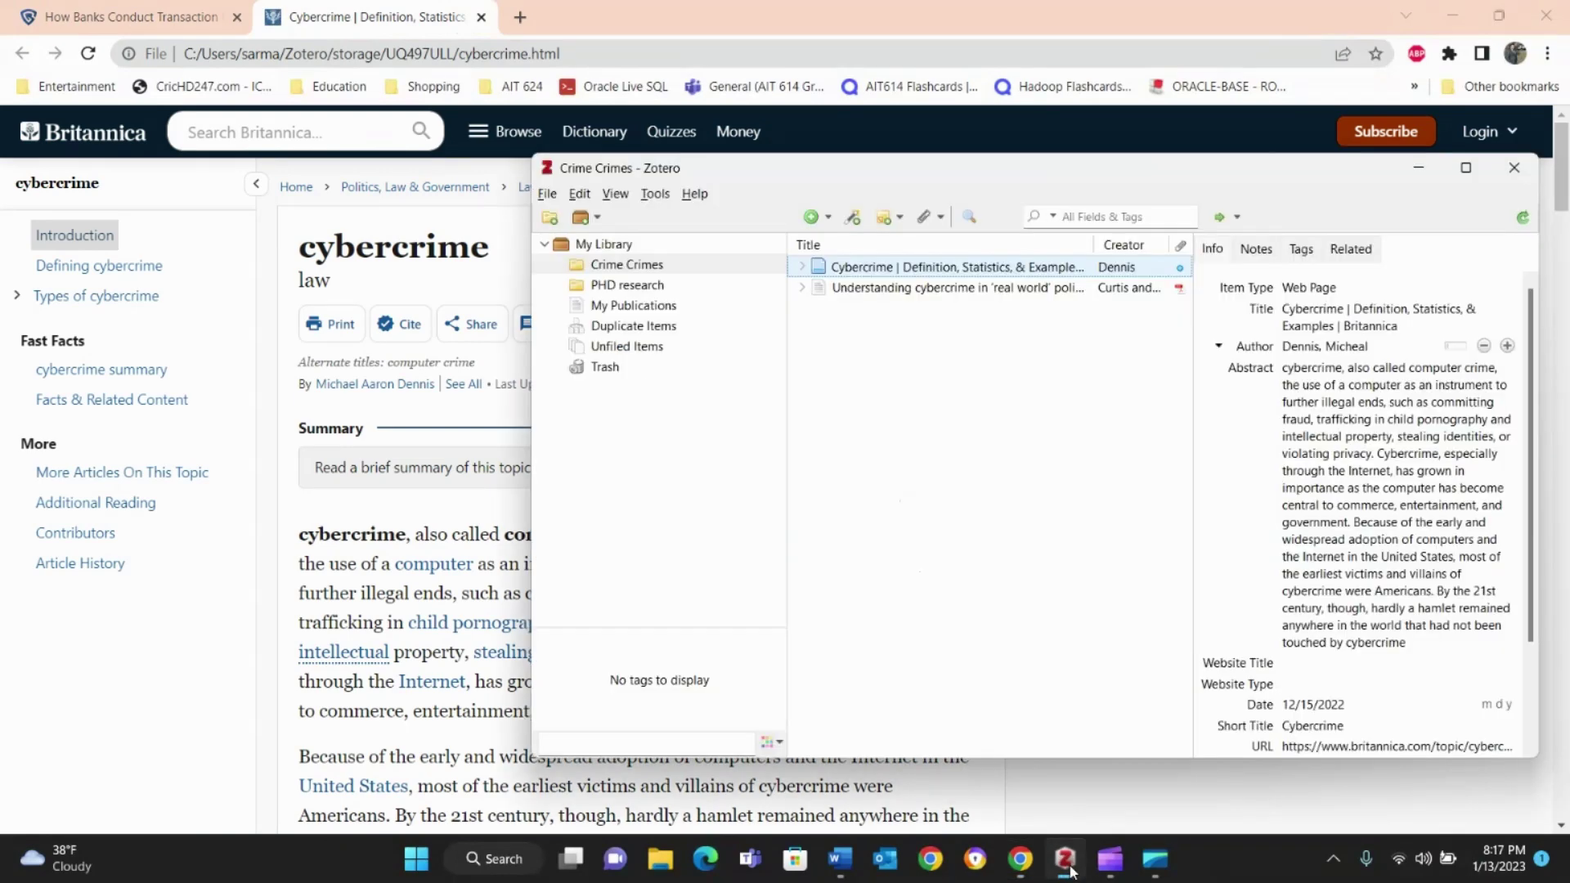
double_click(895, 291)
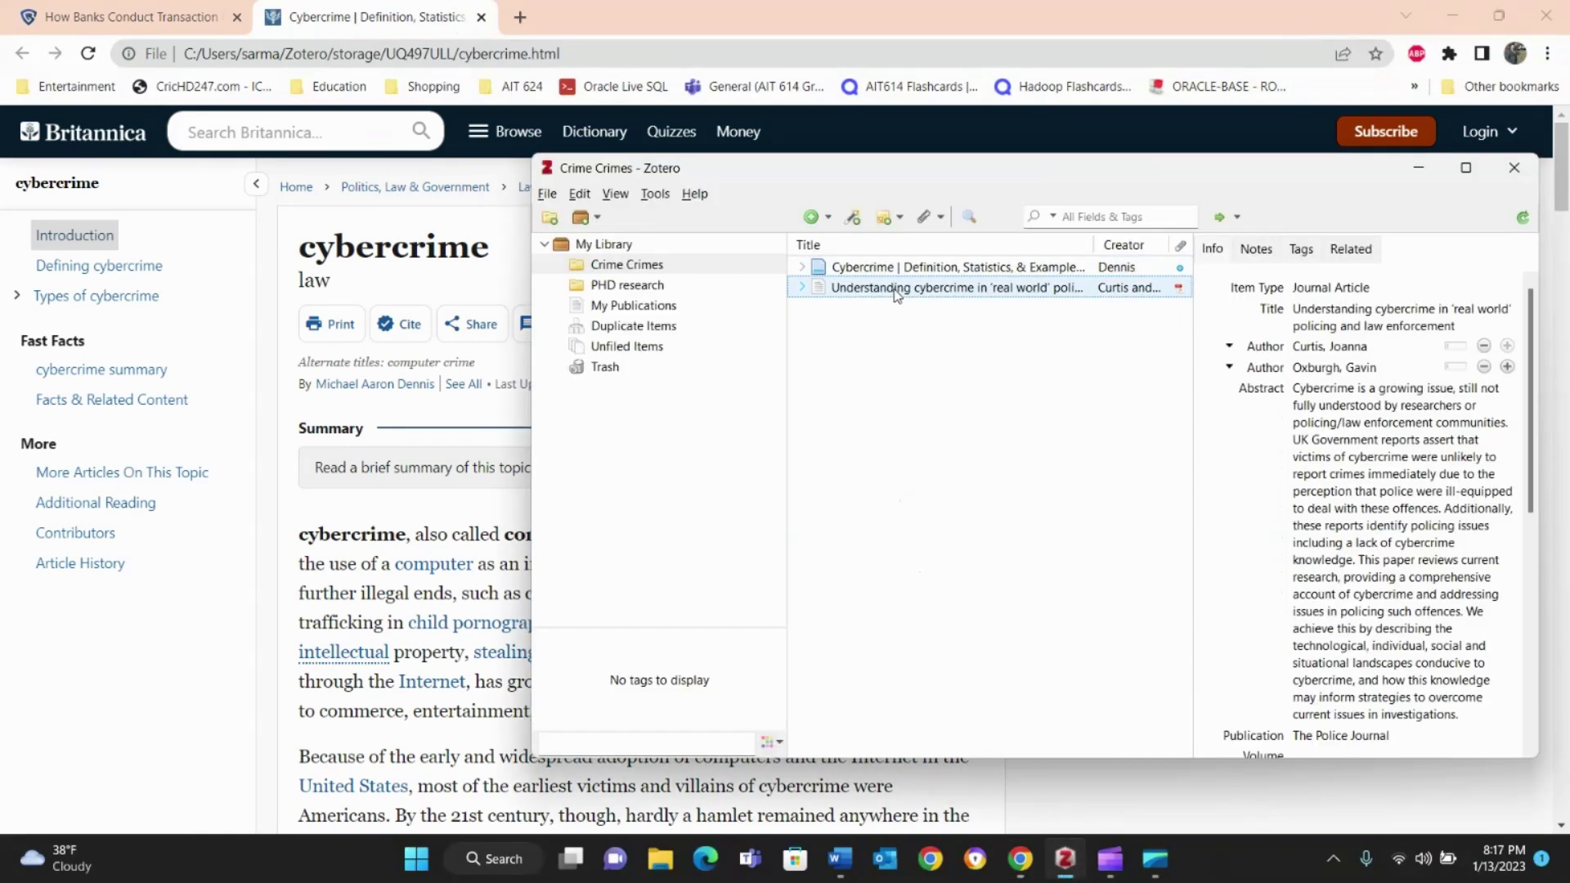
scroll(895, 492, "down", 15)
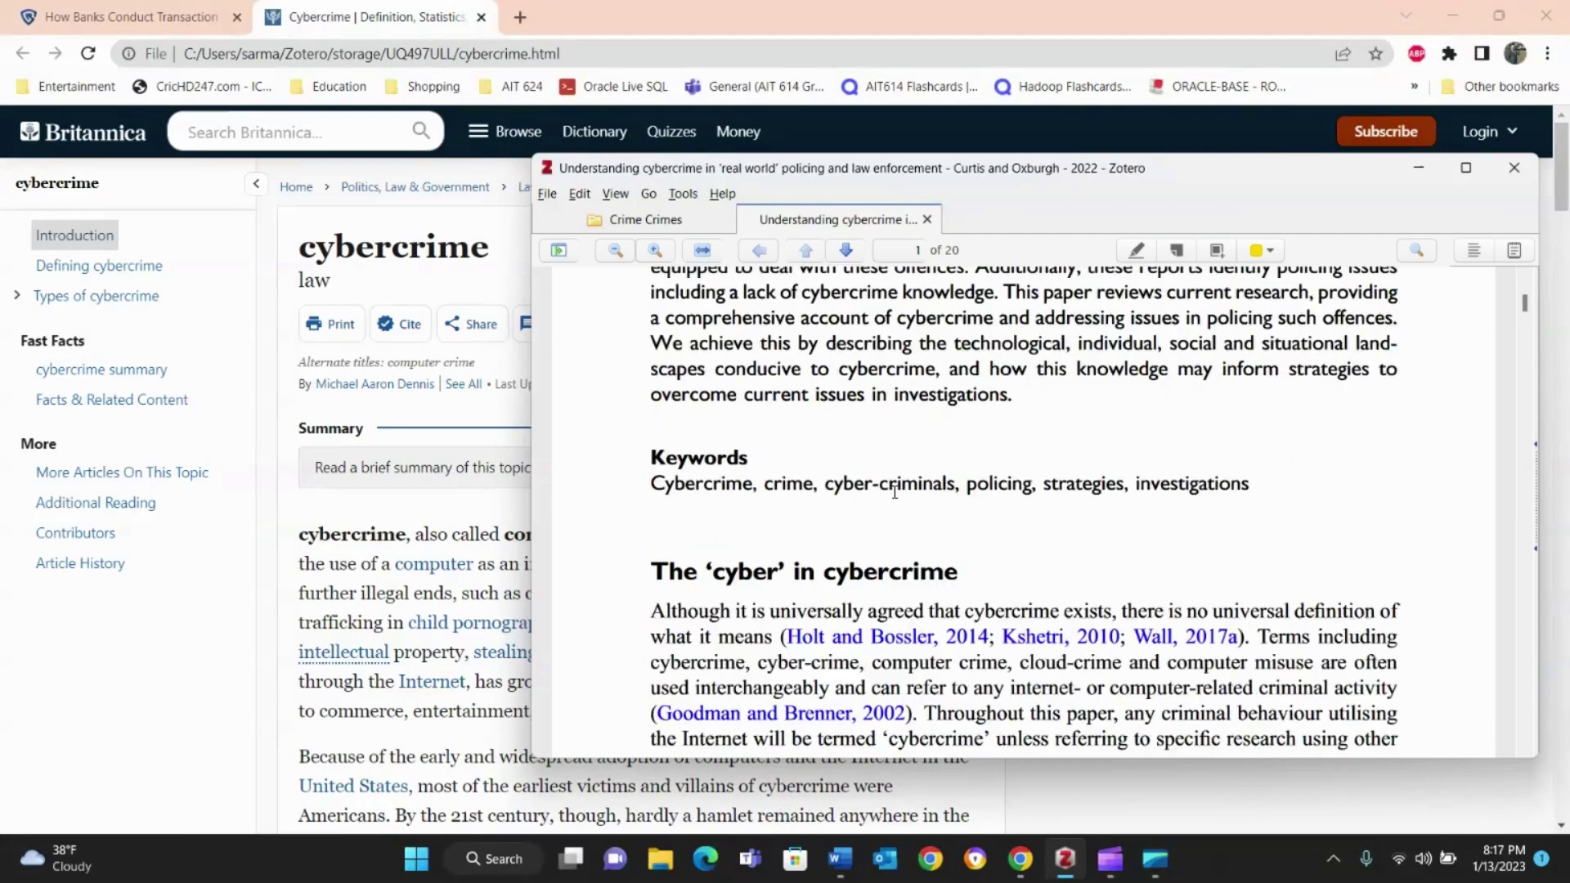
scroll(894, 492, "up", 12)
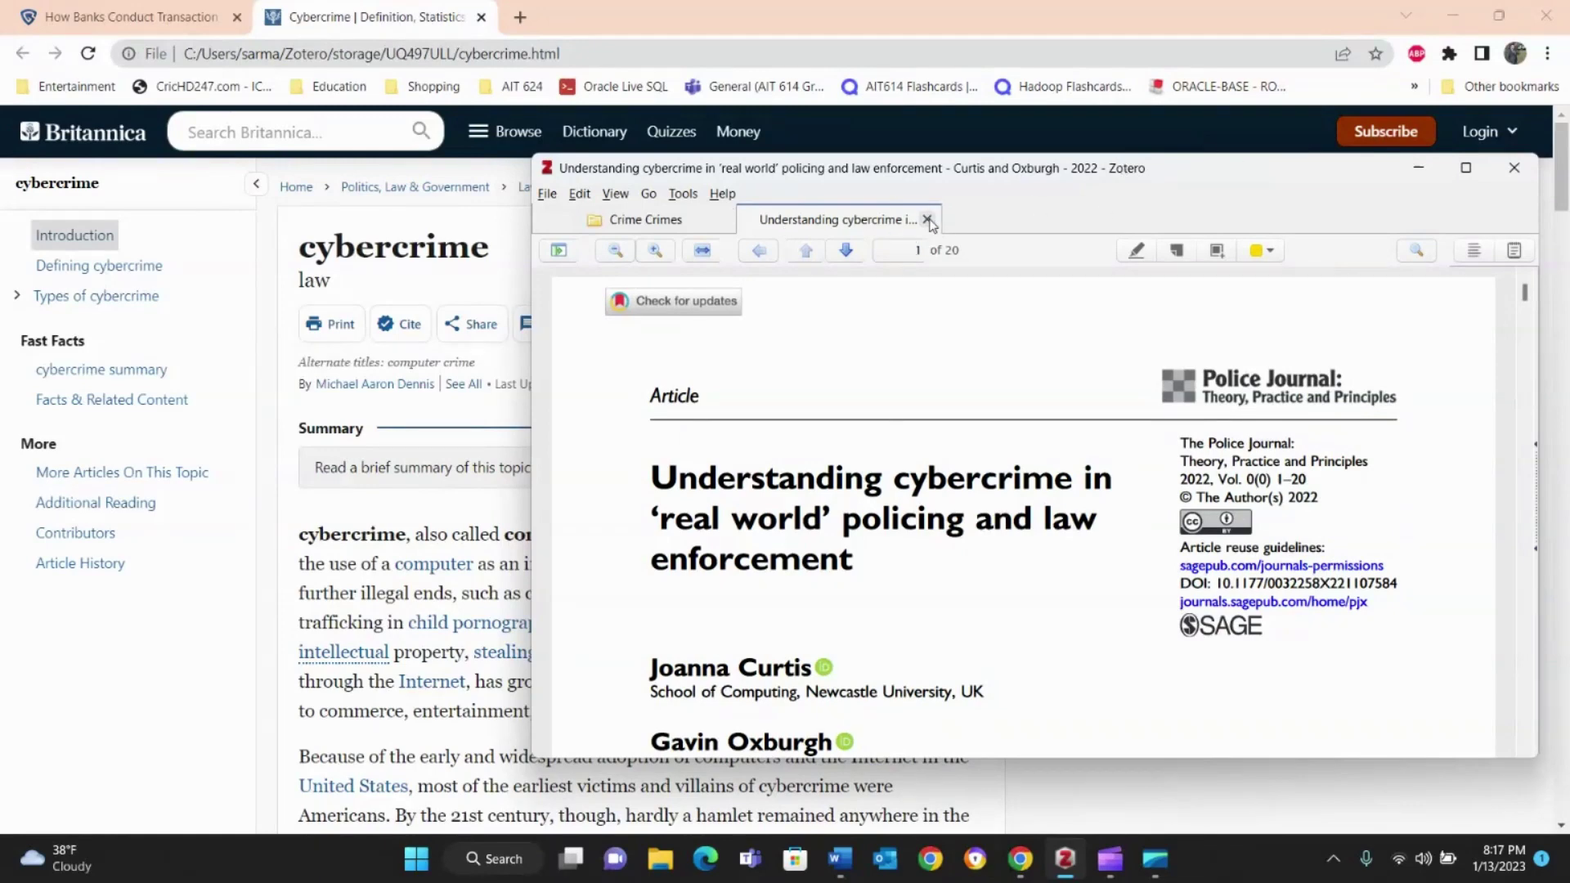
- Return to the Britannica page in the browser and copy the first paragraph of the "Defining cybercrime" section
left_click(710, 26)
scroll(668, 516, "down", 5)
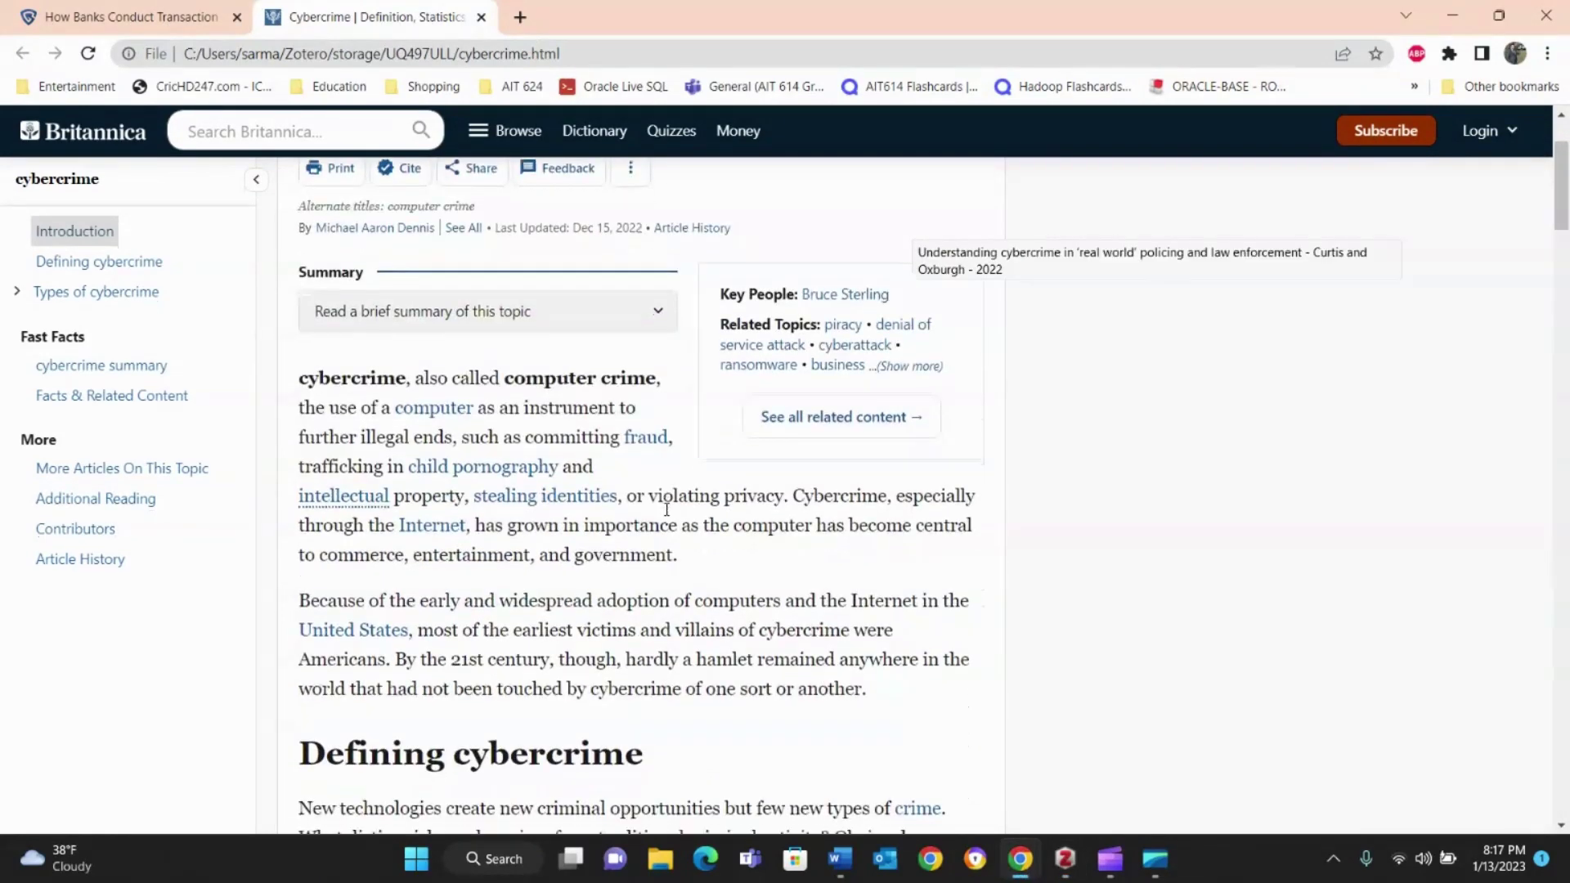
left_click_drag(303, 541, 620, 795)
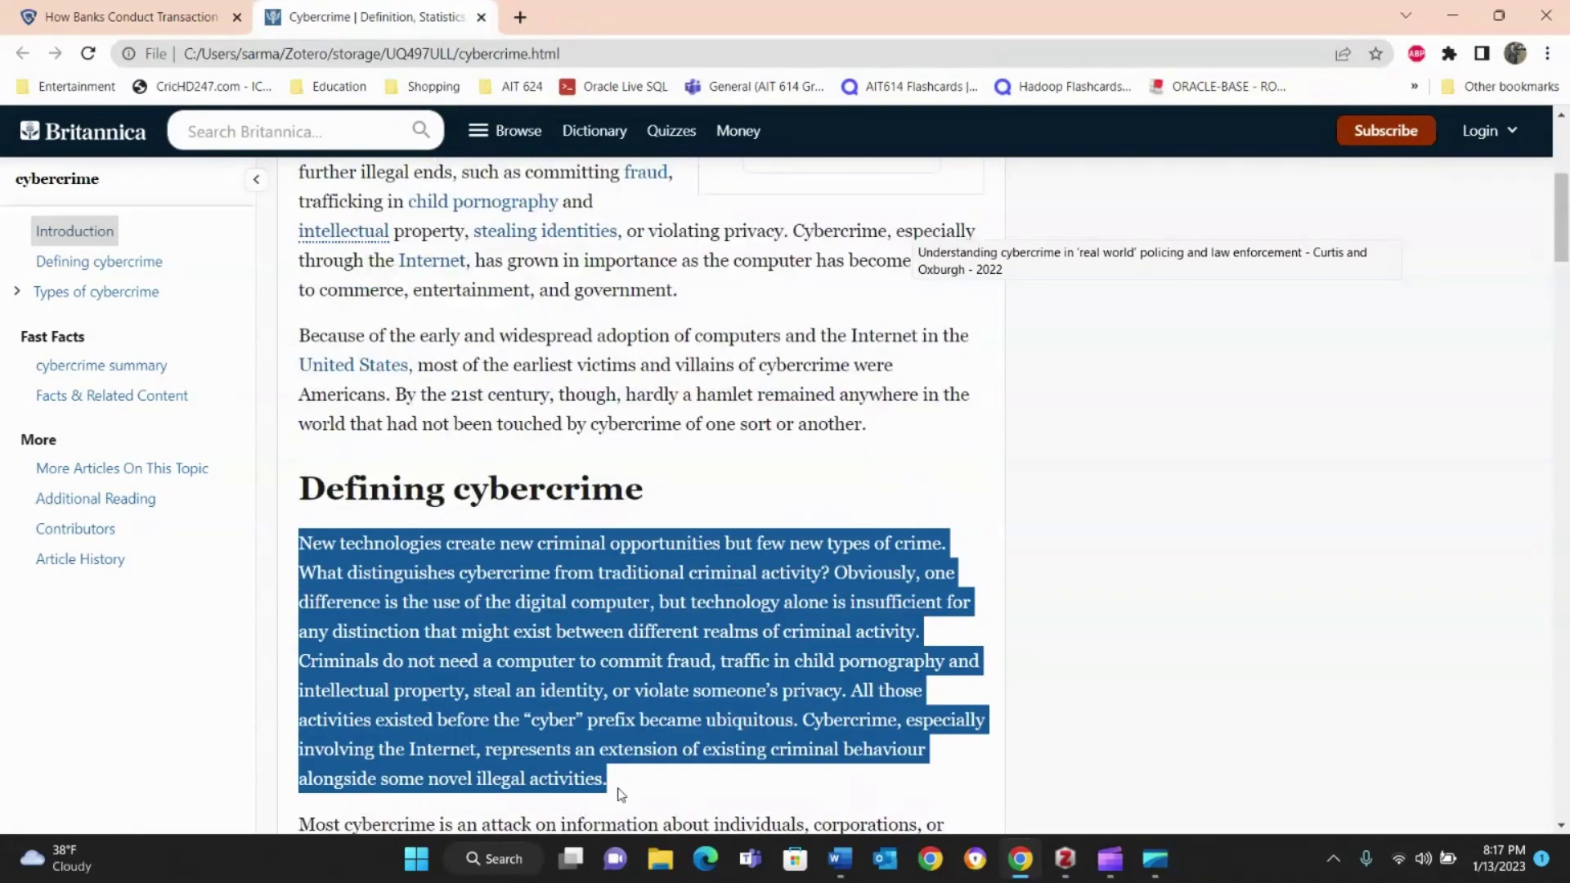
right_click(514, 691)
left_click(586, 507)
- Switch to the blank Word document and paste the copied paragraph between quotation marks
left_click(839, 865)
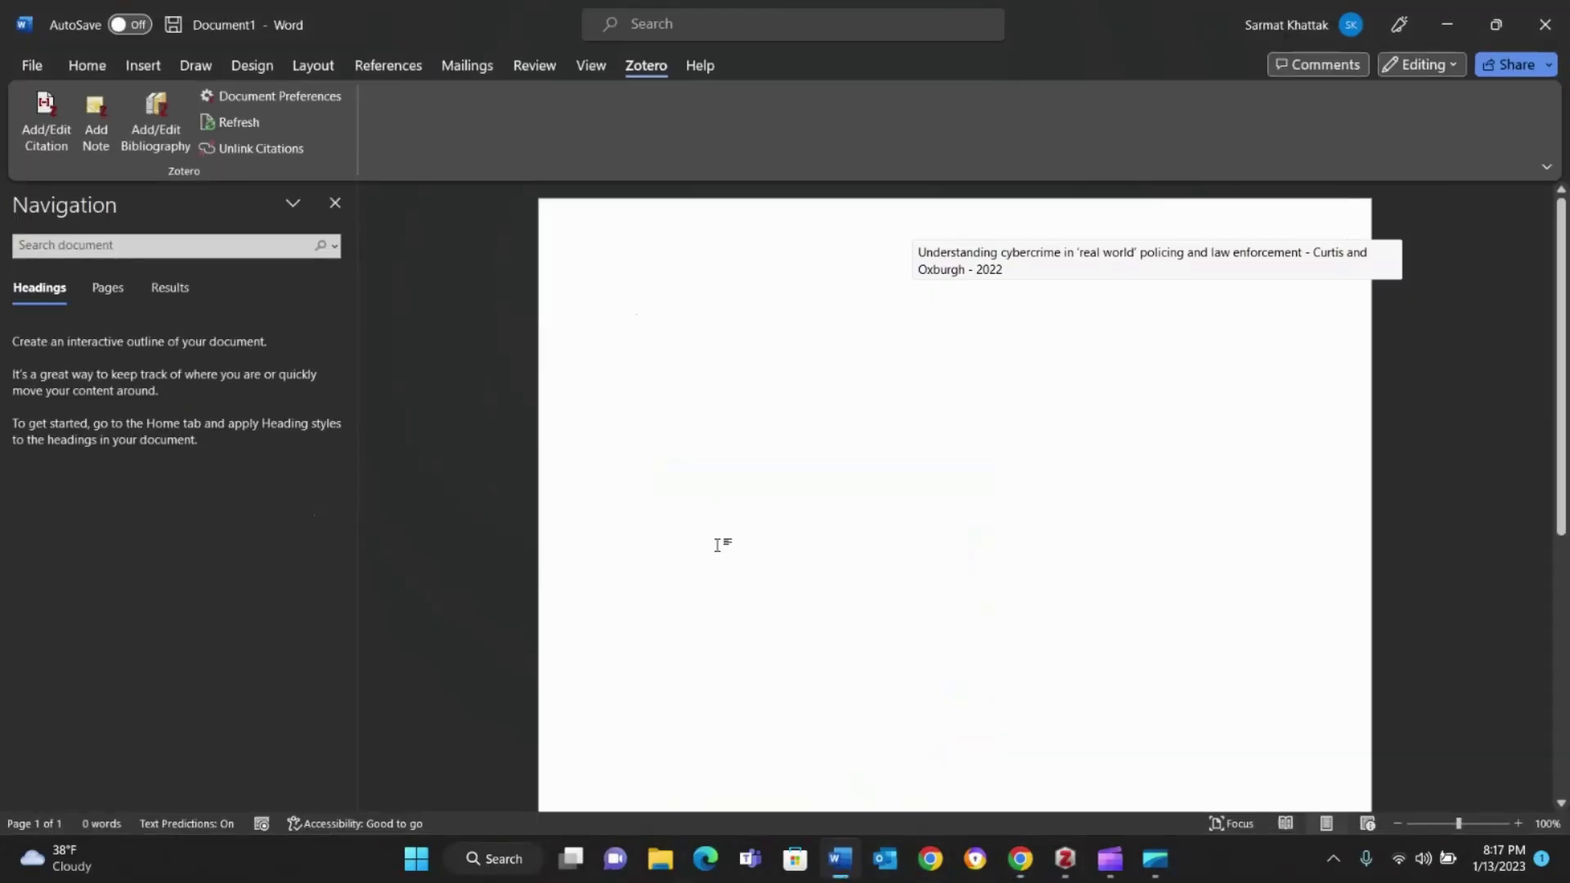
type("\"")
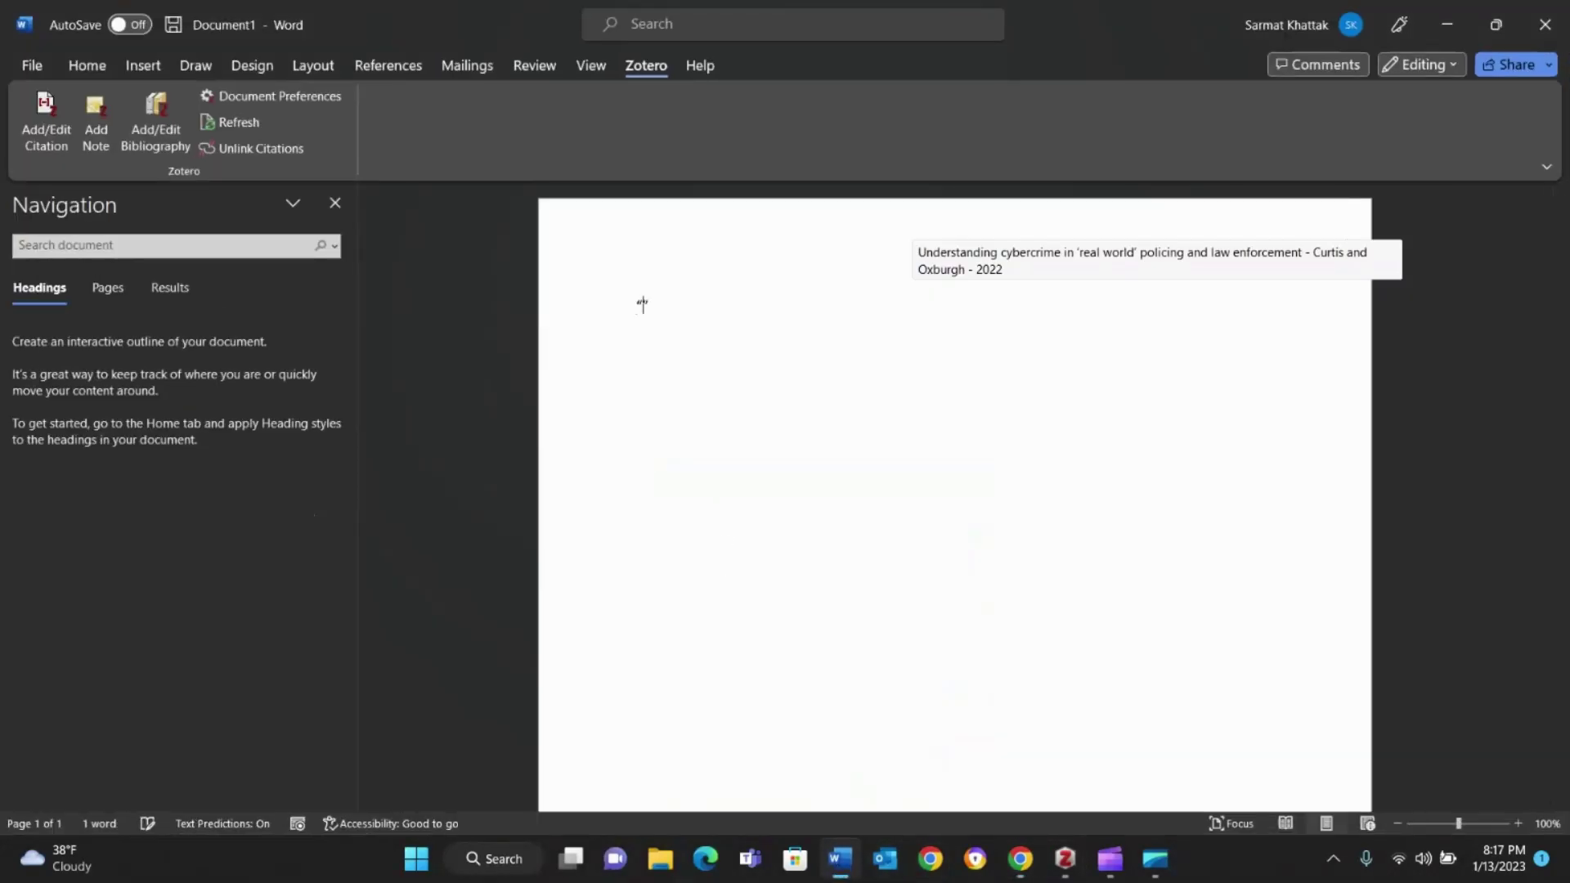
type("\"")
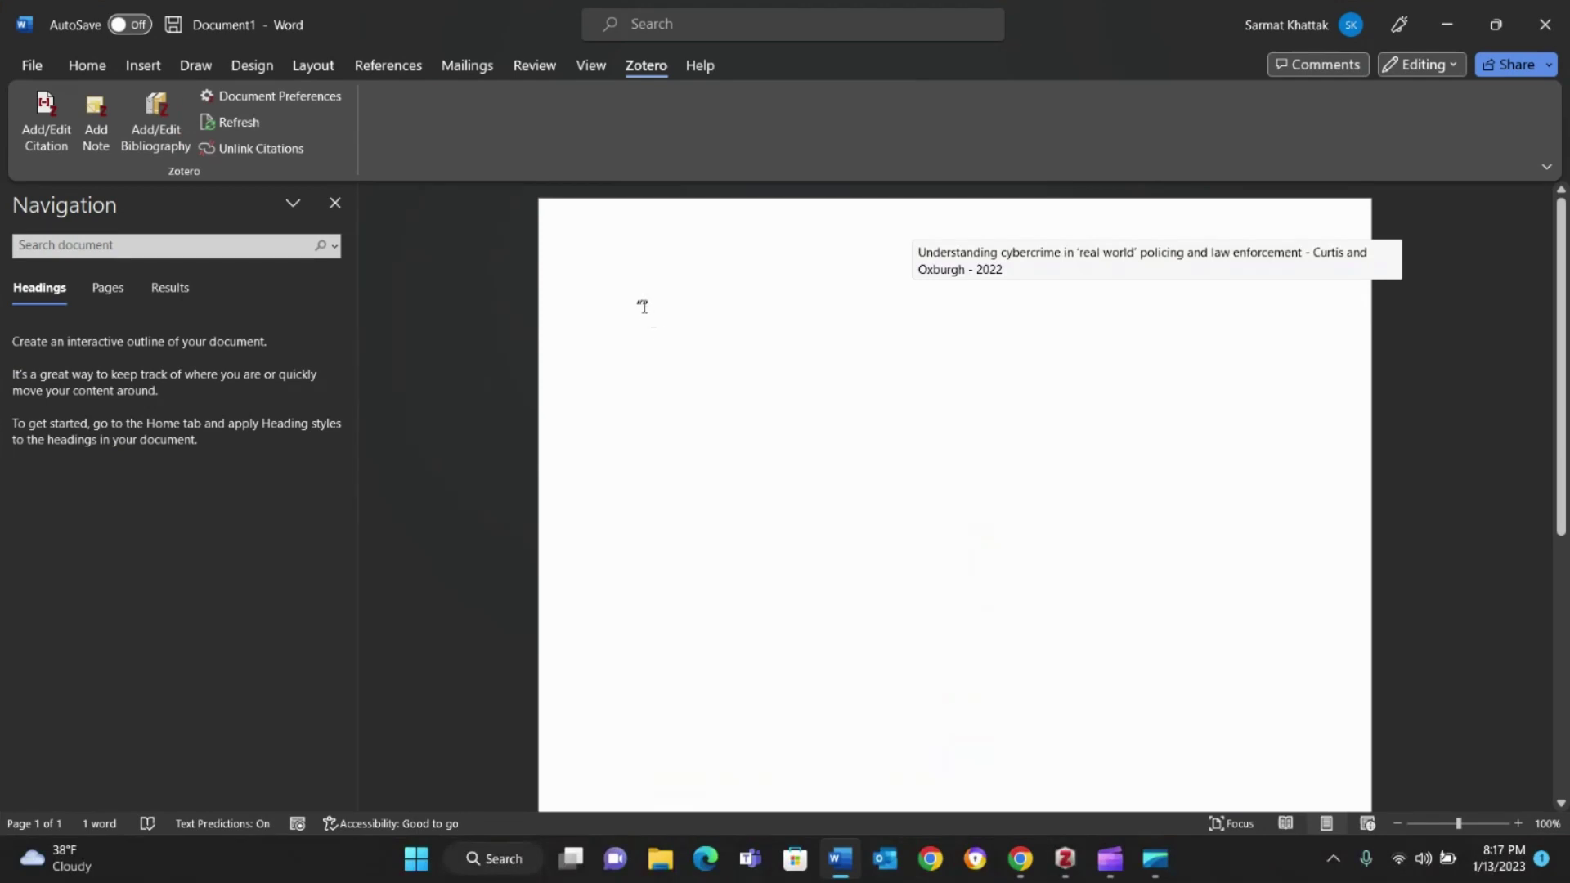
key("ctrl+v")
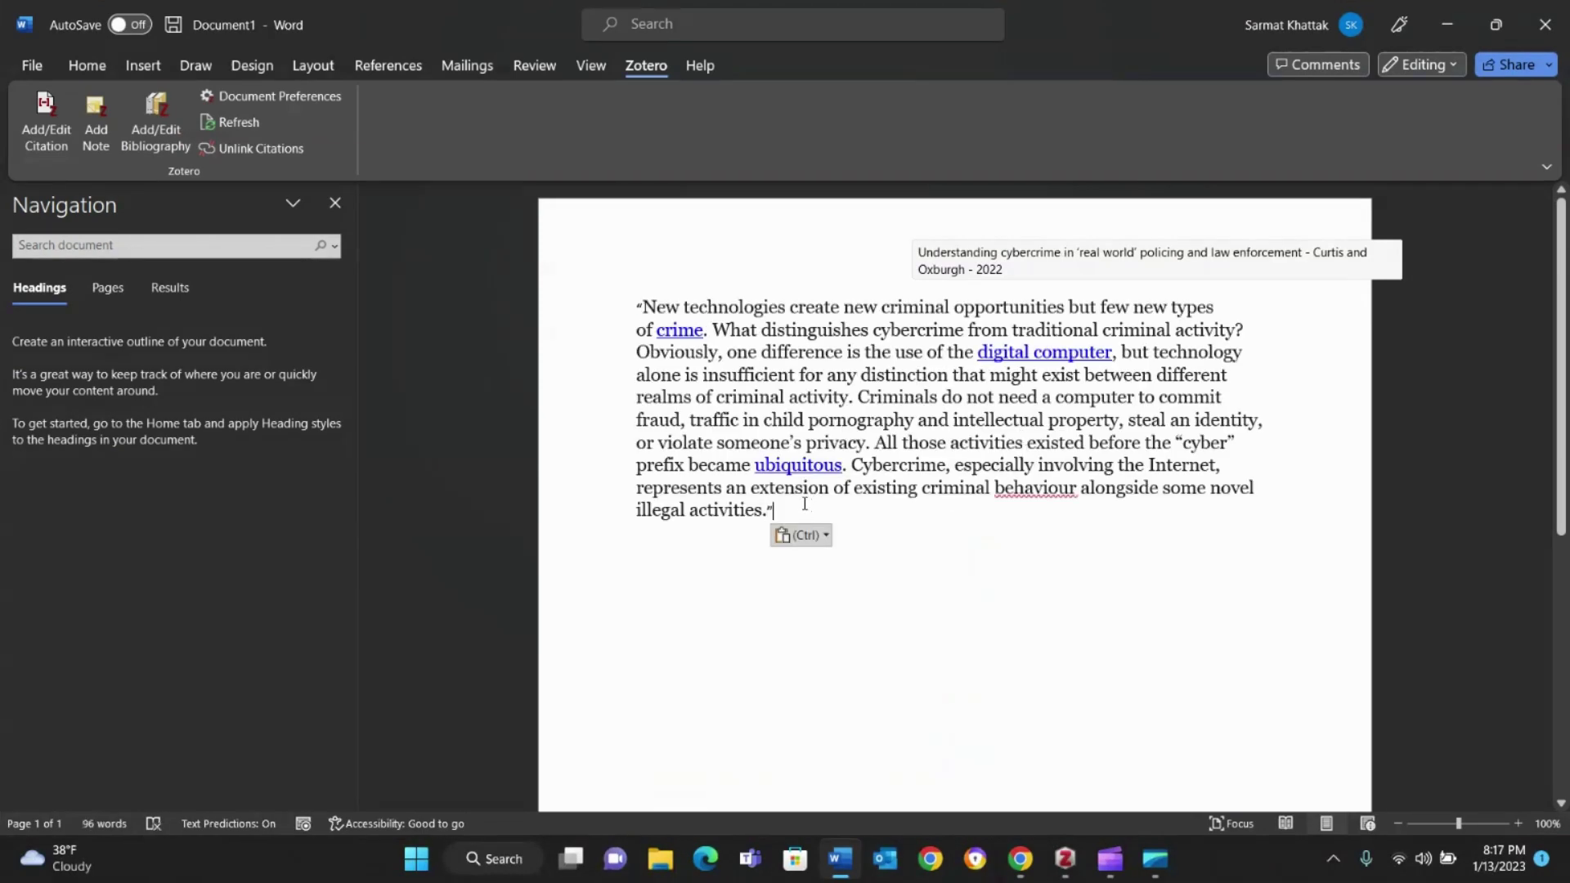
- Start a Zotero citation after the quote and choose American Psychological Association (APA) 7th edition as the document's citation style
left_click(50, 137)
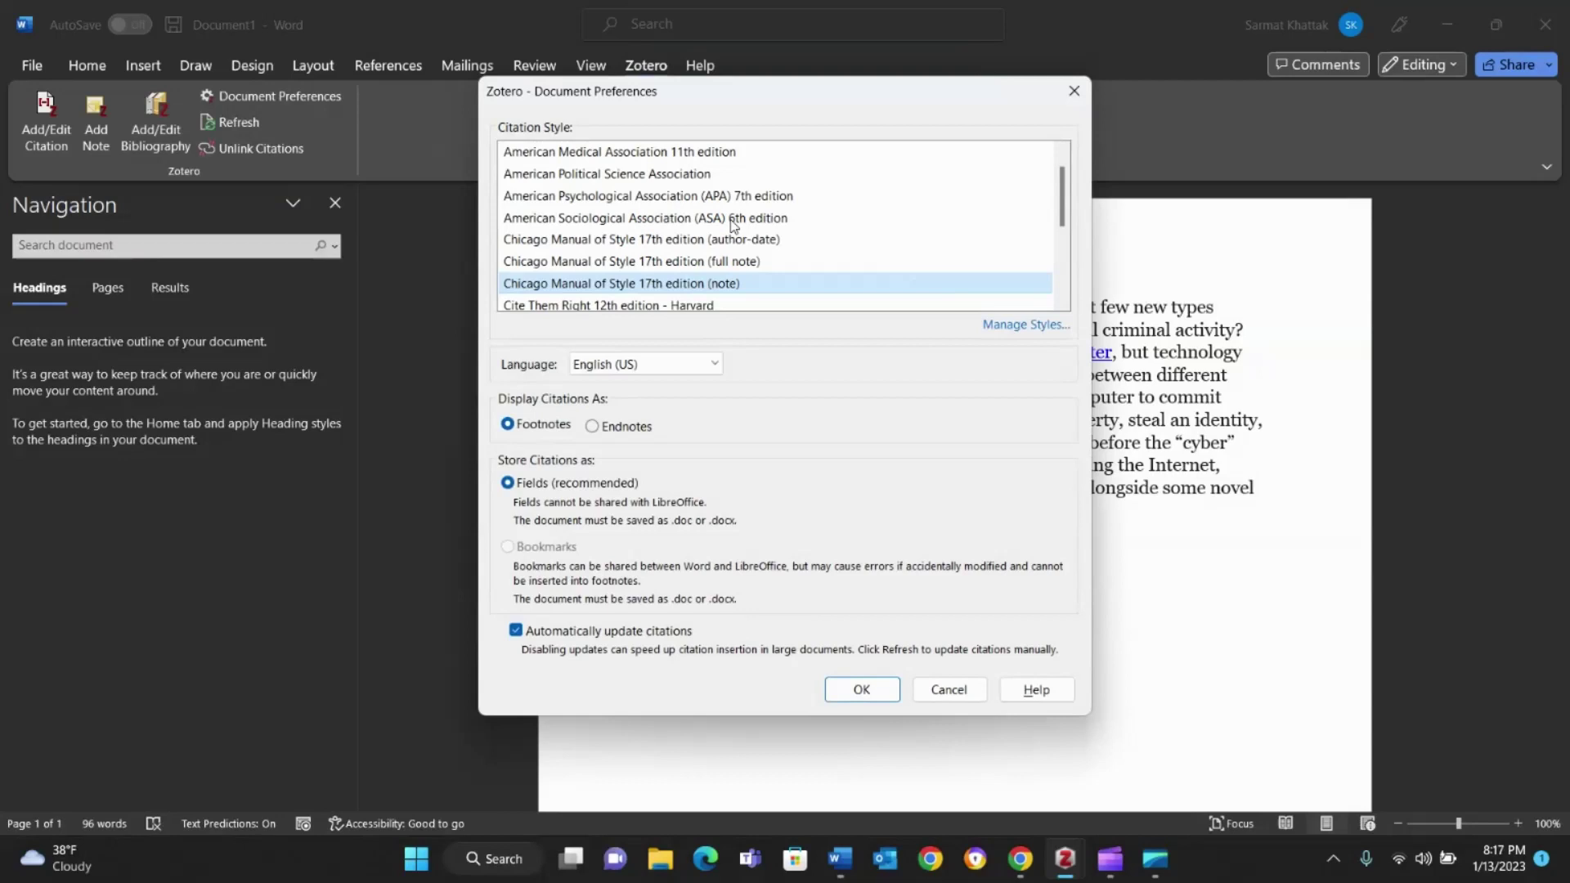
left_click_drag(1062, 190, 1061, 179)
scroll(1053, 162, "up", 1)
scroll(1042, 162, "down", 1)
left_click_drag(1062, 199, 1064, 246)
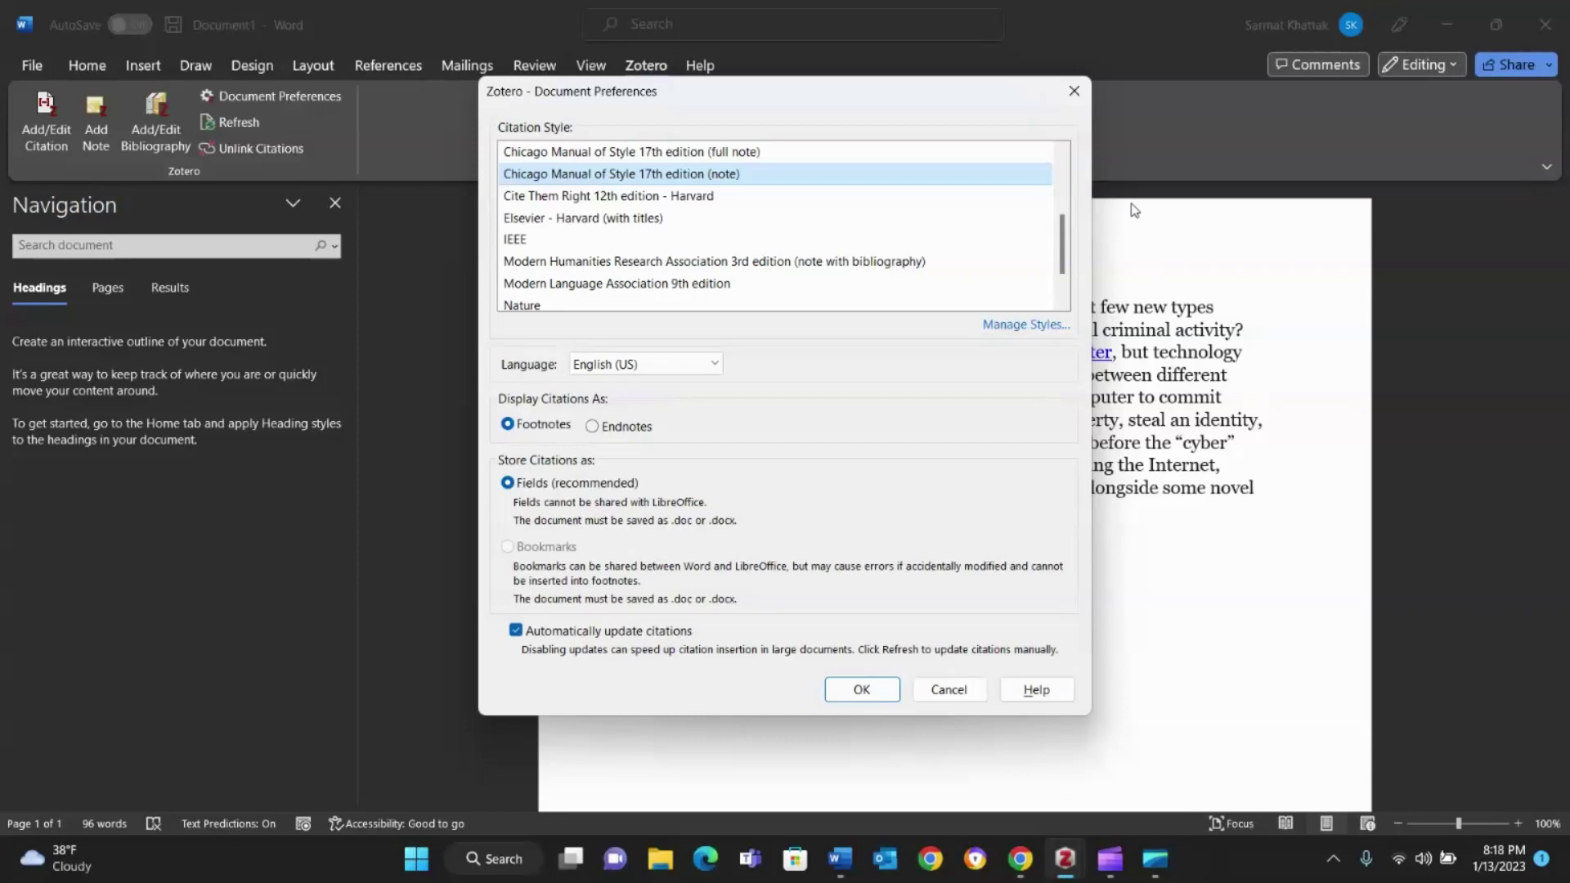
left_click_drag(1063, 243, 1059, 164)
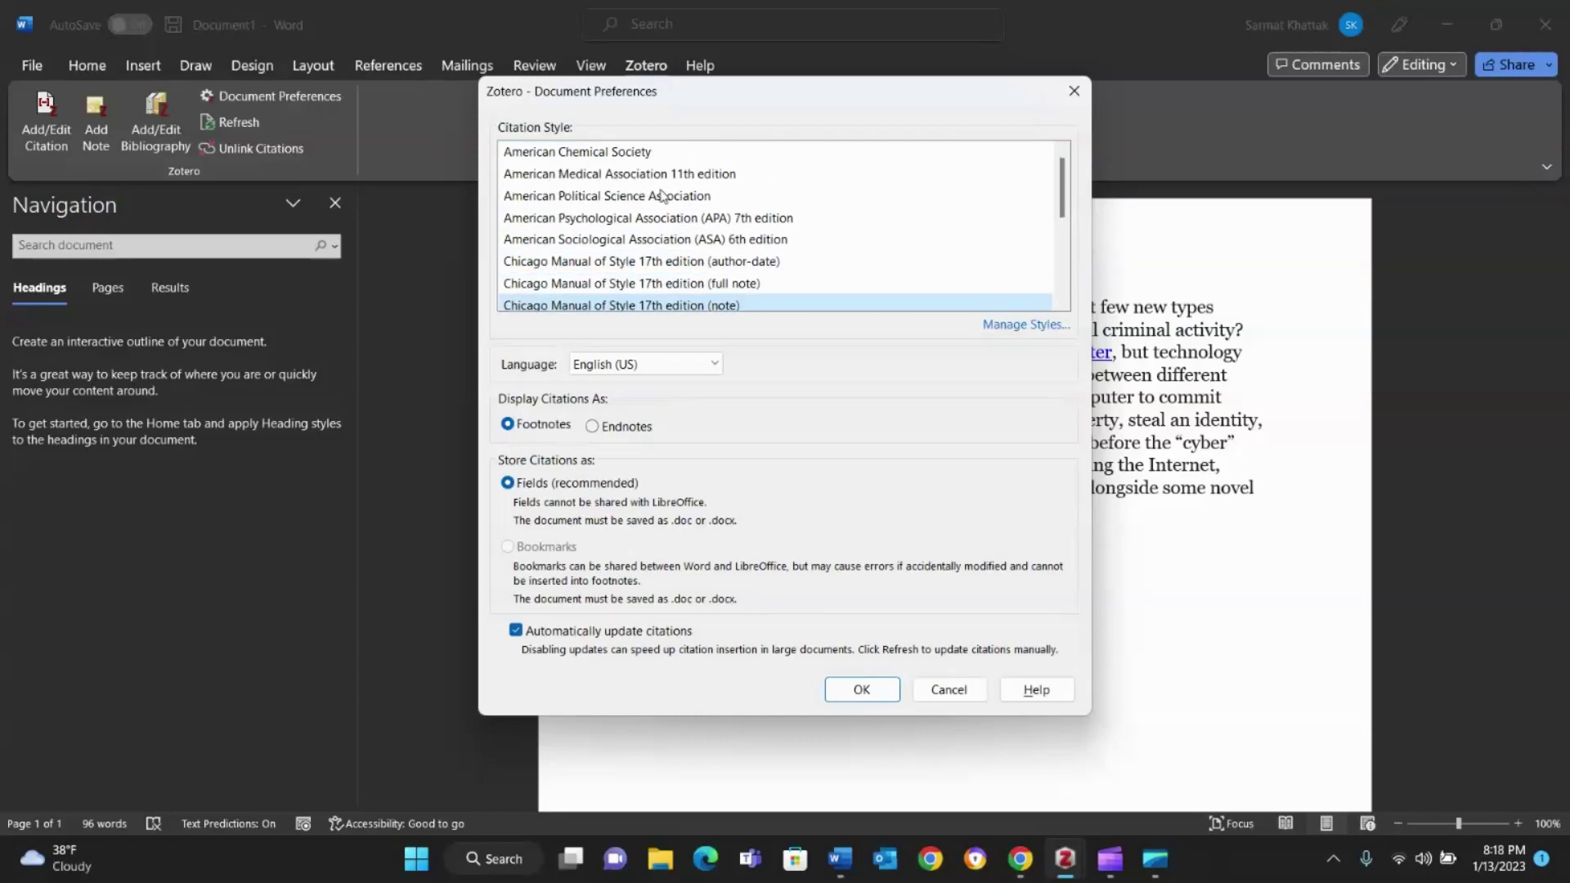
left_click(661, 220)
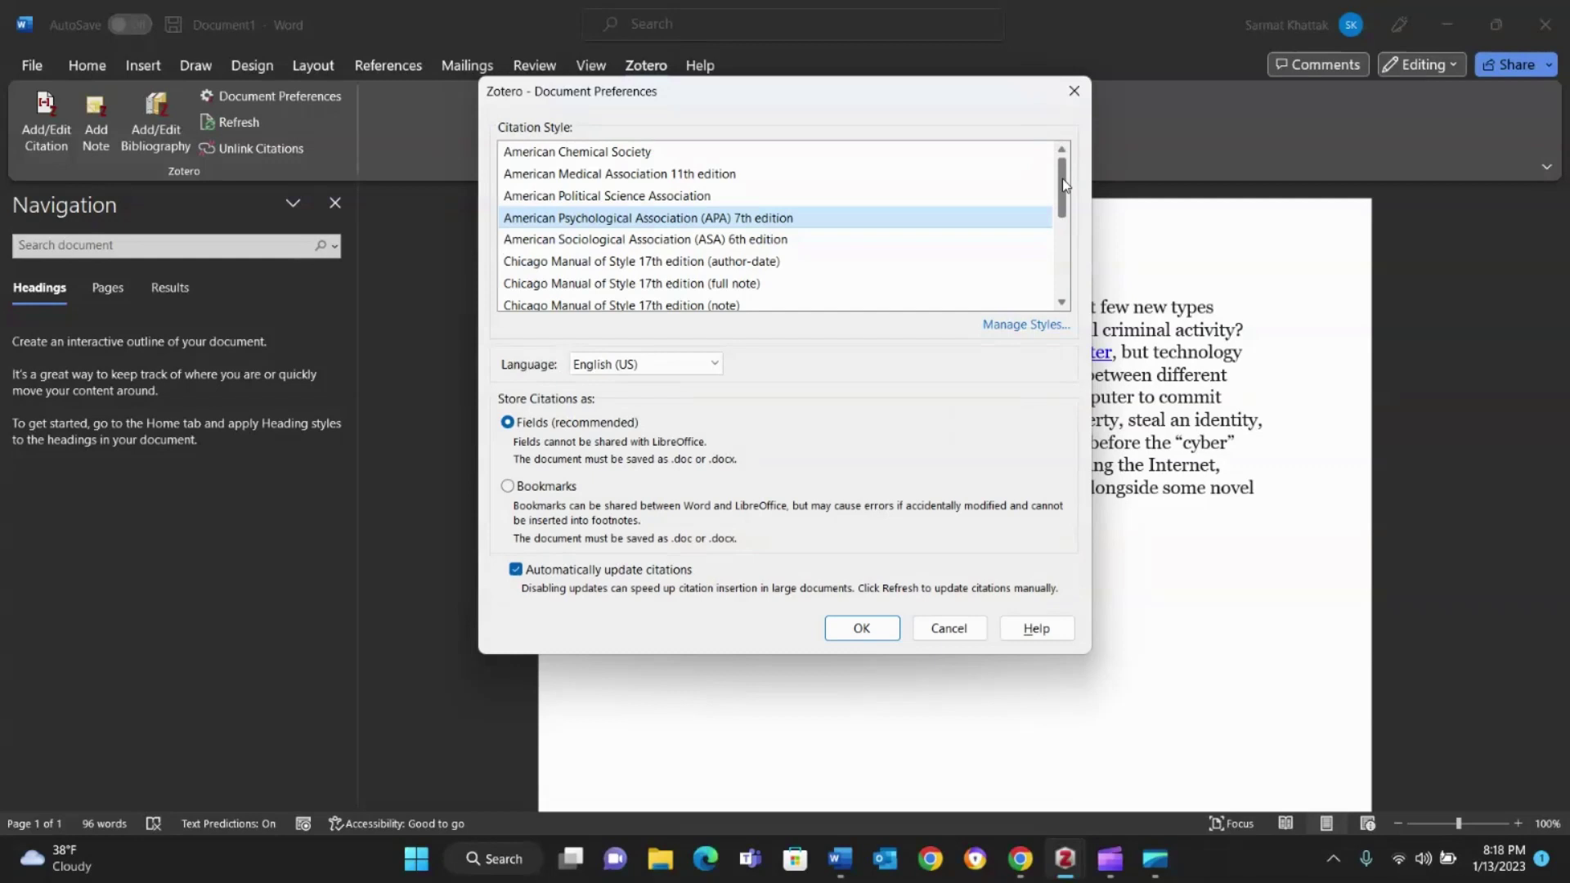
left_click_drag(1065, 184, 1059, 258)
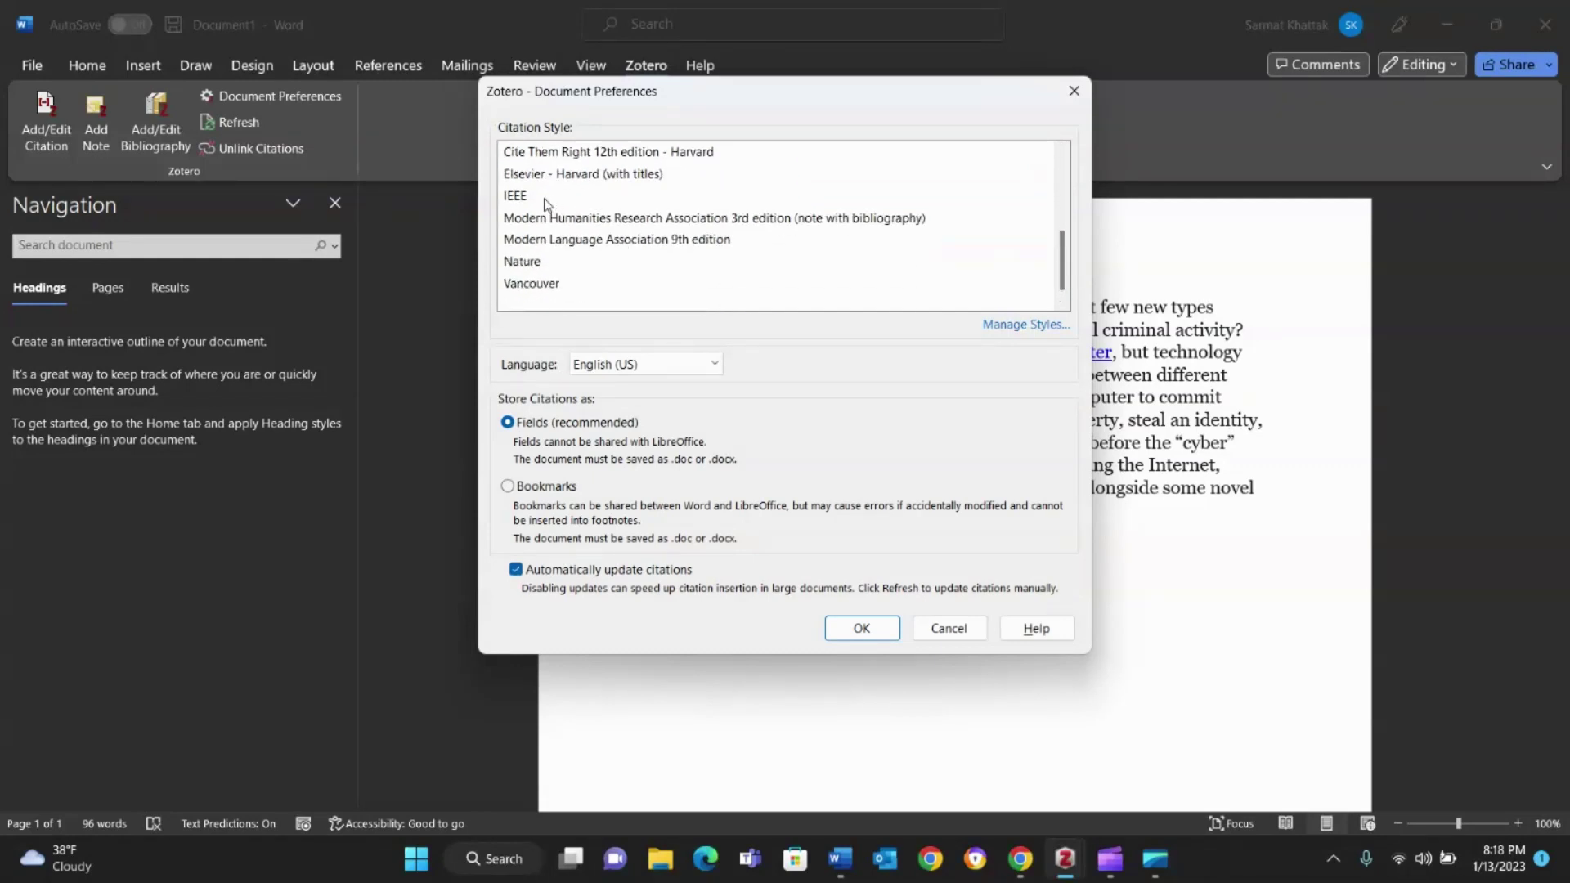
left_click_drag(1063, 268, 1063, 192)
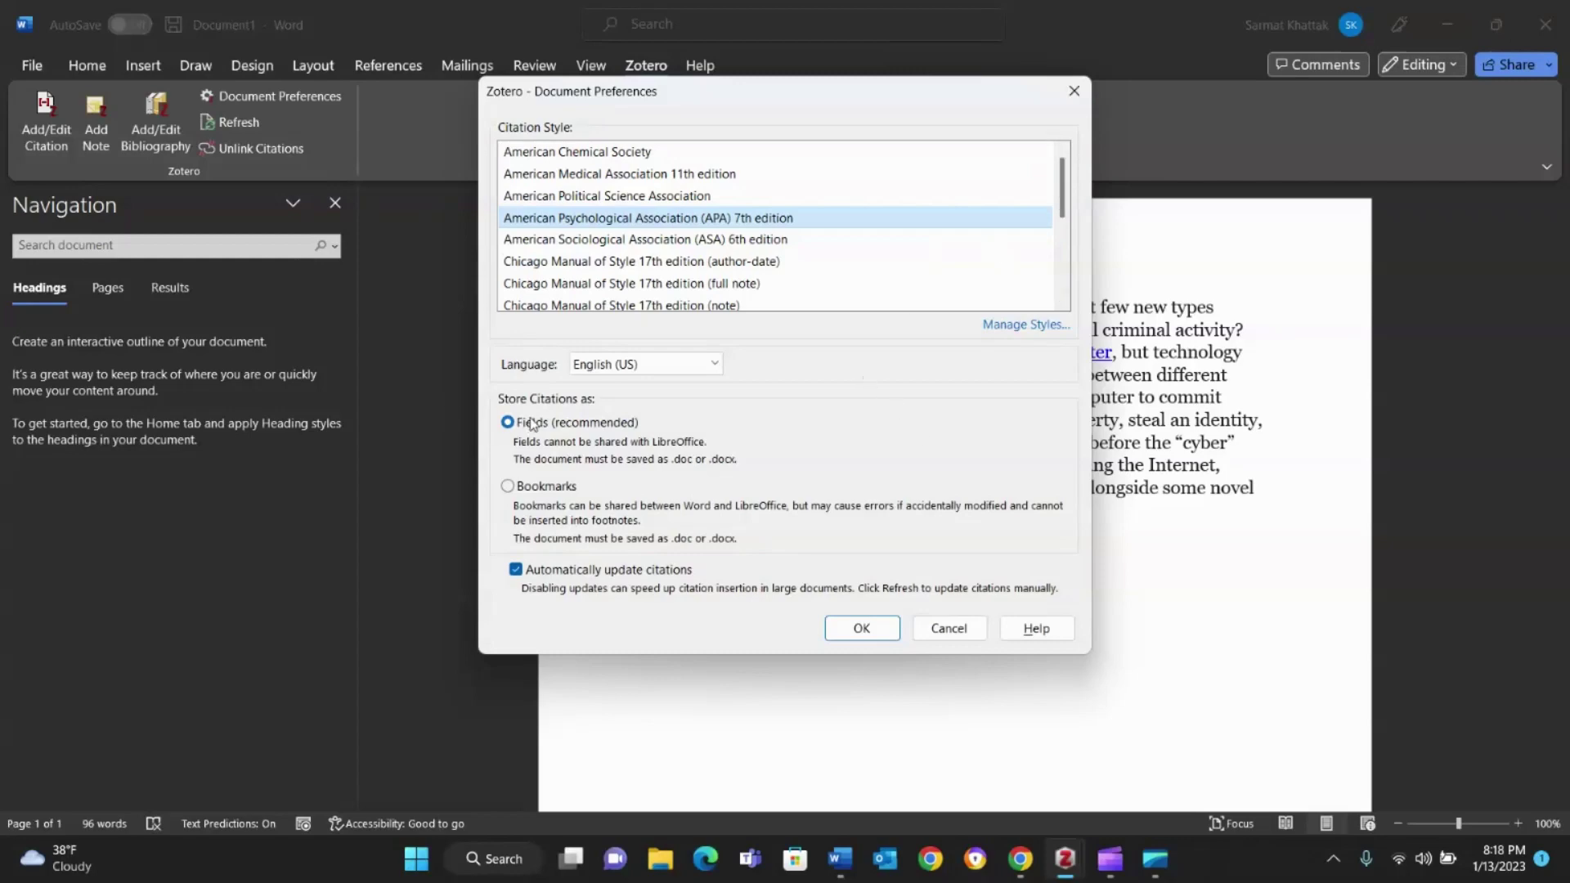
left_click(855, 631)
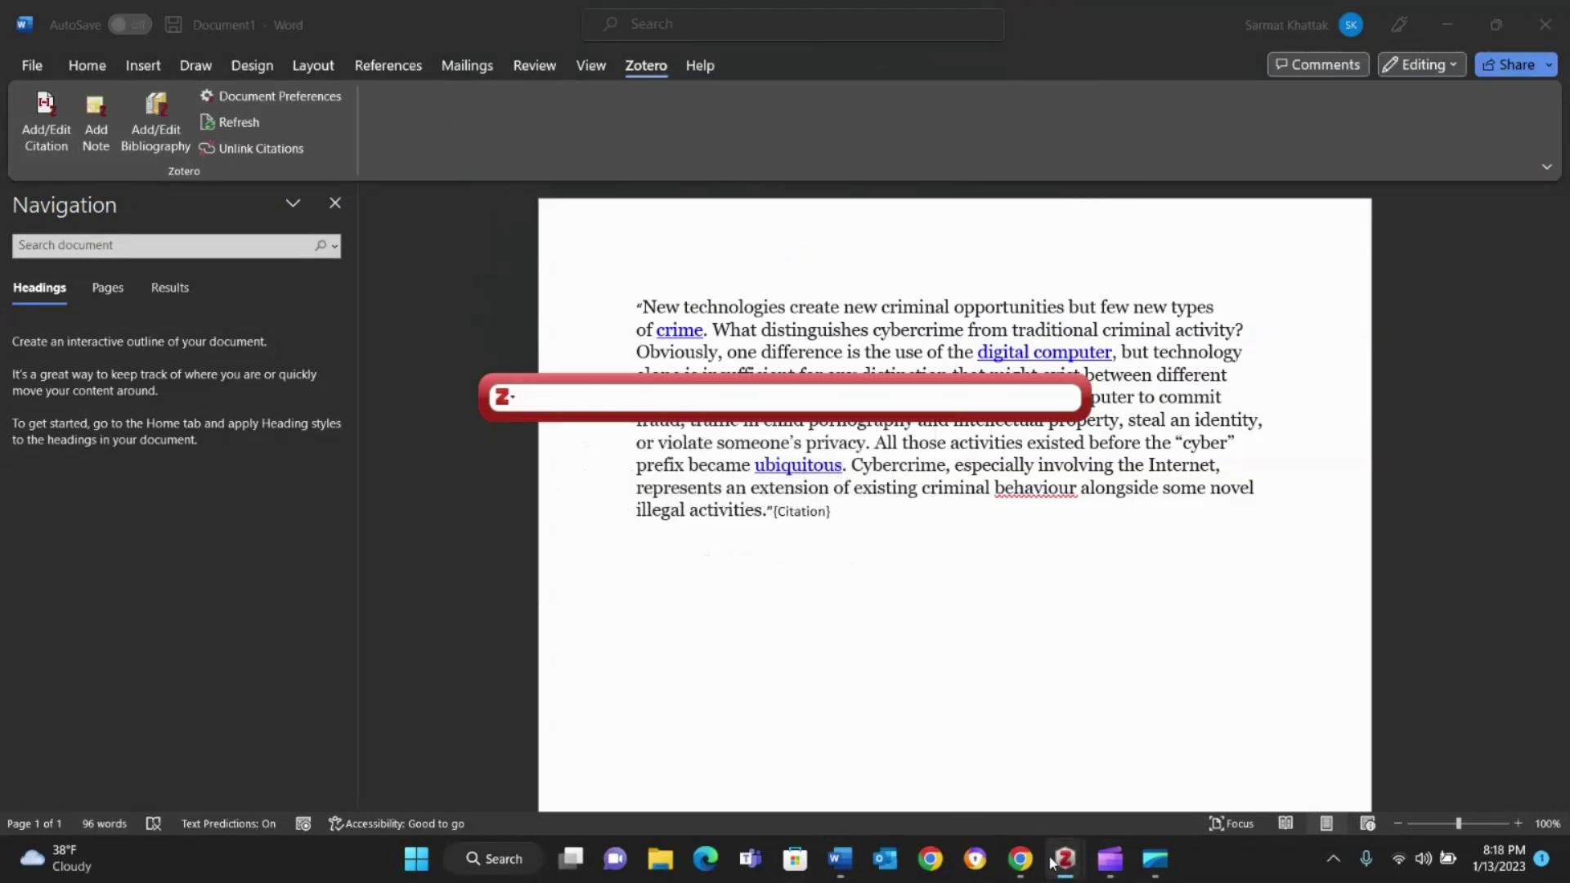
mouse_move(1062, 863)
mouse_move(1019, 772)
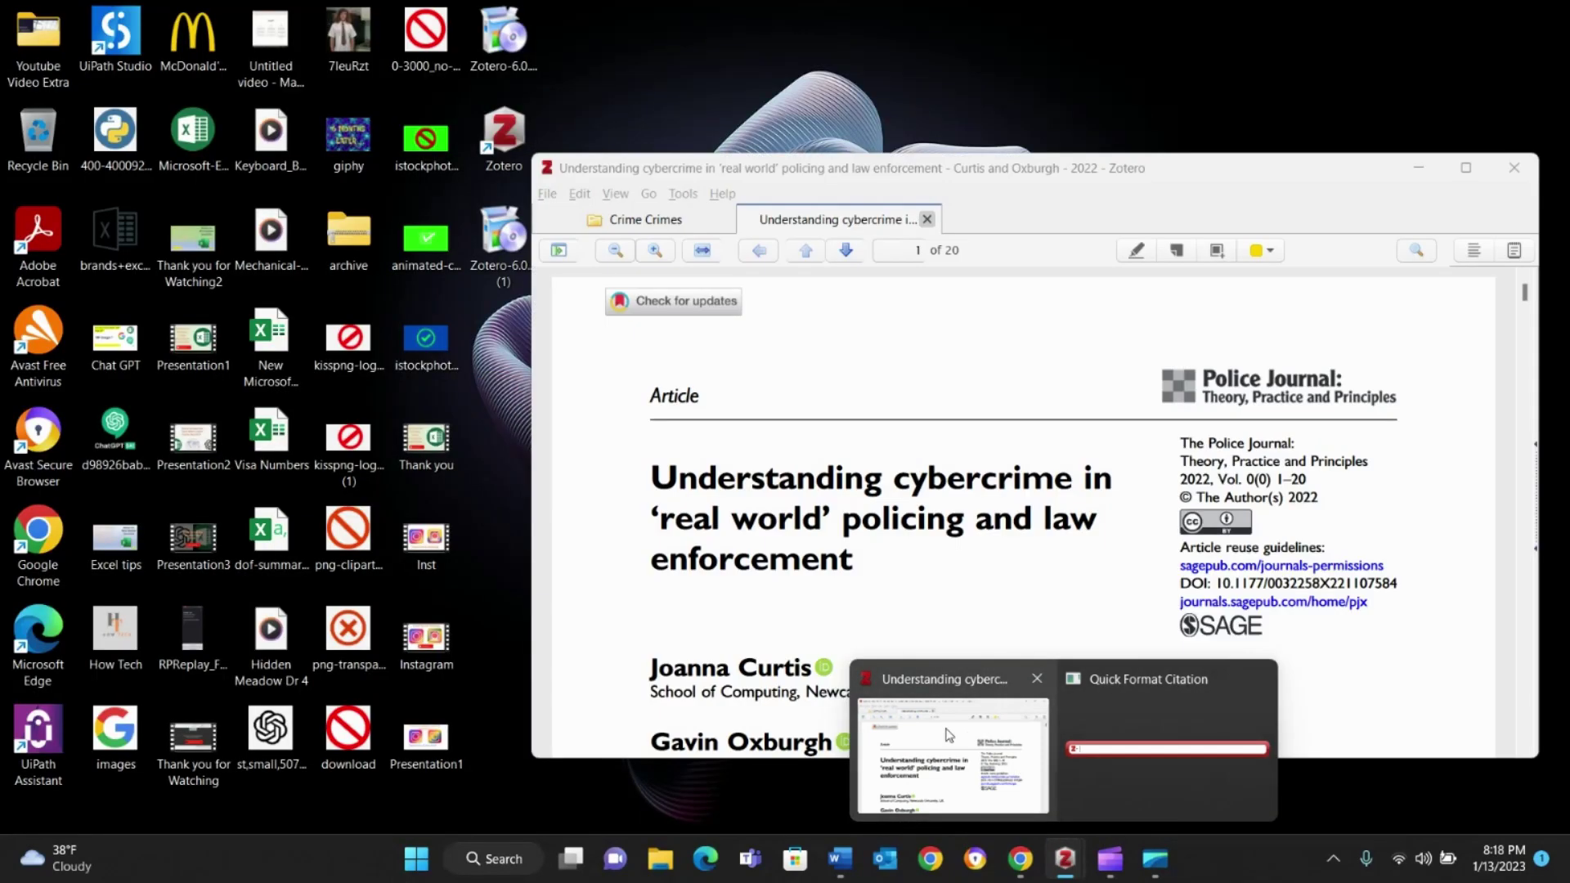
left_click(907, 672)
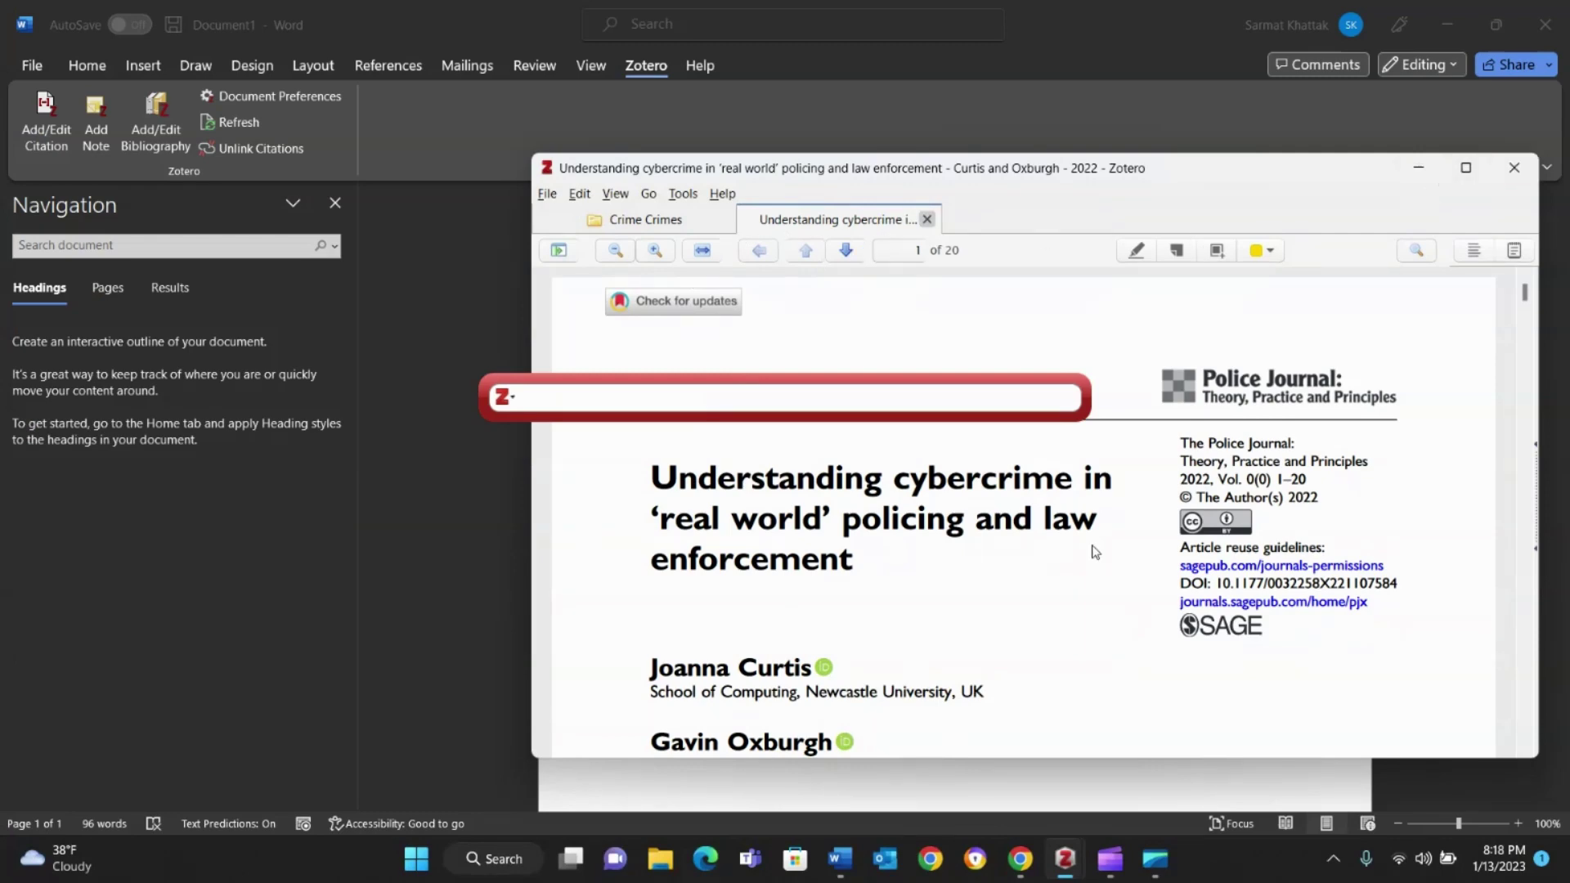
left_click(947, 763)
mouse_move(1049, 863)
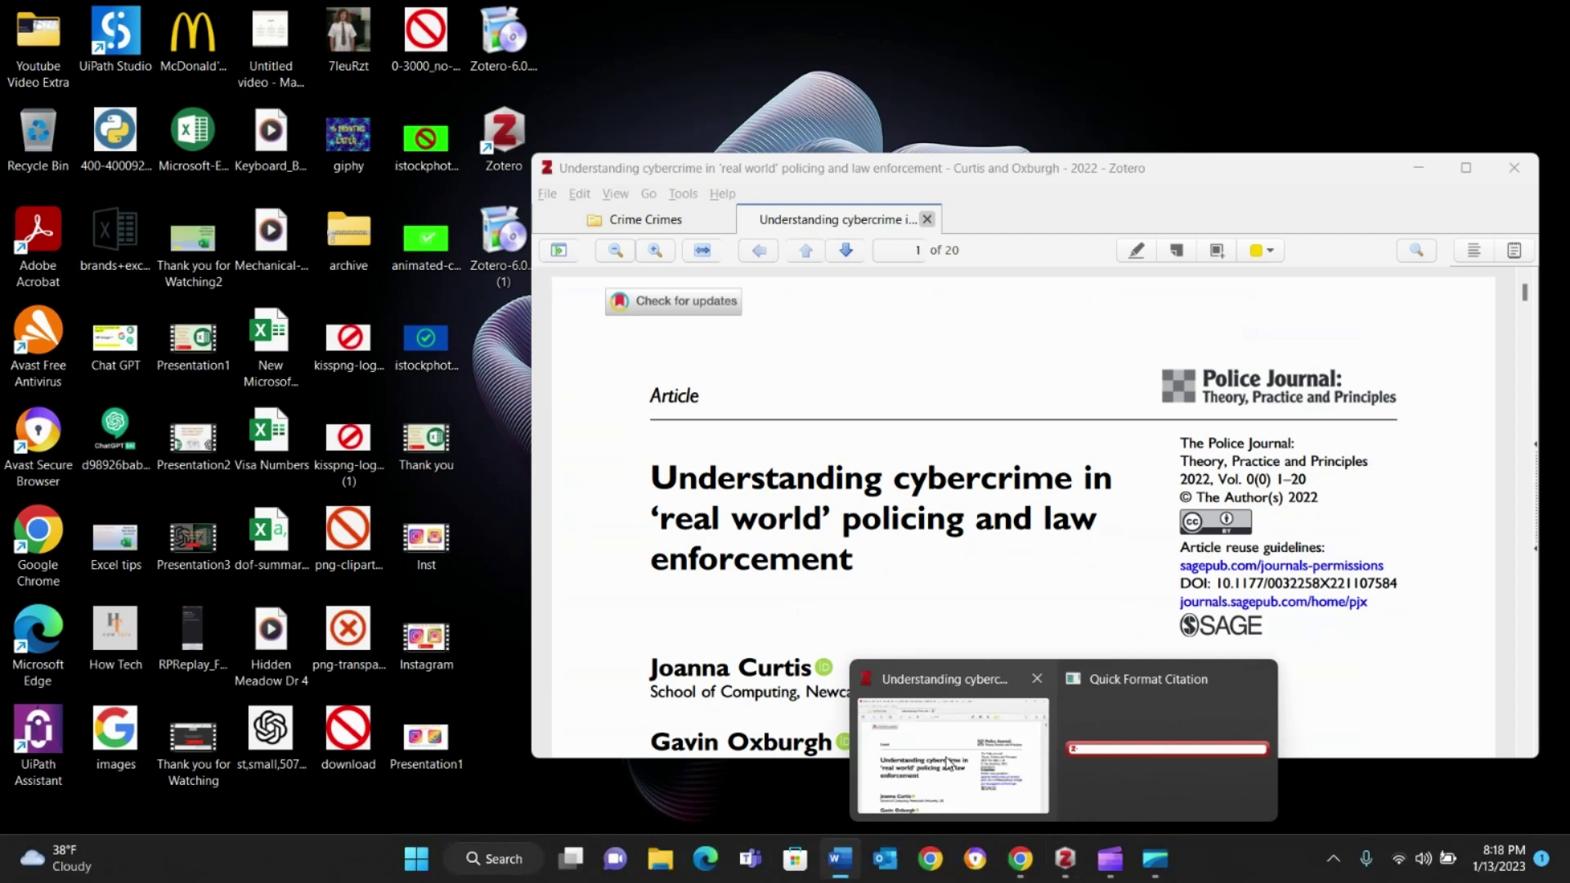
left_click(949, 764)
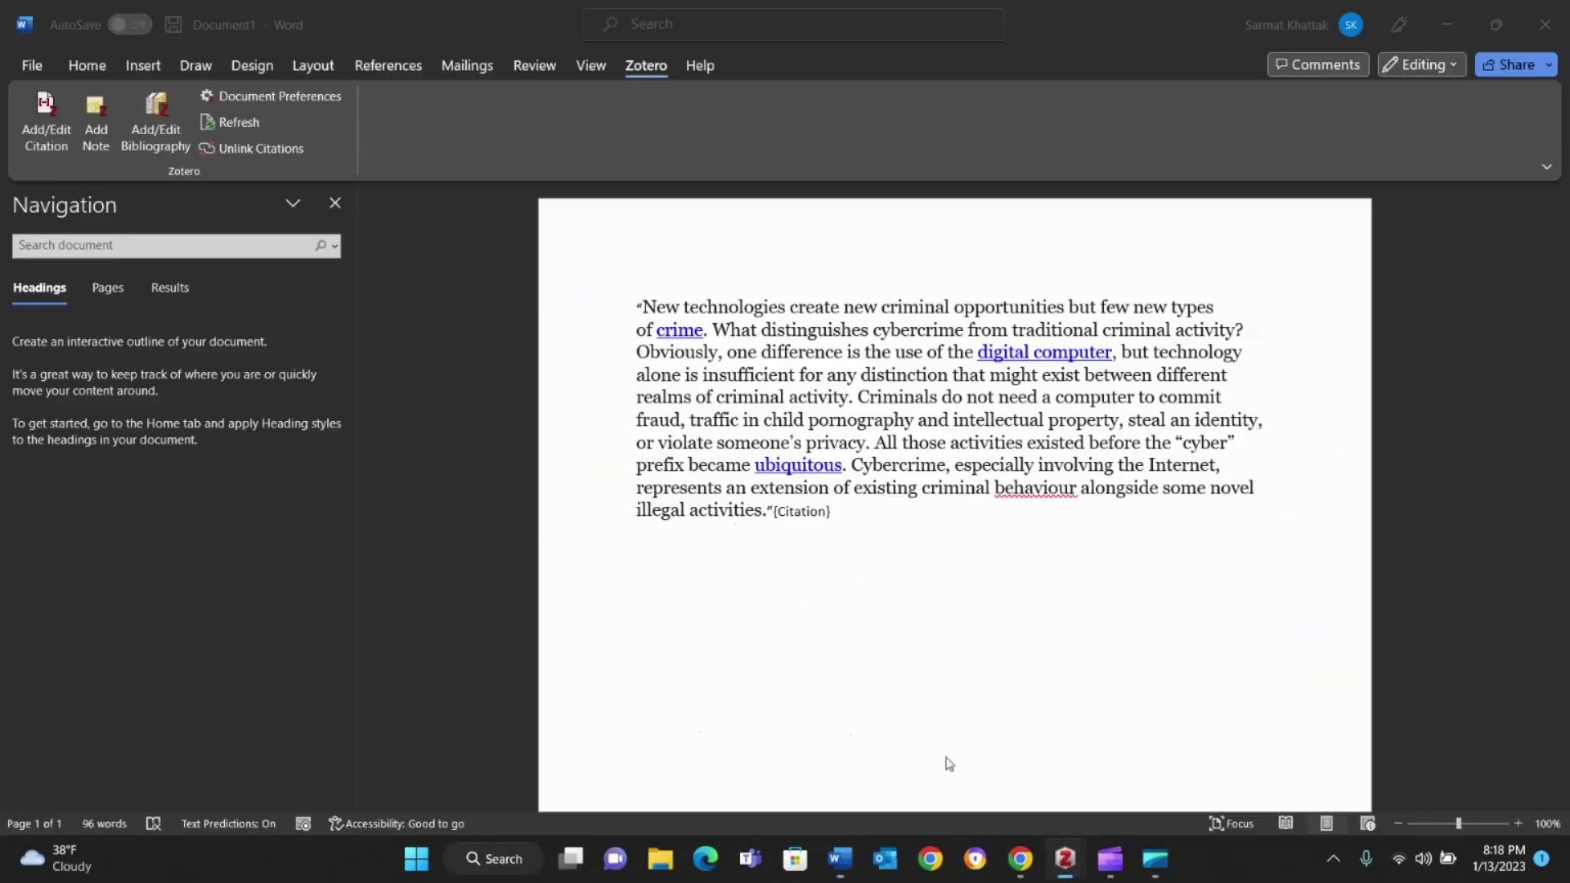
mouse_move(1063, 851)
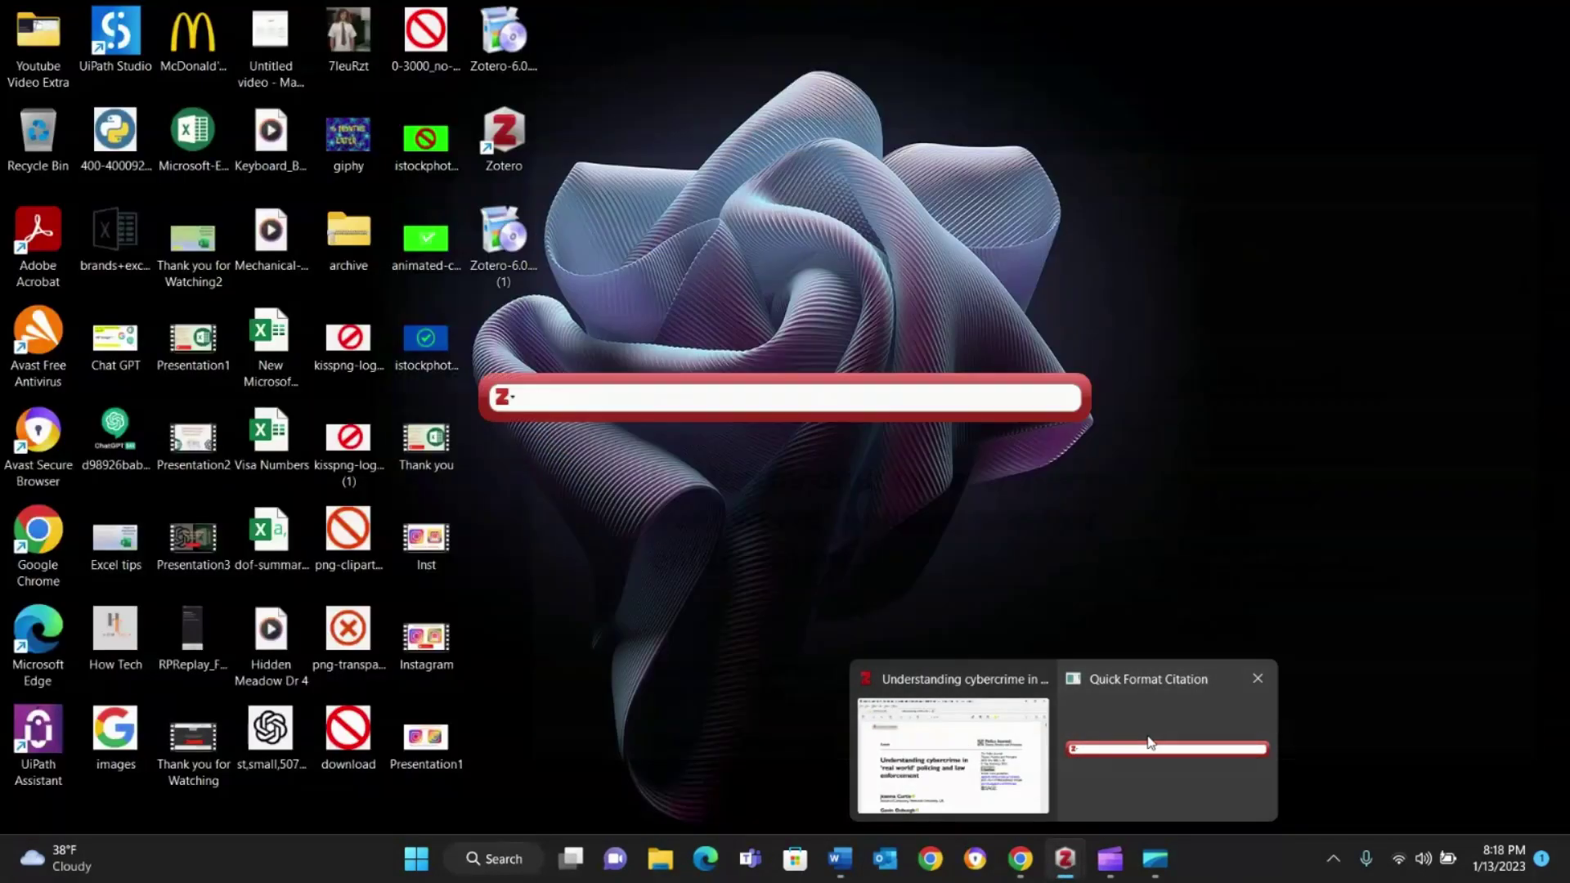
- Search the citation bar for "crim", cite "Cybercrime | Definition, Statistics, & Examples | Britannica" after the quote, and add blank lines below it
left_click(1150, 744)
type("cri")
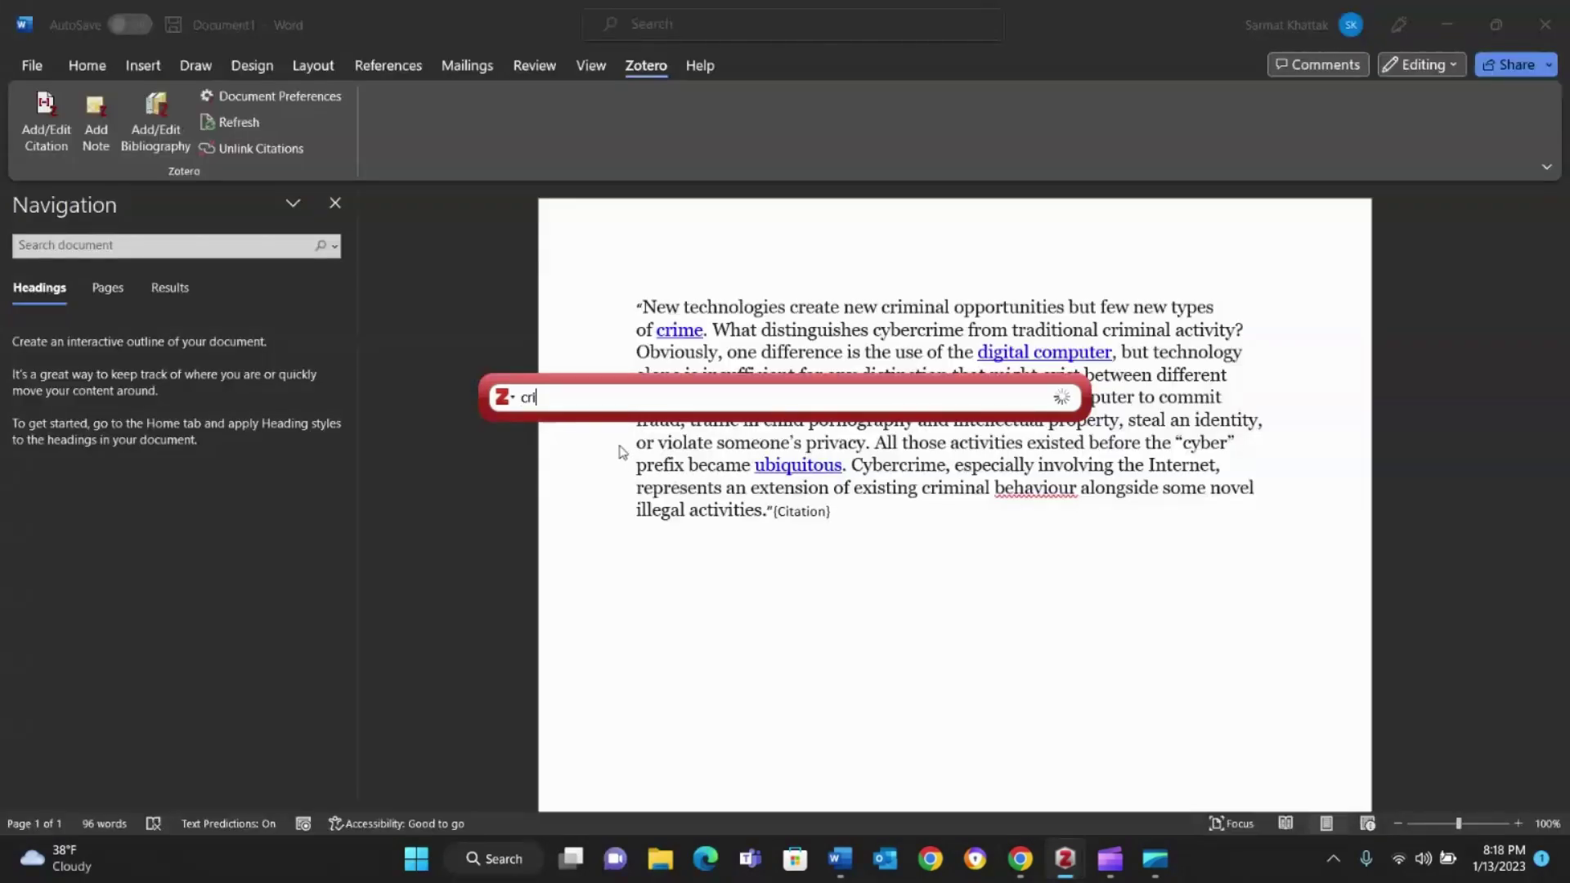
type("m")
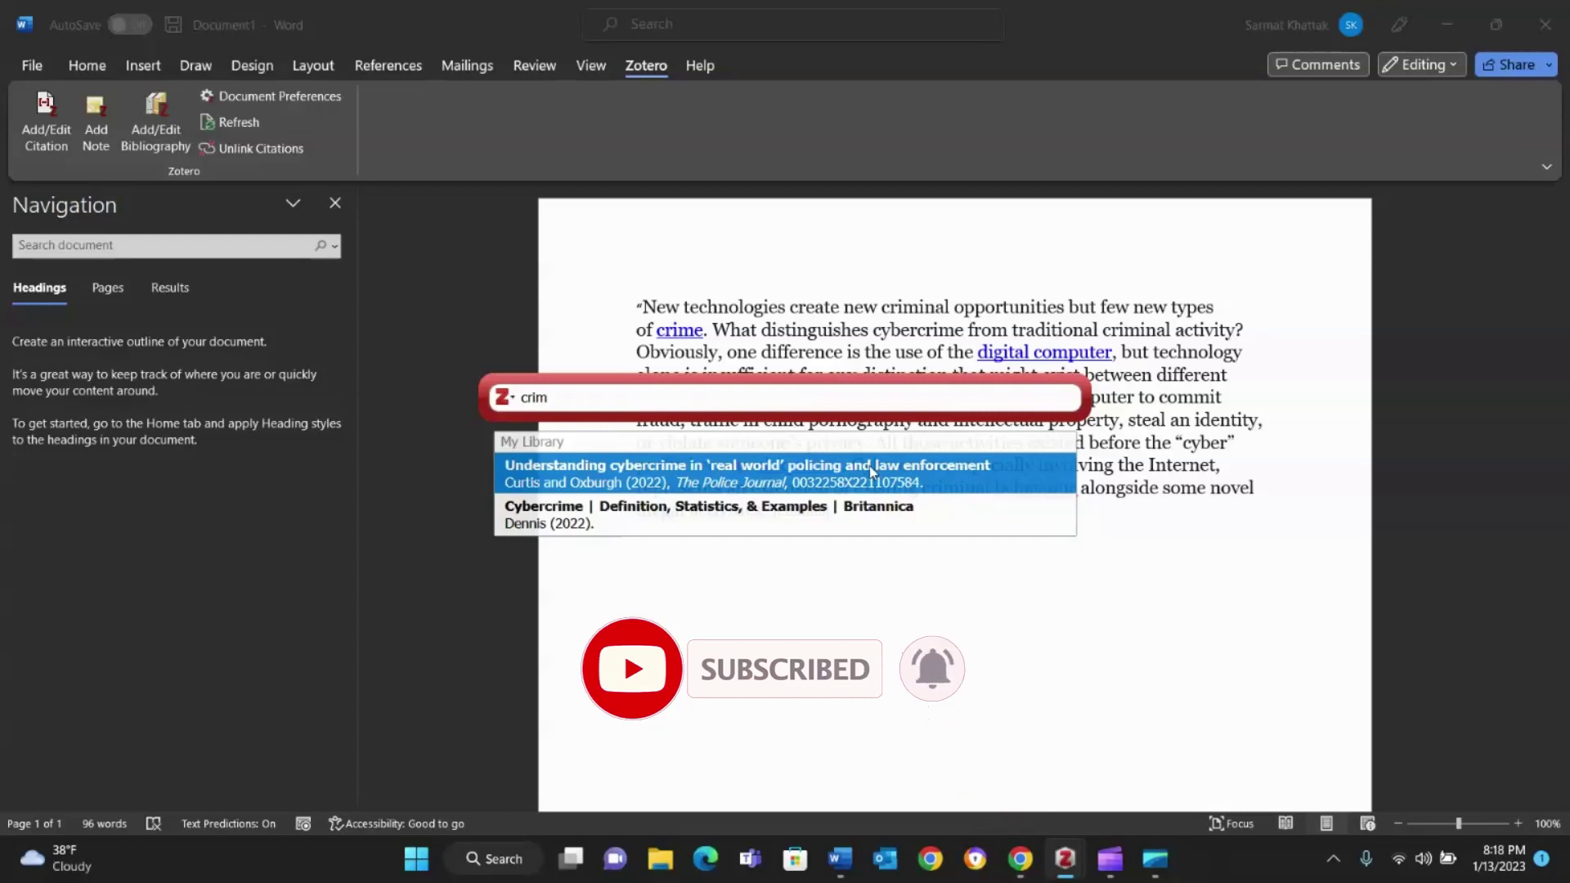
left_click(663, 527)
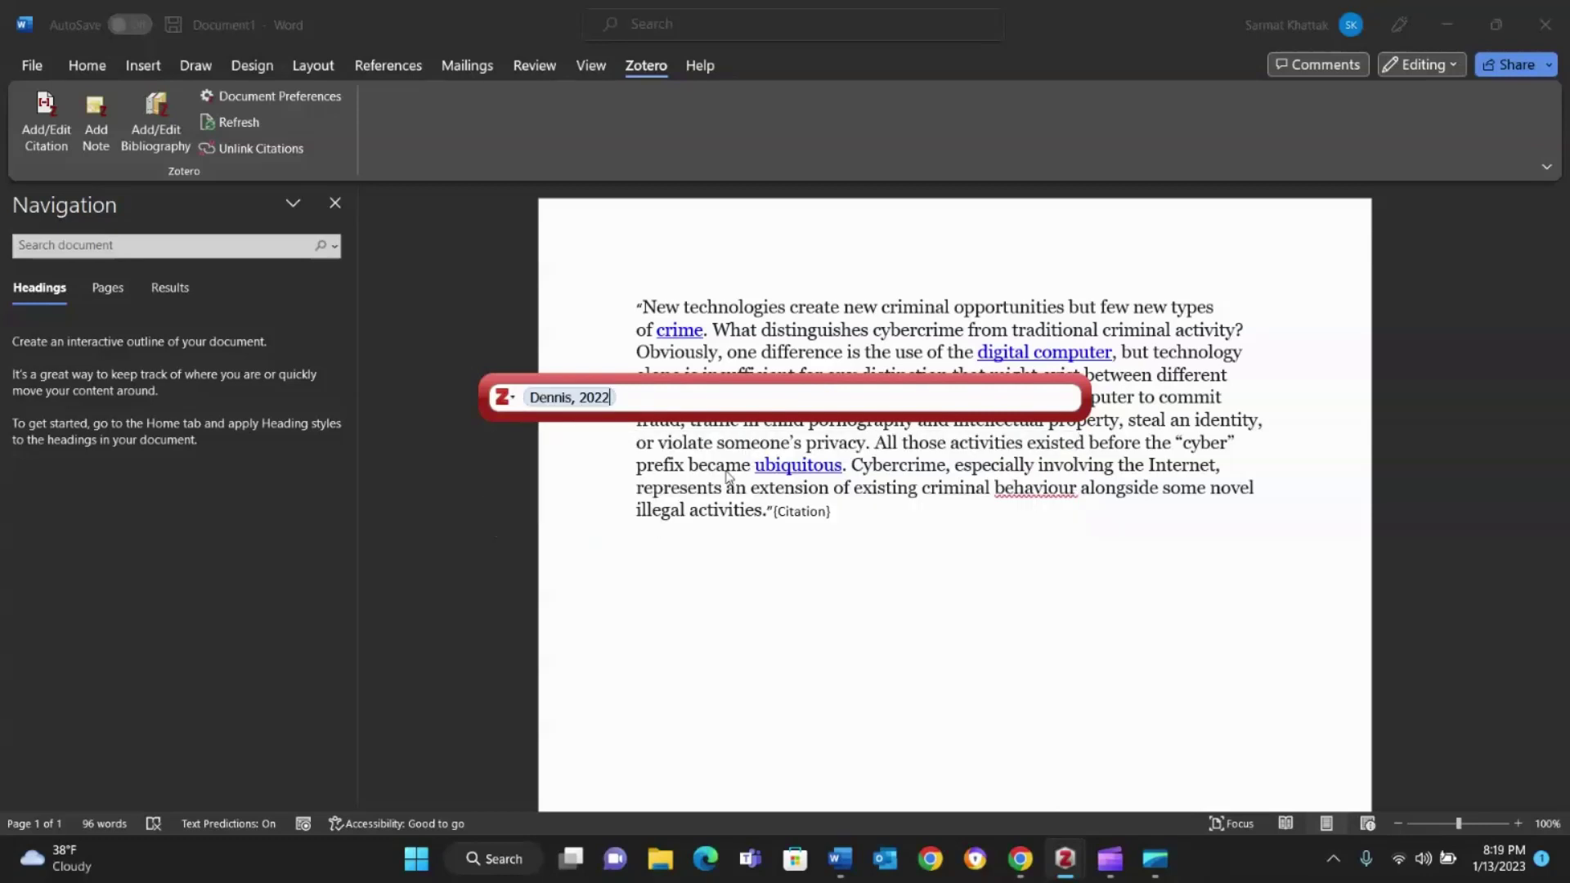
key("Return")
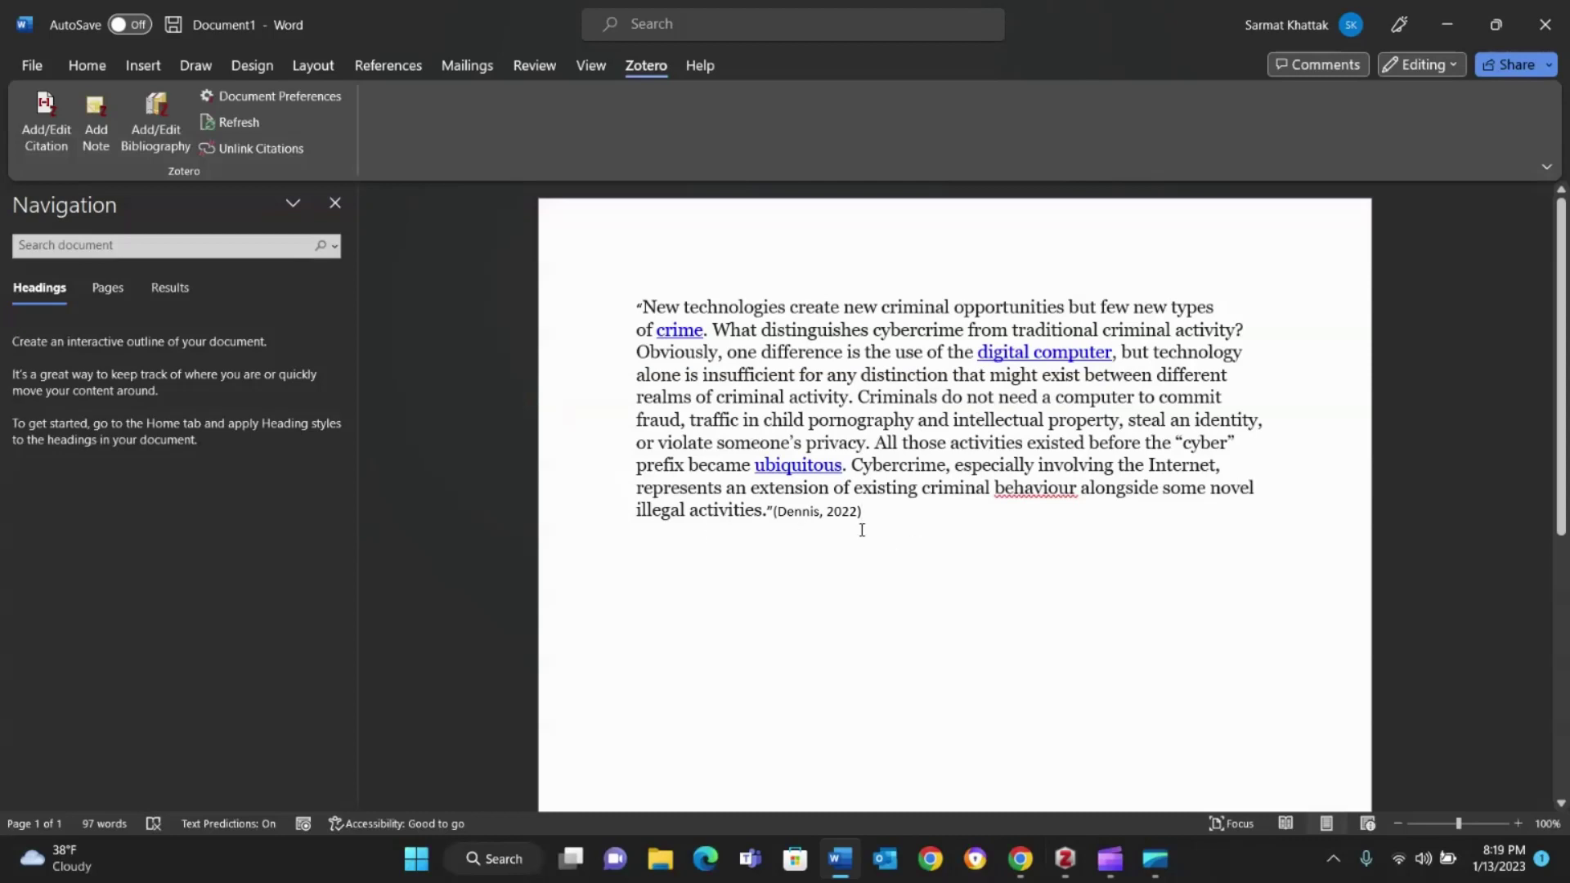
key("Return")
key("Return")
key("Return")
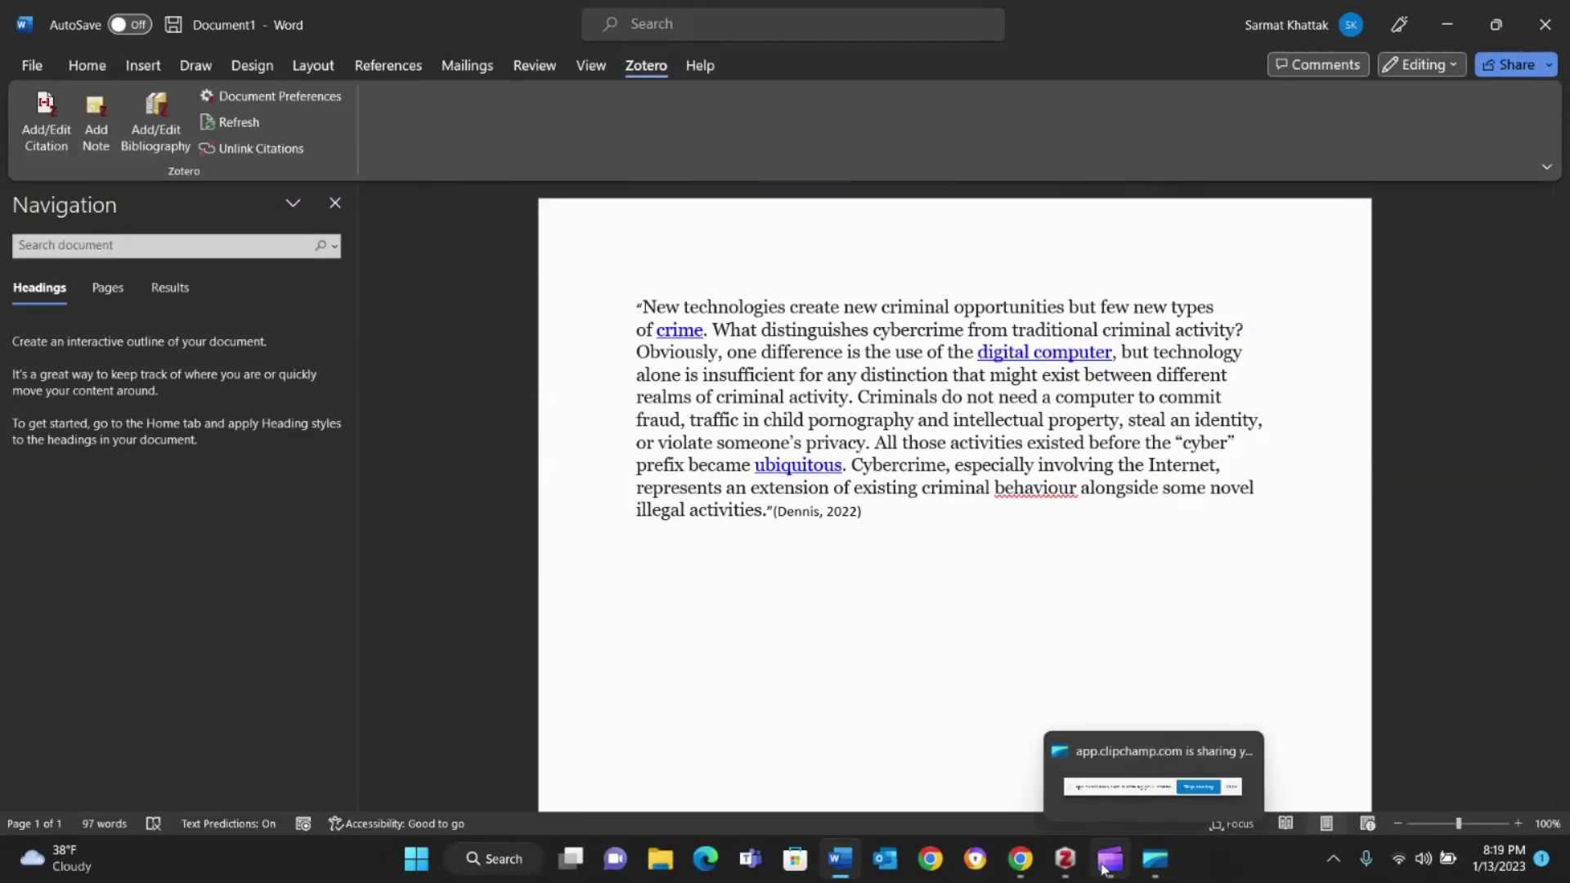
- Switch to the article PDF open in Zotero and copy the first two sentences under "The 'cyber' in cybercrime"
mouse_move(1078, 864)
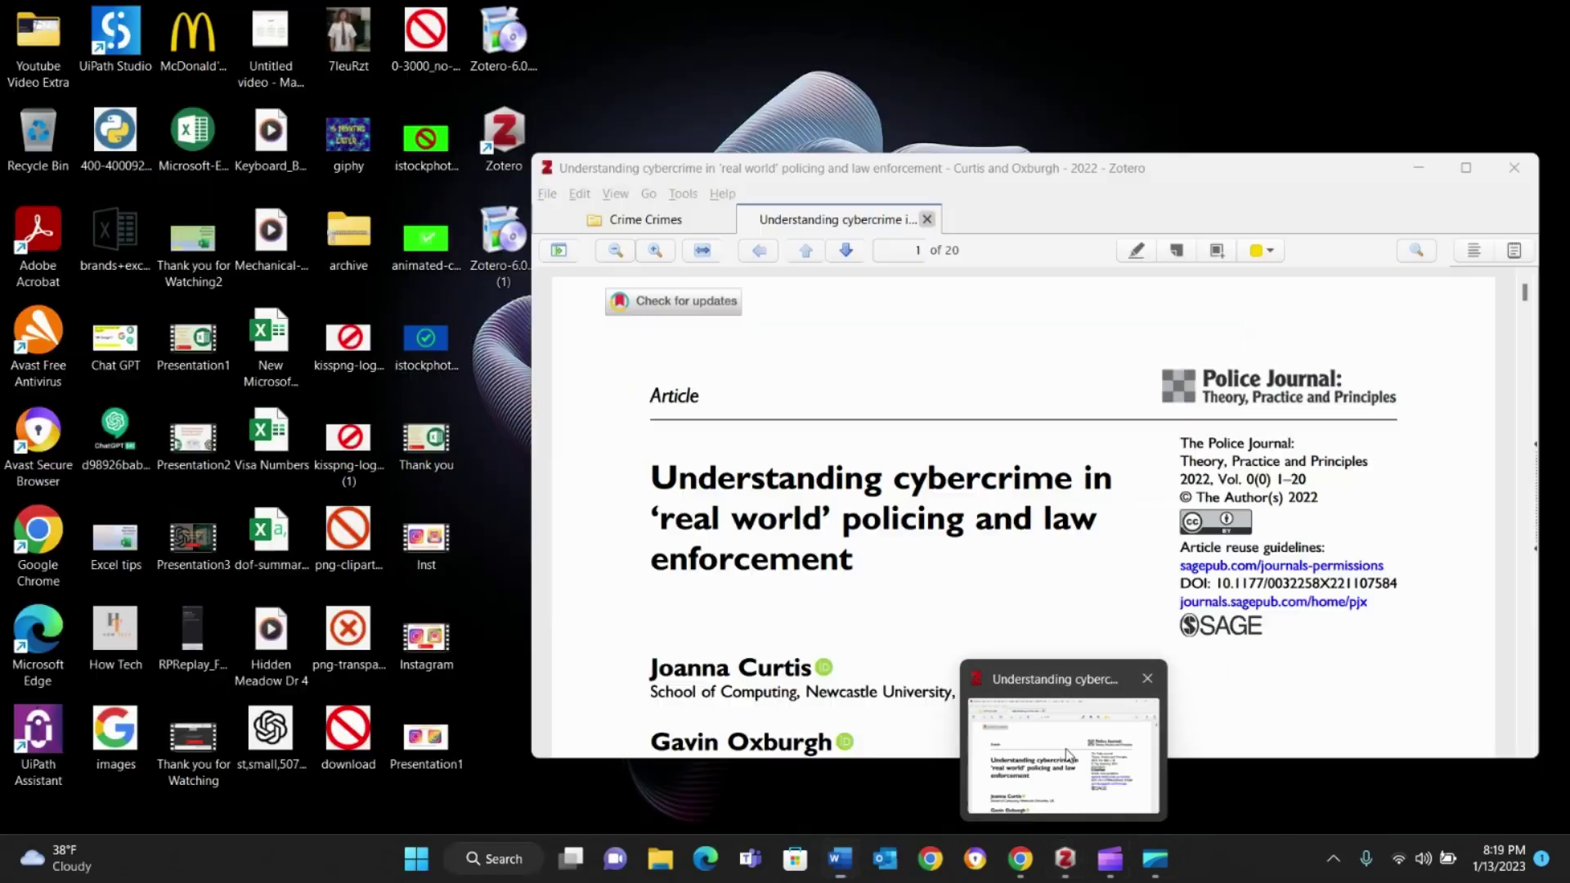
left_click(1081, 810)
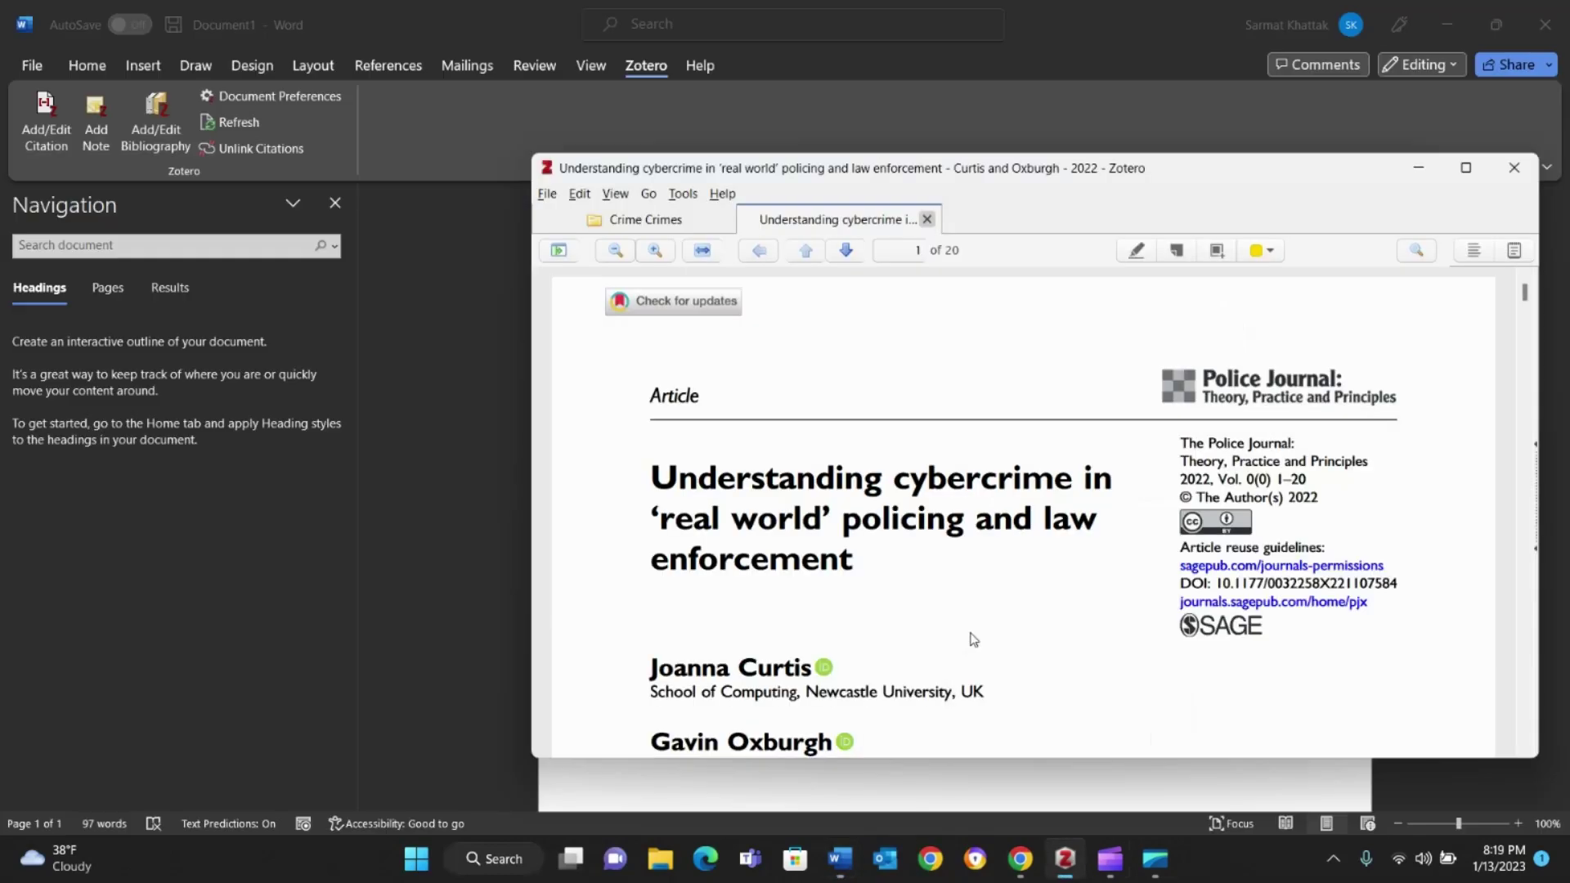
scroll(972, 641, "down", 10)
scroll(971, 642, "up", 10)
scroll(890, 681, "down", 10)
scroll(891, 682, "up", 7)
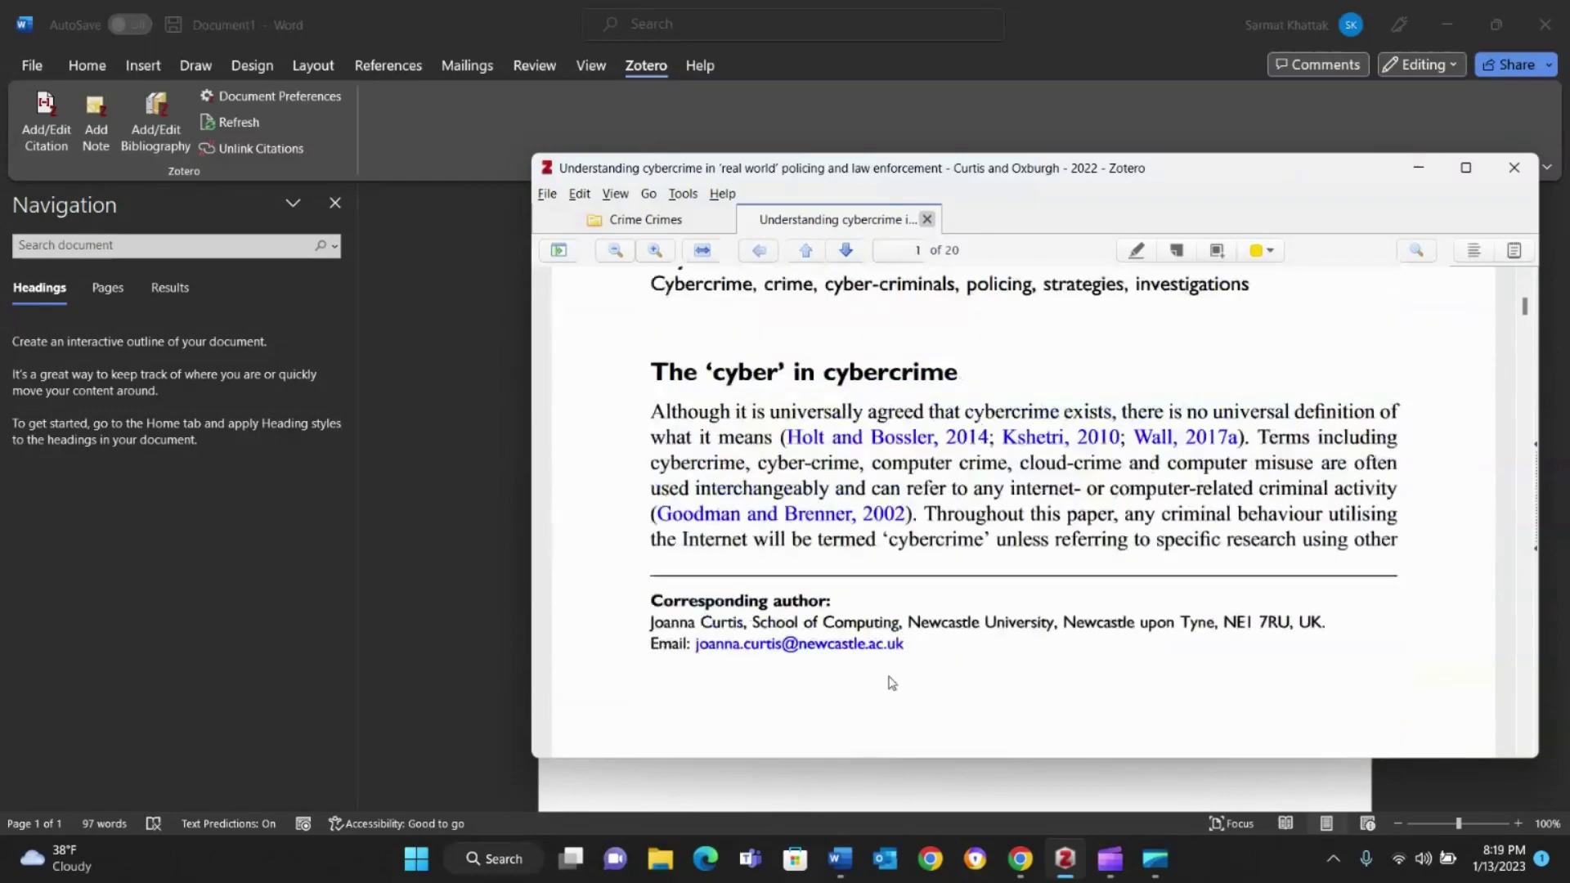
scroll(891, 683, "up", 1)
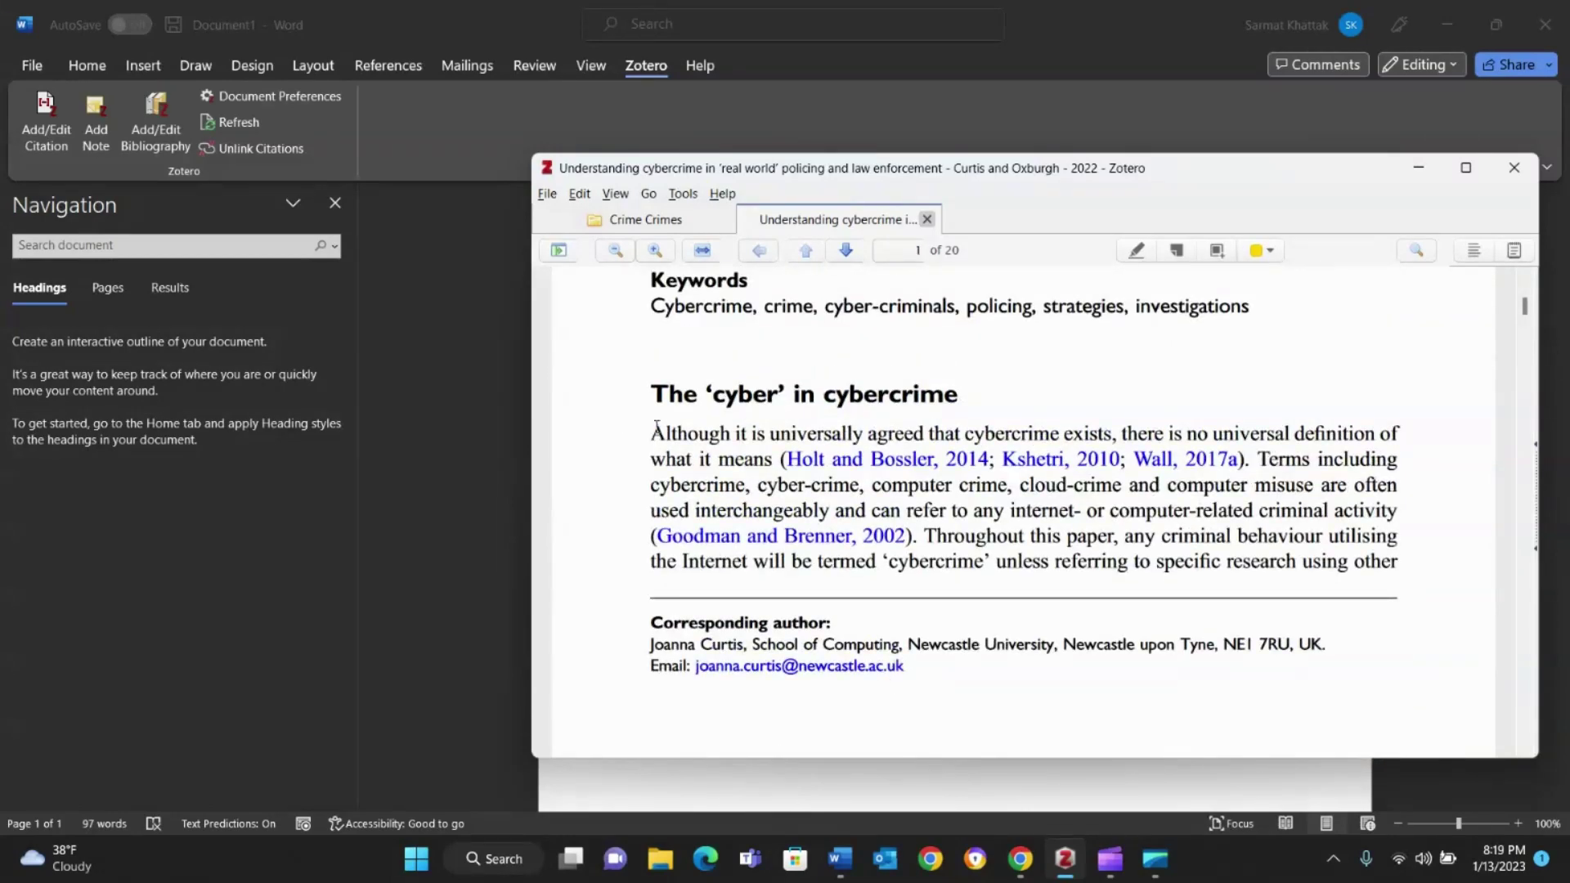
left_click_drag(656, 431, 928, 540)
right_click(895, 508)
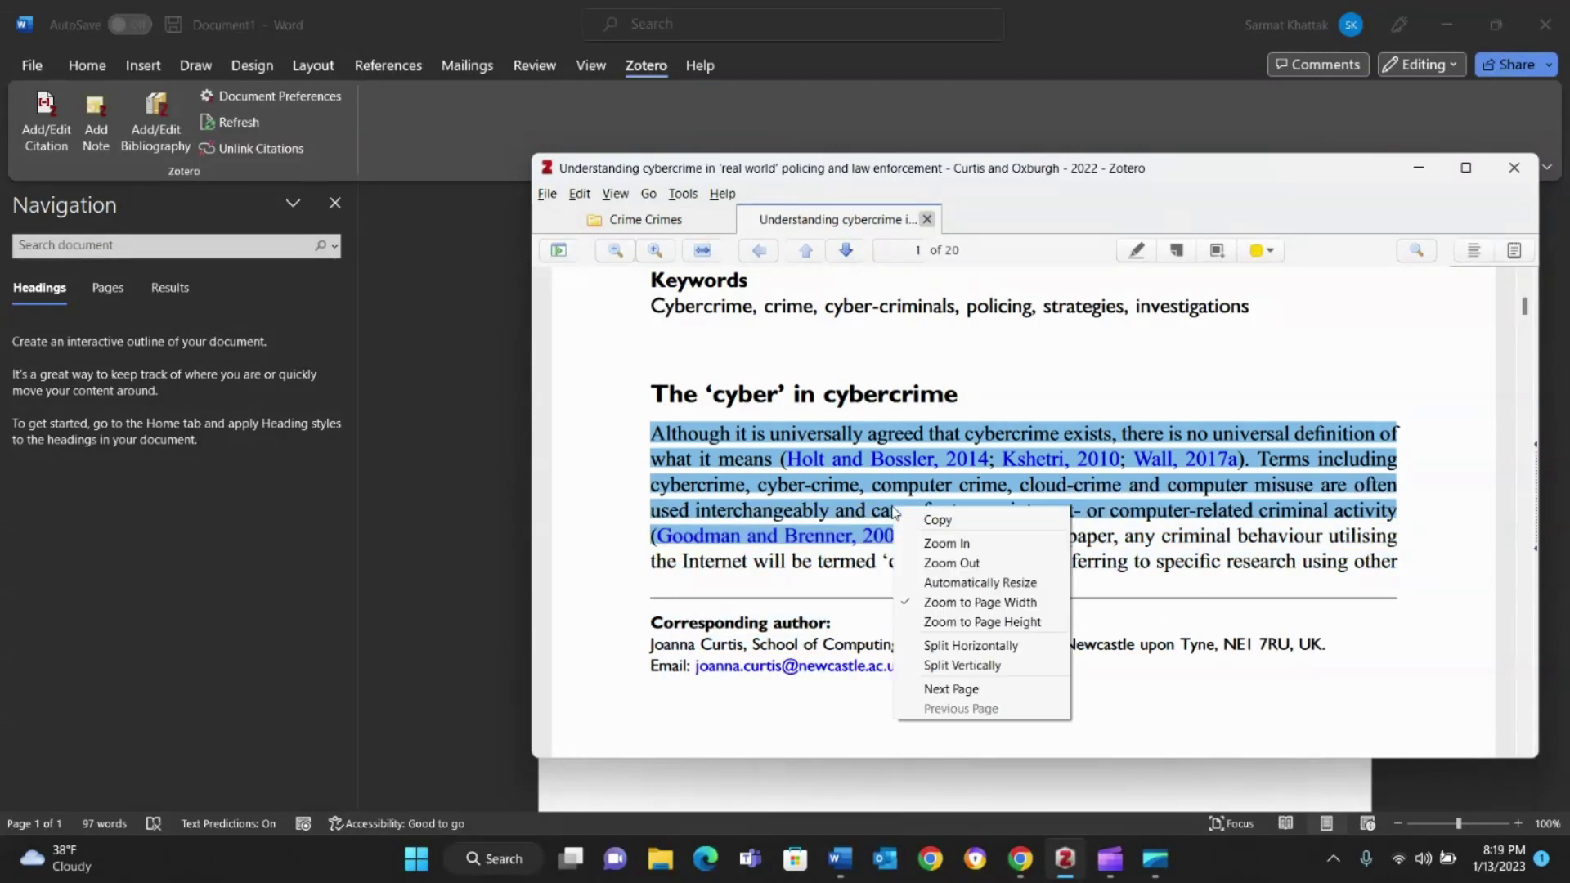
left_click(938, 520)
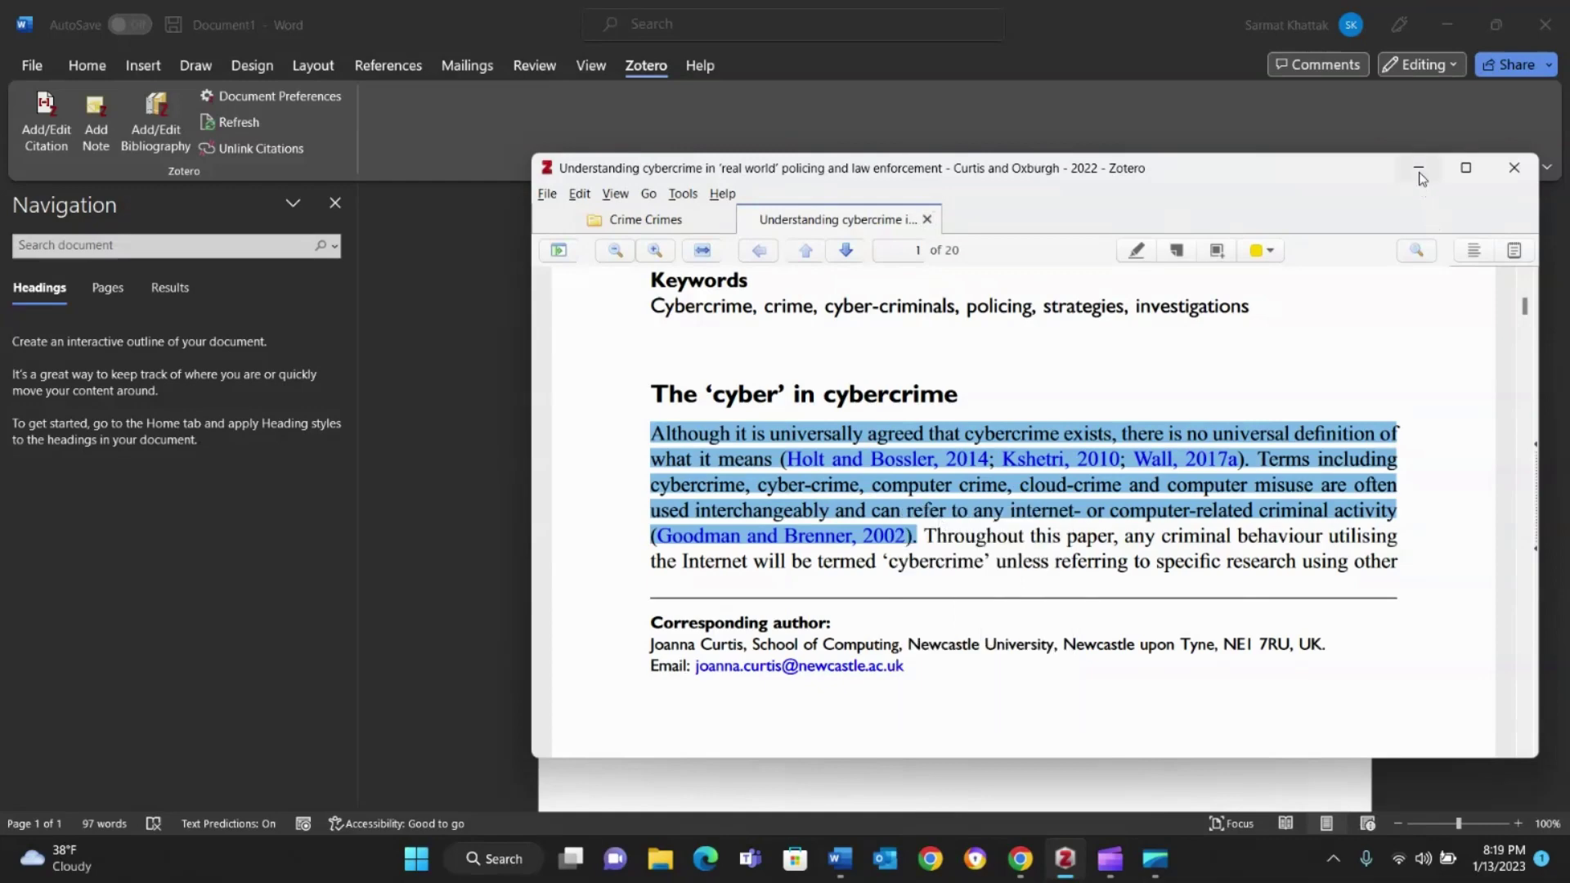
- Return to the Word document and paste the copied sentences between quotation marks below the first quote
left_click(1418, 169)
type("\"")
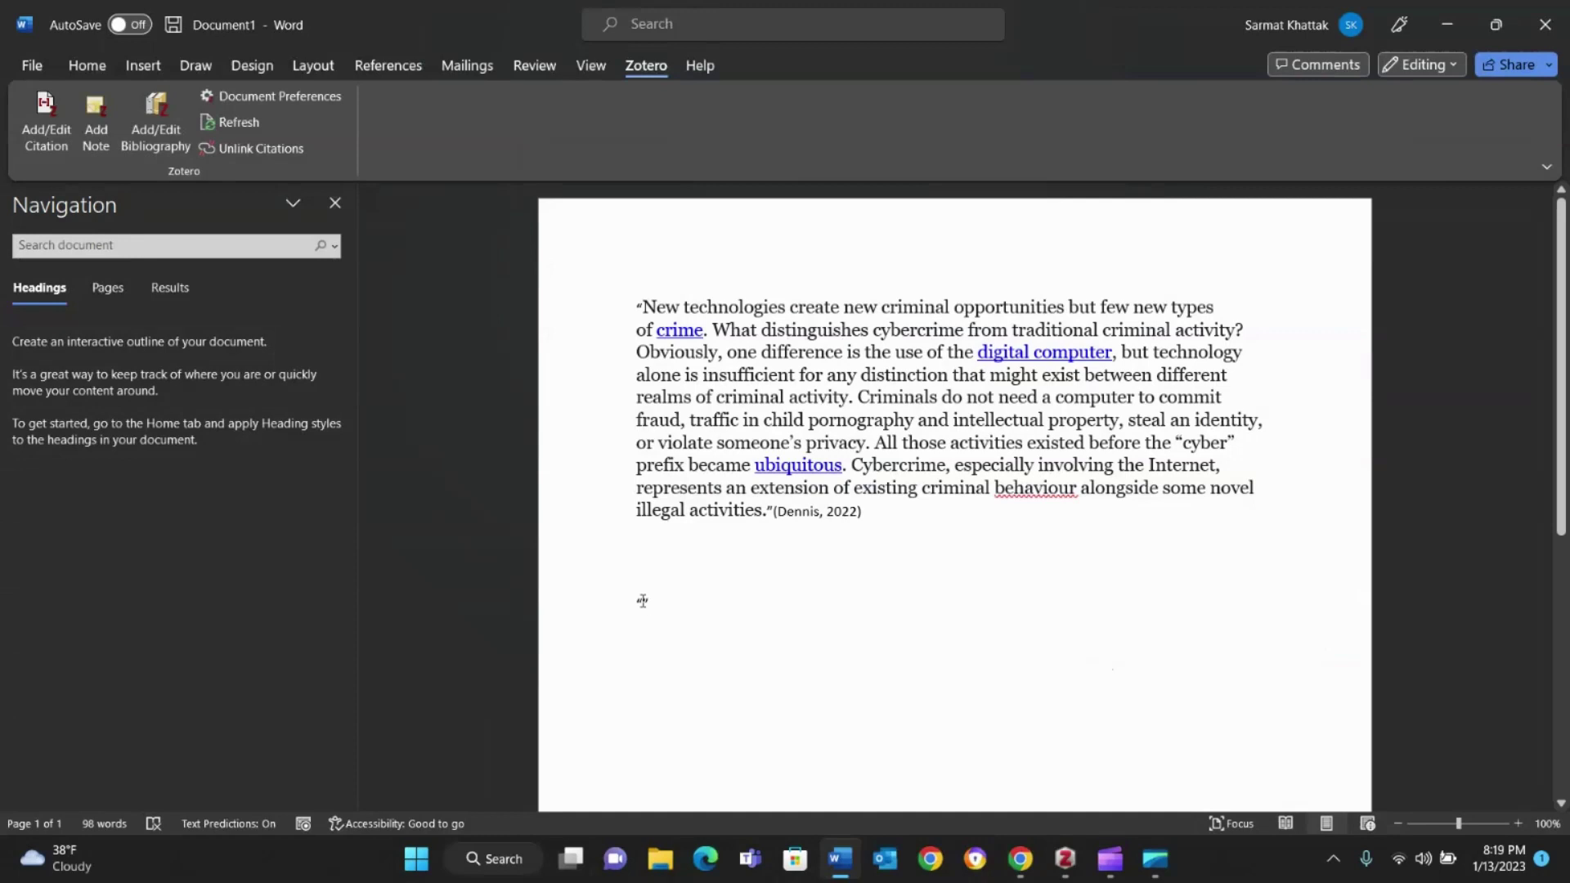
key("ctrl+v")
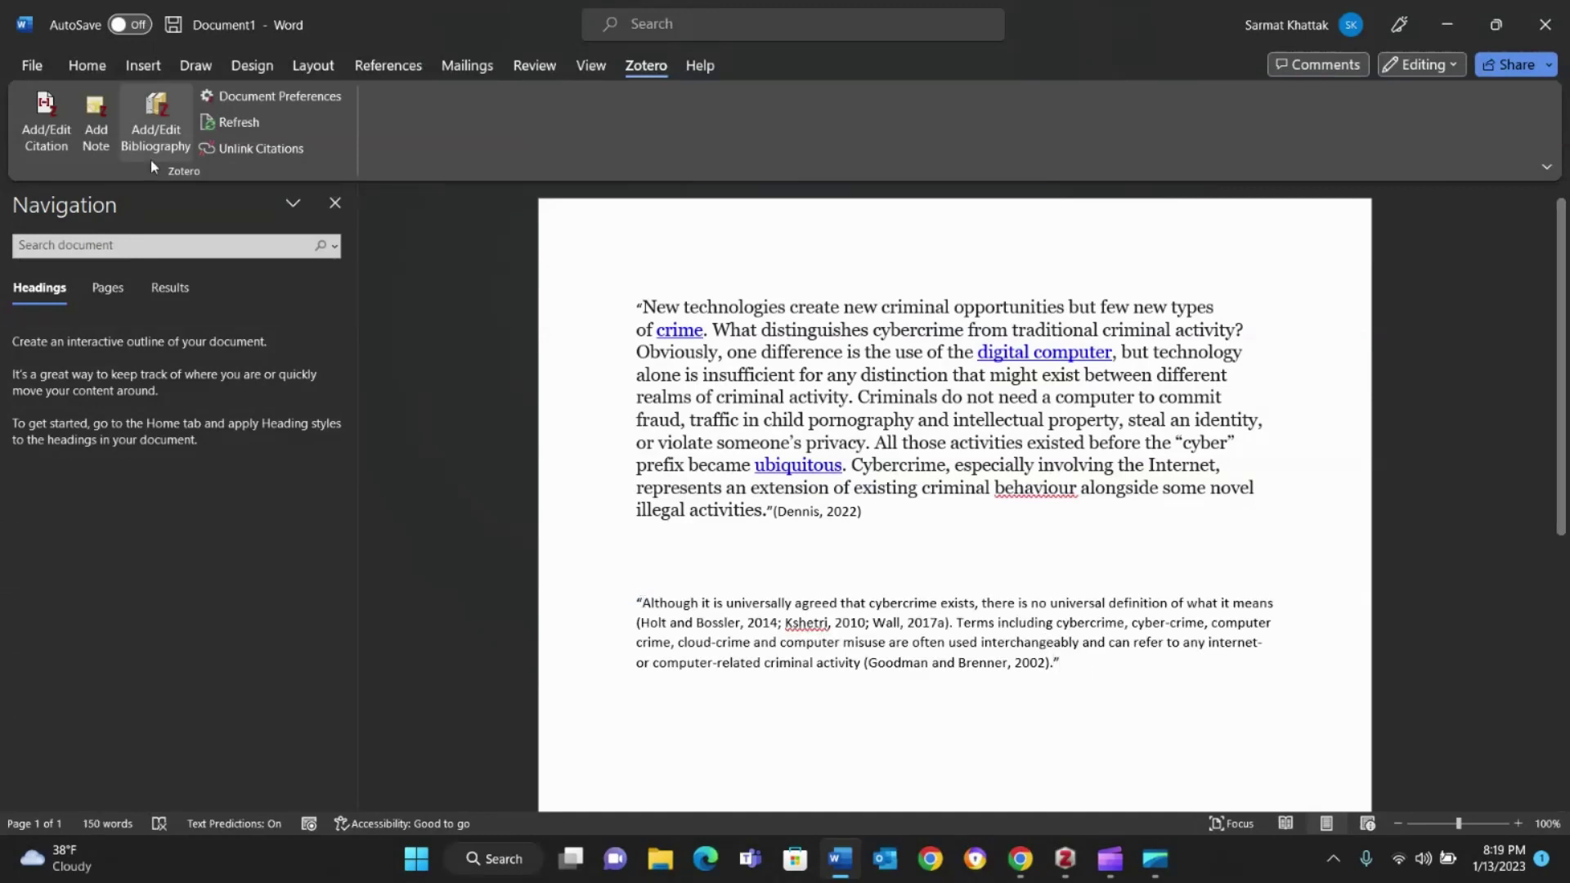
- Add a Zotero citation after the second quote, searching "cu" and citing "Understanding cybercrime in 'real world' policing and law enforcement"
left_click(45, 109)
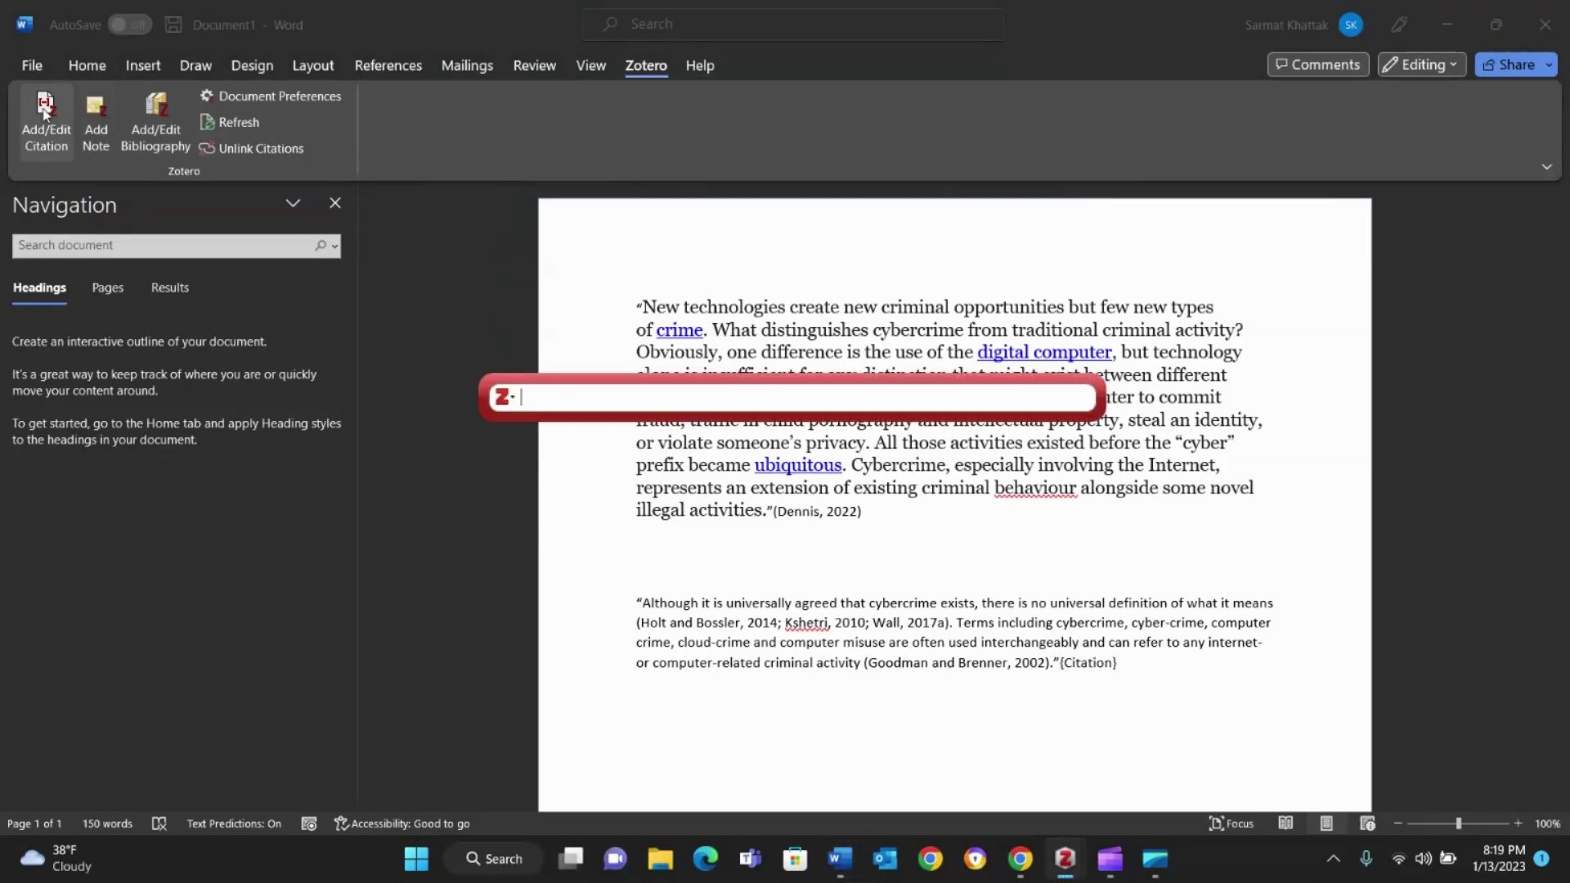
type("cu")
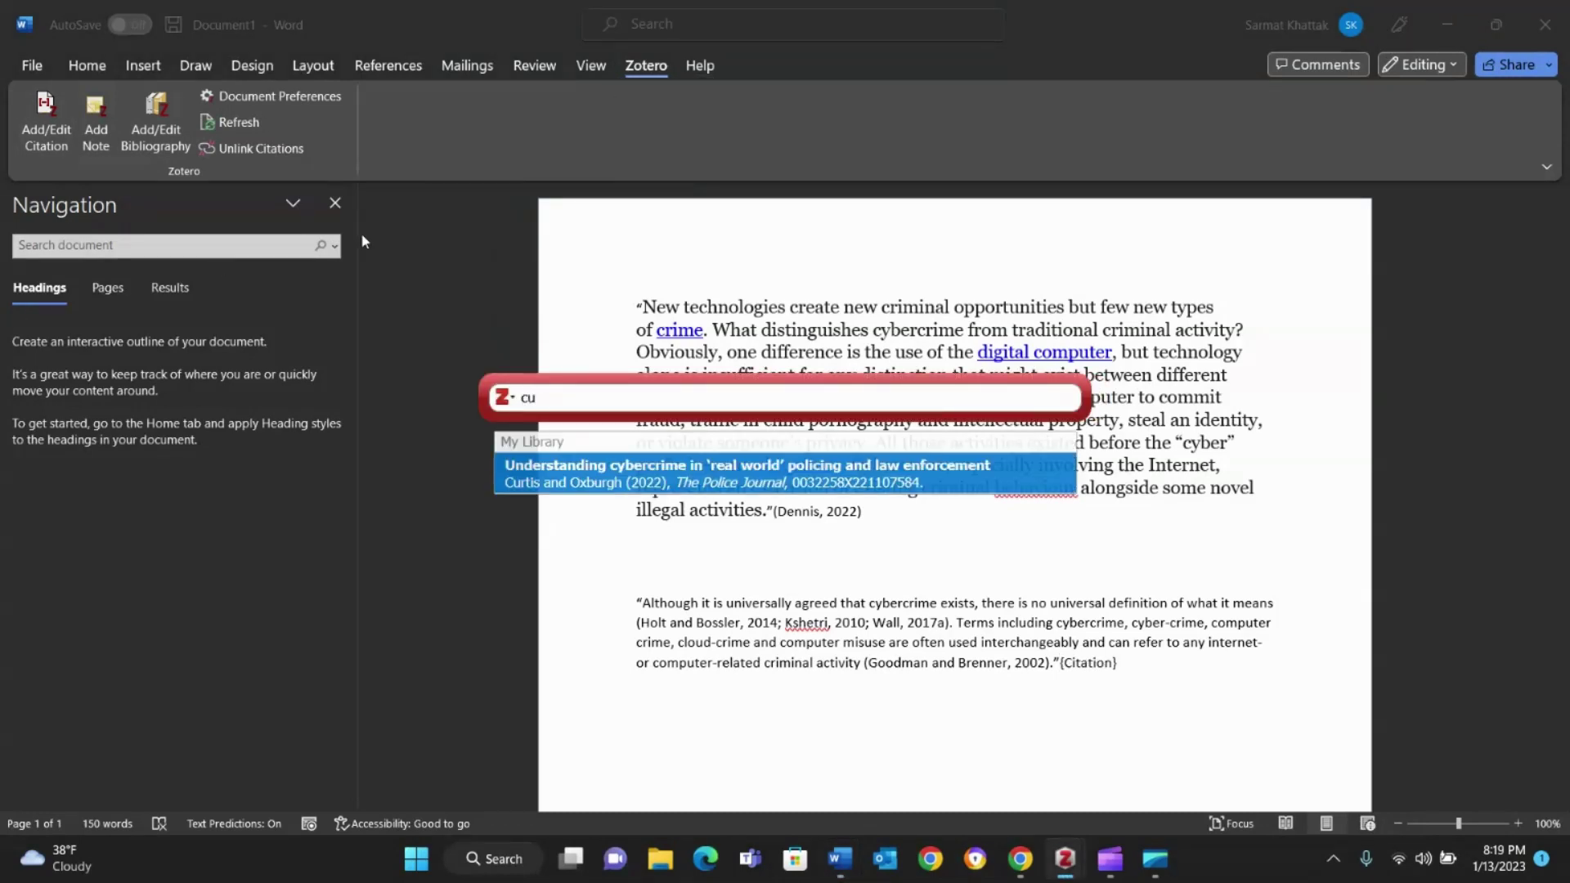
left_click(784, 483)
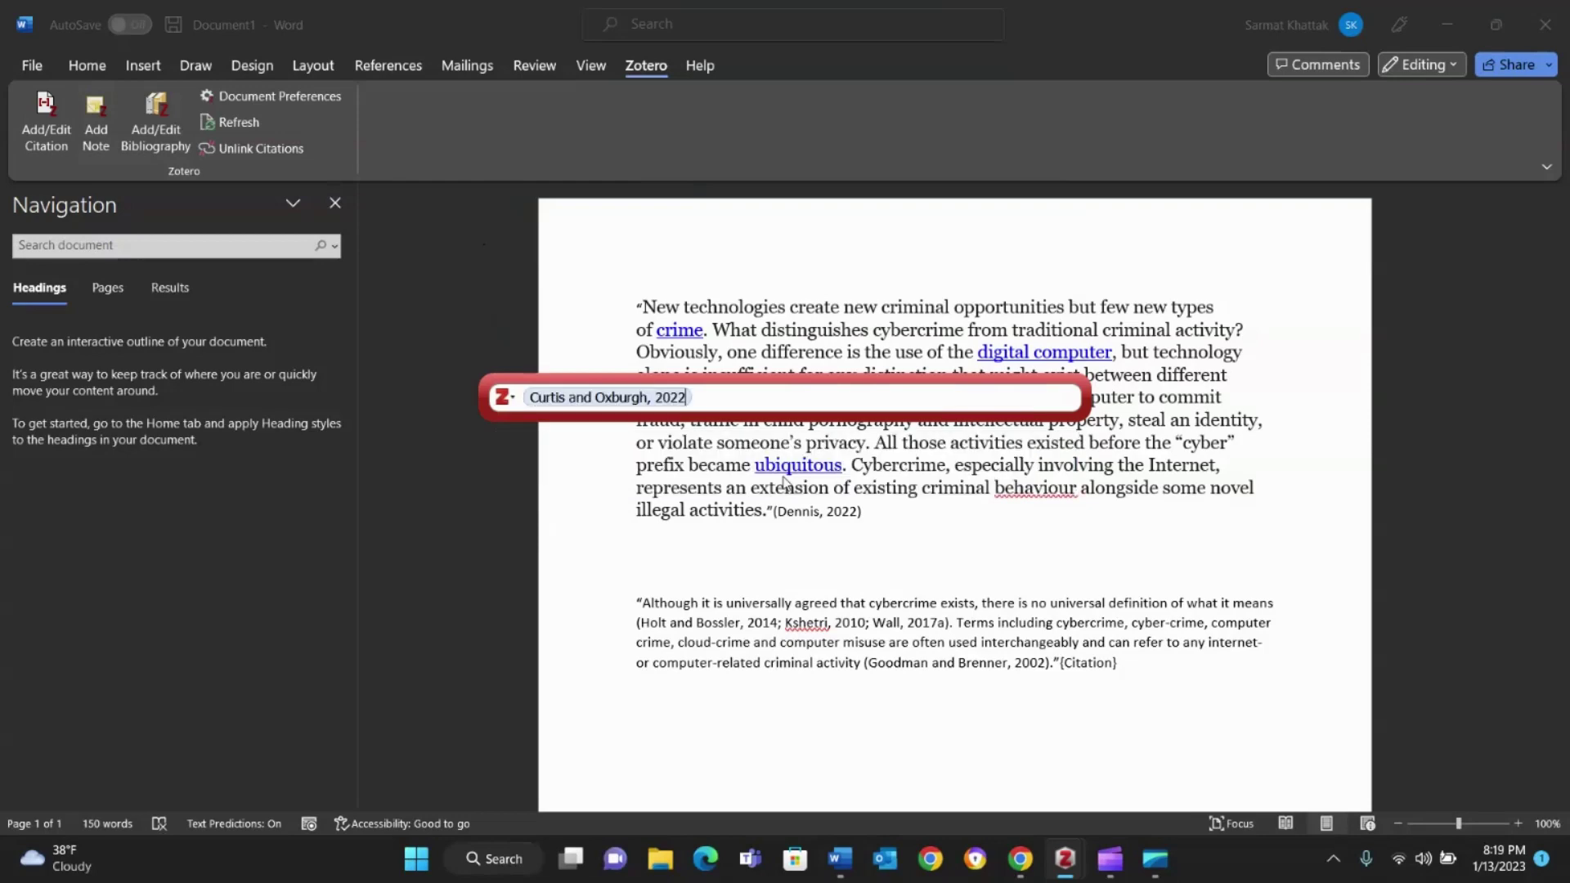
key("Return")
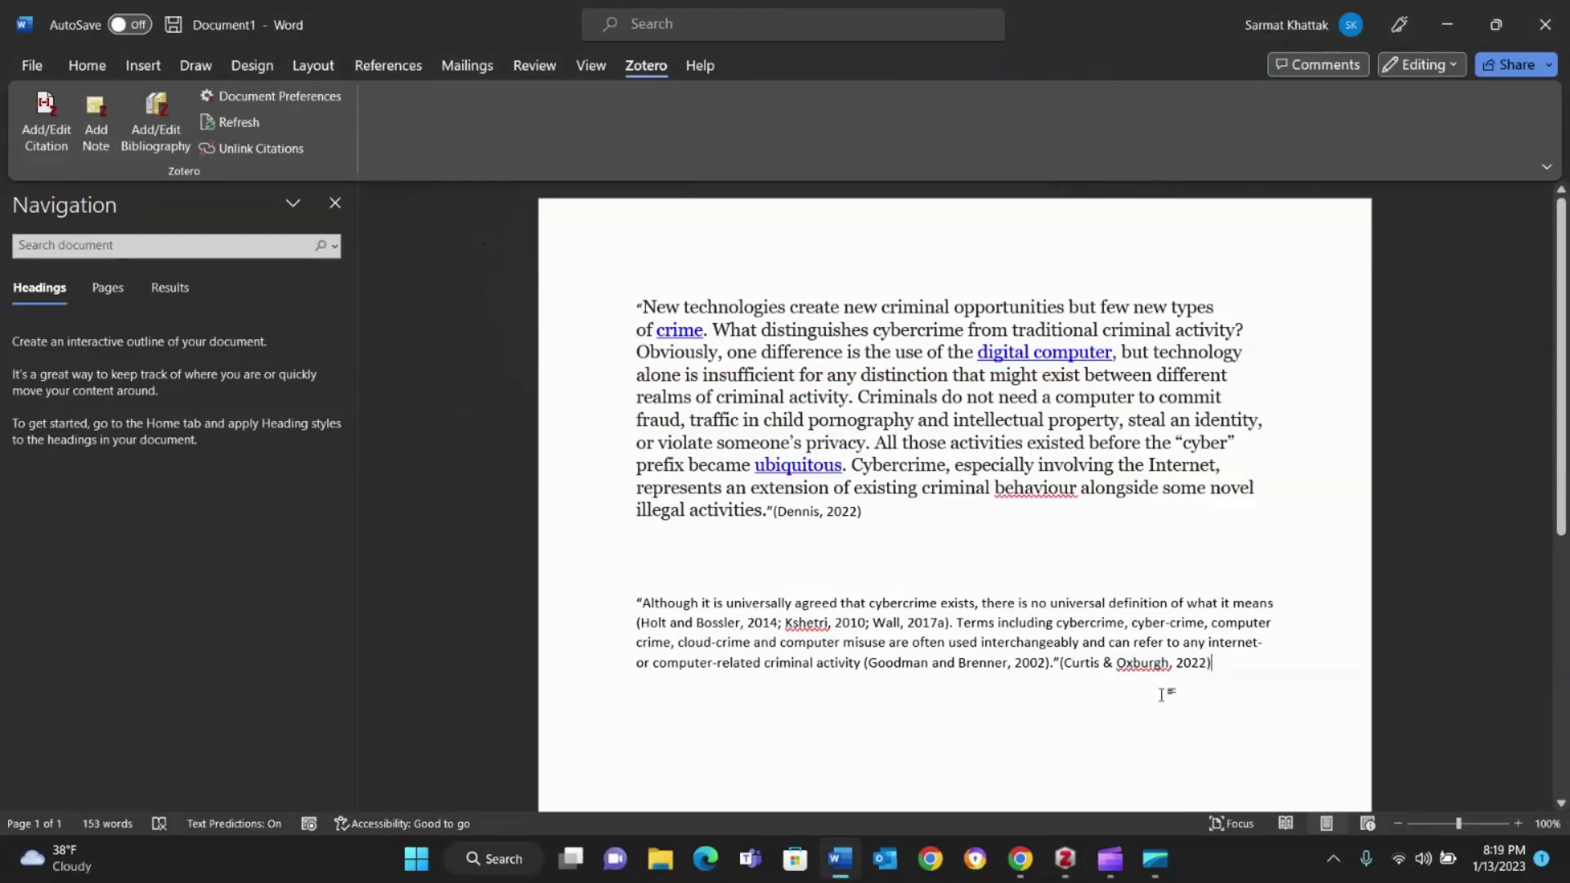
- Add blank lines below the second quote and enter a centered "References" heading
scroll(1165, 692, "down", 1)
key("Return")
key("Return")
key("Return")
key("Return")
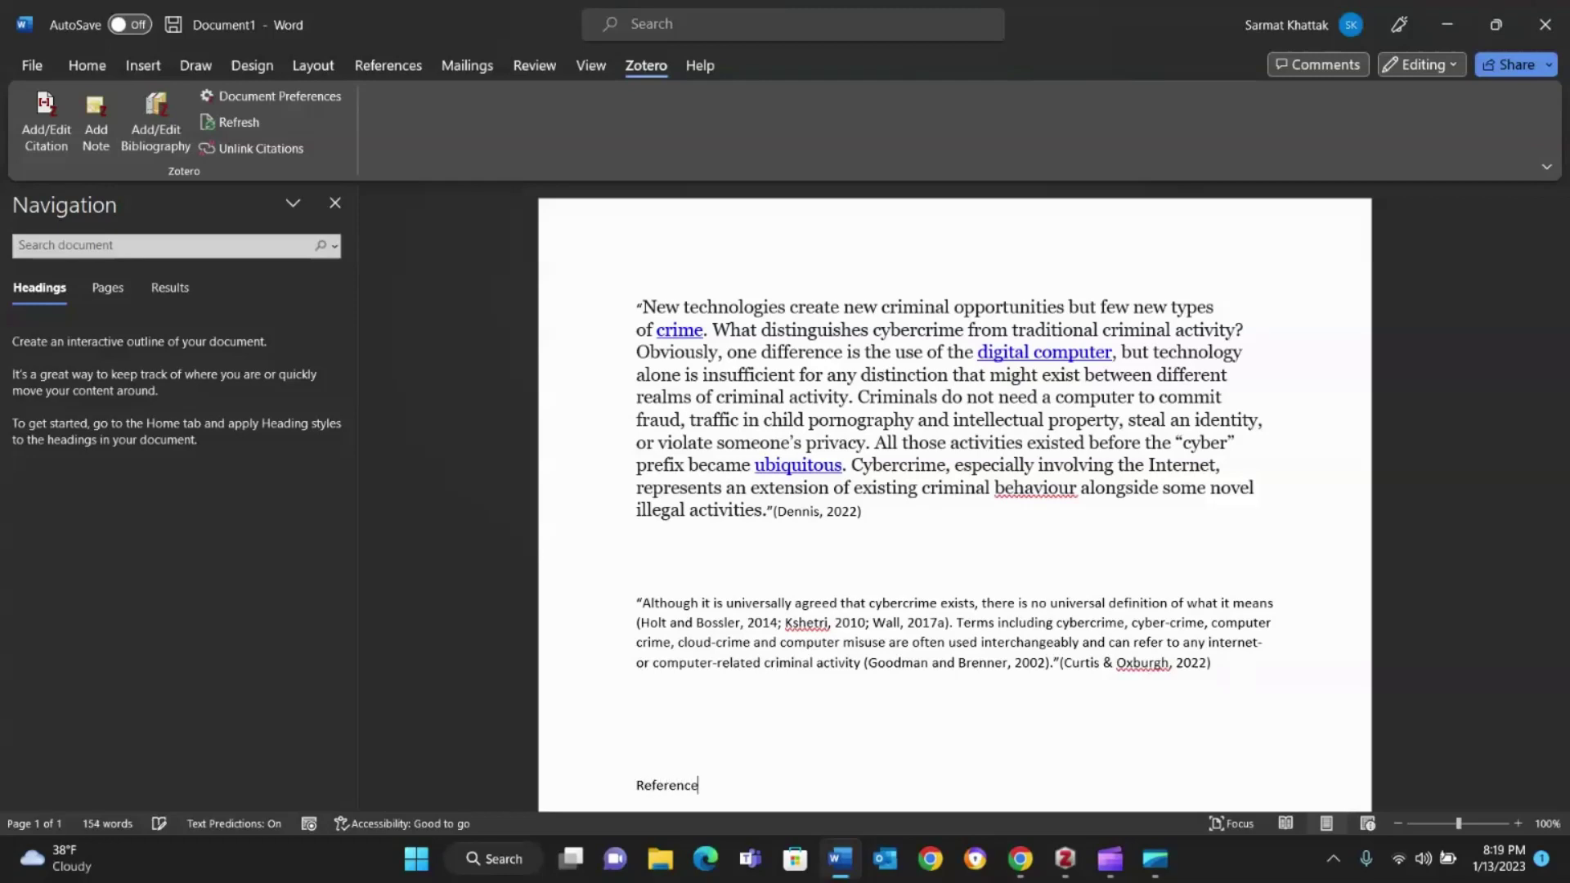
key("BackSpace")
key("BackSpace")
type("s")
left_click(81, 65)
left_click(517, 137)
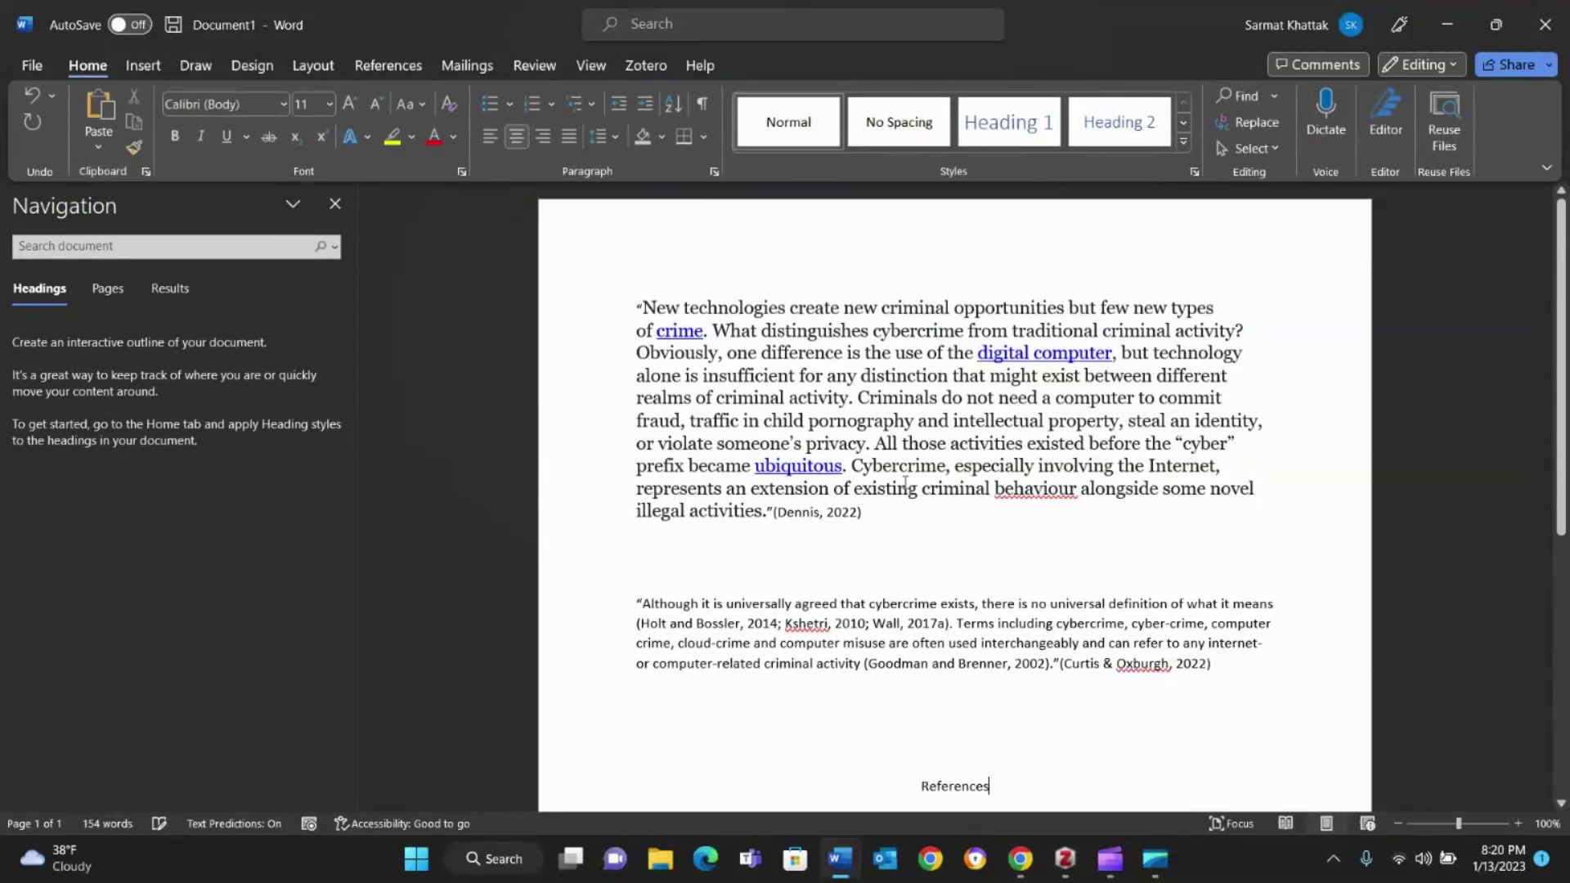
- Start a left-aligned line under the "References" heading and insert the Zotero bibliography there
key("Return")
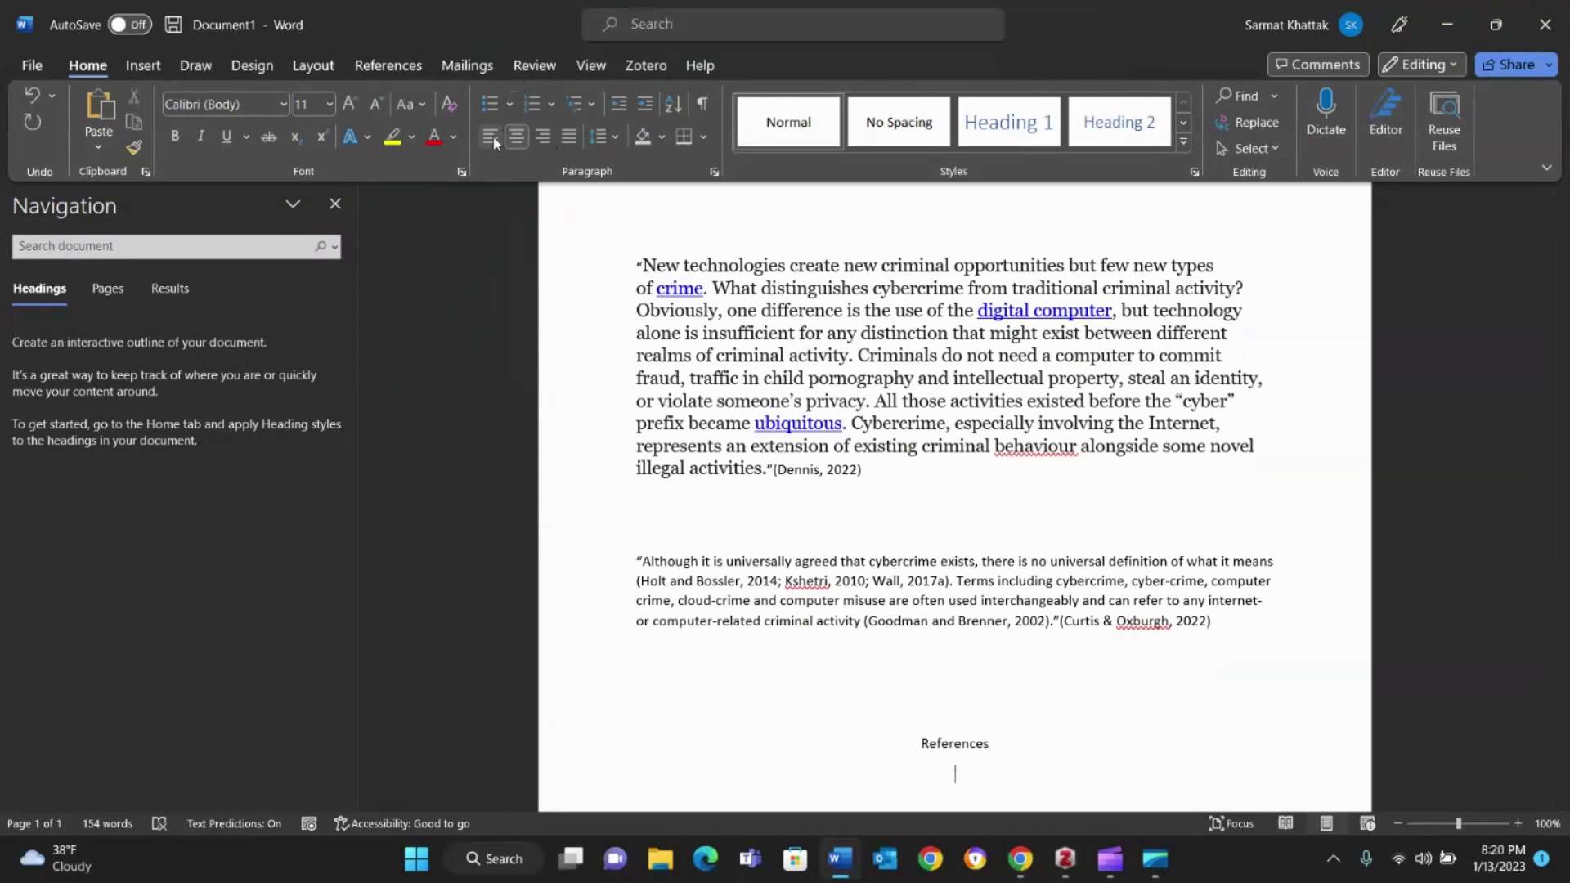
left_click(492, 137)
left_click(645, 66)
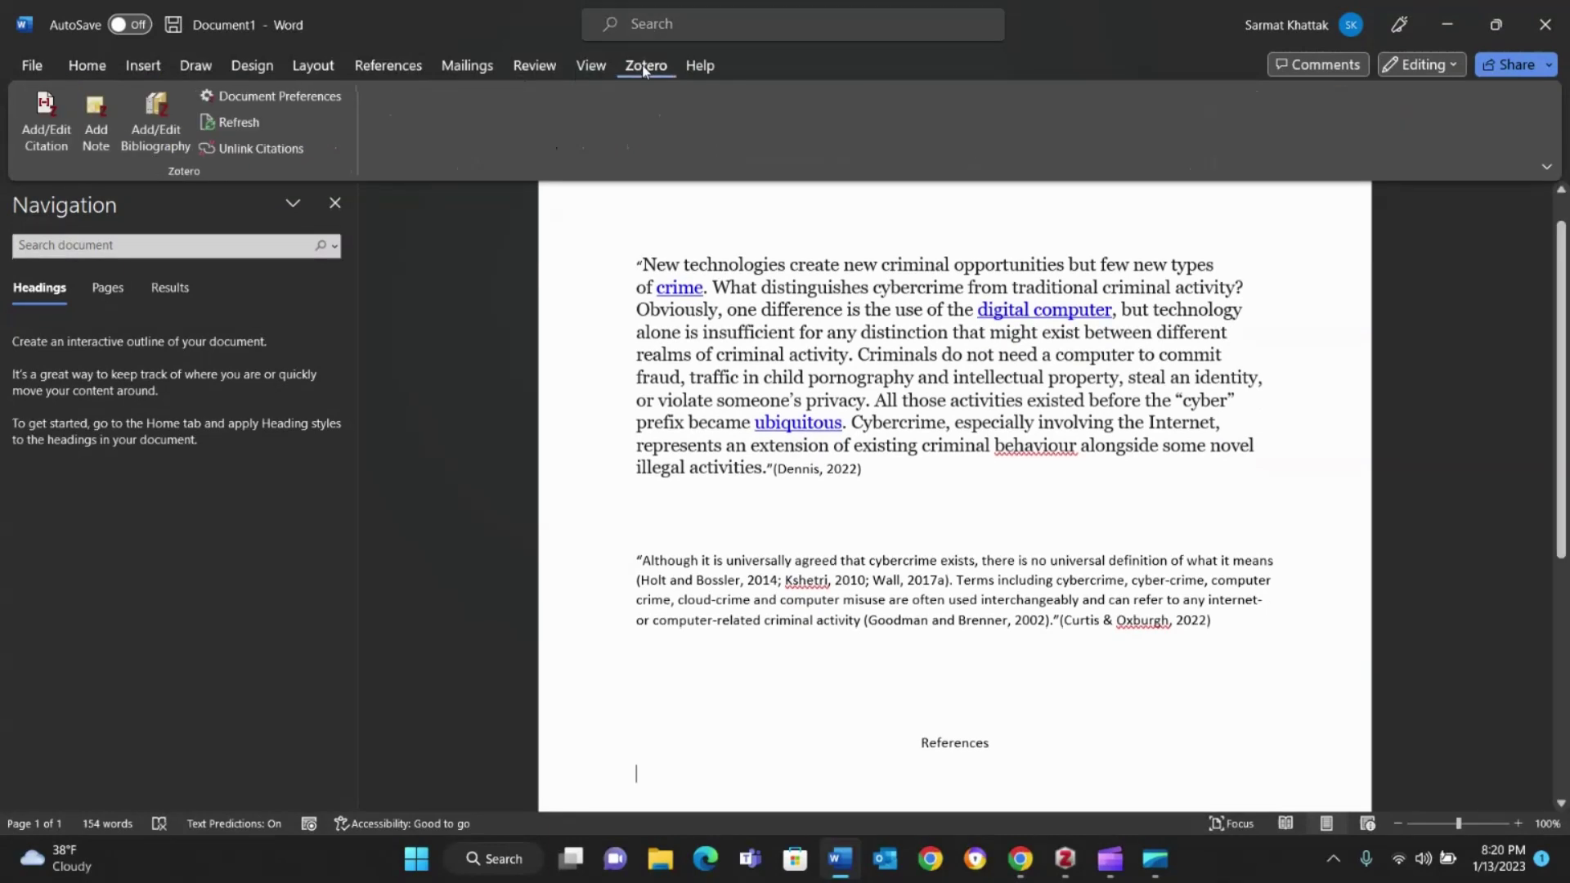
left_click(147, 136)
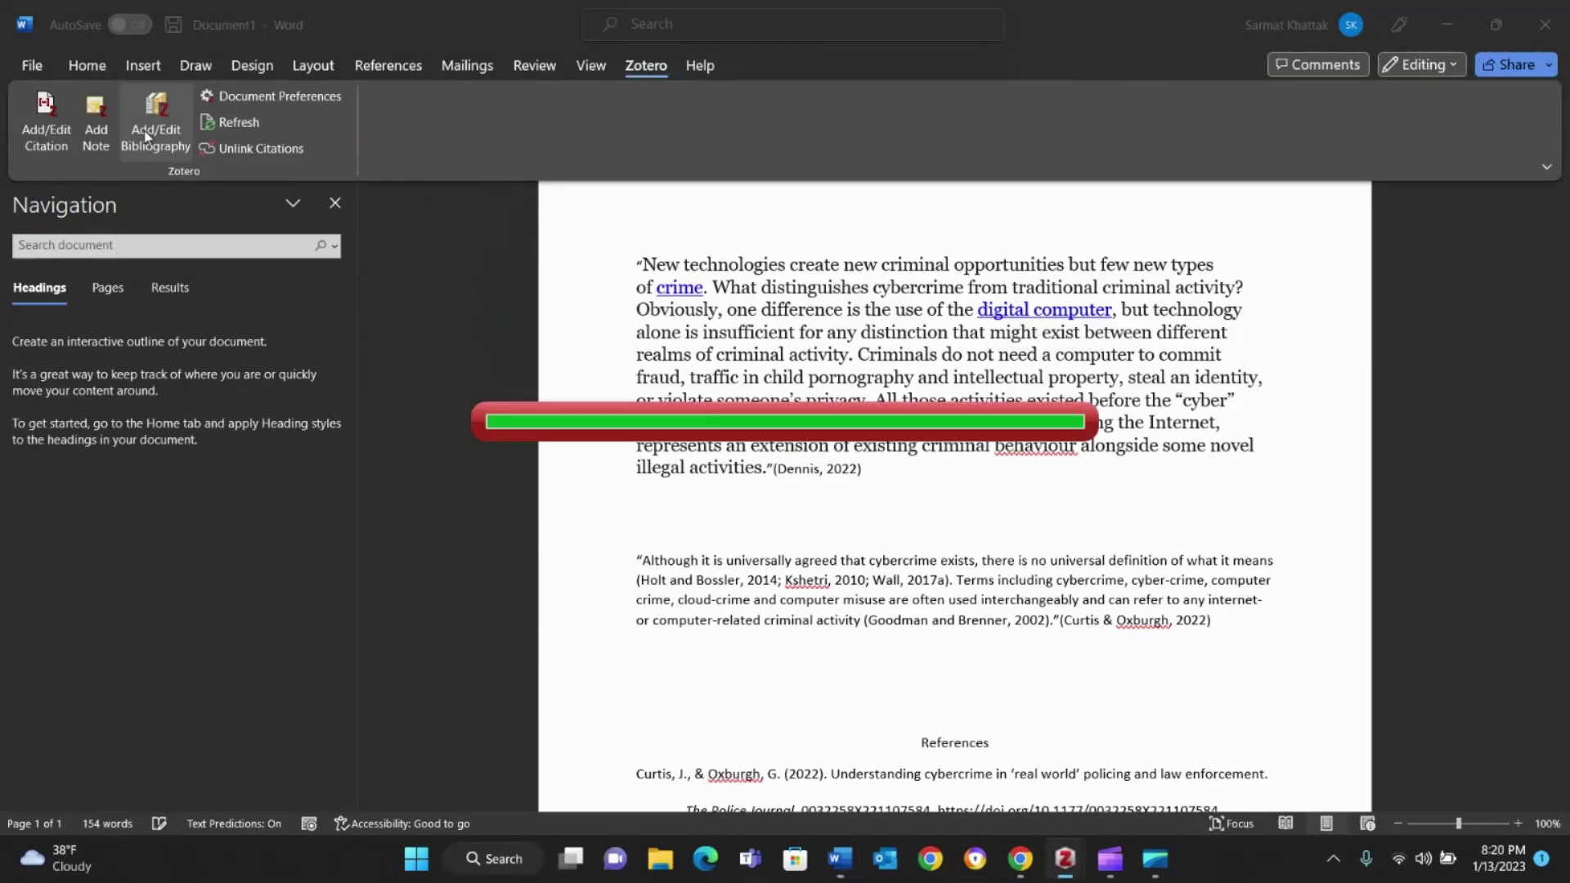
scroll(895, 441, "down", 2)
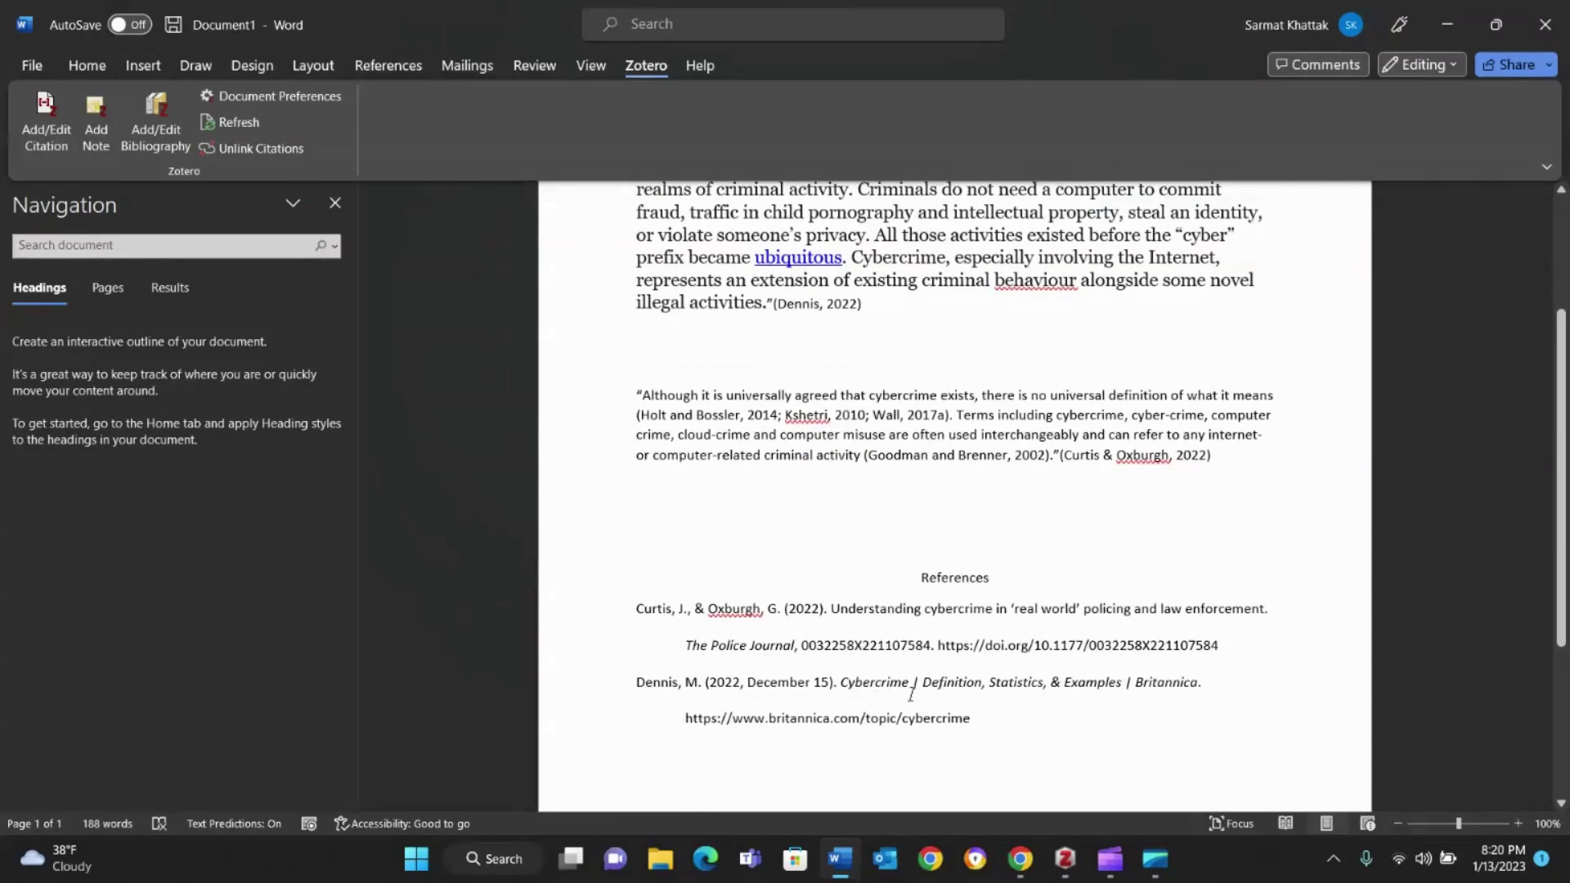
scroll(912, 694, "up", 1)
scroll(911, 694, "down", 2)
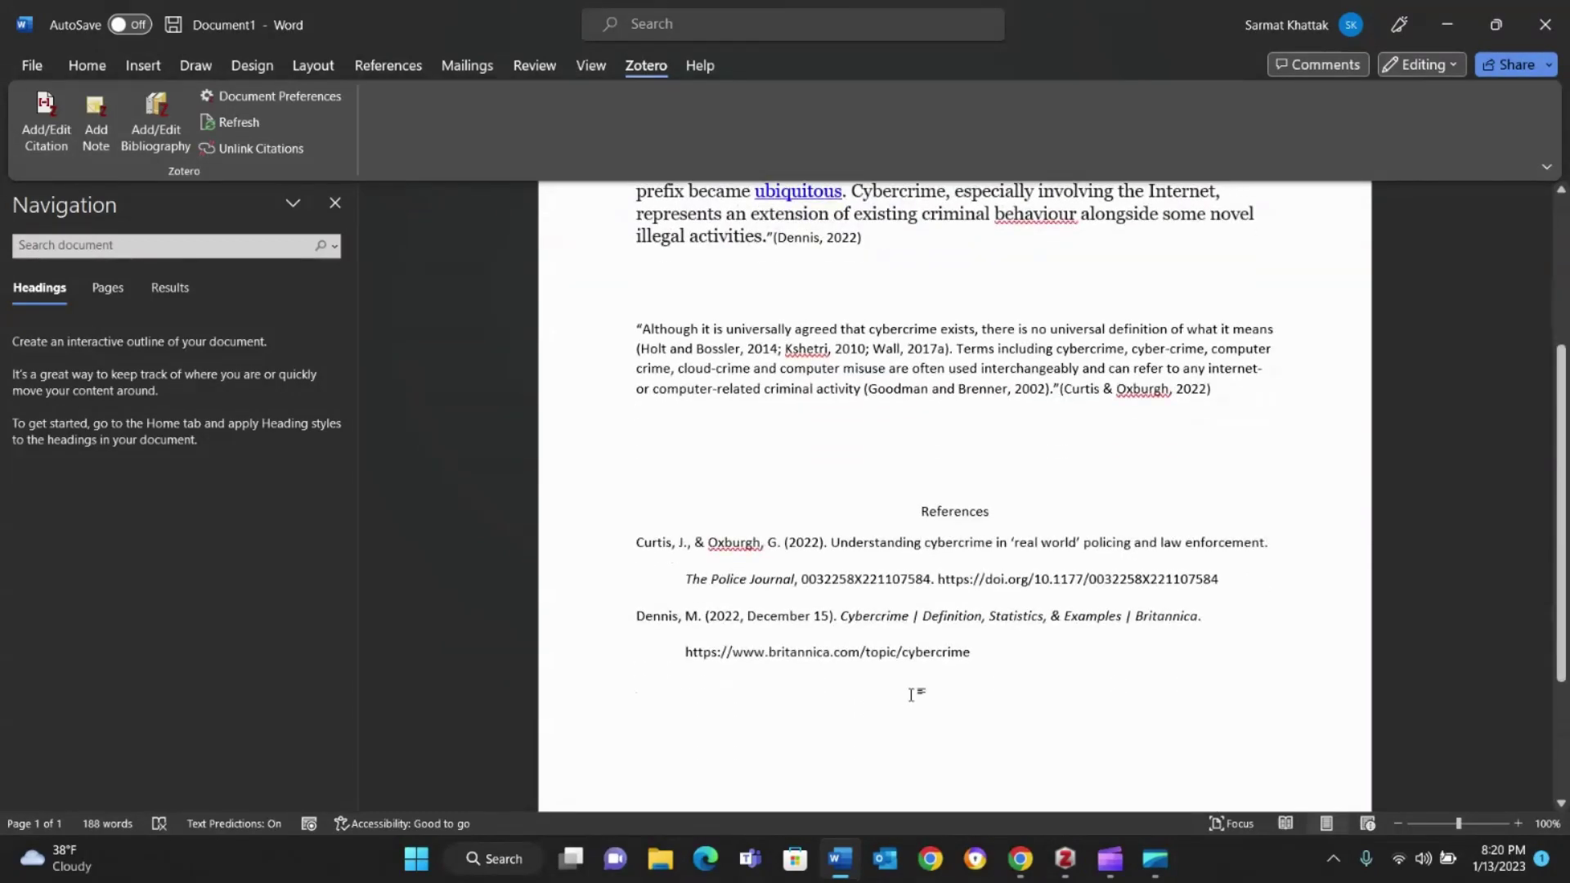
scroll(912, 694, "up", 3)
scroll(911, 694, "down", 2)
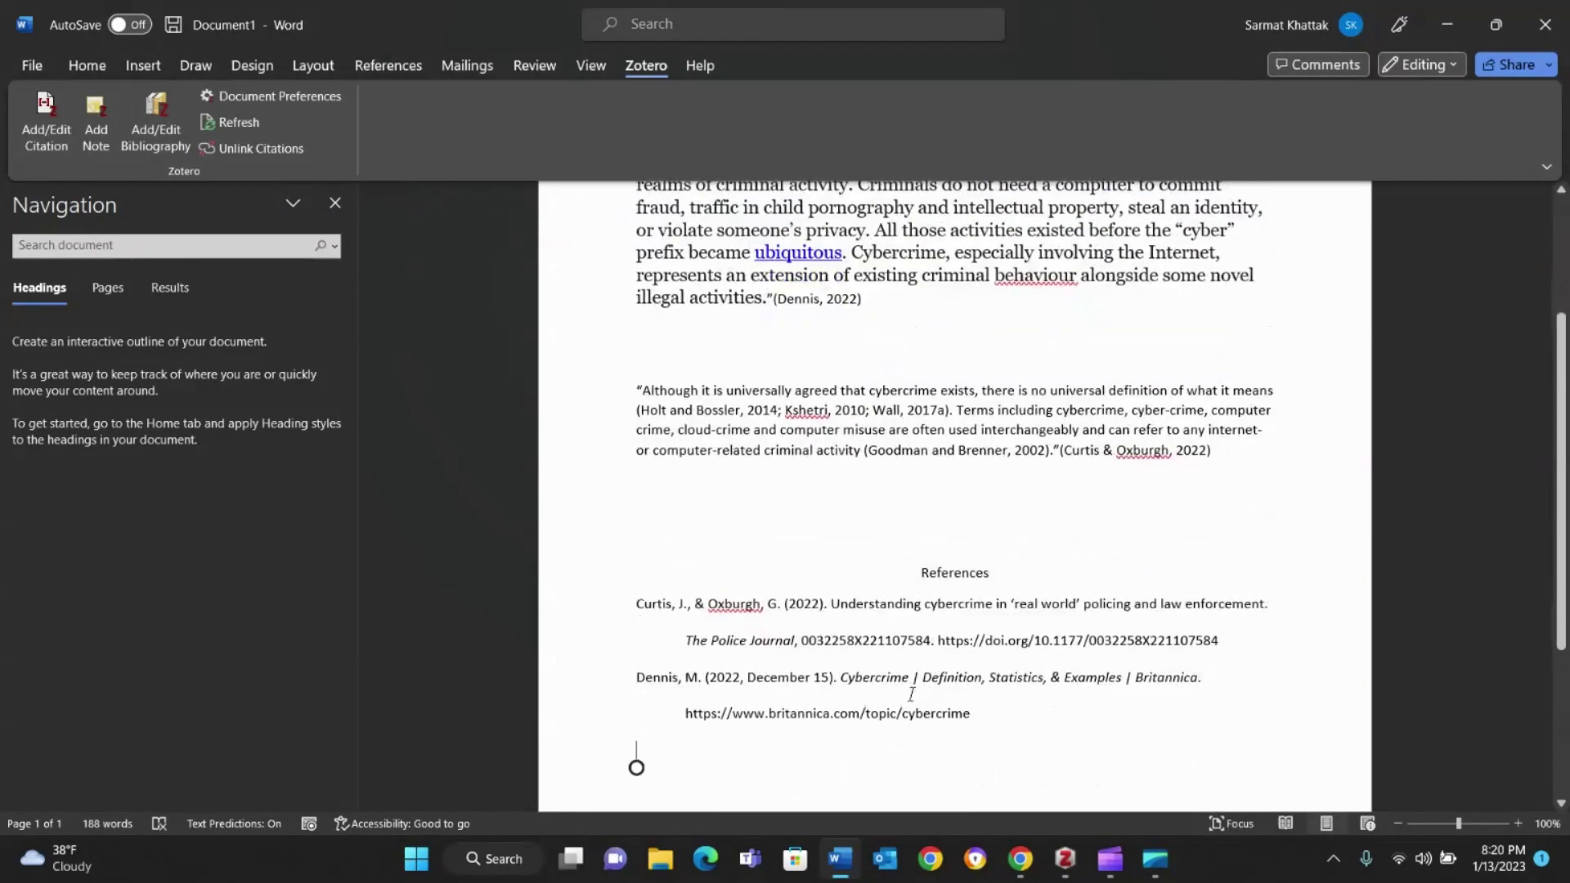
- Switch to the browser, go back to the "banking fraud investigation" results, and view the Medius article on unauthorized transactions, accepting its cookies
mouse_move(1030, 879)
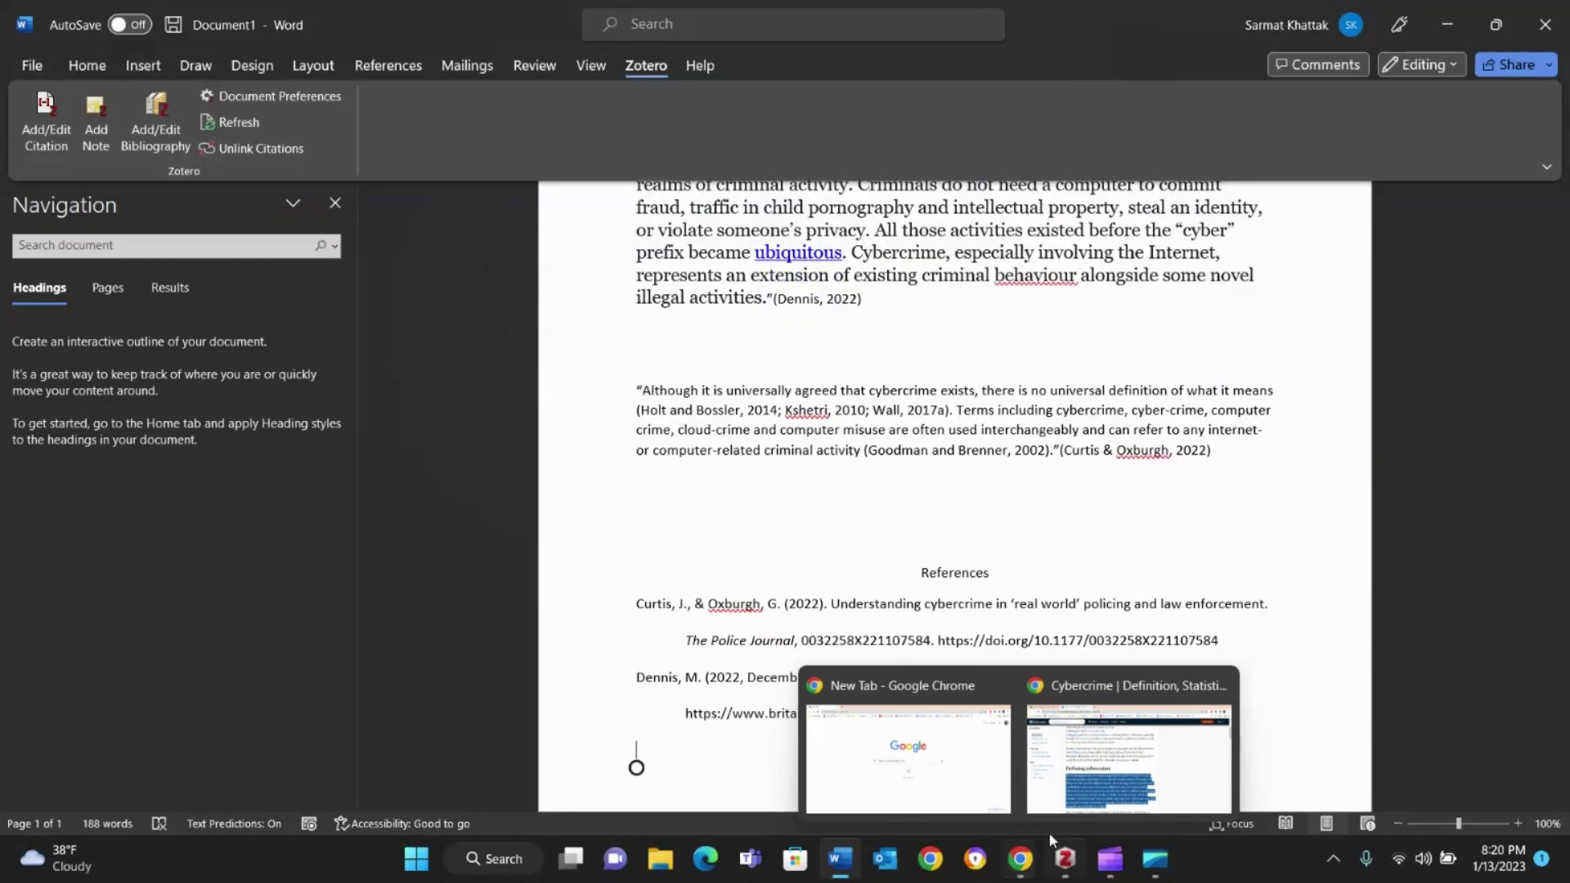
left_click(1114, 773)
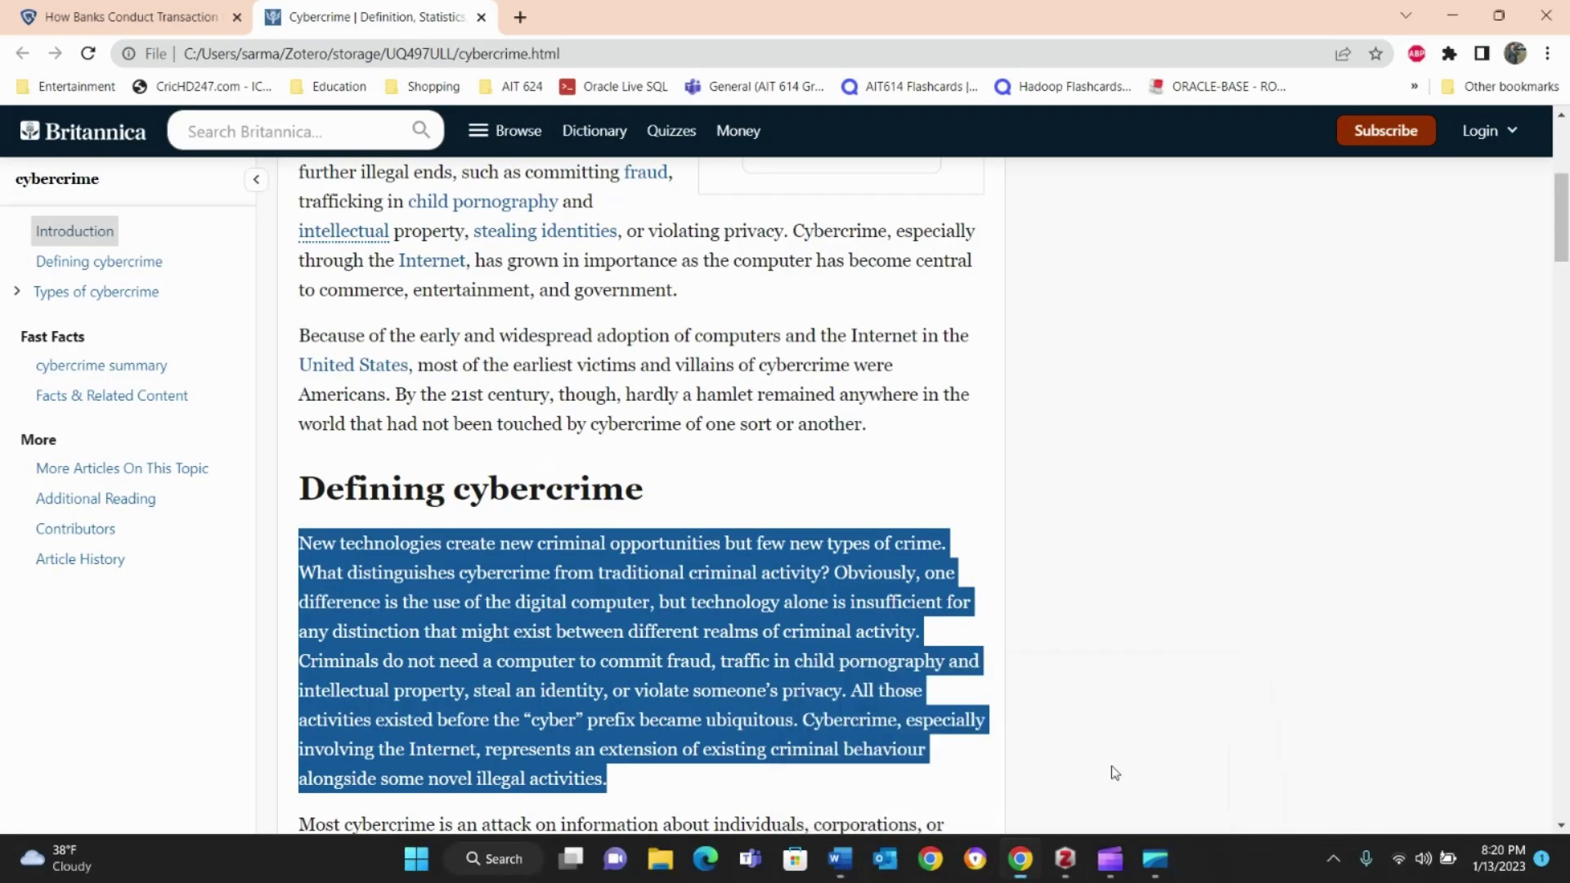
left_click(144, 14)
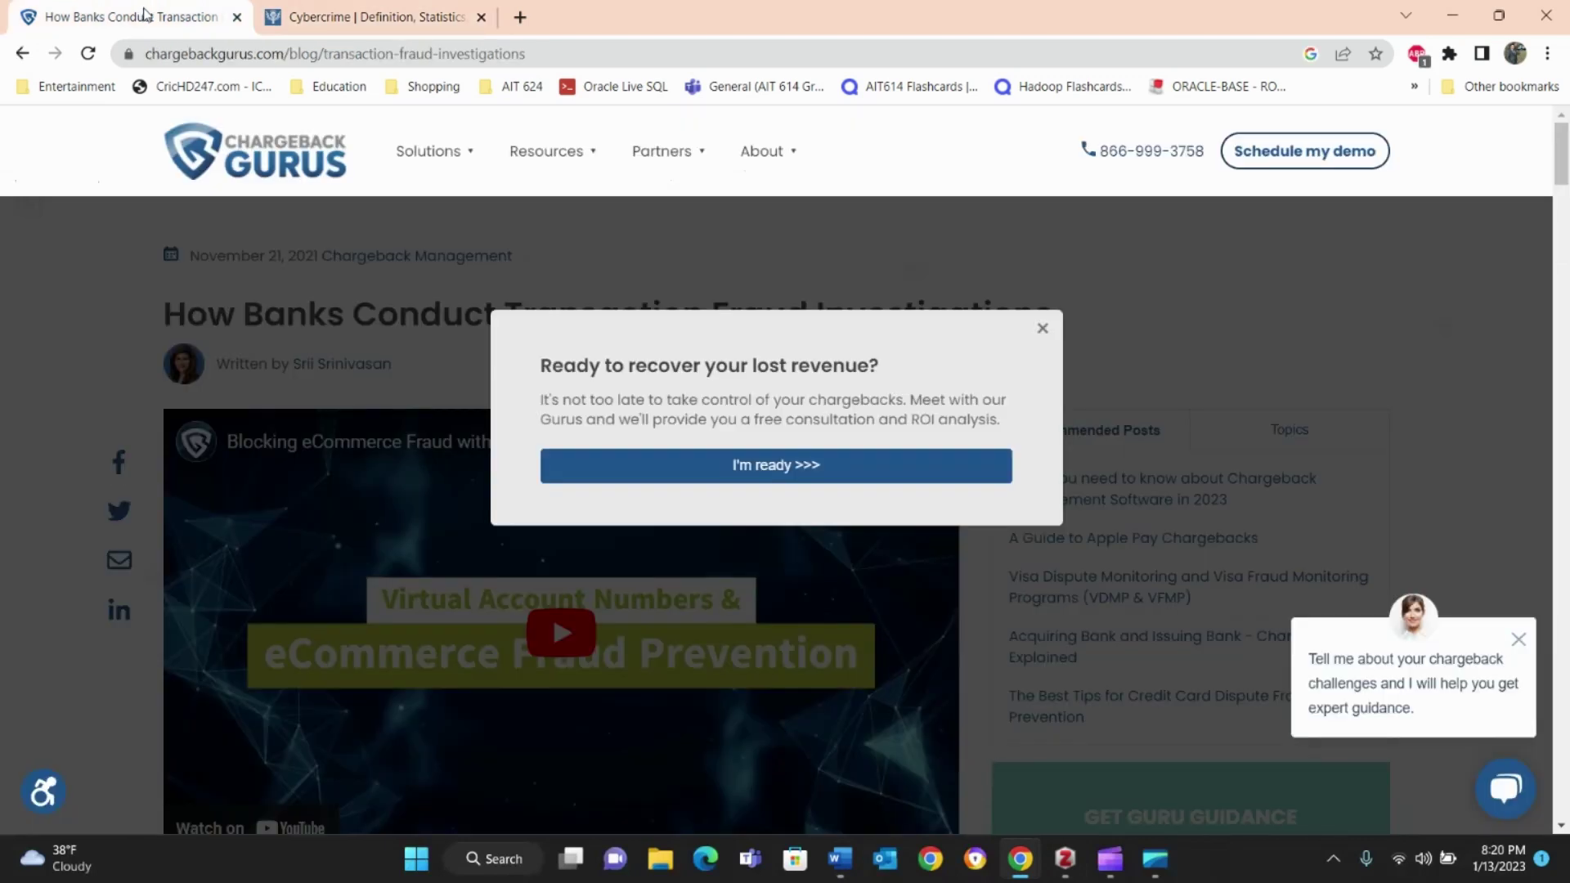
left_click(22, 54)
scroll(691, 457, "down", 12)
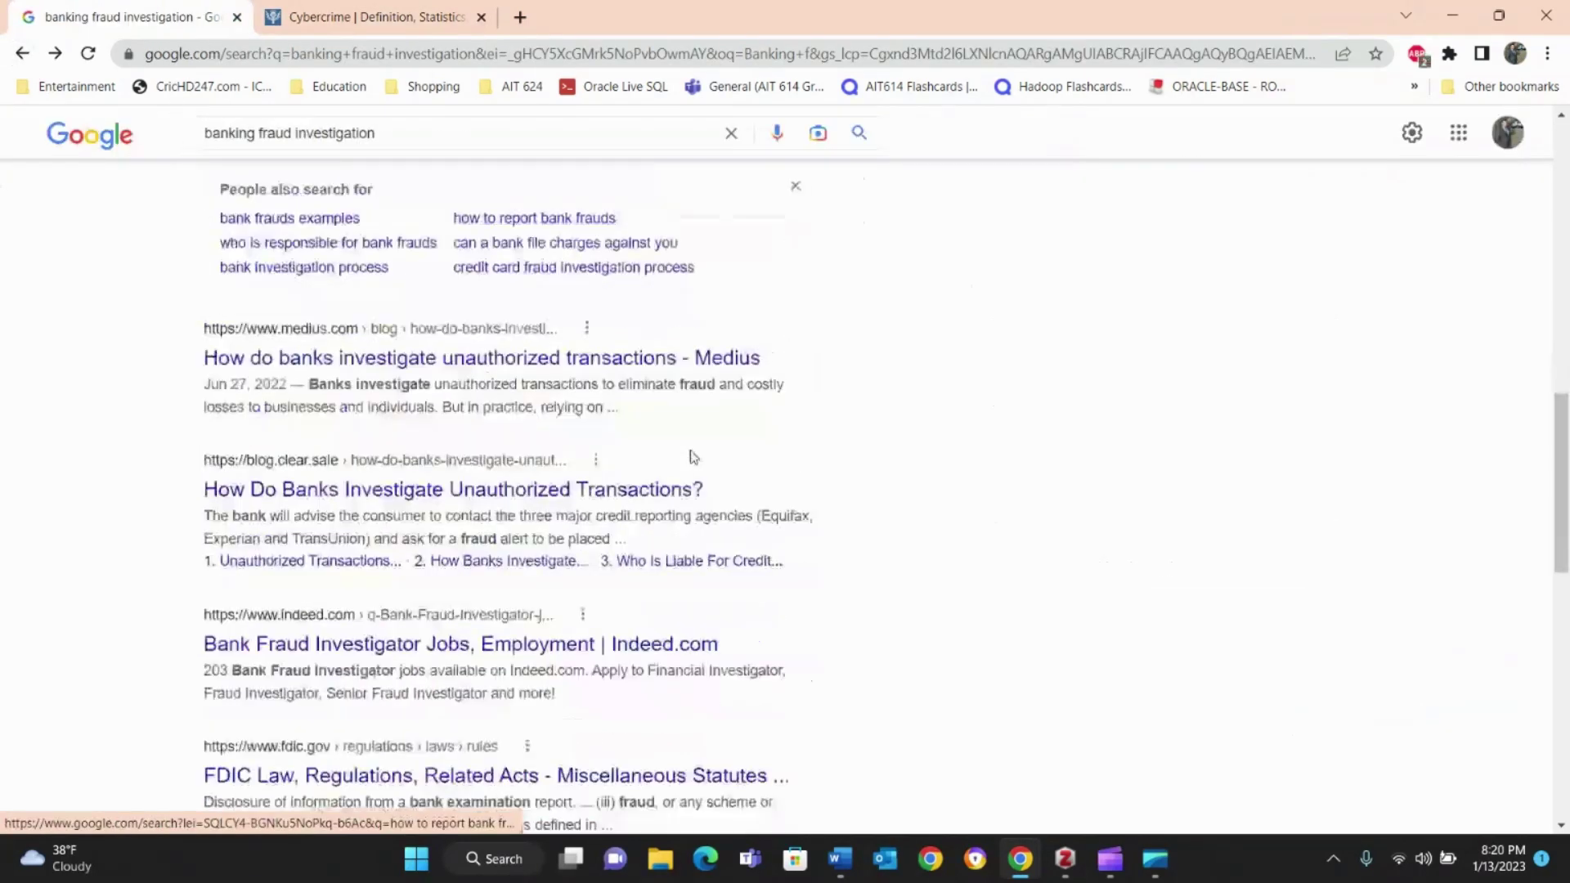
left_click(438, 364)
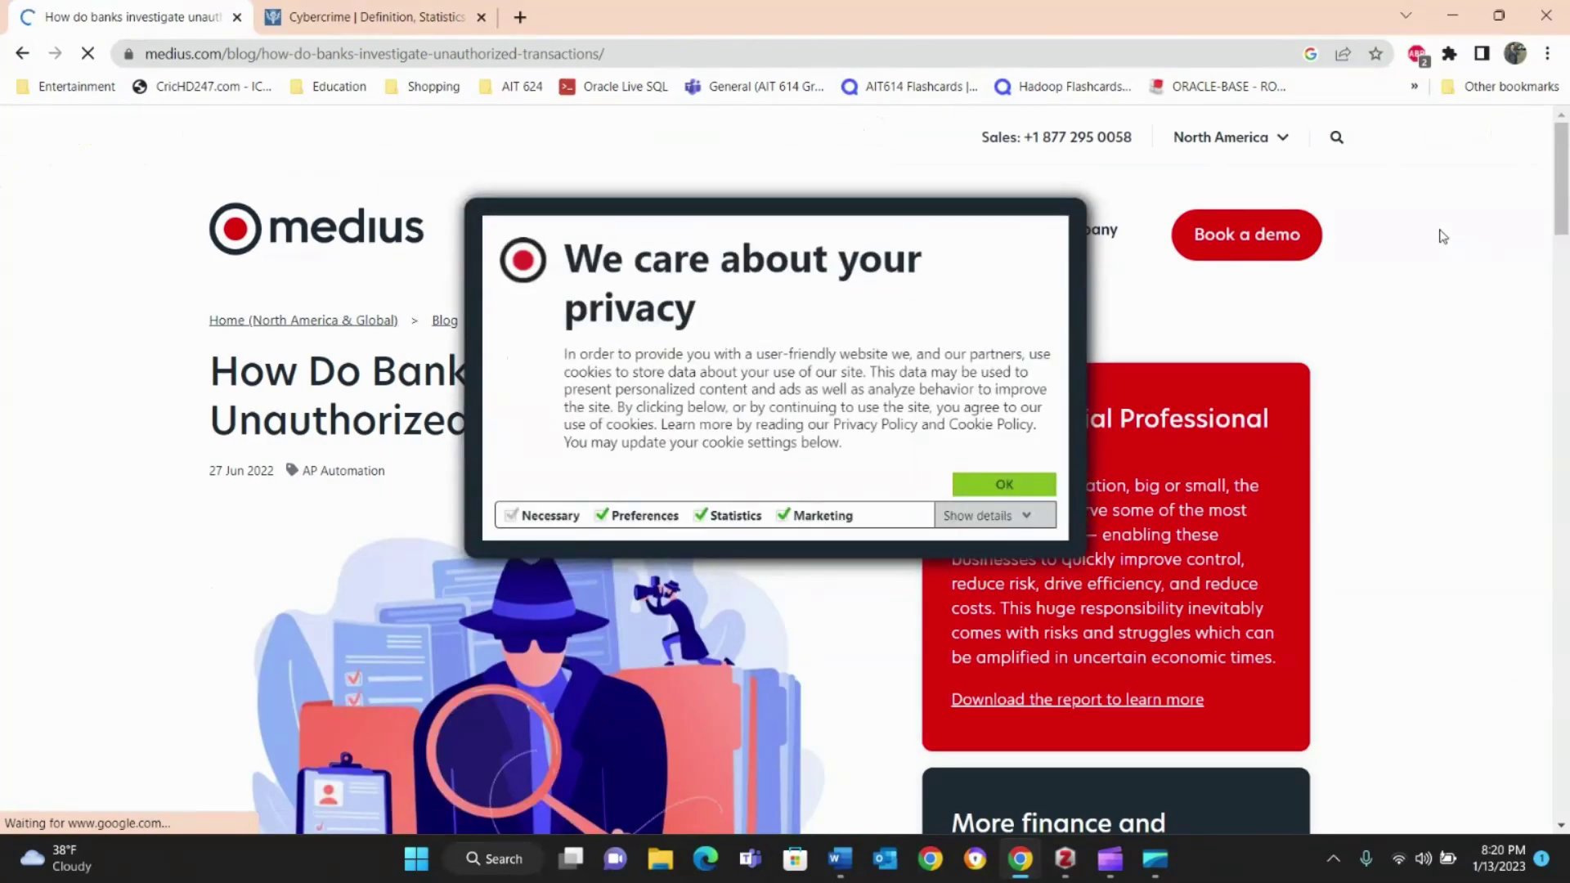
left_click(1004, 489)
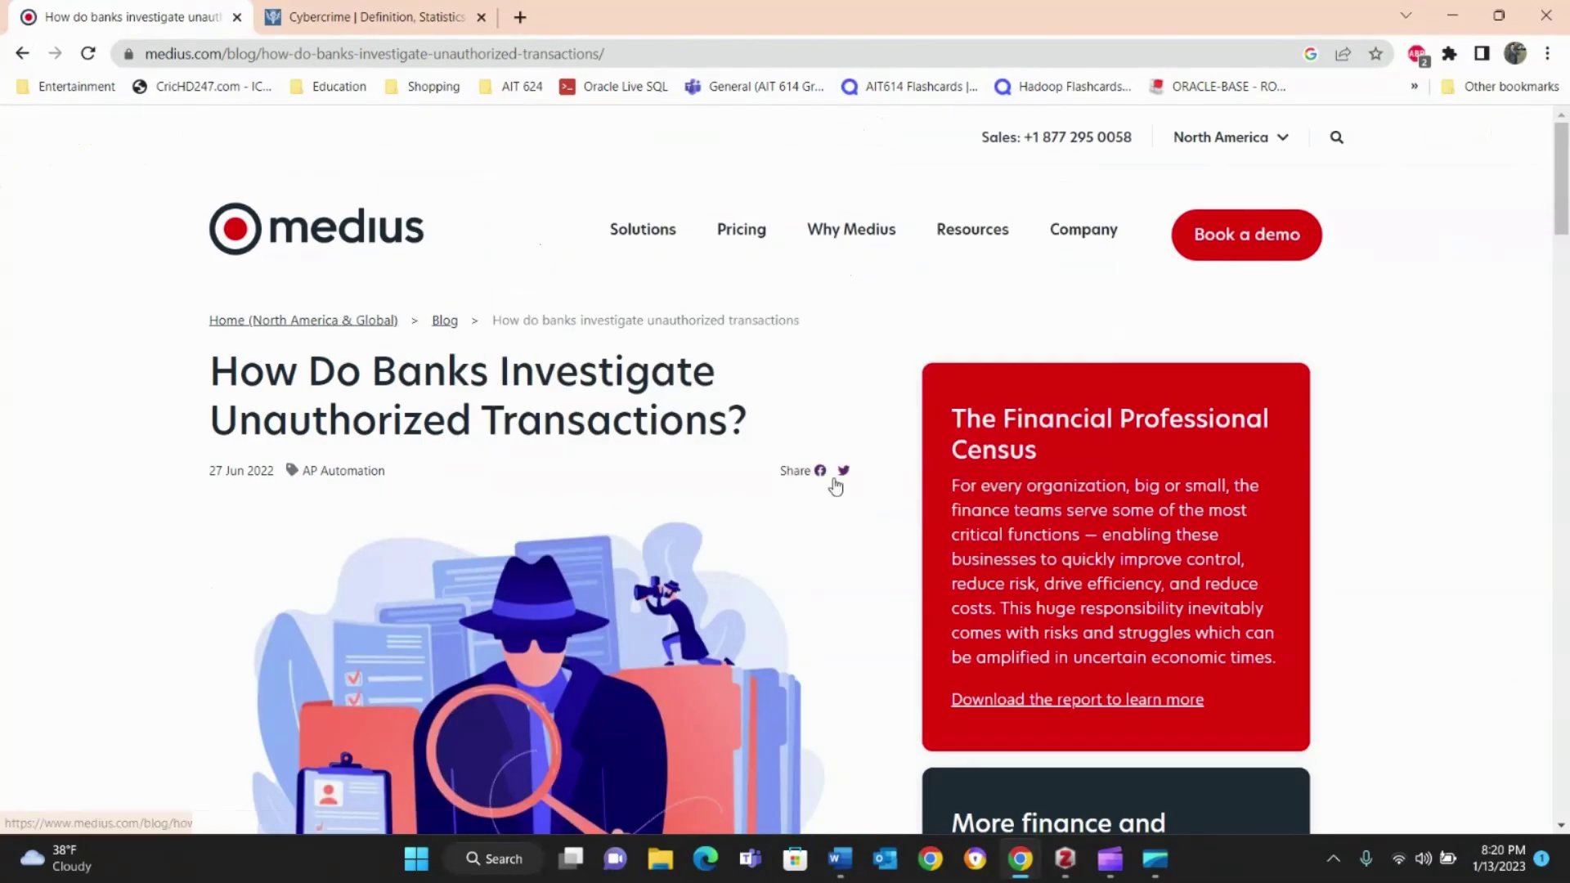
scroll(756, 492, "down", 7)
scroll(756, 492, "up", 7)
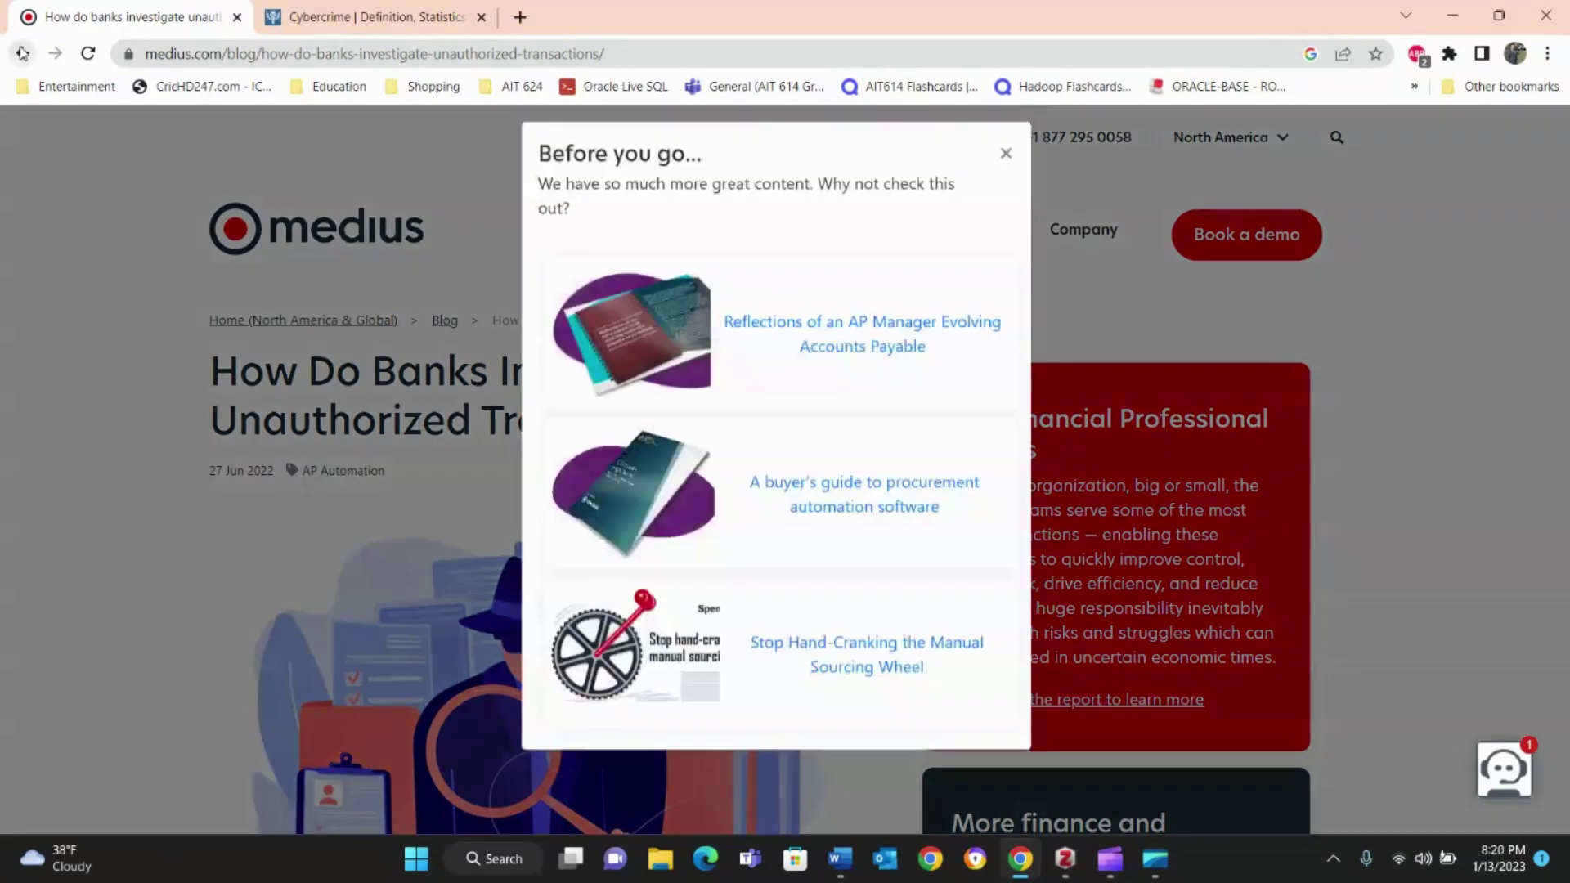
- Return to the search results, view the FDIC Law, Regulations, Related Acts page, and go back to browse the results
left_click(23, 53)
scroll(719, 445, "down", 2)
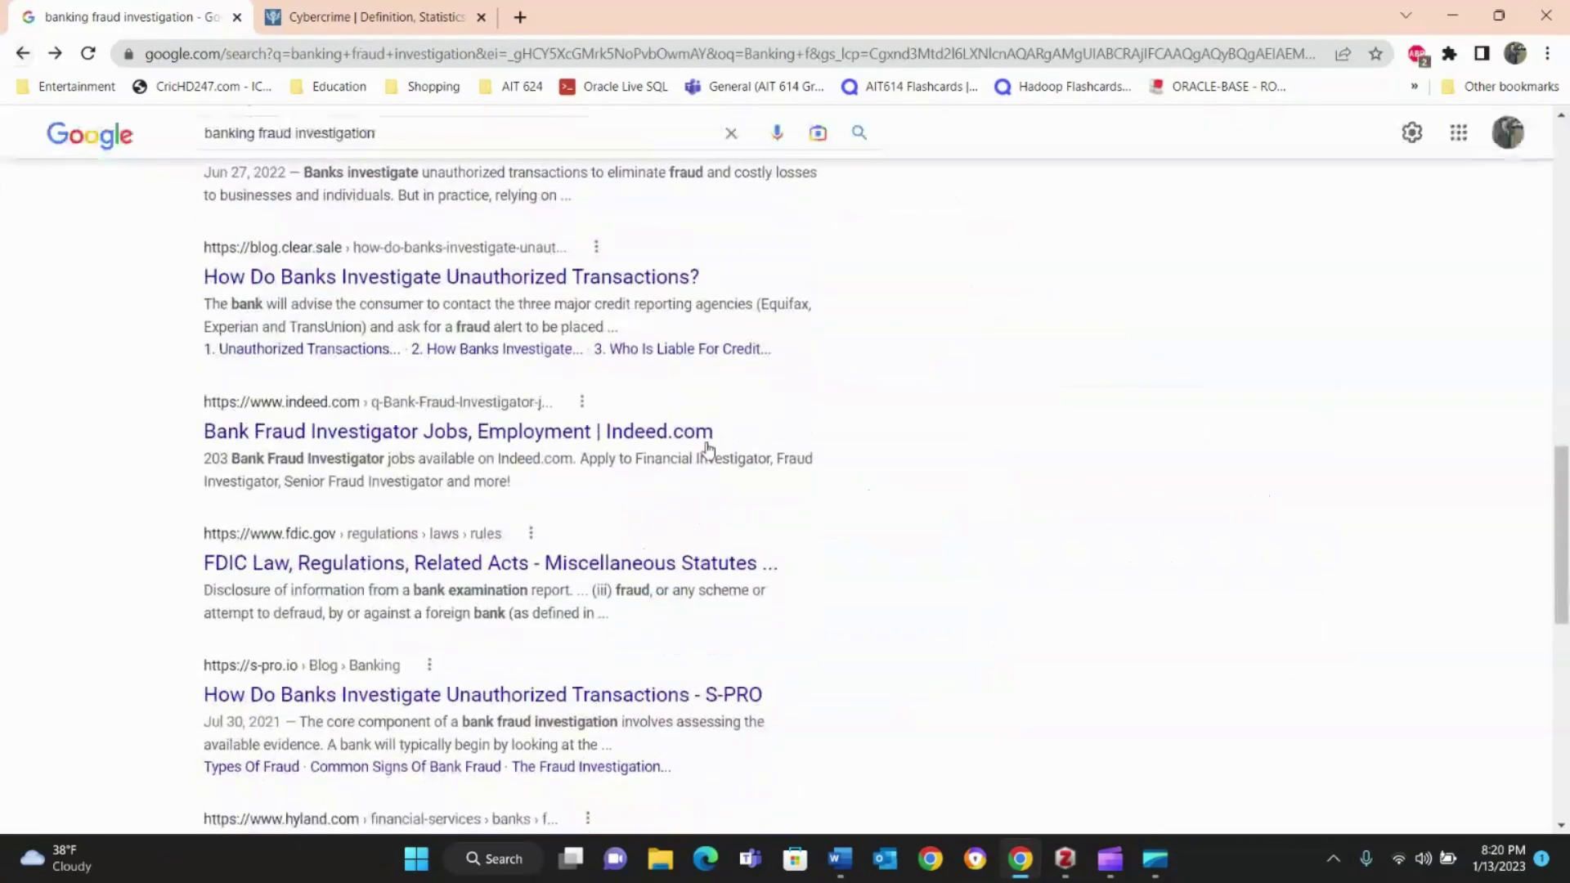
left_click(433, 564)
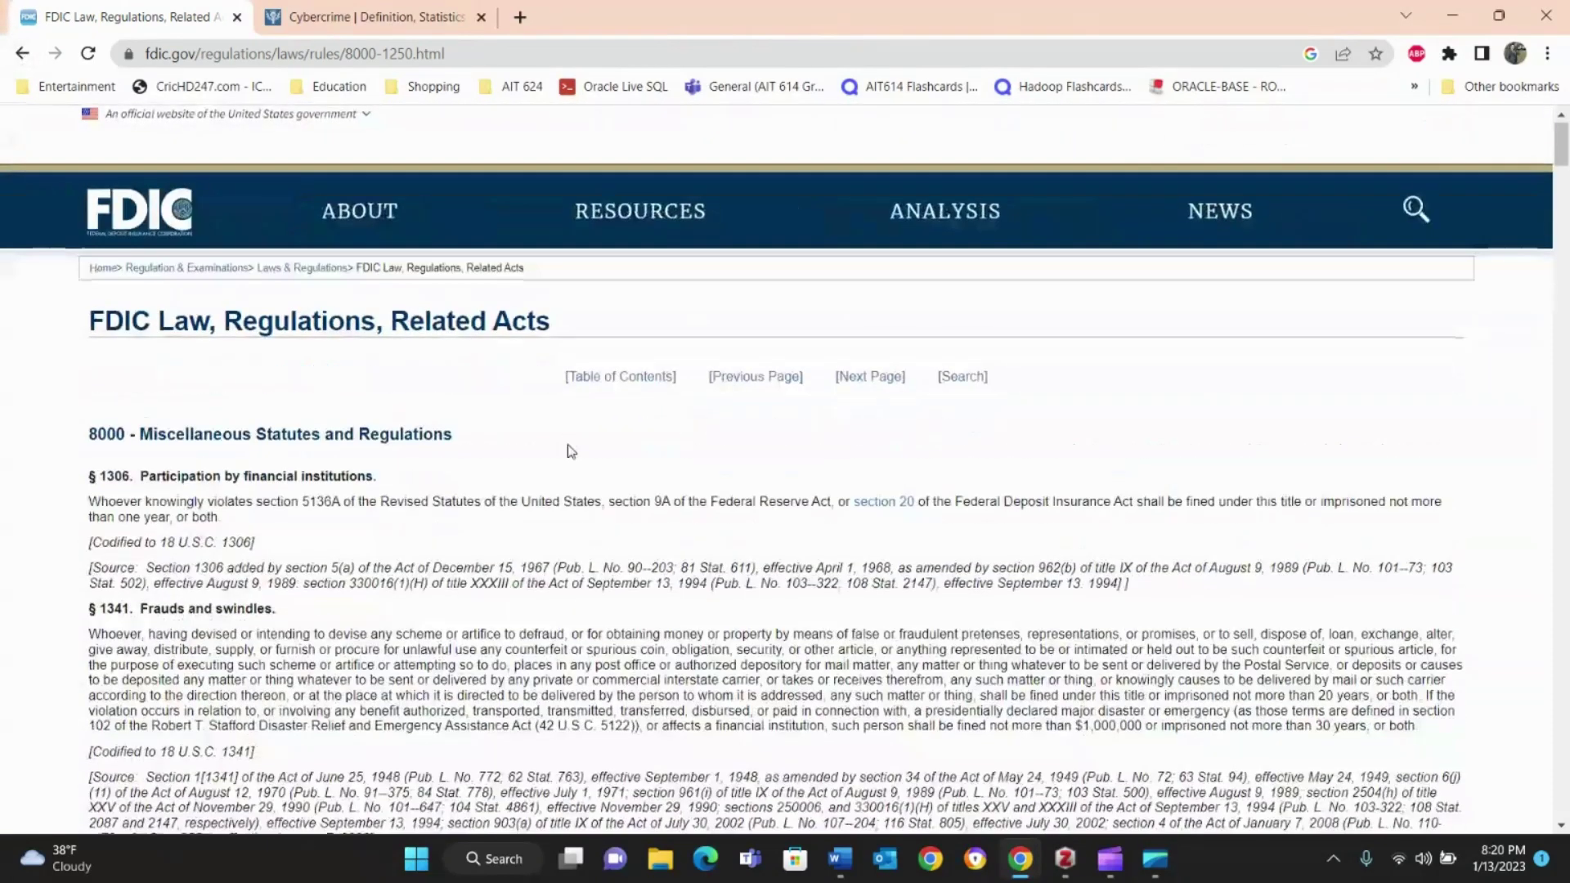
key("alt+Left")
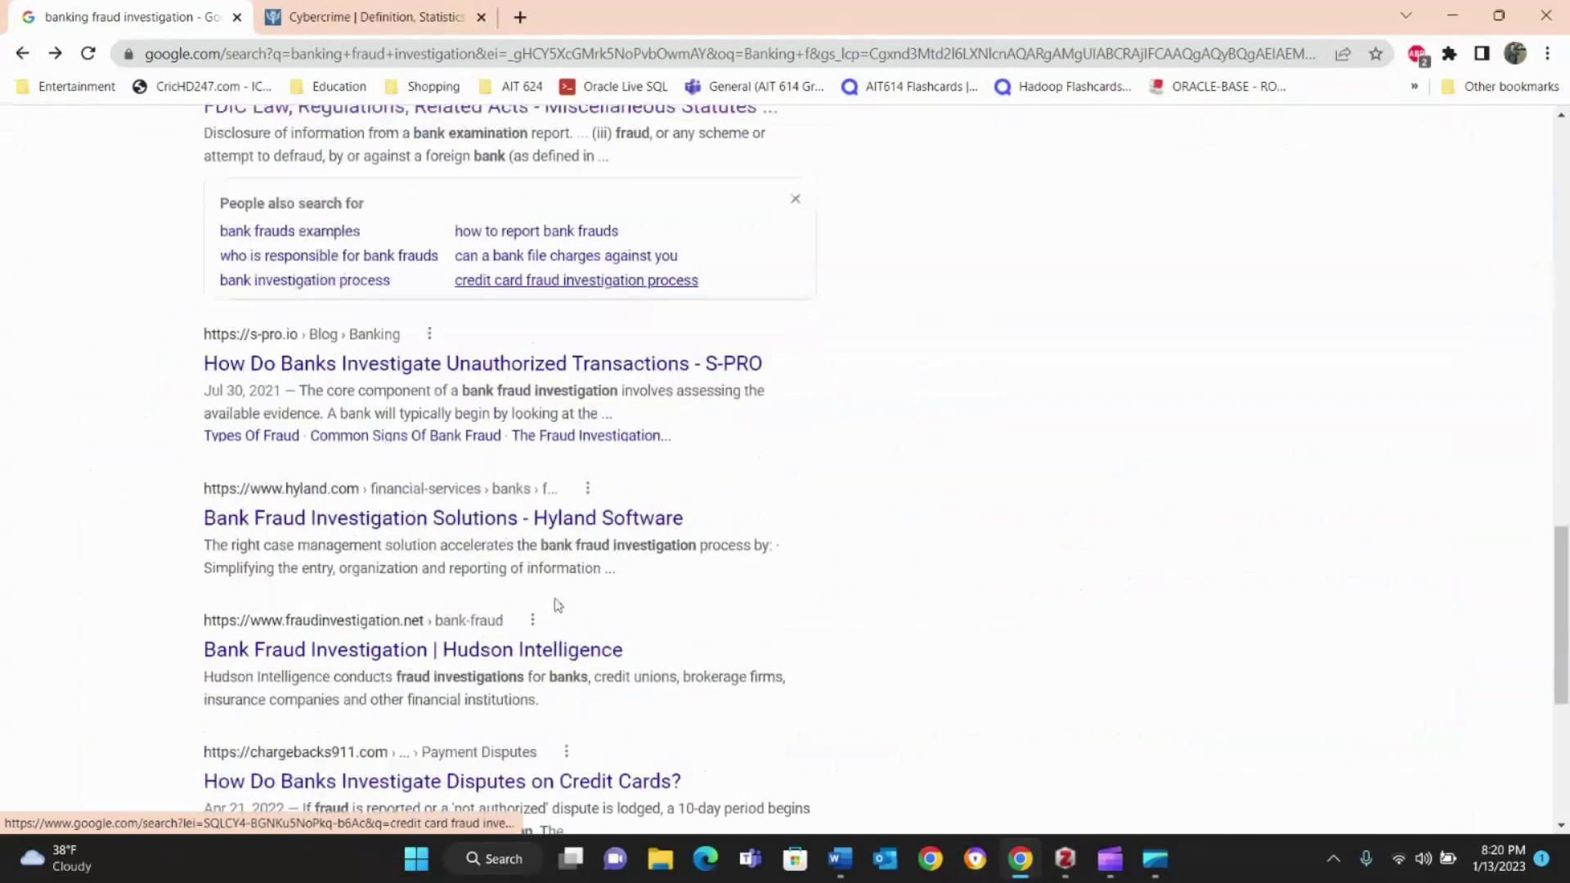
scroll(555, 603, "down", 5)
scroll(548, 572, "up", 10)
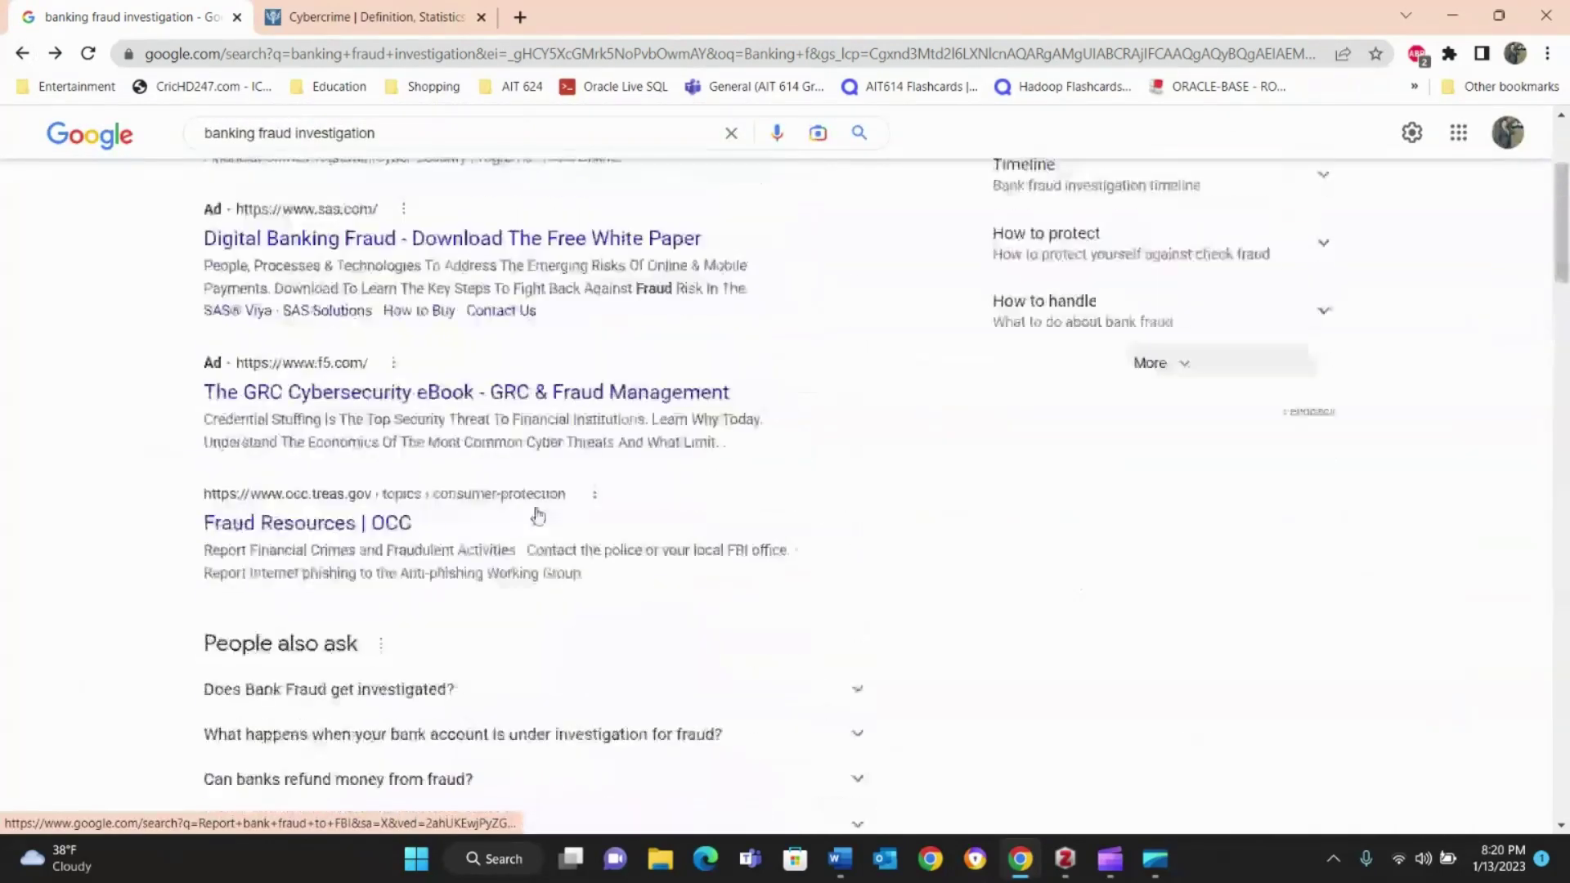
- Search Google for "computer fraud and abuse act" and browse the results for another source
triple_click(432, 131)
key("BackSpace")
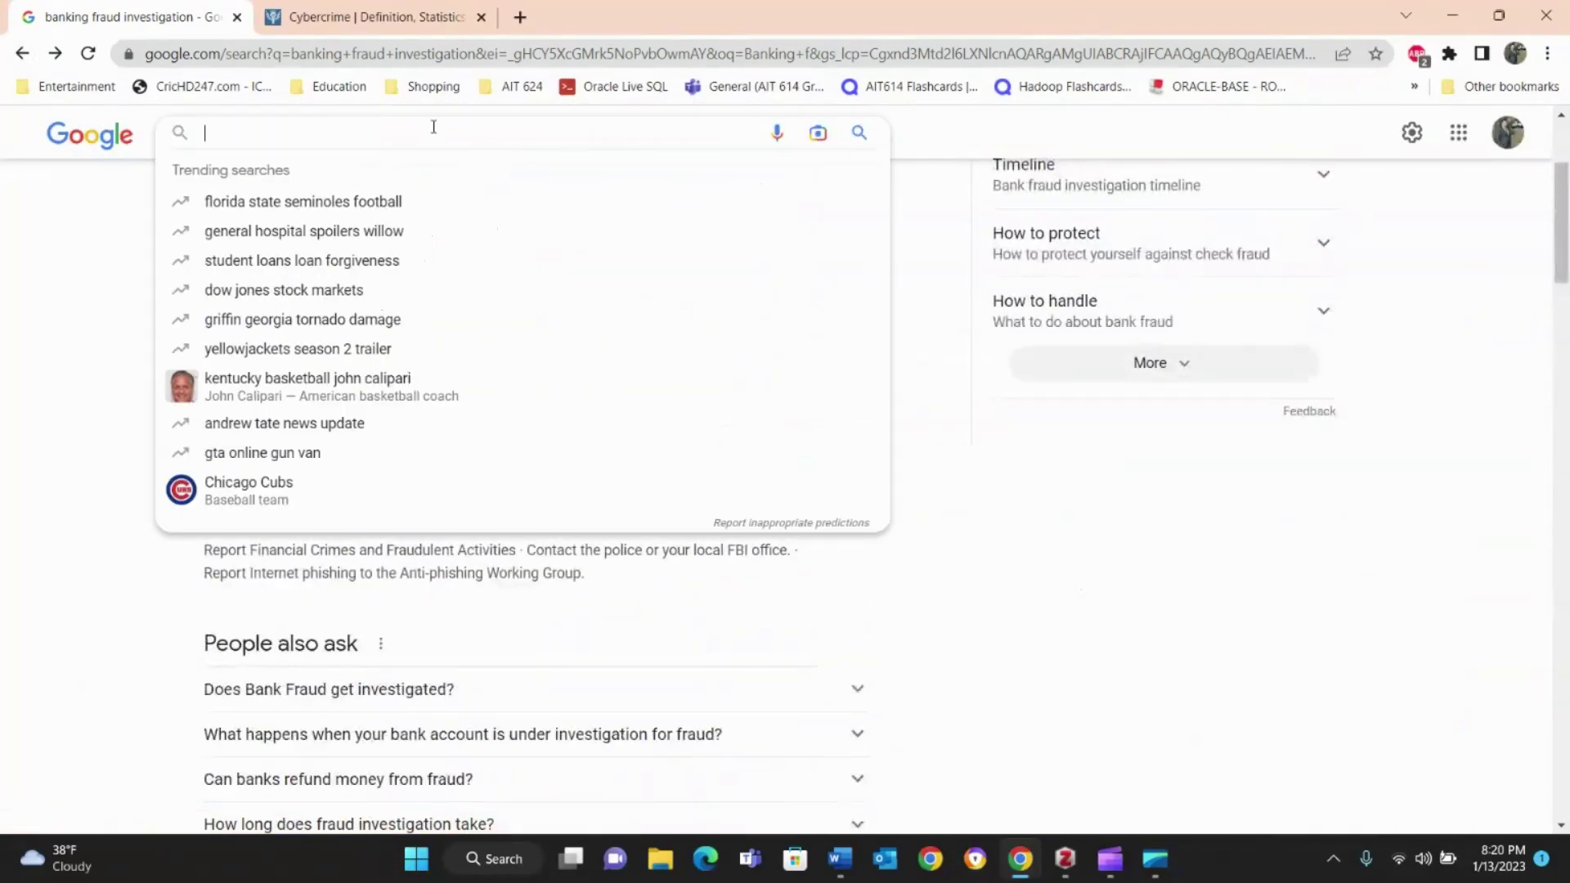
type("computer c")
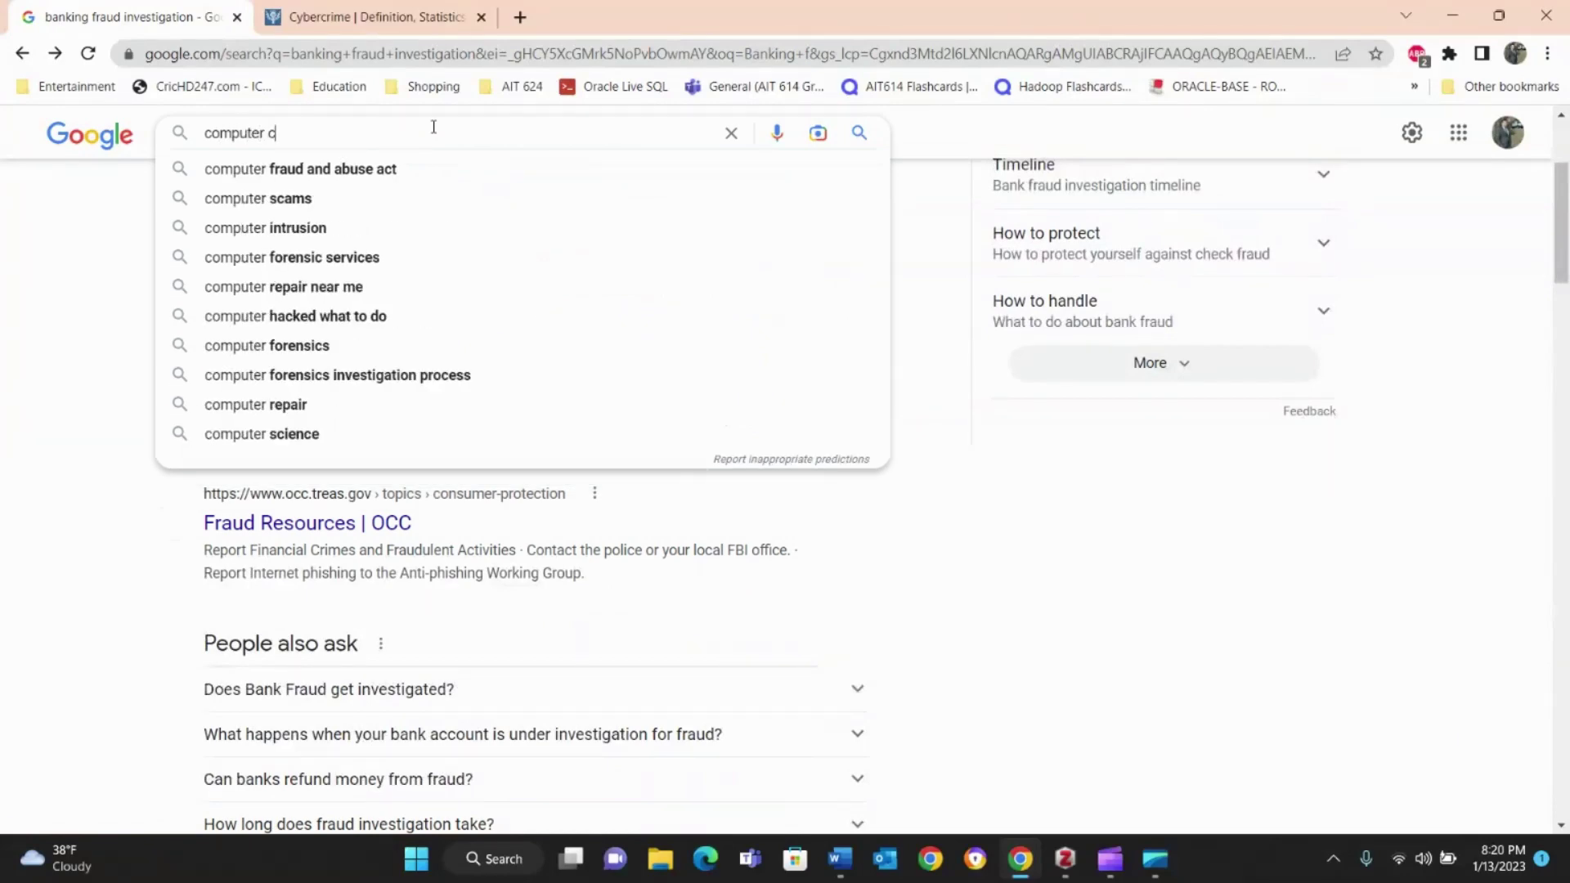
key("BackSpace")
left_click(390, 172)
scroll(687, 399, "down", 5)
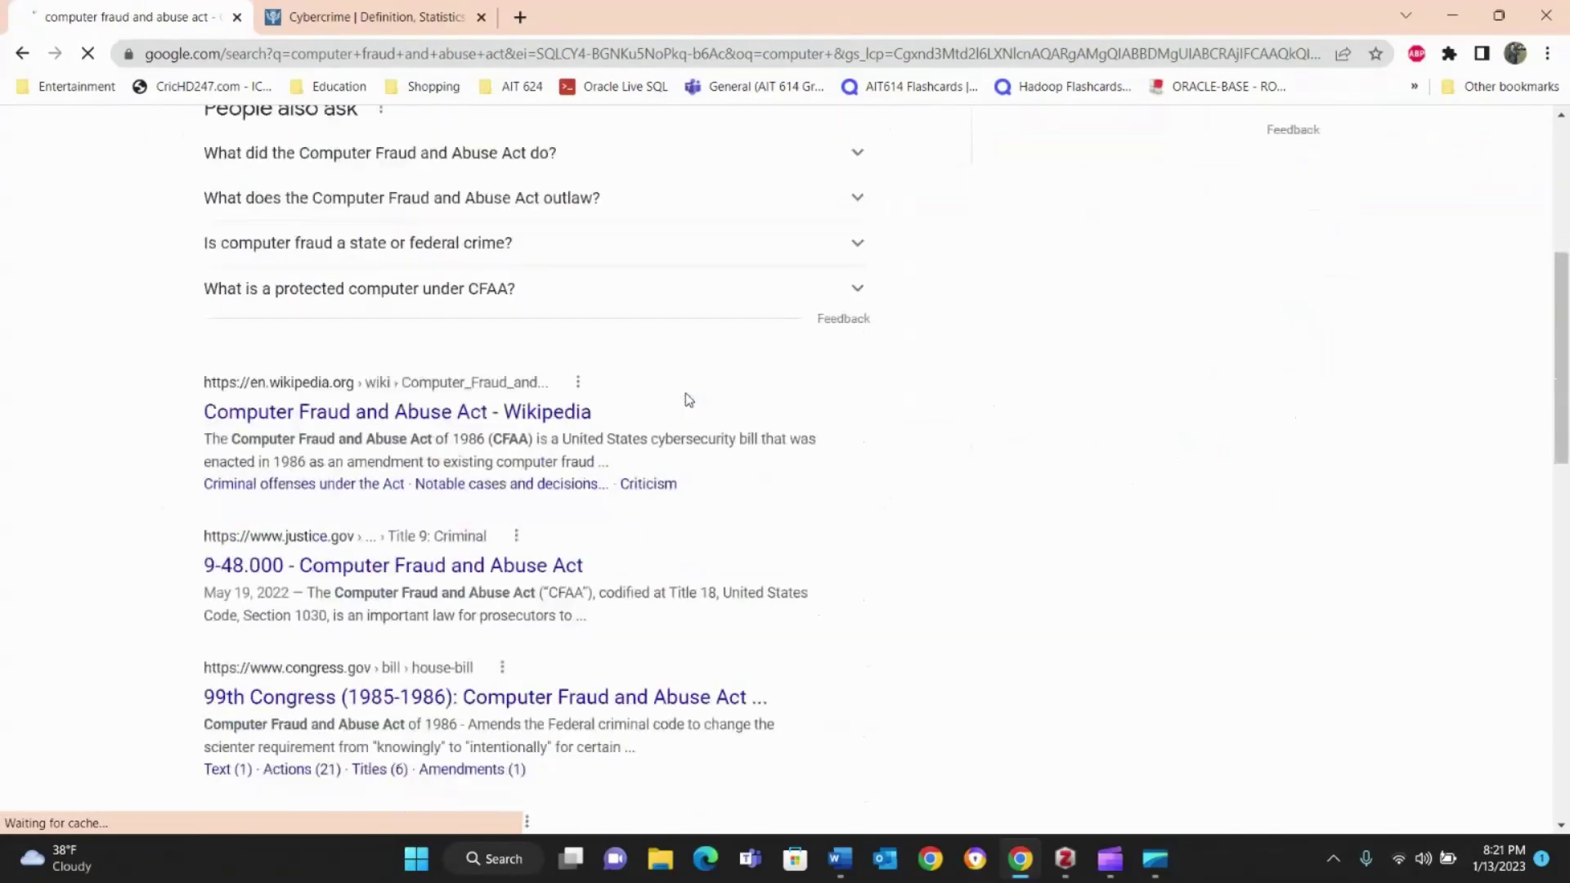
scroll(499, 526, "down", 4)
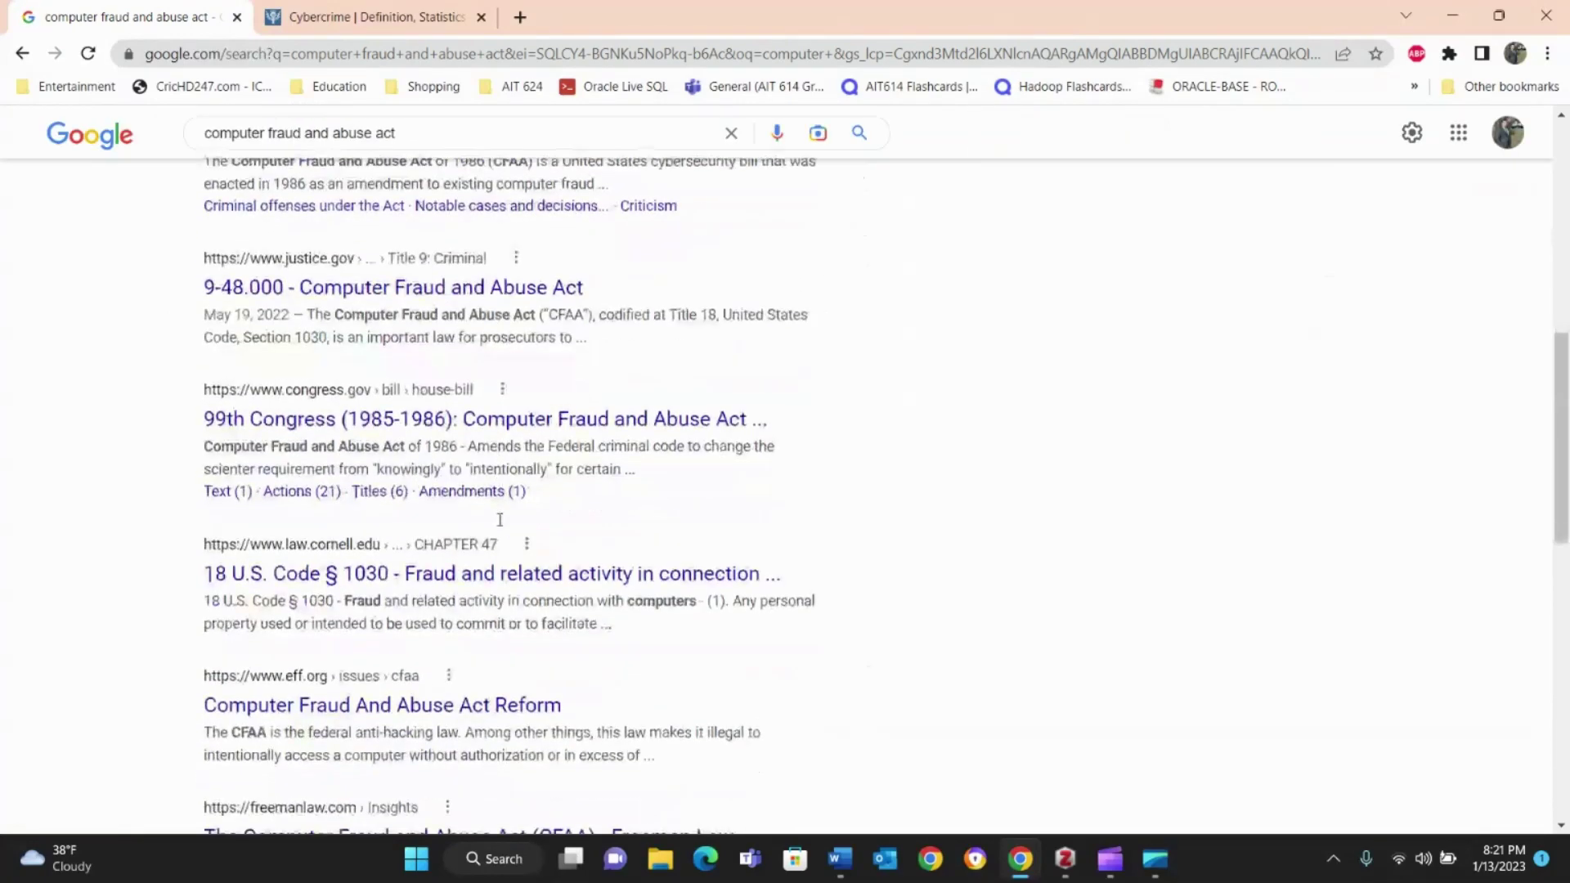
- Browse the search results, view the EFF page "Computer Fraud And Abuse Act Reform", and return to the results
scroll(502, 525, "down", 4)
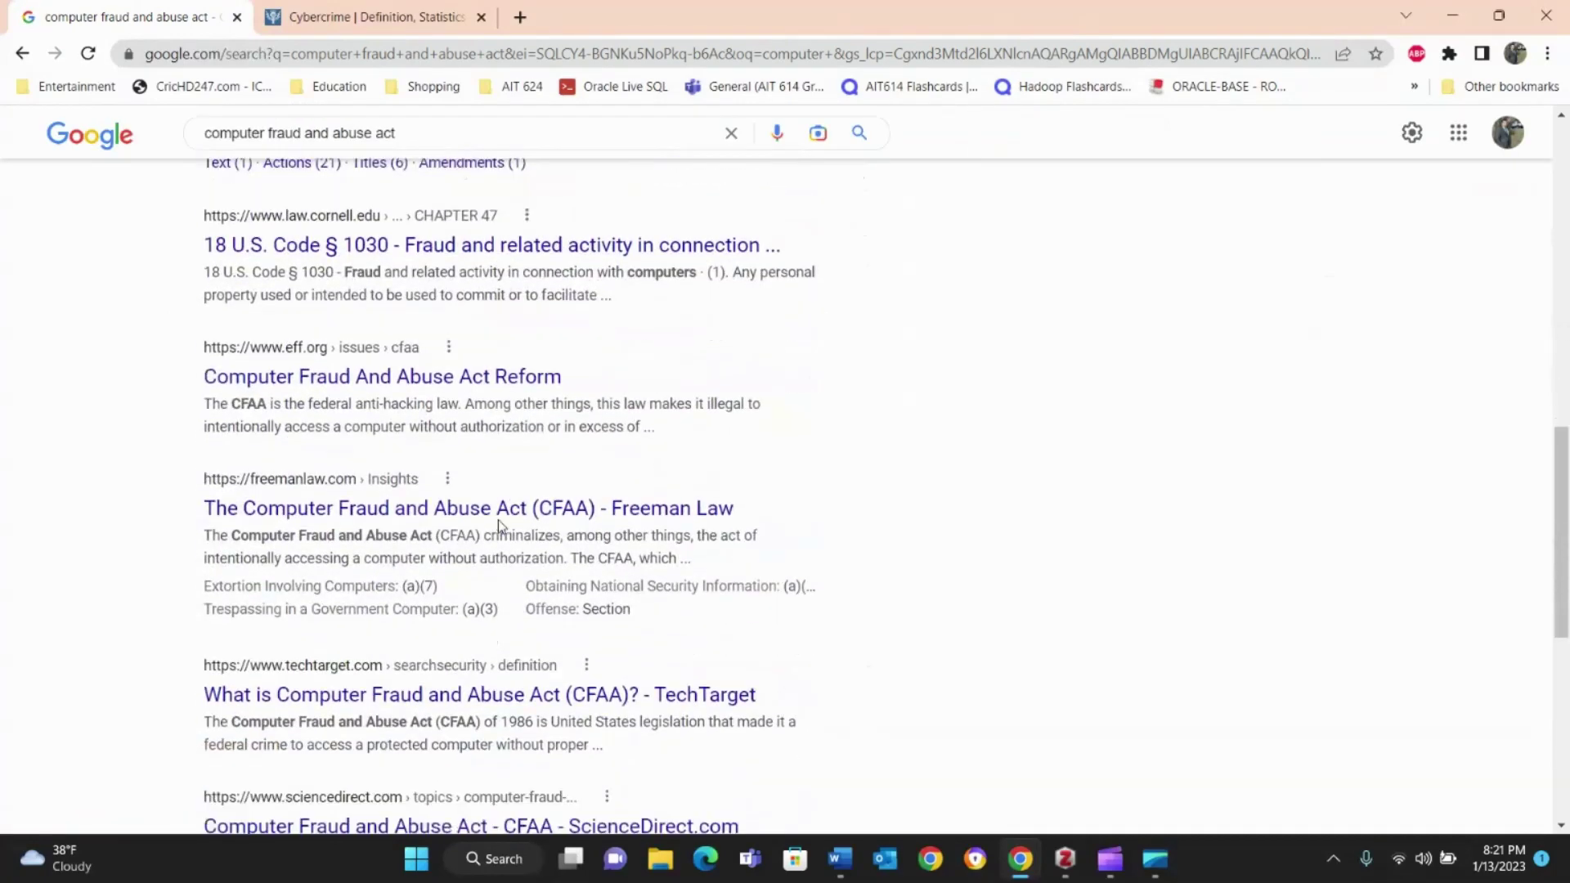
left_click(366, 370)
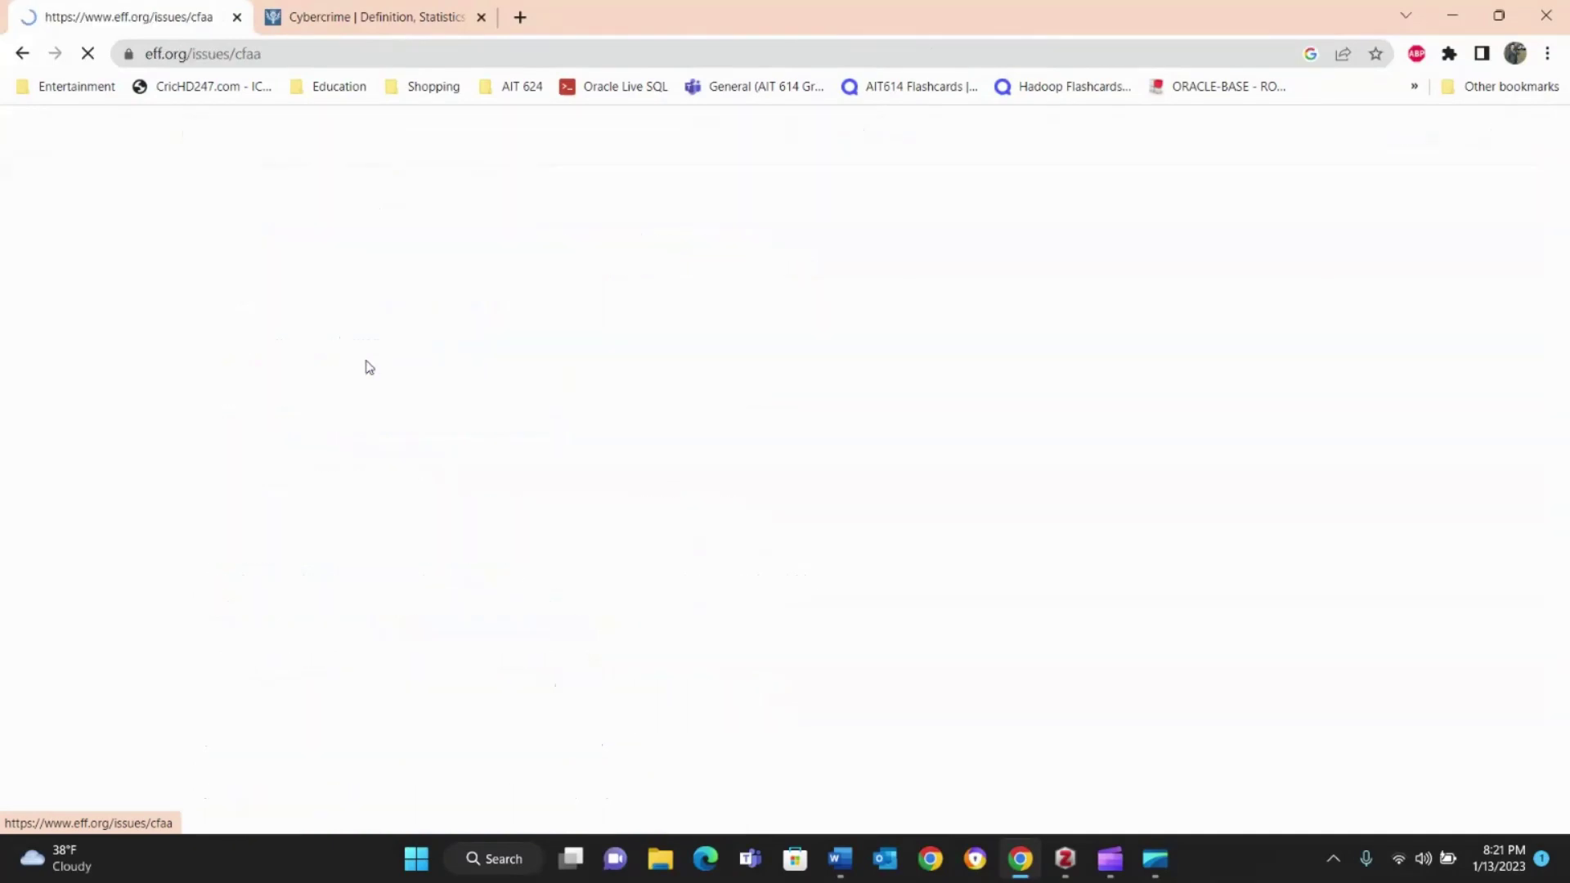
scroll(860, 442, "down", 4)
scroll(860, 441, "down", 10)
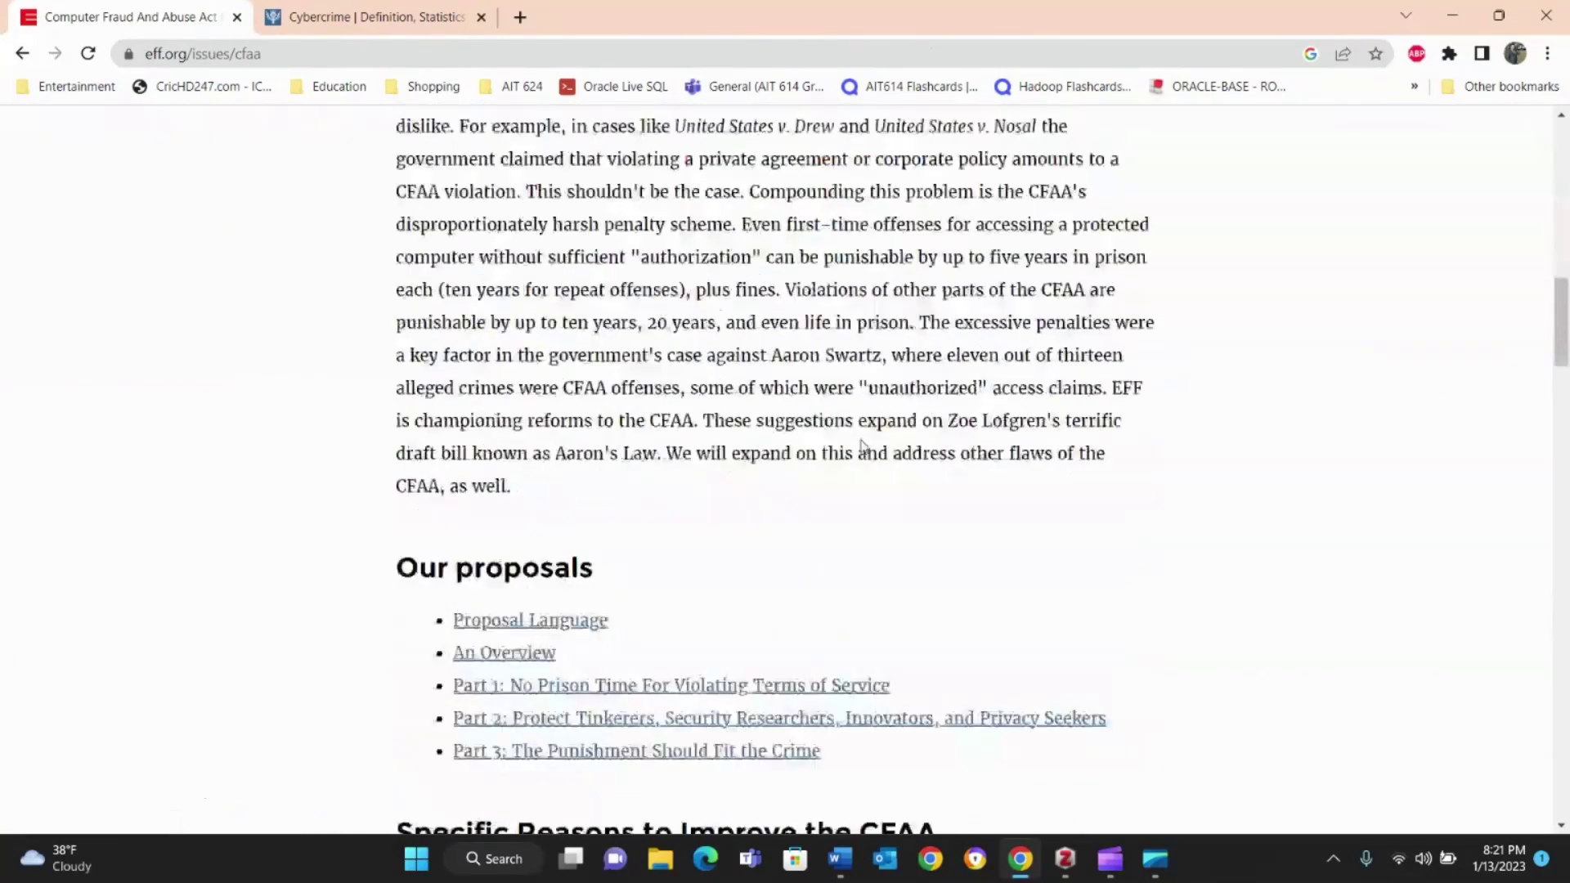
scroll(861, 441, "up", 20)
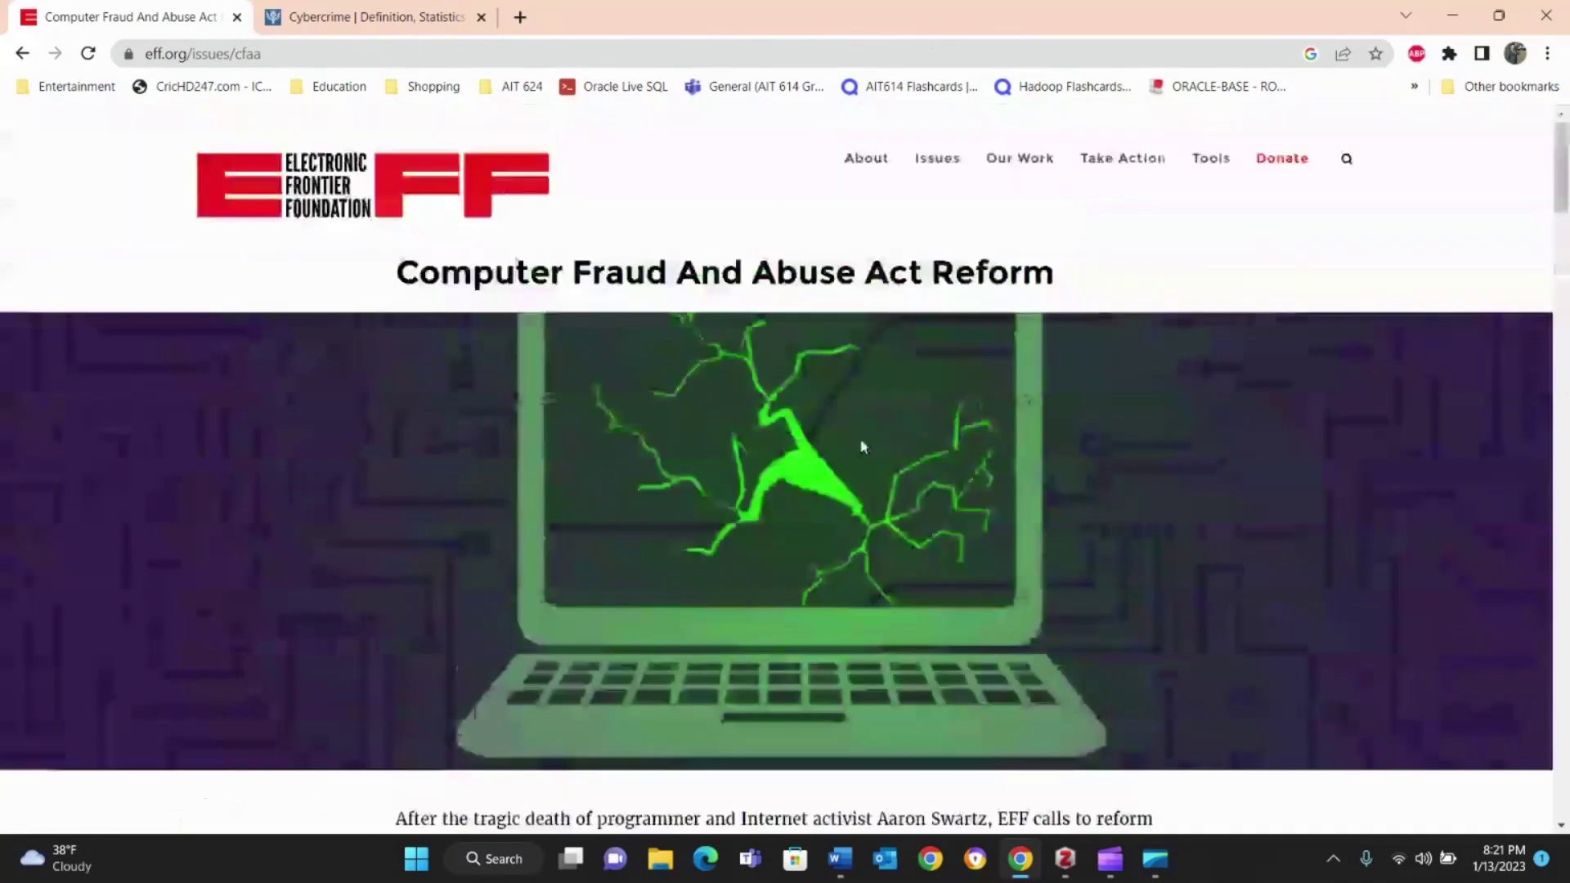
left_click(23, 53)
- Open the ScienceDirect "Computer Fraud and Abuse Act" result and save it to Zotero's "Crime Crimes" collection with the Zotero Connector
scroll(693, 424, "down", 5)
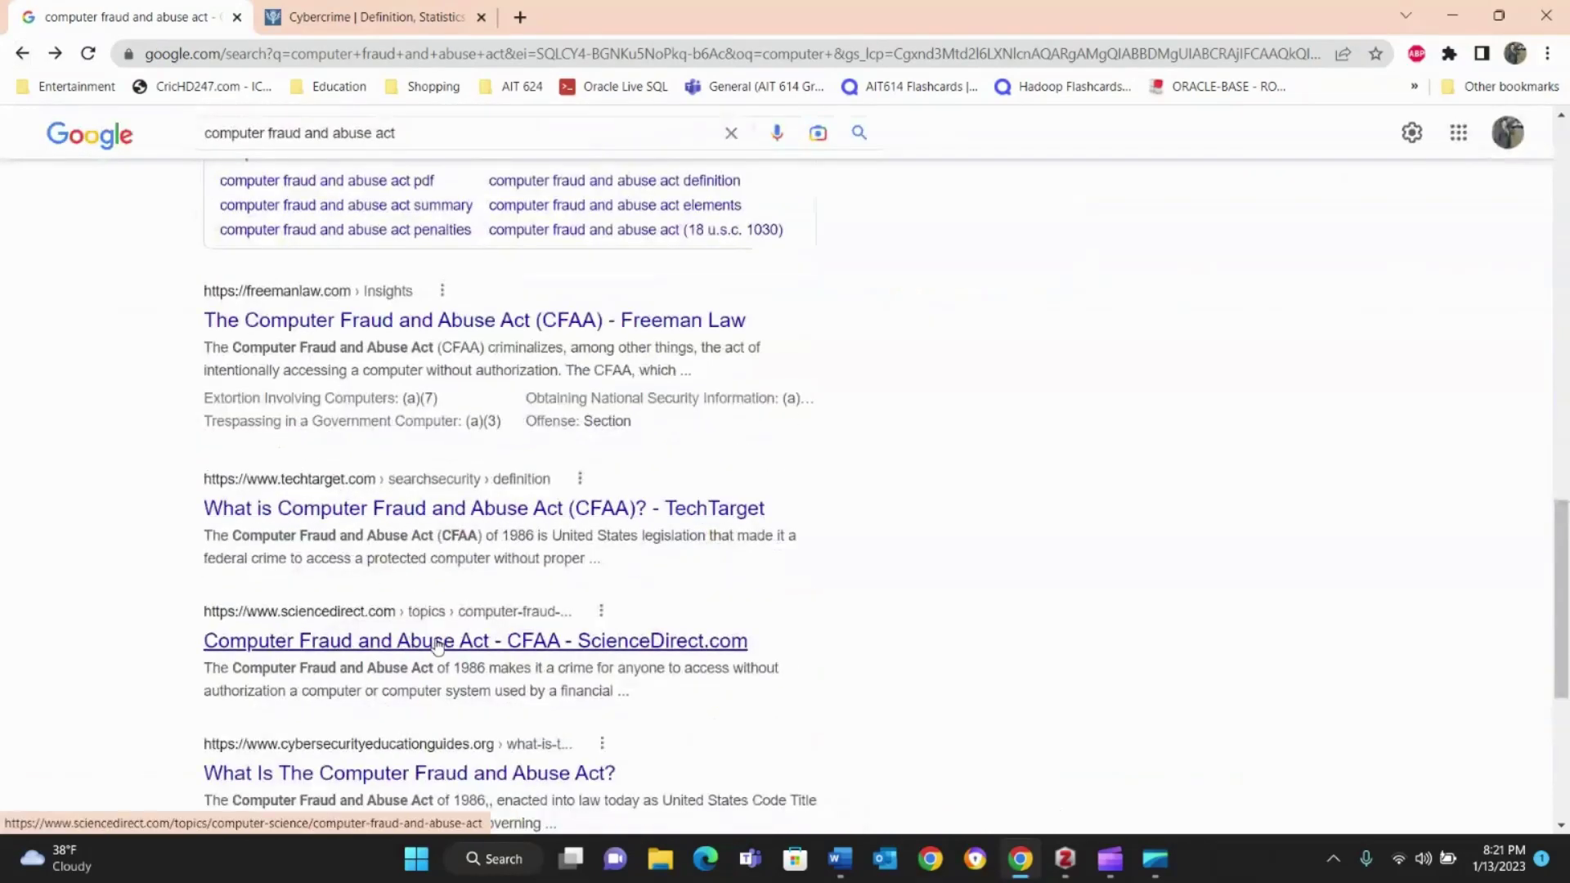
left_click(440, 645)
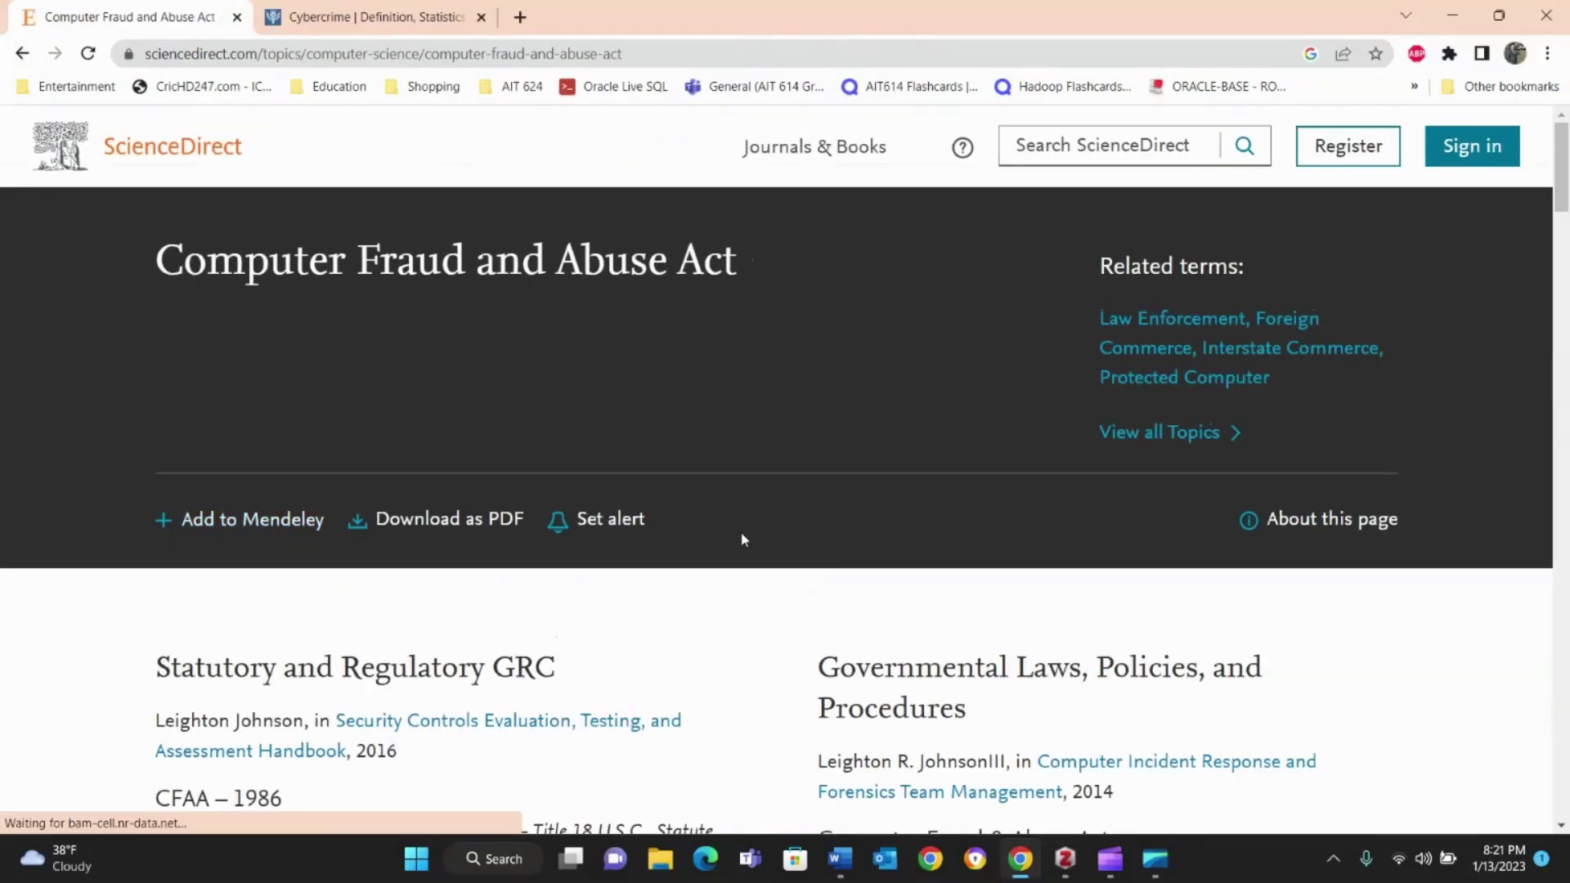
scroll(742, 540, "down", 4)
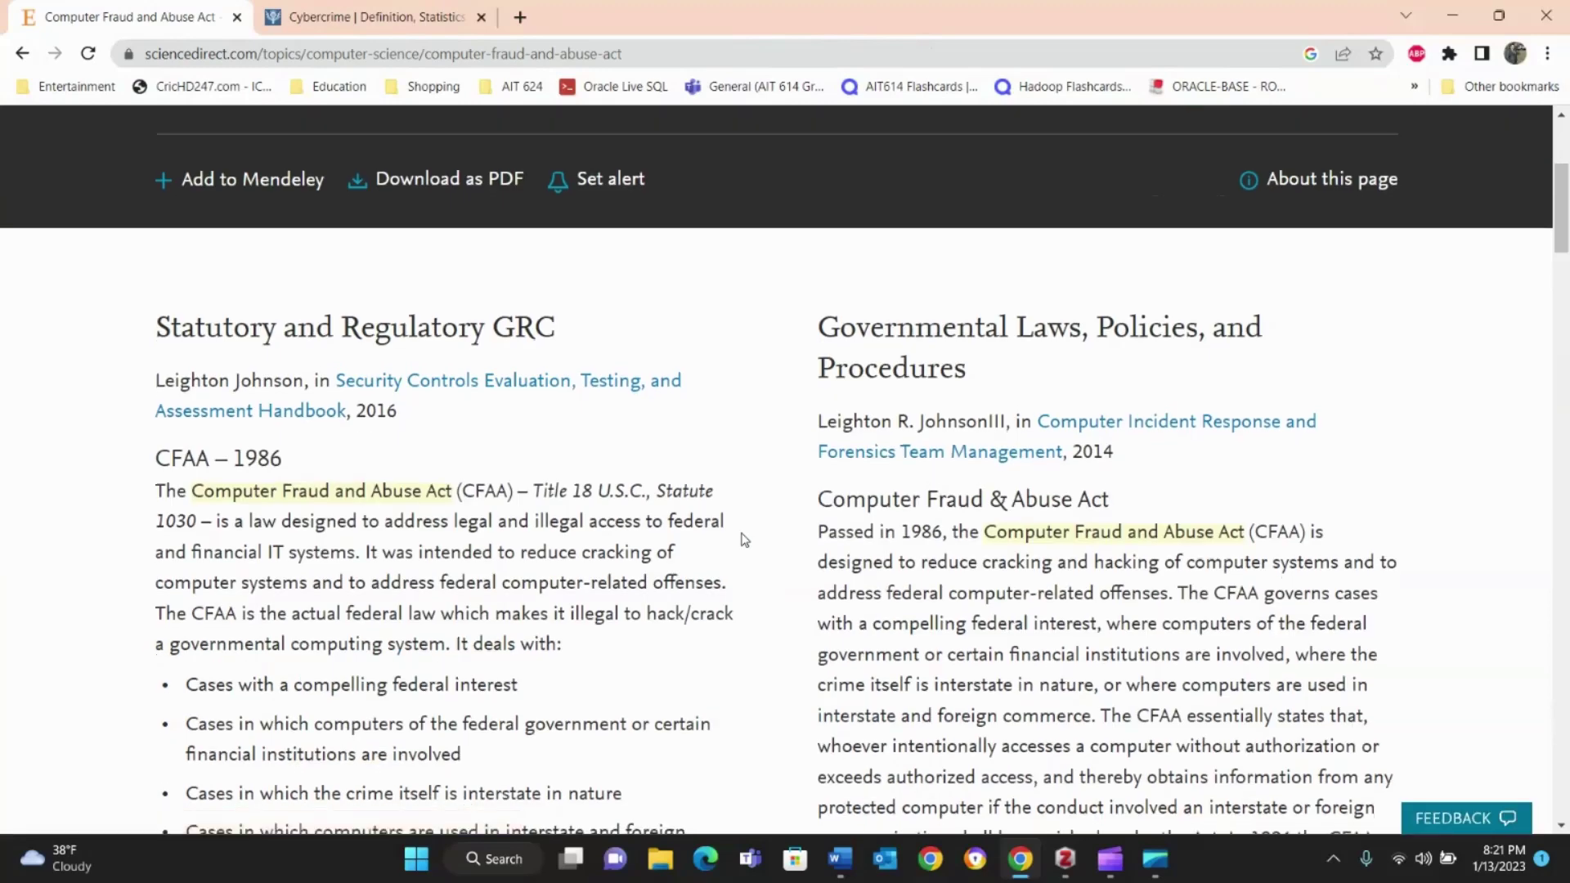
scroll(739, 537, "up", 4)
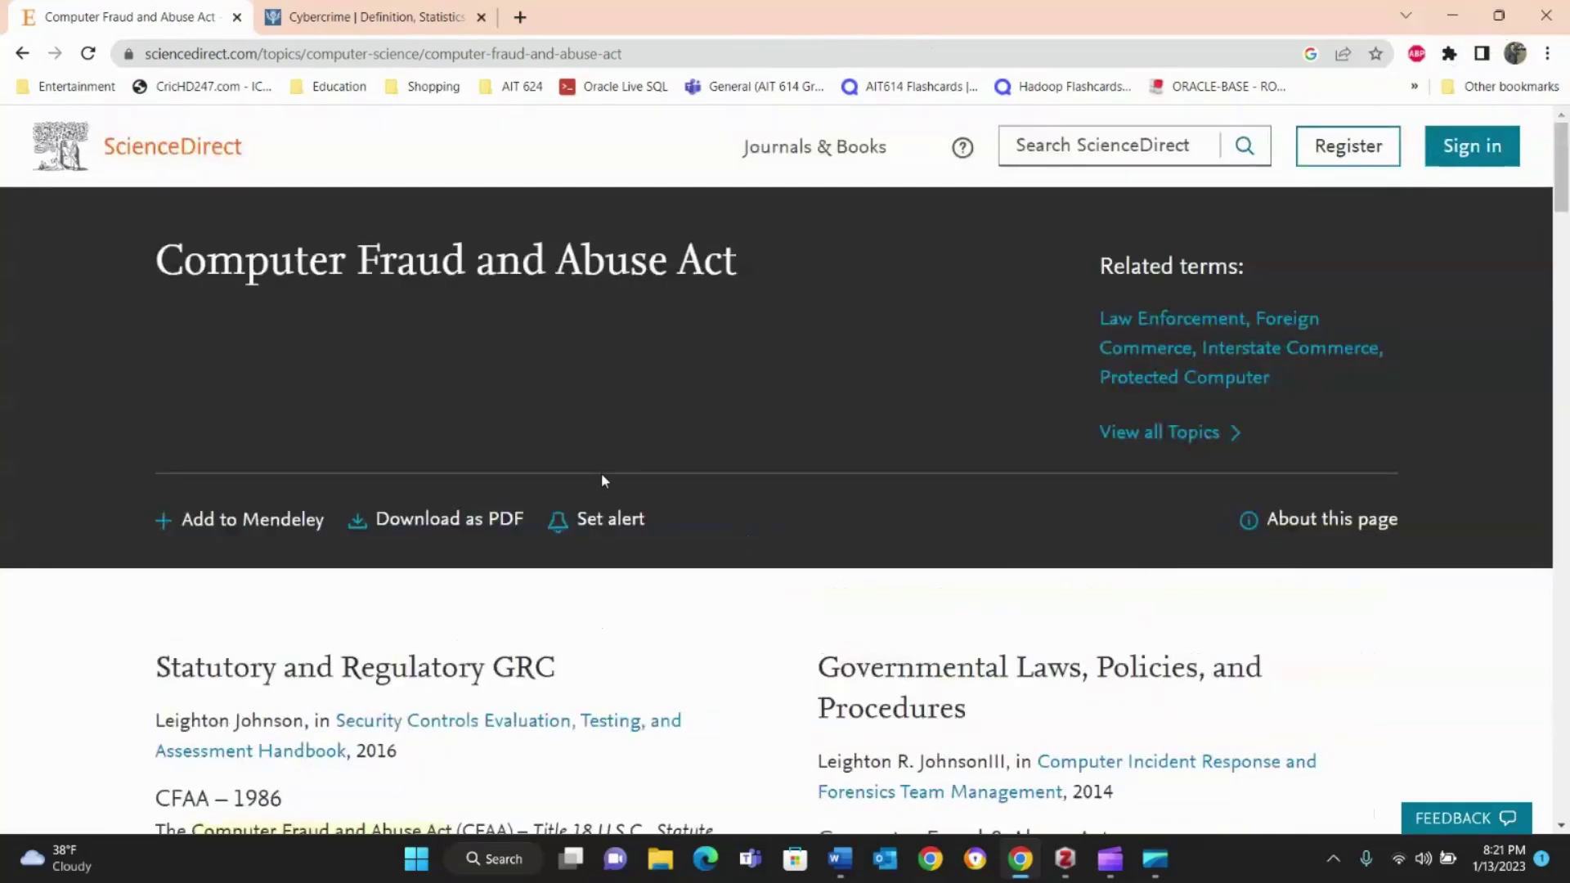
left_click(1450, 55)
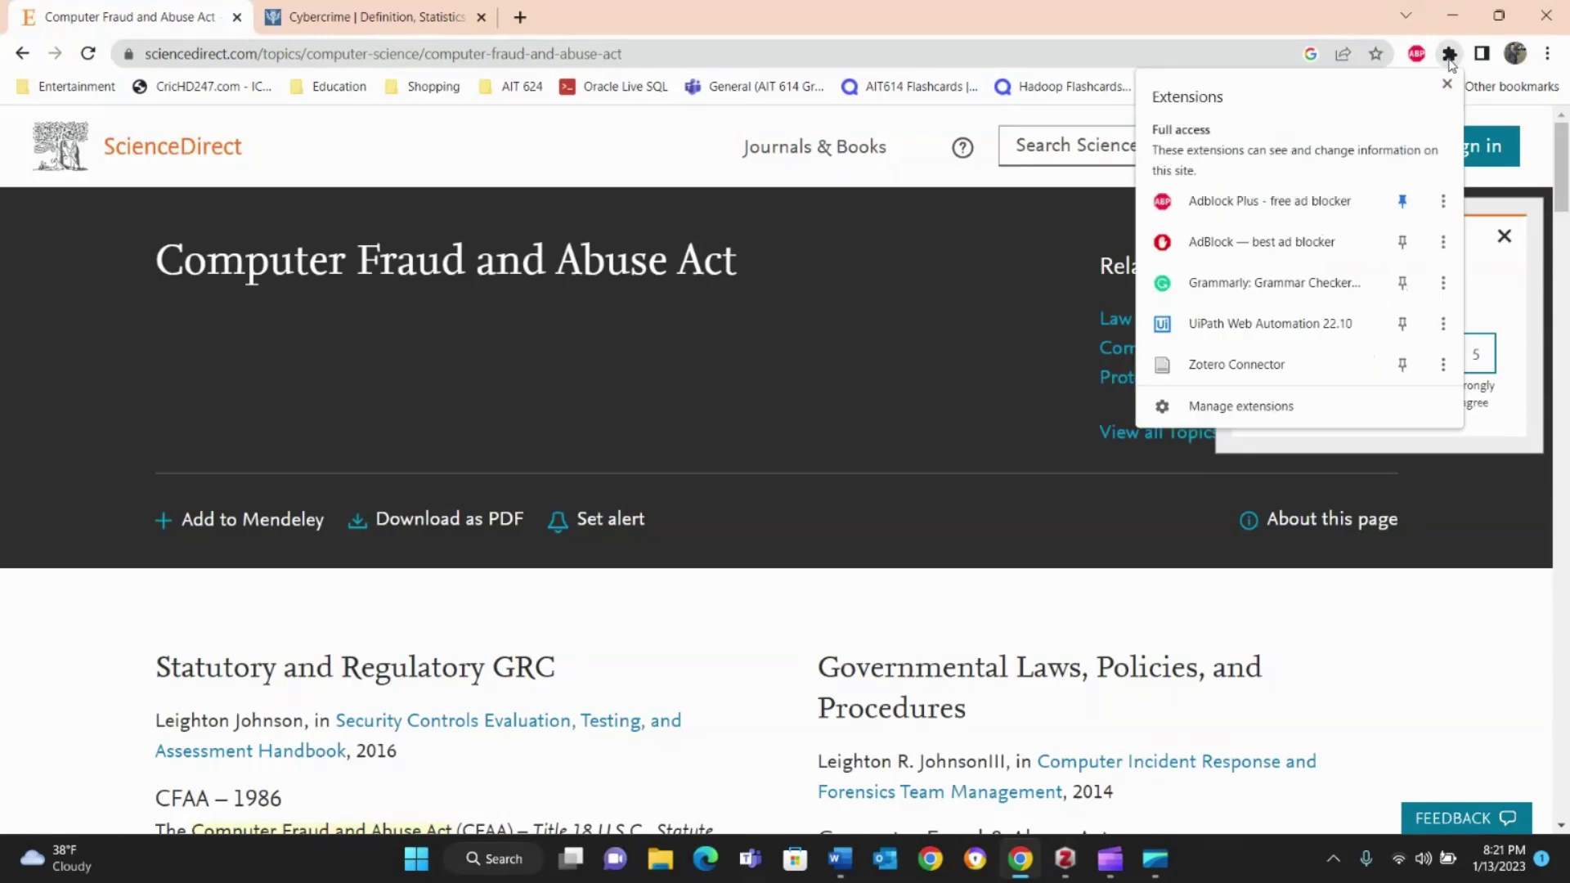
left_click(1210, 373)
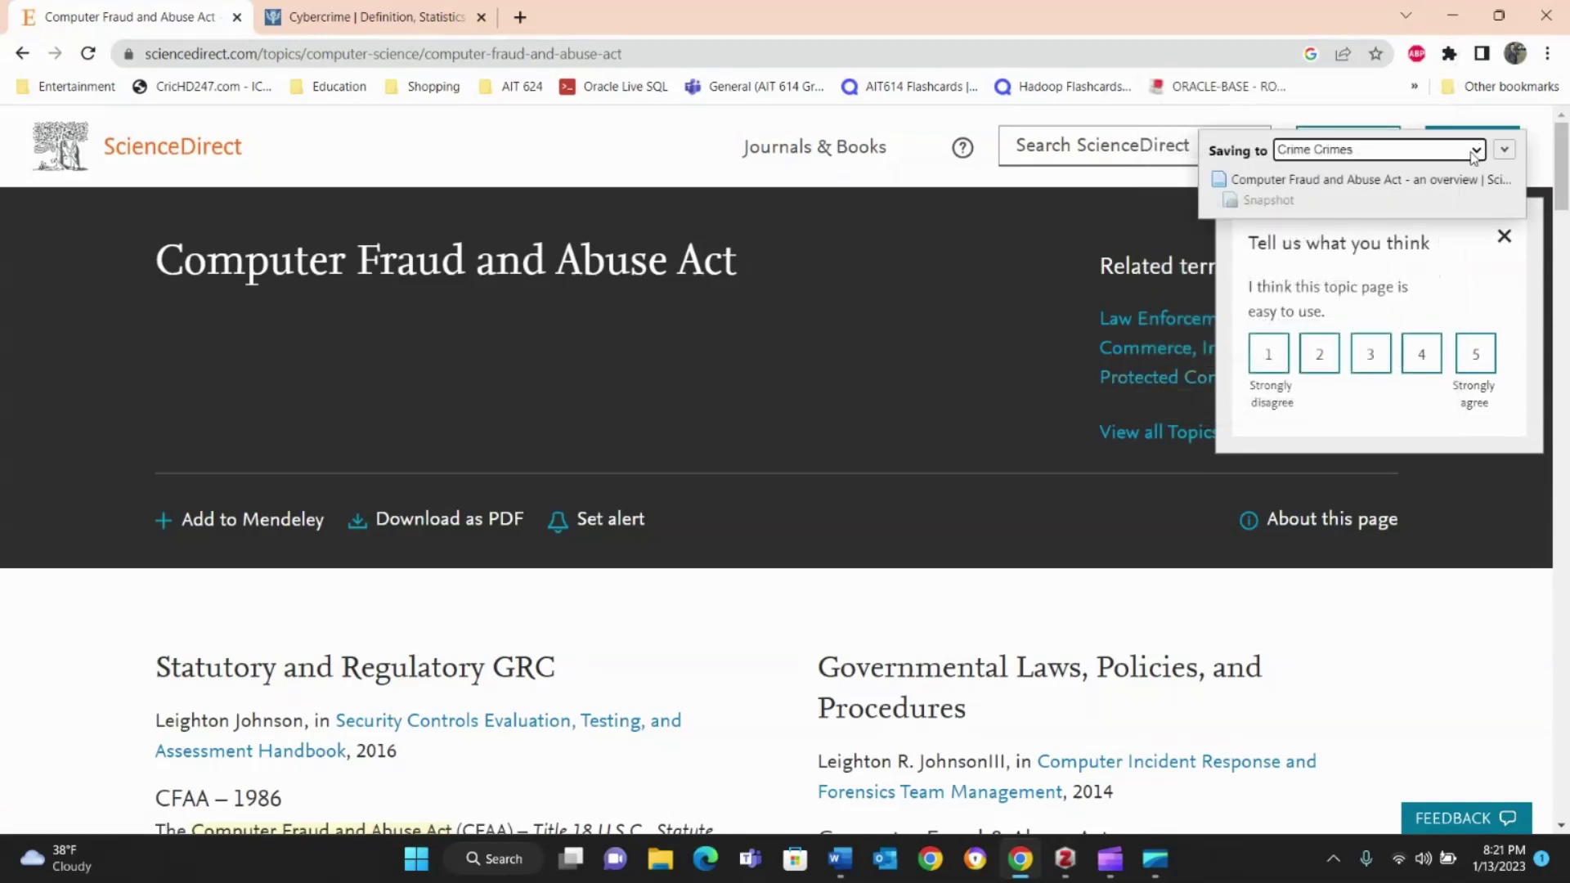
- Switch to Zotero, restart it, and close the open PDF of the "Understanding cybercrime" article
left_click(1065, 859)
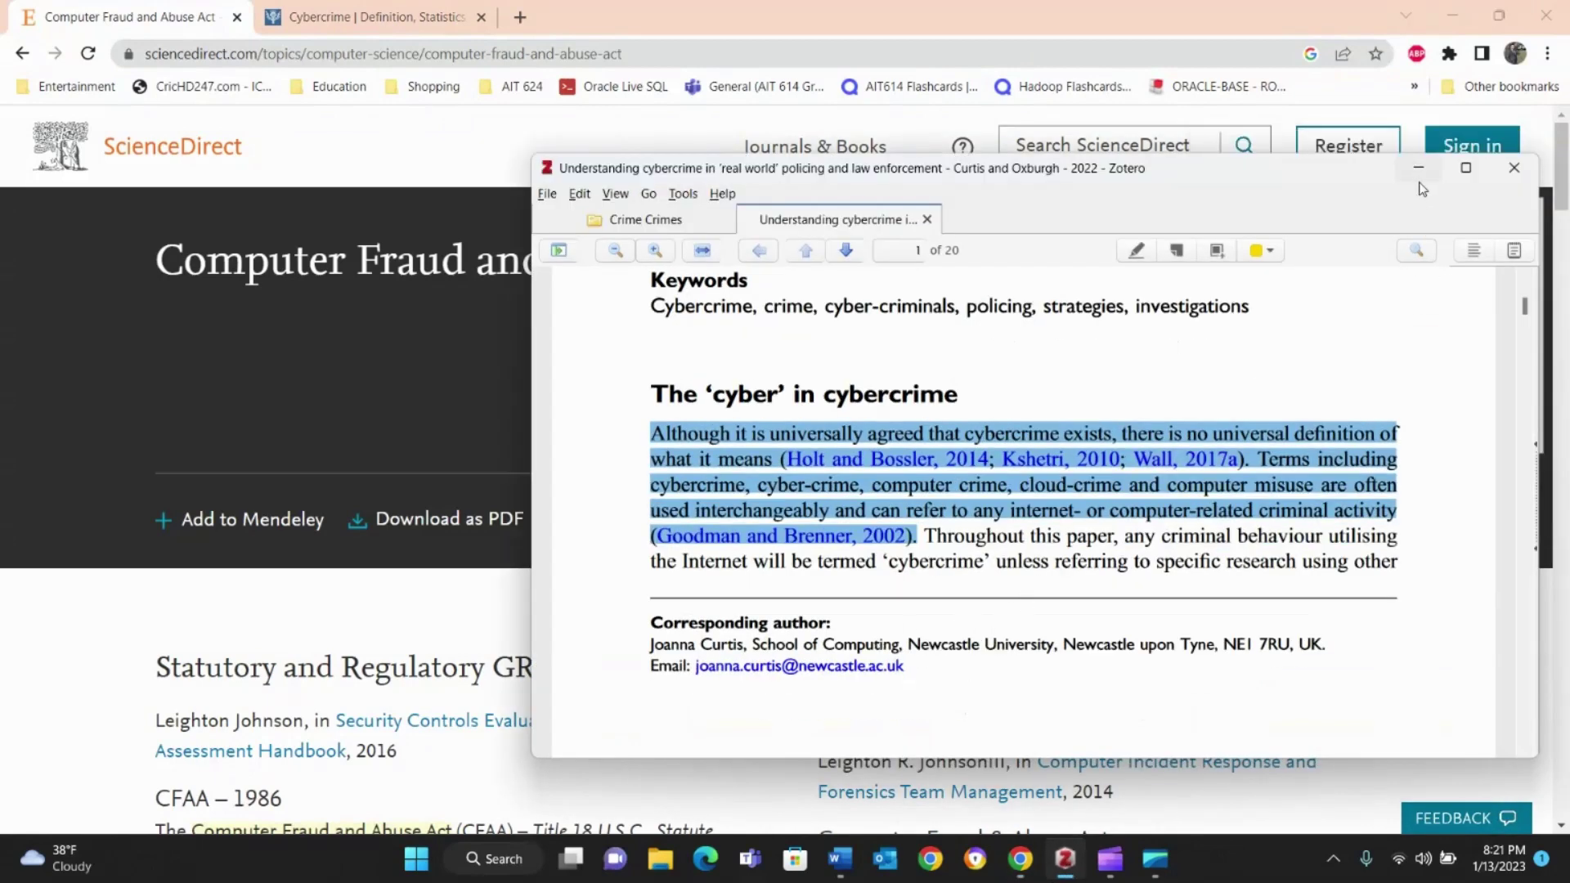
left_click(1514, 167)
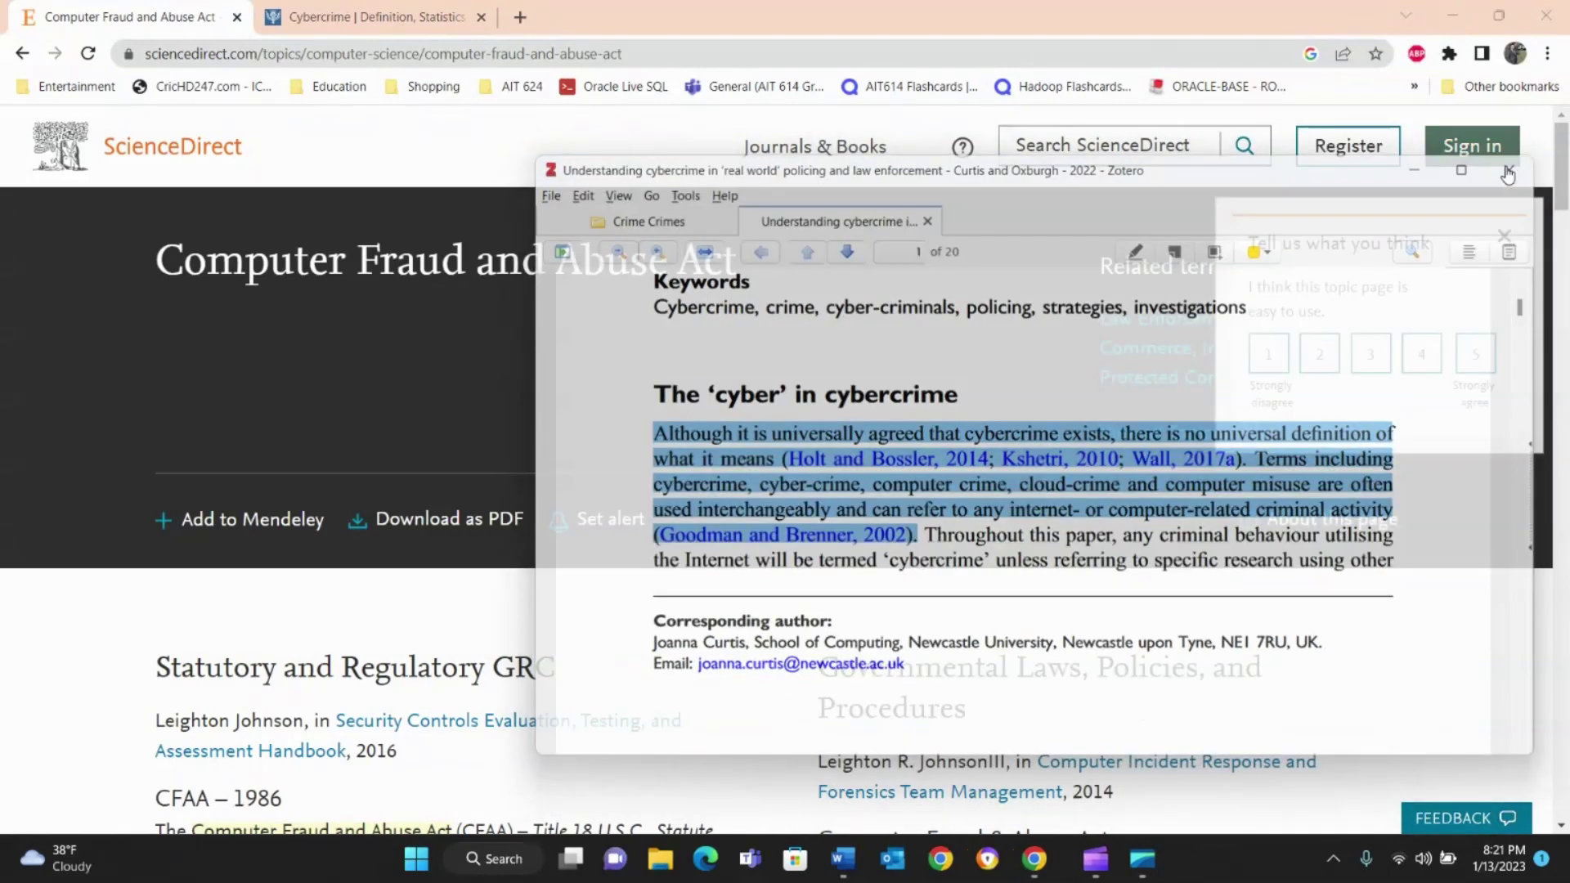
left_click(518, 858)
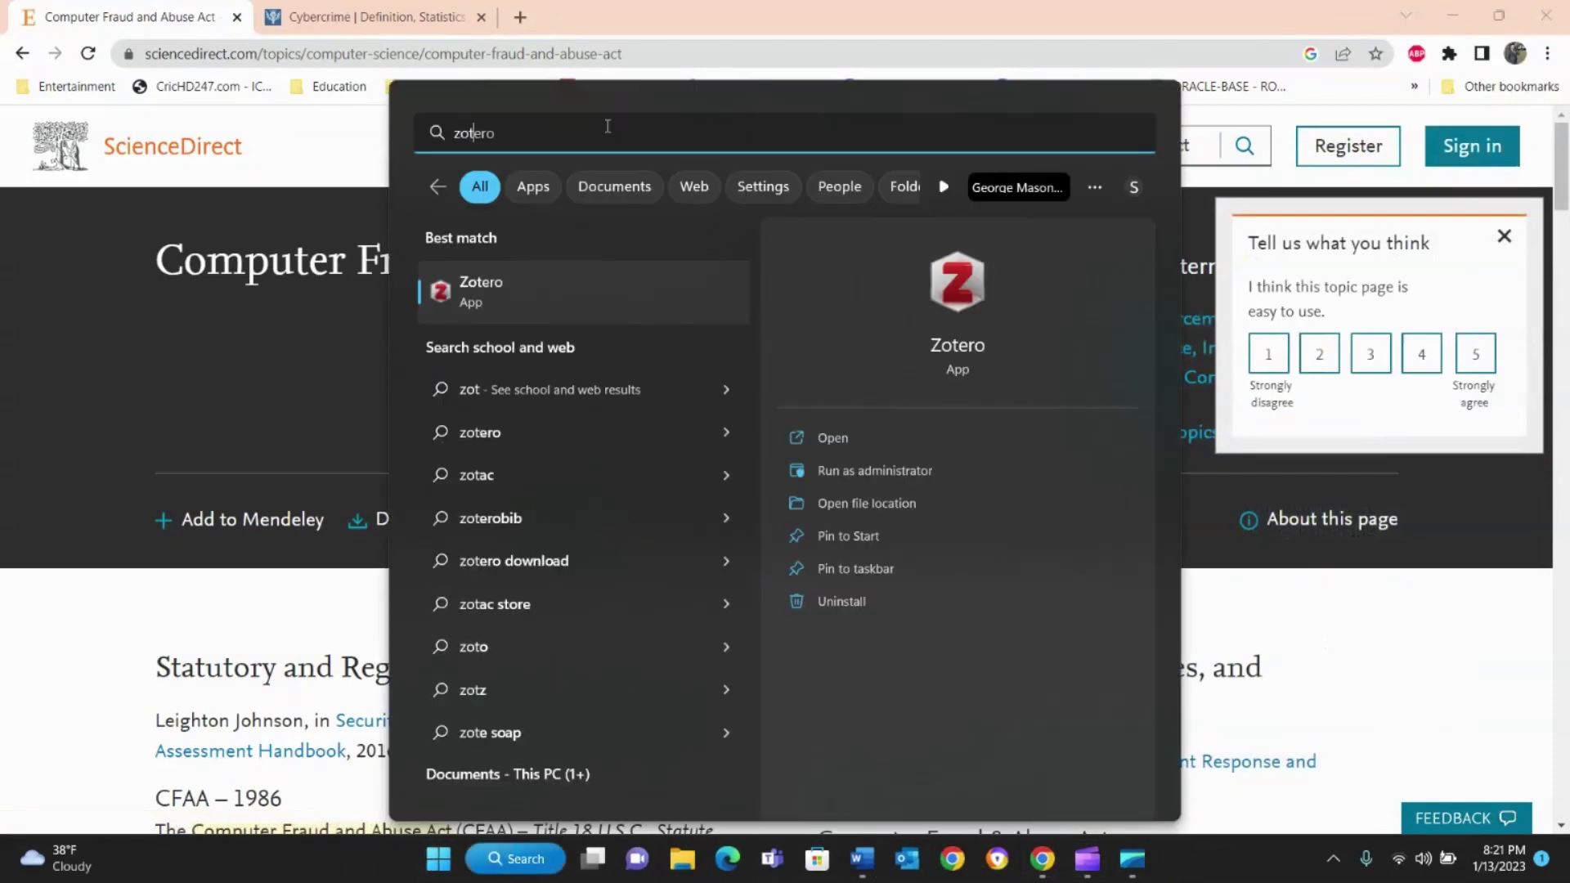
left_click(559, 299)
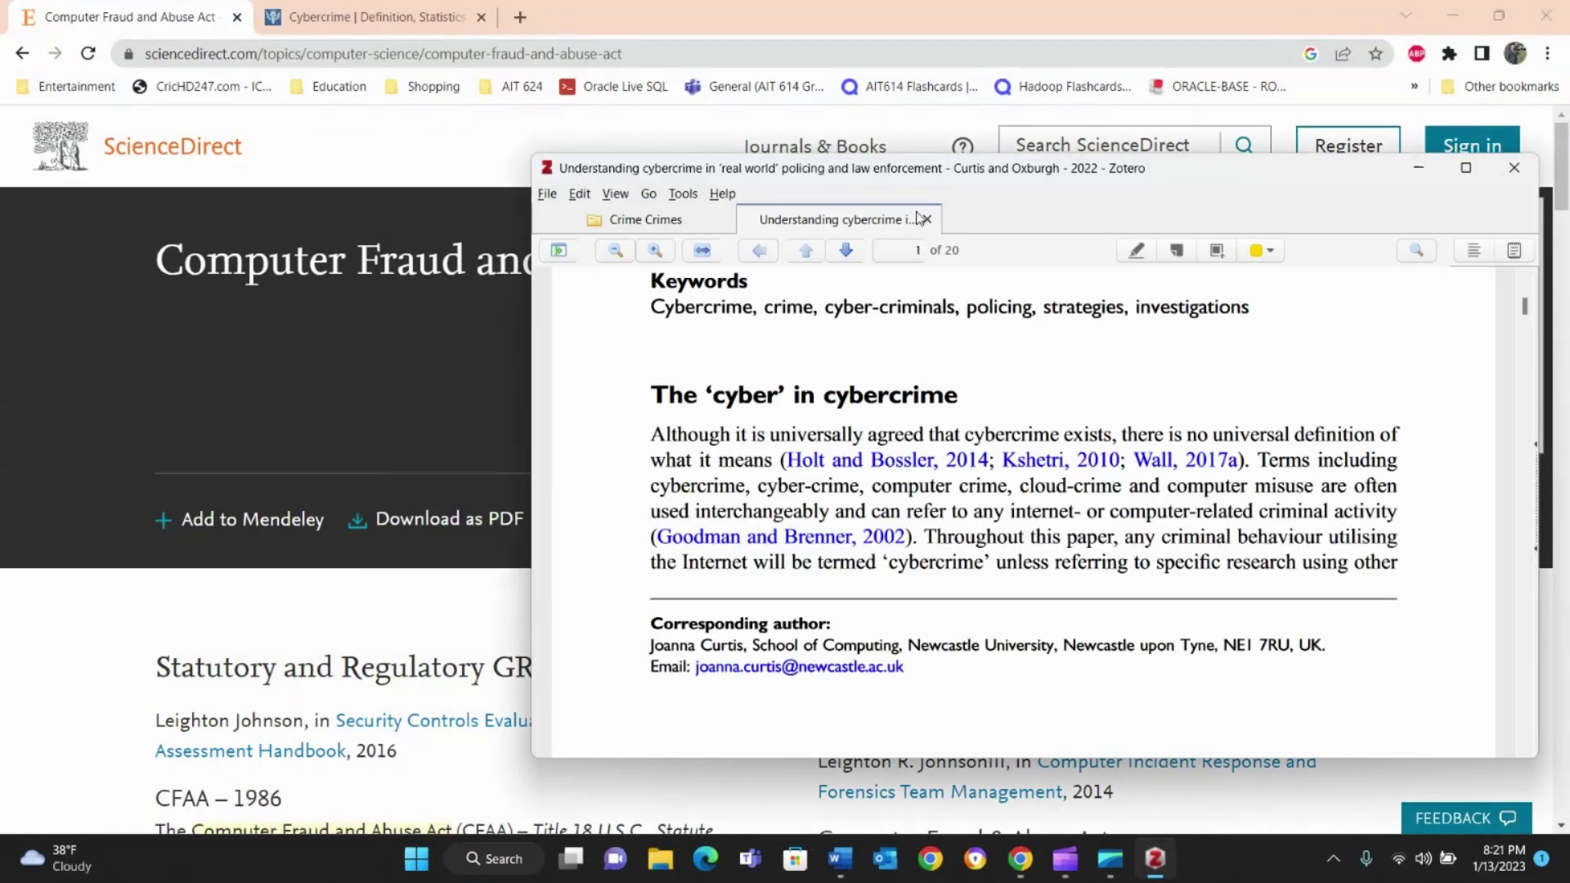
left_click(927, 219)
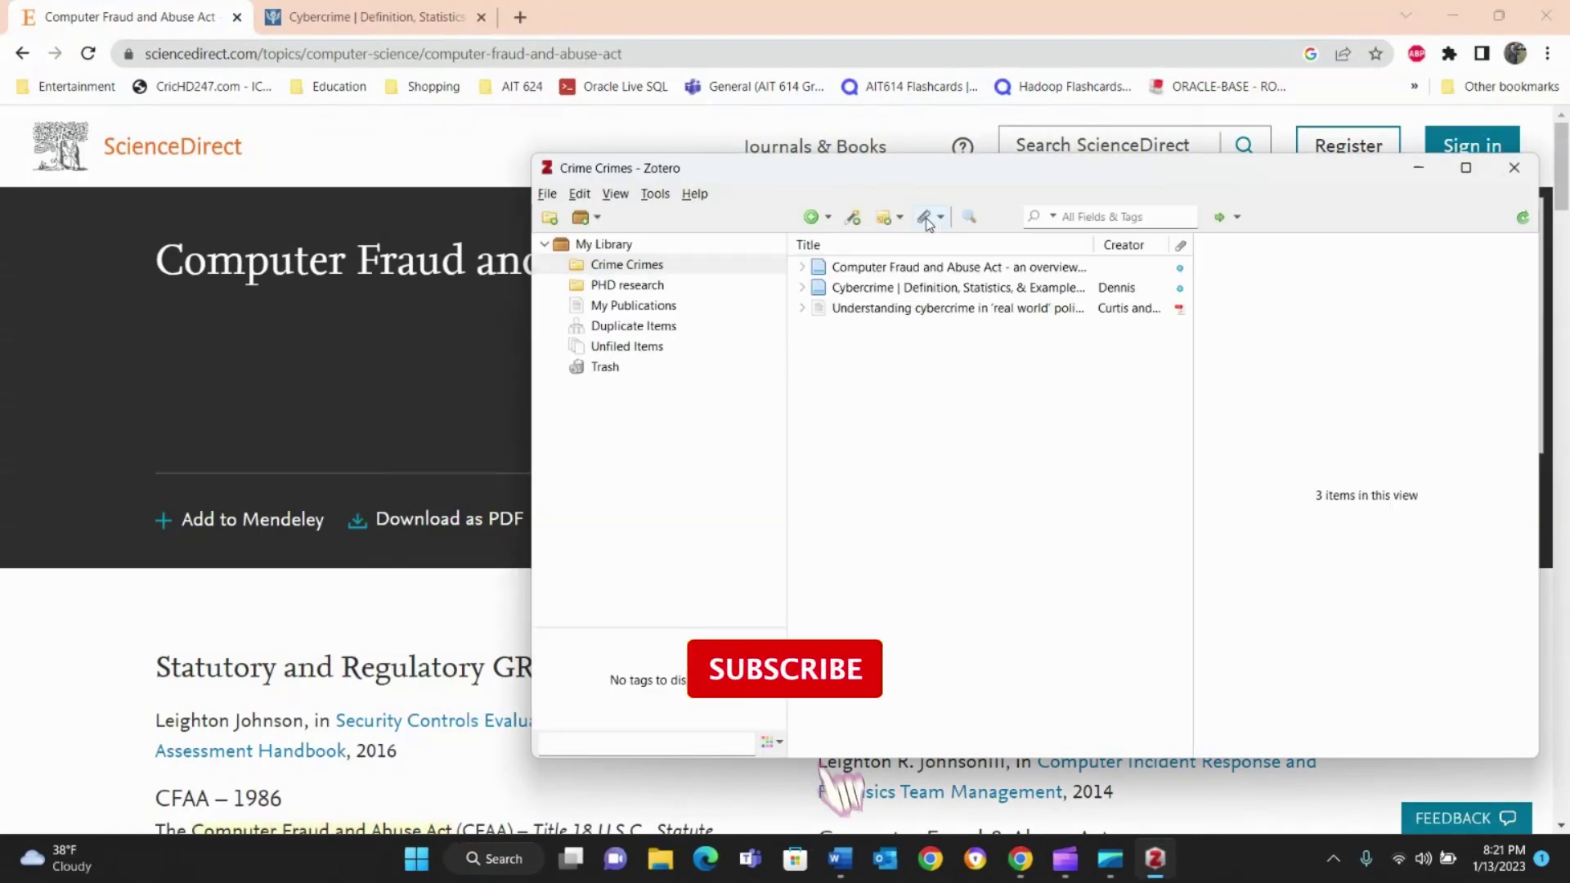
- Select the saved "Computer Fraud and Abuse Act" item in the "Crime Crimes" collection, and place the browser and Zotero side by side
left_click(635, 267)
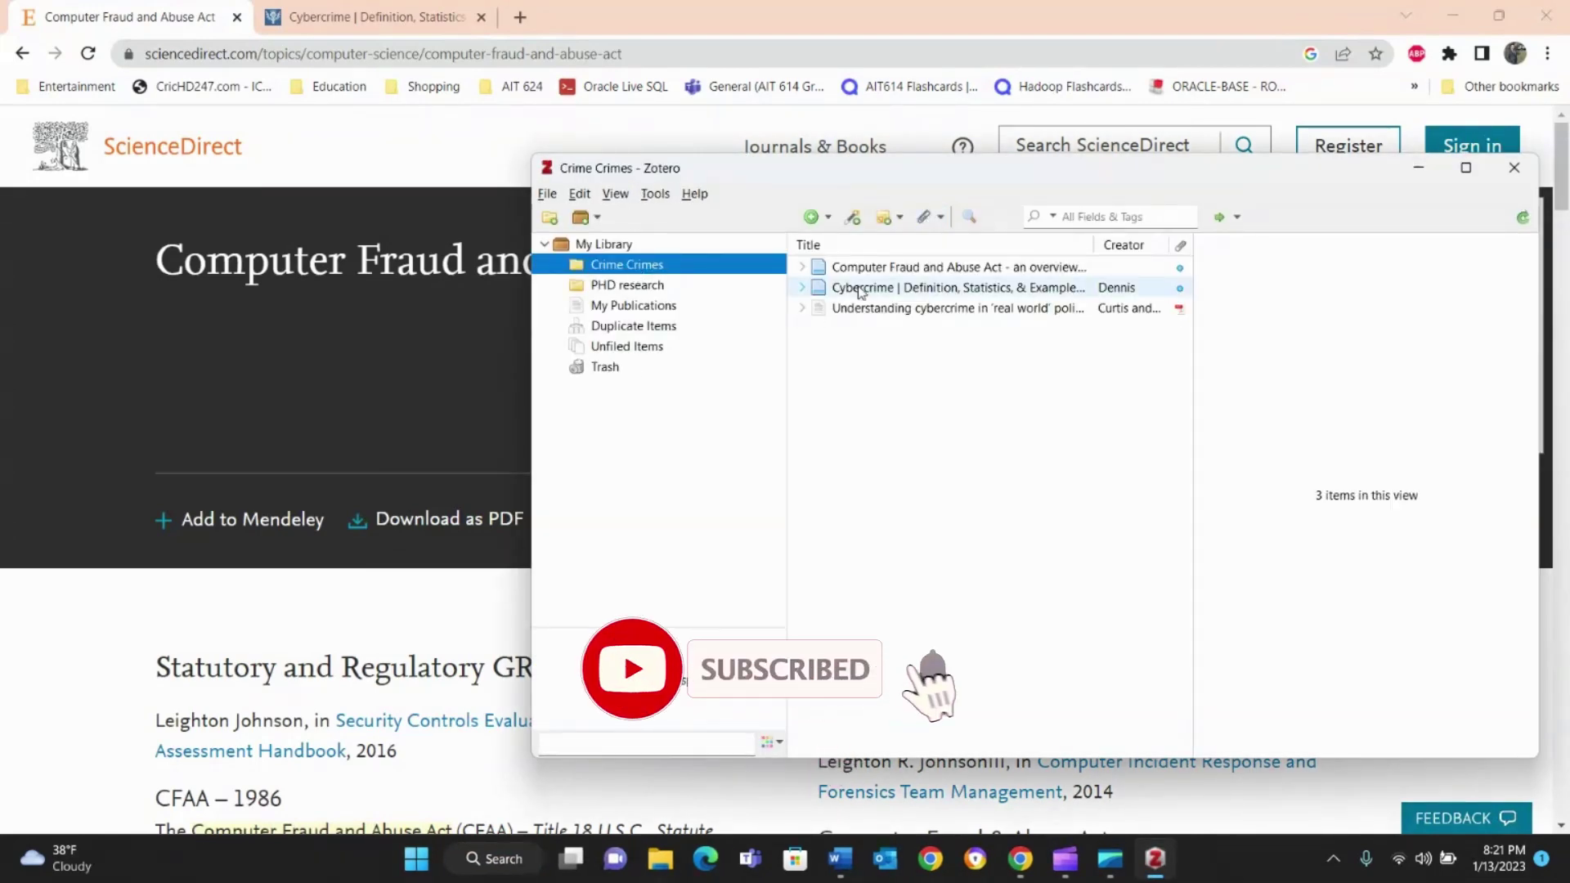
left_click(968, 271)
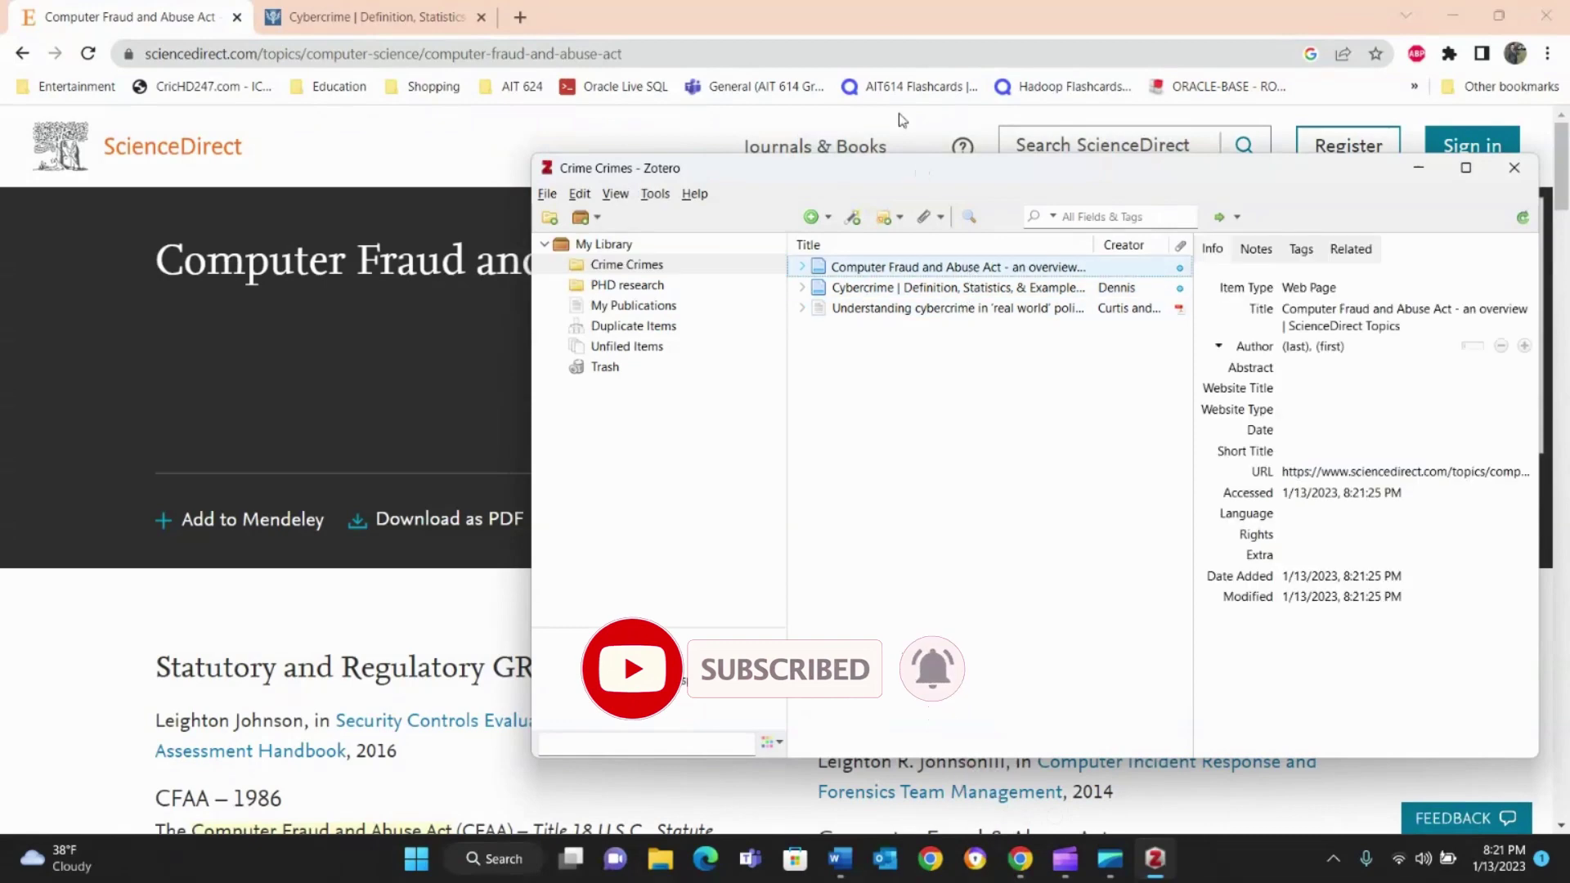
left_click_drag(914, 13, 3, 248)
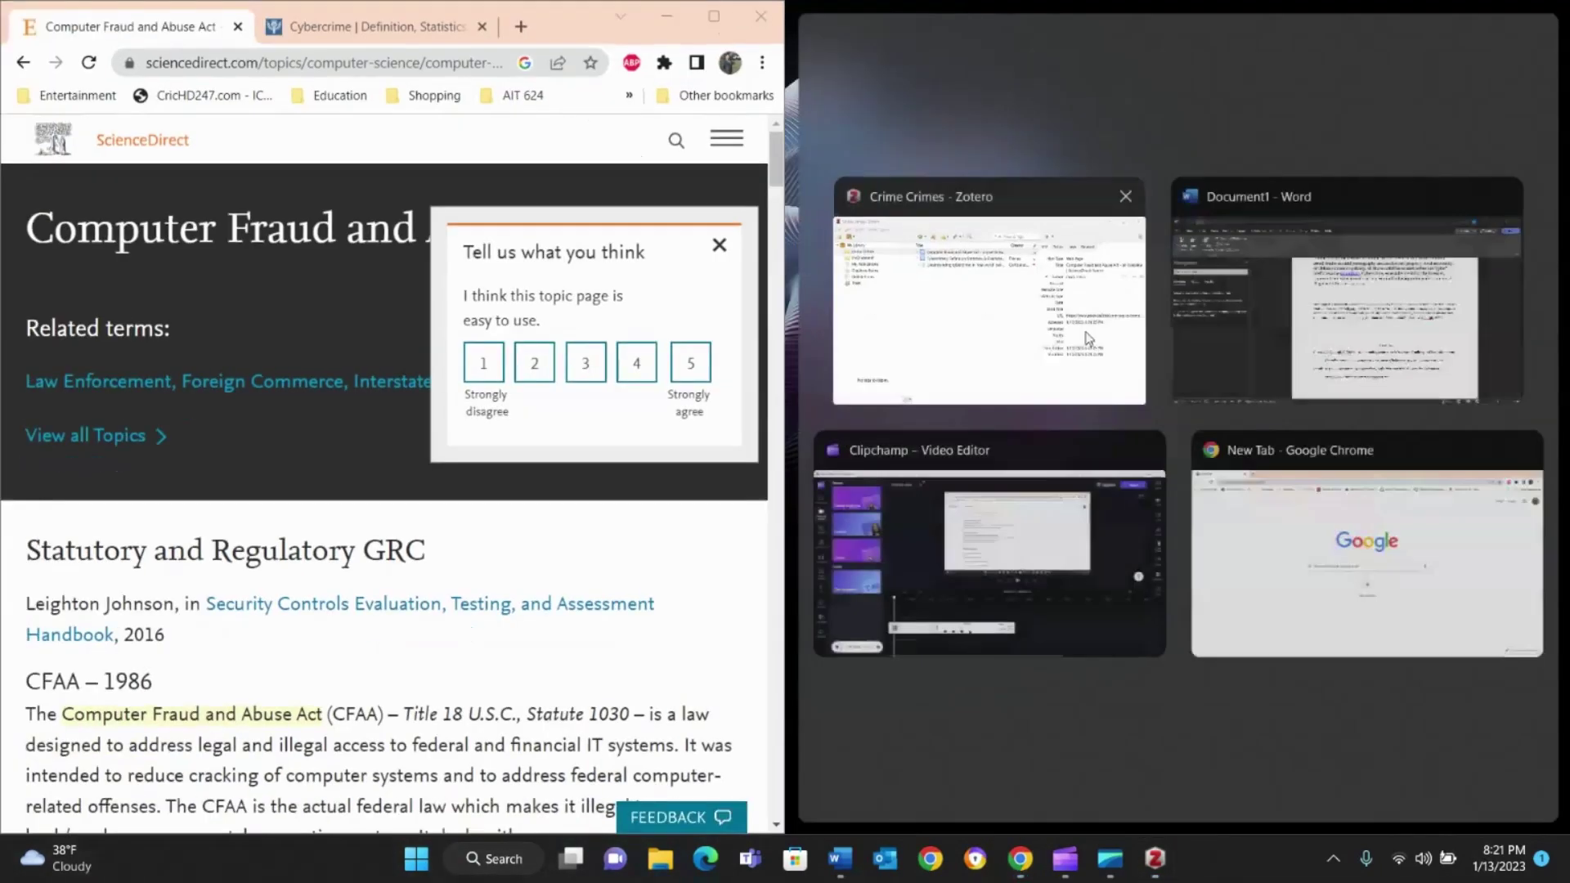
left_click(1041, 341)
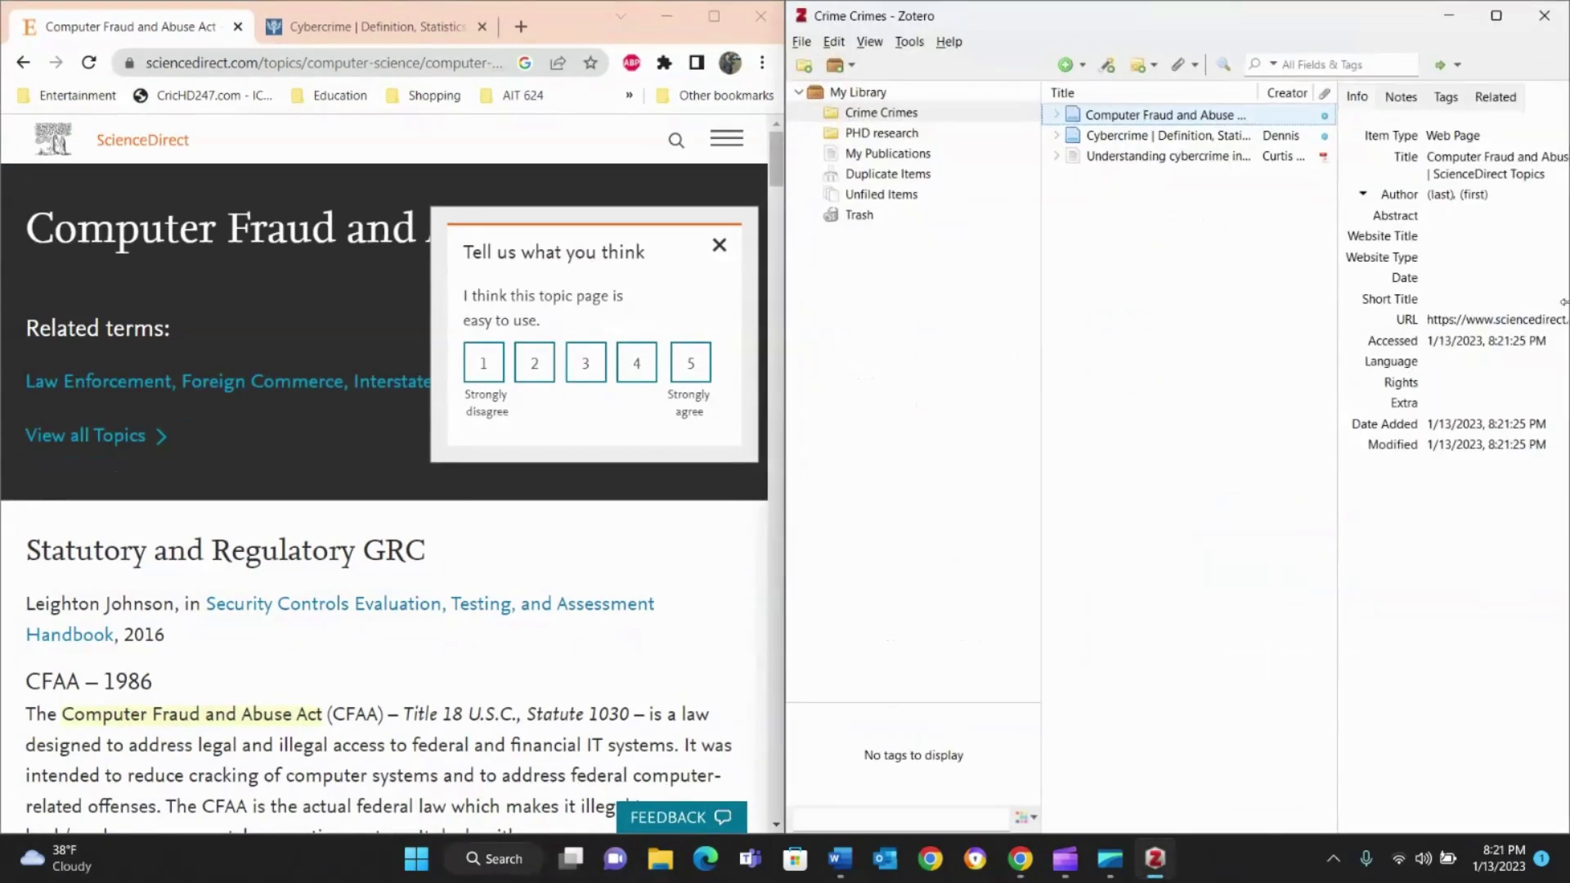
- Dismiss the feedback survey on the ScienceDirect page and locate the author and year of the second-edition "Statutory and regulatory GRC" chapter
left_click(1441, 194)
scroll(590, 625, "down", 4)
scroll(590, 626, "up", 4)
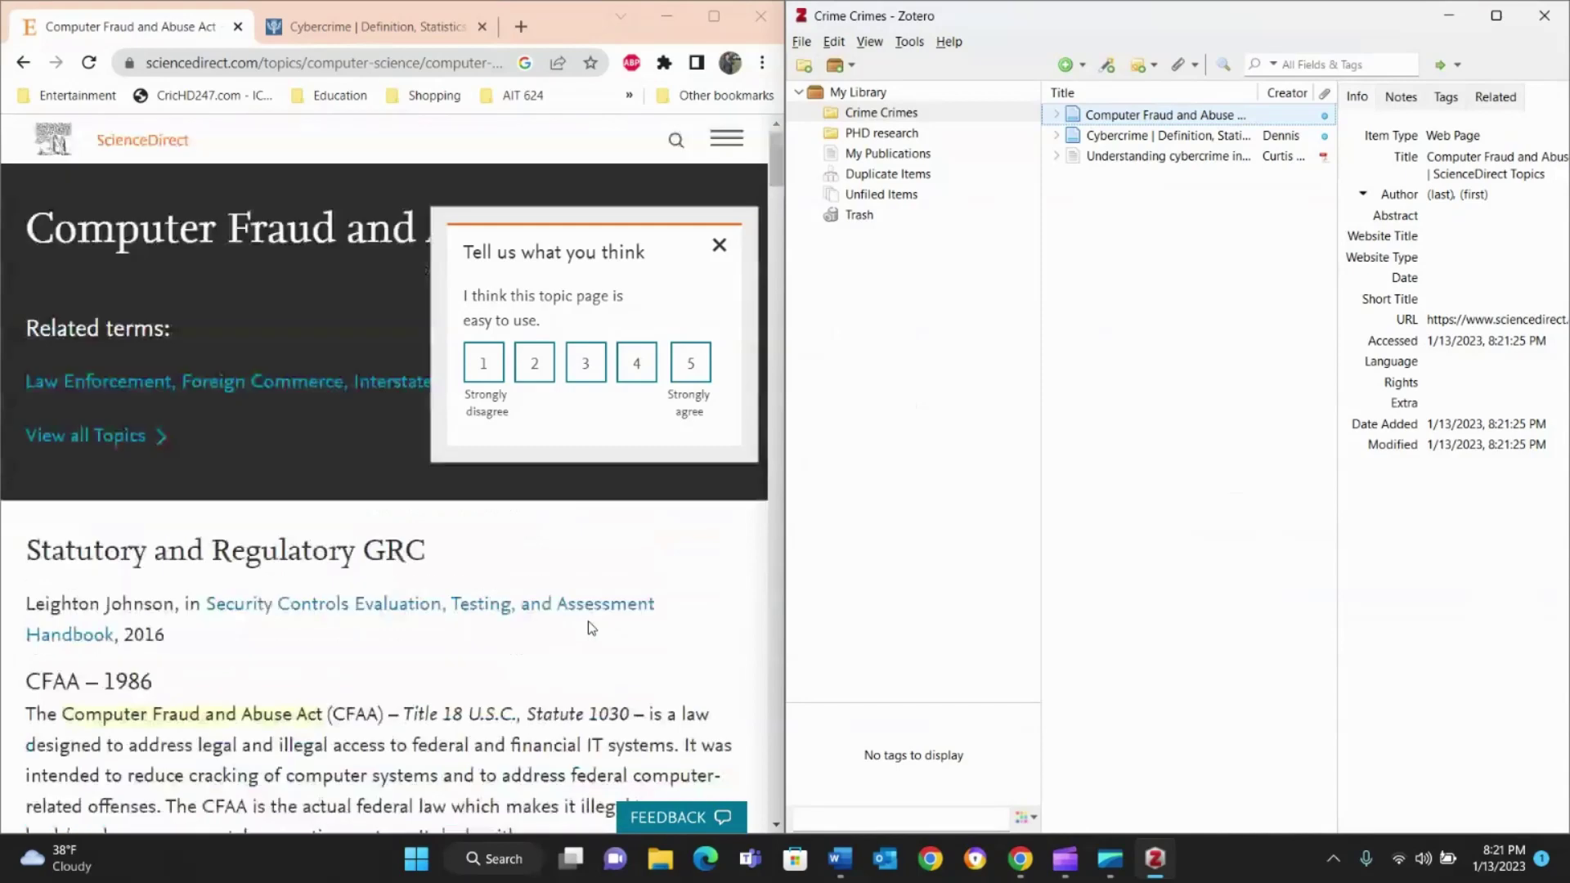
left_click(719, 246)
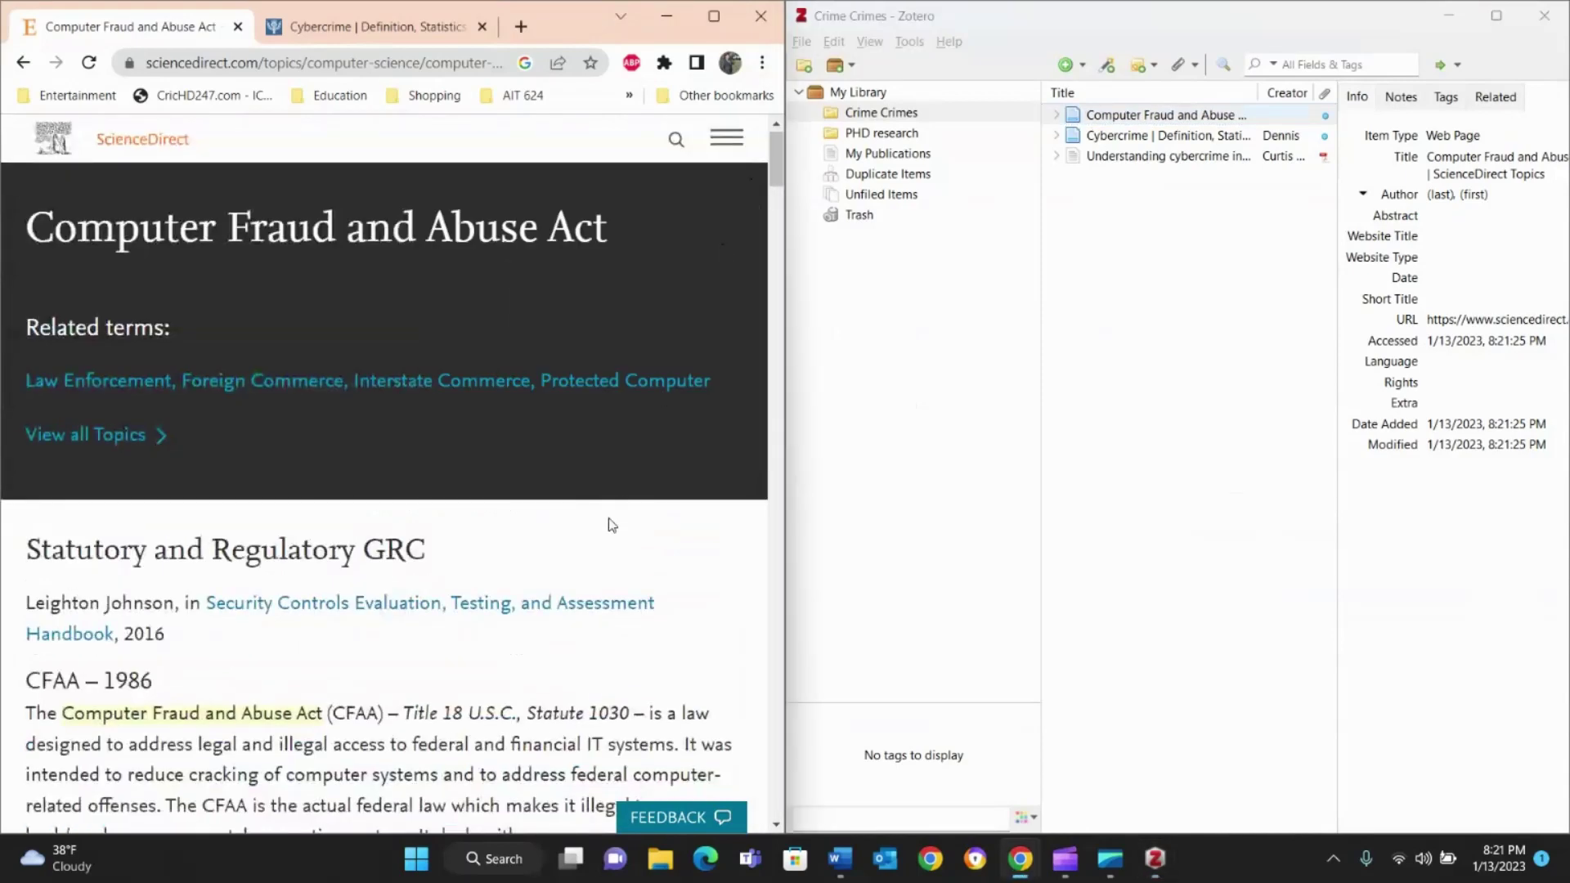
scroll(610, 525, "down", 10)
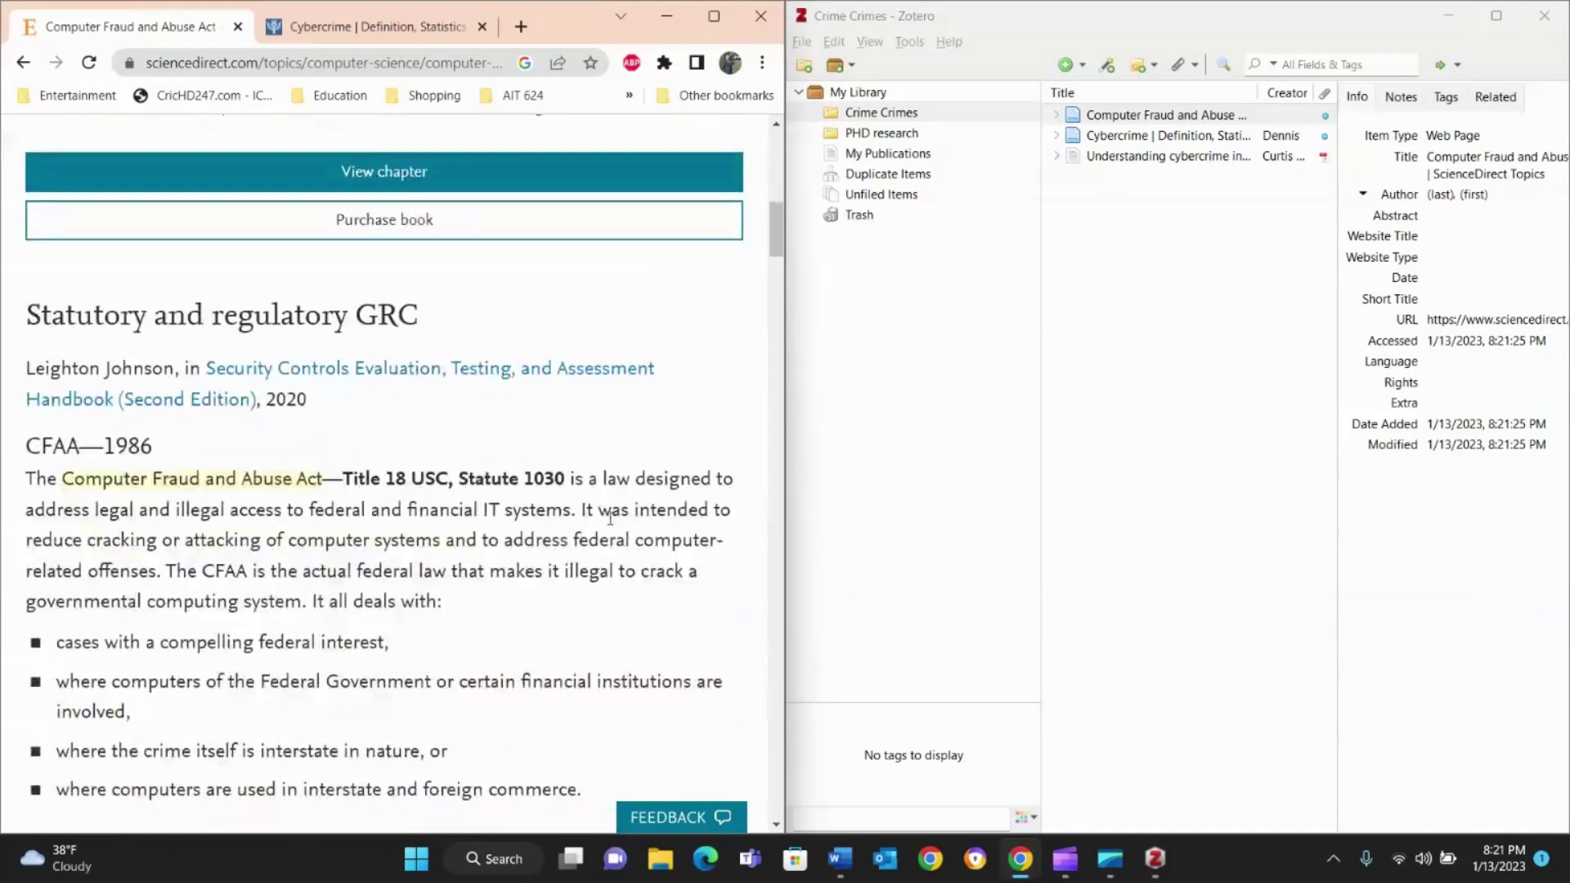
- Fill in the chapter author's last and first name for the "Computer Fraud and Abuse Act" item in Zotero, and set its date to 2020
left_click(1440, 195)
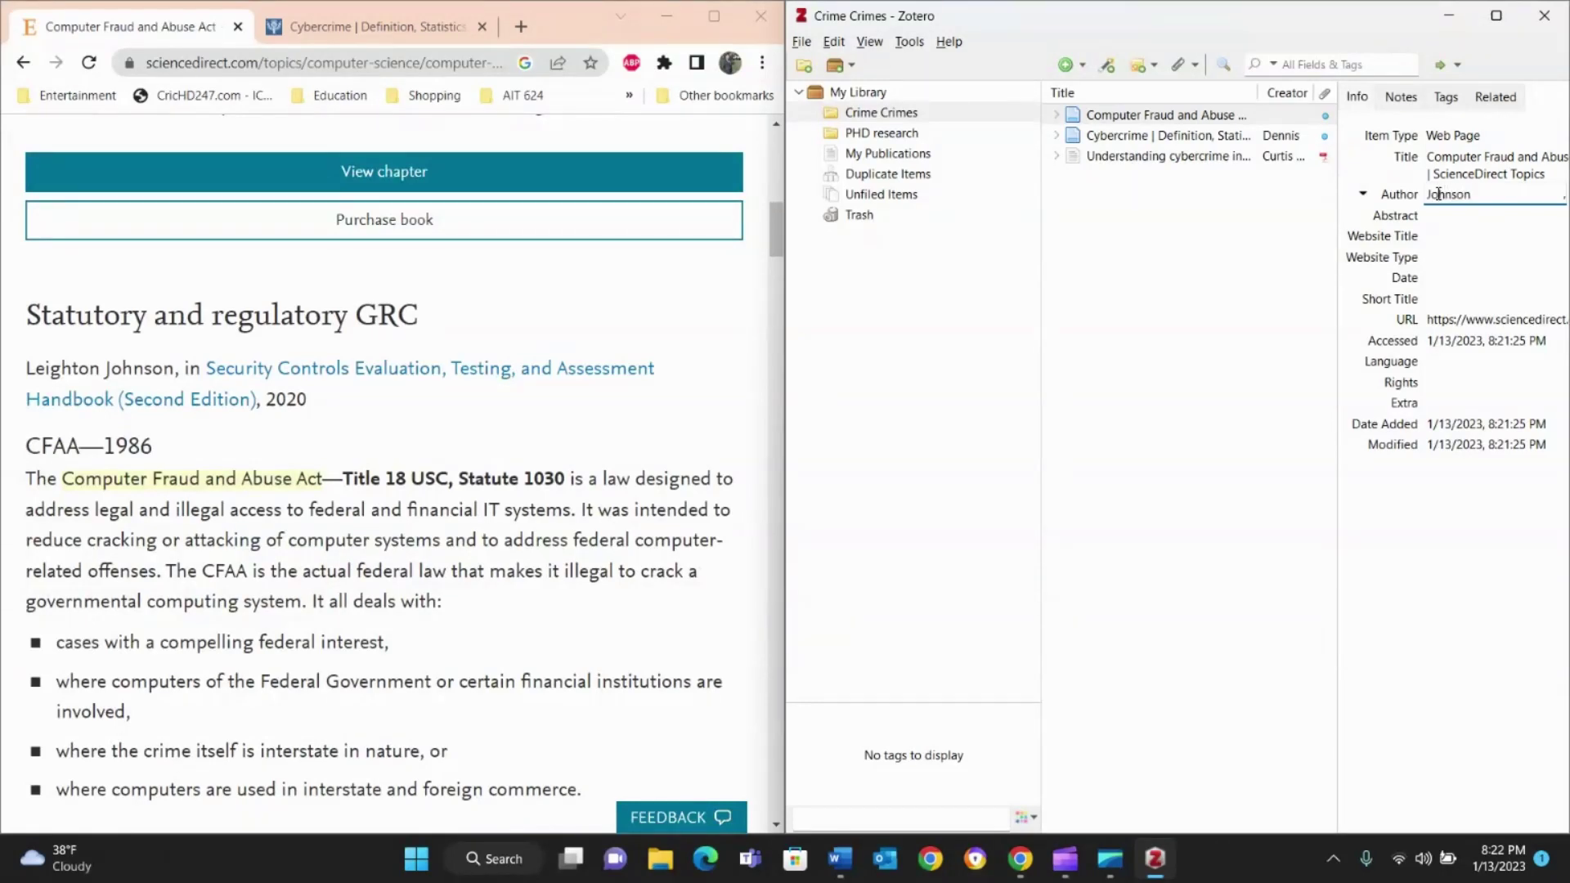
left_click(1281, 365)
left_click(1507, 192)
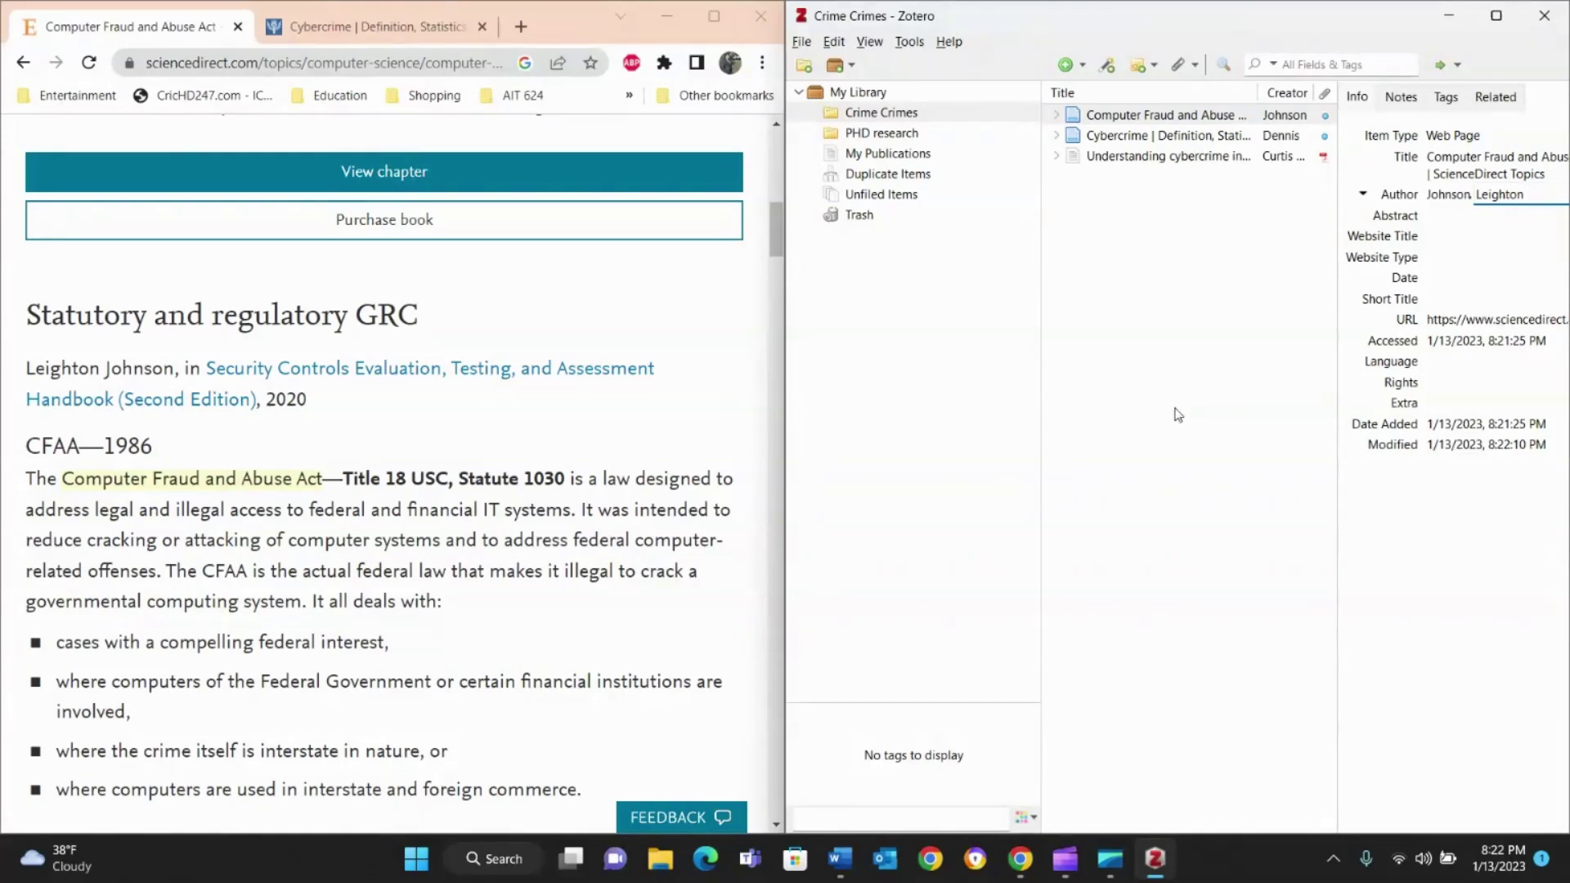
left_click(1470, 285)
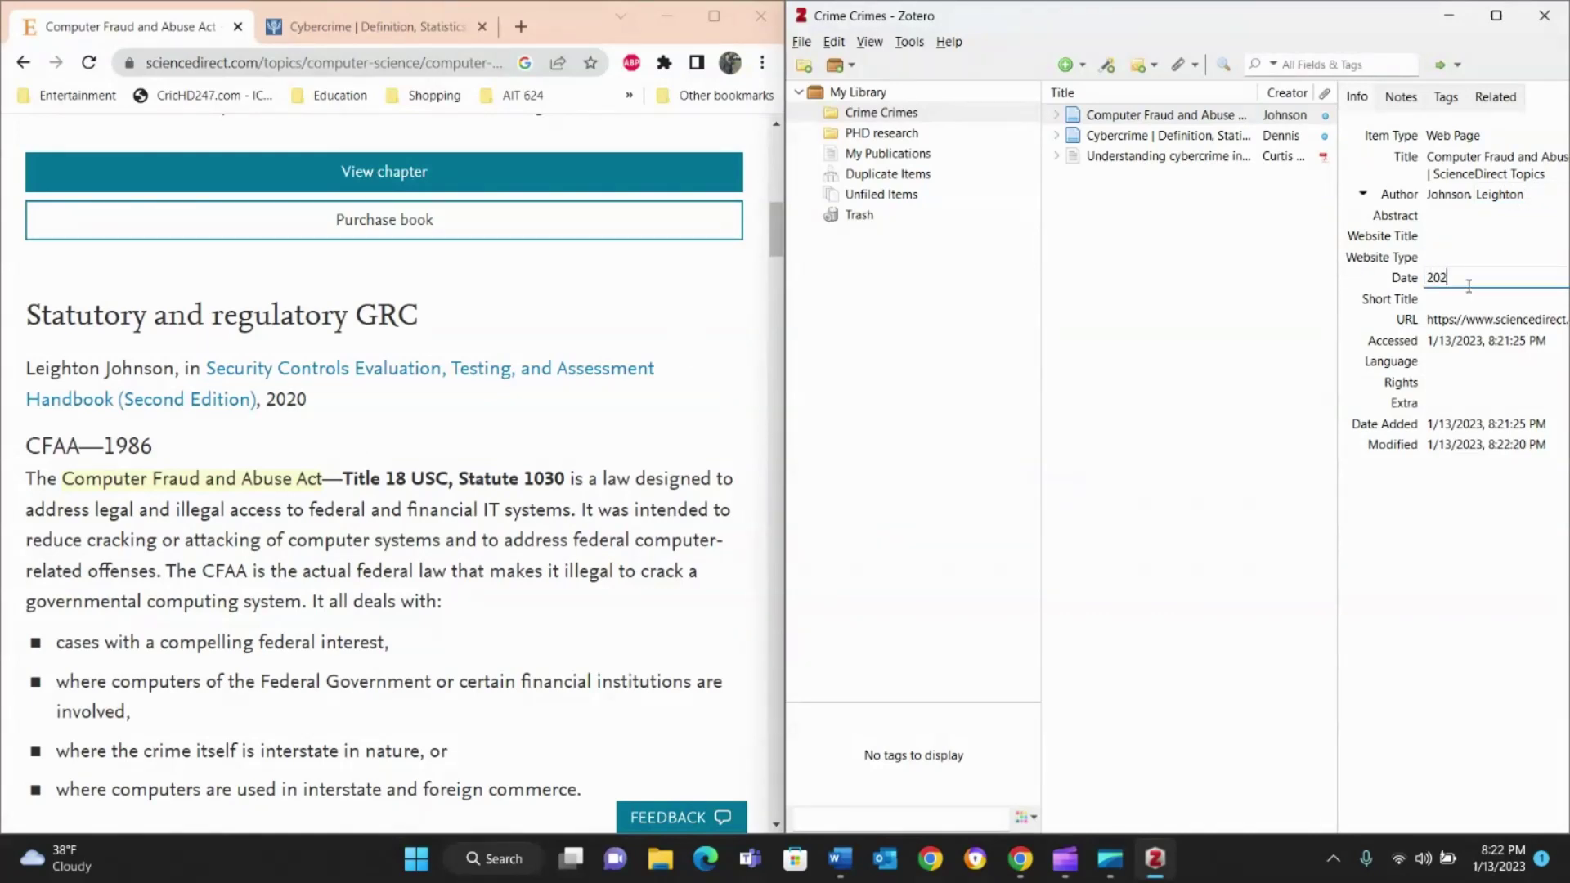
left_click(1145, 418)
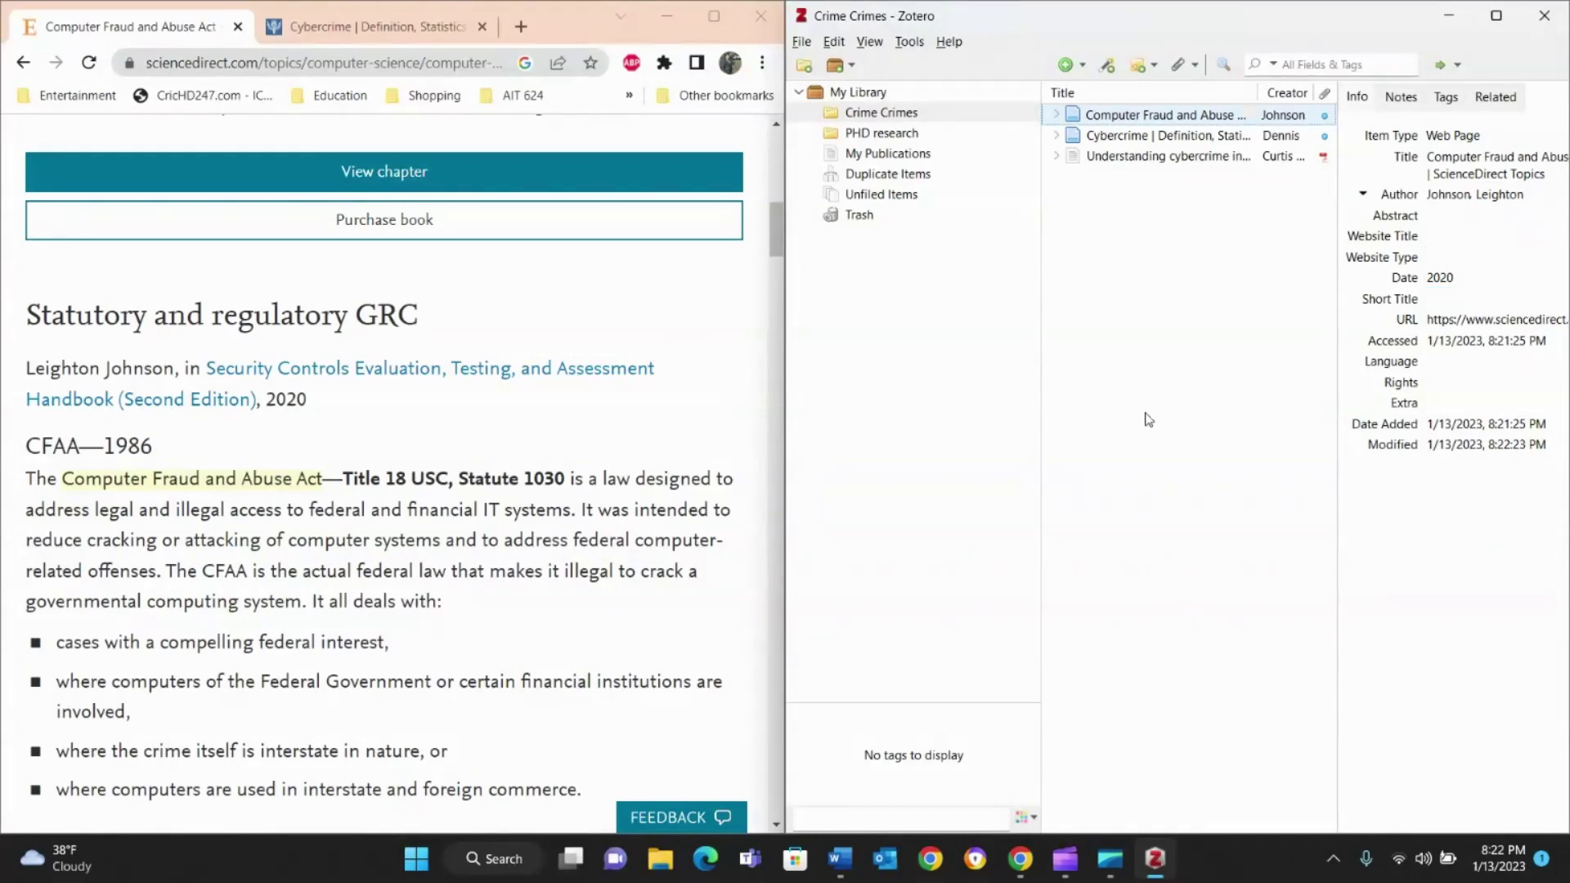
- Copy the paragraph under "CFAA—1986" in the second-edition chapter, from "The Computer Fraud and Abuse Act" to "It all deals with:"
scroll(398, 541, "down", 1)
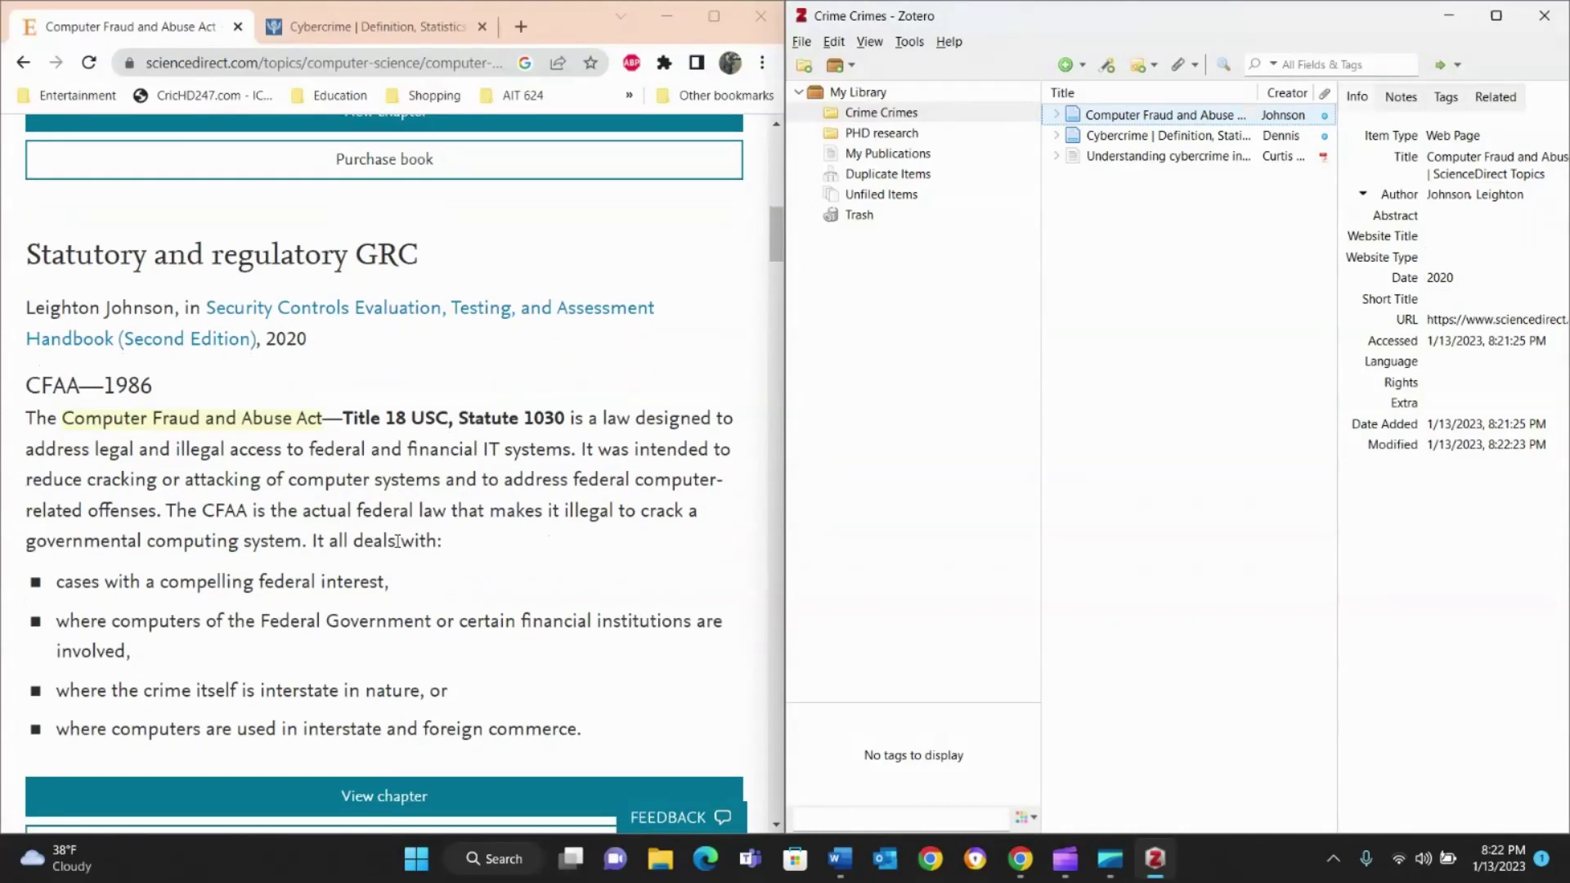
left_click_drag(30, 417, 474, 551)
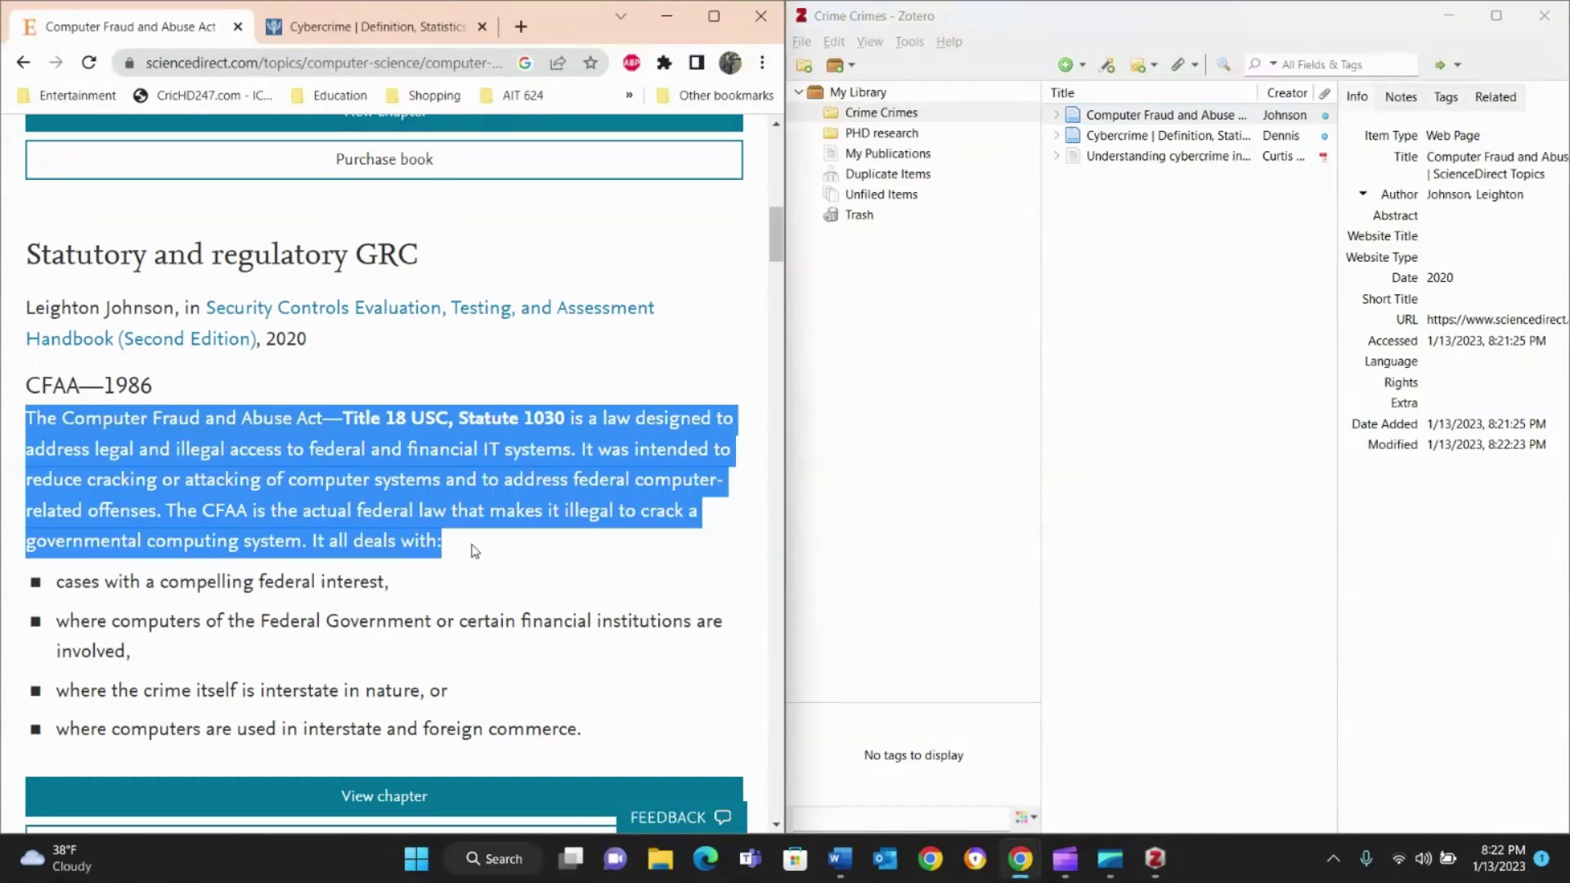
right_click(389, 502)
left_click(442, 521)
- Switch to Word and paste the copied paragraph in quotation marks a few lines below the second quote, ending it at "It all deals with"
left_click(840, 859)
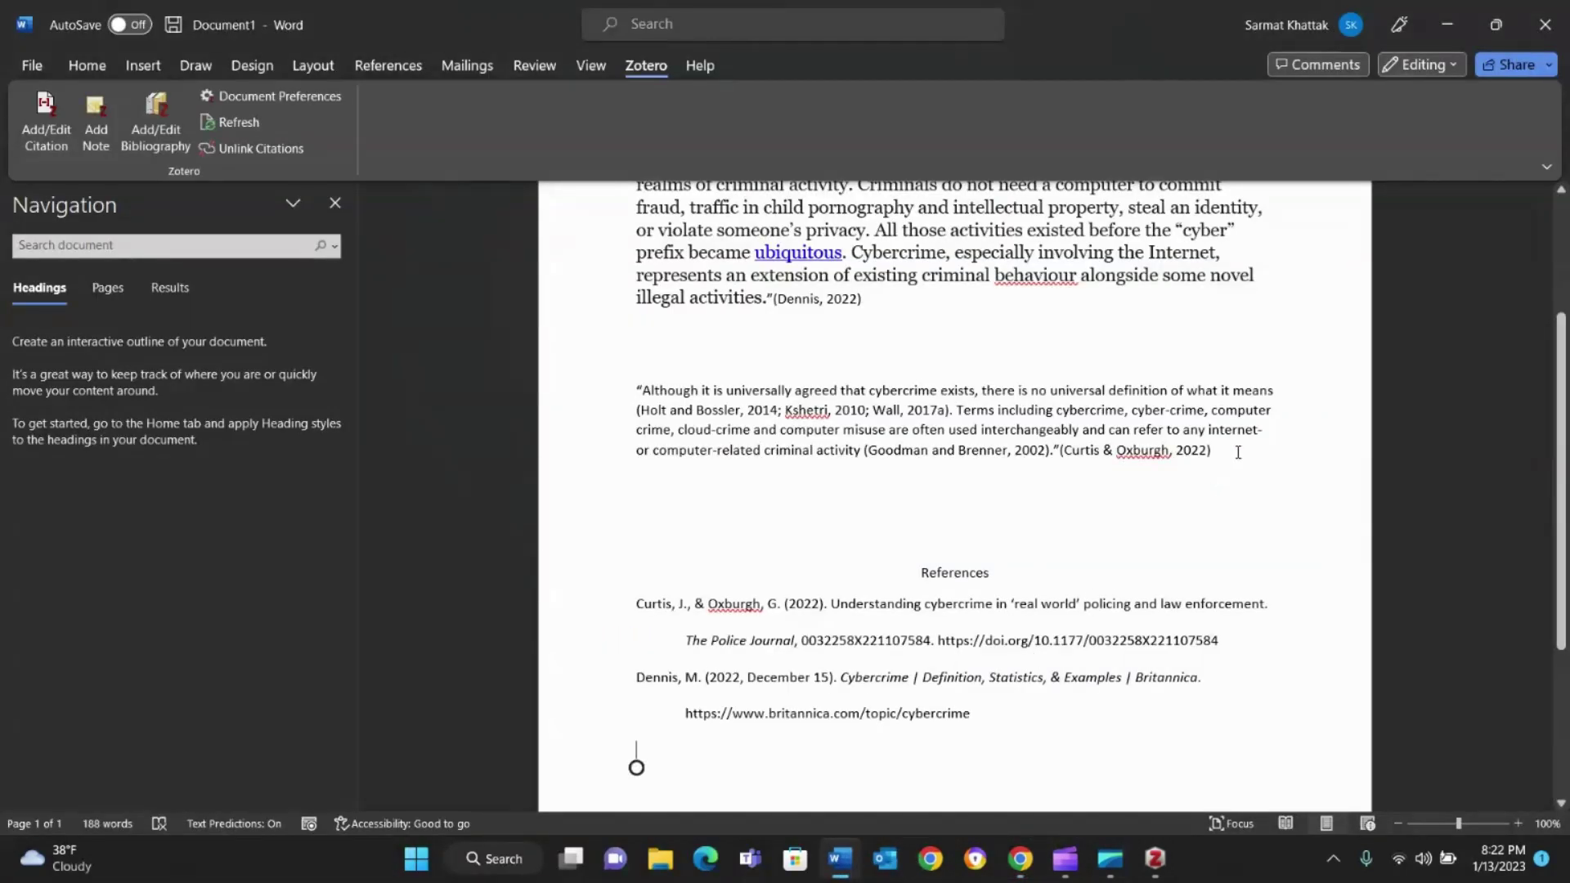
left_click(1238, 452)
key("Return")
key("Return")
key("Return")
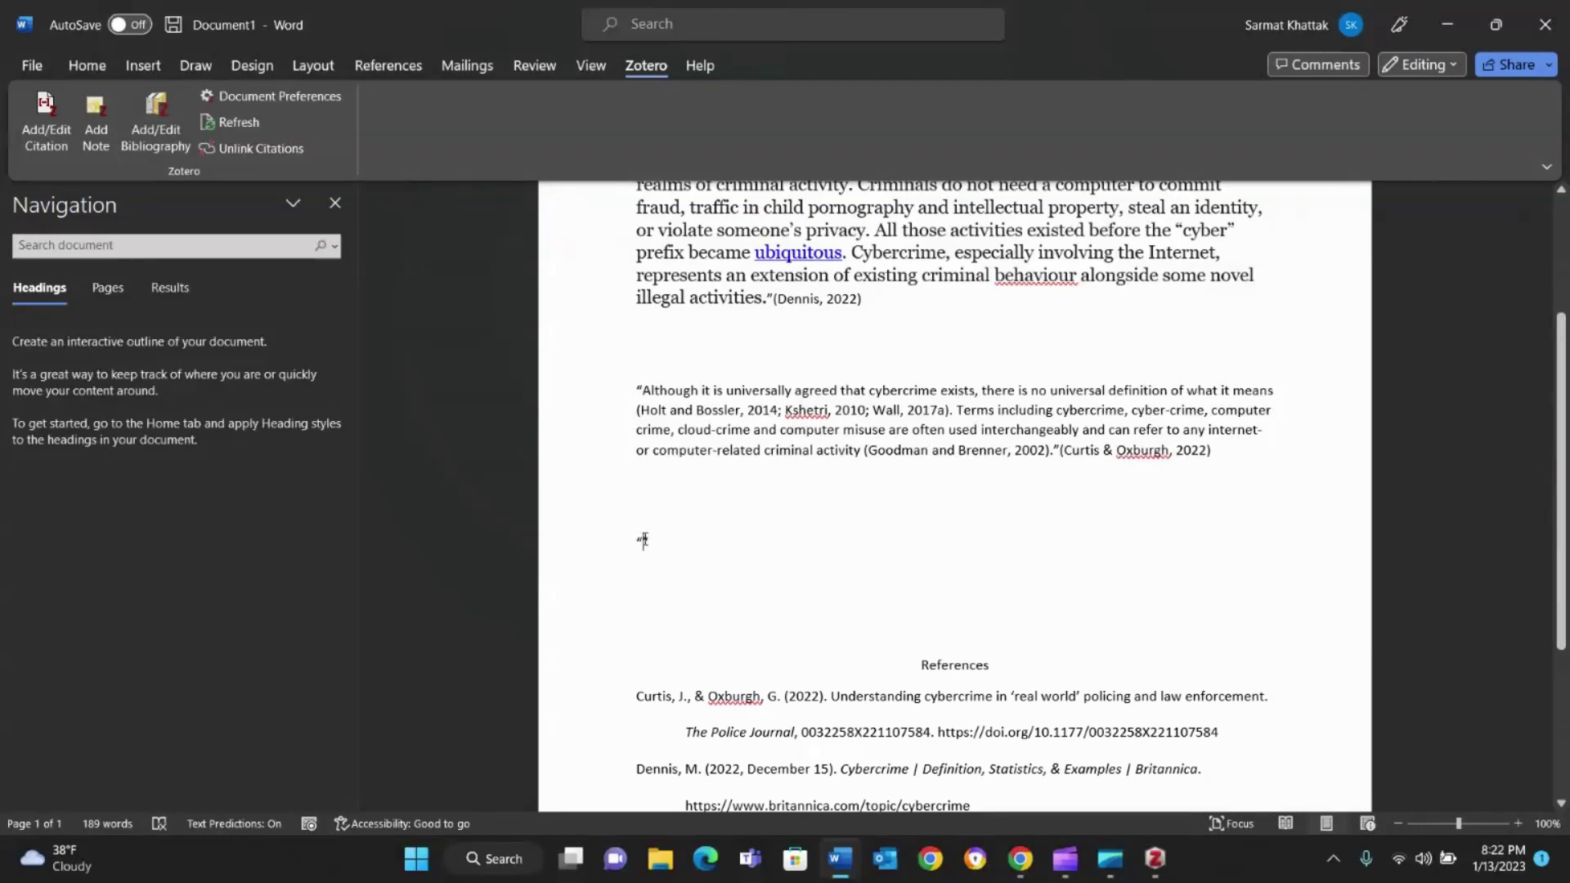
type("\"")
key("ctrl+v")
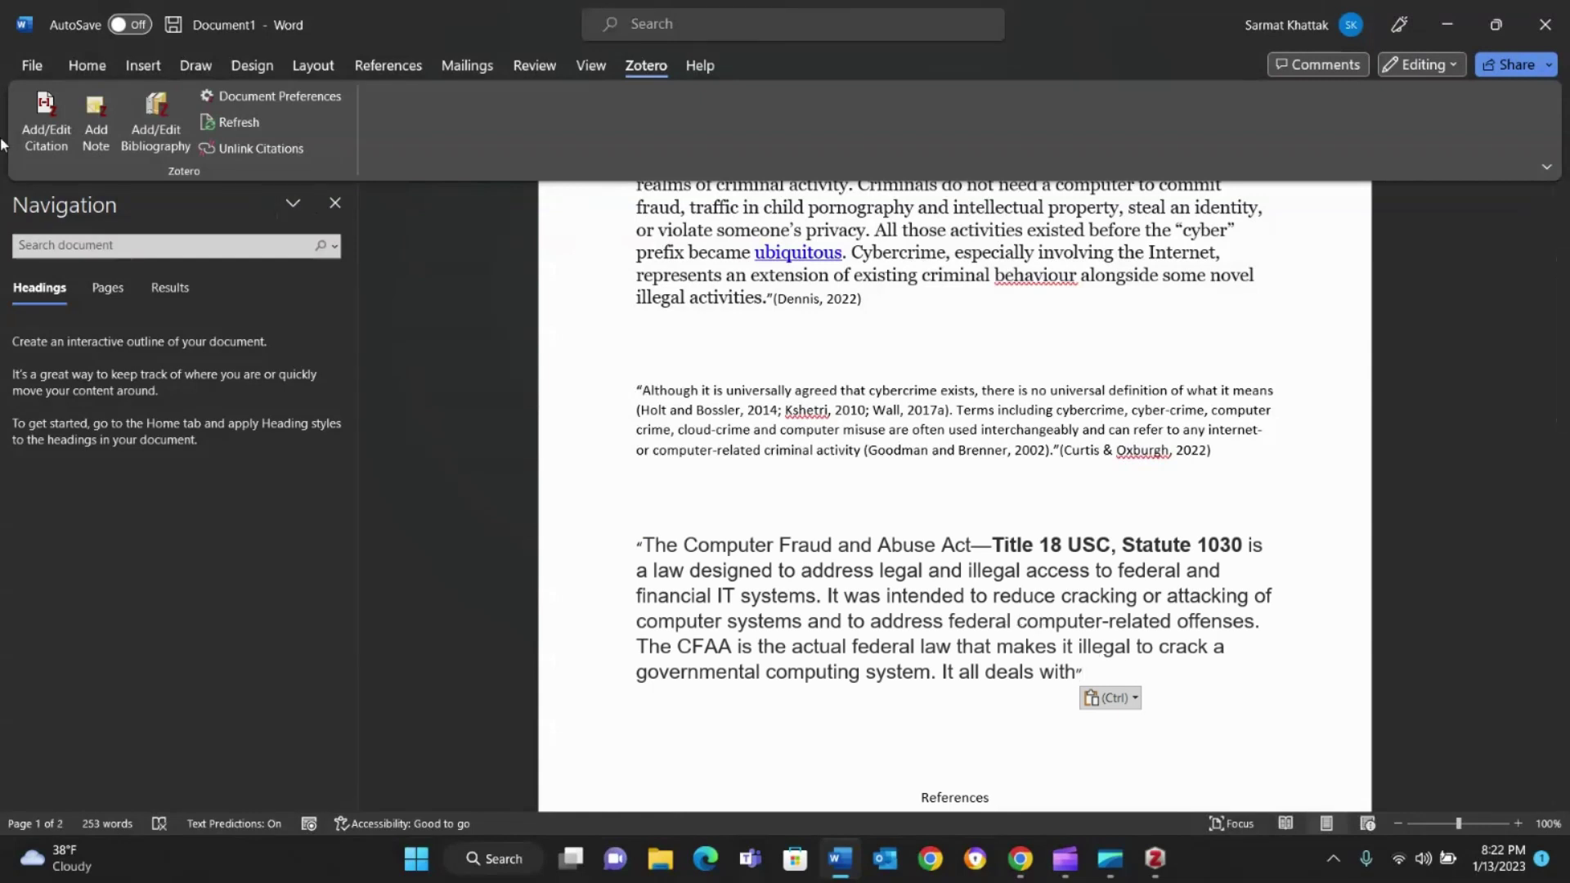
- Insert a Zotero citation after the new quote for "Computer Fraud and Abuse Act - an overview | ScienceDirect Topics" (2020)
left_click(44, 124)
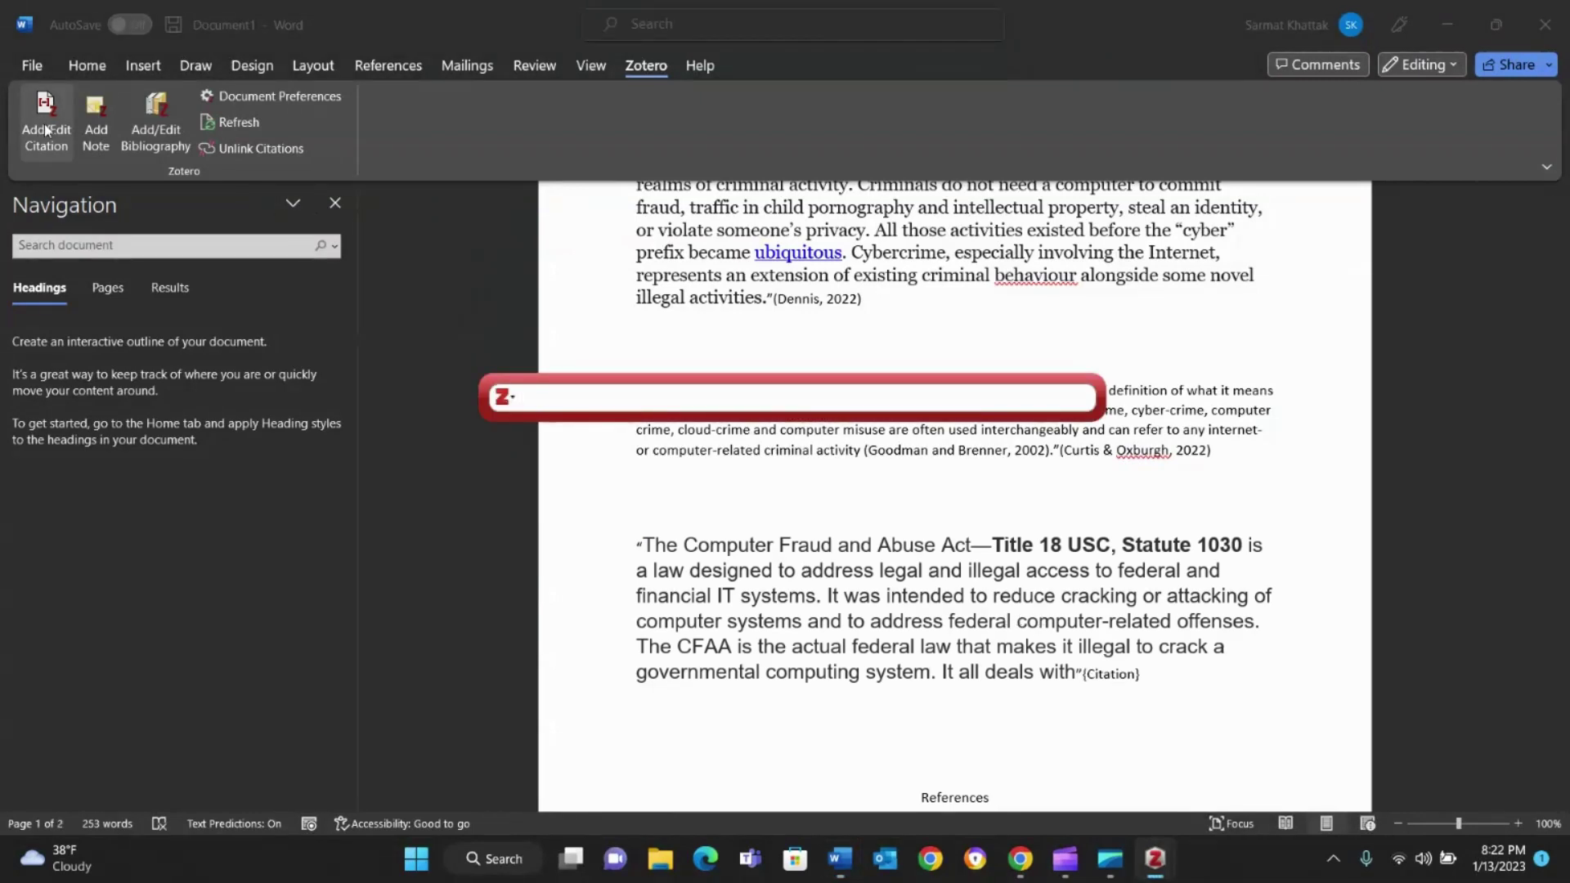
type("John")
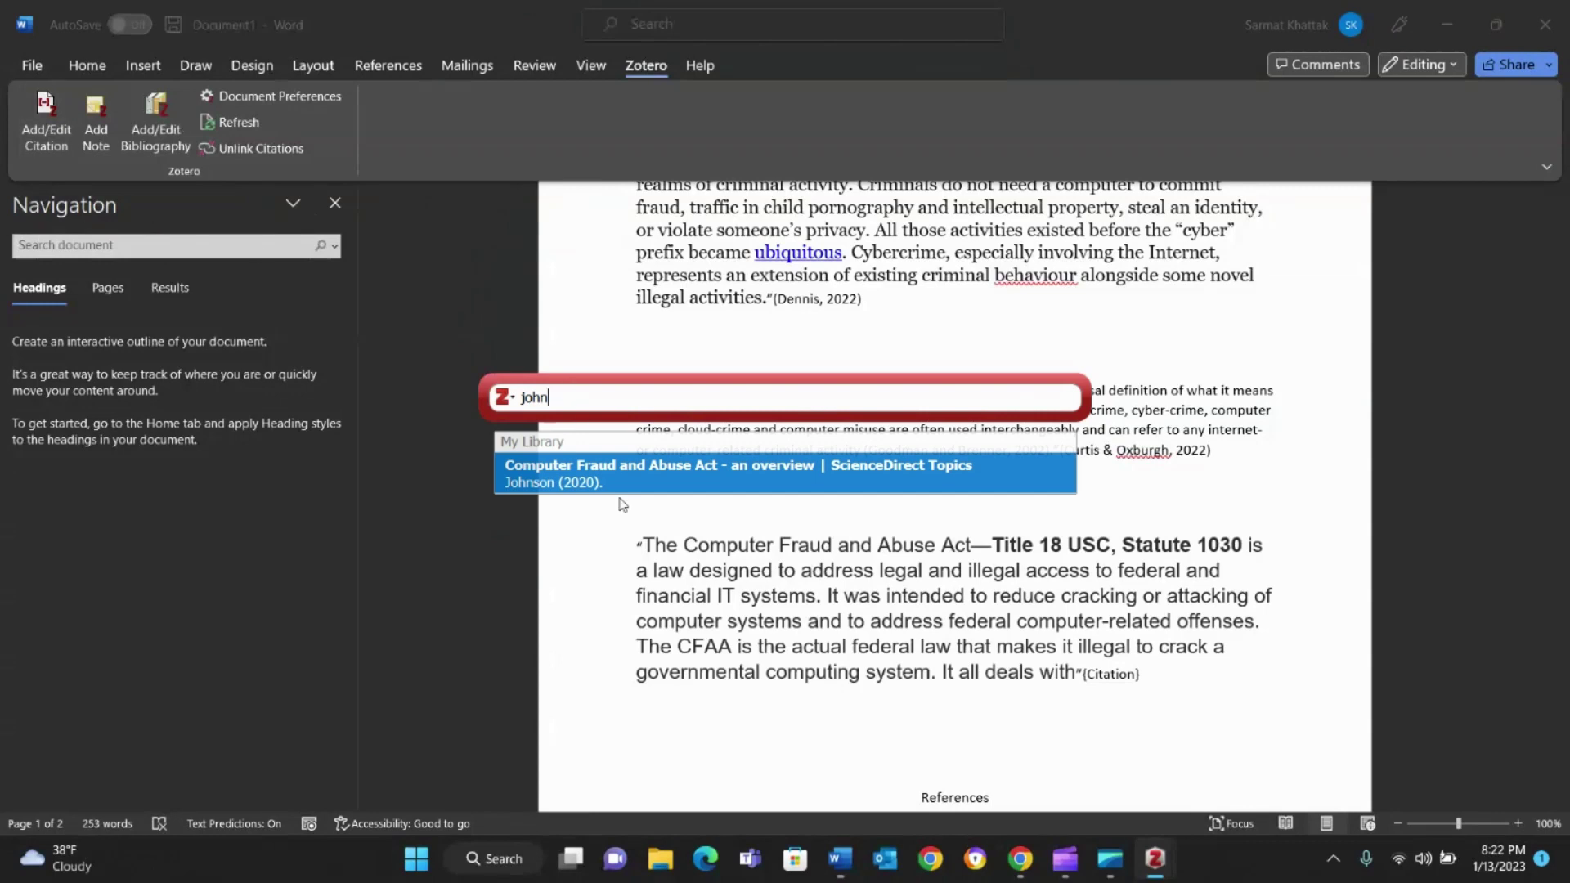
left_click(685, 471)
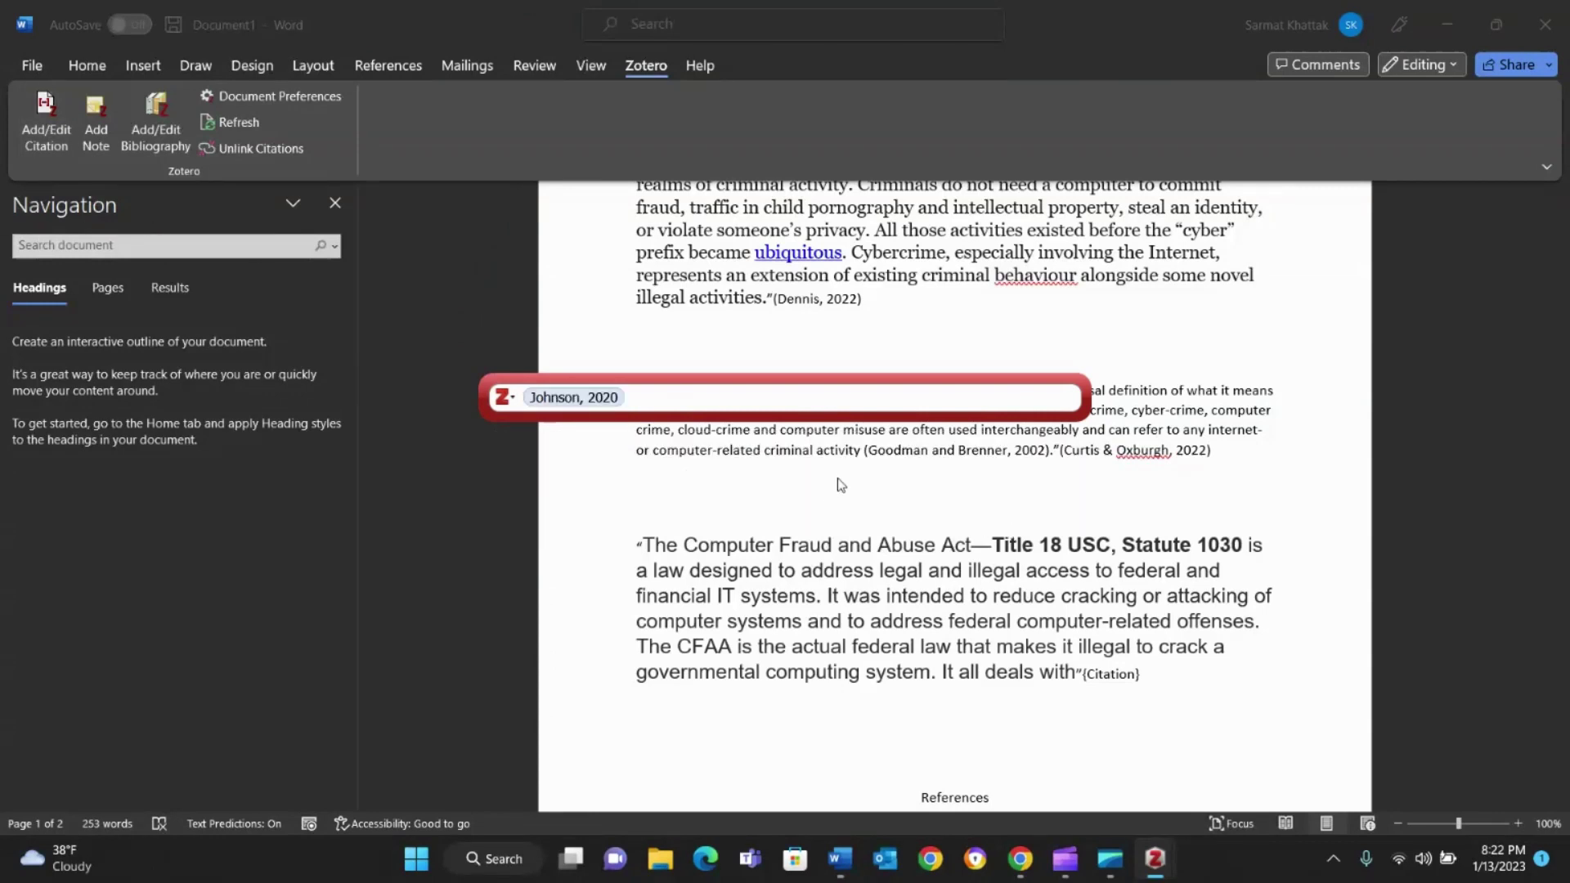
key("Return")
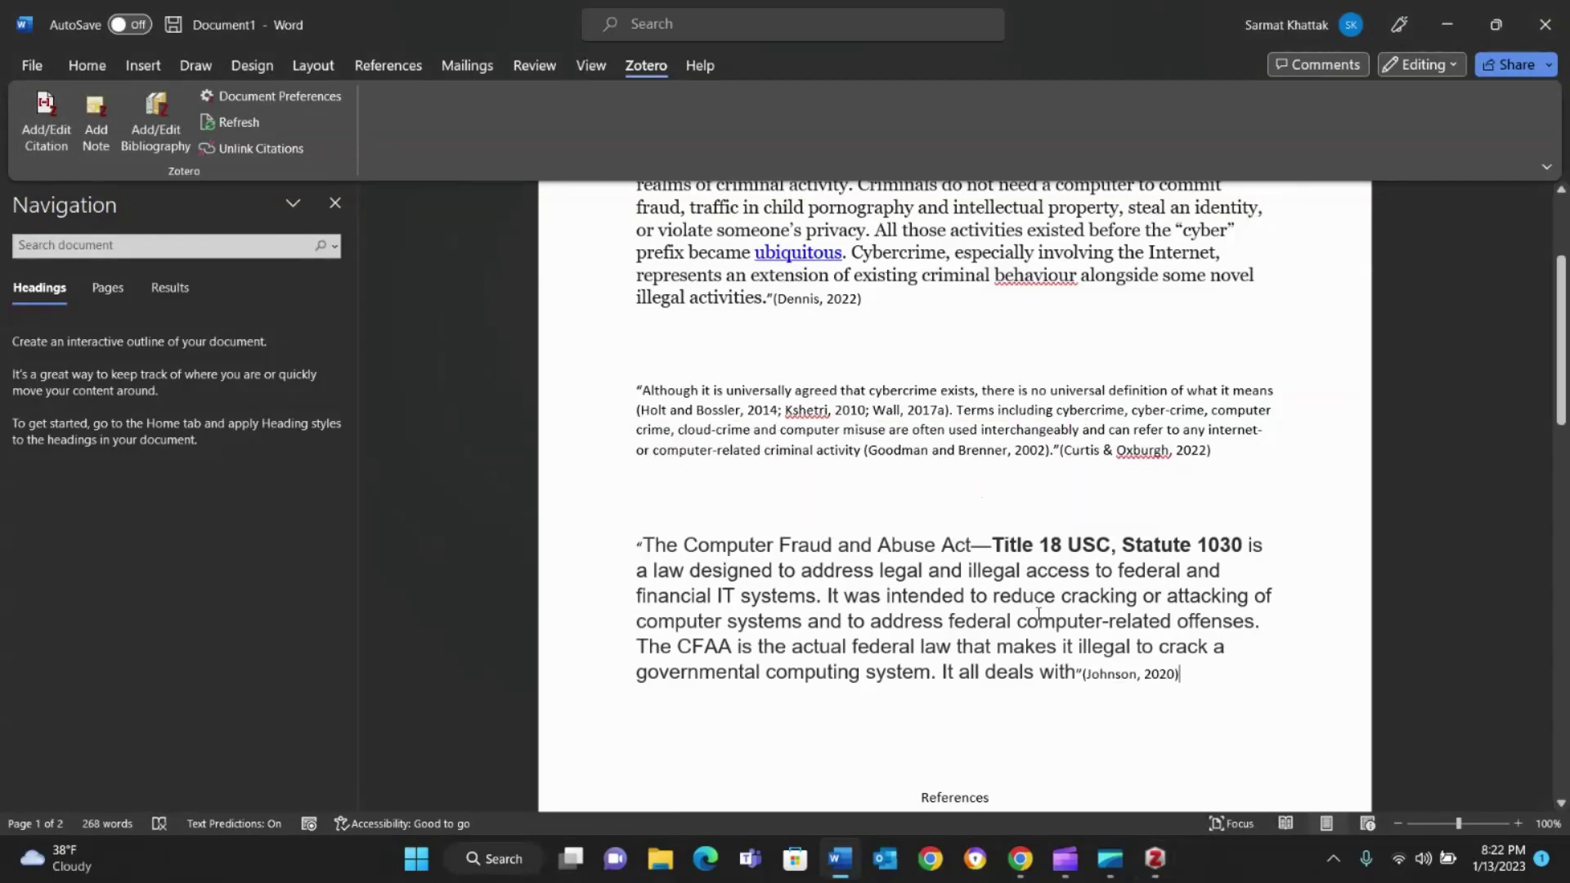
- Check the reference list in the Word document for the "Computer Fraud and Abuse Act" source and compare it with the in-text citation
scroll(1035, 613, "down", 5)
scroll(1039, 613, "down", 1)
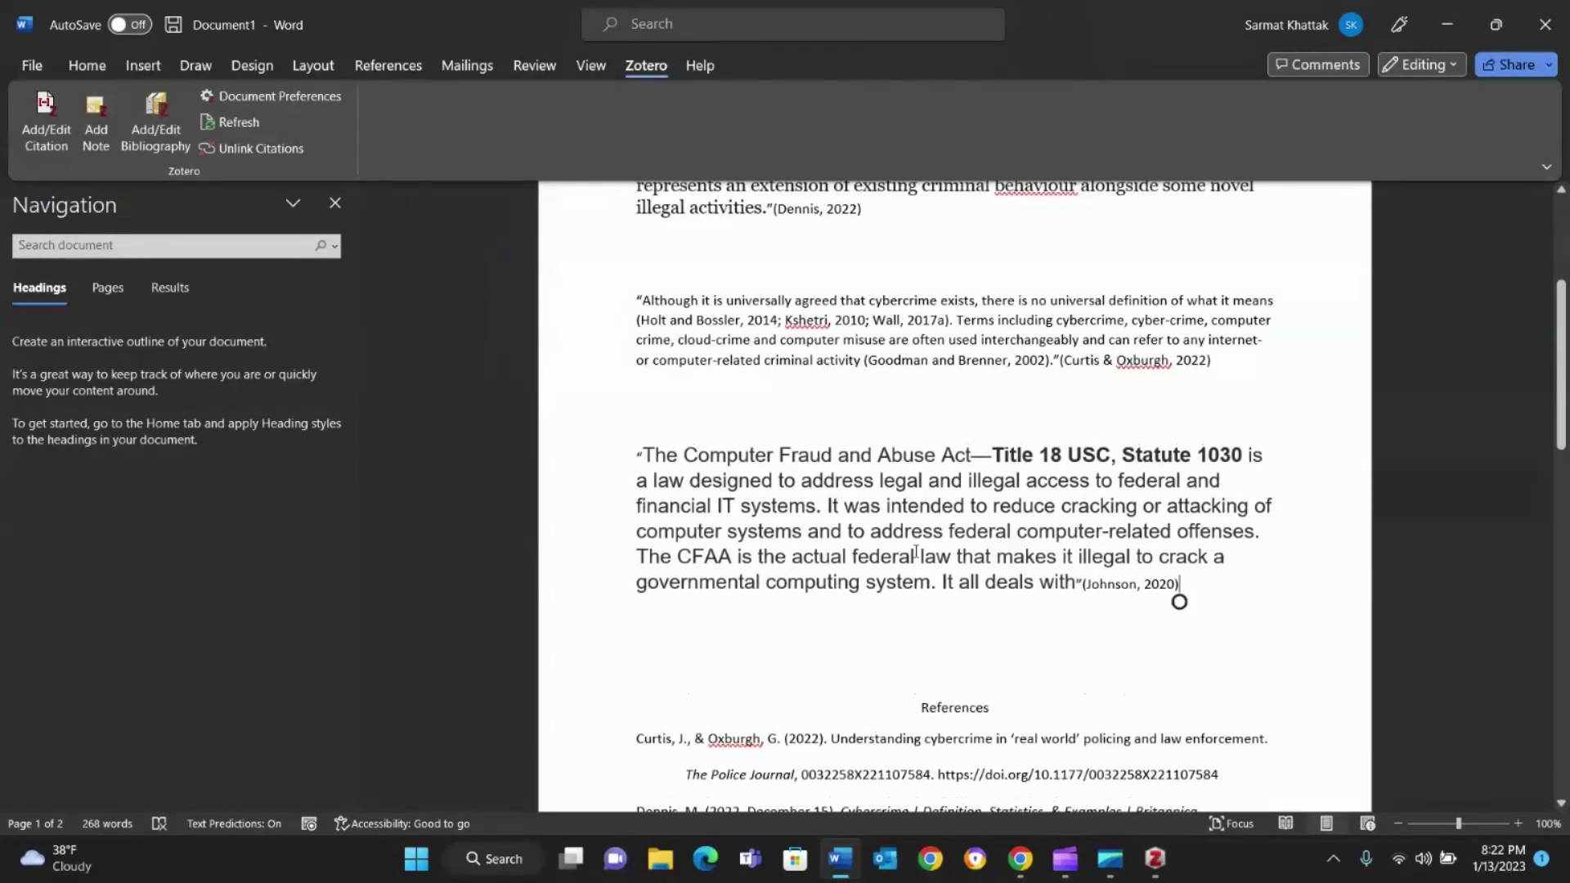
scroll(915, 552, "down", 6)
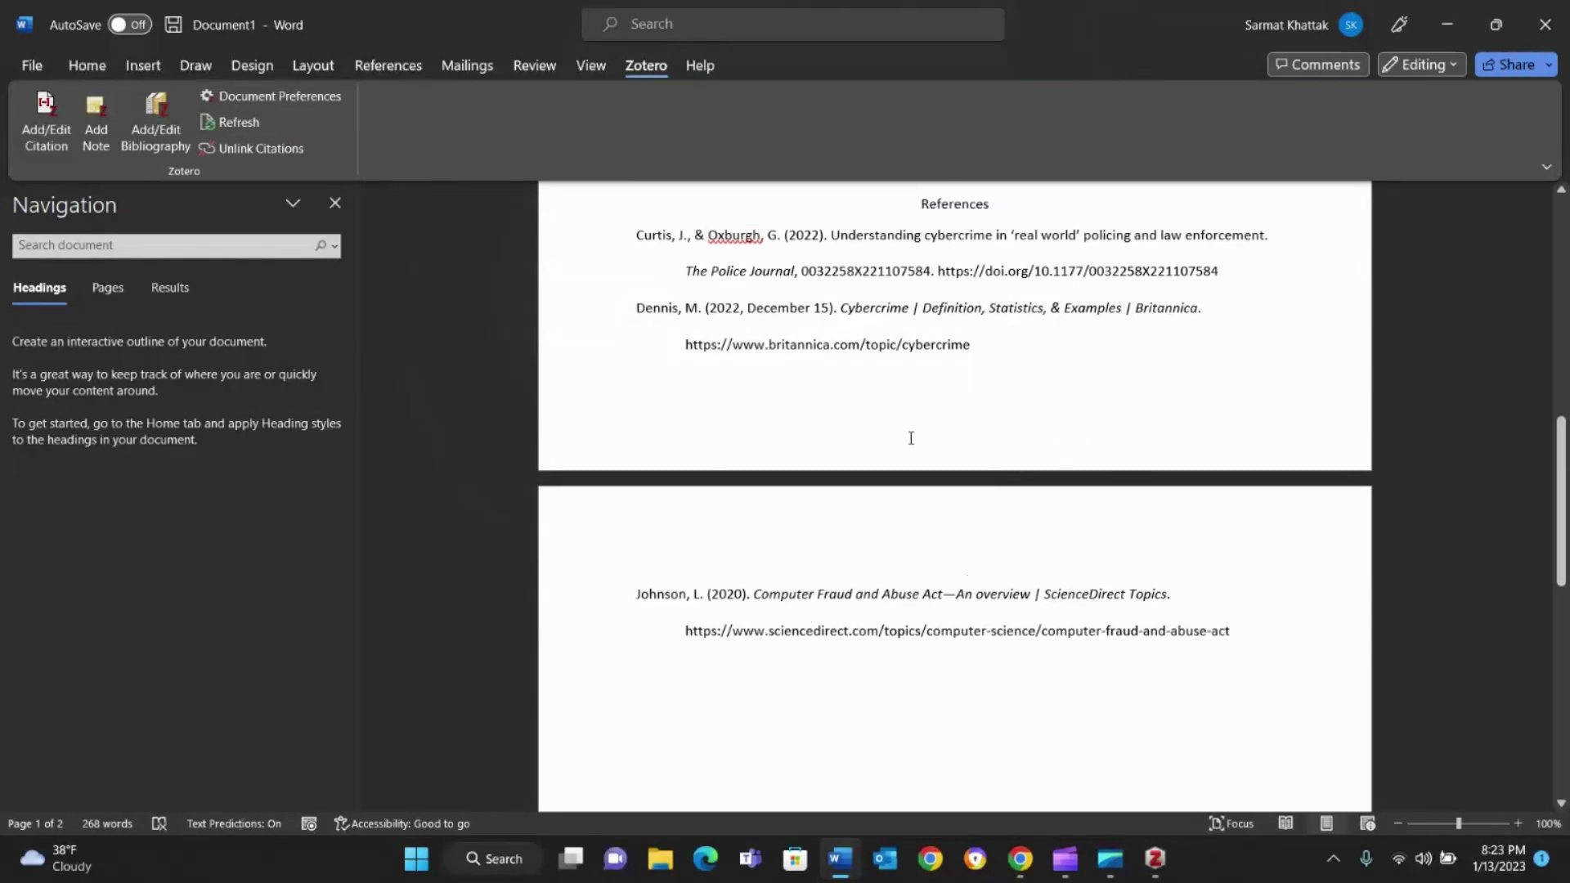
scroll(1002, 482, "up", 6)
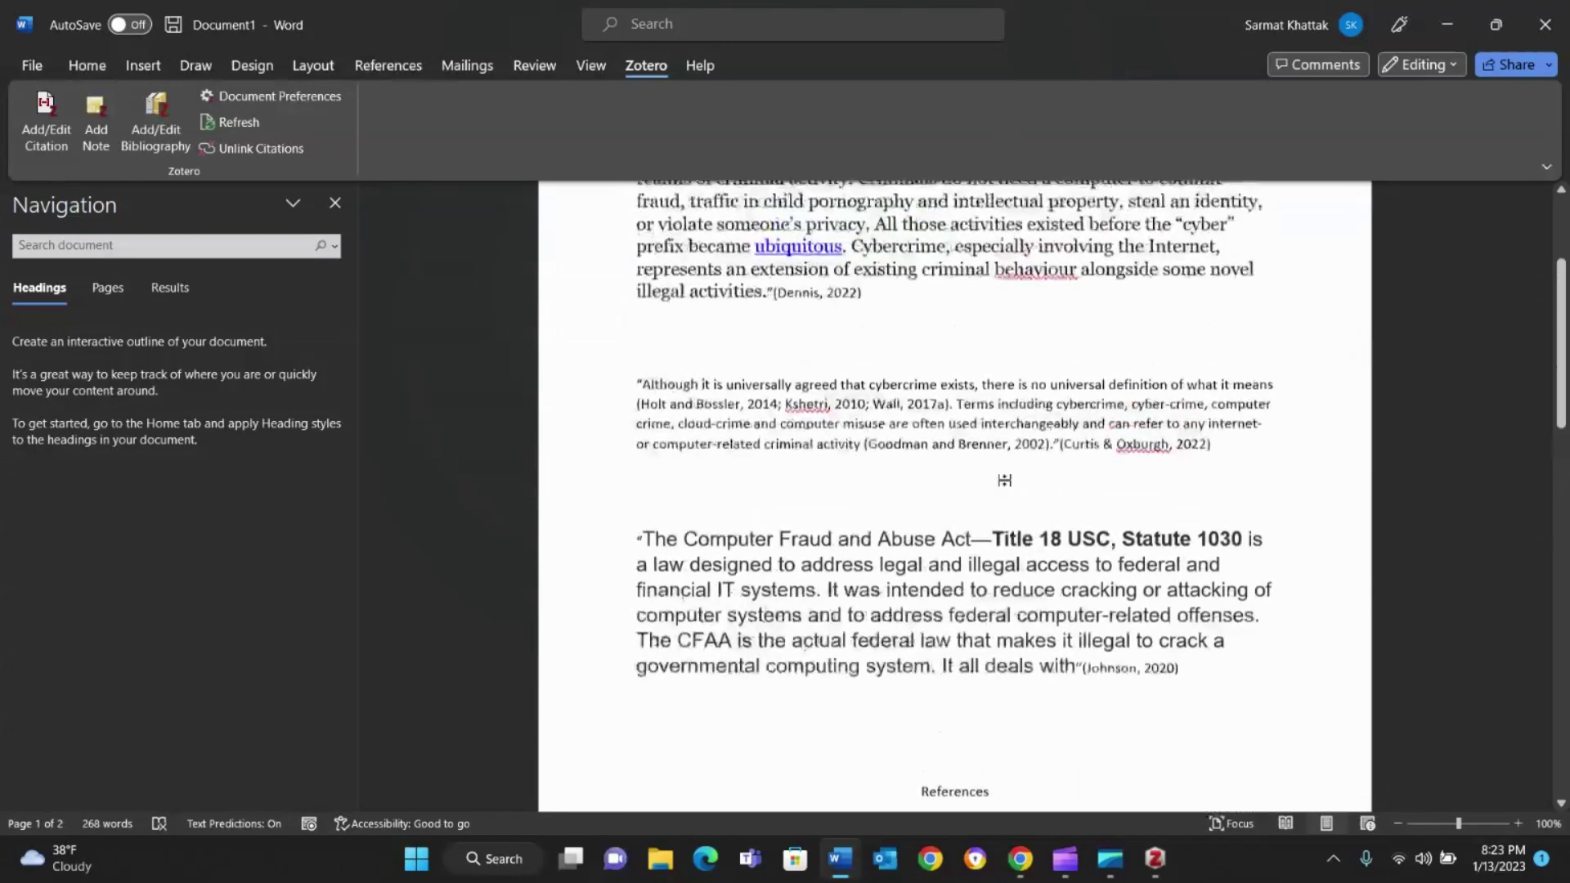
scroll(1155, 672, "down", 3)
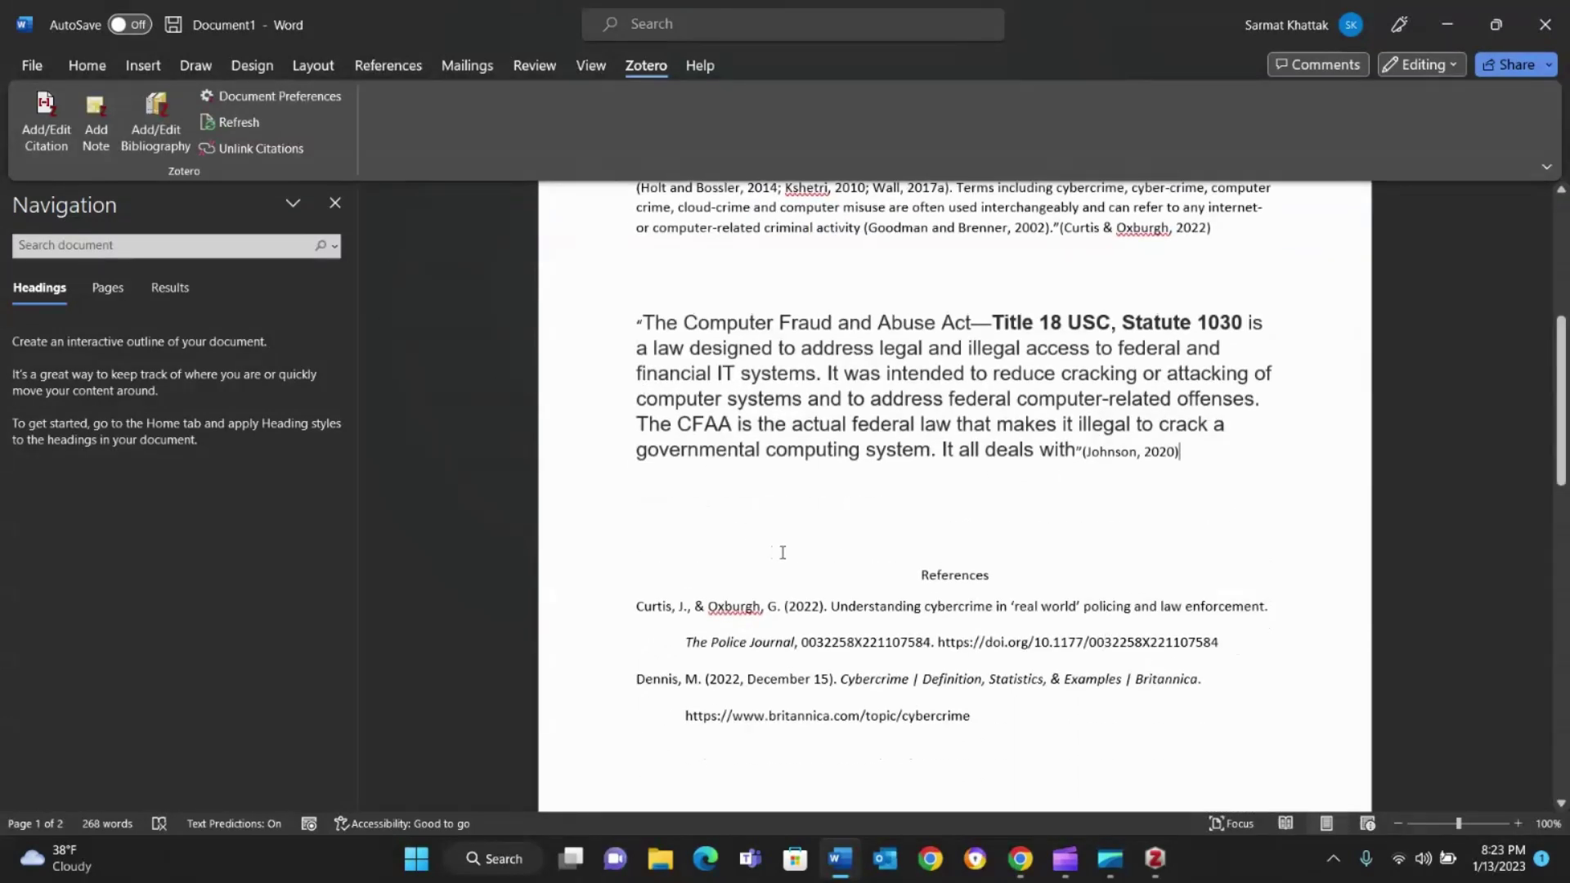
- Switch to Zotero and replace the author's last name on the "Computer Fraud and Abuse Act" web page item
left_click(1155, 869)
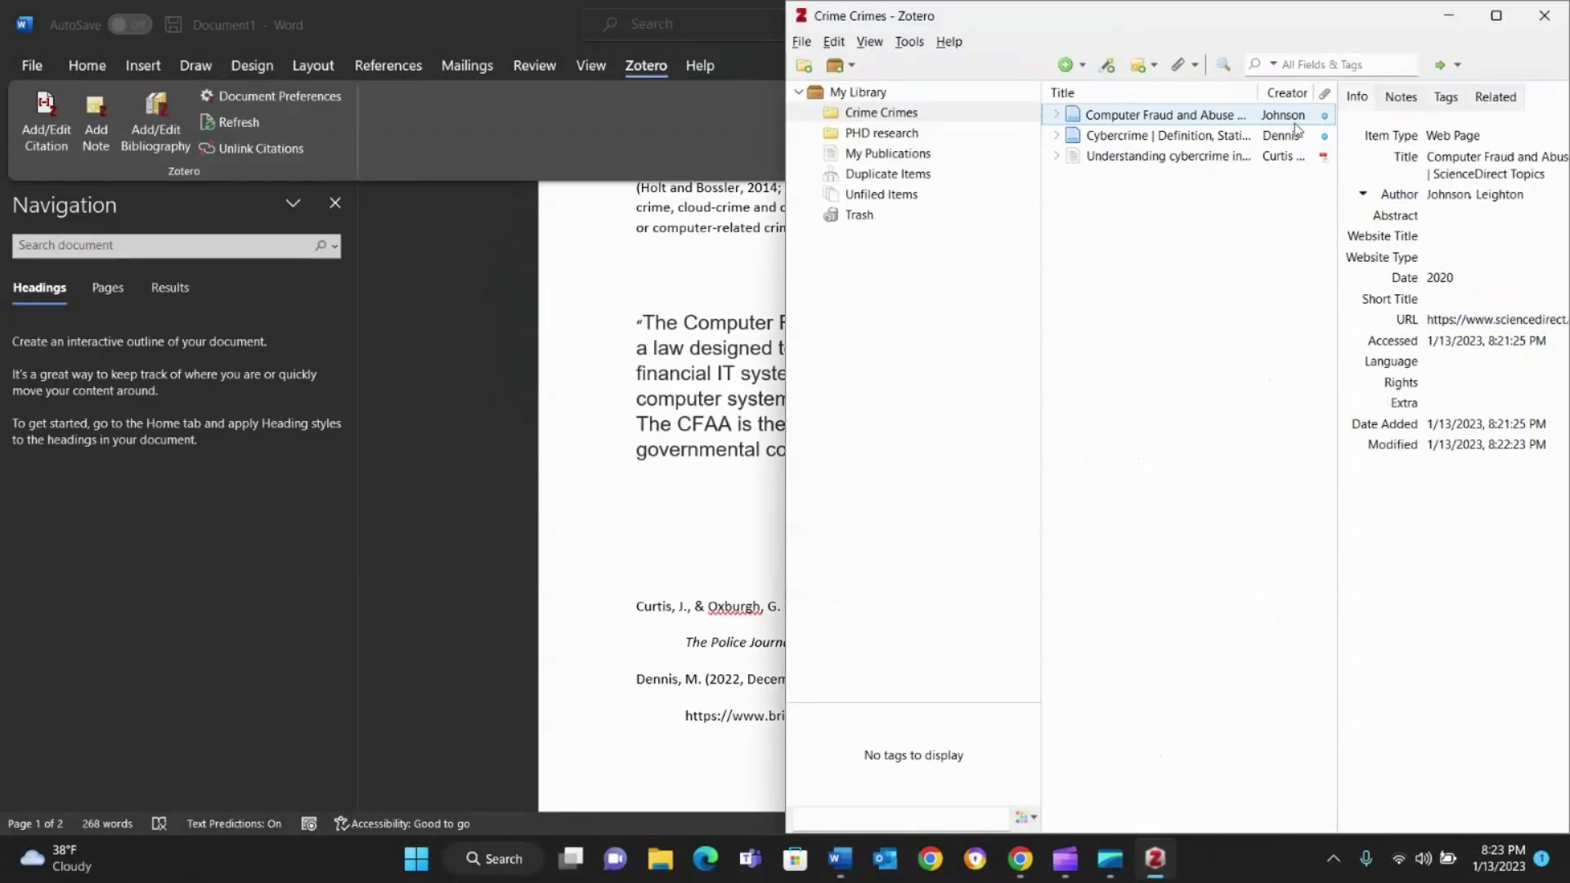
left_click(1452, 194)
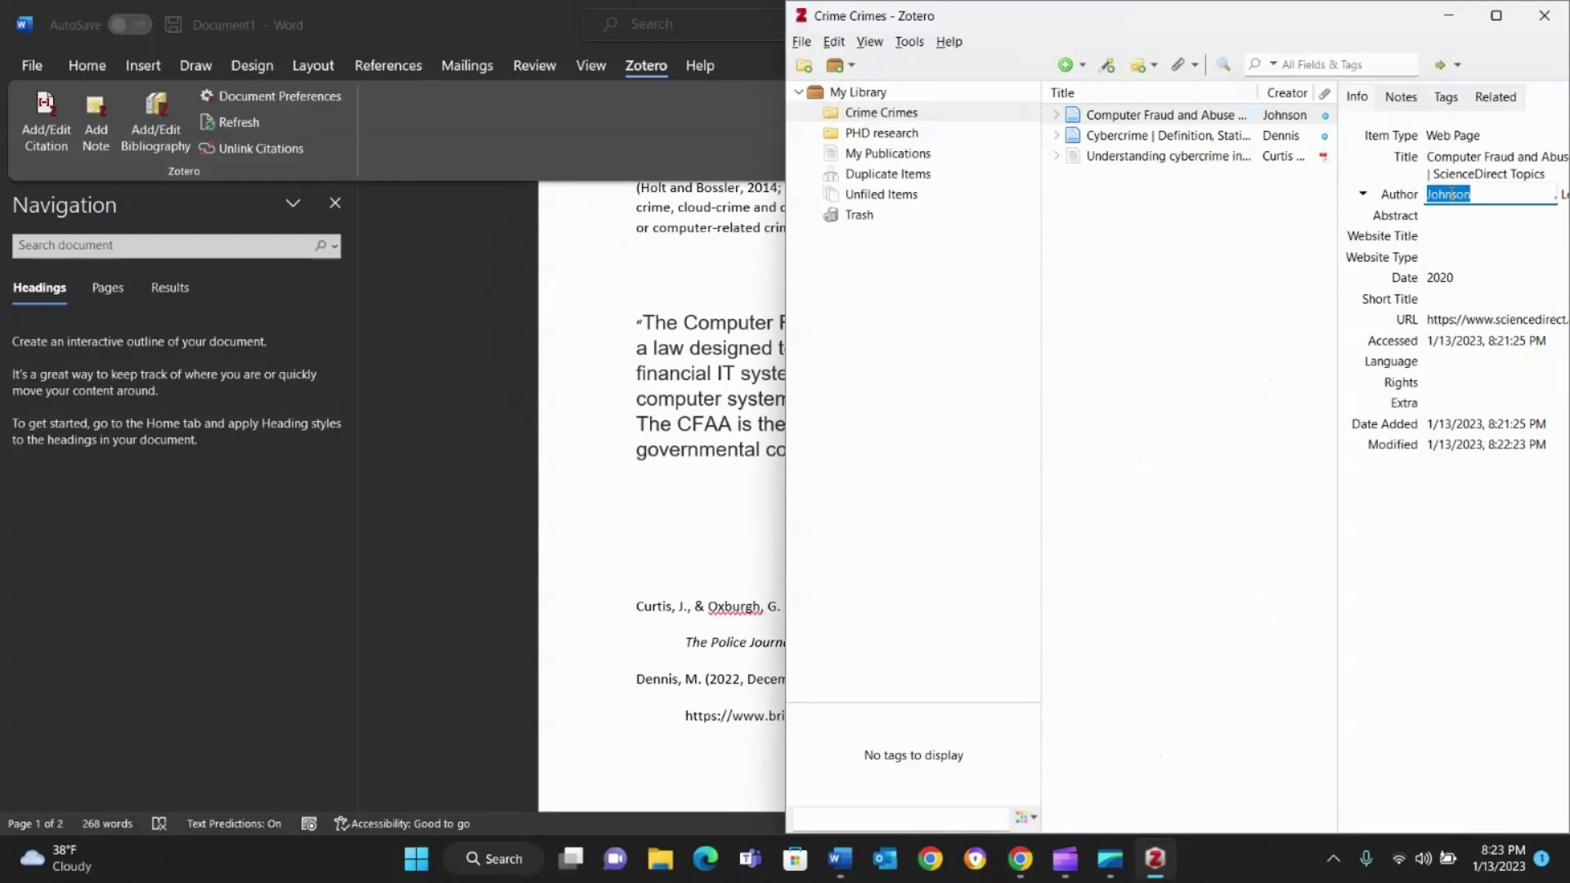
key("BackSpace")
type("Smith")
key("Return")
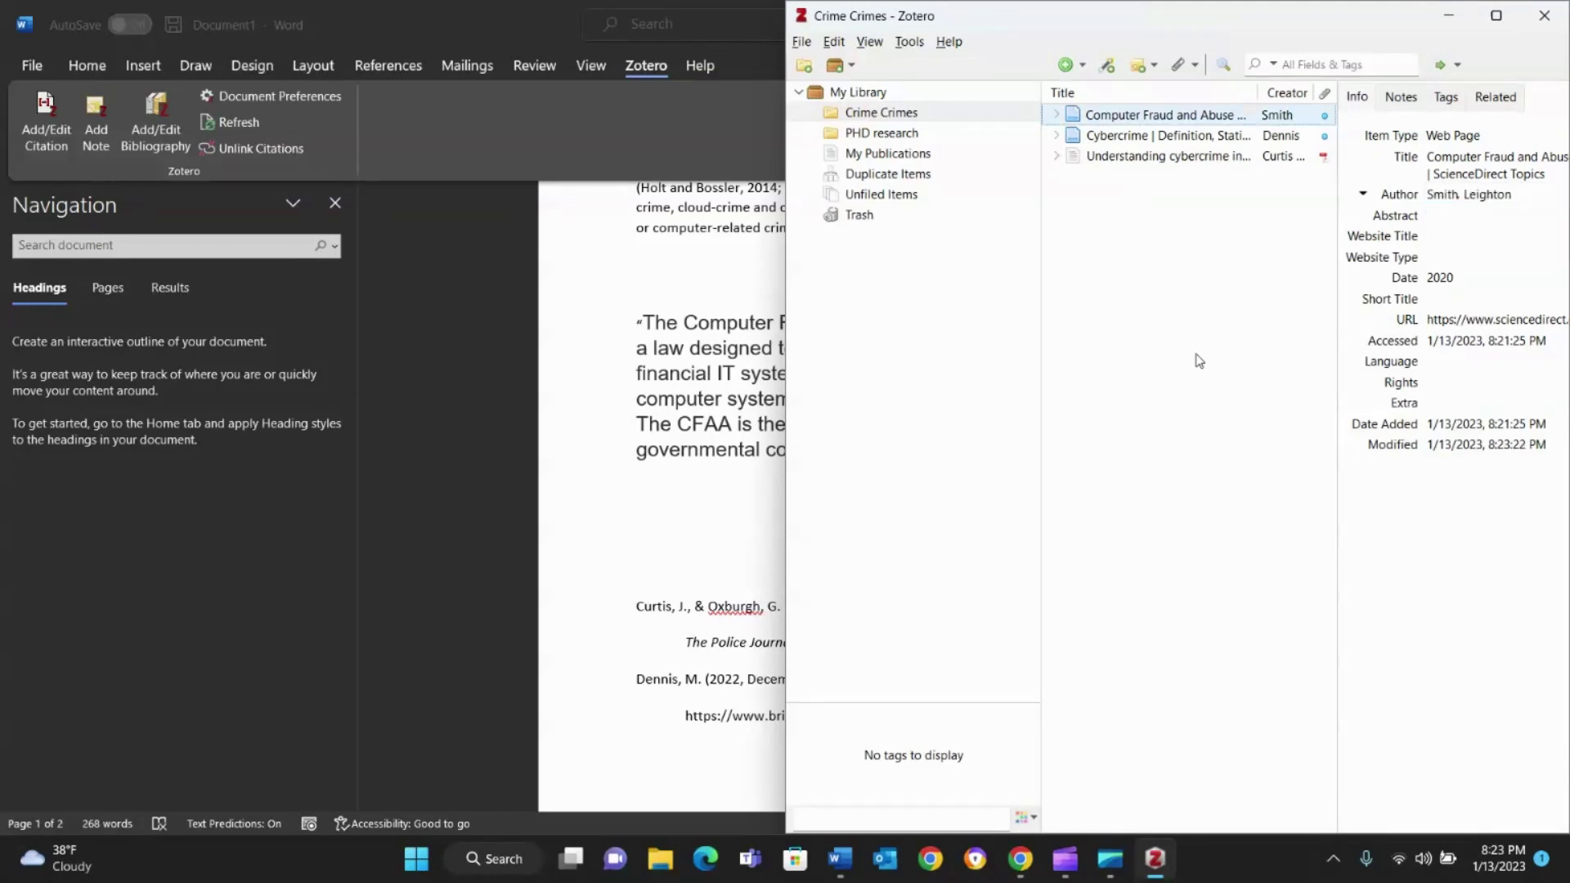
- Return to Word, refresh the Zotero citations, and check the author's name in the reference list
left_click(589, 368)
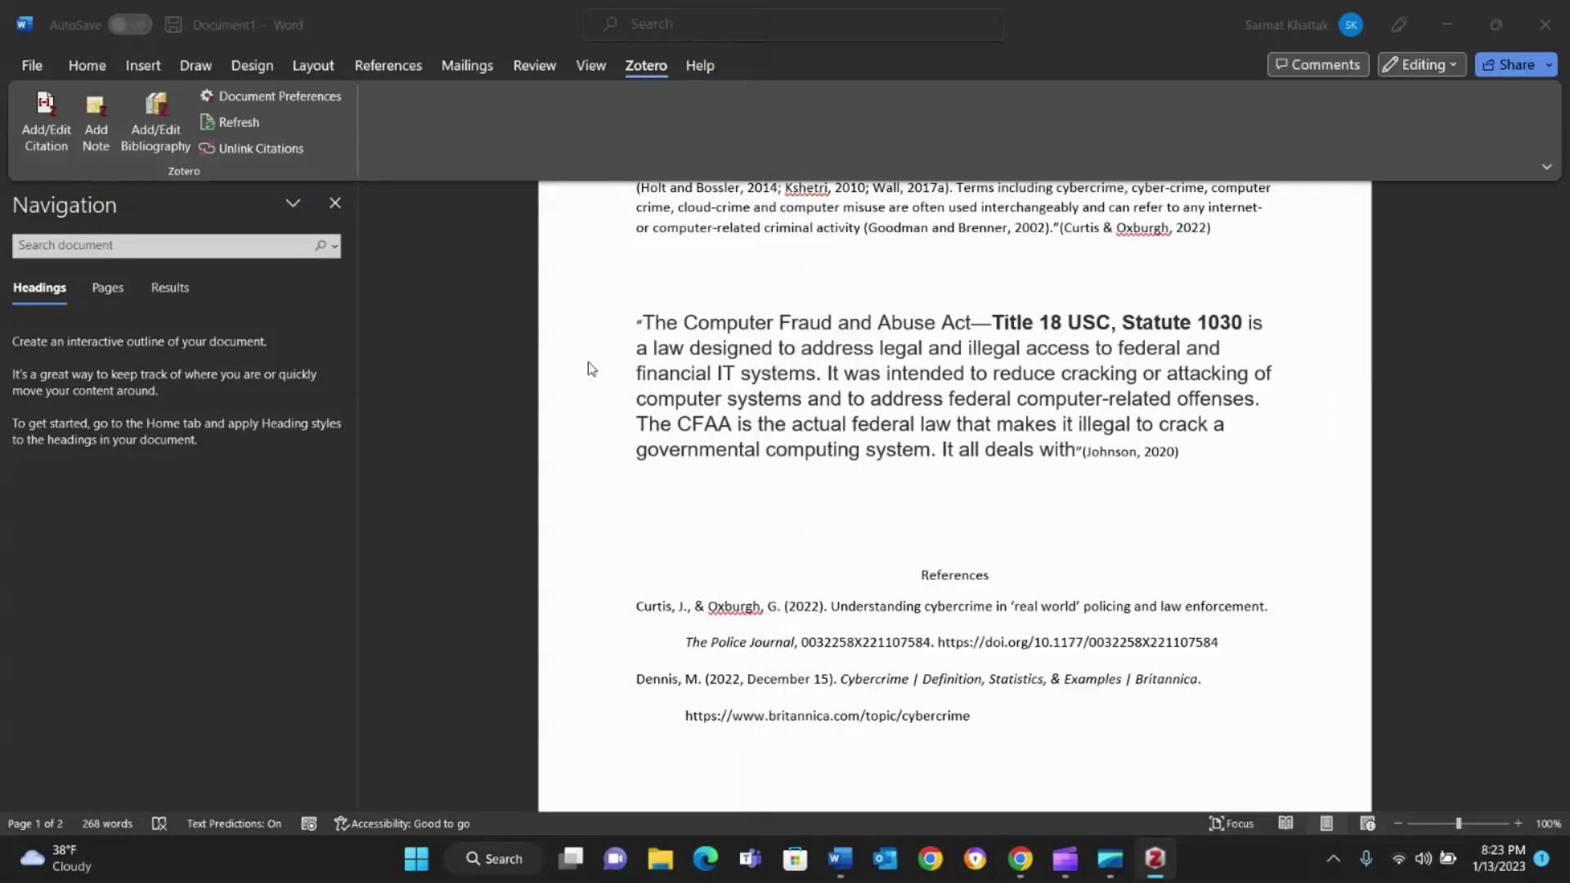
left_click(254, 126)
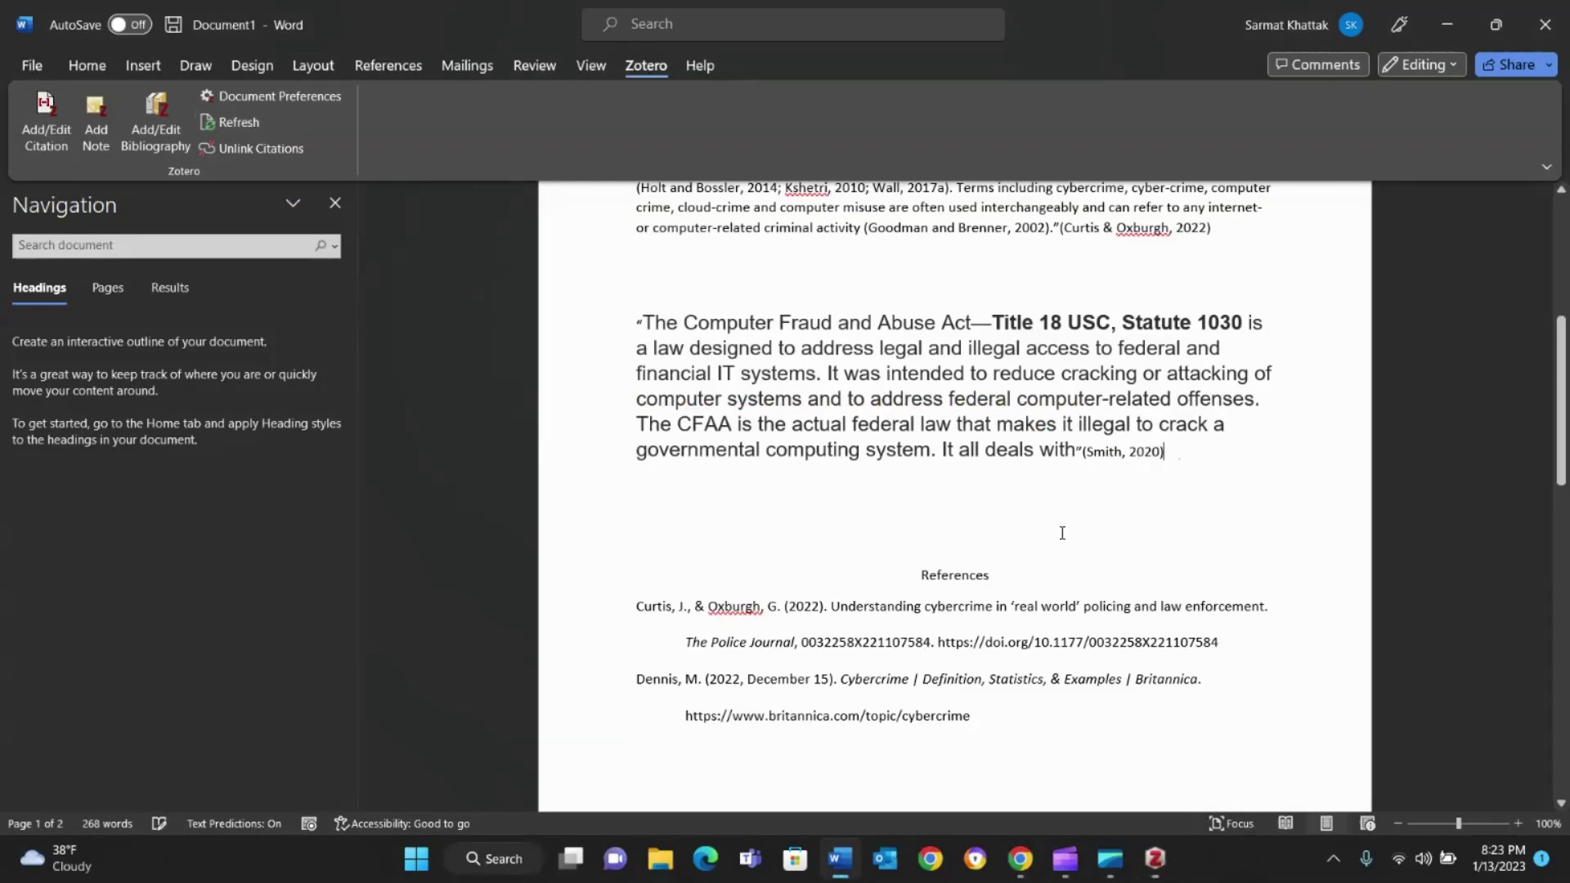
scroll(1062, 532, "down", 4)
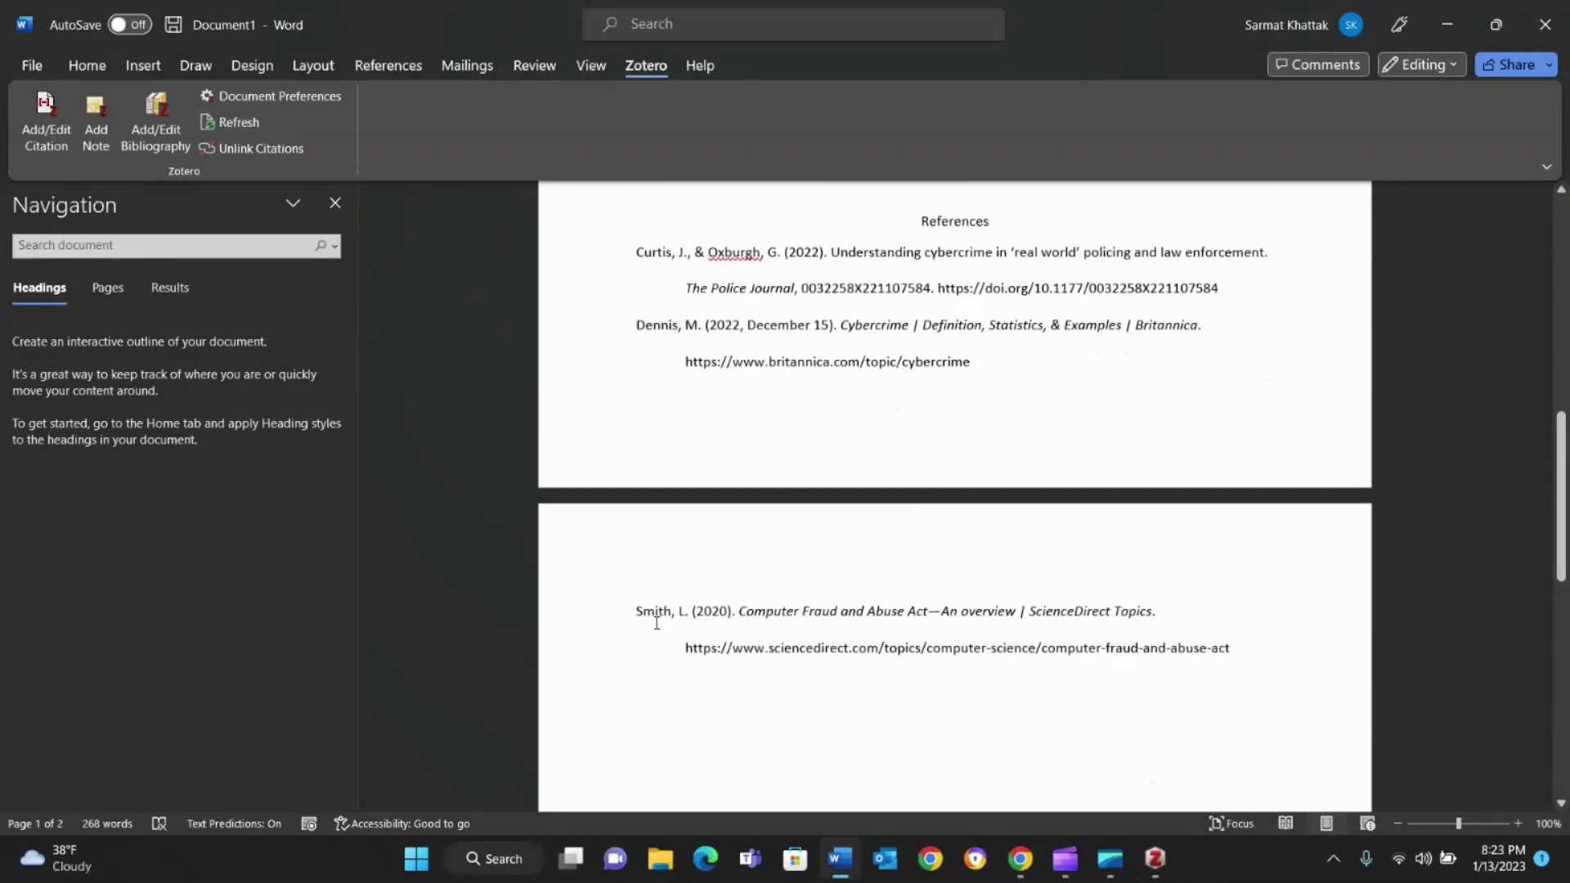
scroll(985, 525, "up", 6)
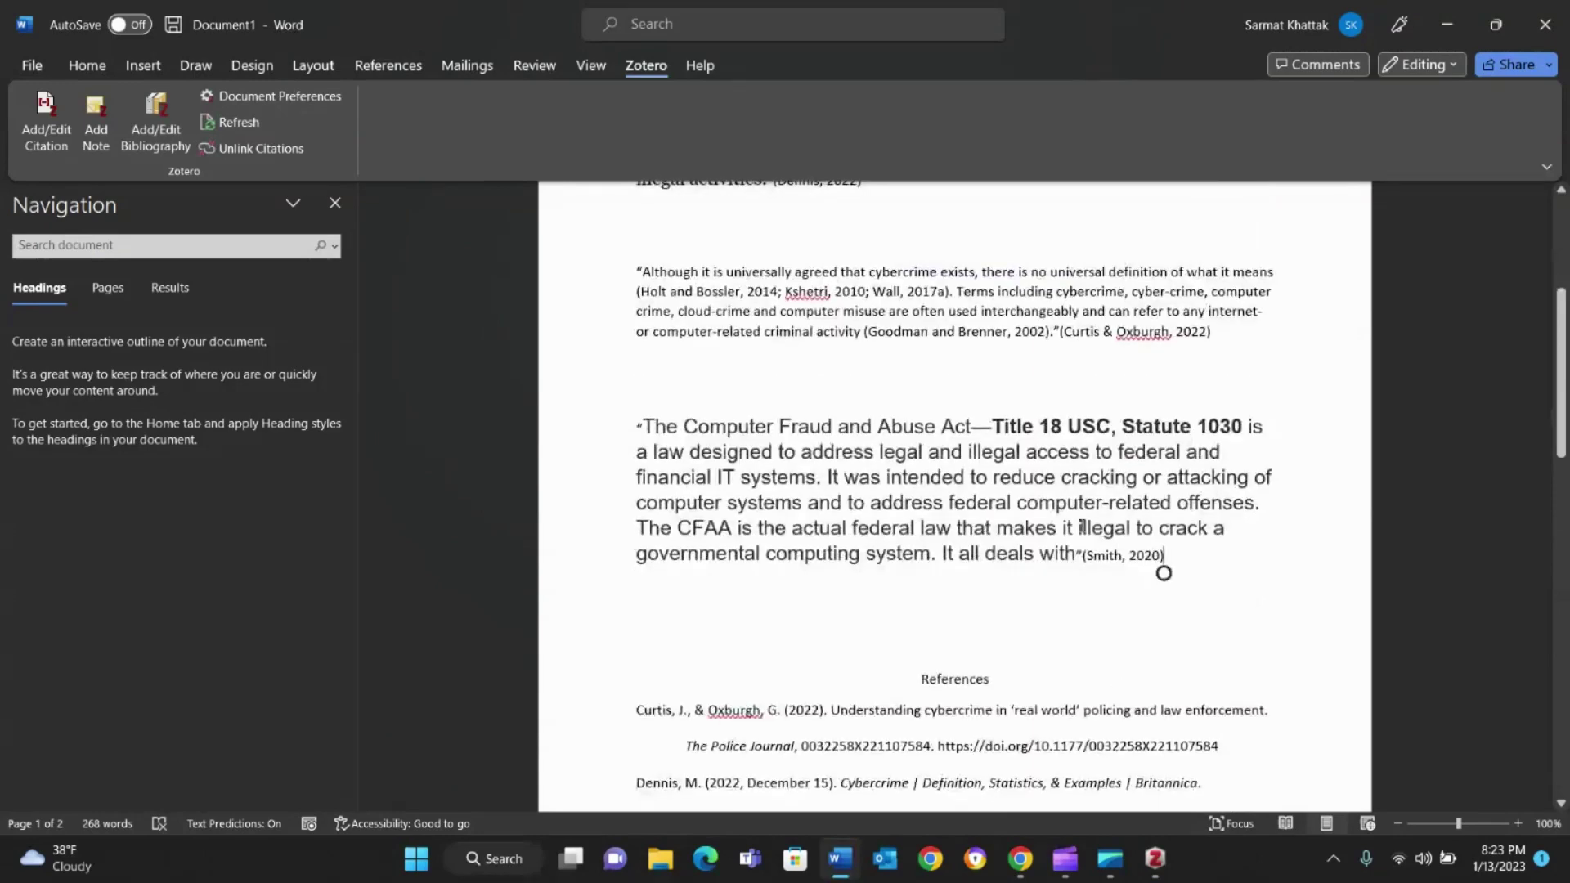
- In Zotero's PHD research collection, view the saved page of "How Banks Conduct Transaction Fraud Investigations", then minimize the browser and Zotero windows
left_click(1159, 868)
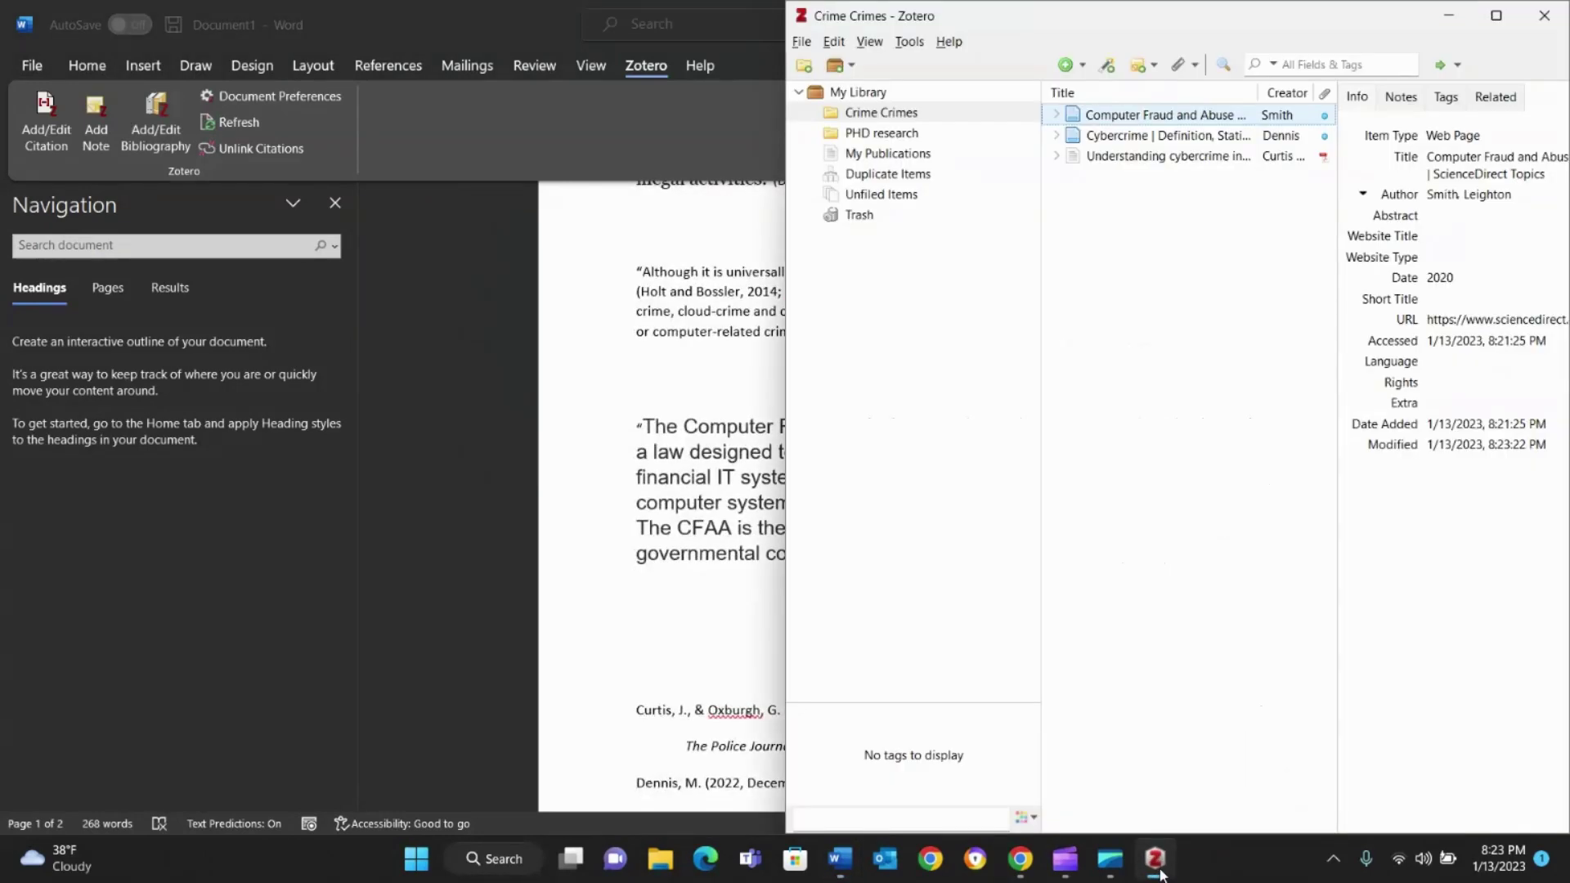
left_click(1160, 870)
left_click(1160, 870)
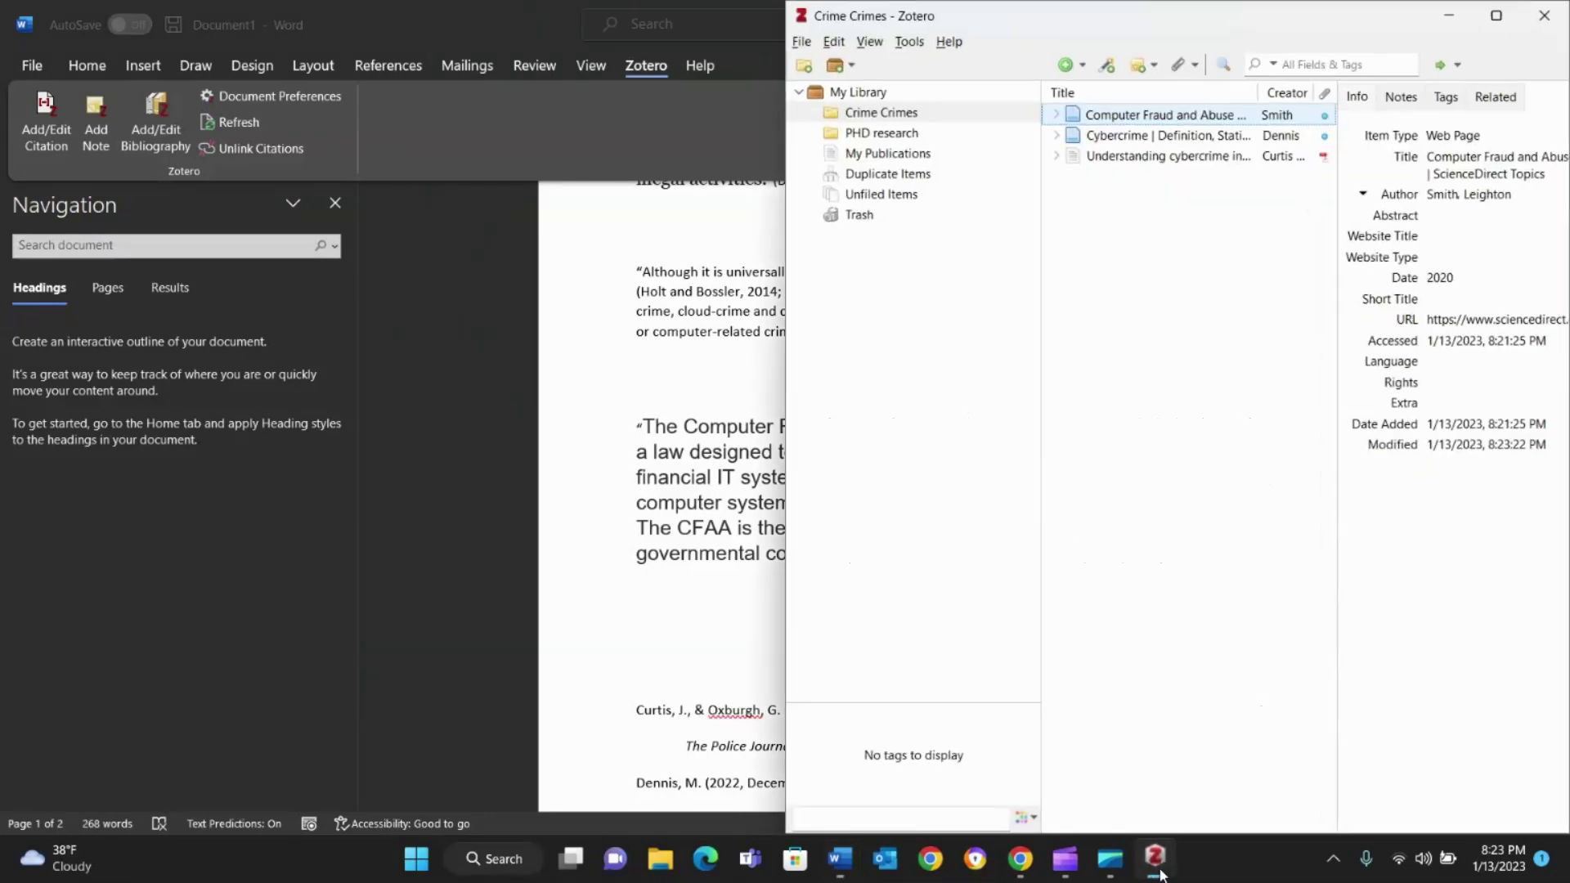
left_click(878, 136)
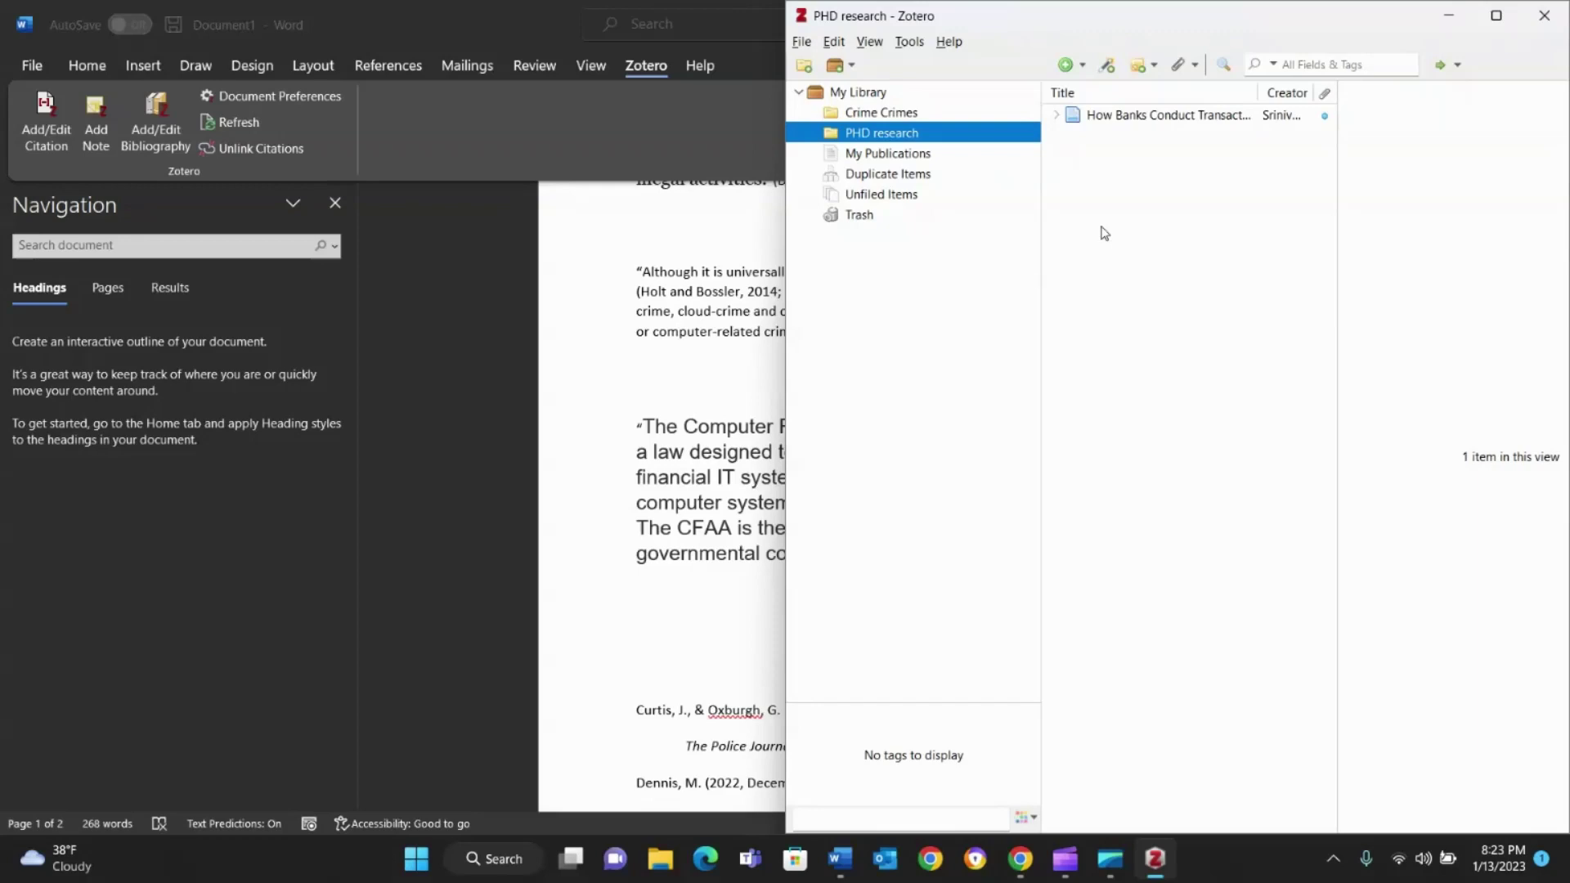
left_click(1176, 117)
double_click(1177, 118)
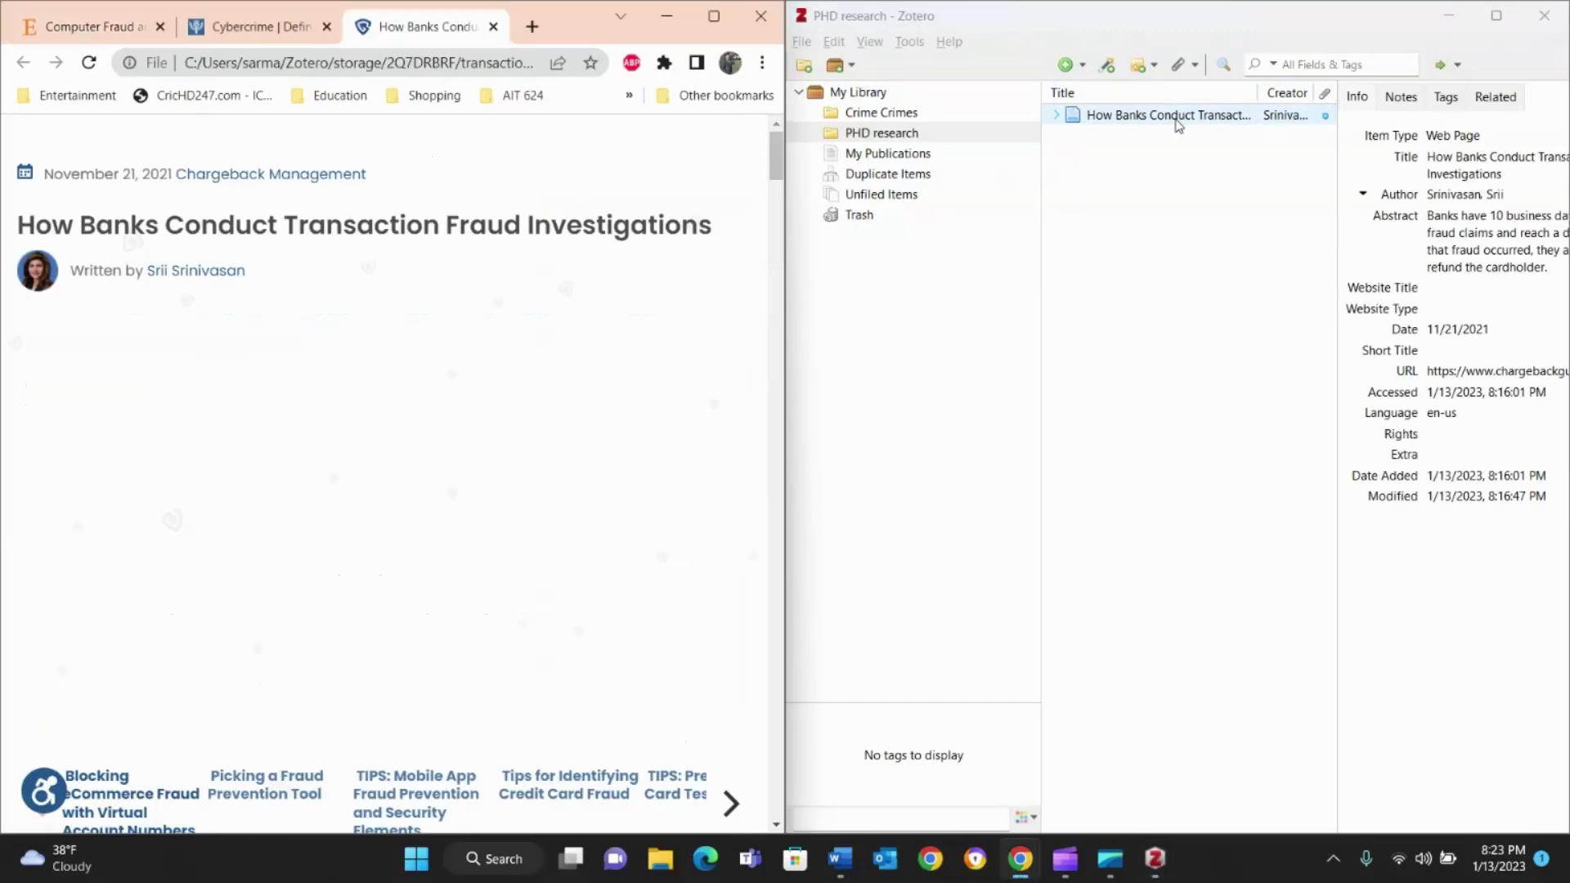
left_click(666, 17)
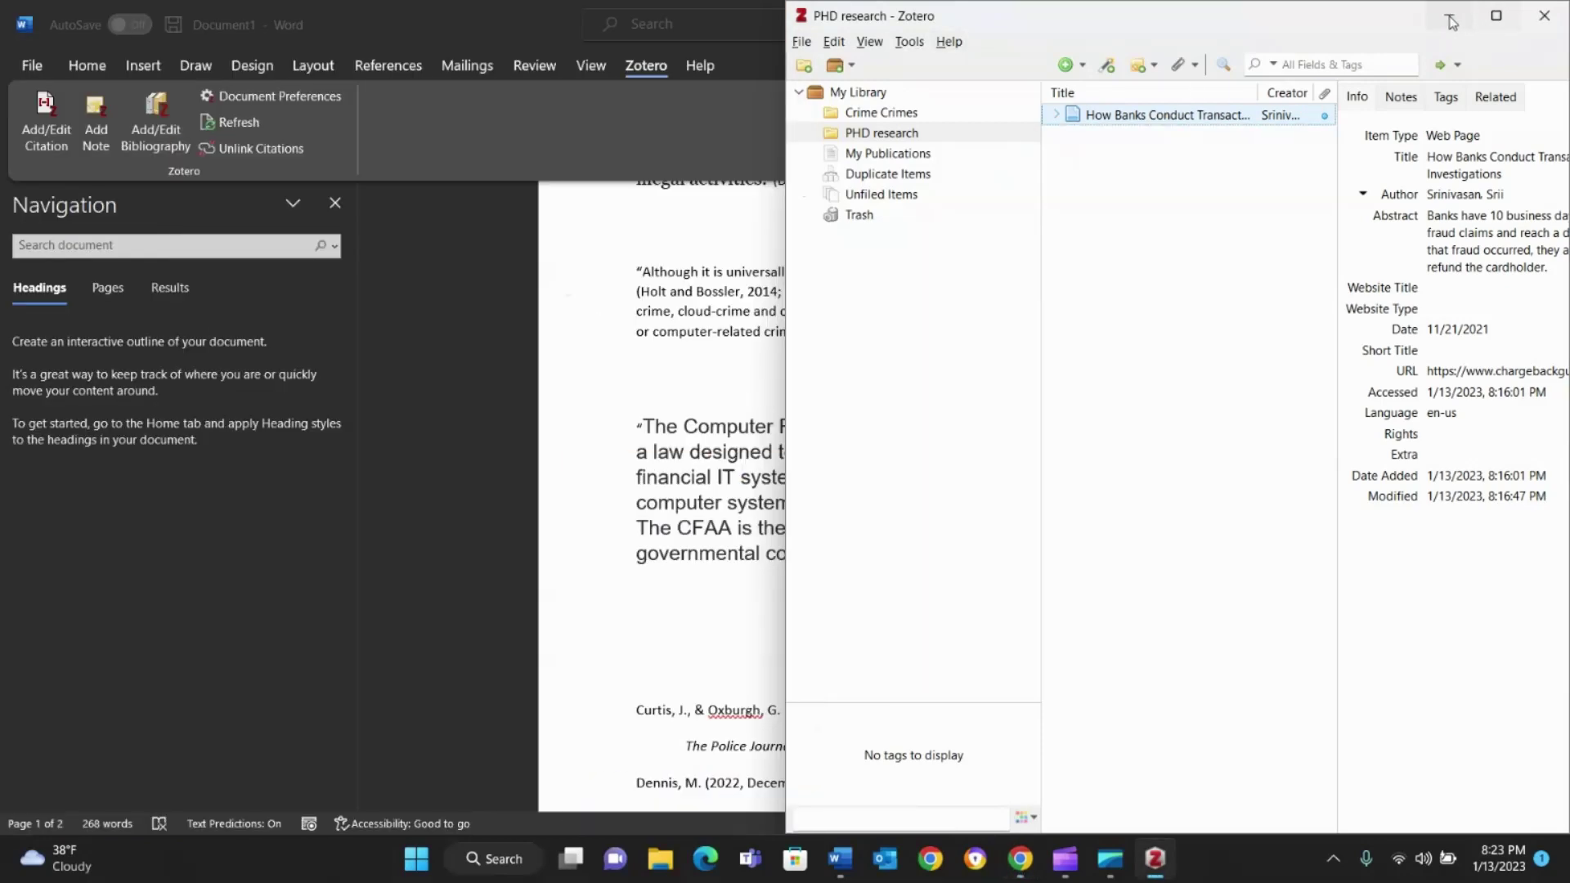
left_click(1450, 22)
scroll(841, 513, "down", 1)
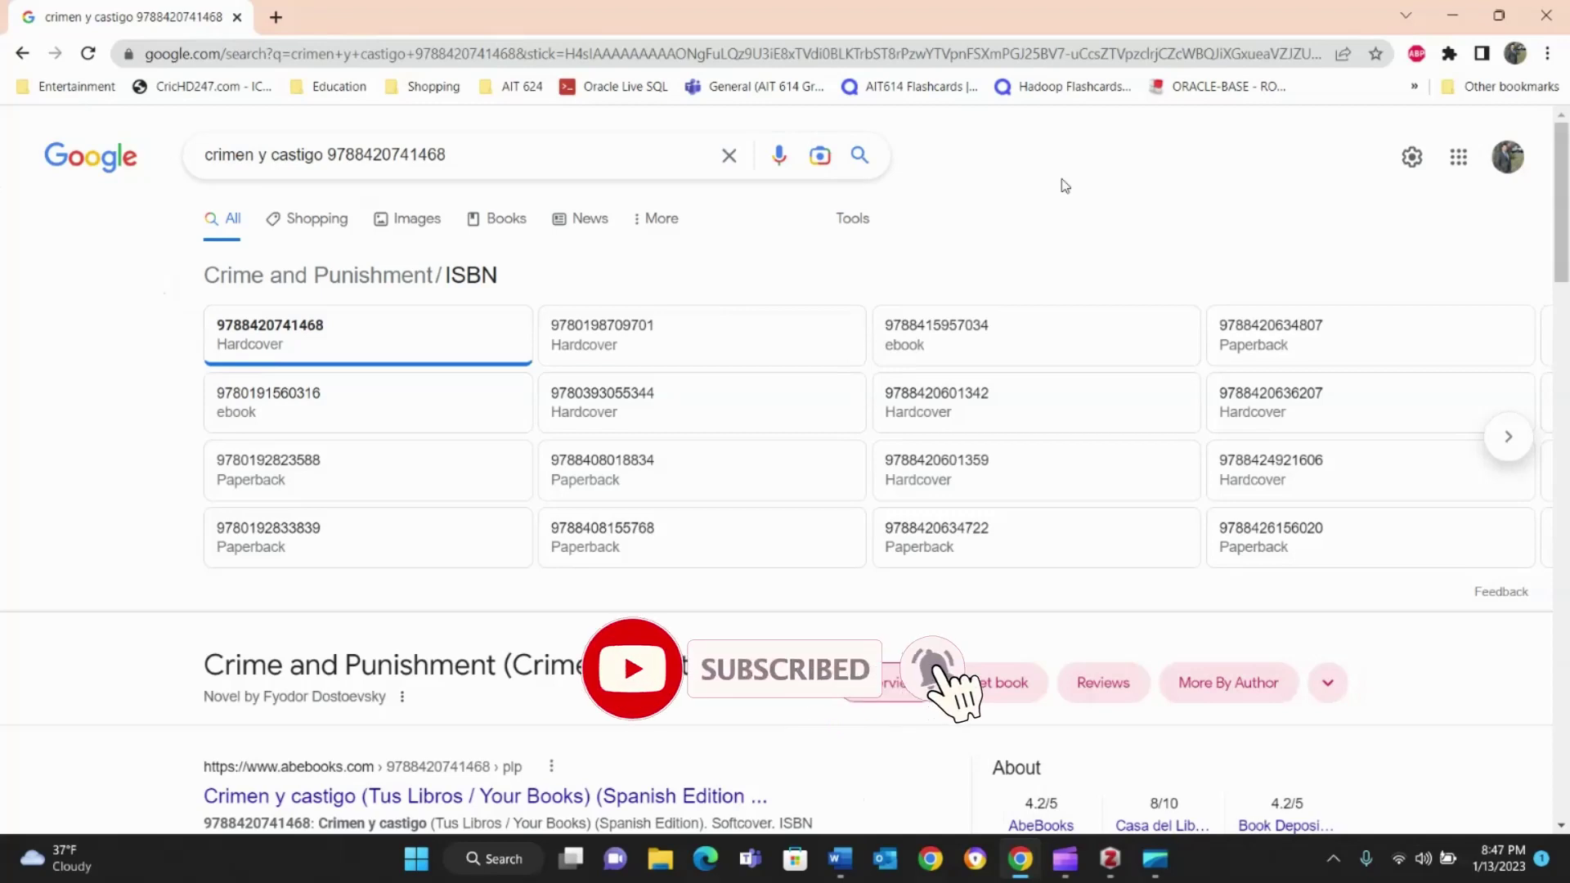
- Switch from the browser to Zotero and open the Crime Crimes collection
left_click(1108, 858)
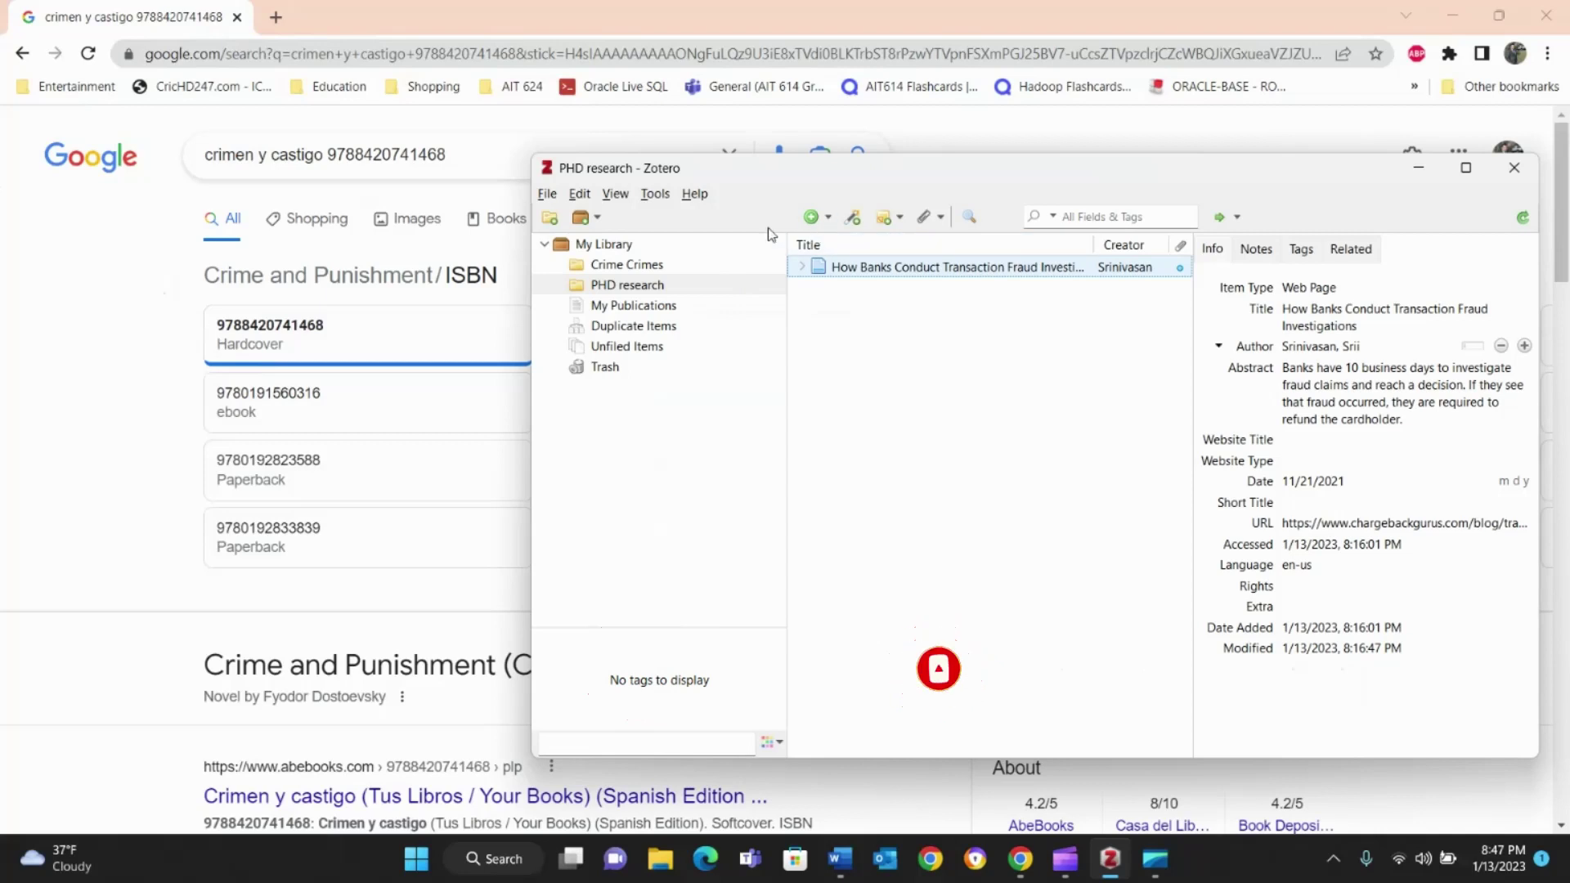
left_click(652, 268)
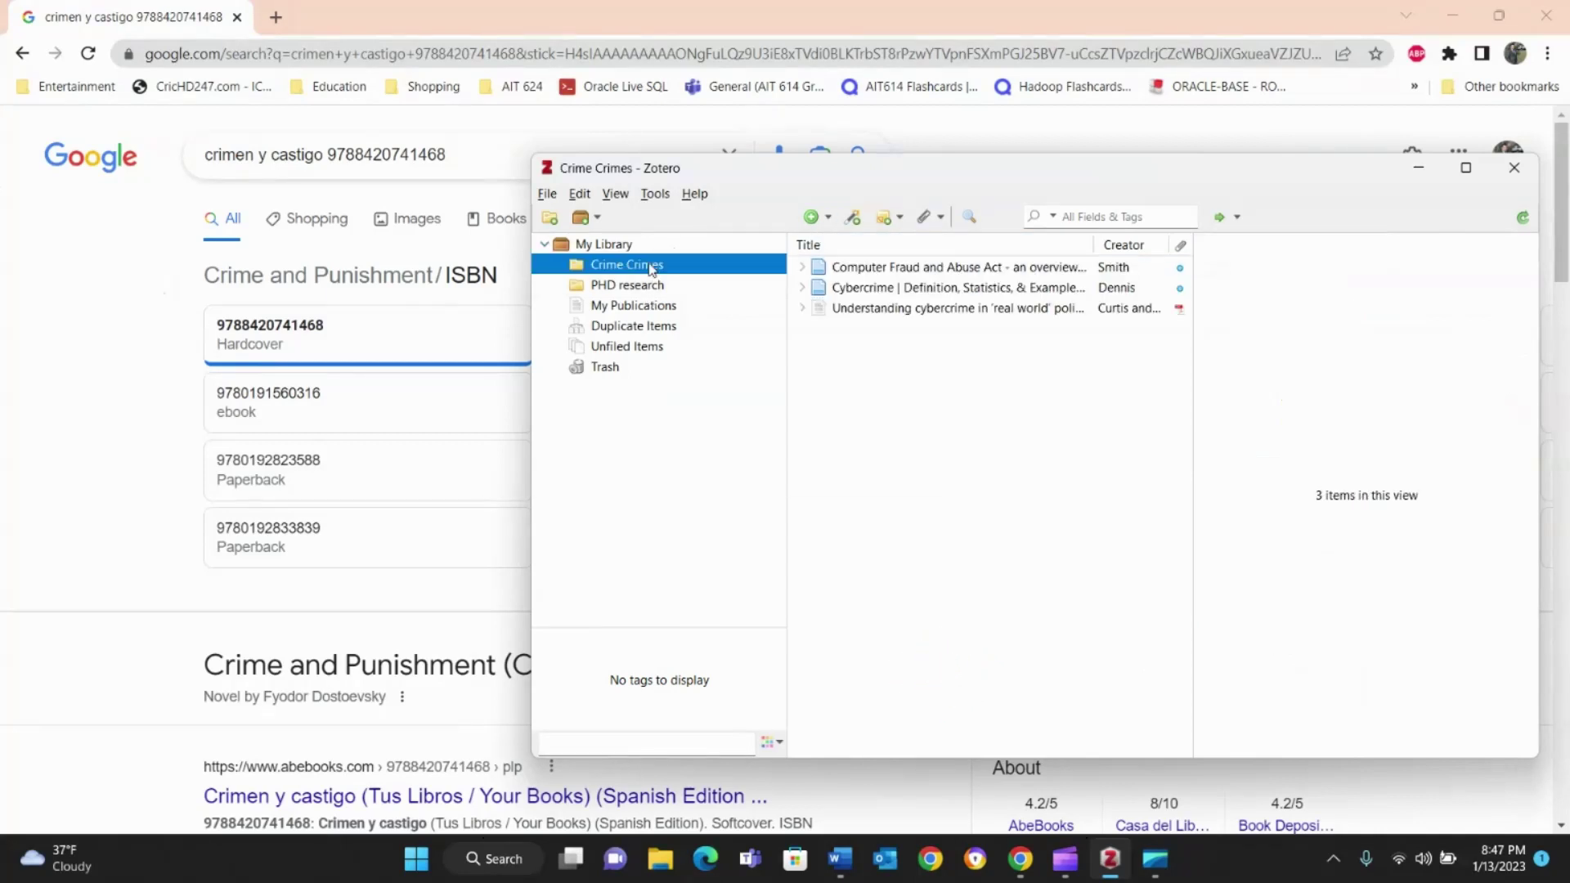
left_click(814, 218)
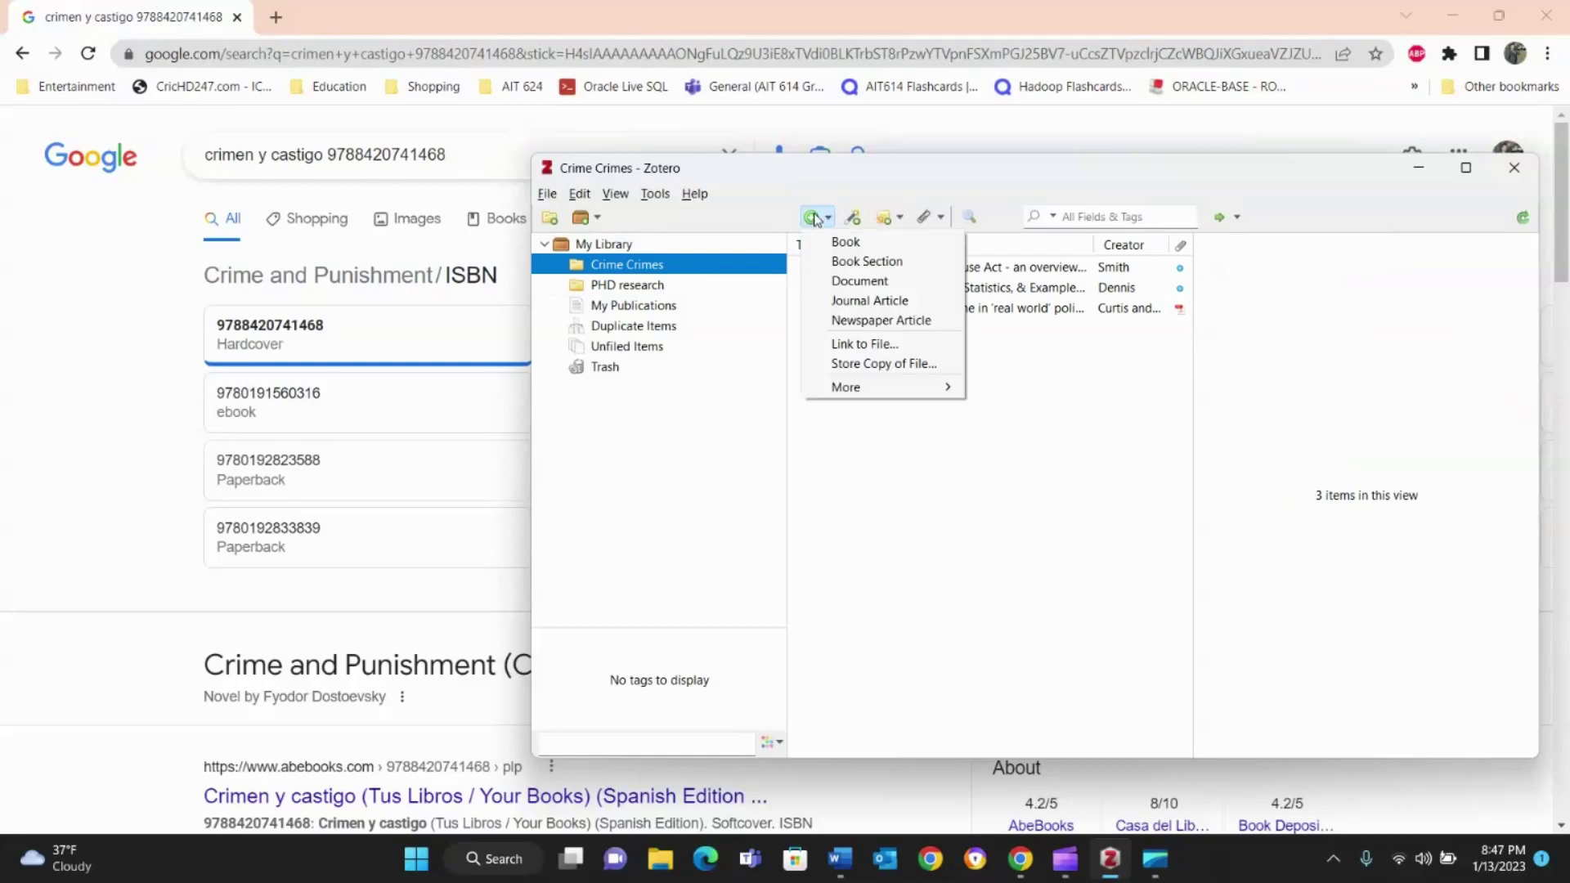
left_click(846, 243)
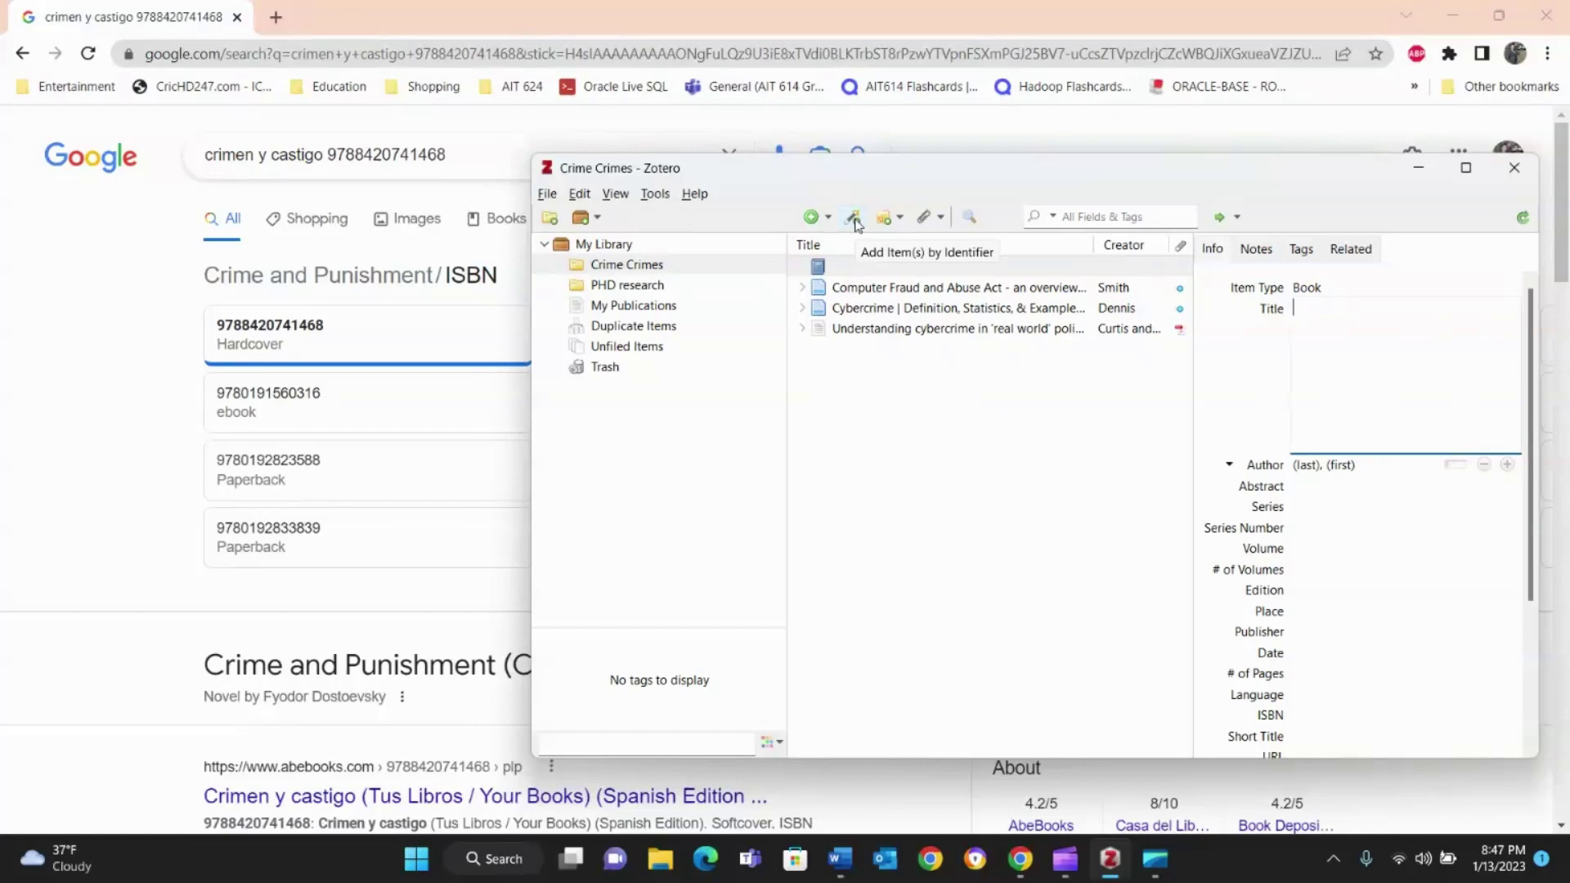
left_click(849, 263)
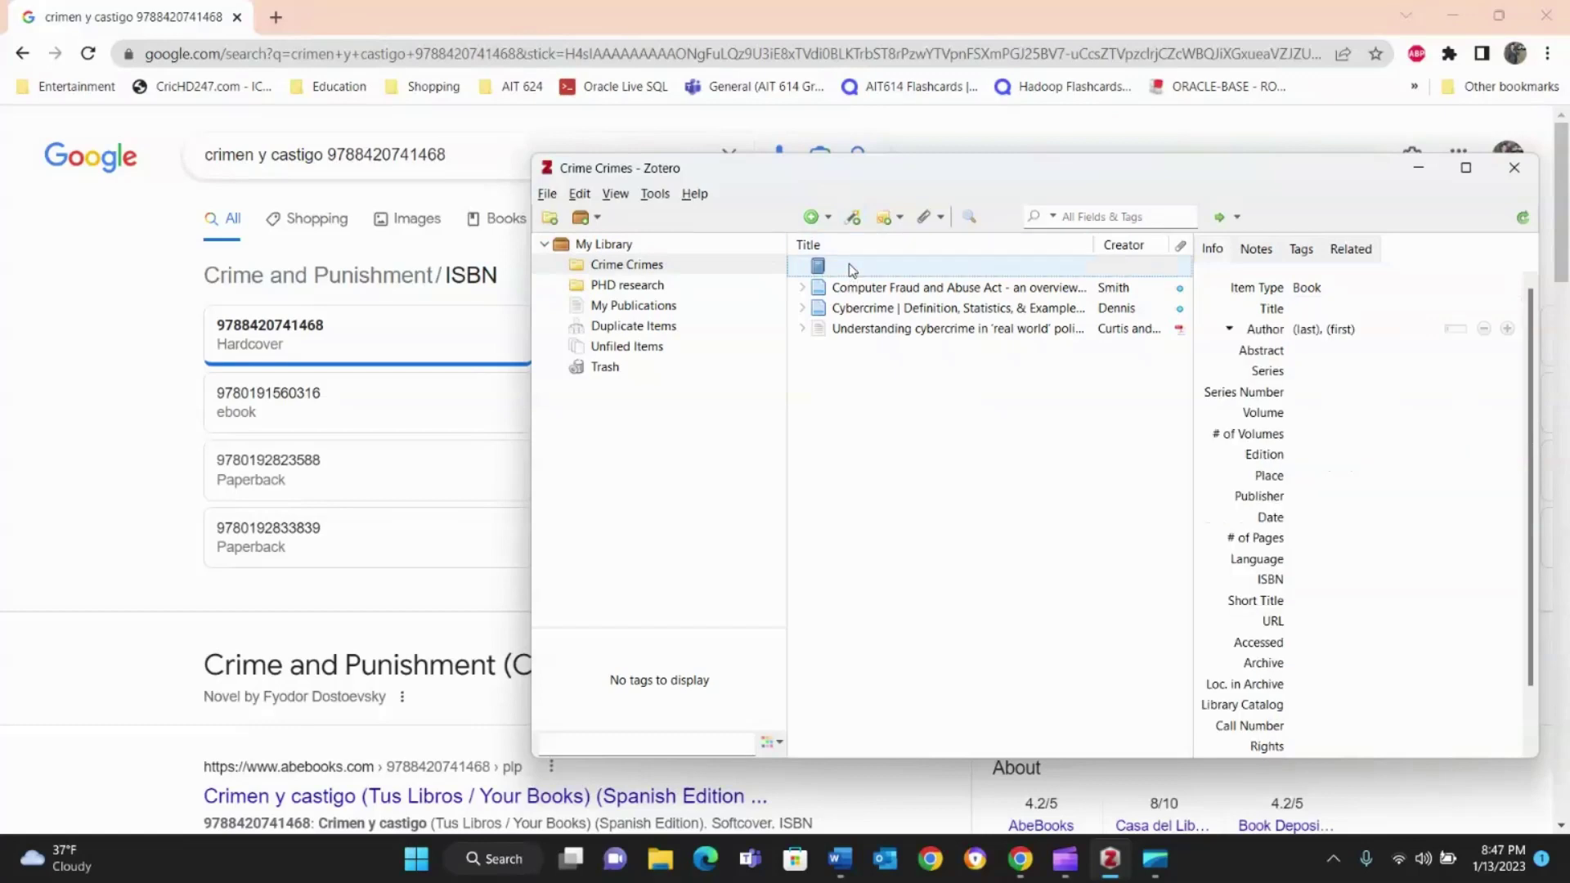
key("Delete")
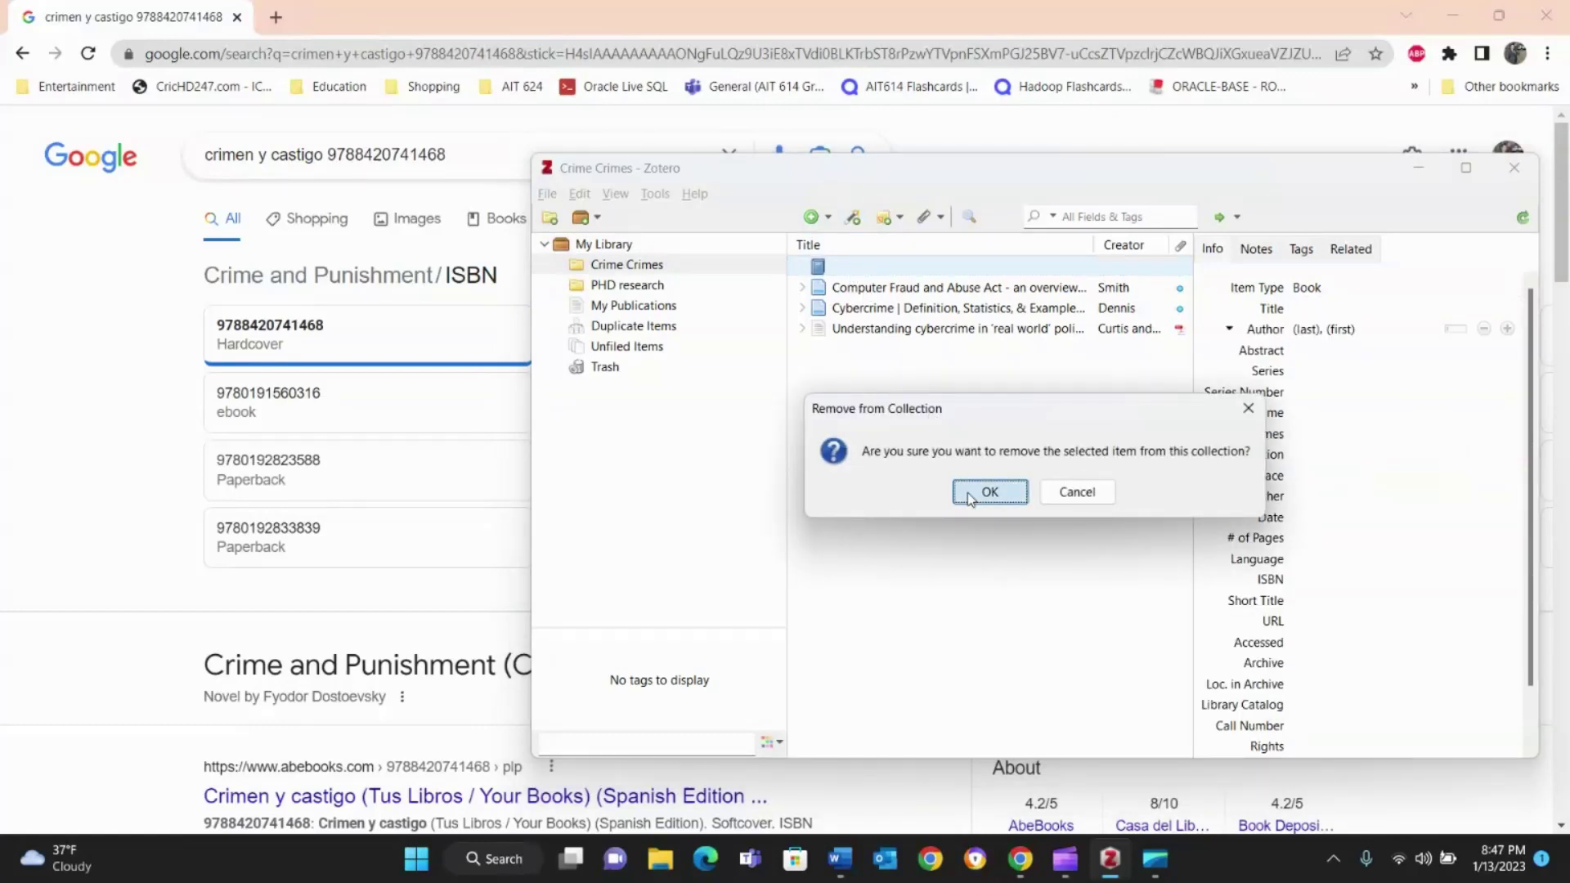
left_click(970, 494)
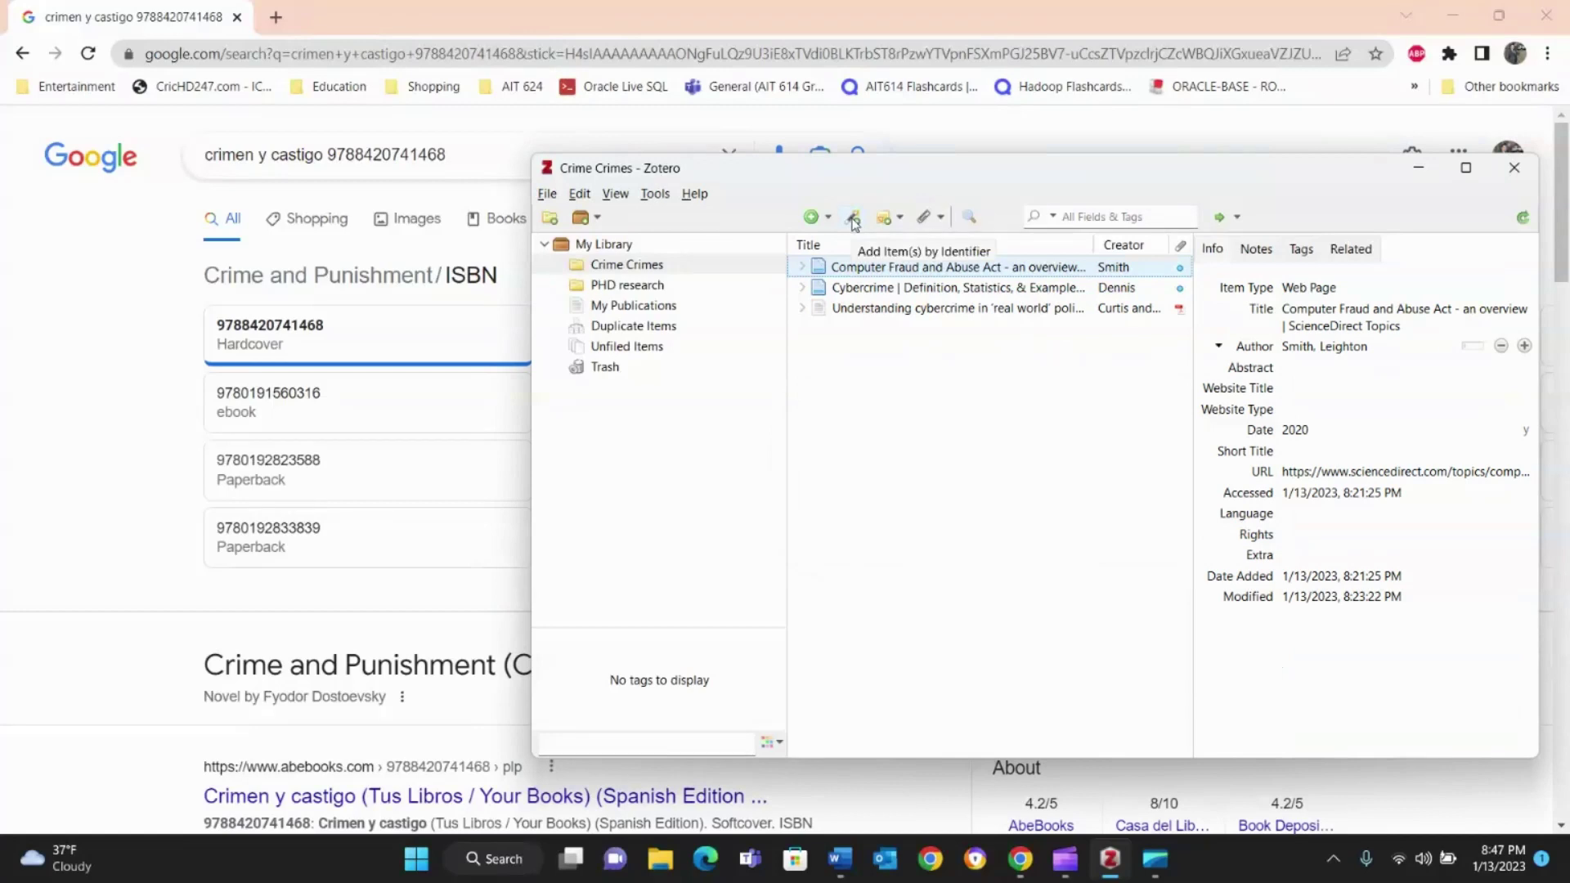
left_click(853, 219)
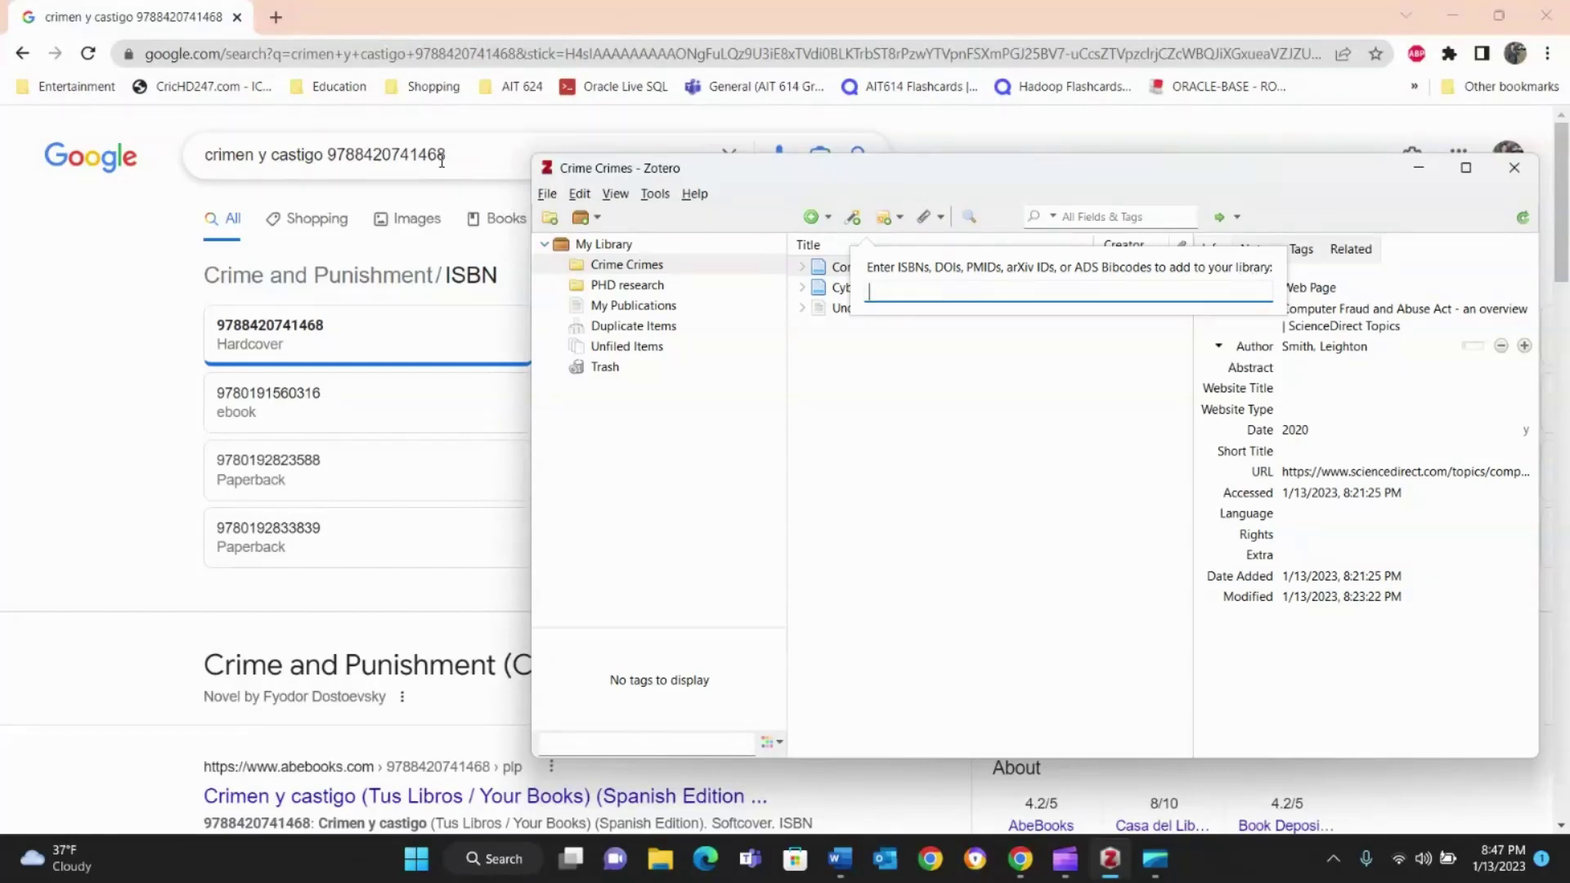
left_click_drag(449, 159, 327, 156)
key("ctrl+c")
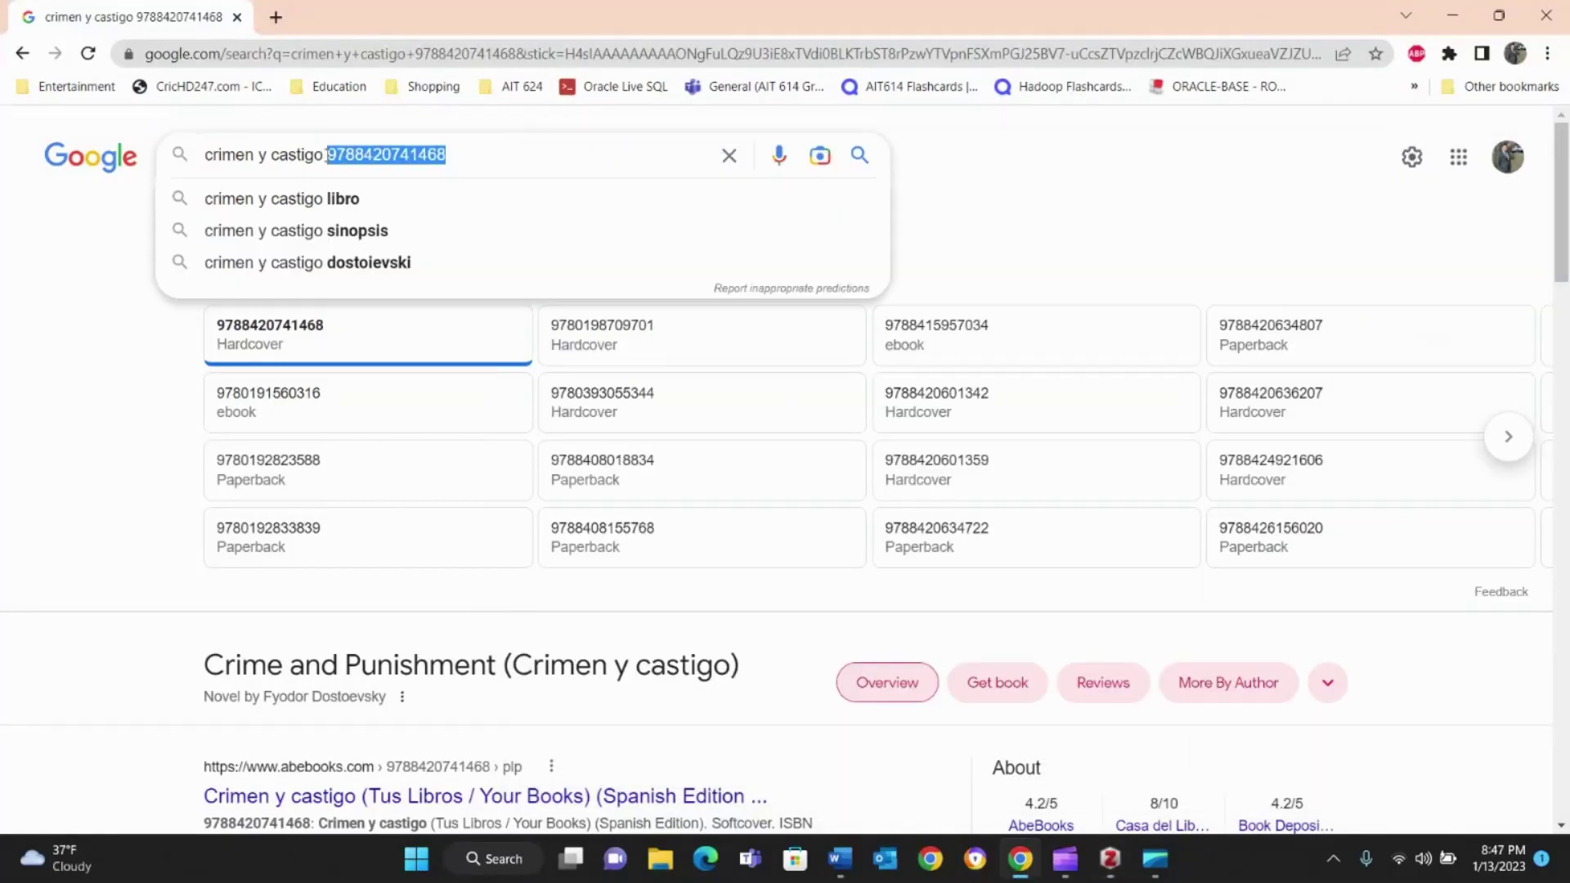
left_click(327, 155)
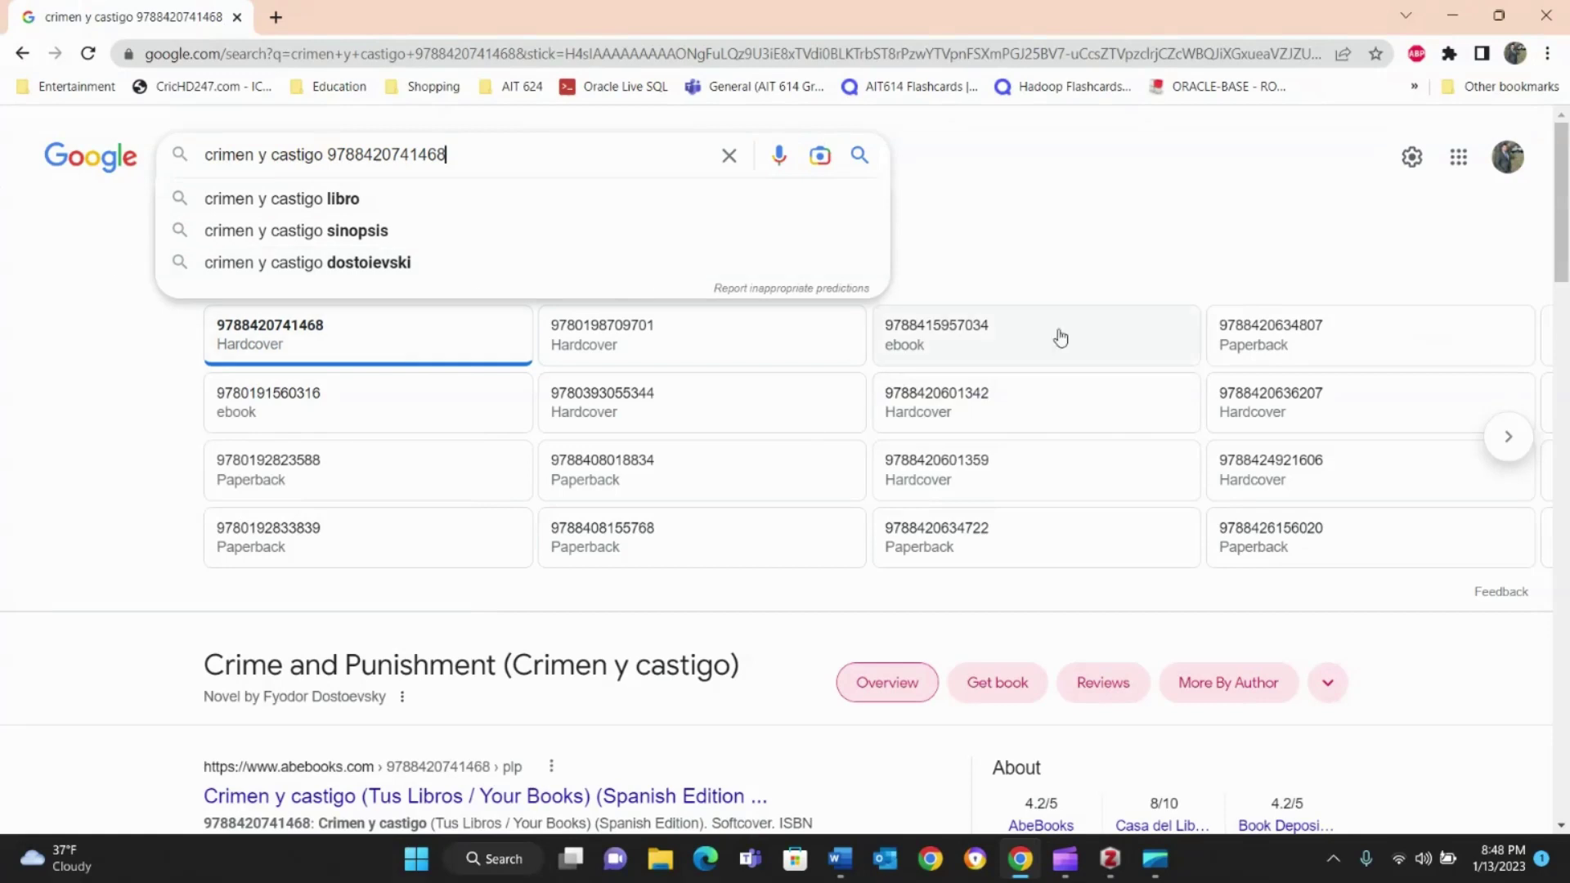
left_click(1080, 155)
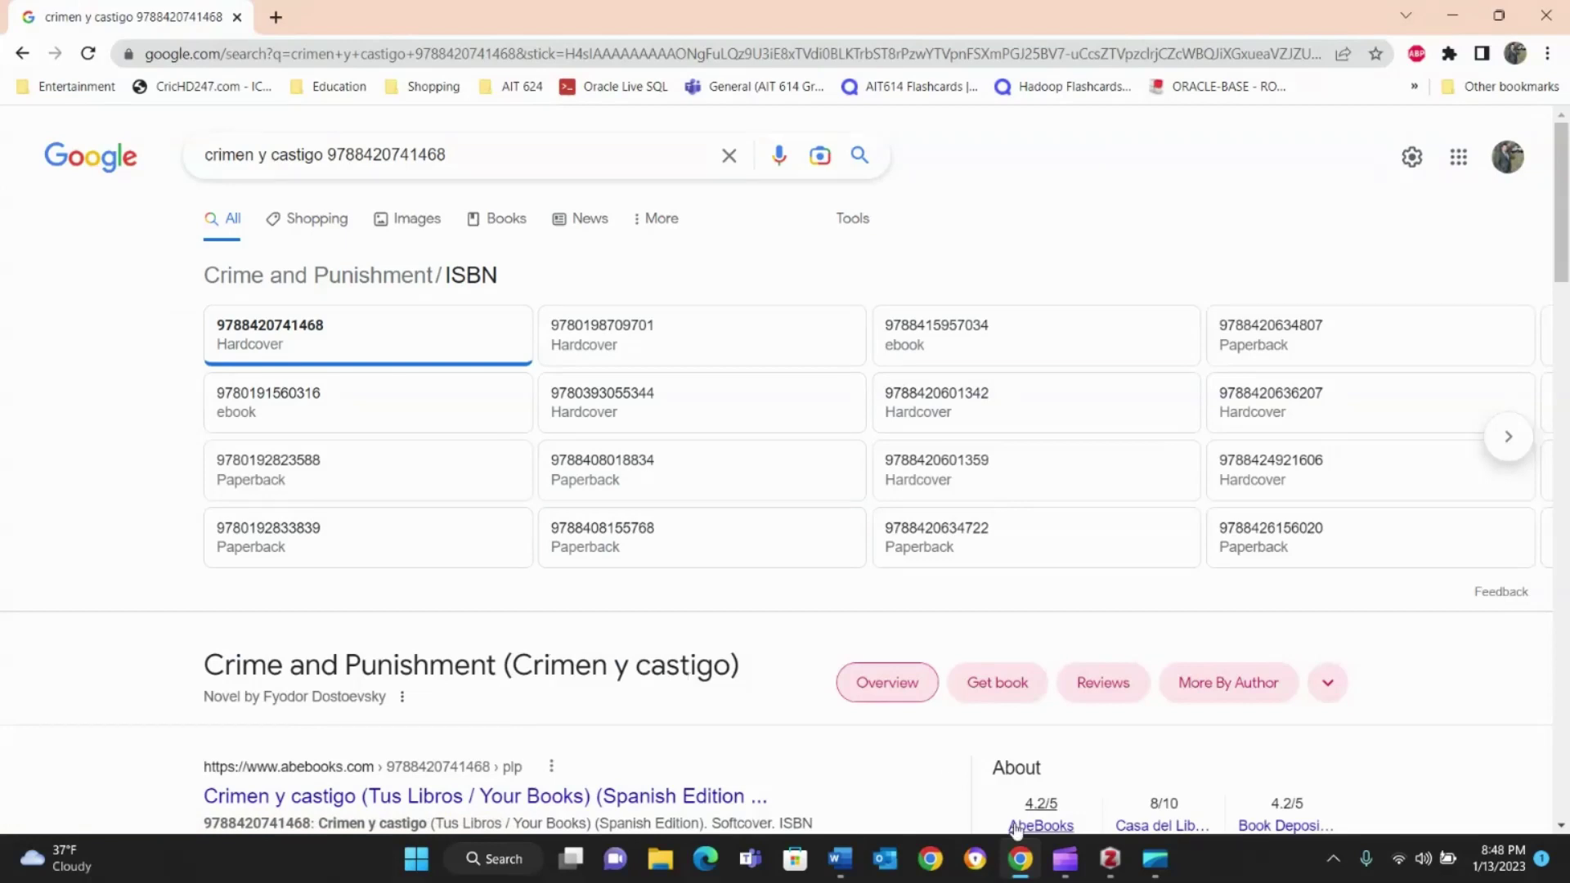
left_click(1110, 859)
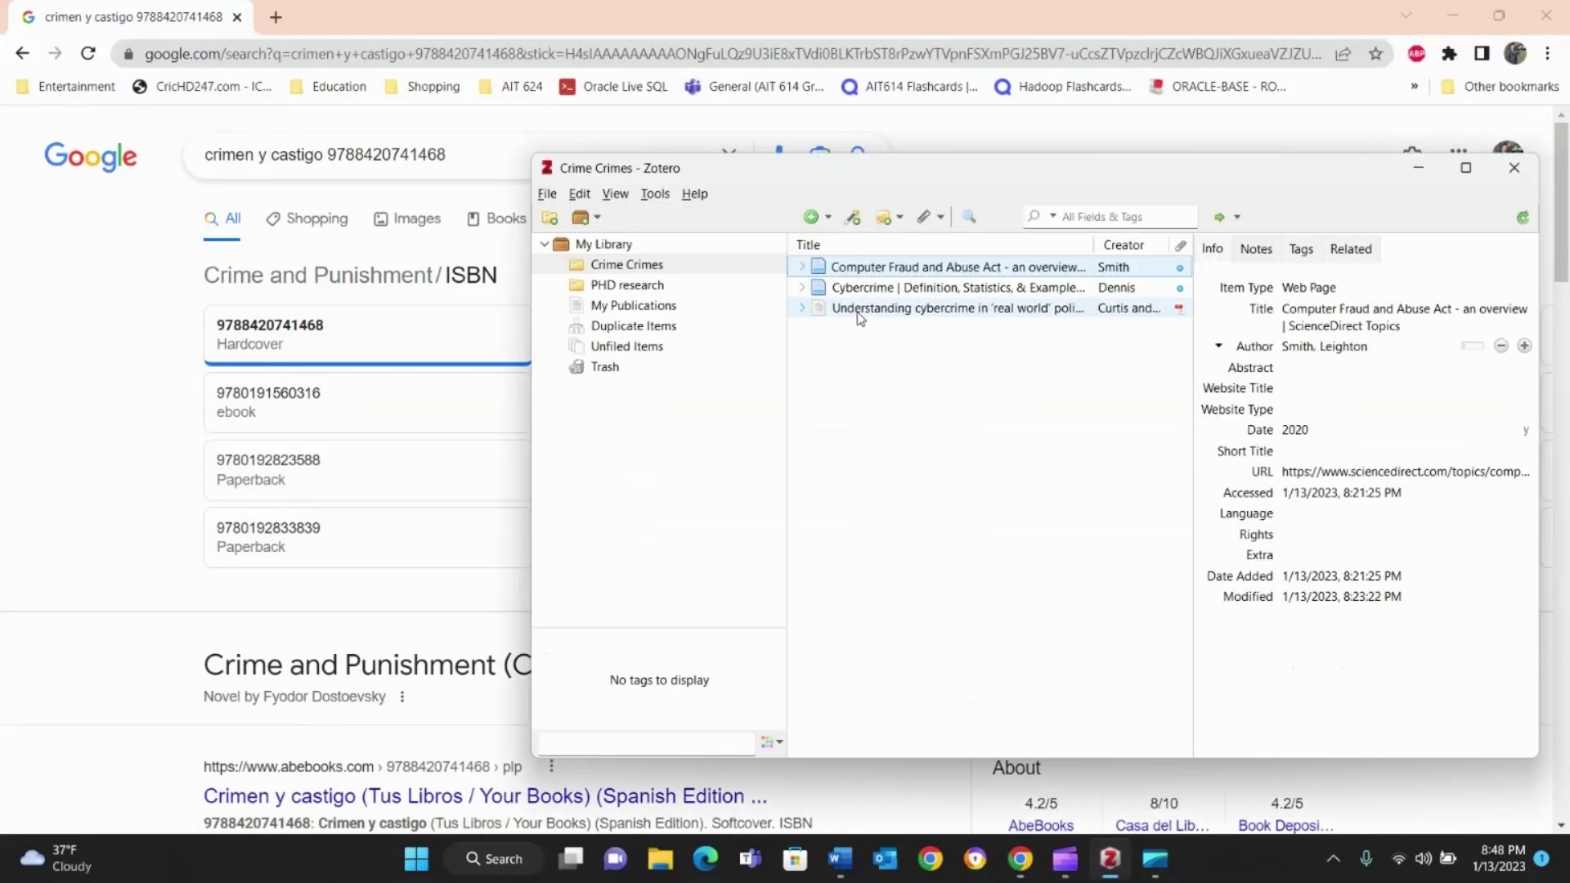
left_click(855, 219)
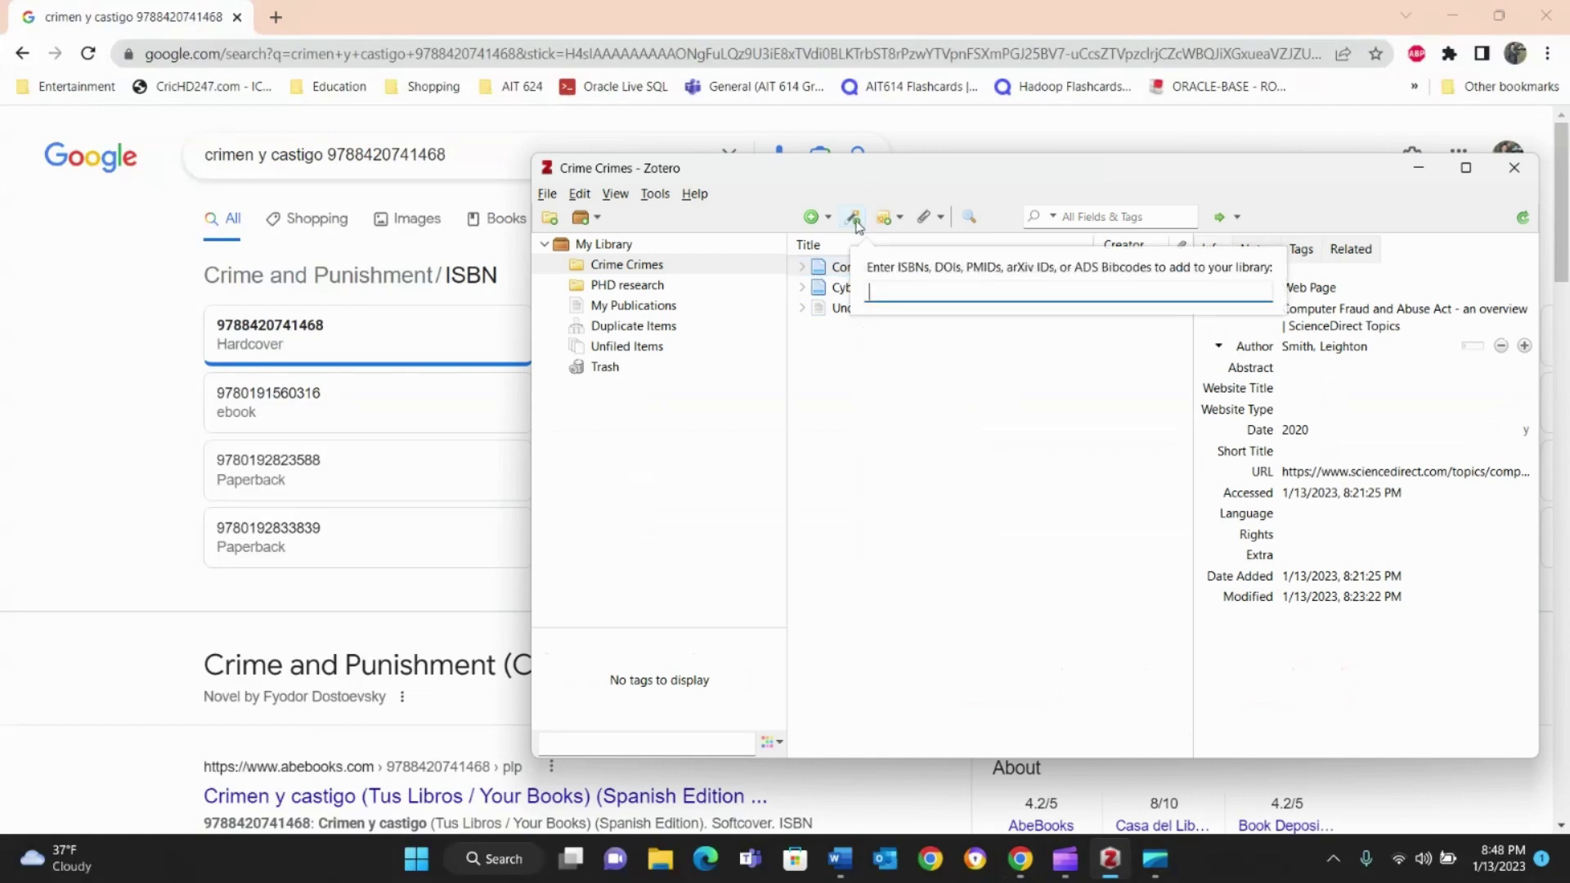
right_click(888, 289)
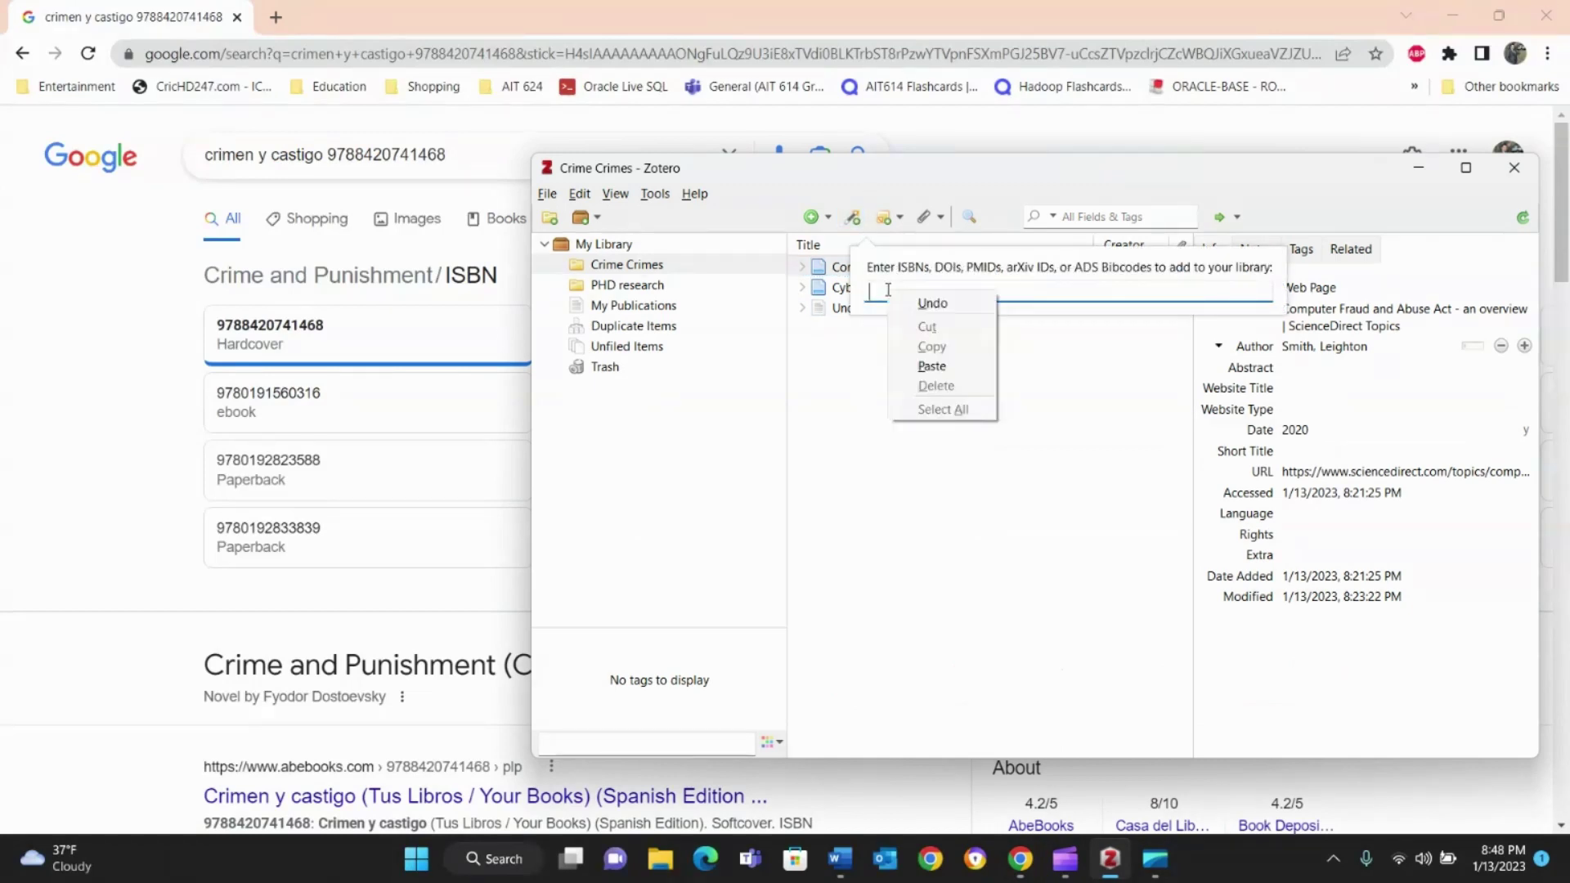
left_click(930, 372)
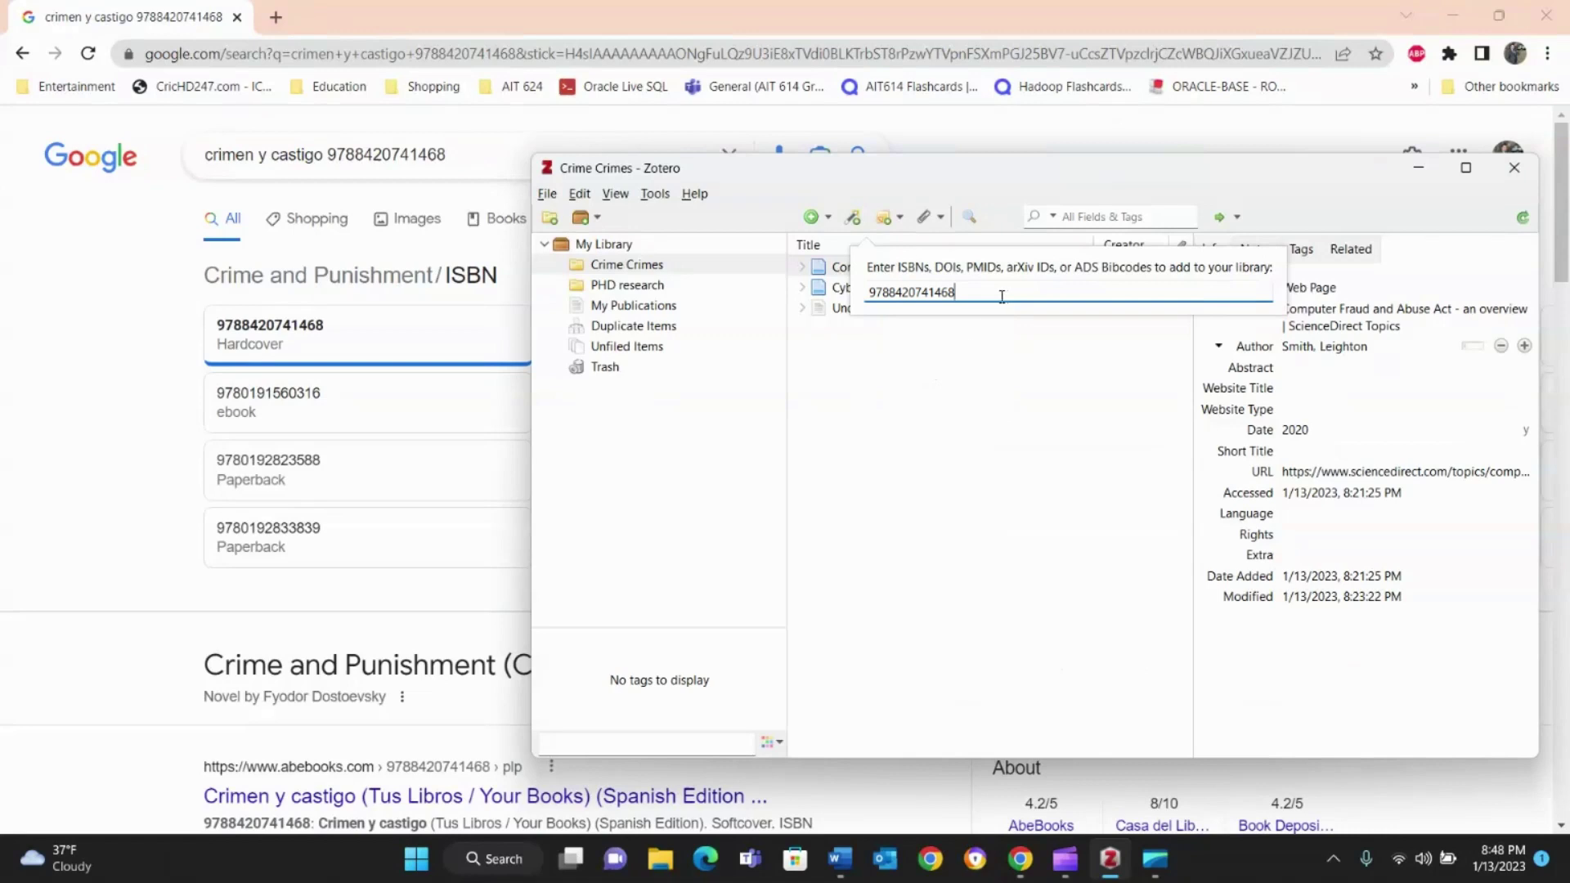
key("Return")
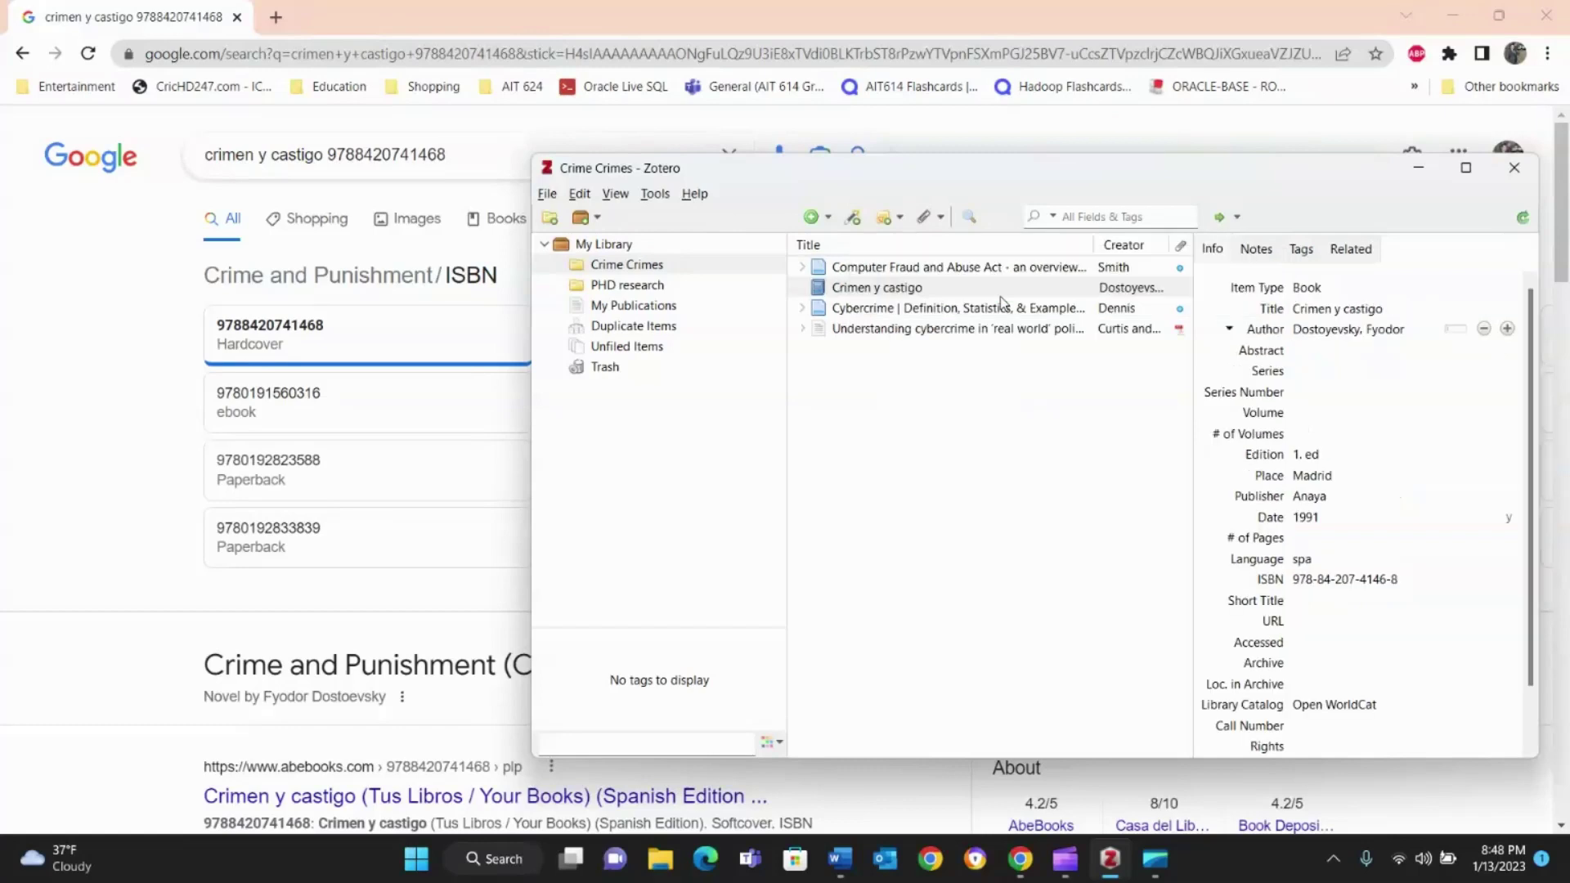
- Select the added "Crimen y castigo" book and review its title, author and publication details
left_click(903, 292)
left_click_drag(1045, 178, 1107, 189)
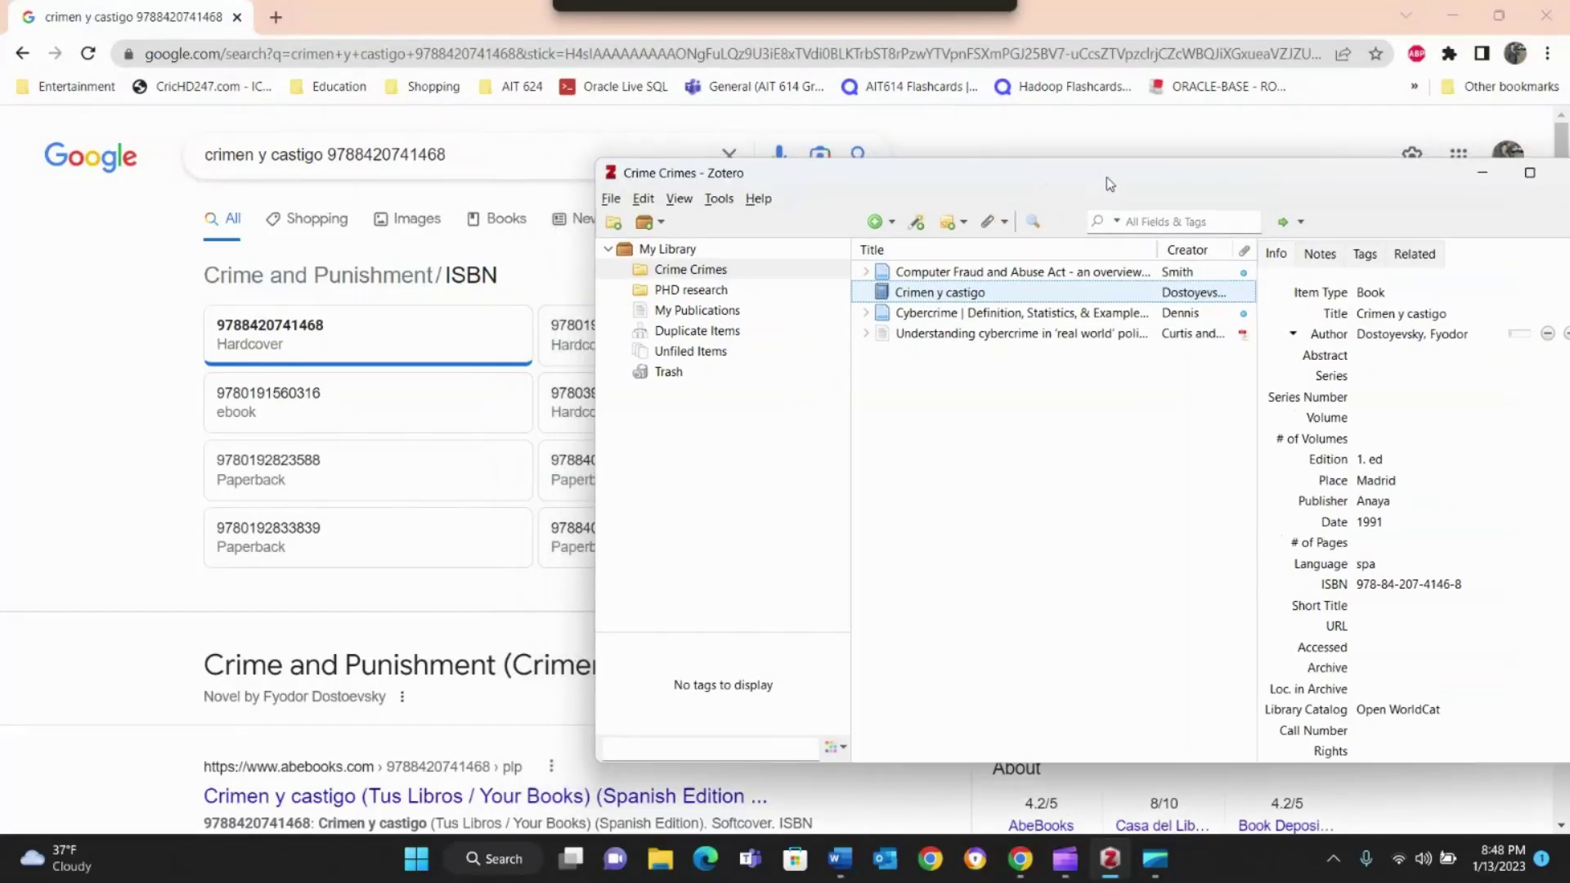
left_click(1421, 322)
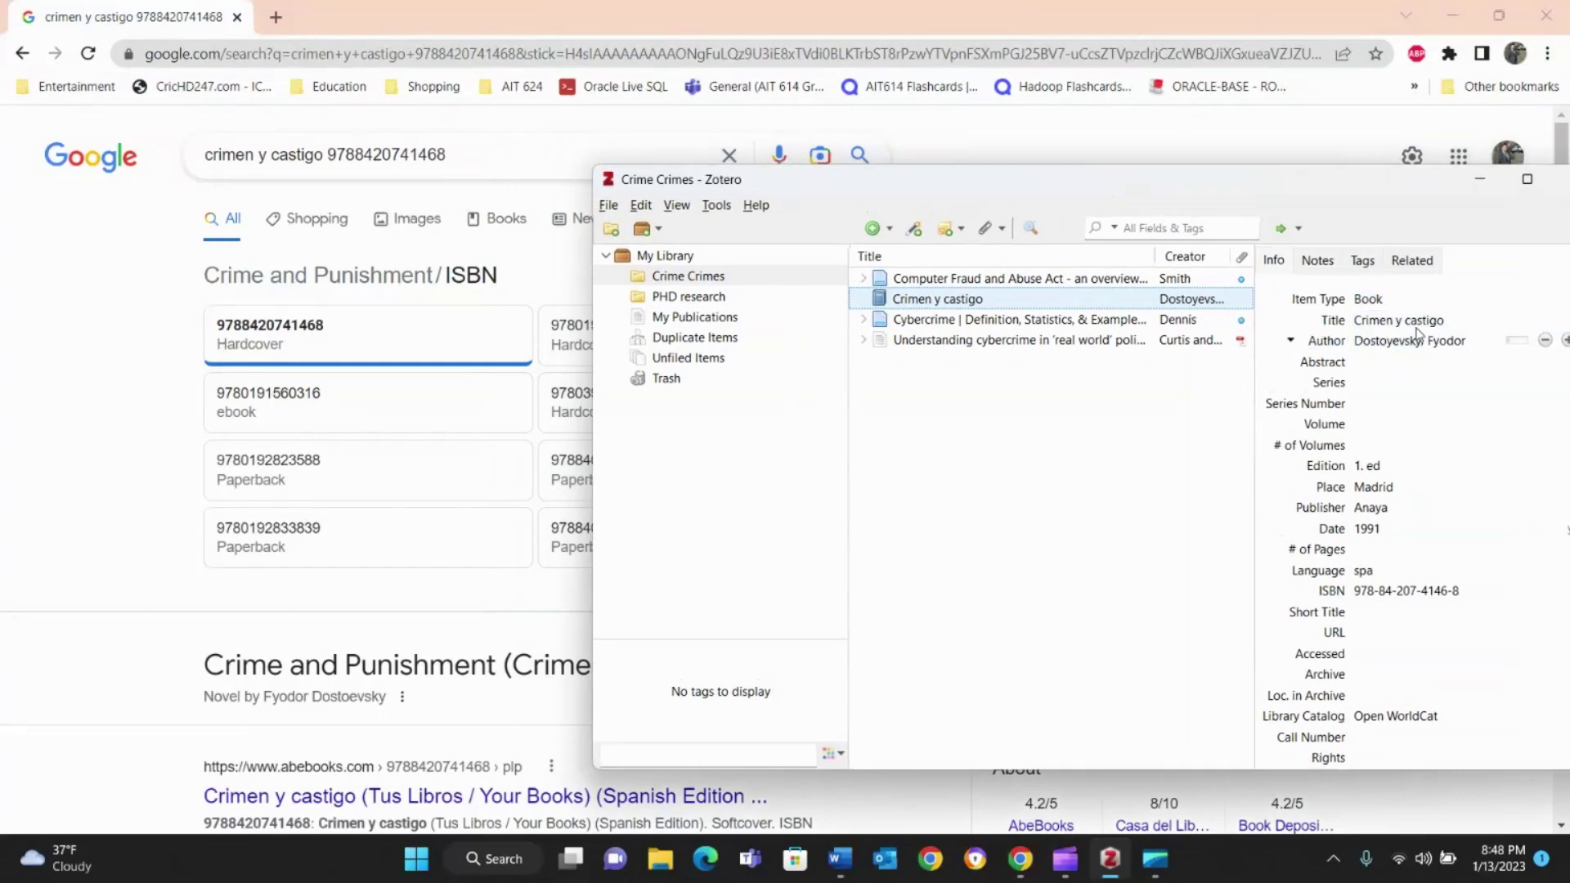
- Move the Zotero window beside the Google results and check the "Crimen y castigo" title, author, abstract and series fields
left_click_drag(1136, 186, 528, 157)
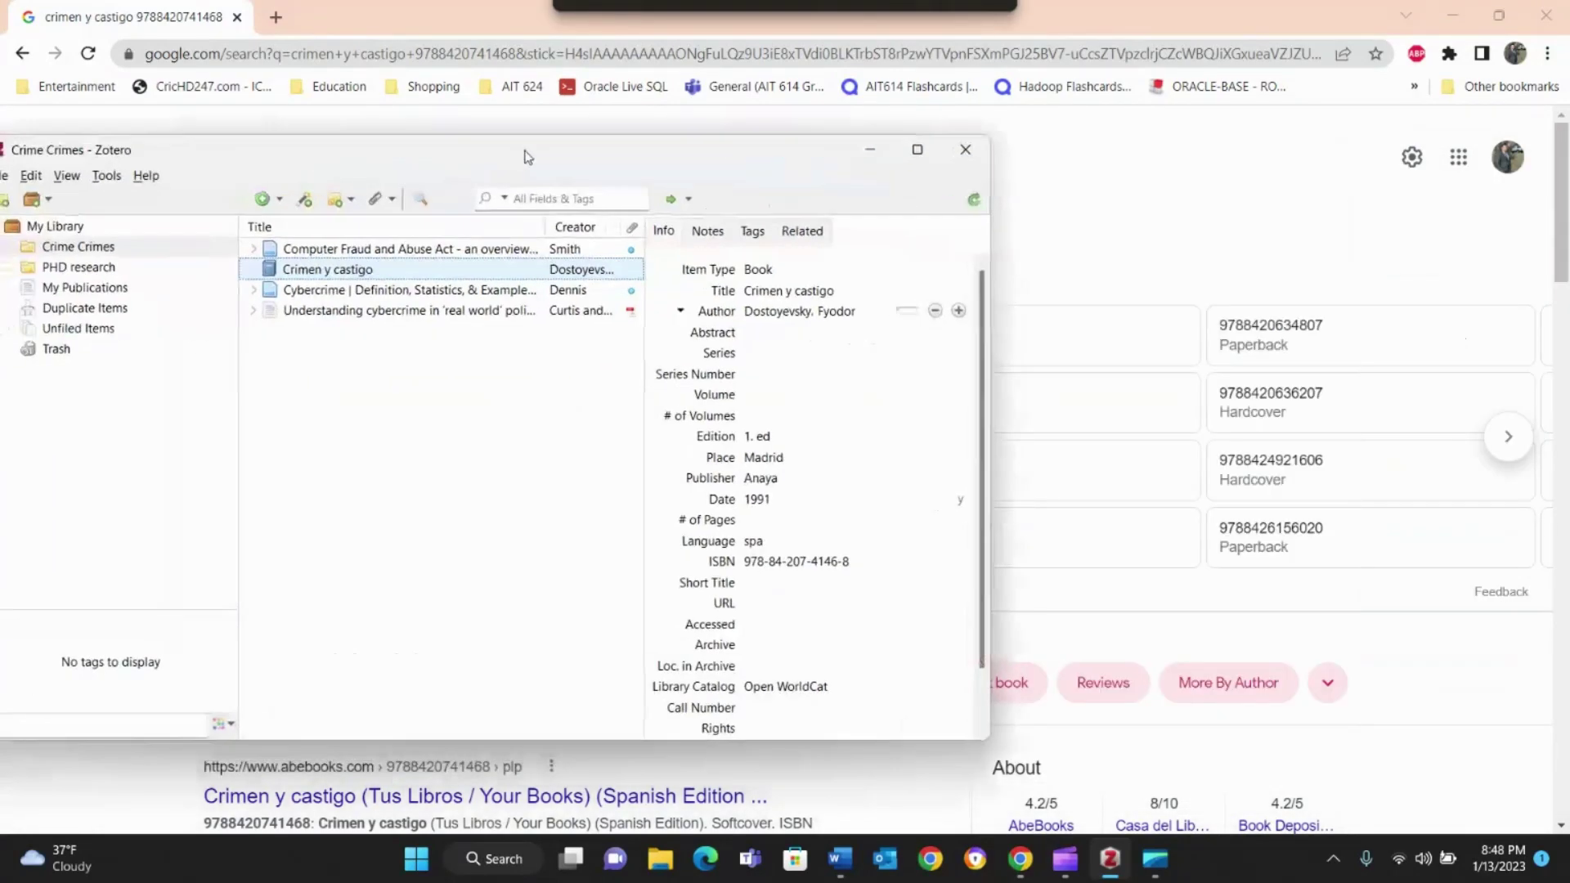
left_click_drag(1563, 209, 1553, 340)
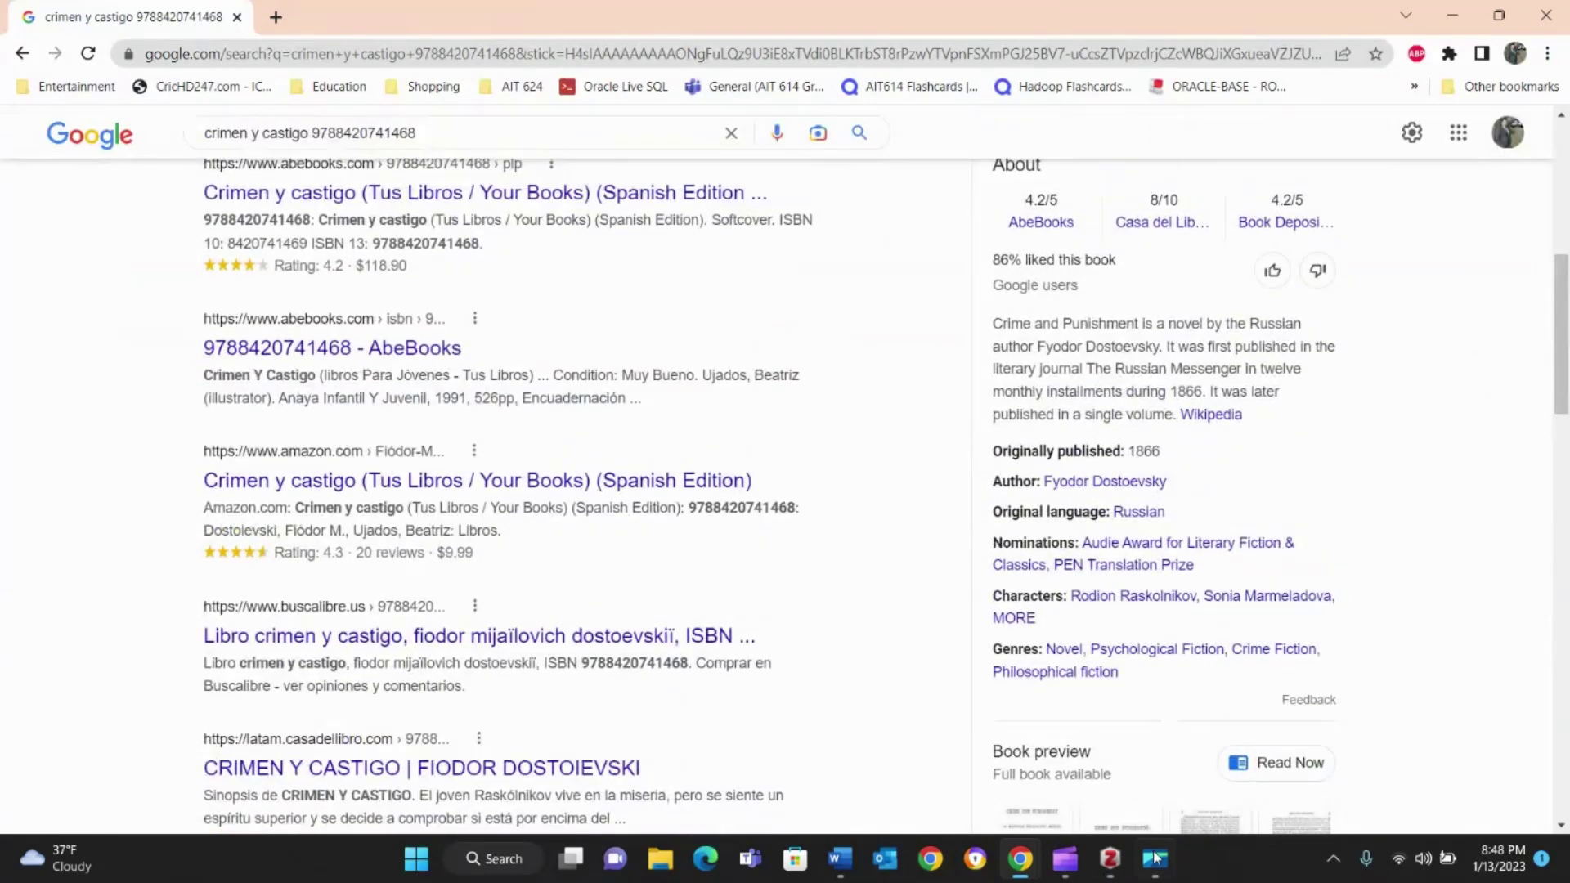
left_click(1110, 858)
left_click(836, 315)
key("shift+Tab")
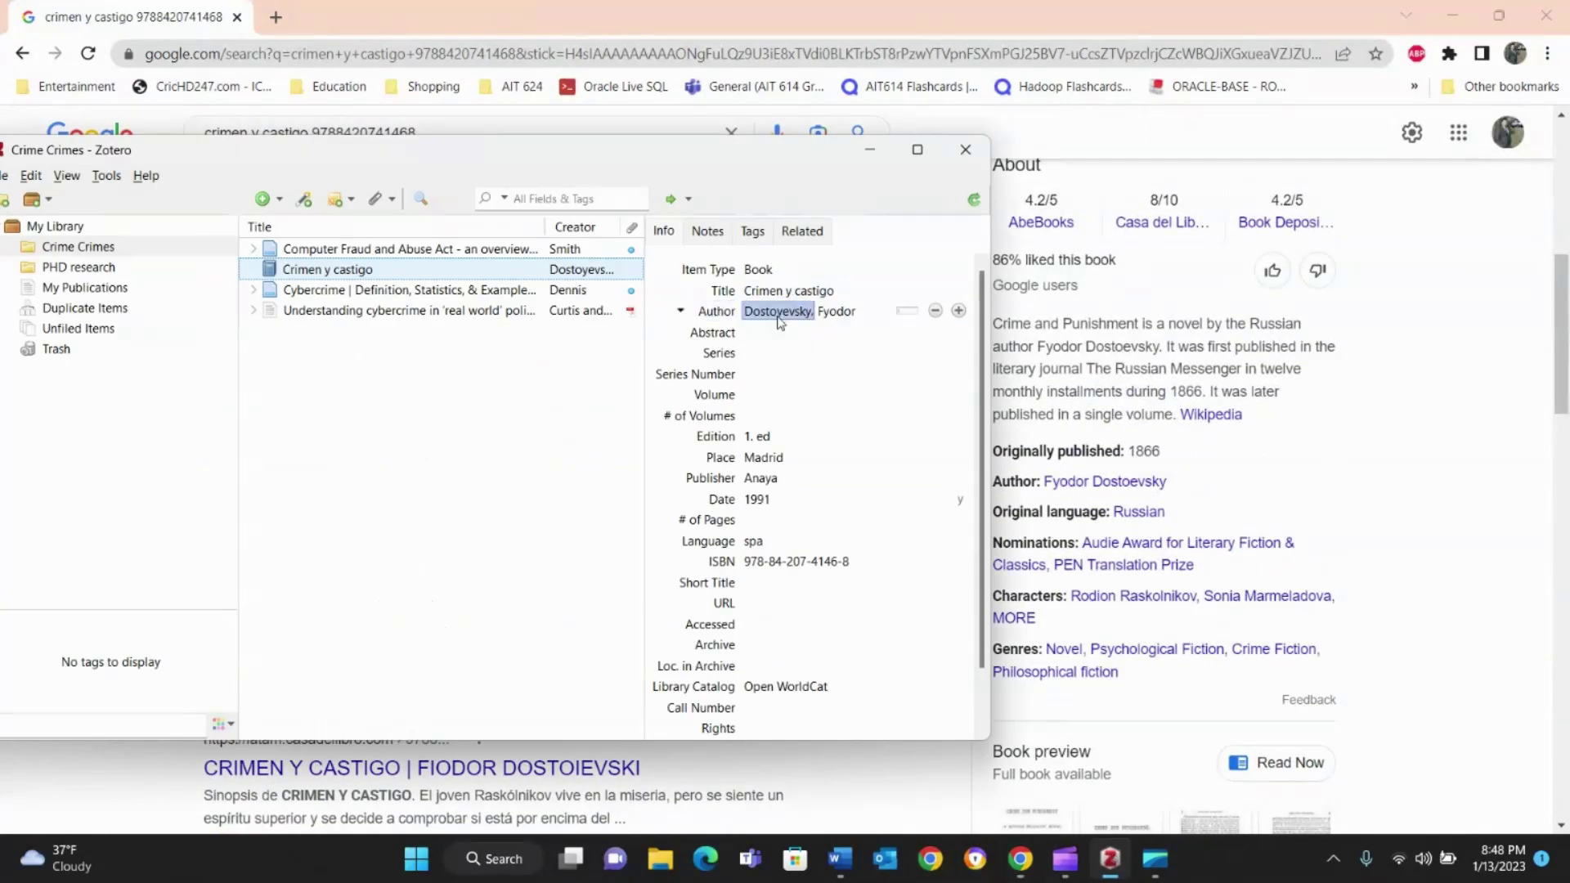
key("Tab")
key("shift+Tab")
key("shift+Tab")
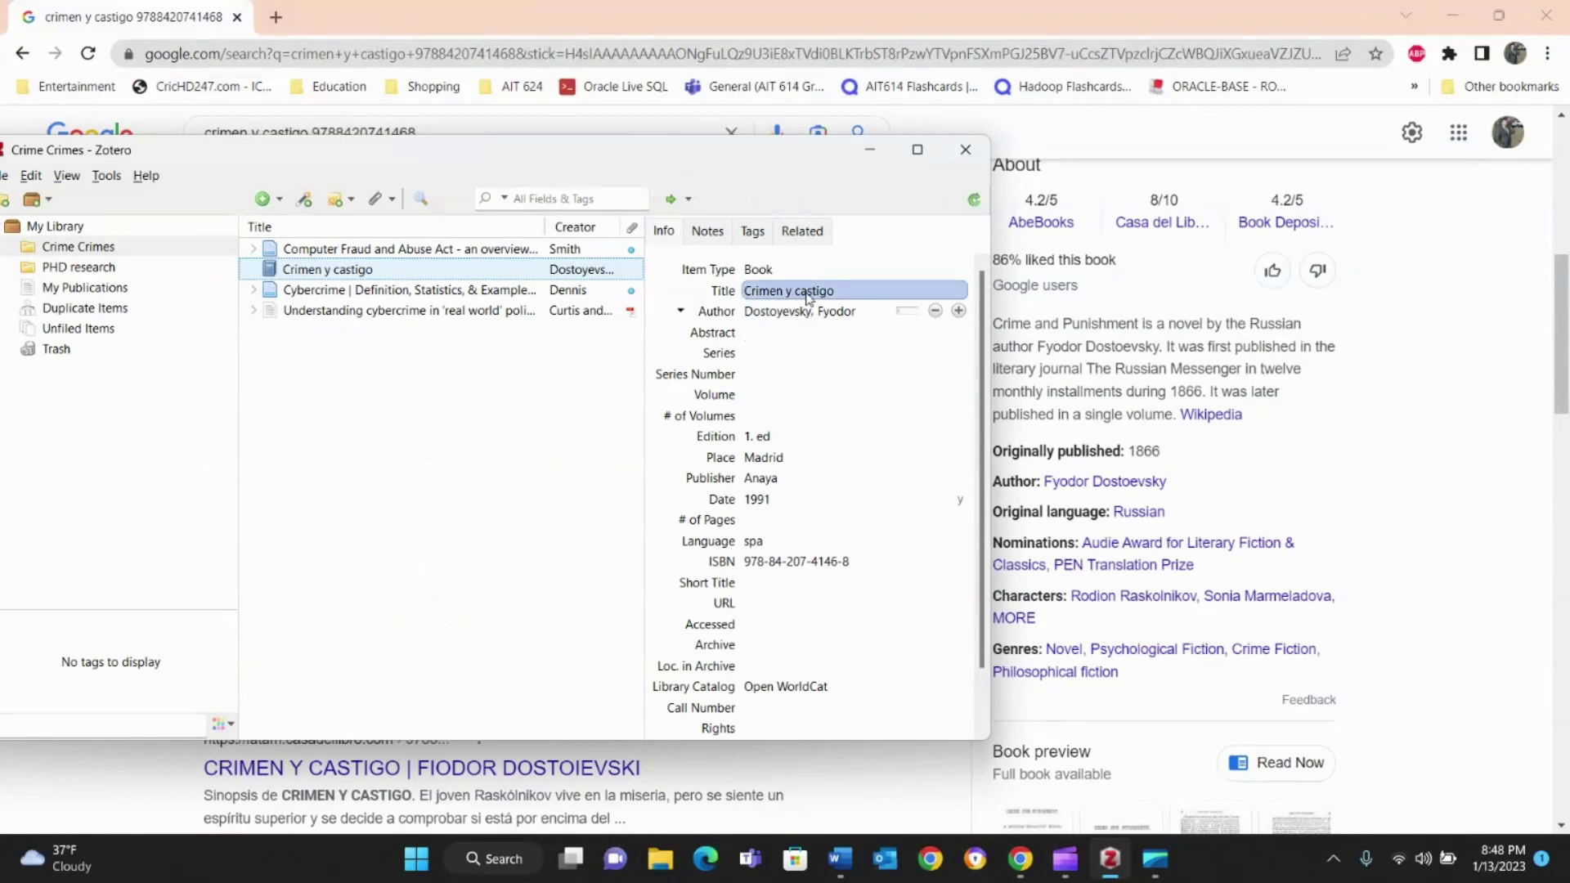
key("Tab")
key("shift+Tab")
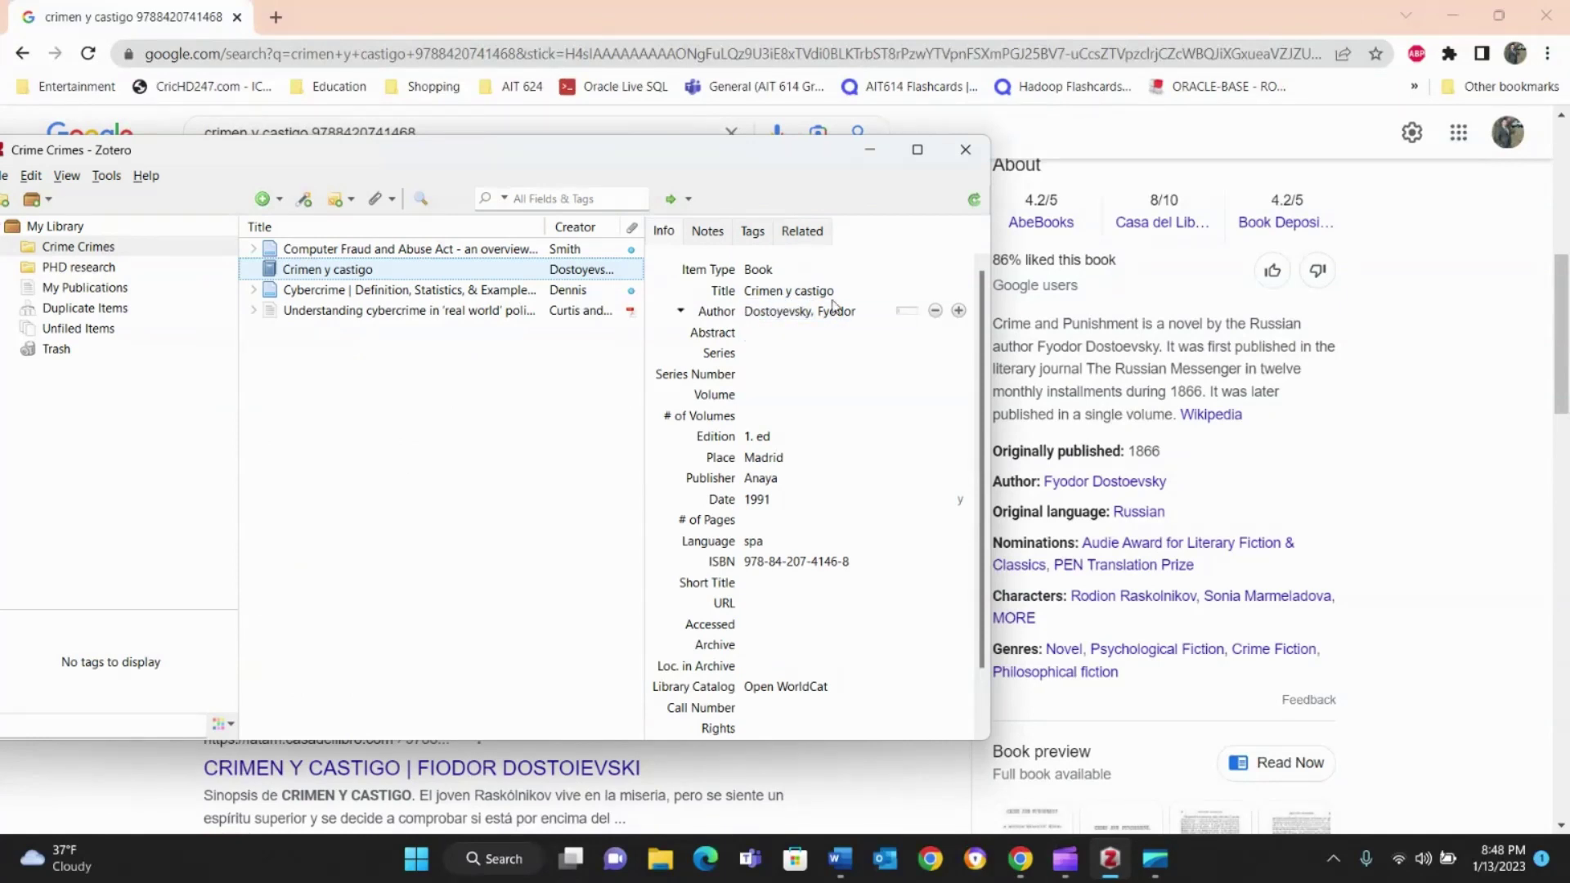
key("Return")
left_click(800, 293)
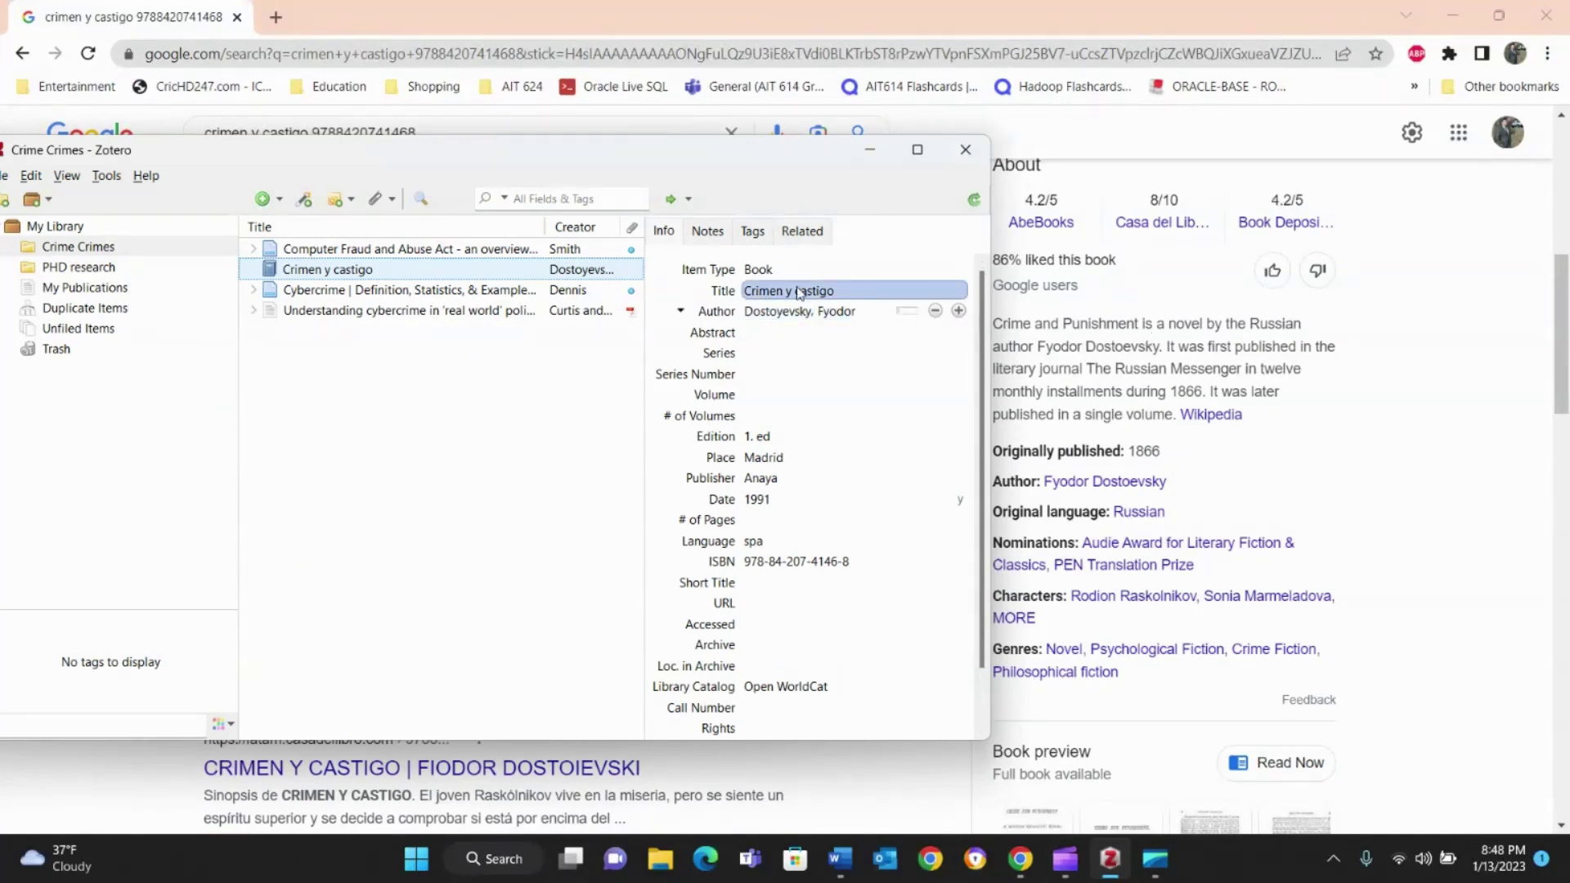
left_click(804, 318)
left_click(805, 331)
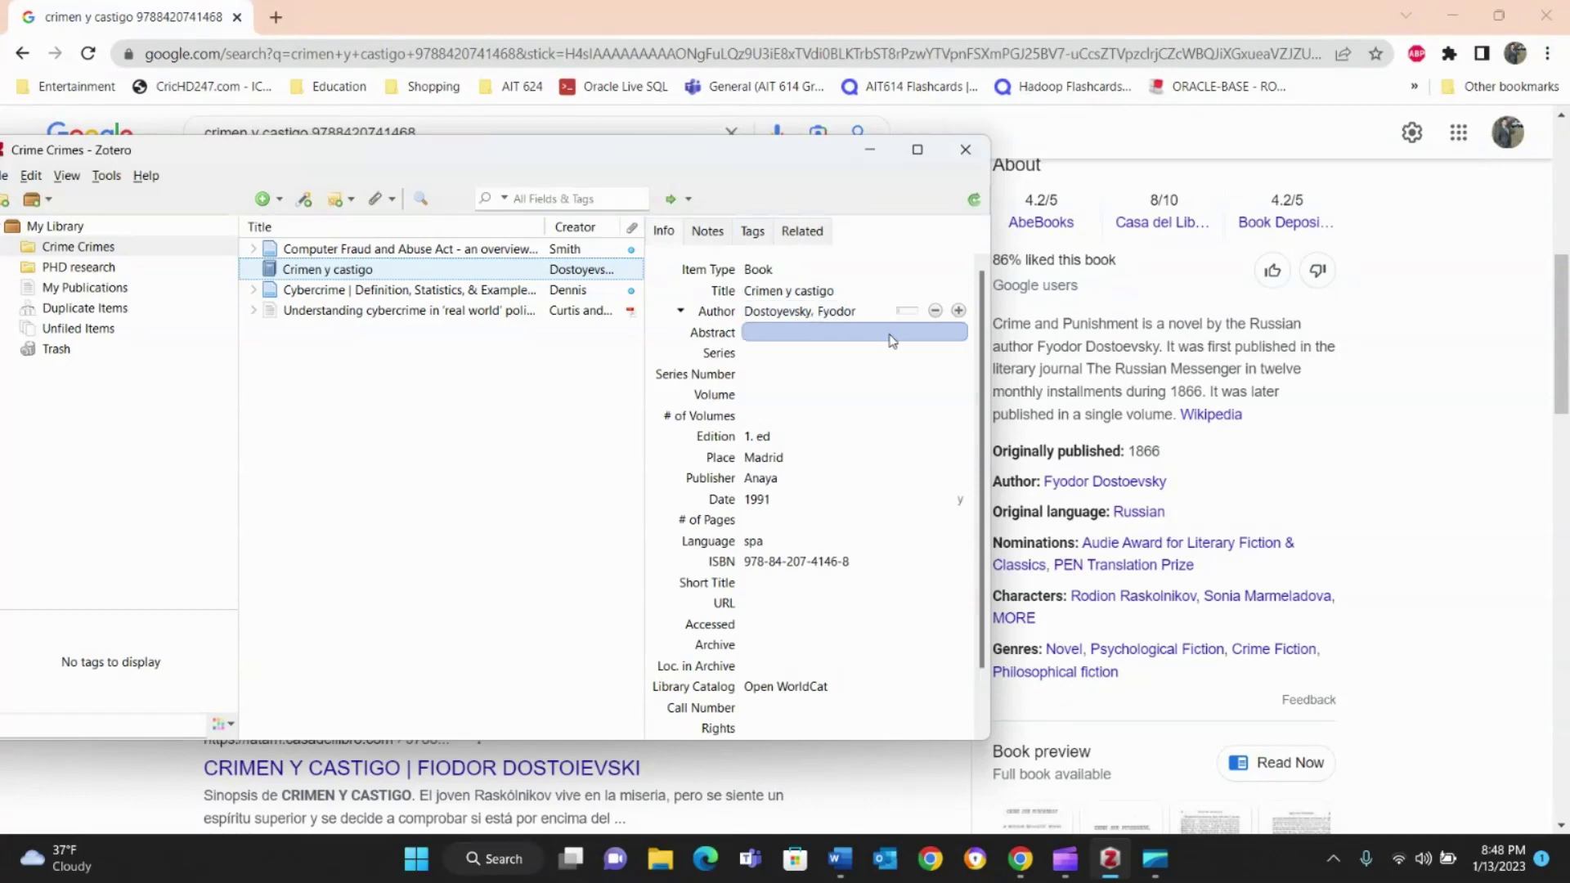
left_click(929, 359)
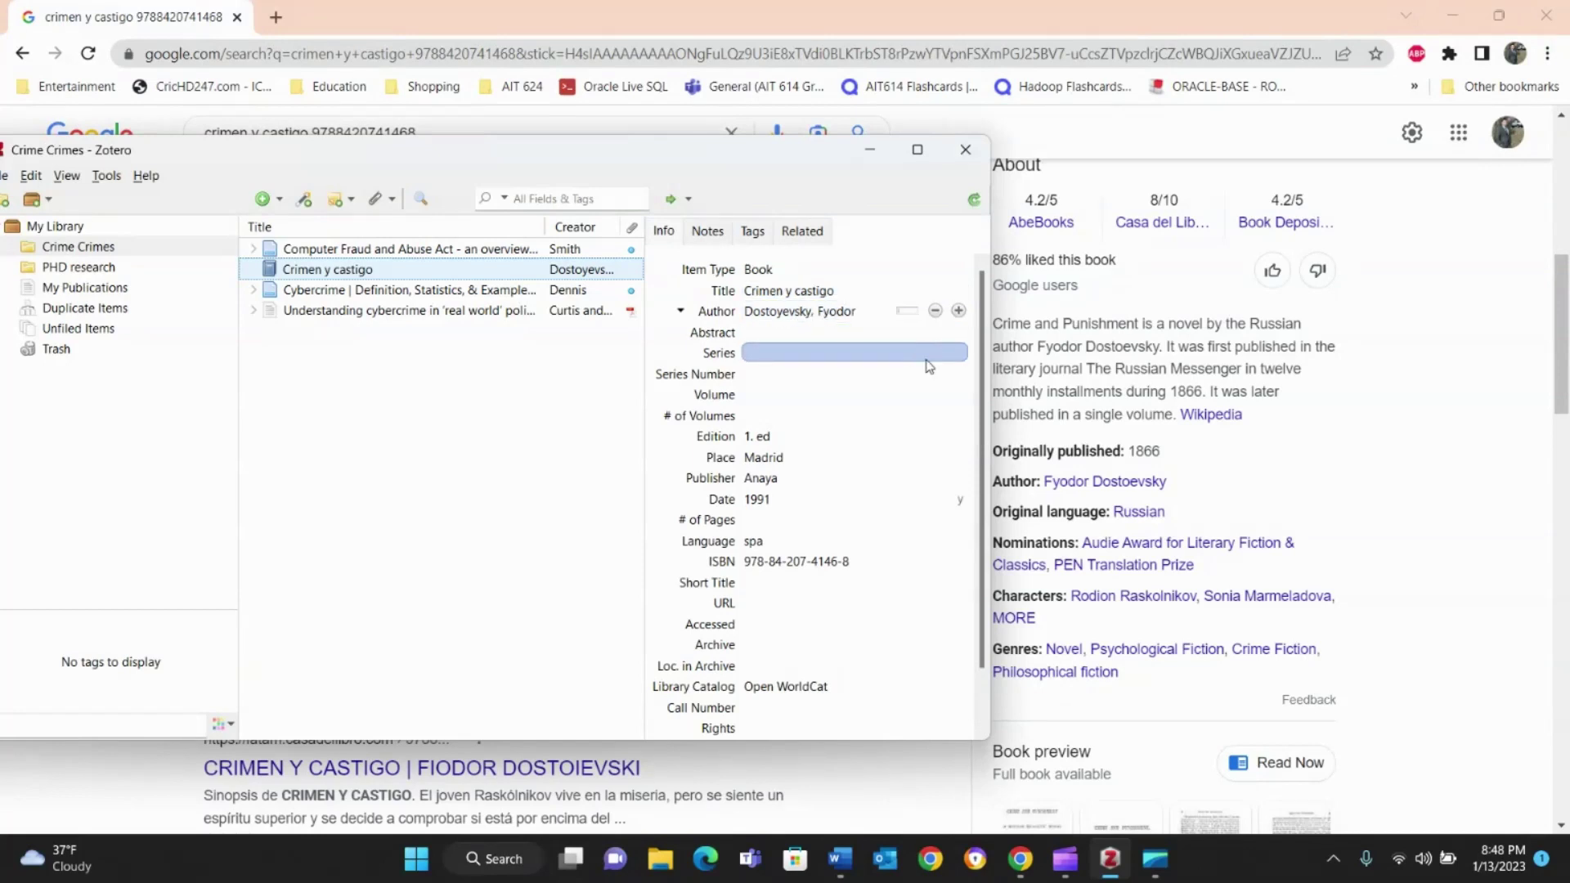
left_click(790, 375)
left_click(786, 311)
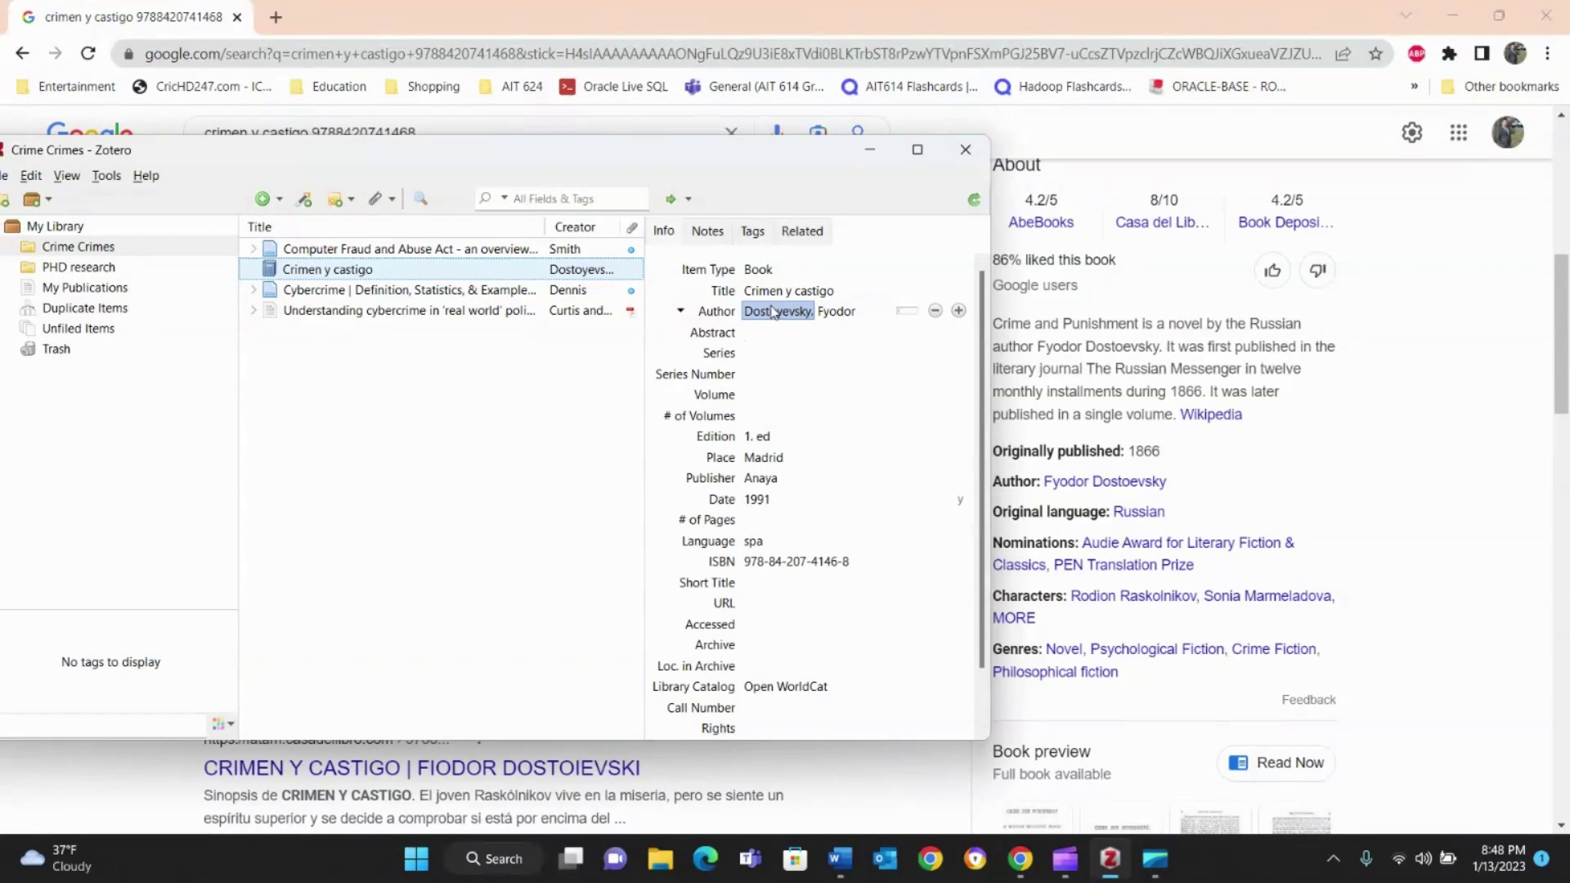
key("Return")
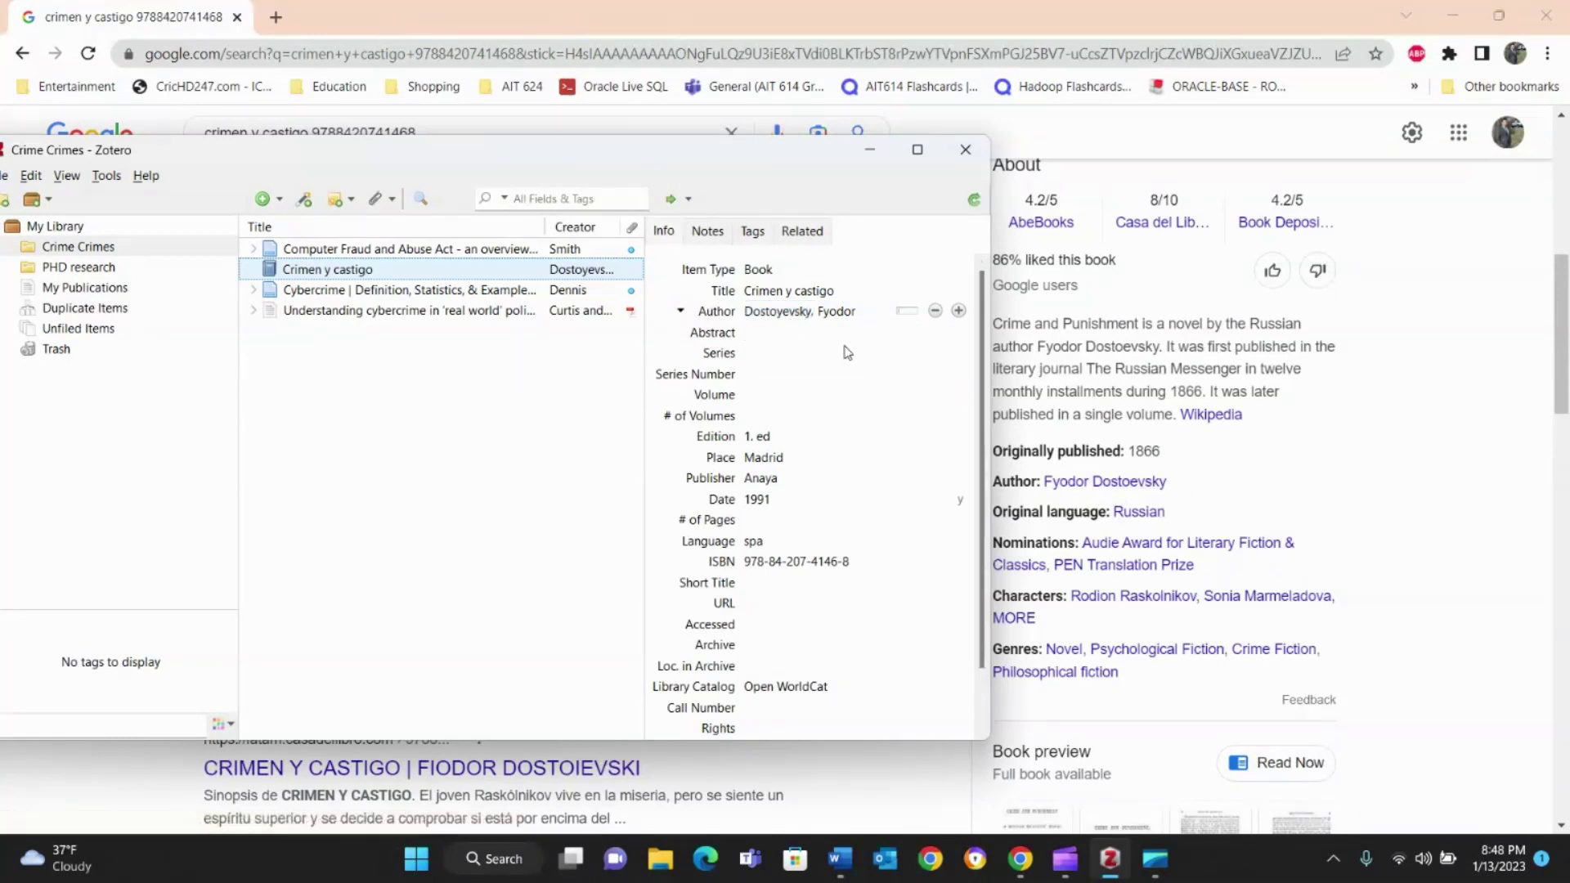
- Examine the book's place, publisher and remaining metadata fields alongside the book details in the Google results
left_click(787, 476)
left_click(784, 458)
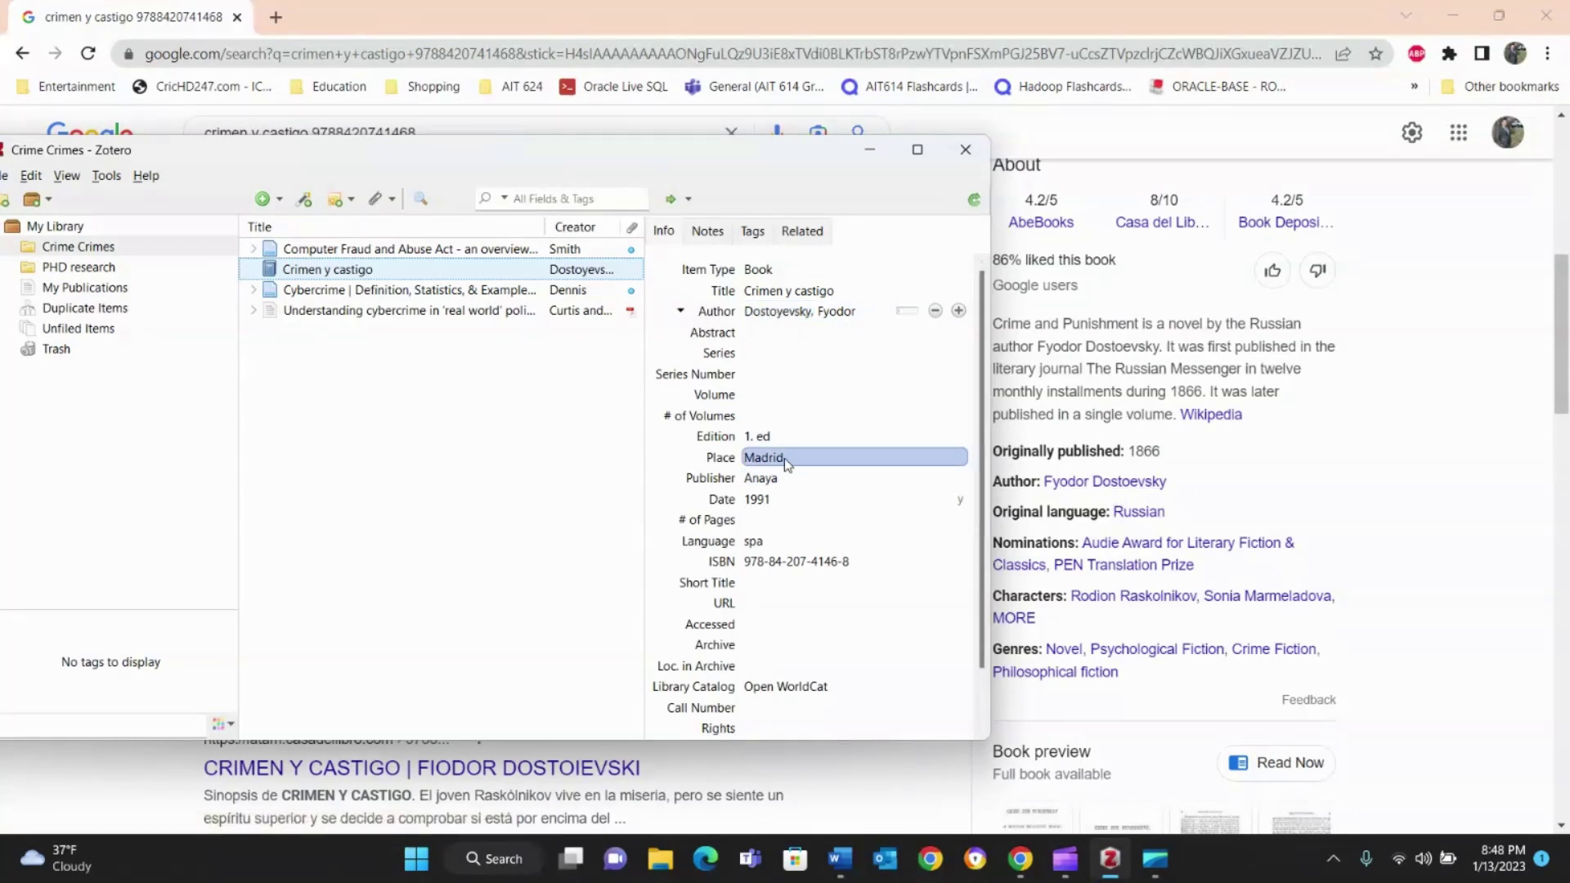
key("Tab")
key("Return")
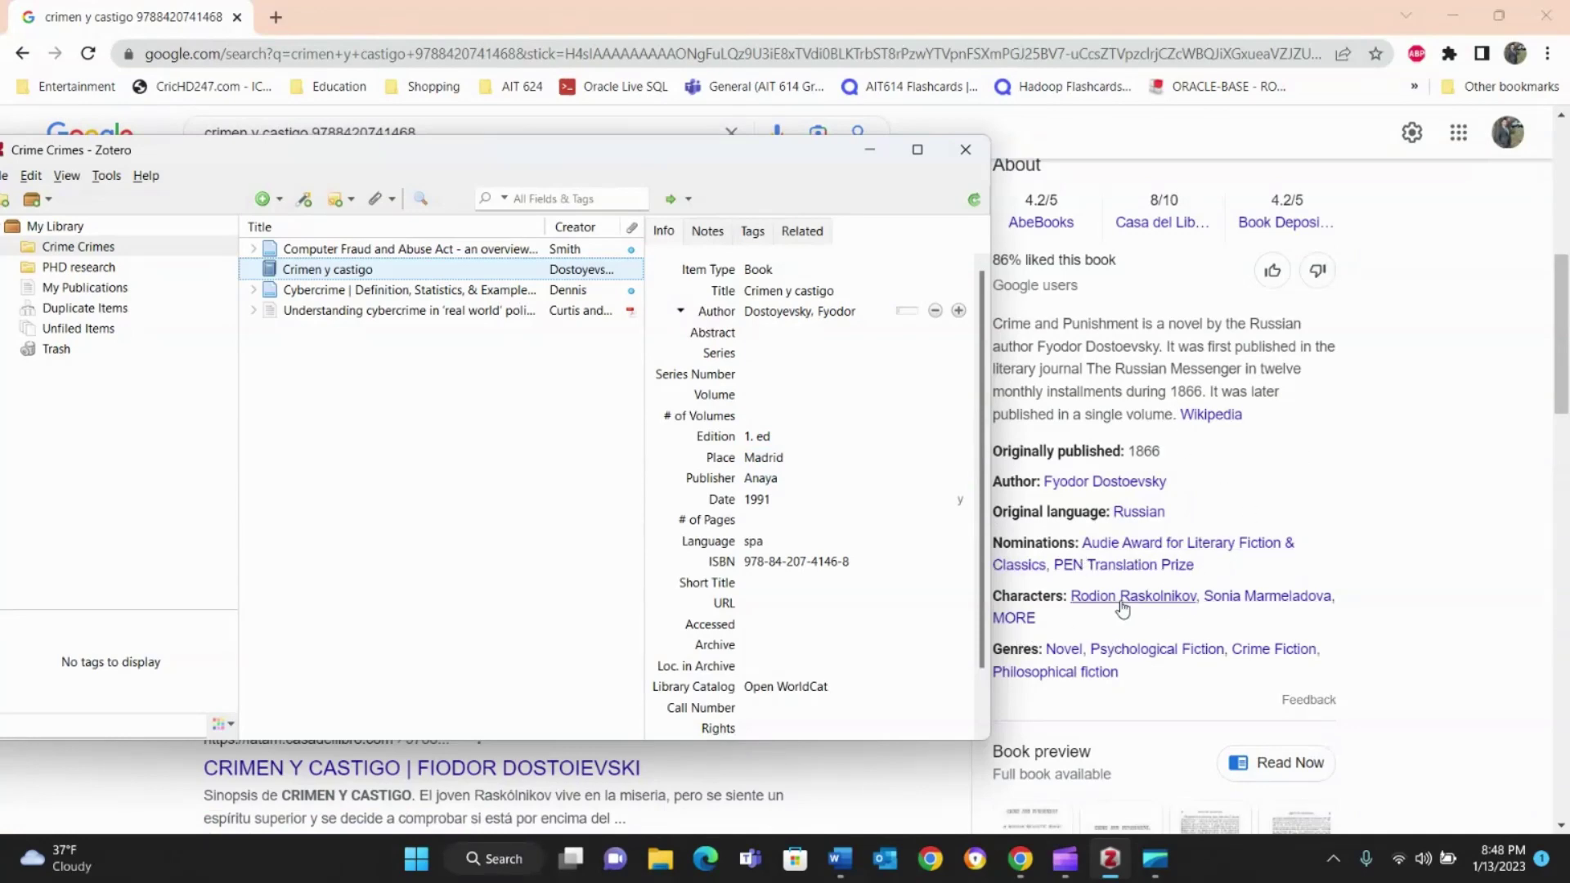
scroll(1309, 490, "down", 3)
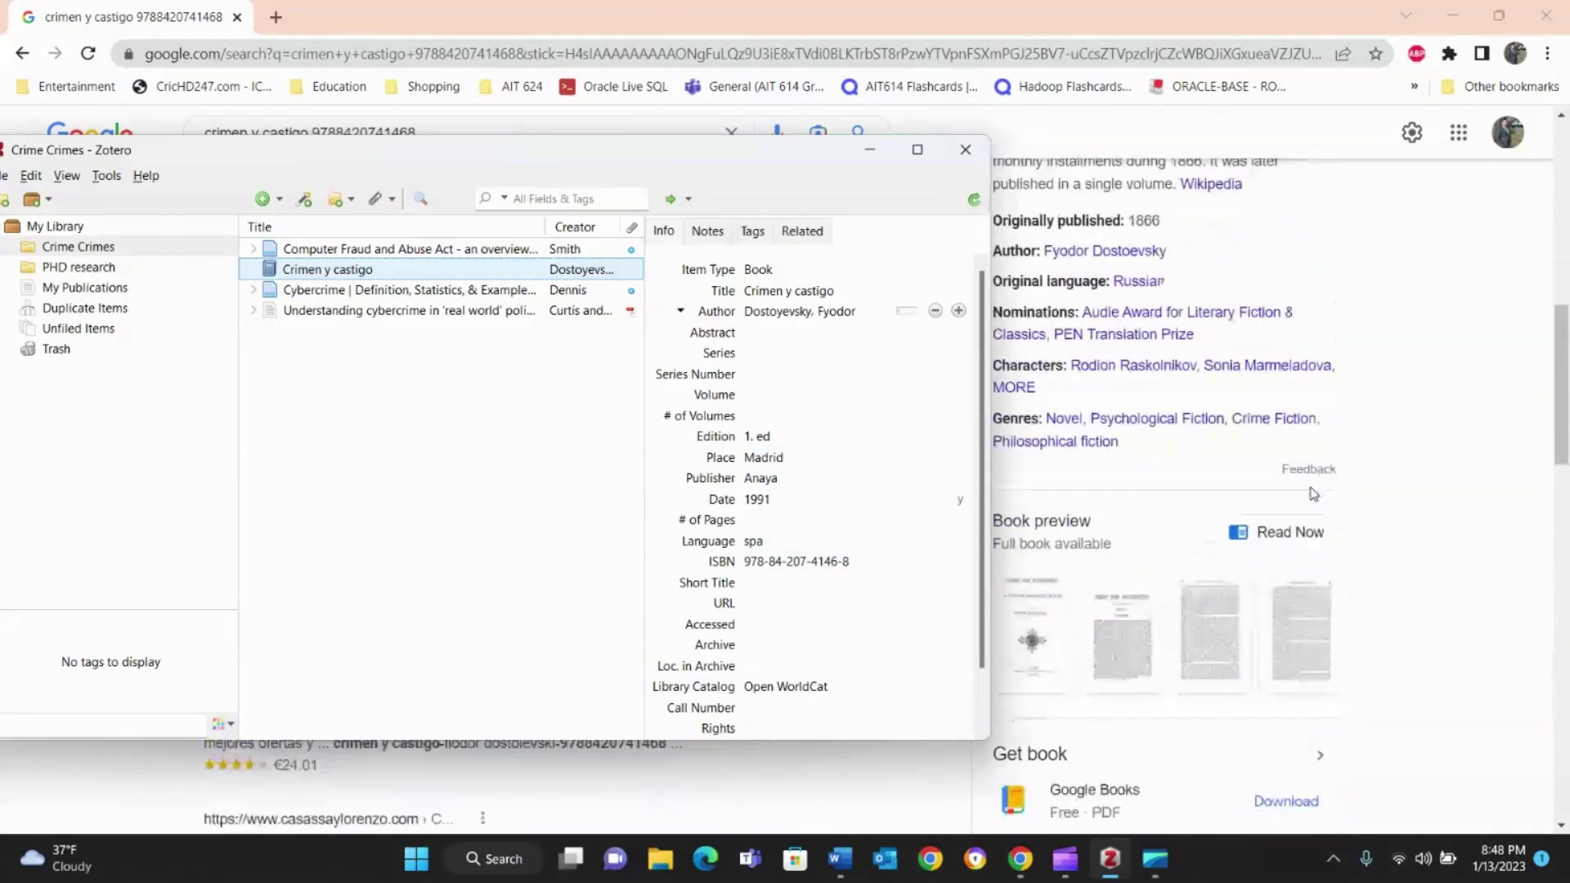
scroll(1311, 494, "down", 4)
scroll(1312, 494, "up", 5)
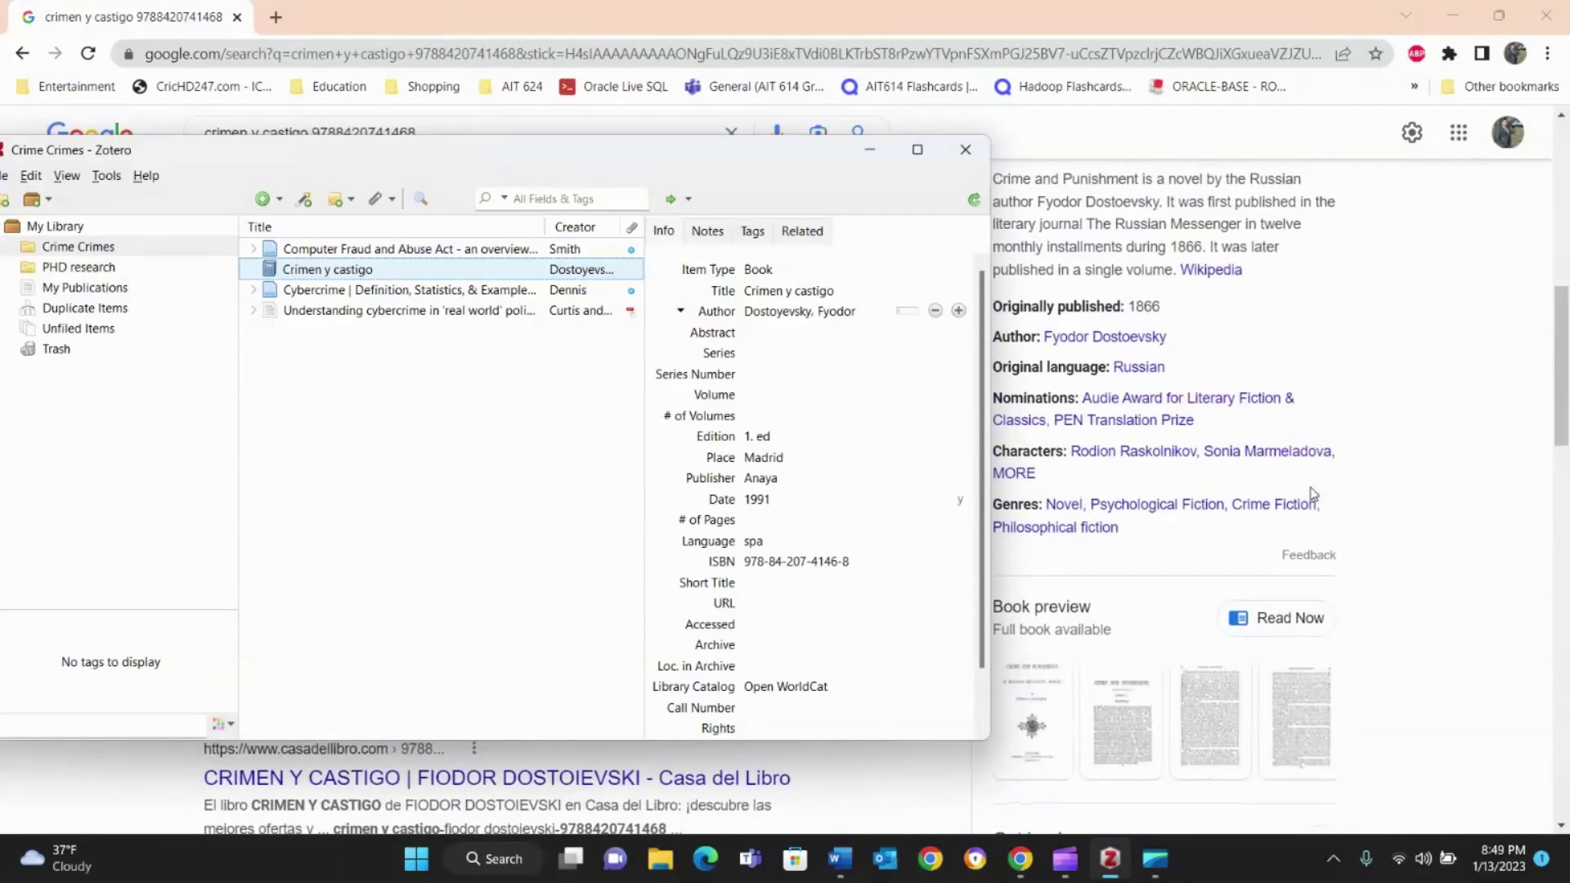
scroll(760, 564, "down", 2)
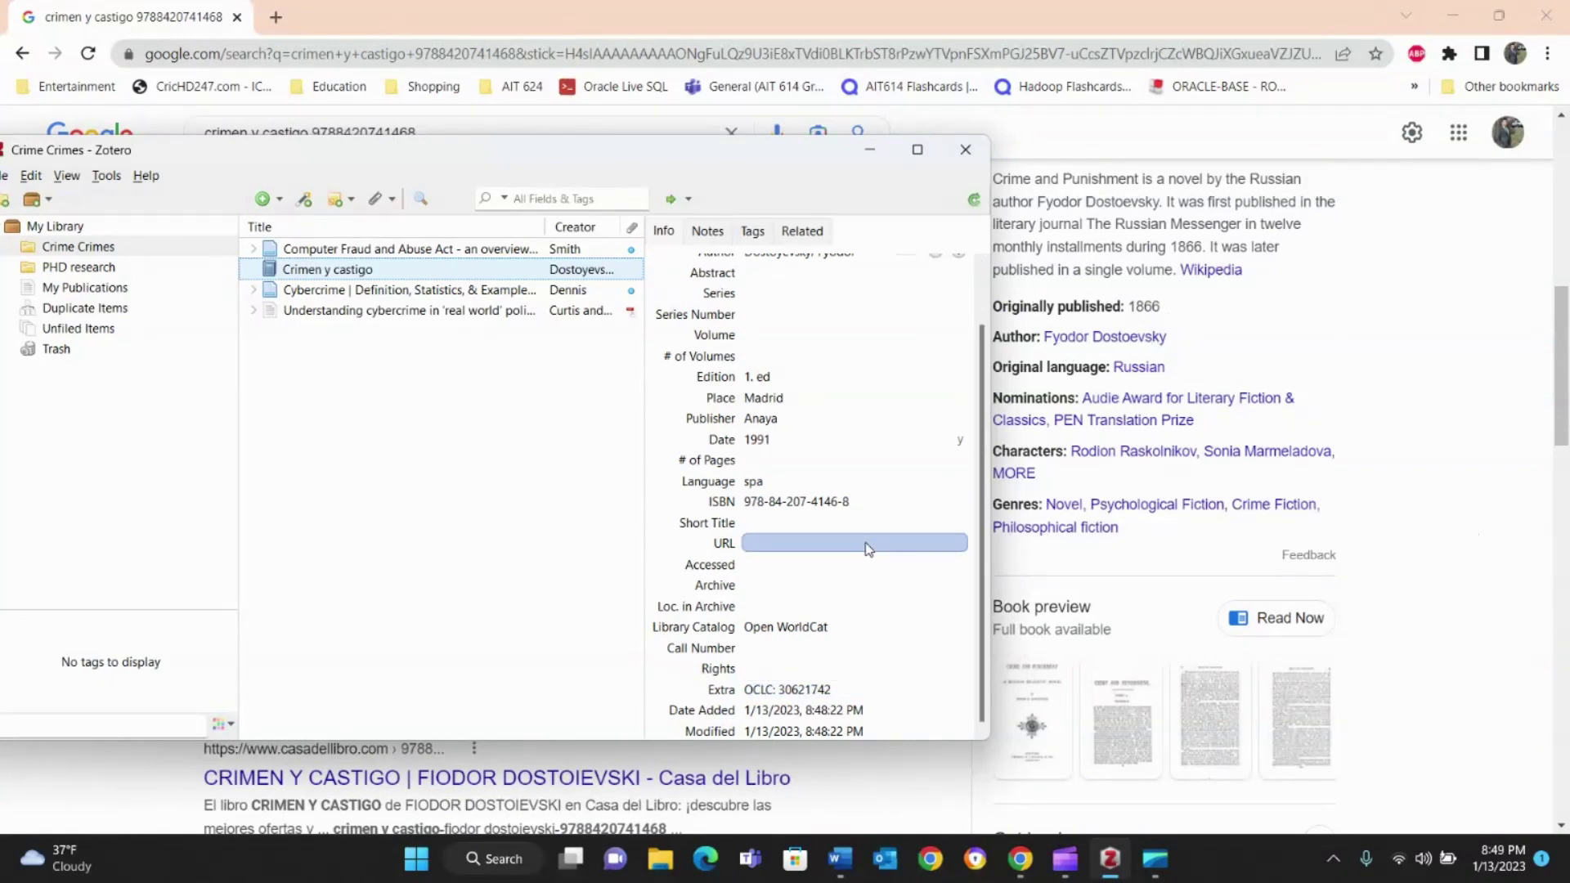
scroll(869, 549, "up", 2)
scroll(869, 548, "down", 2)
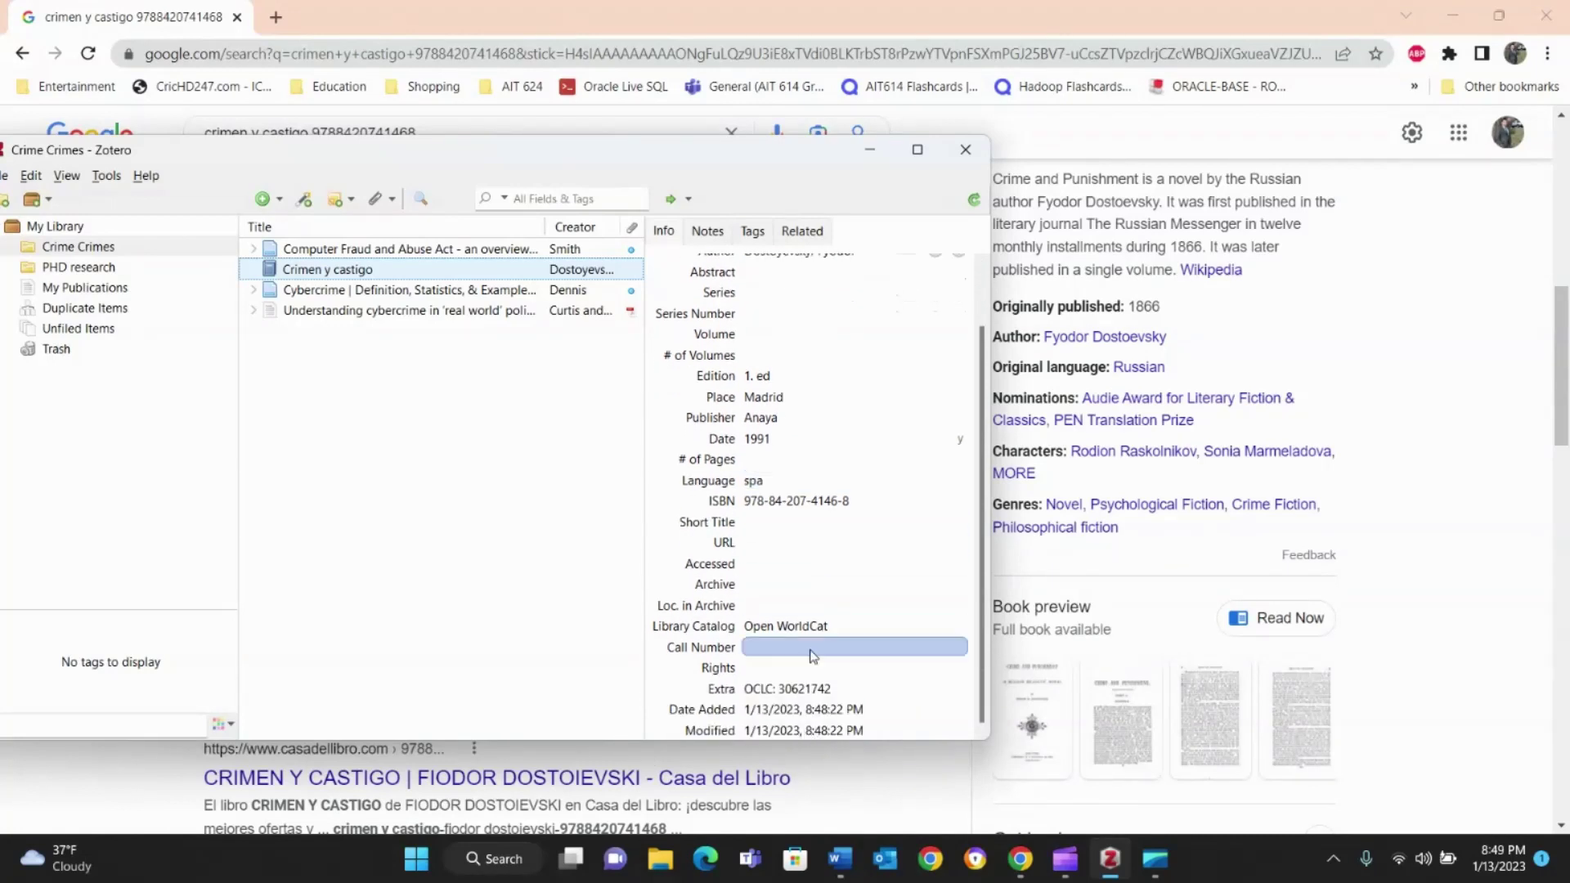
scroll(900, 527, "up", 2)
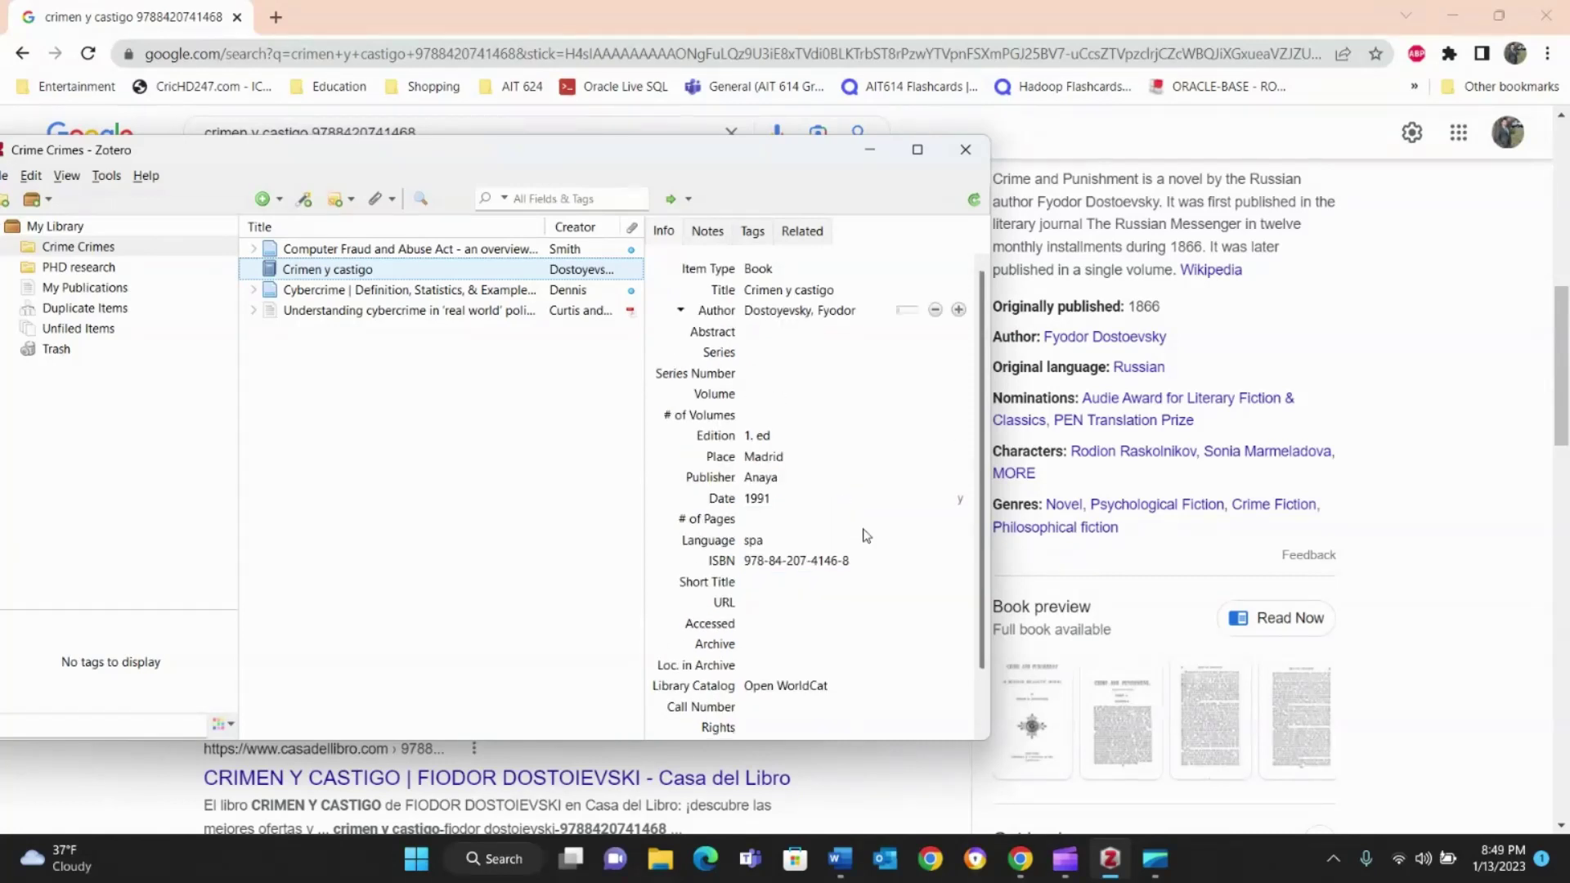
scroll(867, 536, "down", 2)
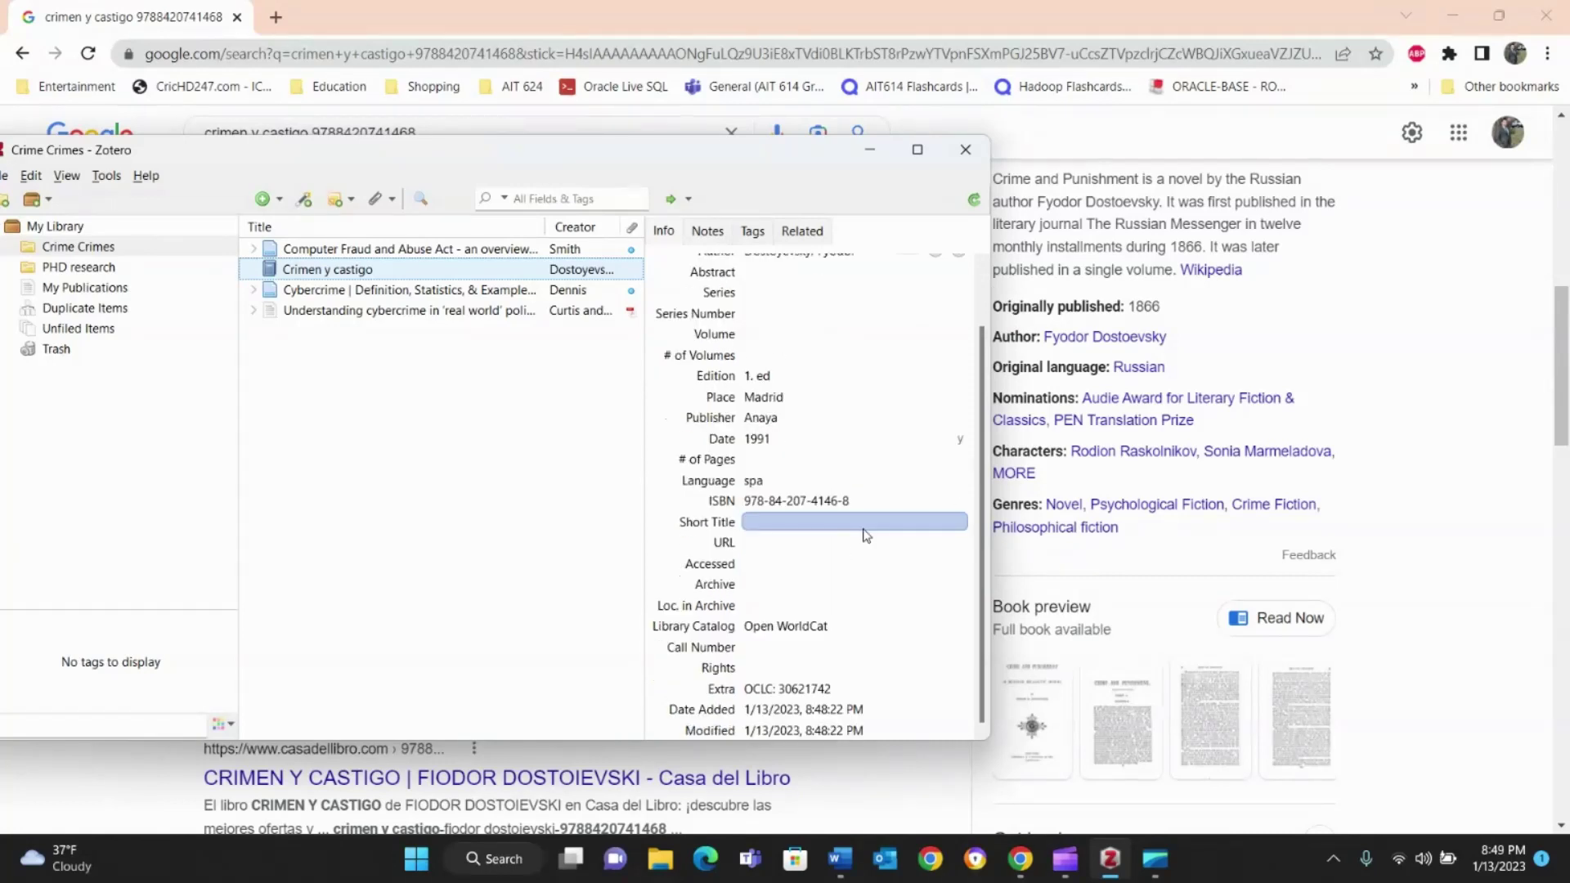
- Look through the book's notes, tags and related items, and return to its item details
left_click(699, 237)
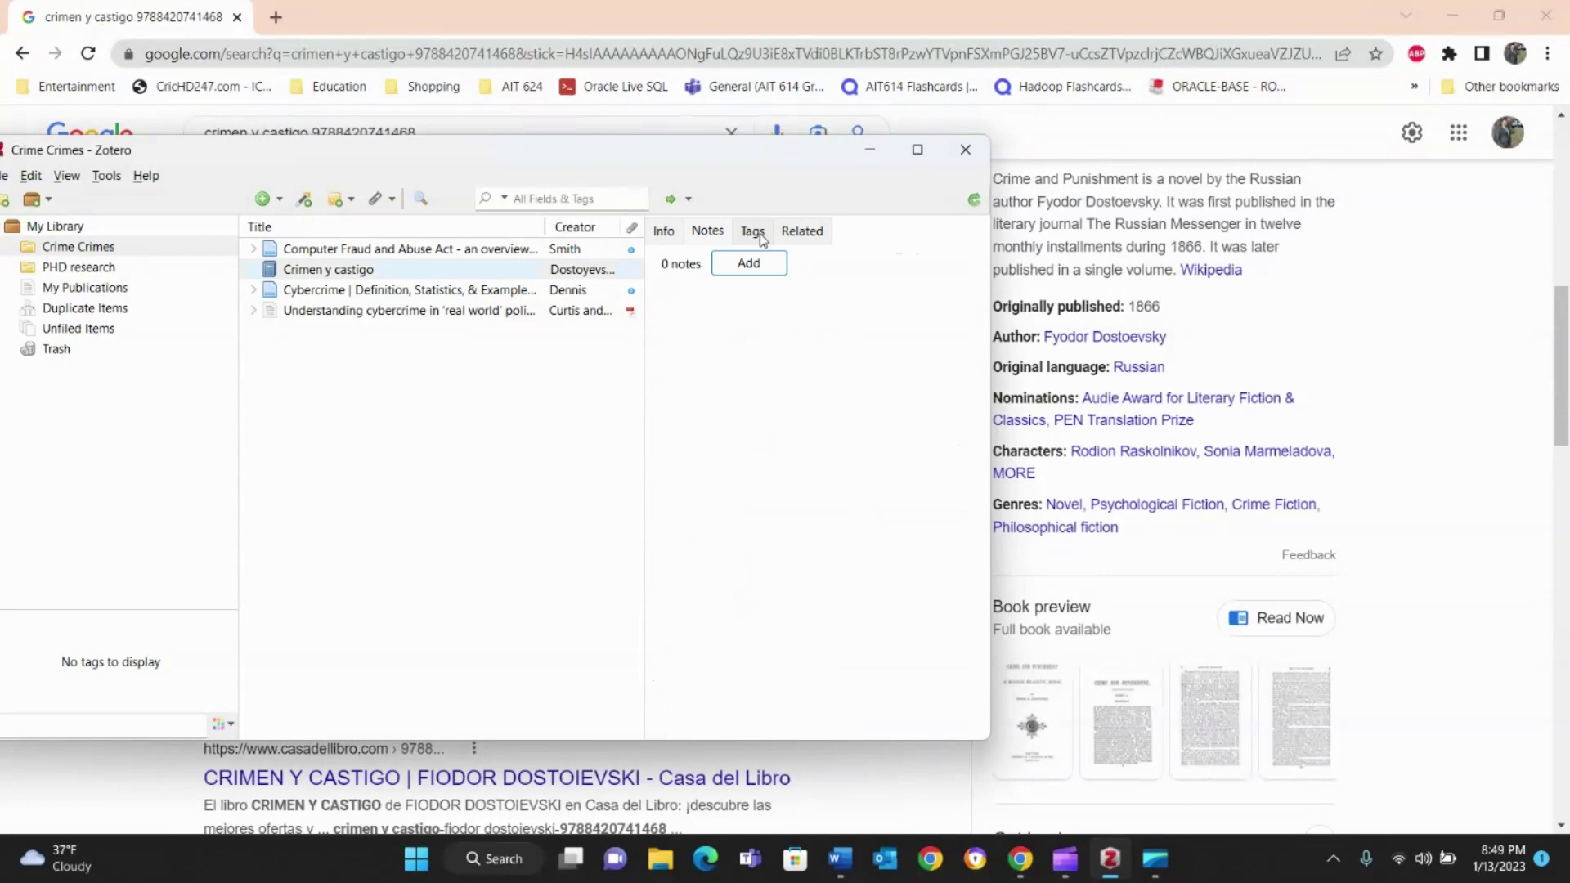
left_click(752, 233)
left_click(808, 234)
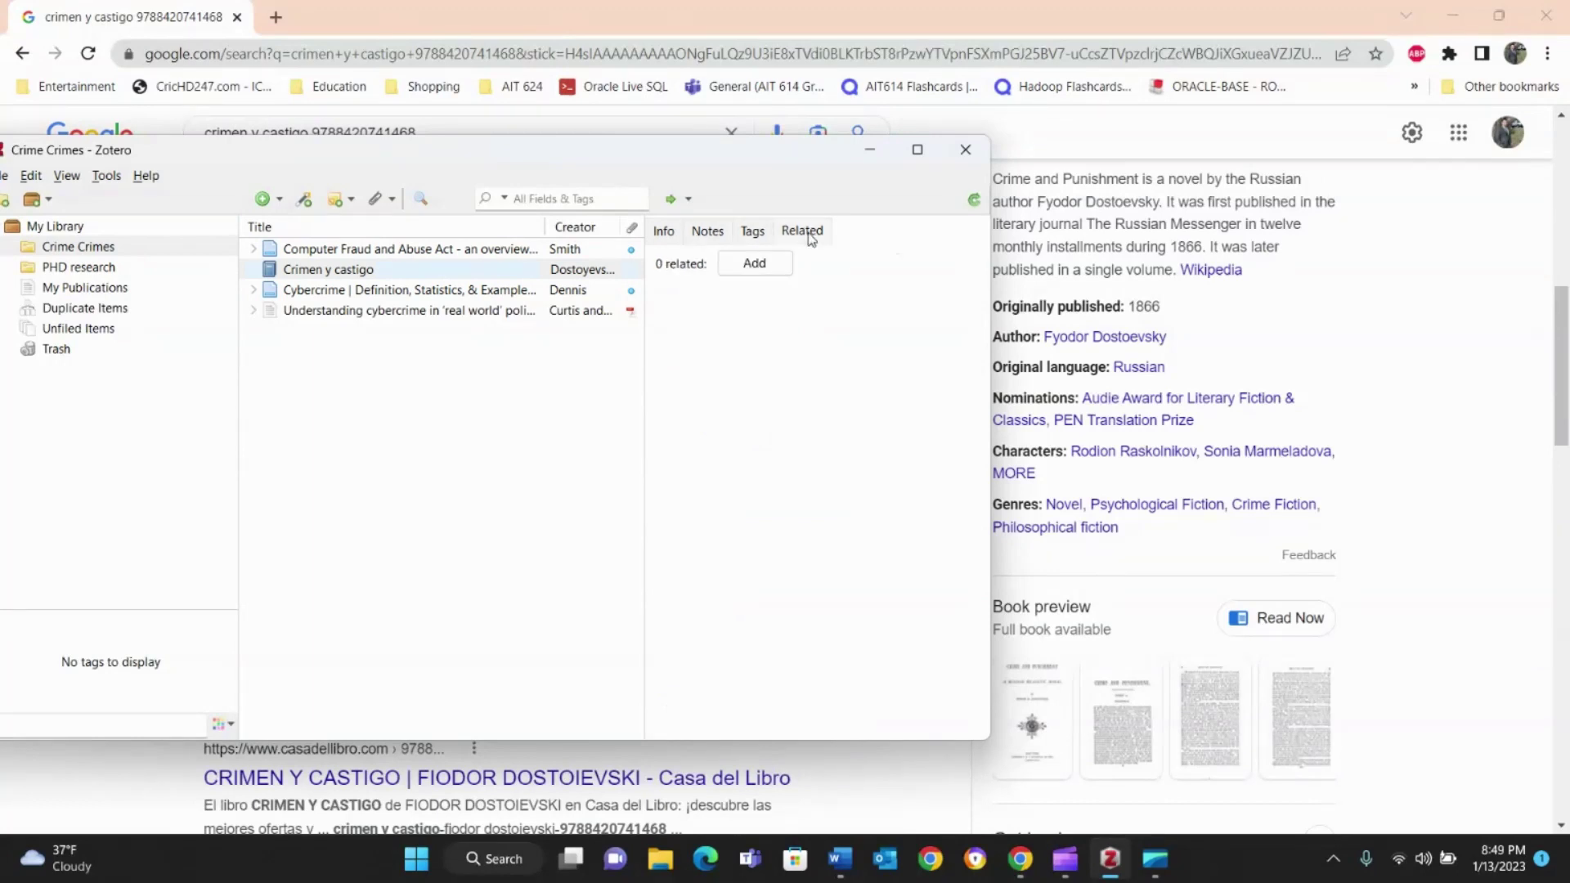
left_click(664, 235)
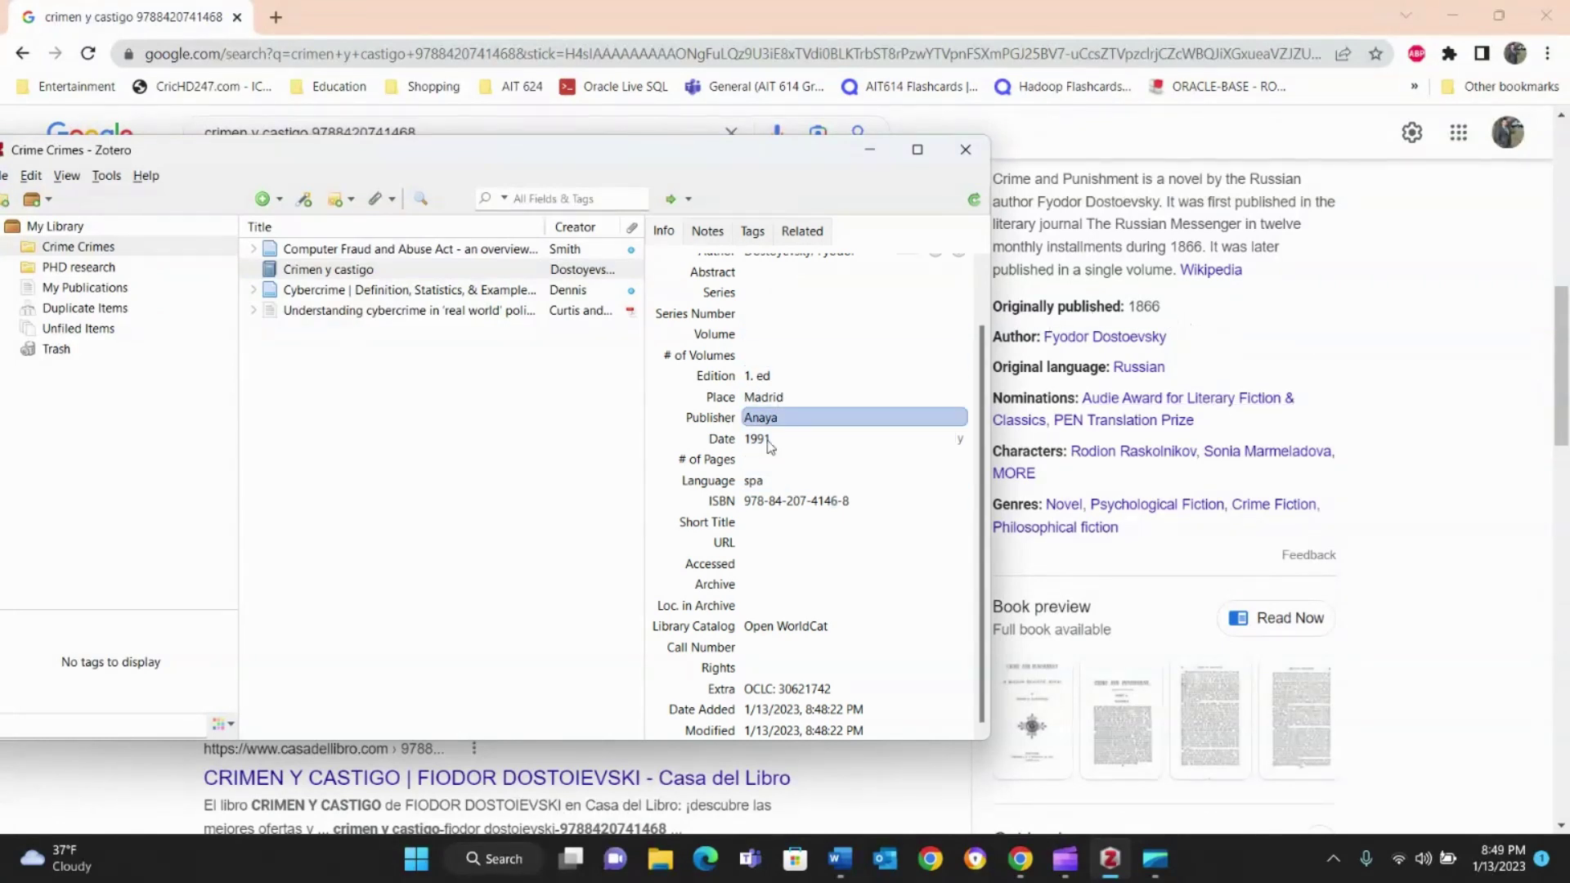
scroll(792, 445, "up", 2)
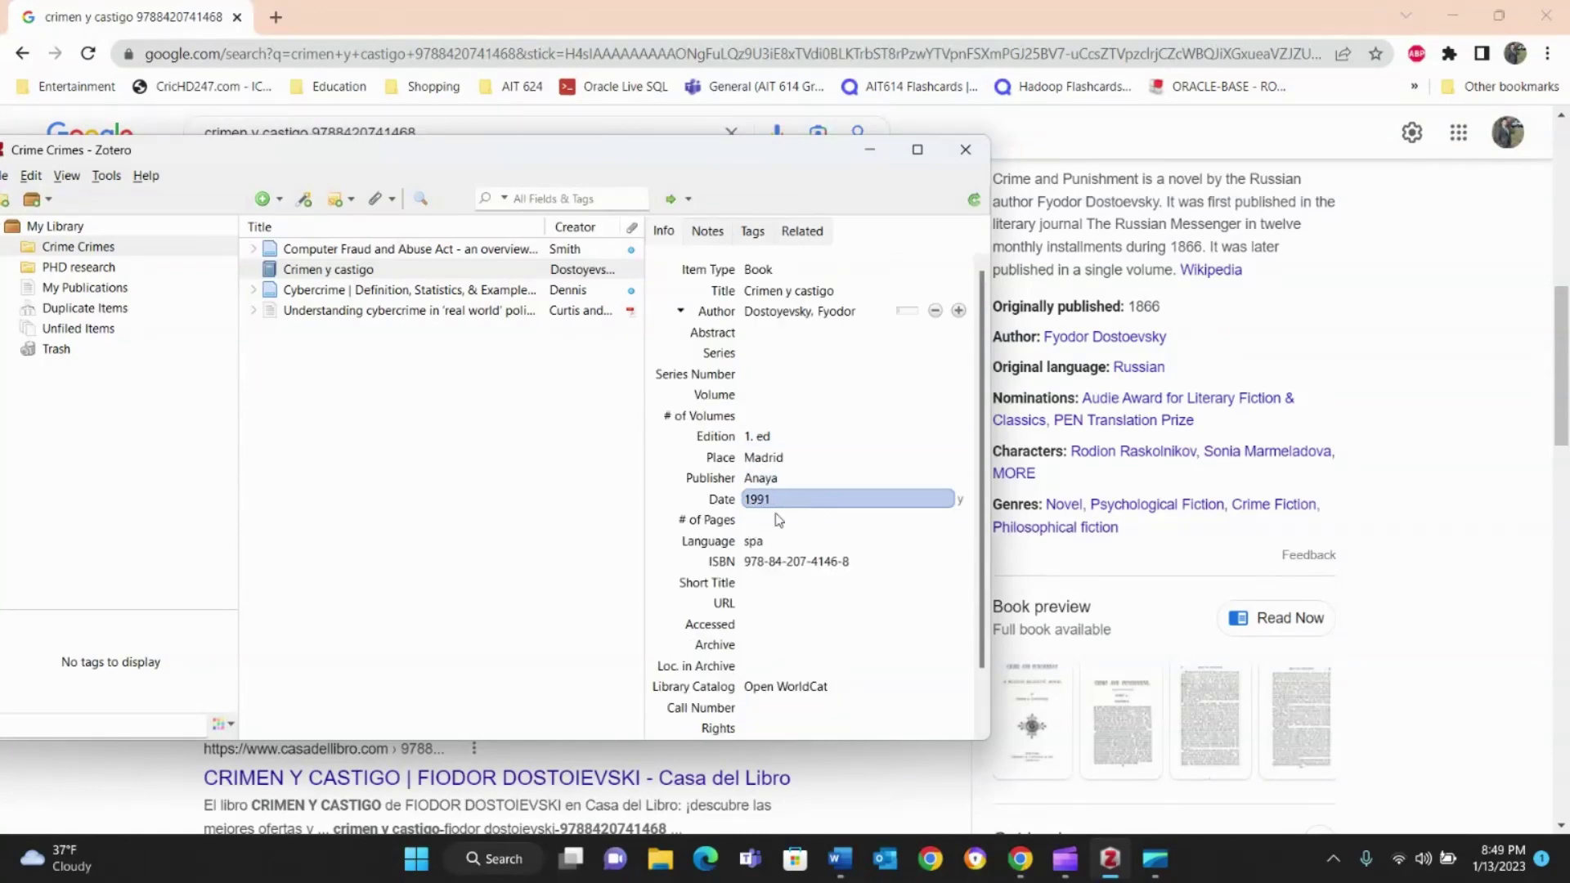
left_click(1414, 393)
scroll(1415, 395, "up", 6)
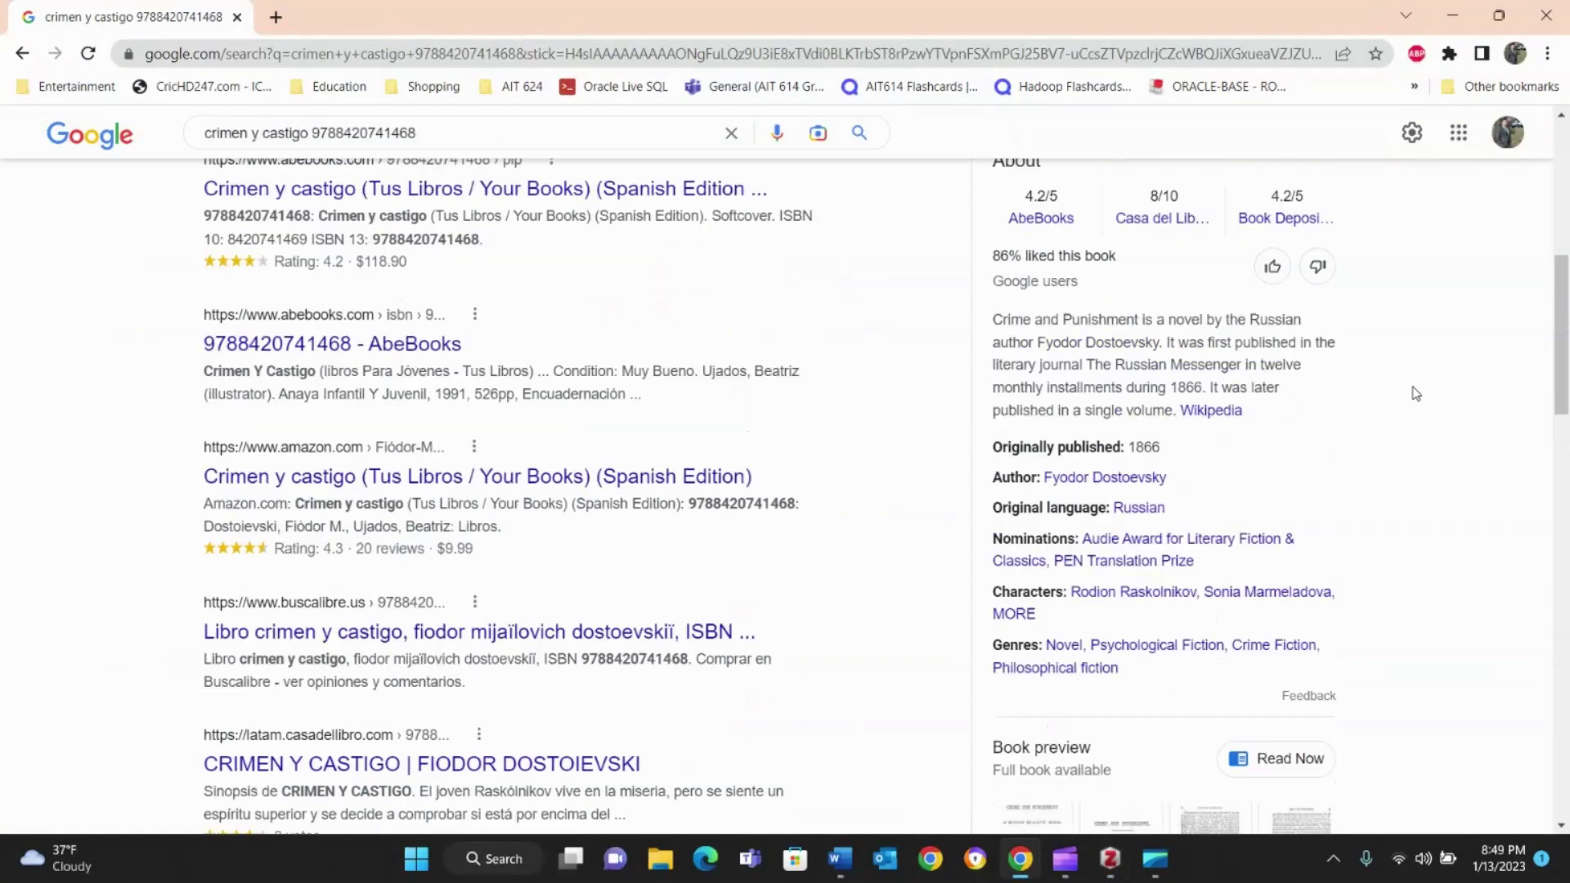
scroll(1413, 393, "up", 1)
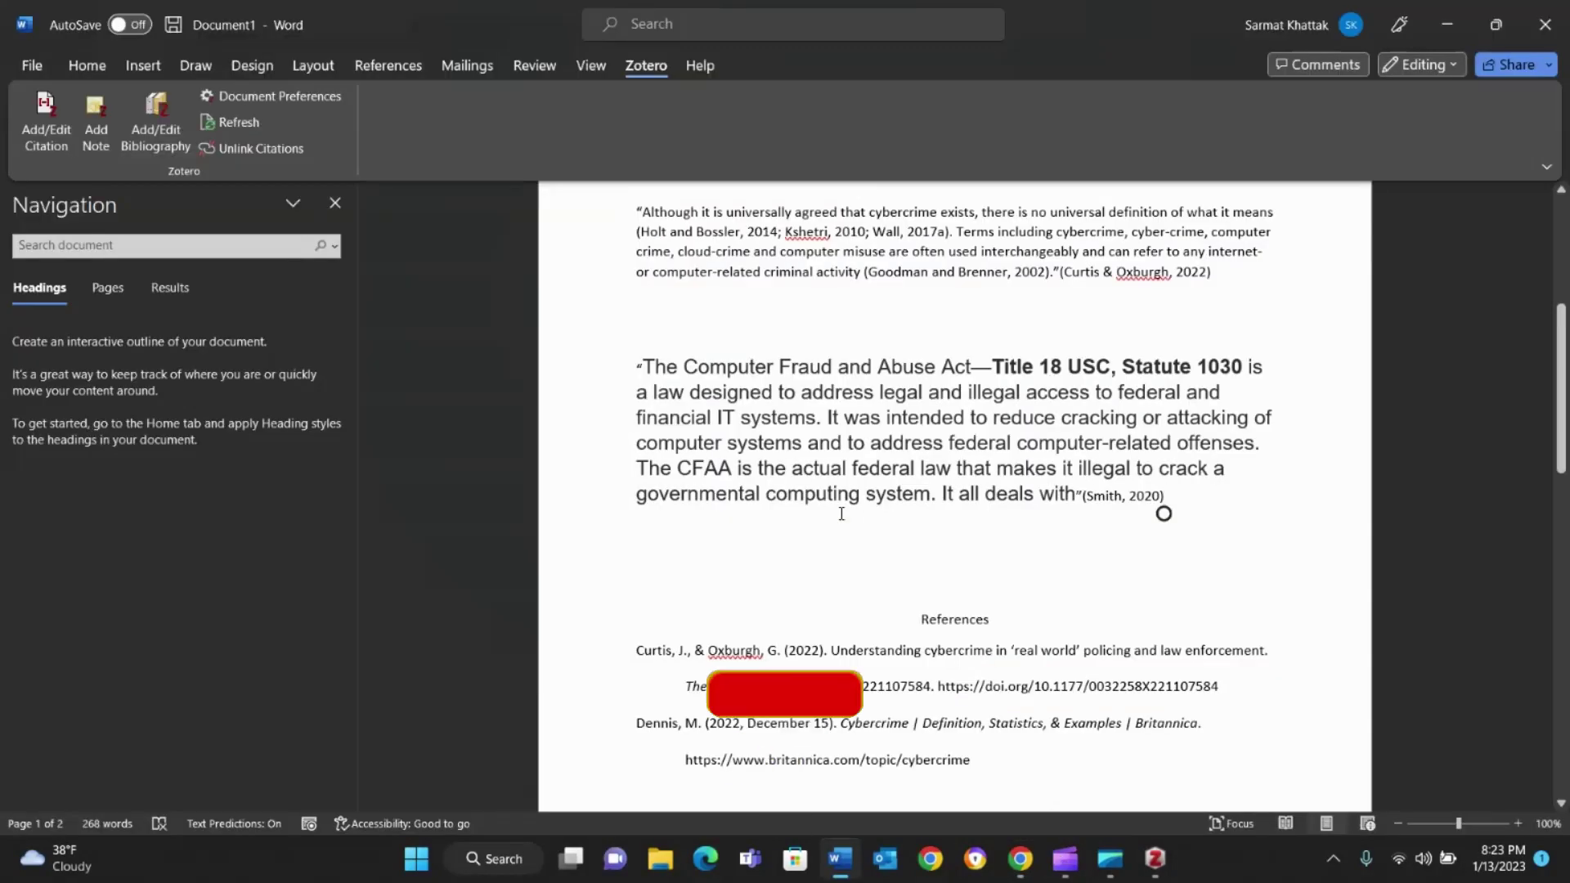
- Set the Word document's Zotero citation style to IEEE and check the in-text citations and reference list
scroll(841, 513, "up", 4)
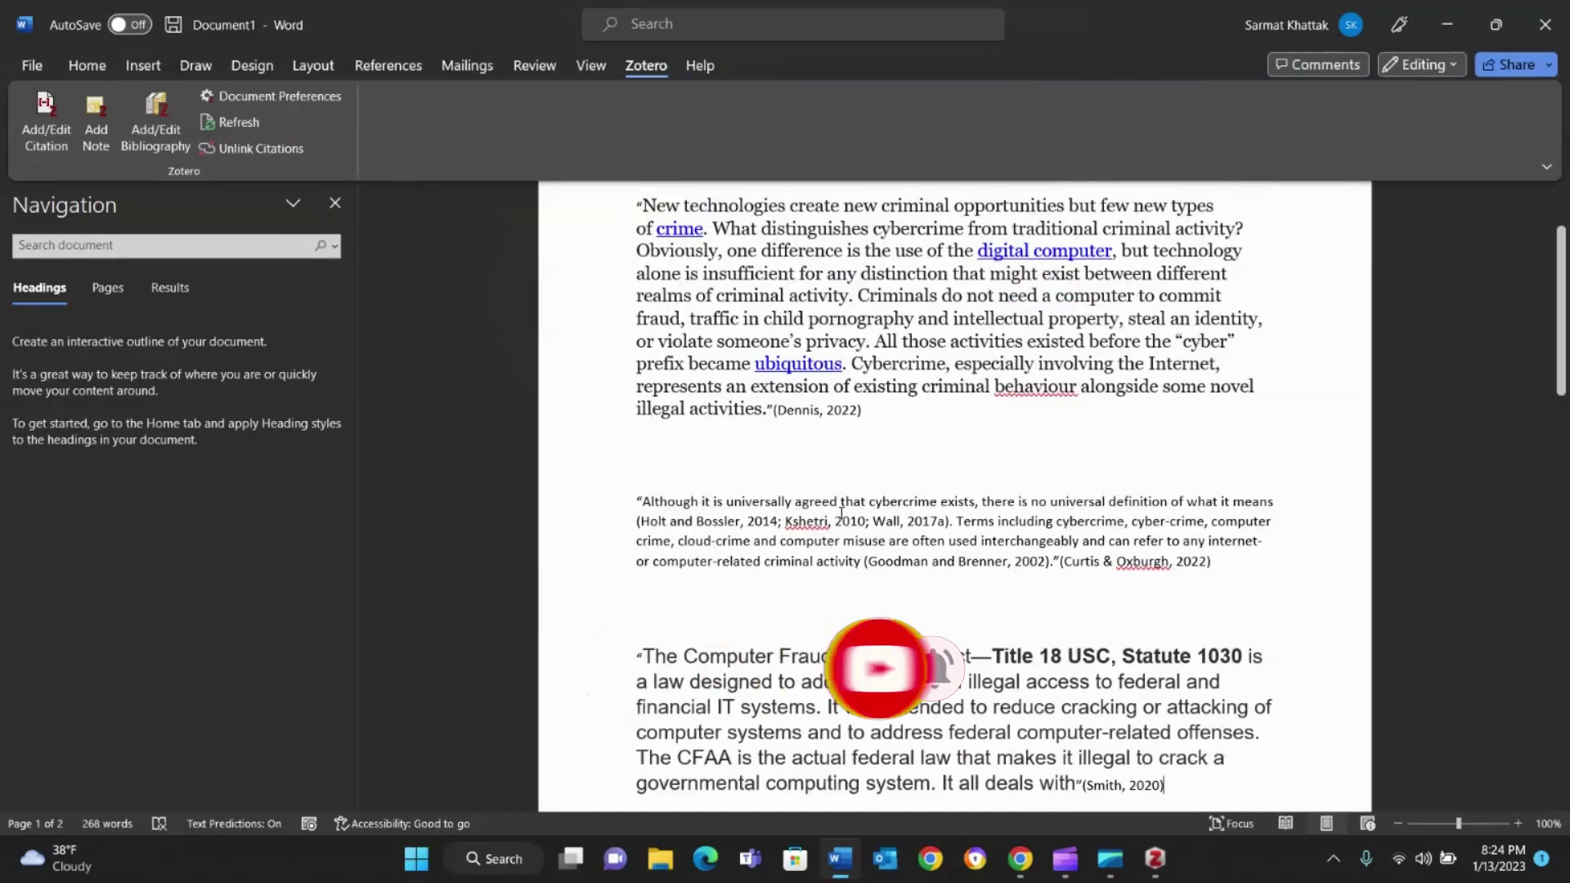
scroll(841, 513, "up", 3)
scroll(841, 512, "down", 1)
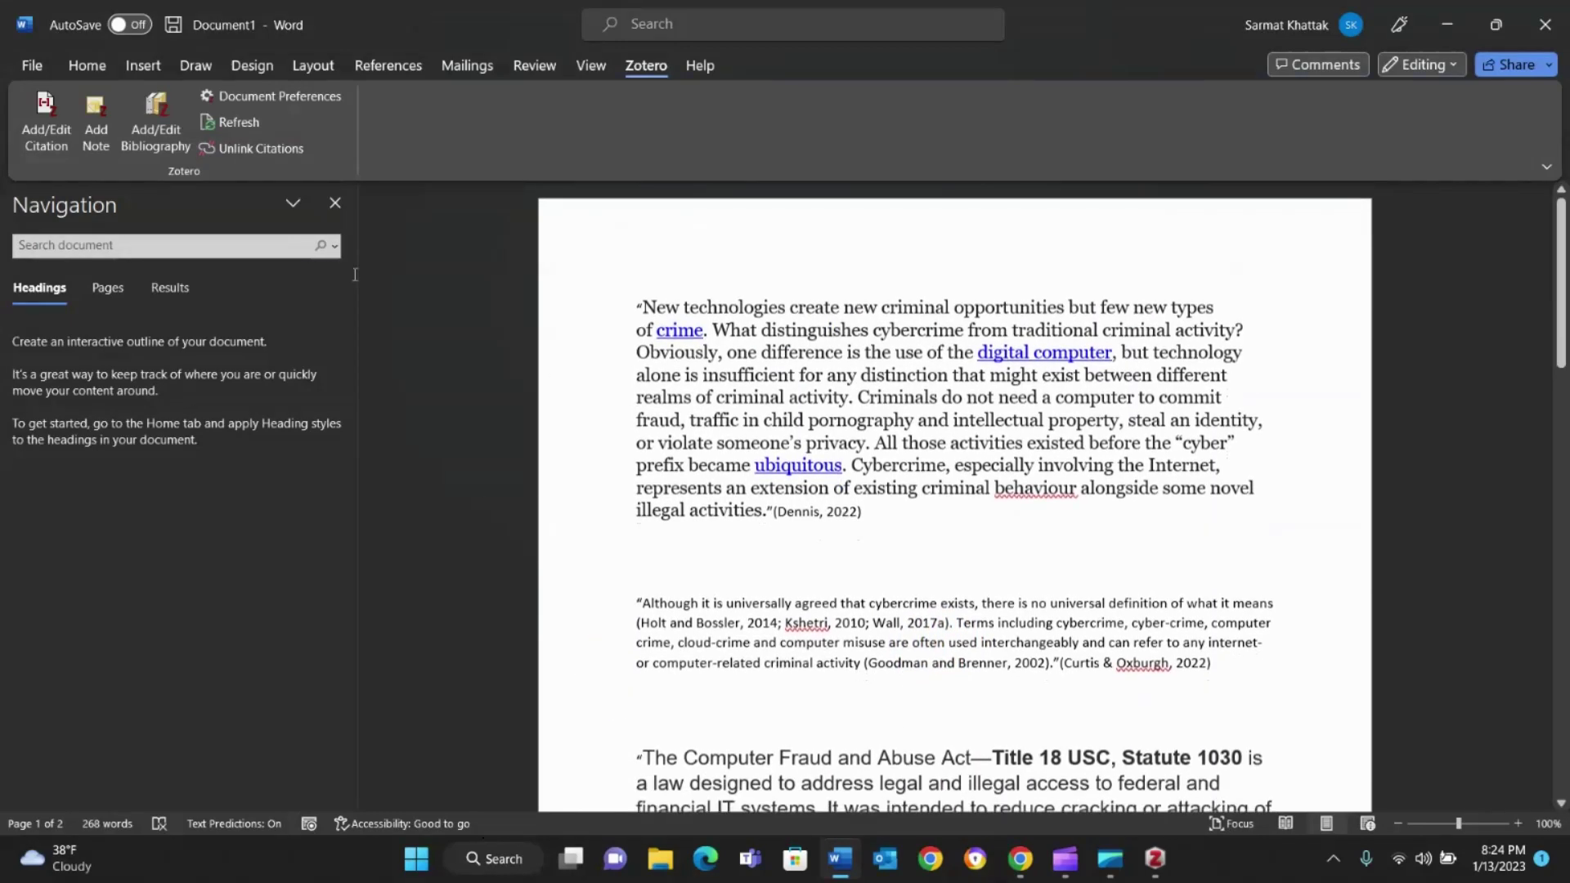
left_click(277, 105)
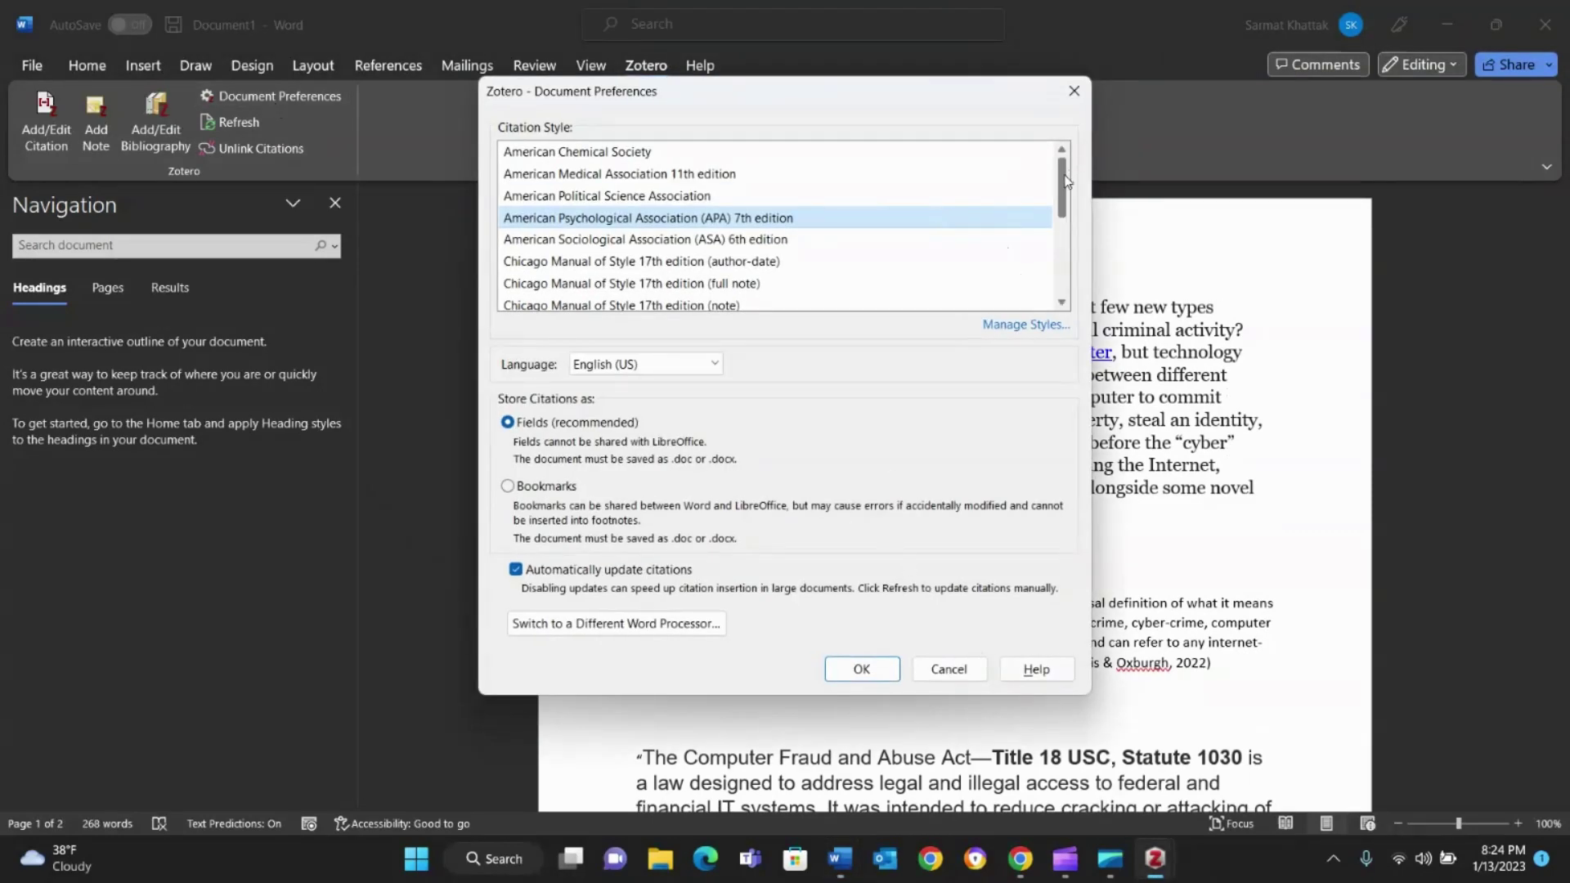
left_click_drag(1065, 180, 1059, 247)
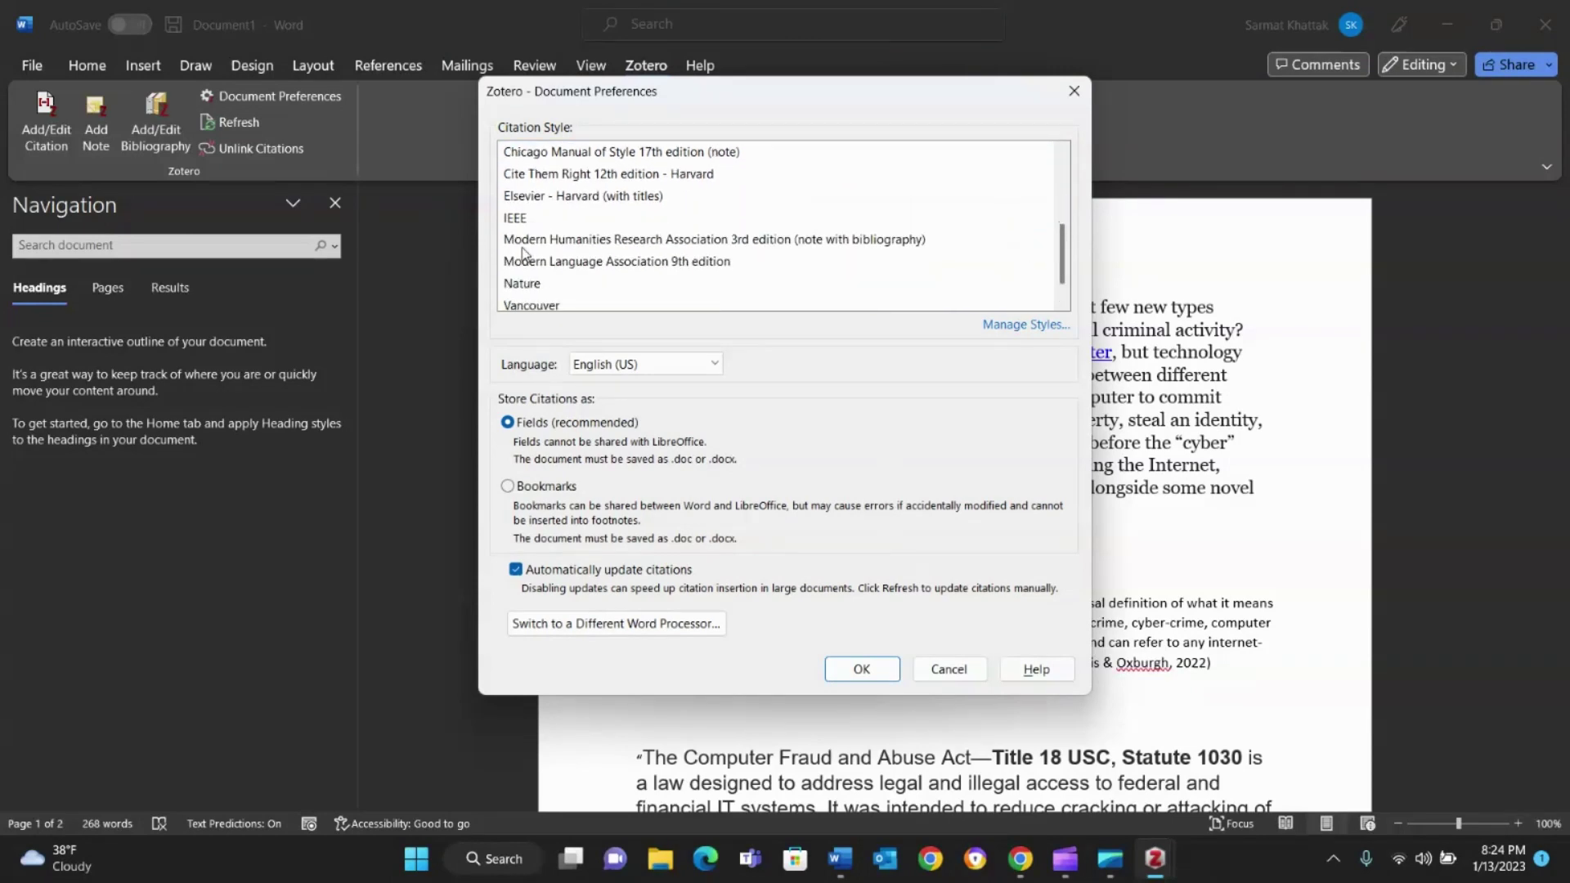
left_click(537, 221)
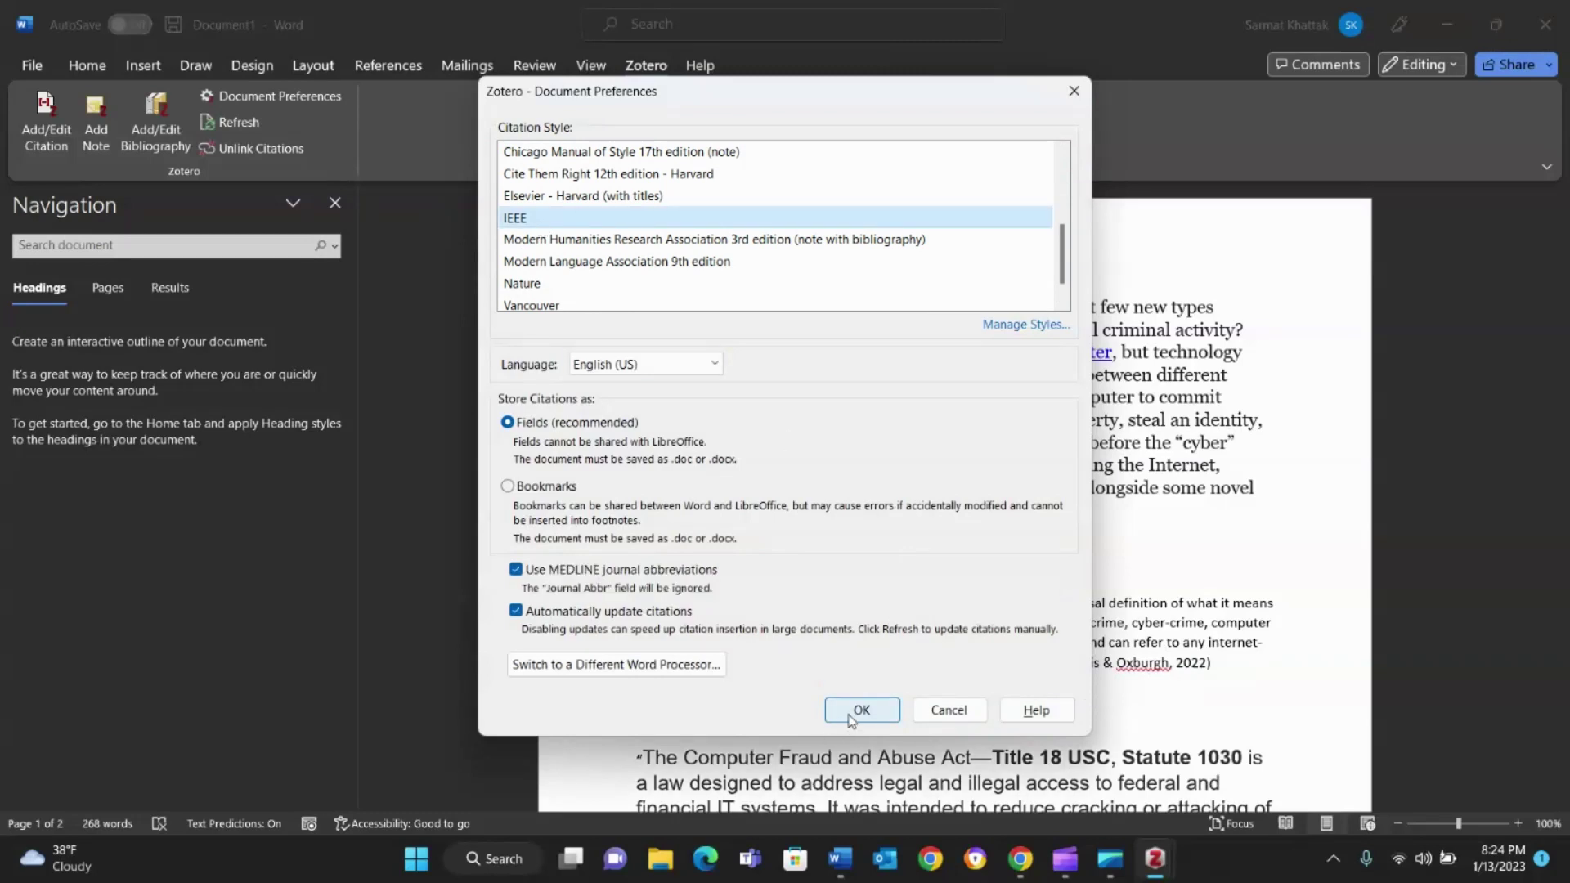
left_click(852, 714)
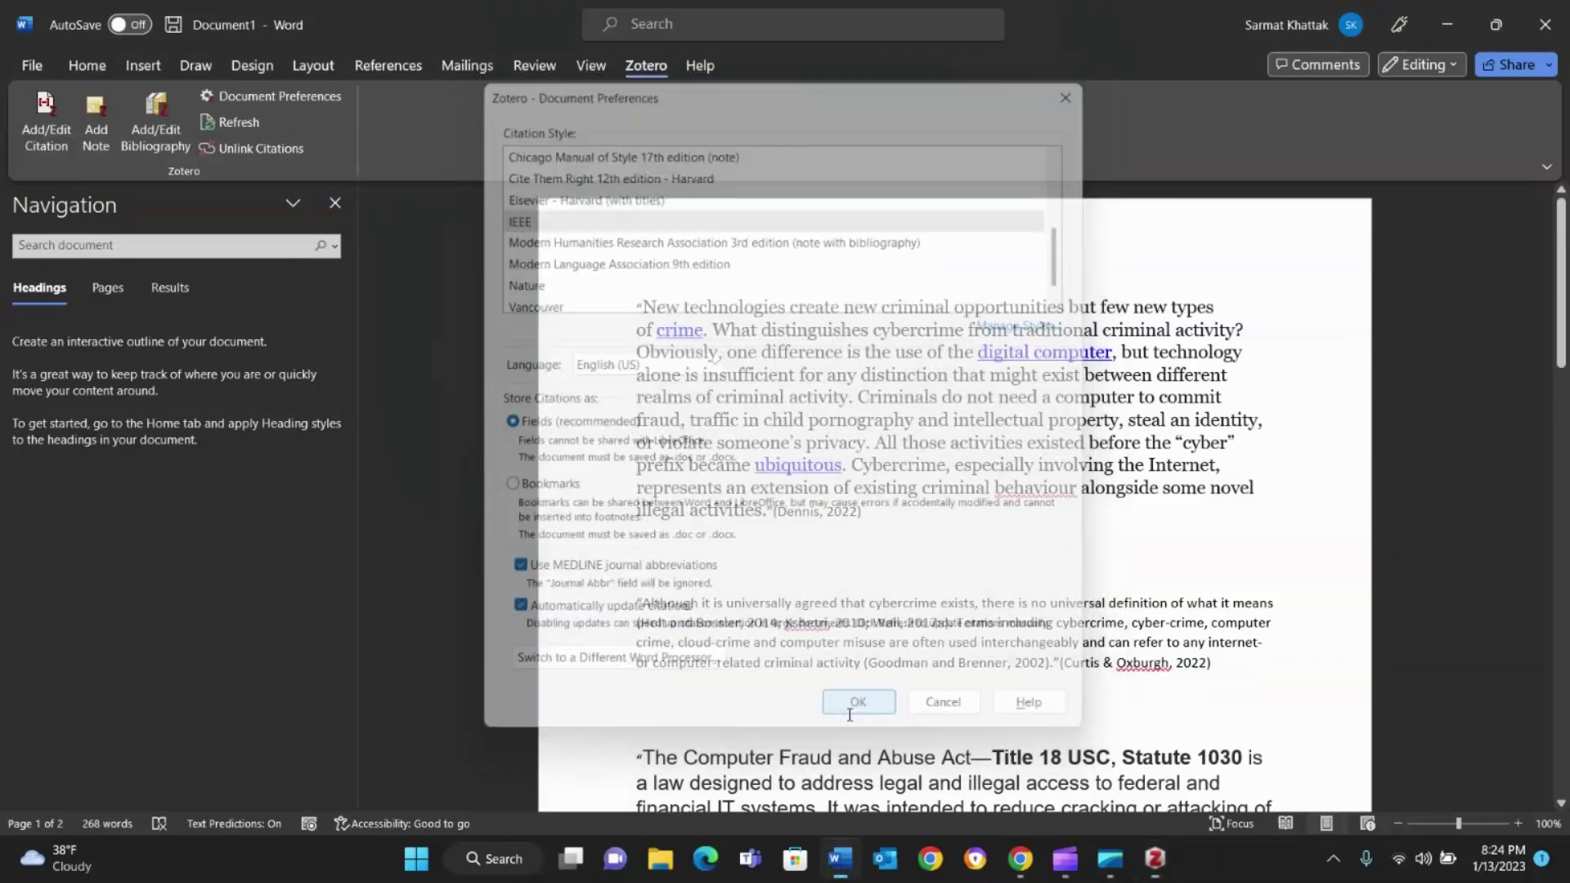
scroll(866, 557, "down", 6)
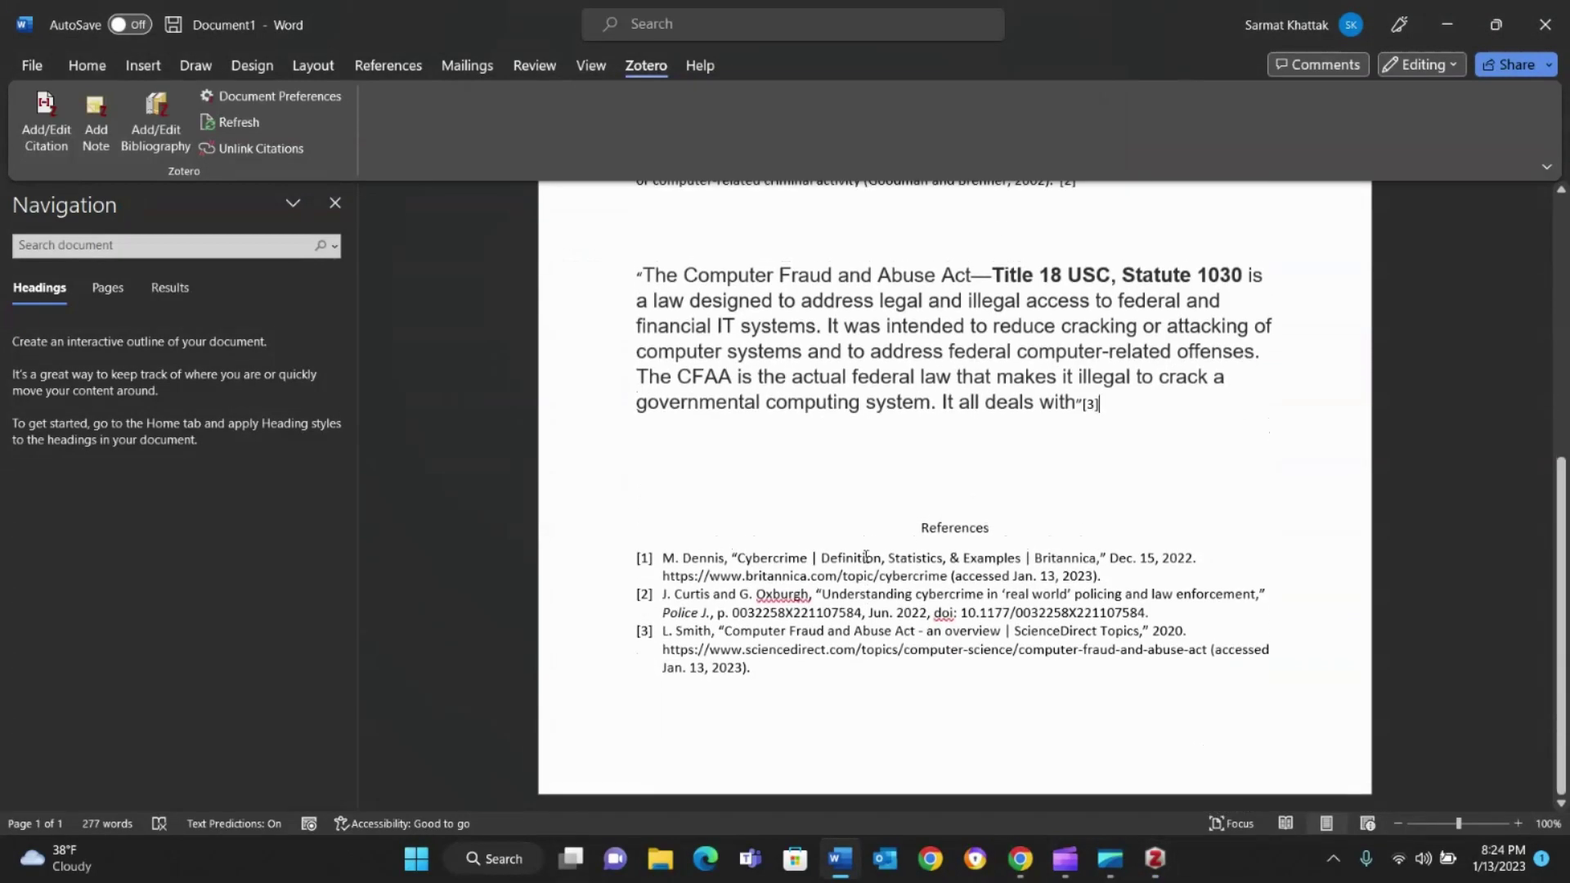
scroll(866, 556, "up", 6)
scroll(866, 556, "down", 3)
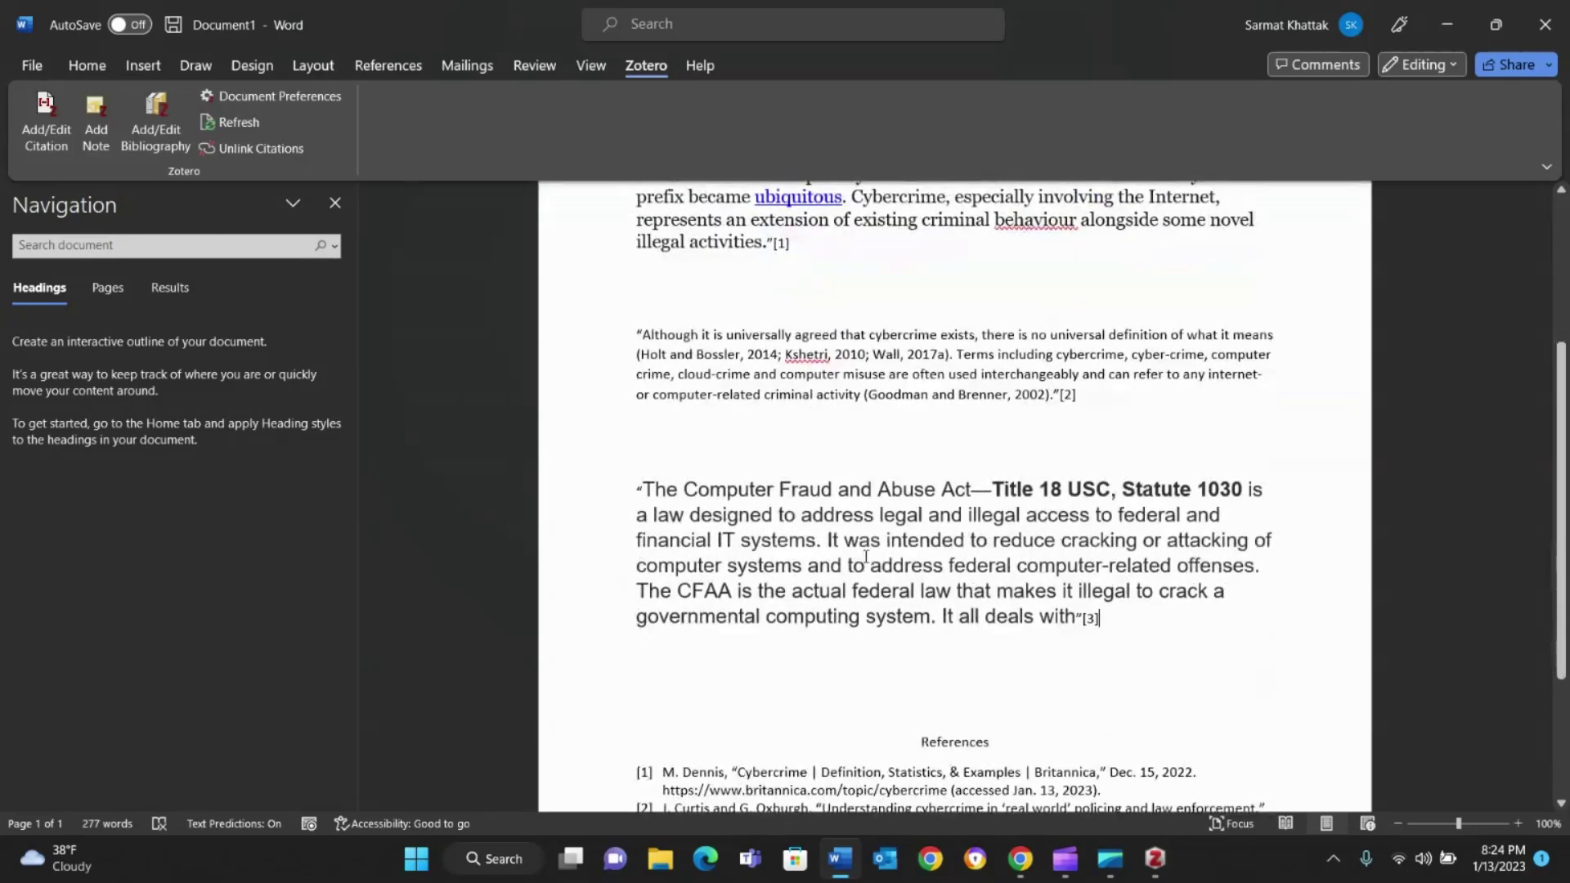
scroll(866, 556, "up", 3)
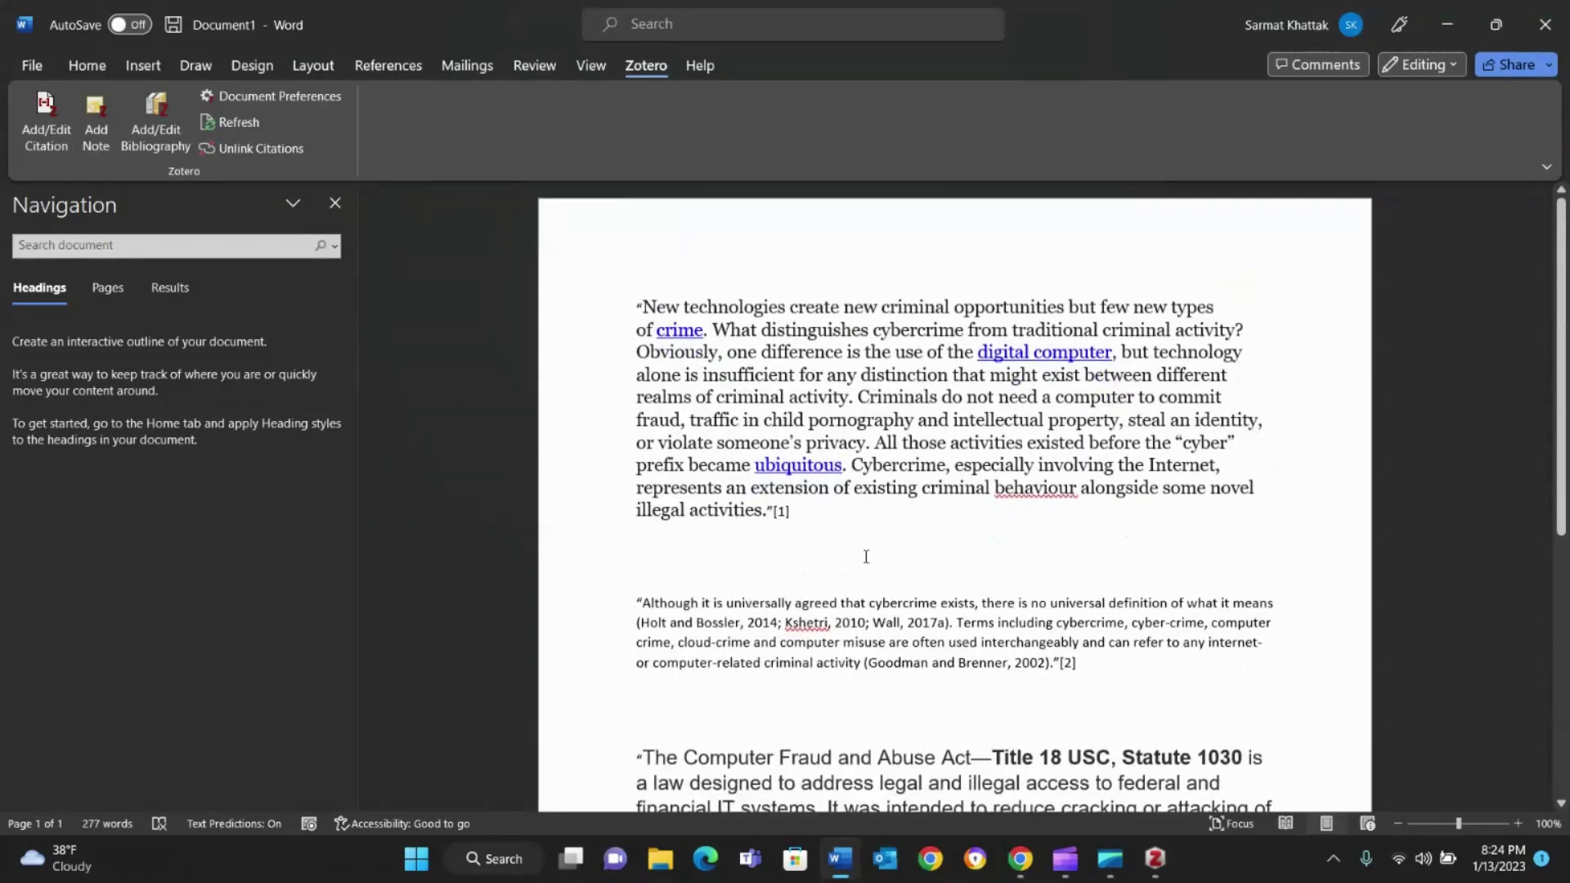
- Set the document's Zotero citation style to Chicago Manual of Style 17th edition (author-date)
left_click(266, 107)
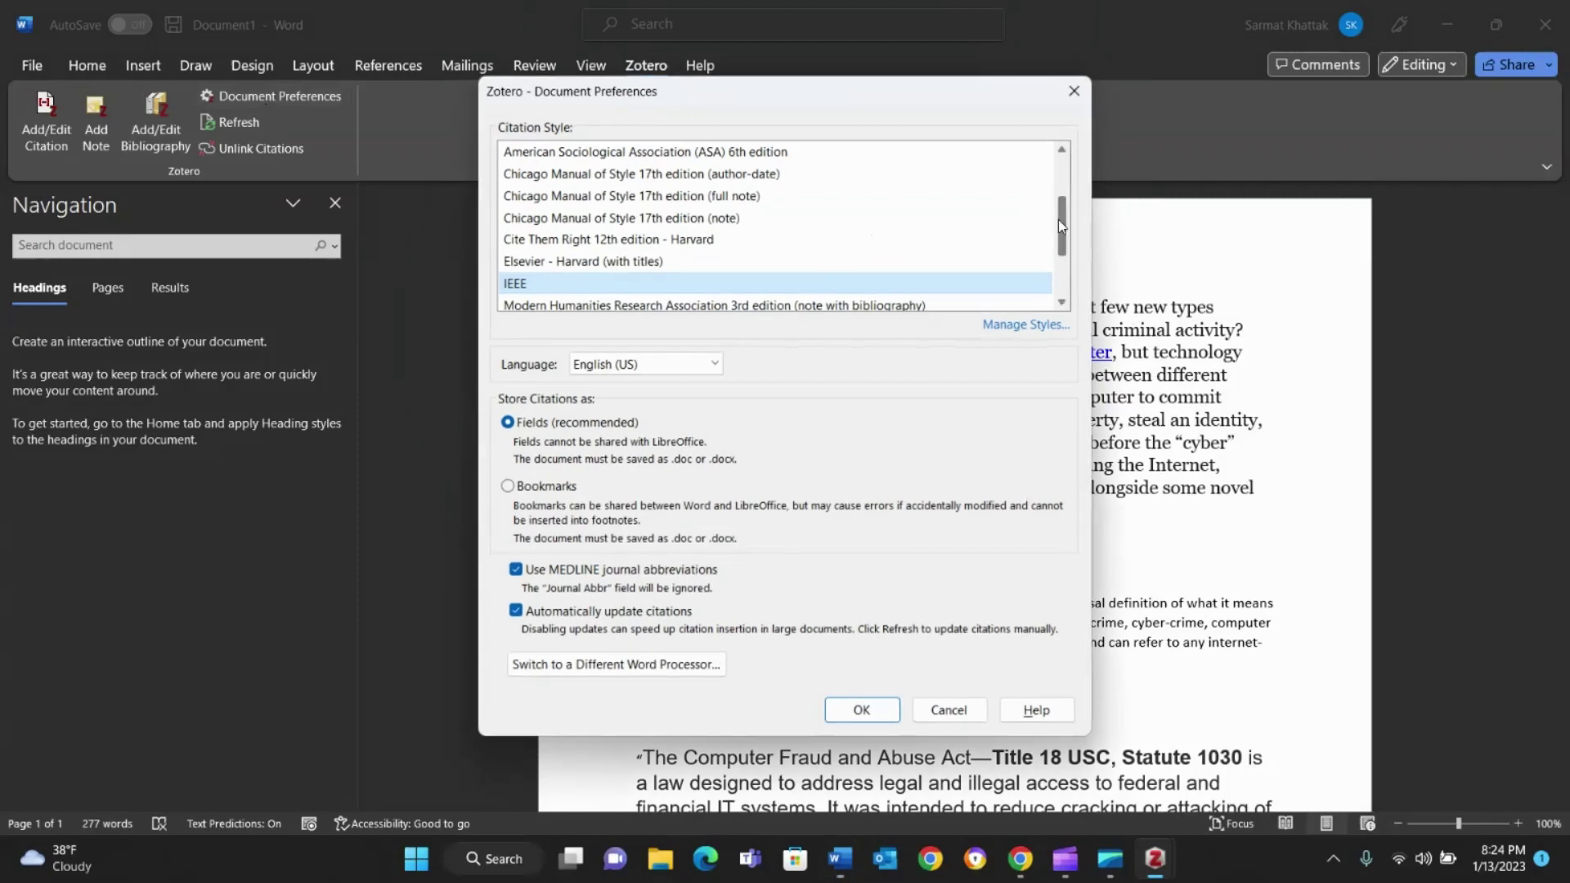
left_click(622, 176)
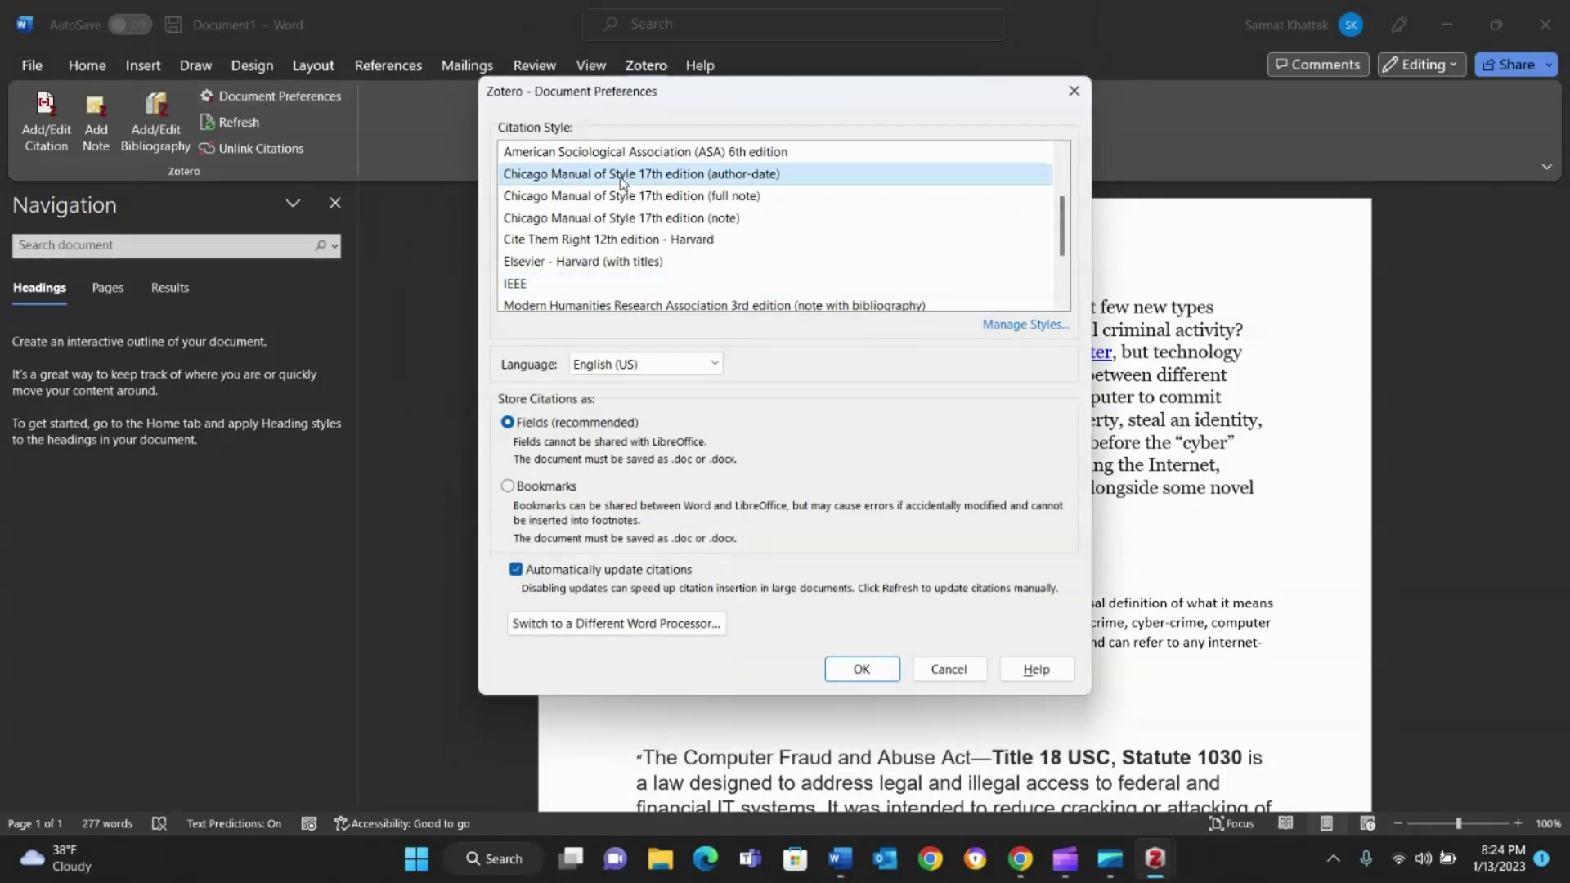
left_click(862, 671)
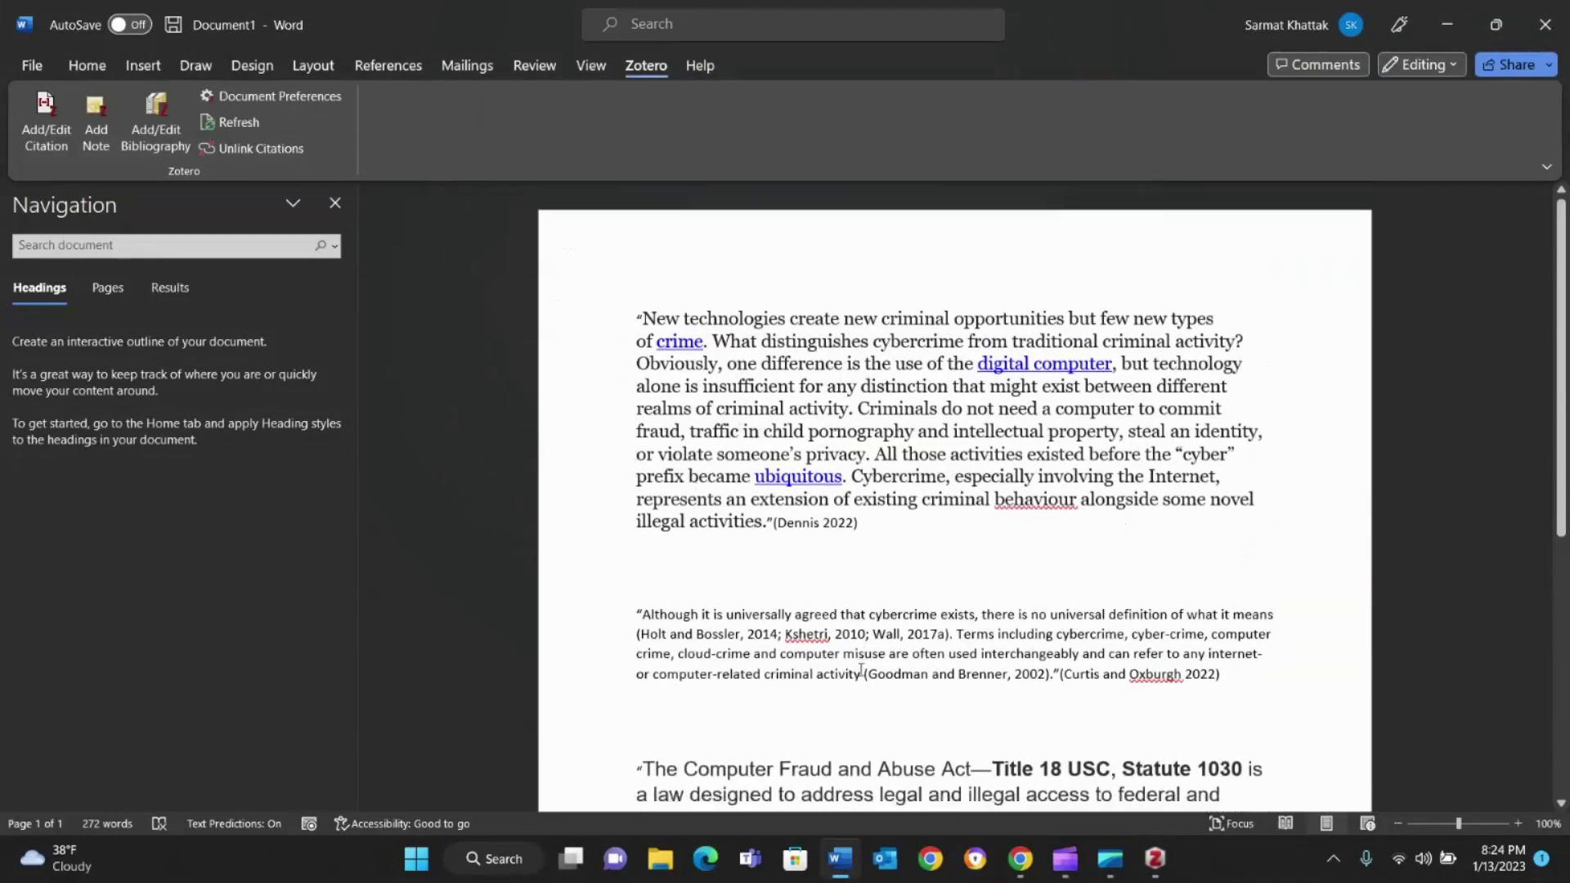
- Try to apply Modern Language Association 9th edition through Zotero's style manager and refresh the document's citations
left_click(295, 97)
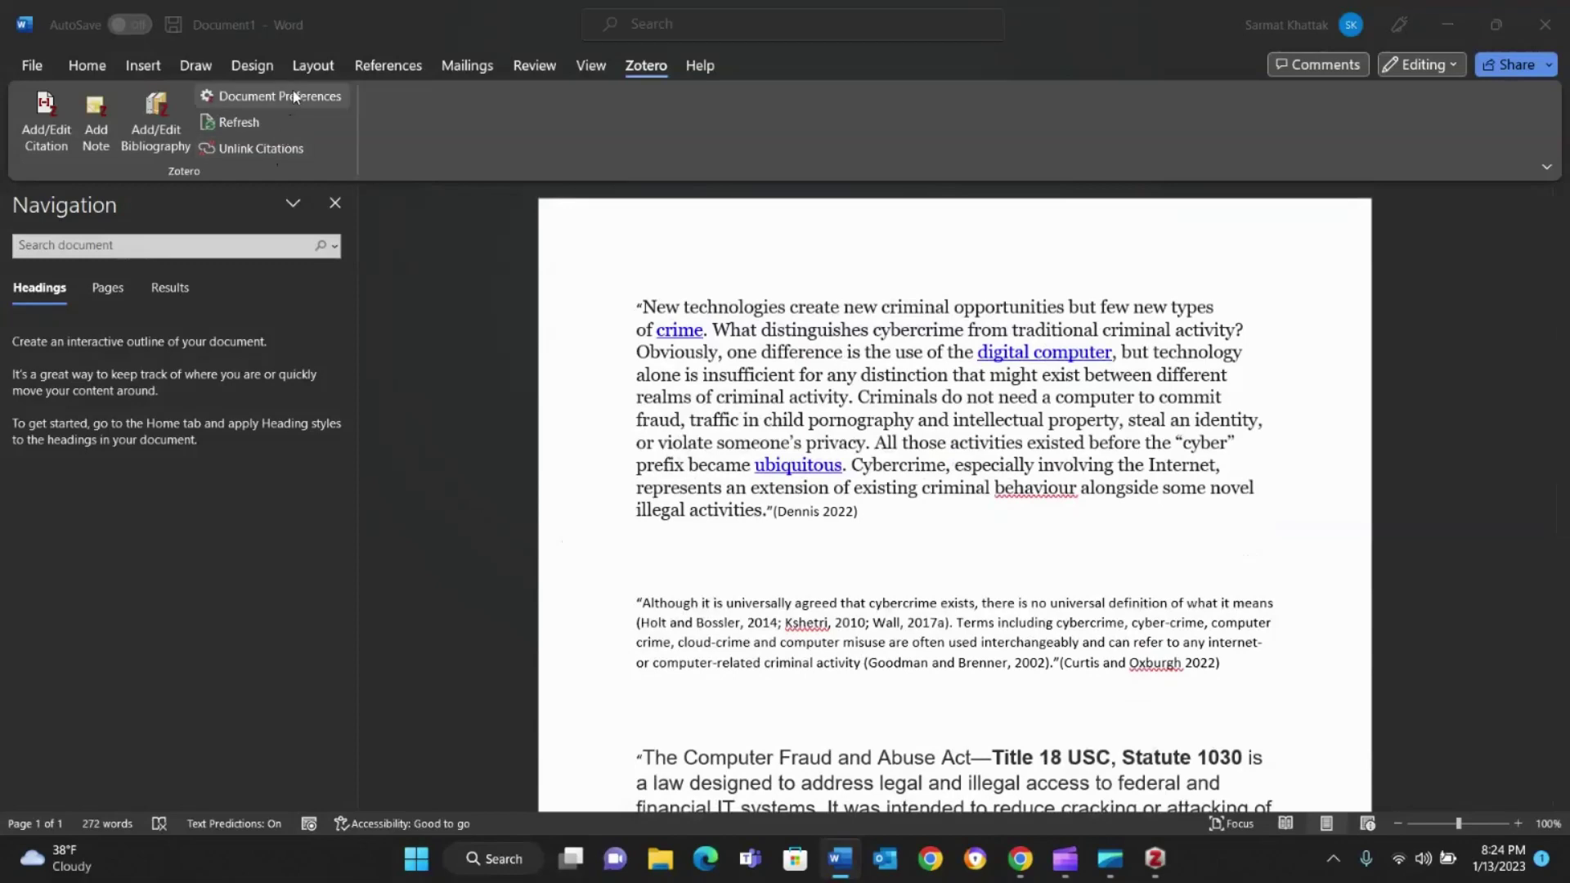
left_click_drag(1058, 204, 1044, 319)
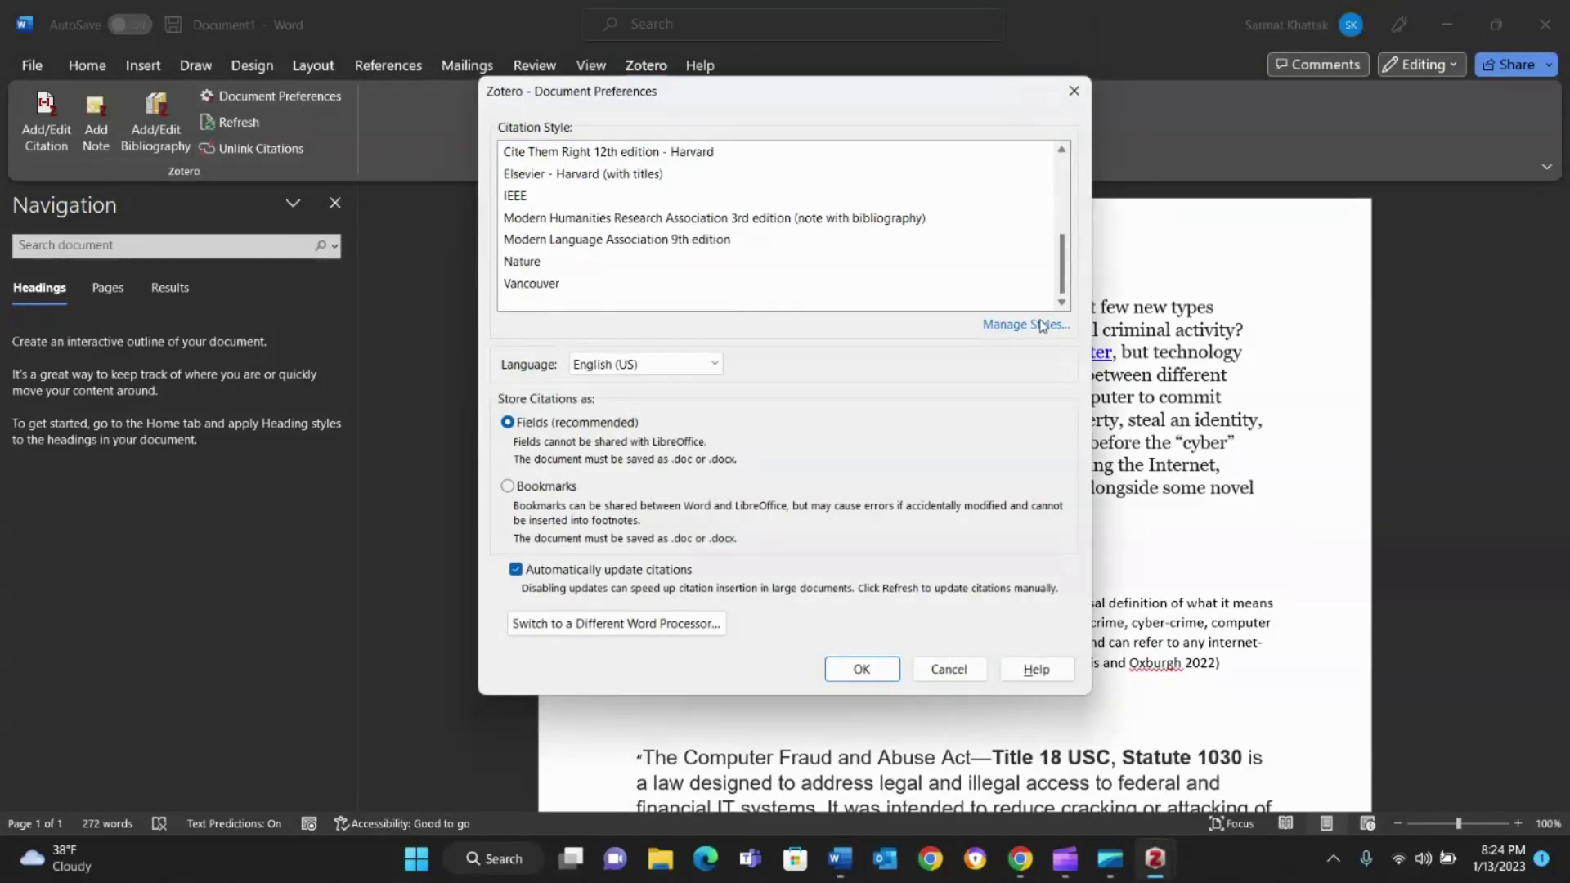
left_click(1022, 325)
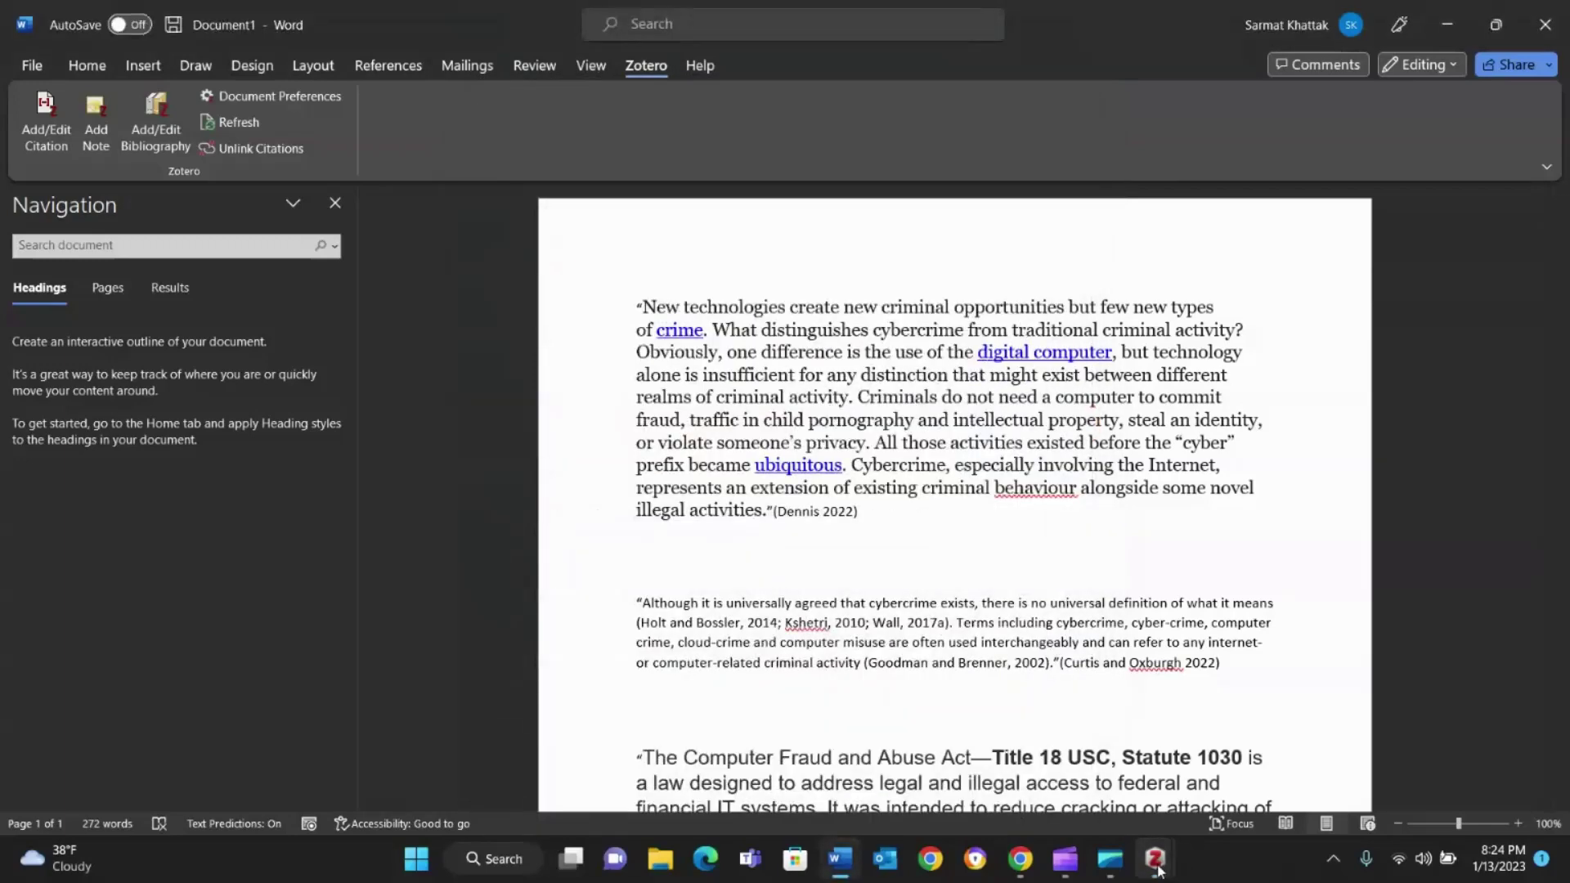
mouse_move(1155, 857)
left_click(1300, 767)
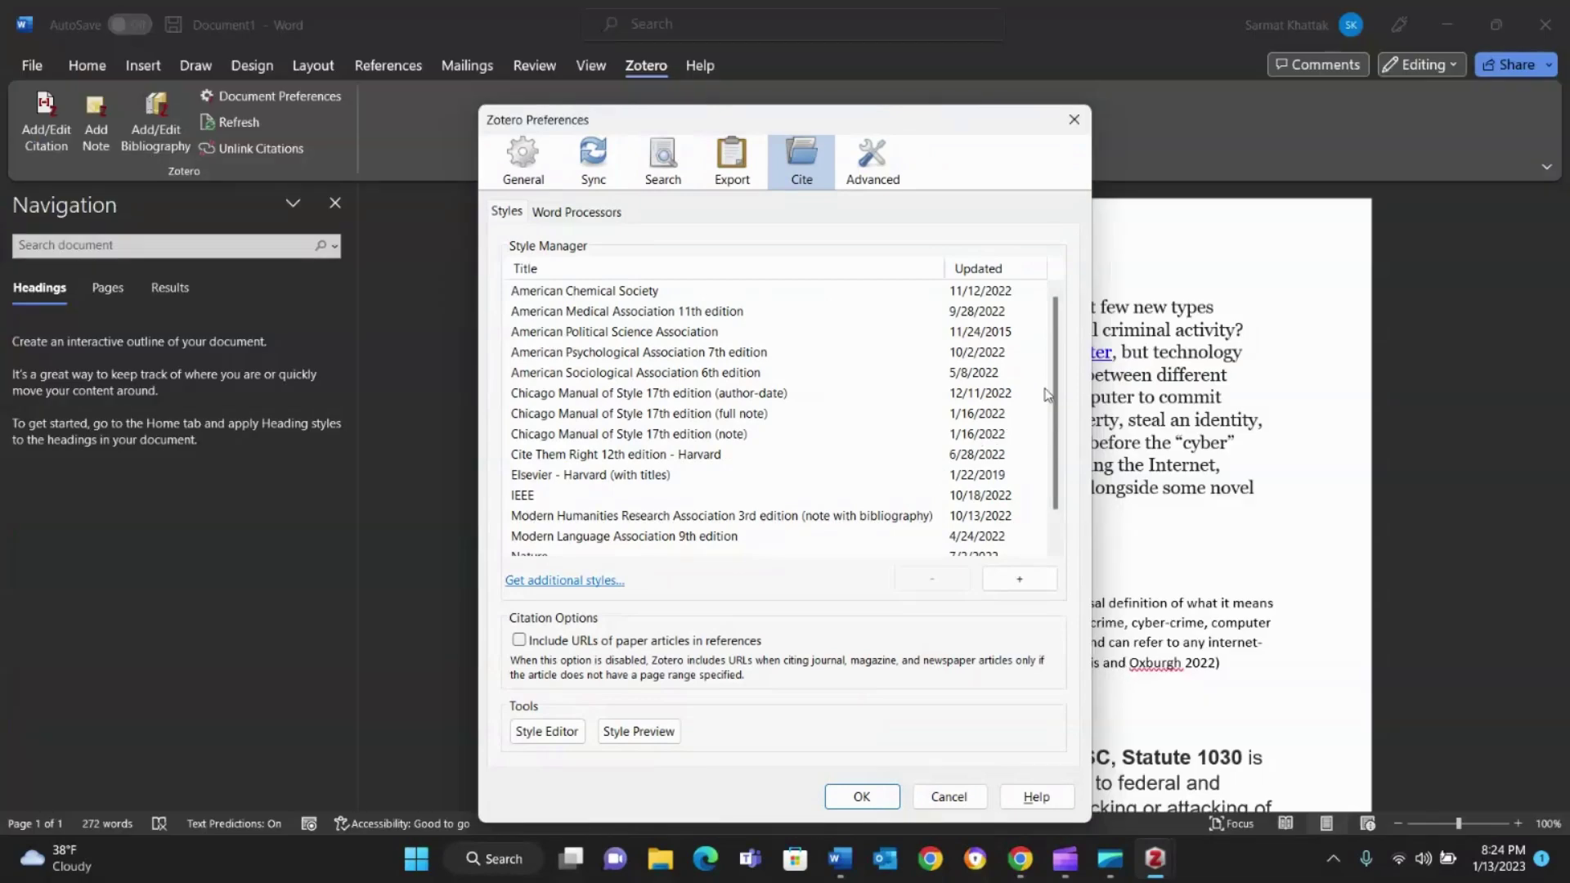
left_click_drag(1055, 382, 1057, 454)
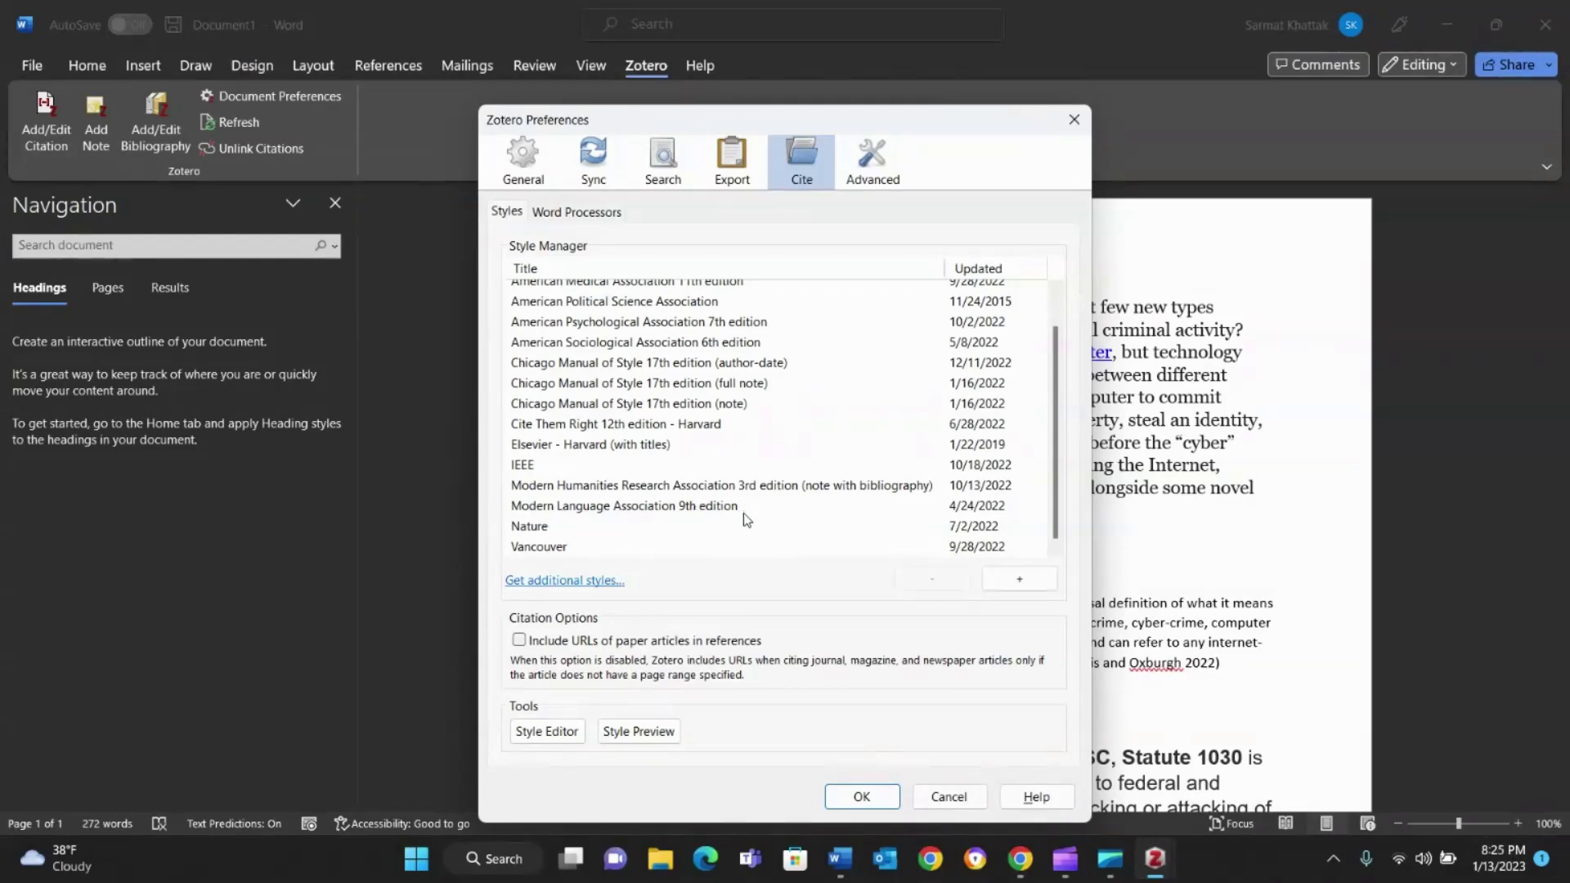
left_click(585, 507)
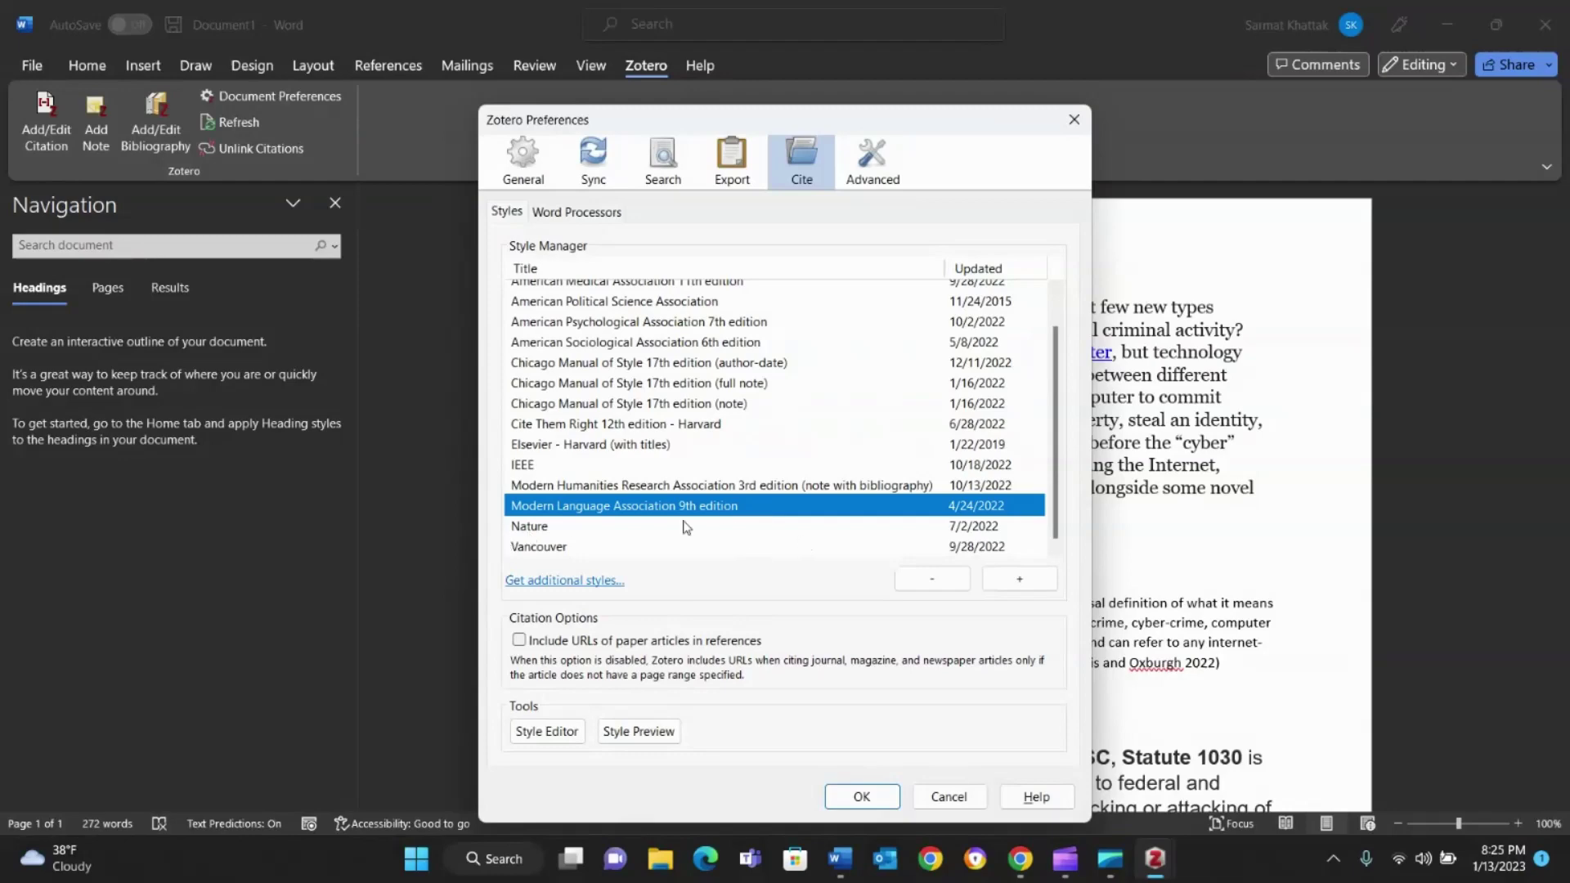
left_click(861, 797)
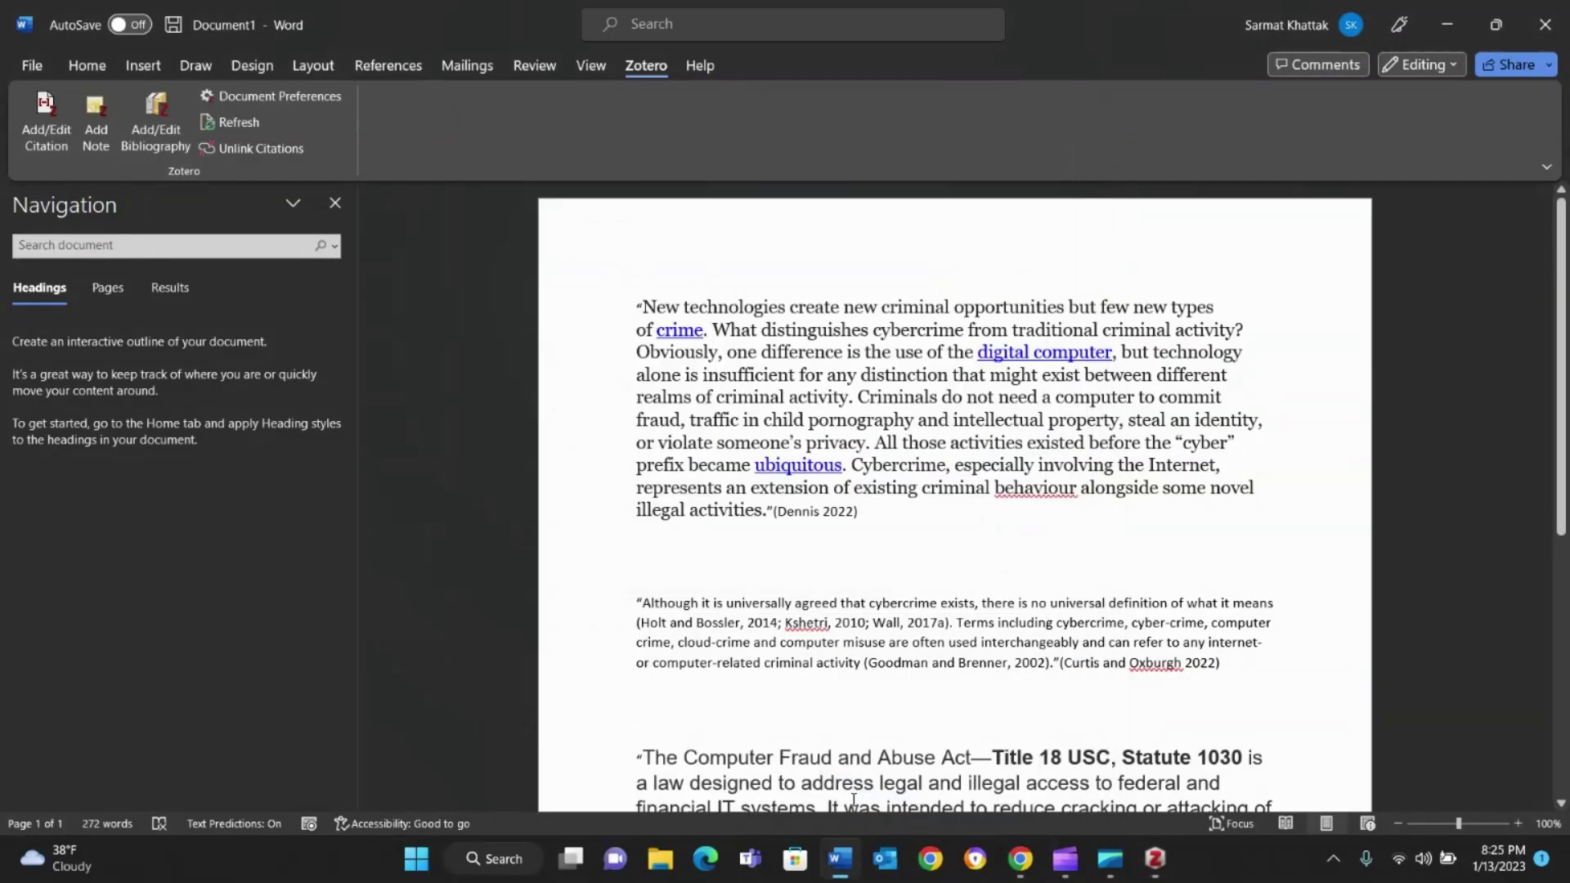
left_click(231, 123)
scroll(1040, 520, "down", 5)
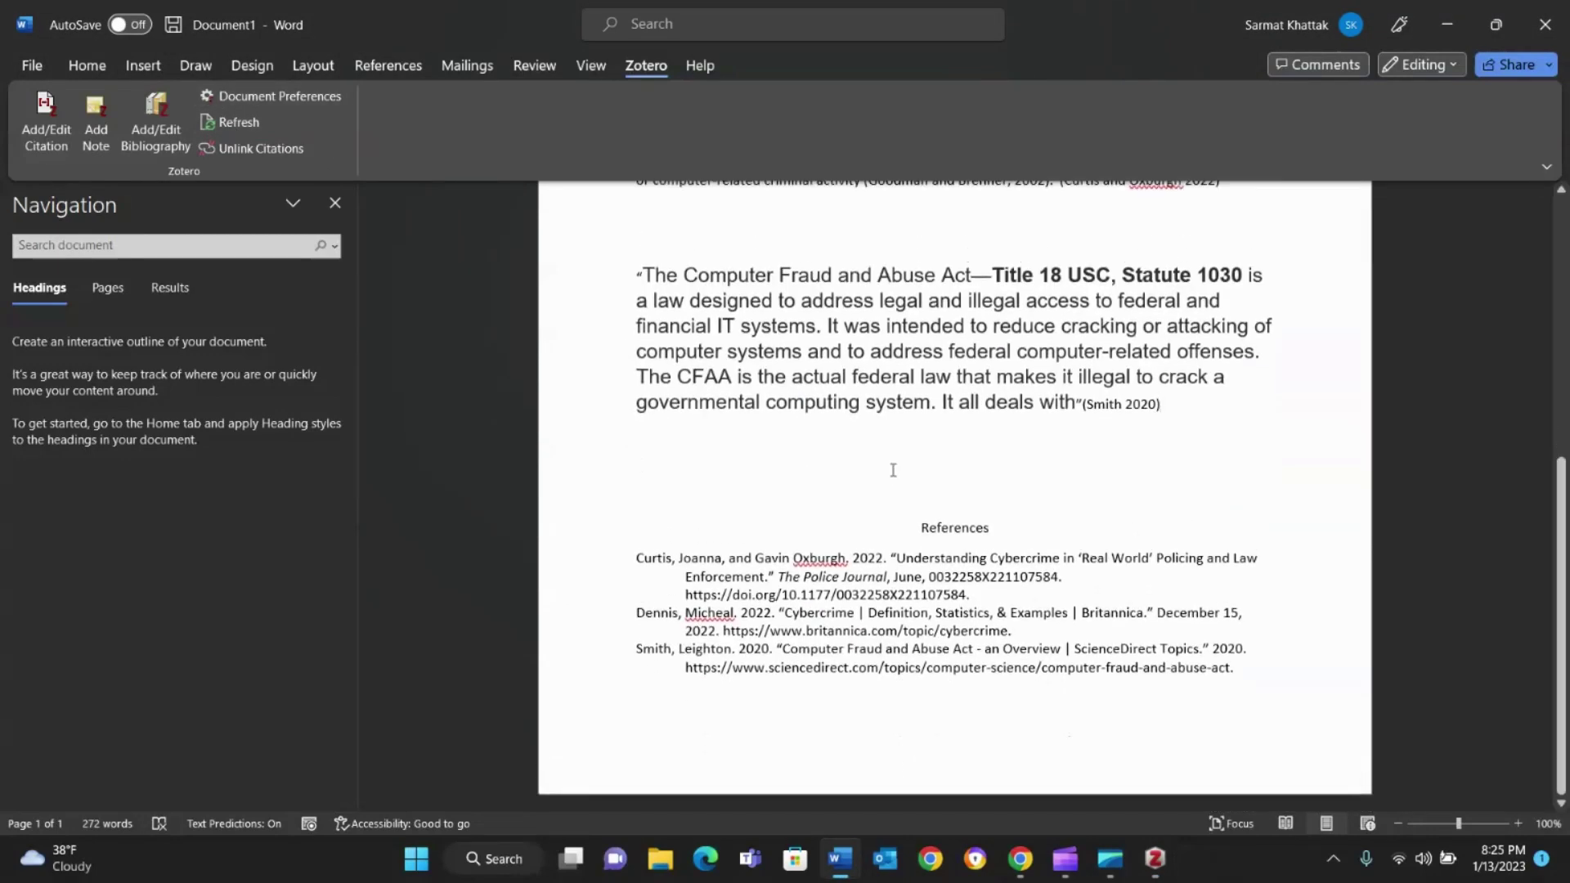
- Set the document's Zotero citation style to Modern Language Association 9th edition
left_click(273, 98)
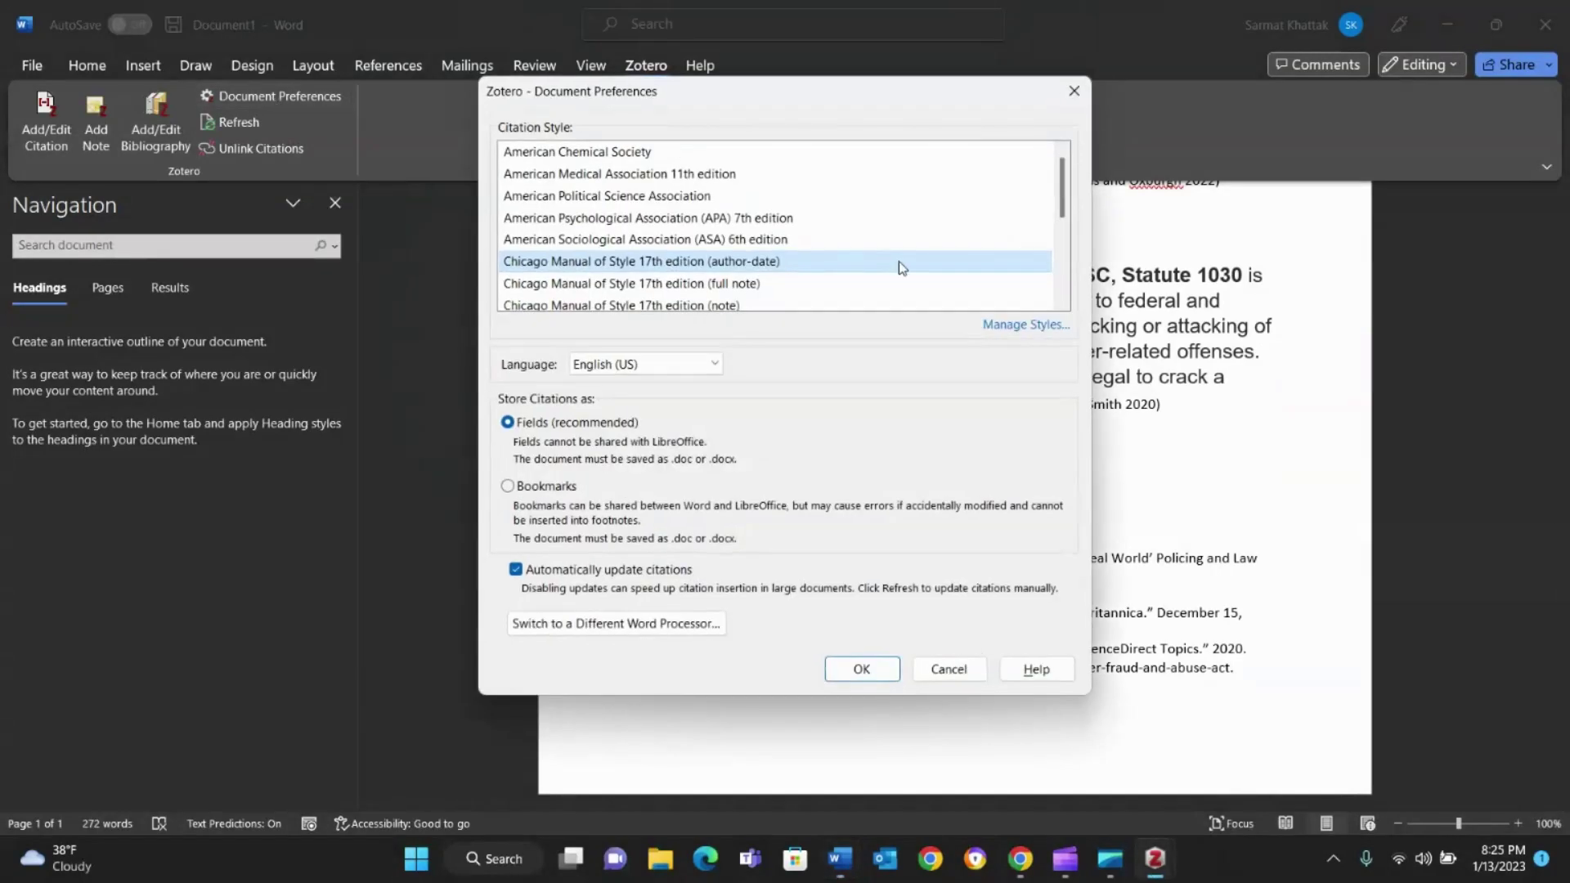
scroll(899, 268, "down", 5)
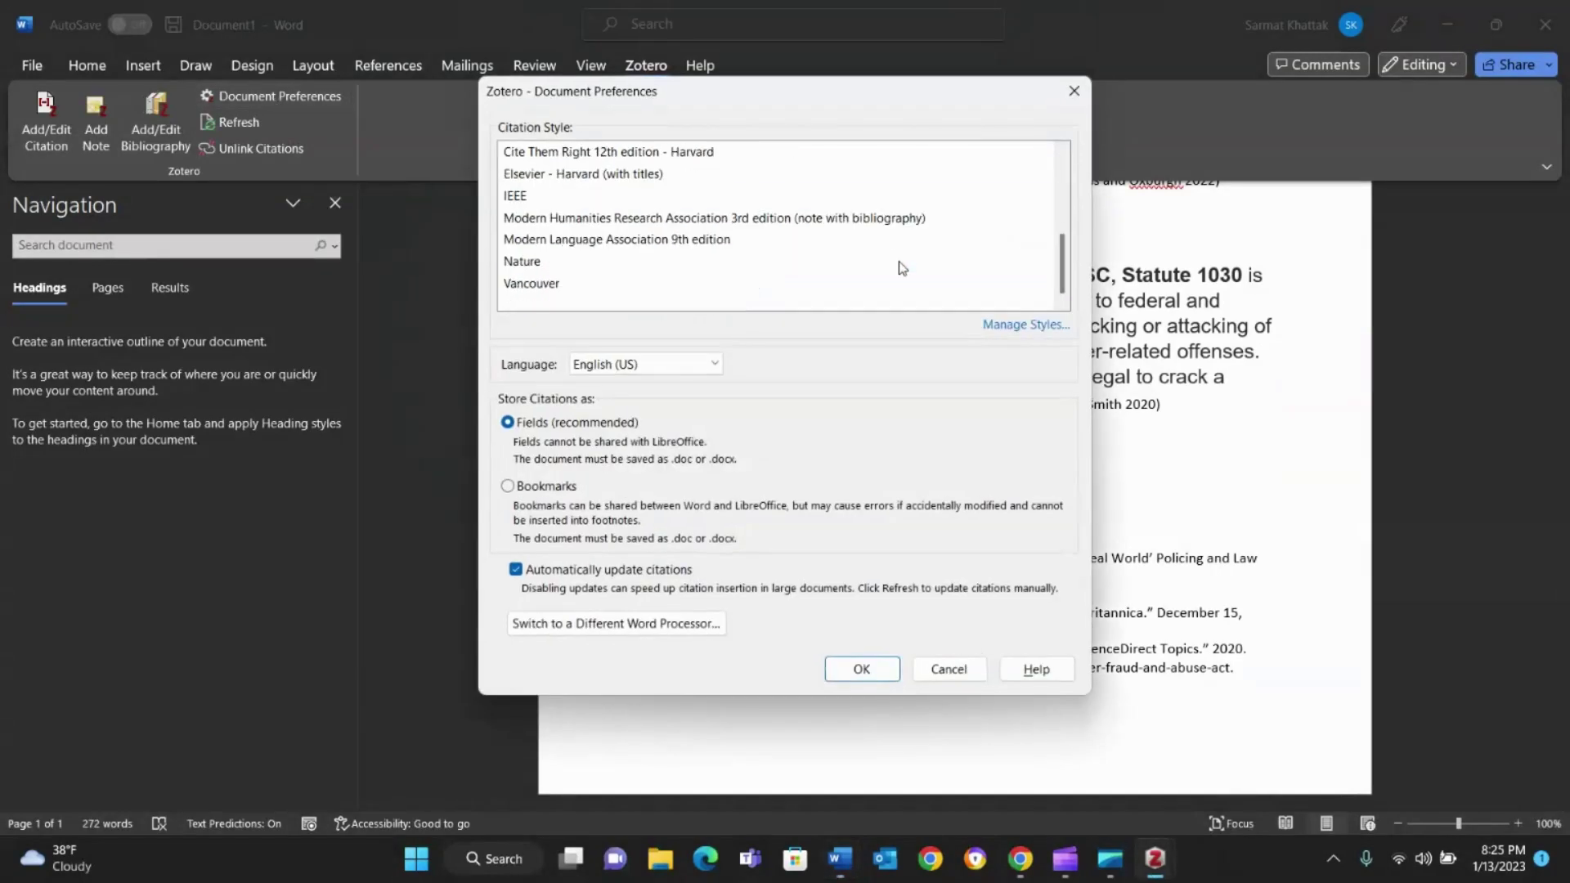
left_click(622, 243)
left_click(863, 667)
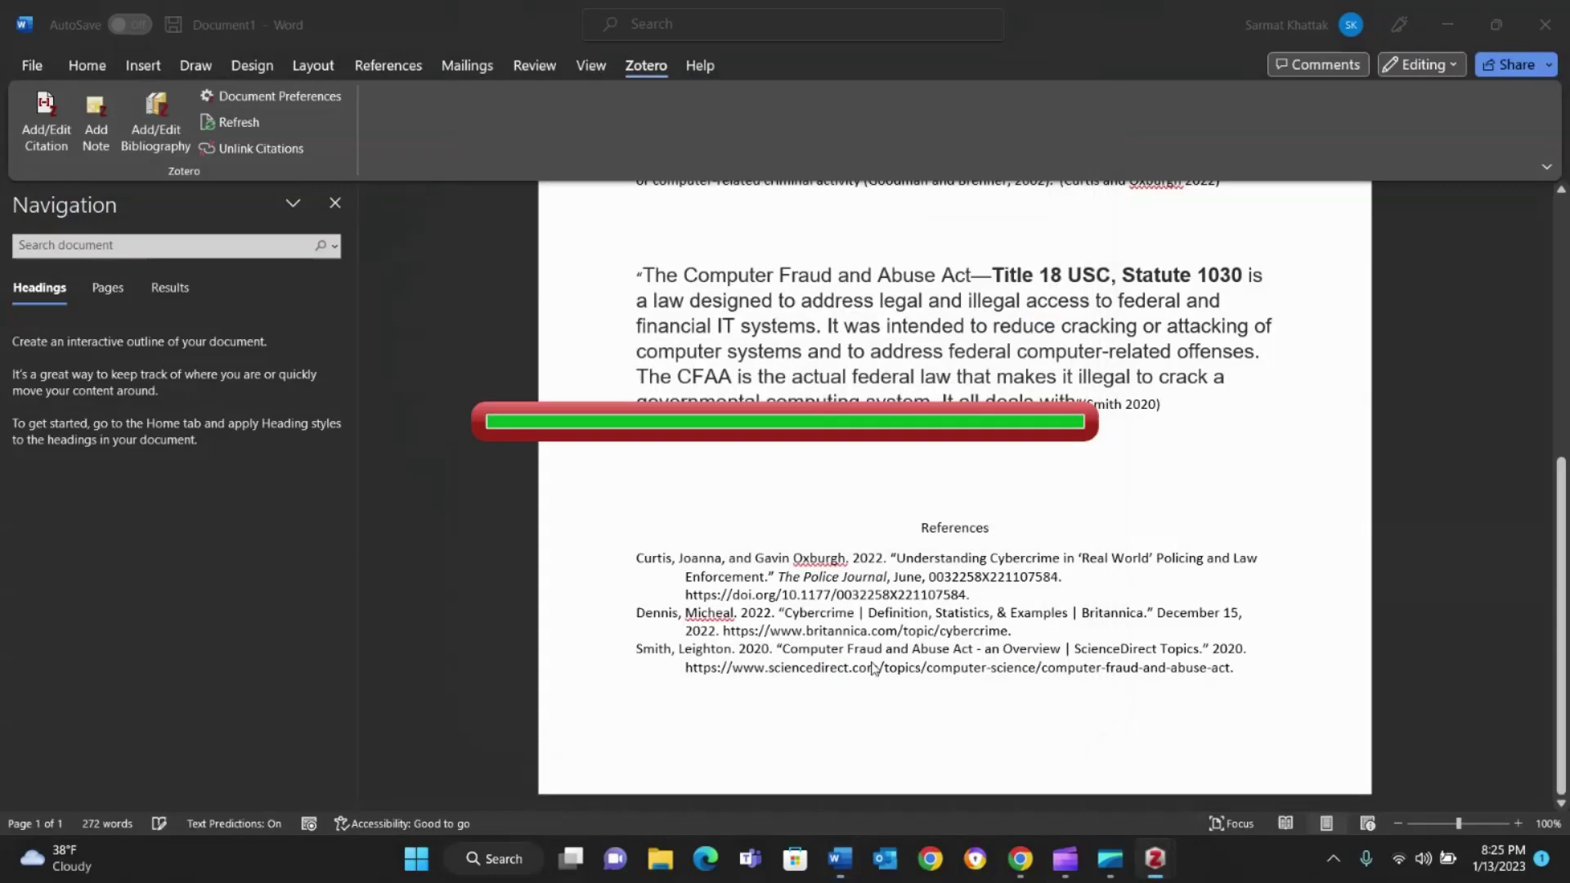
- Examine the in-text citations after each quotation and the formatting of the reference list across both pages
scroll(872, 664, "up", 5)
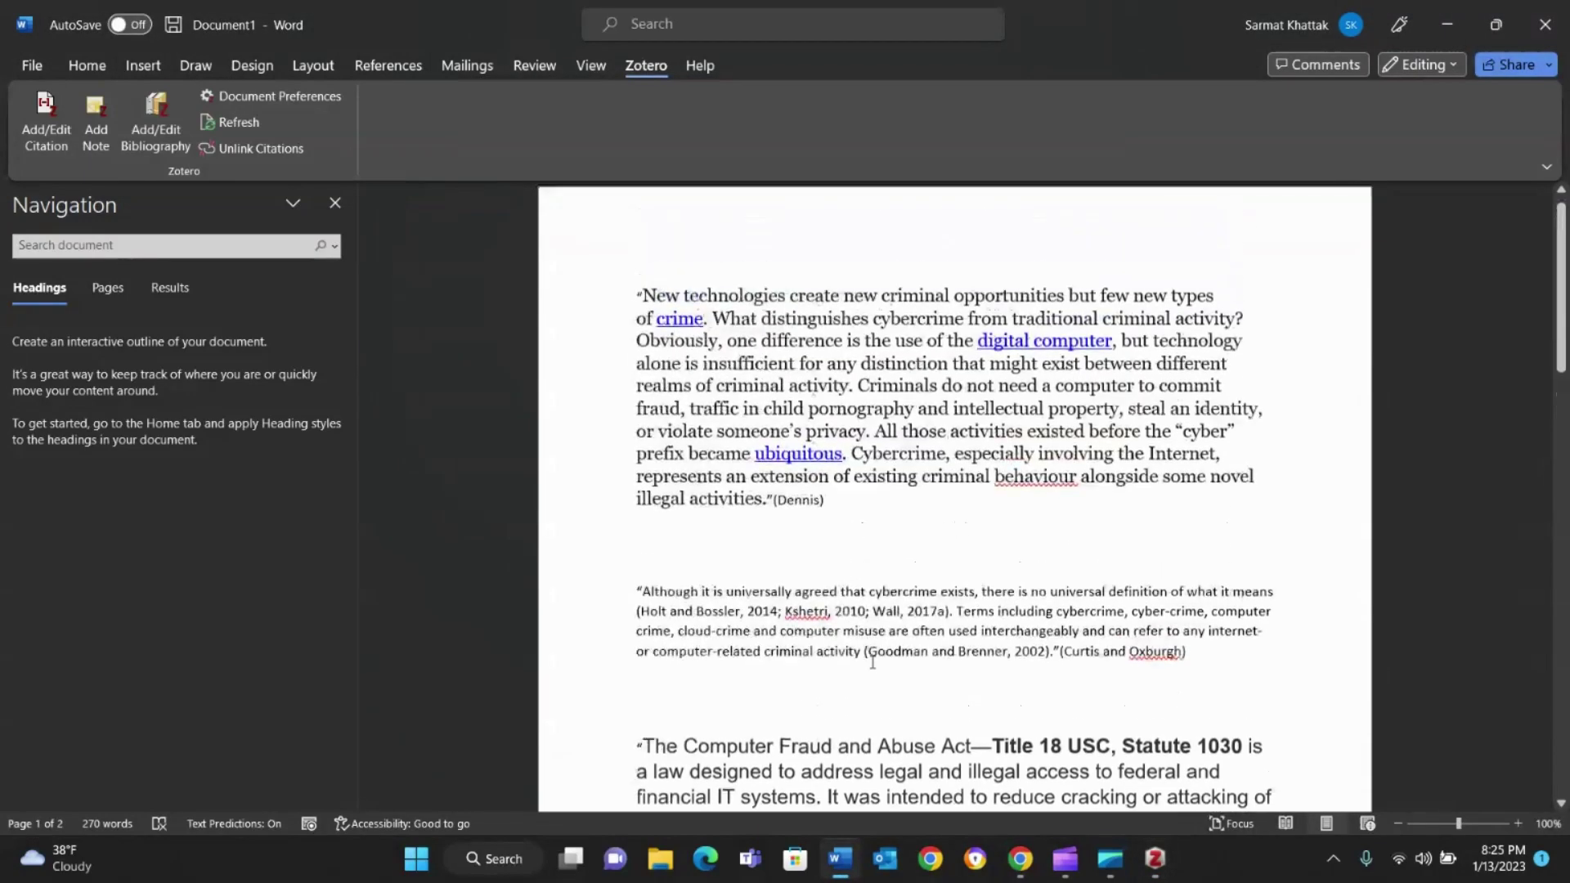
scroll(873, 662, "down", 7)
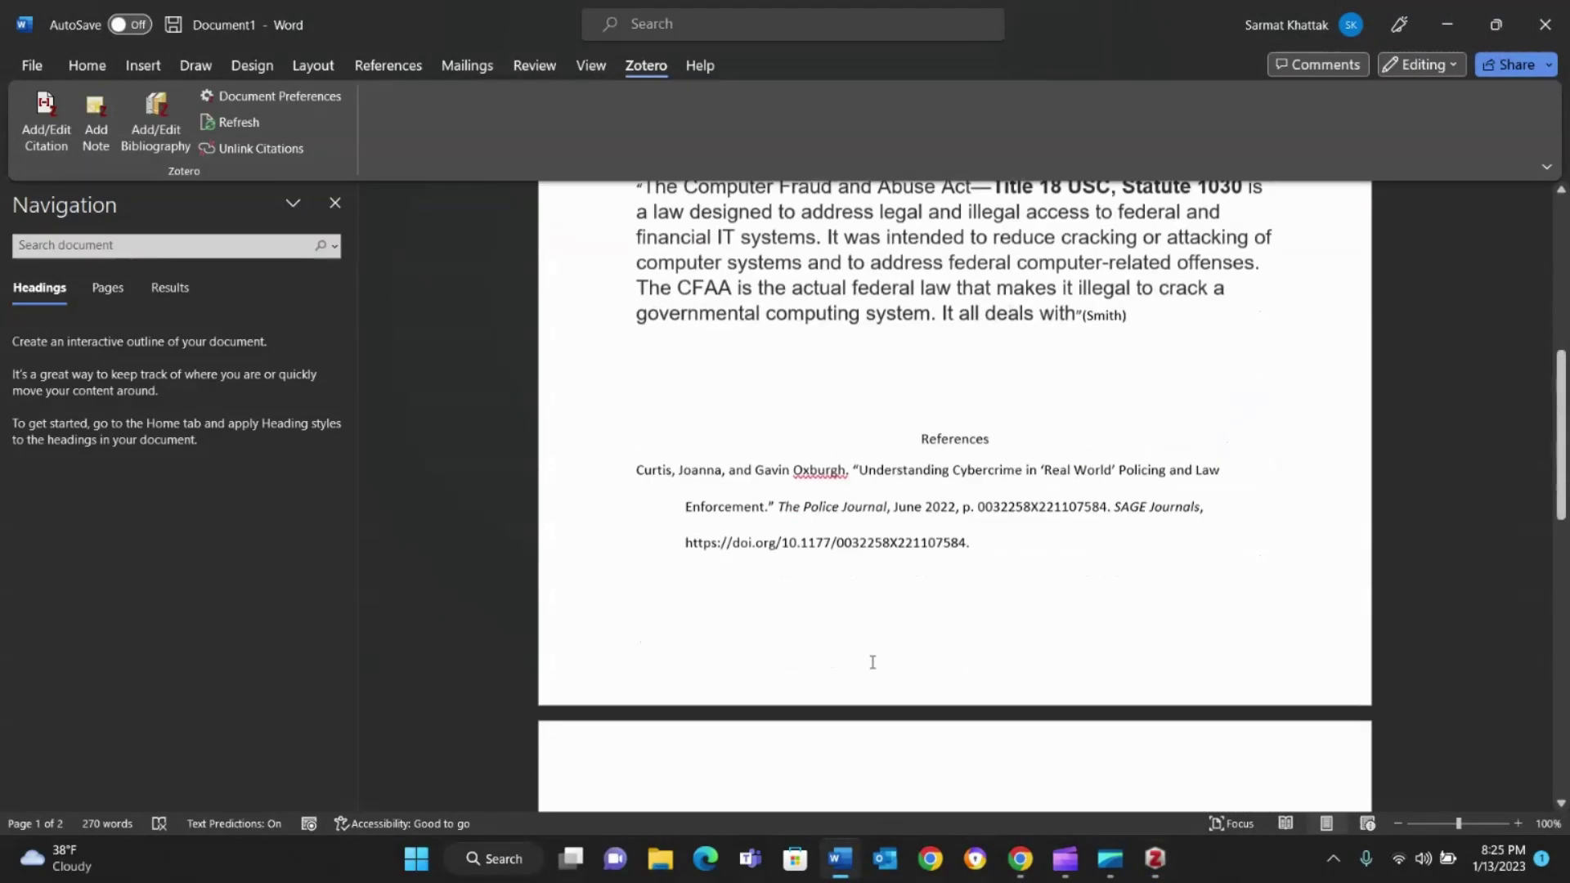
scroll(871, 661, "up", 3)
left_click(1127, 442)
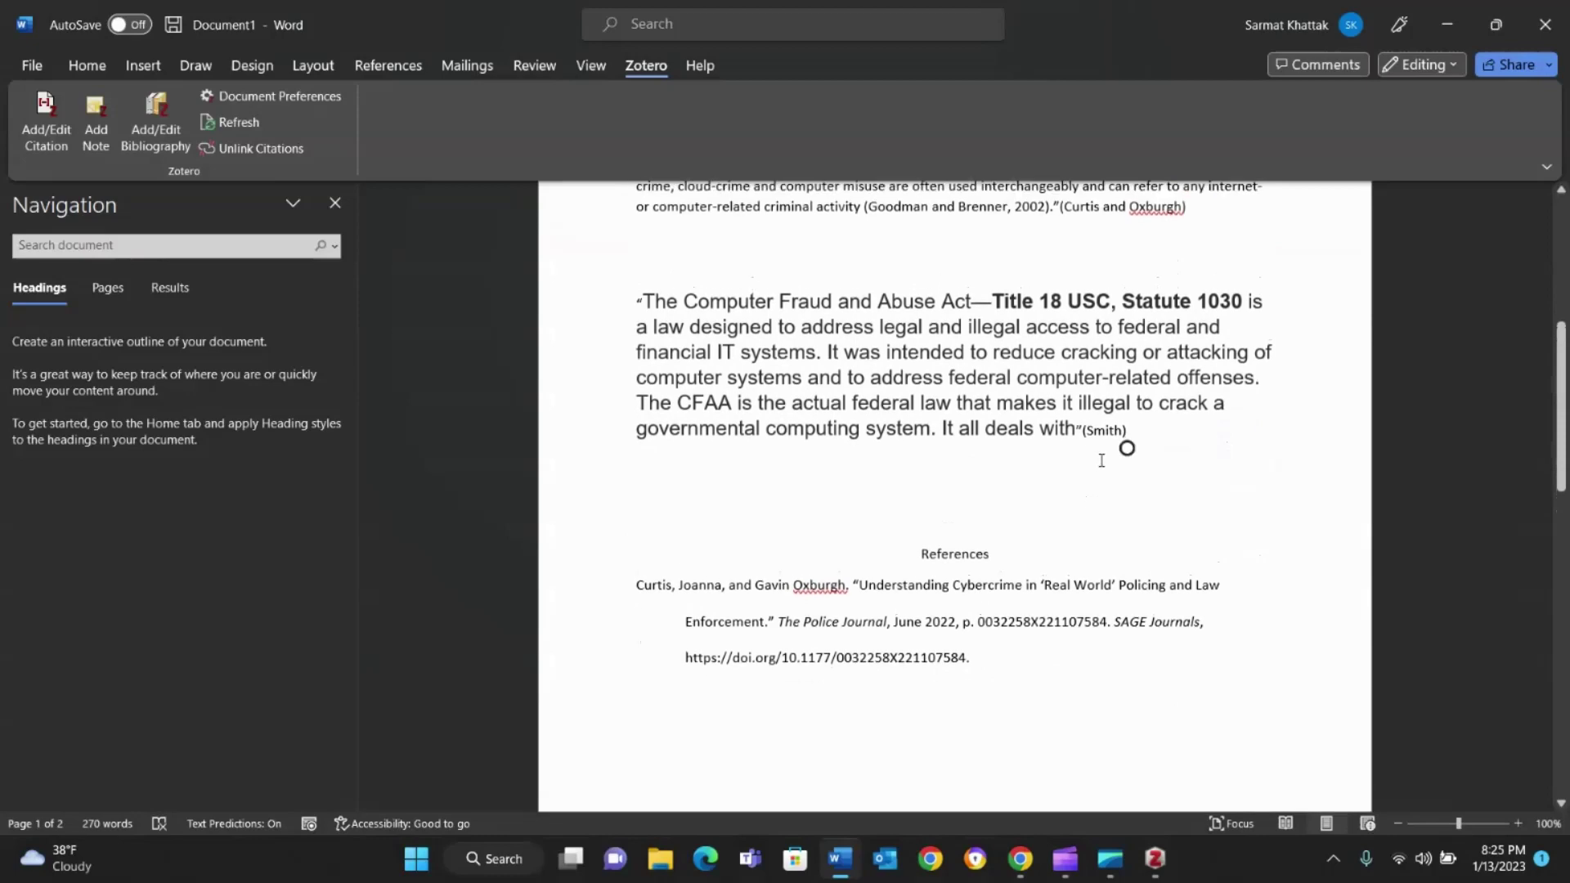
scroll(1029, 458, "down", 10)
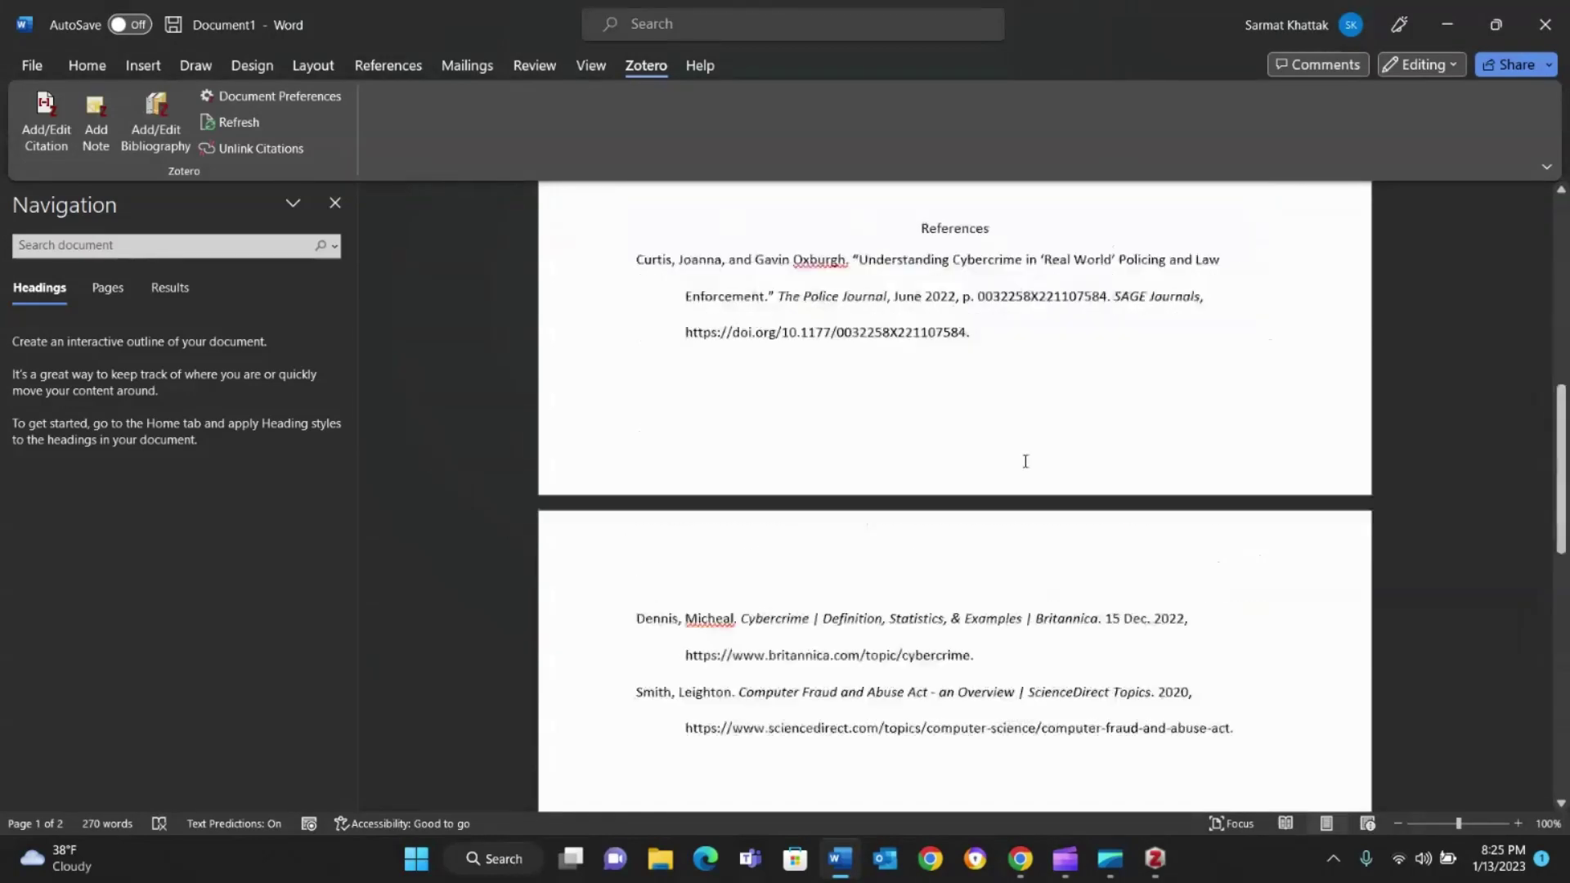
scroll(1025, 462, "up", 5)
scroll(1026, 462, "down", 1)
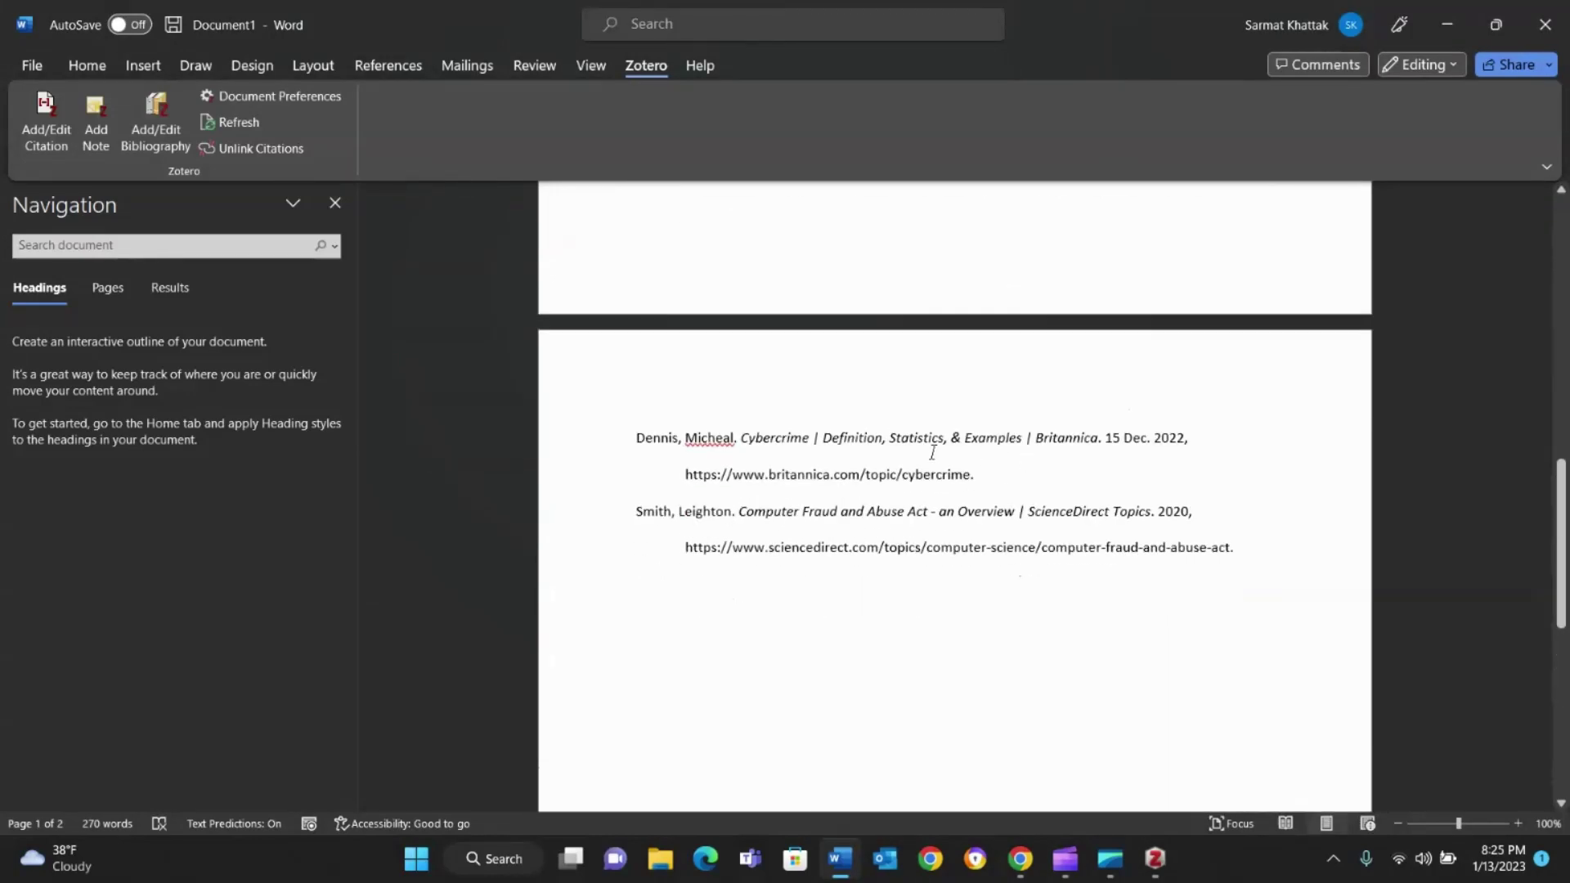
scroll(1113, 474, "up", 15)
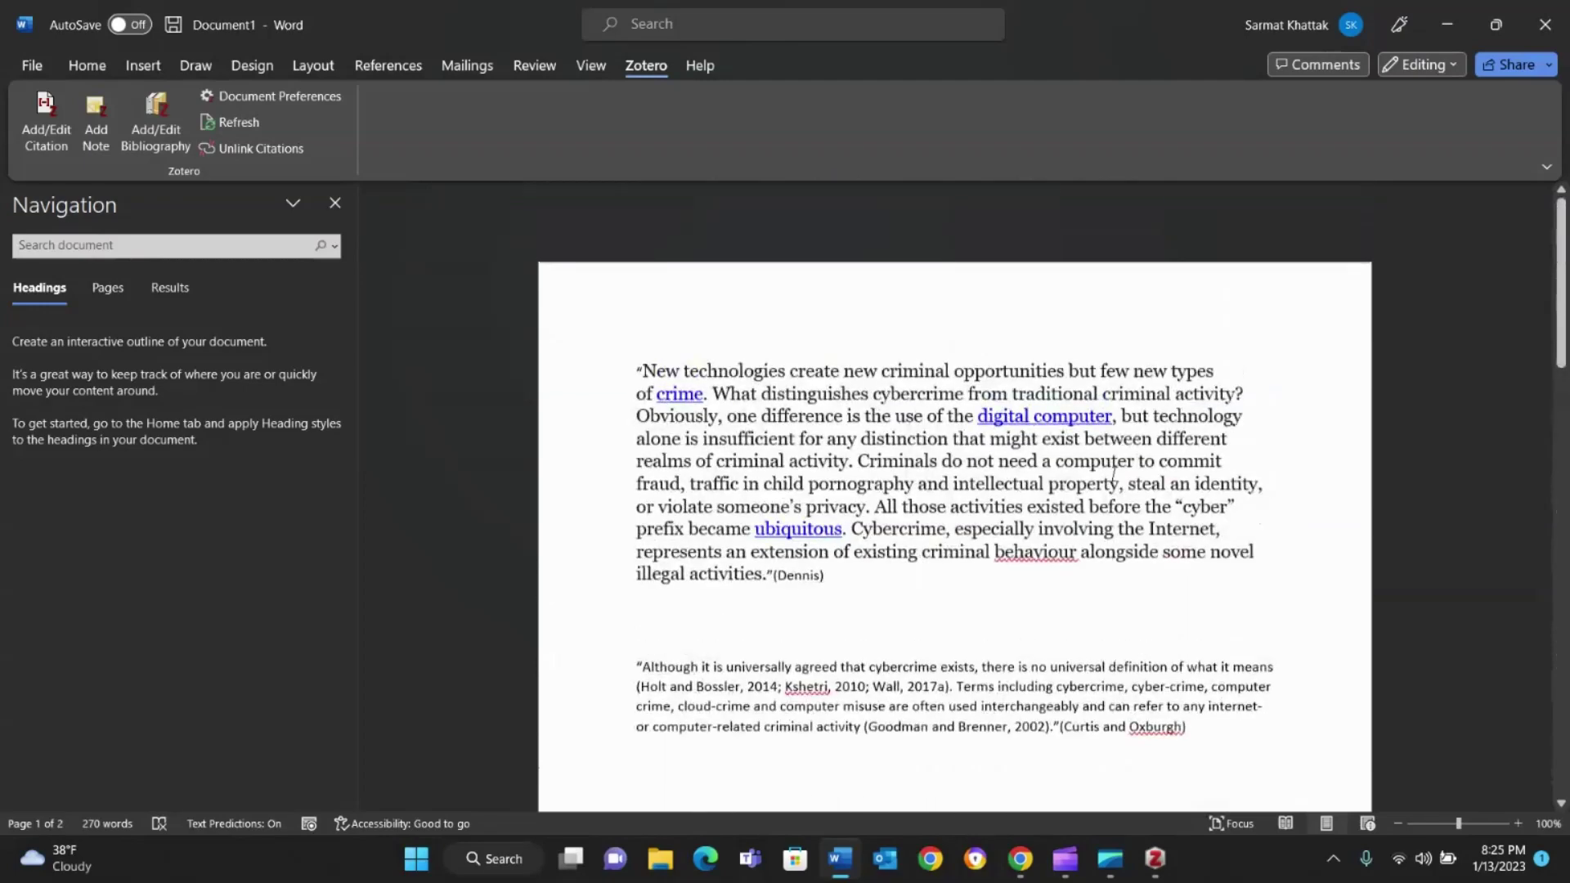
scroll(1113, 475, "down", 10)
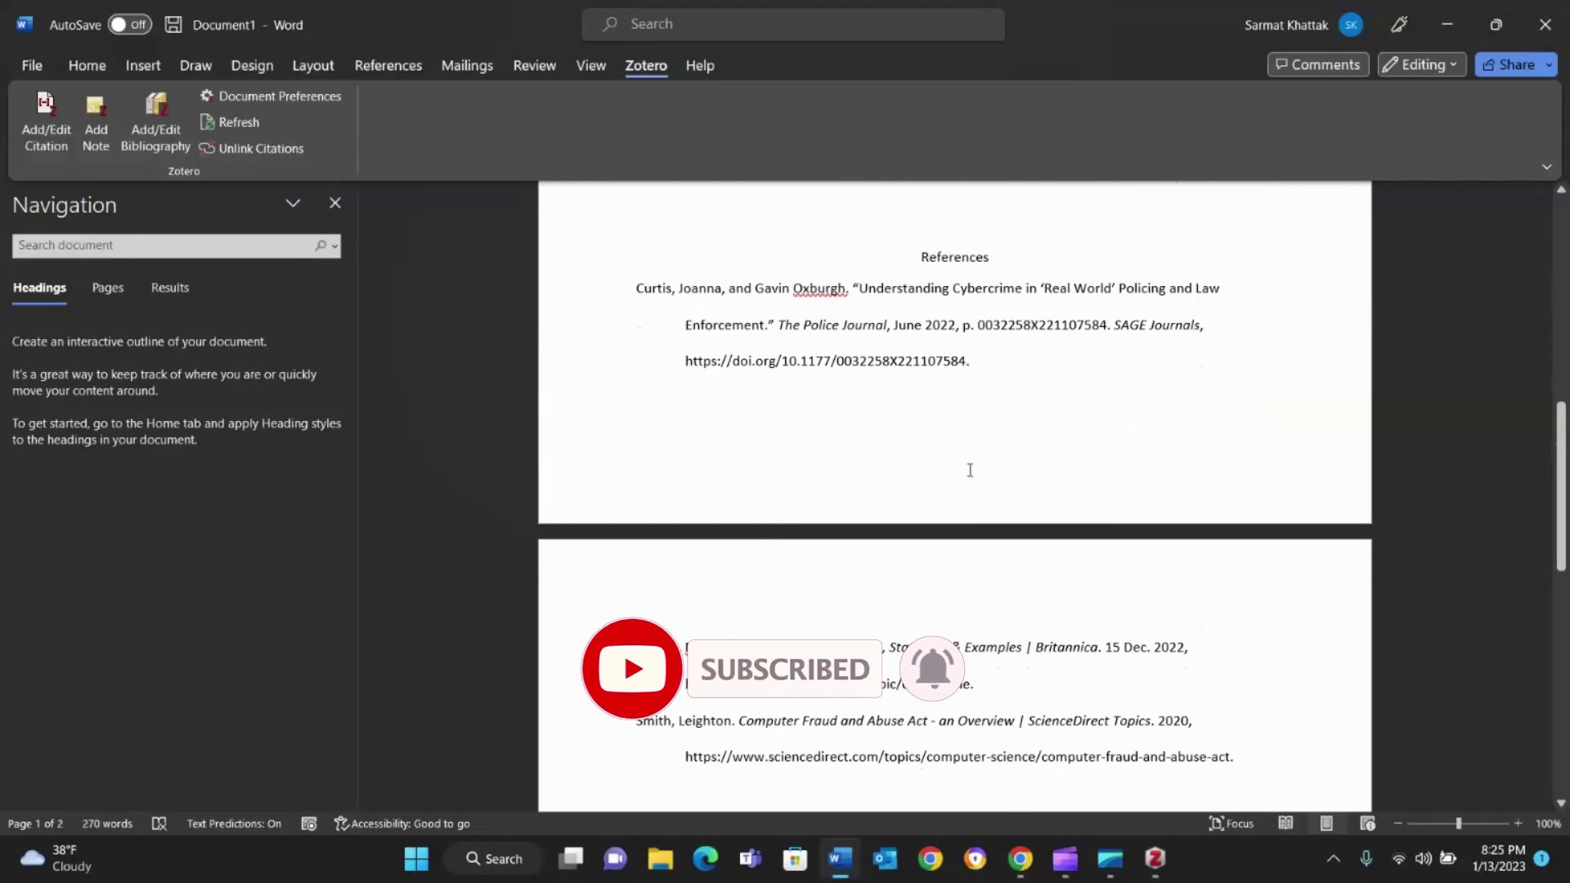
scroll(970, 470, "up", 12)
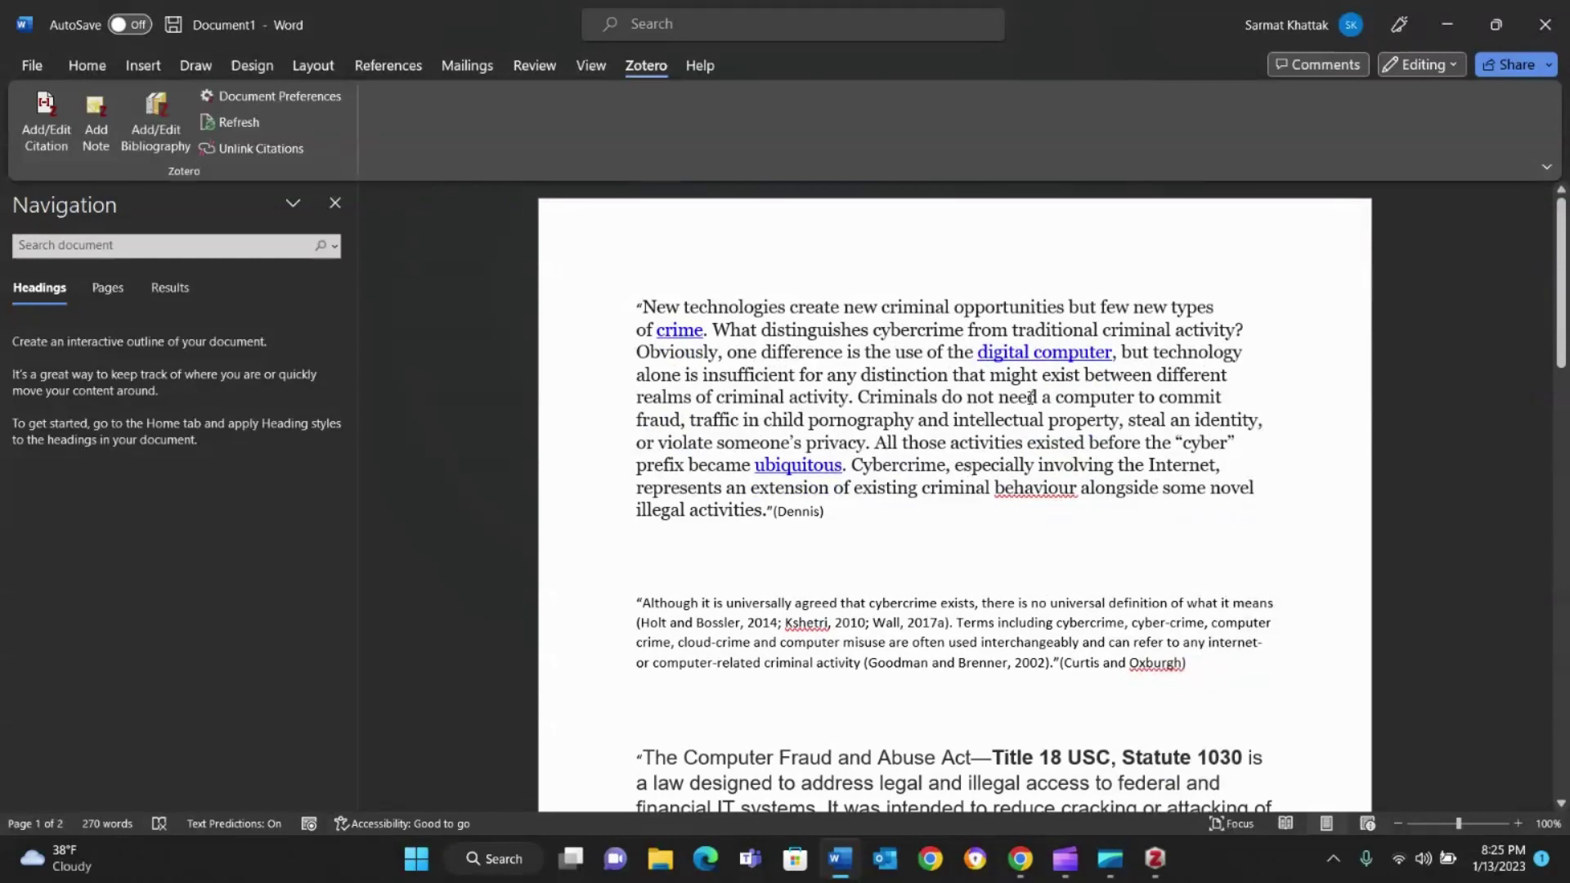
left_click(250, 152)
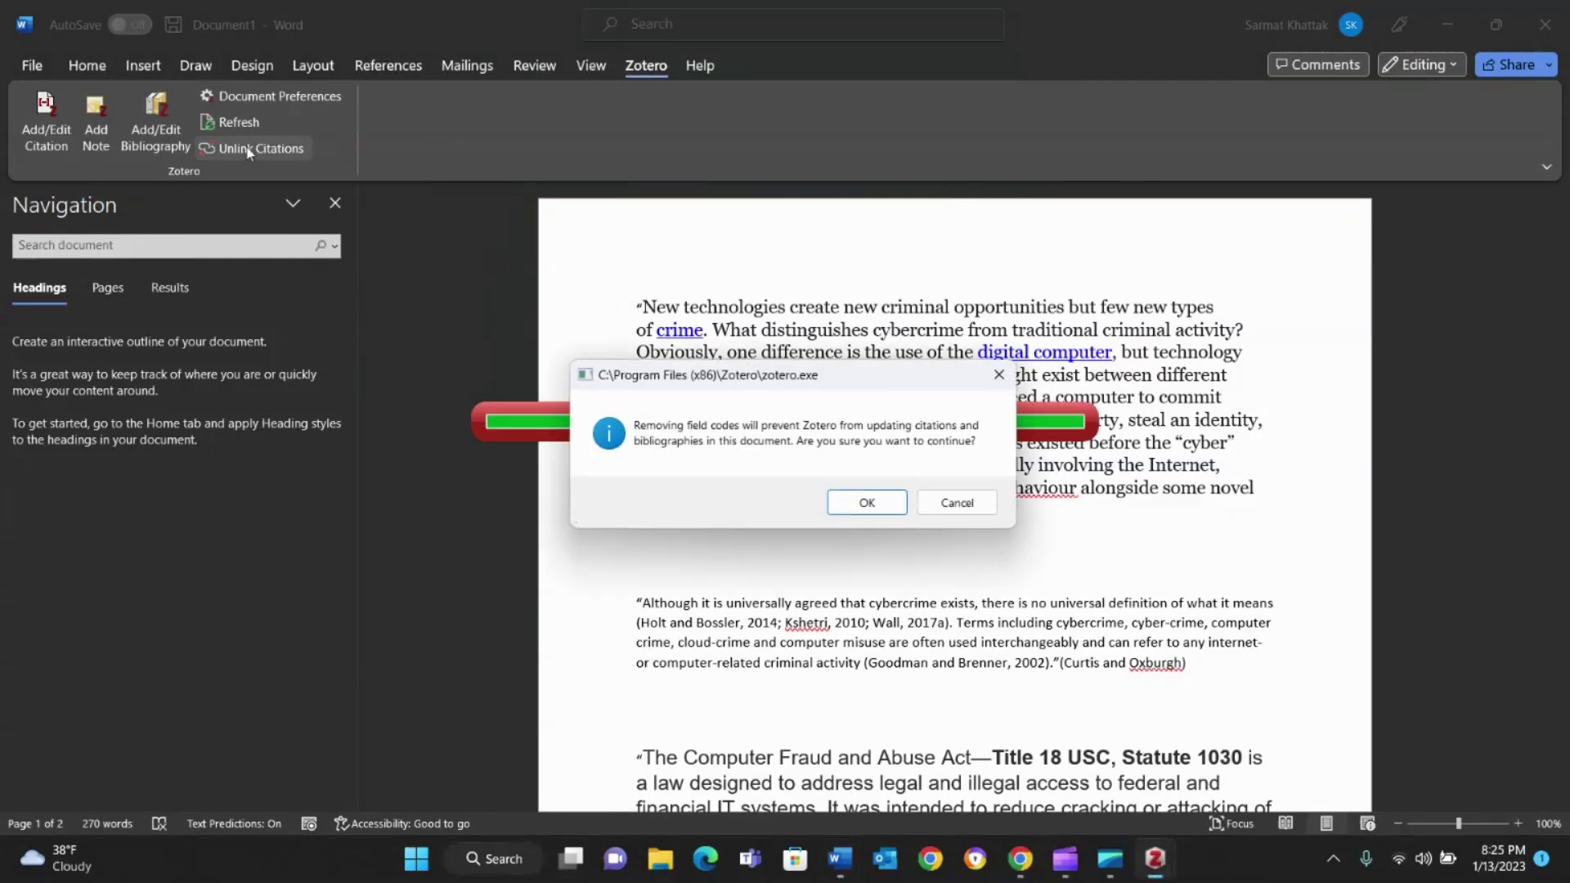
mouse_move(1155, 859)
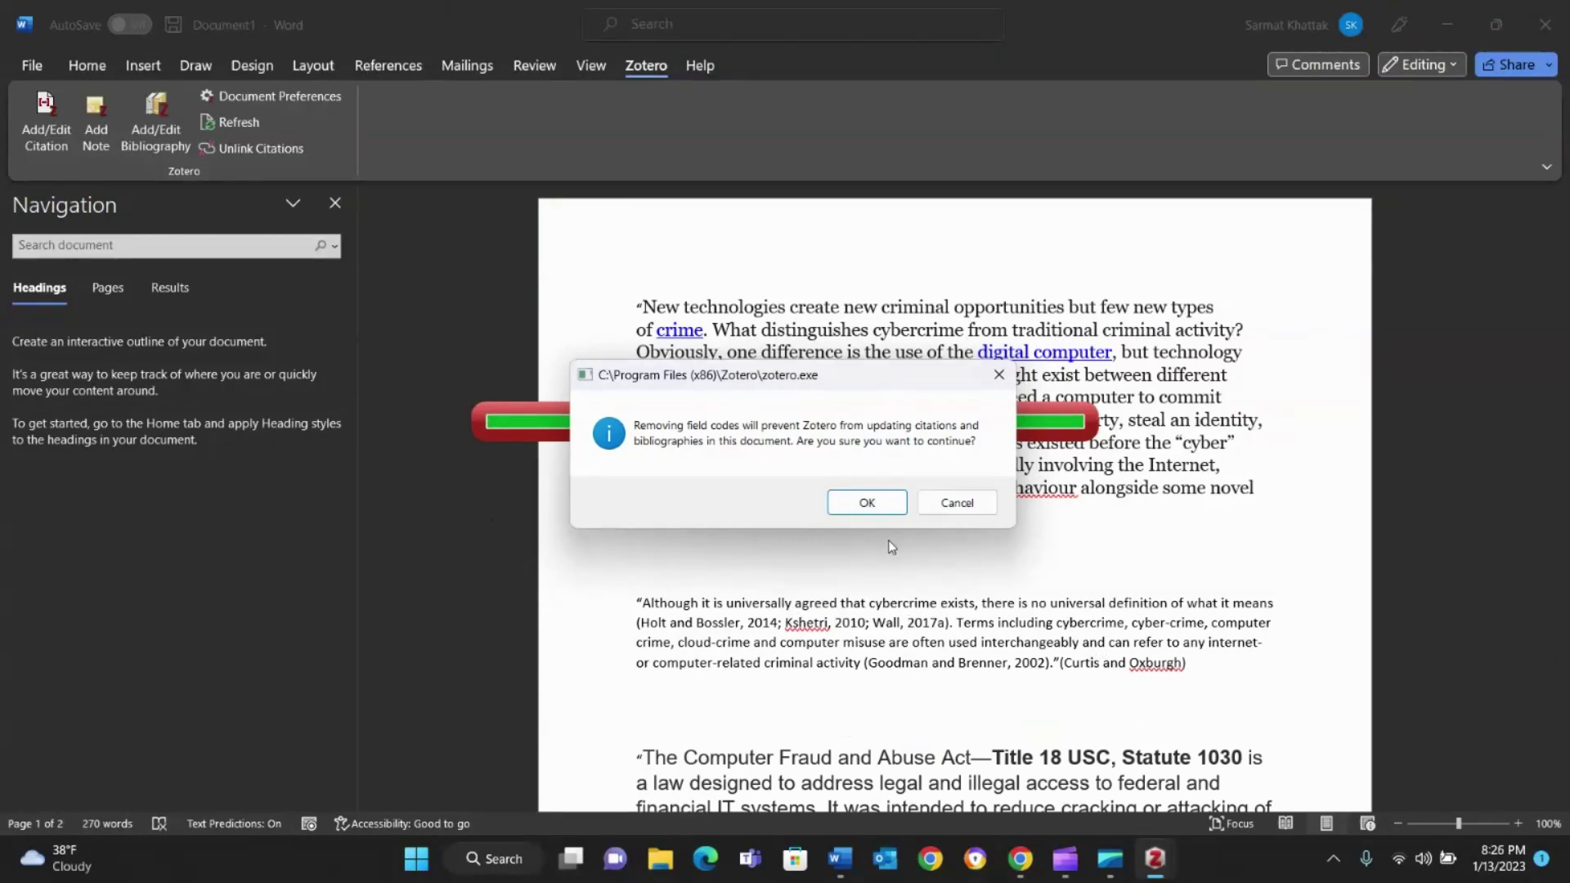
left_click(1000, 377)
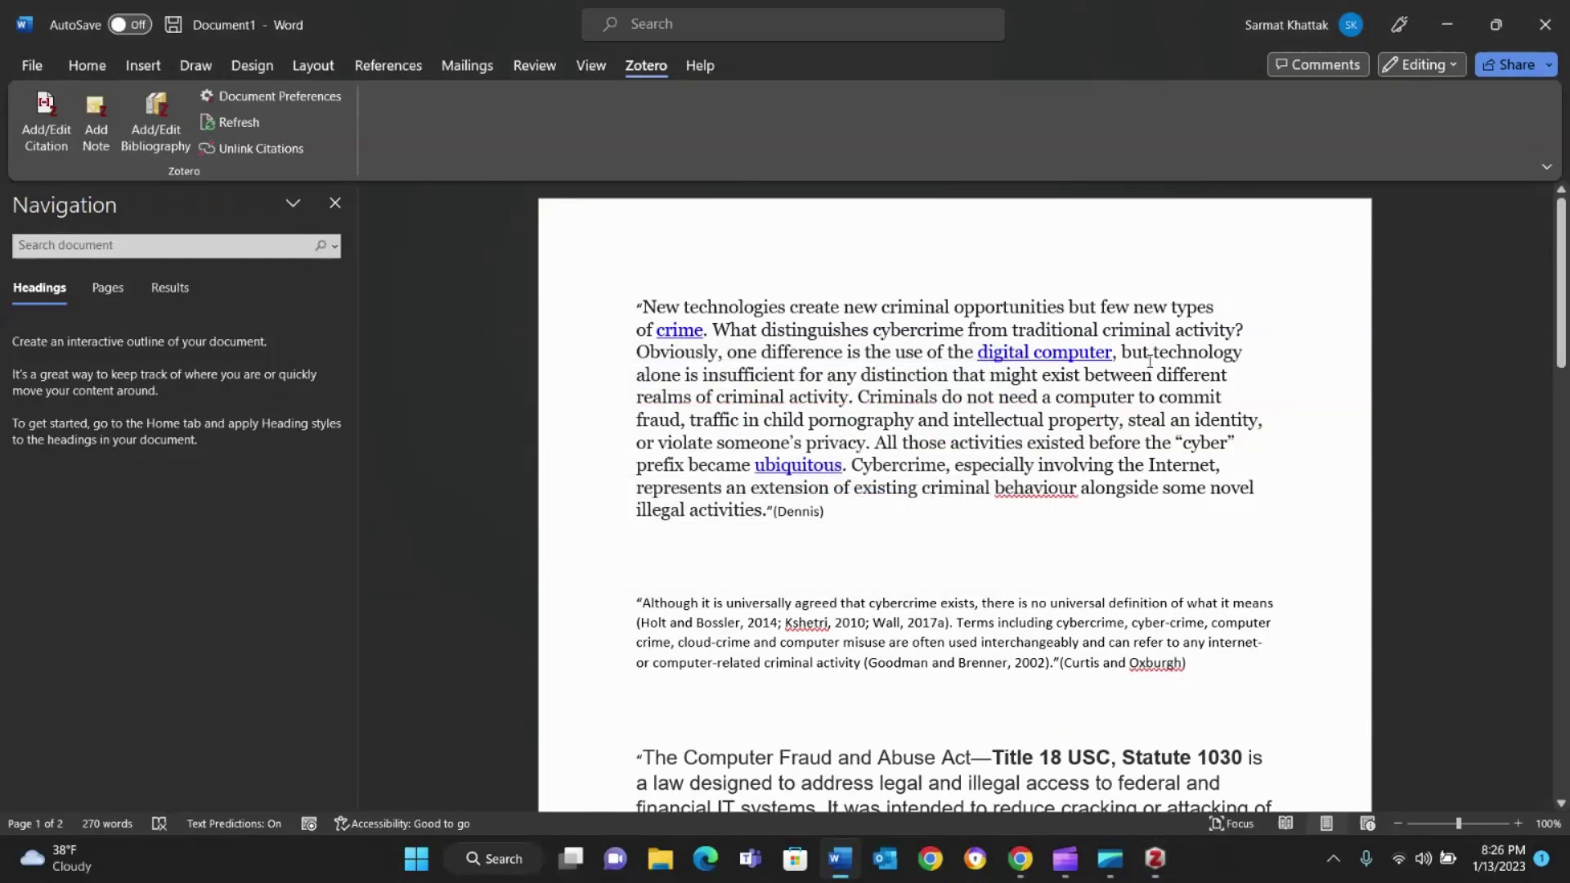
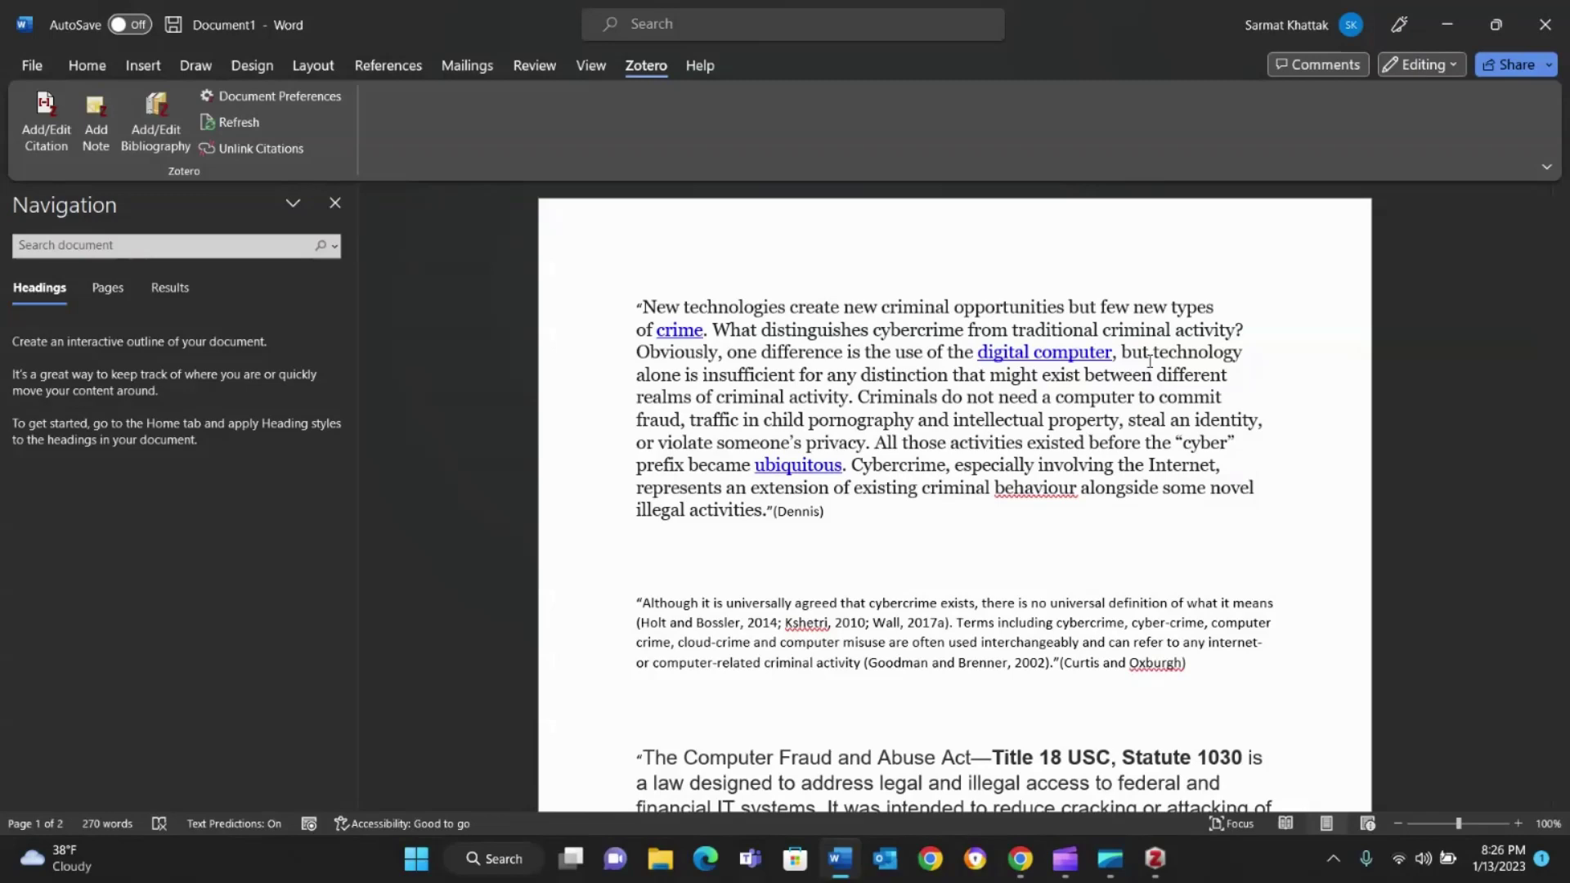
- Switch to Zotero, look through the Crime Crimes and PHD research collections, and return to the Word document
scroll(1150, 361, "down", 4)
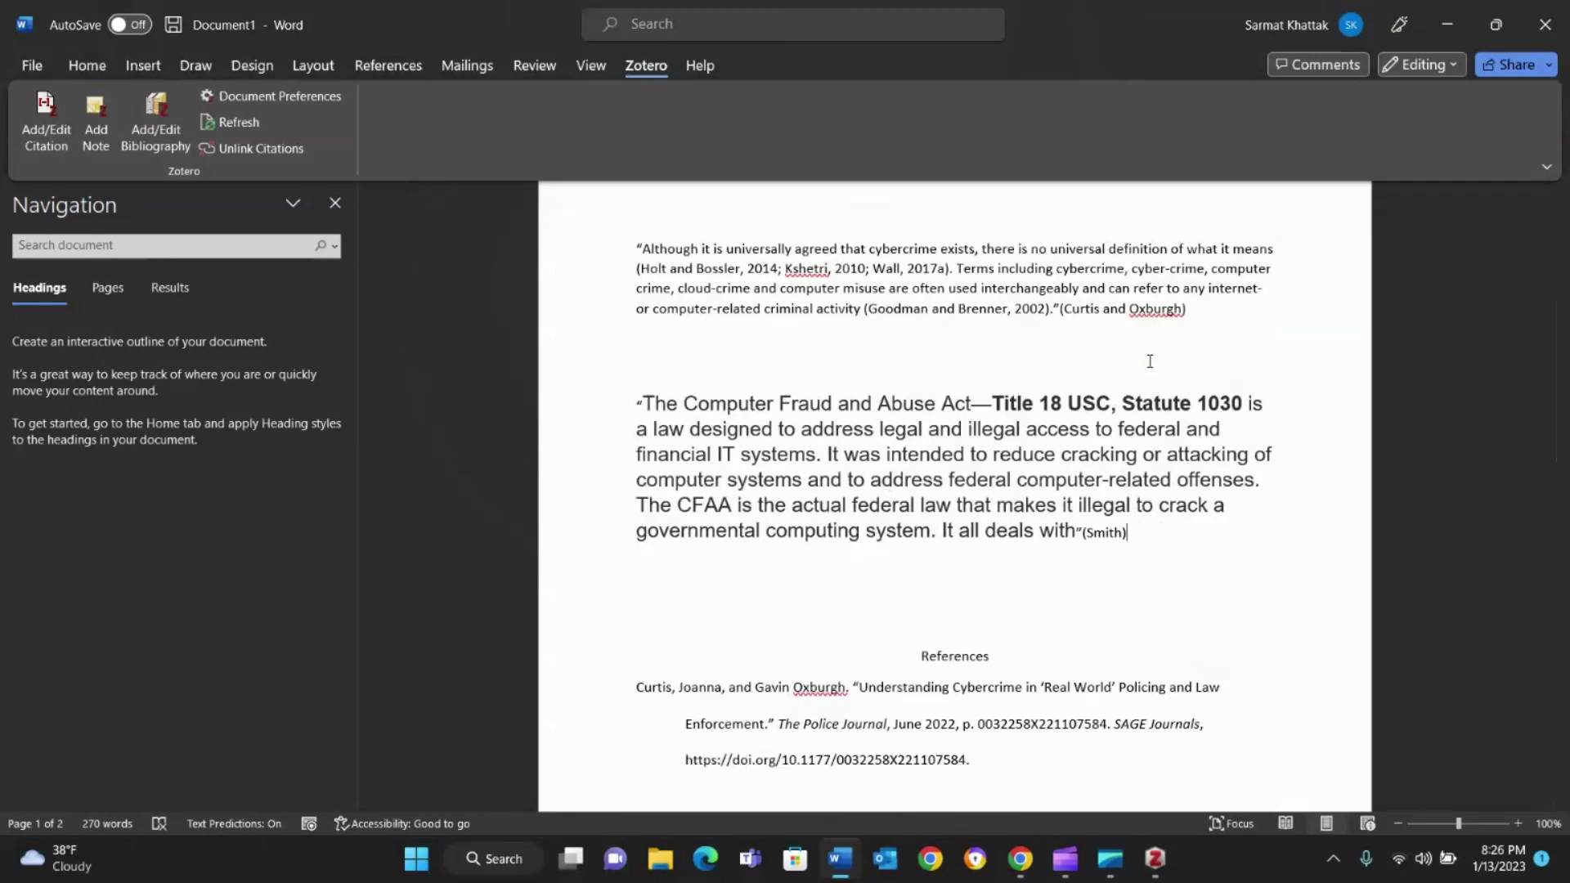
left_click(1155, 859)
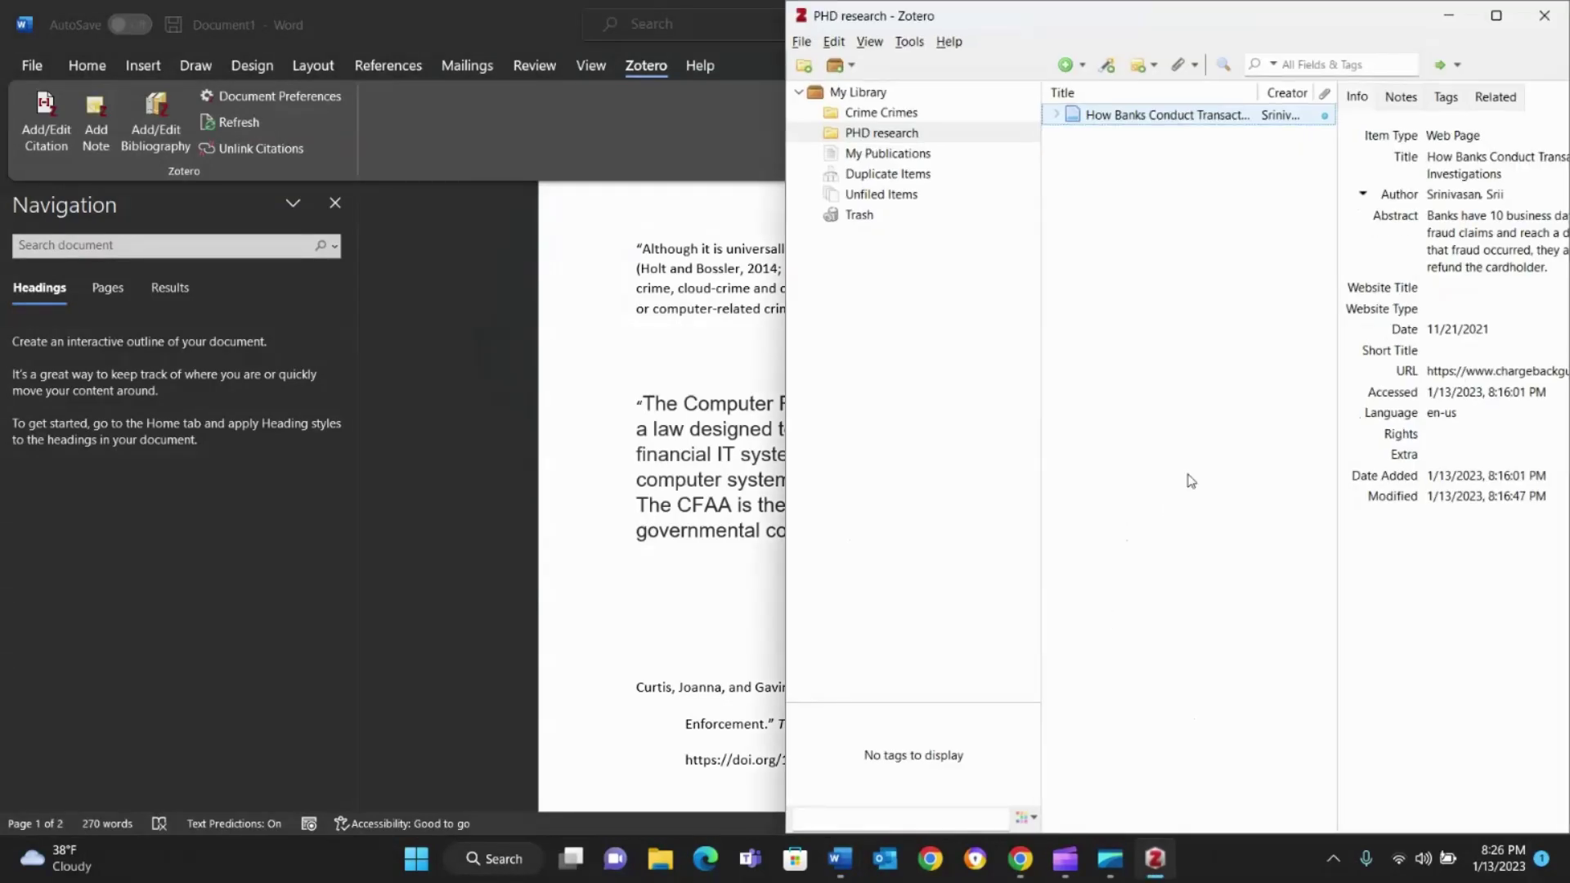
left_click(1496, 15)
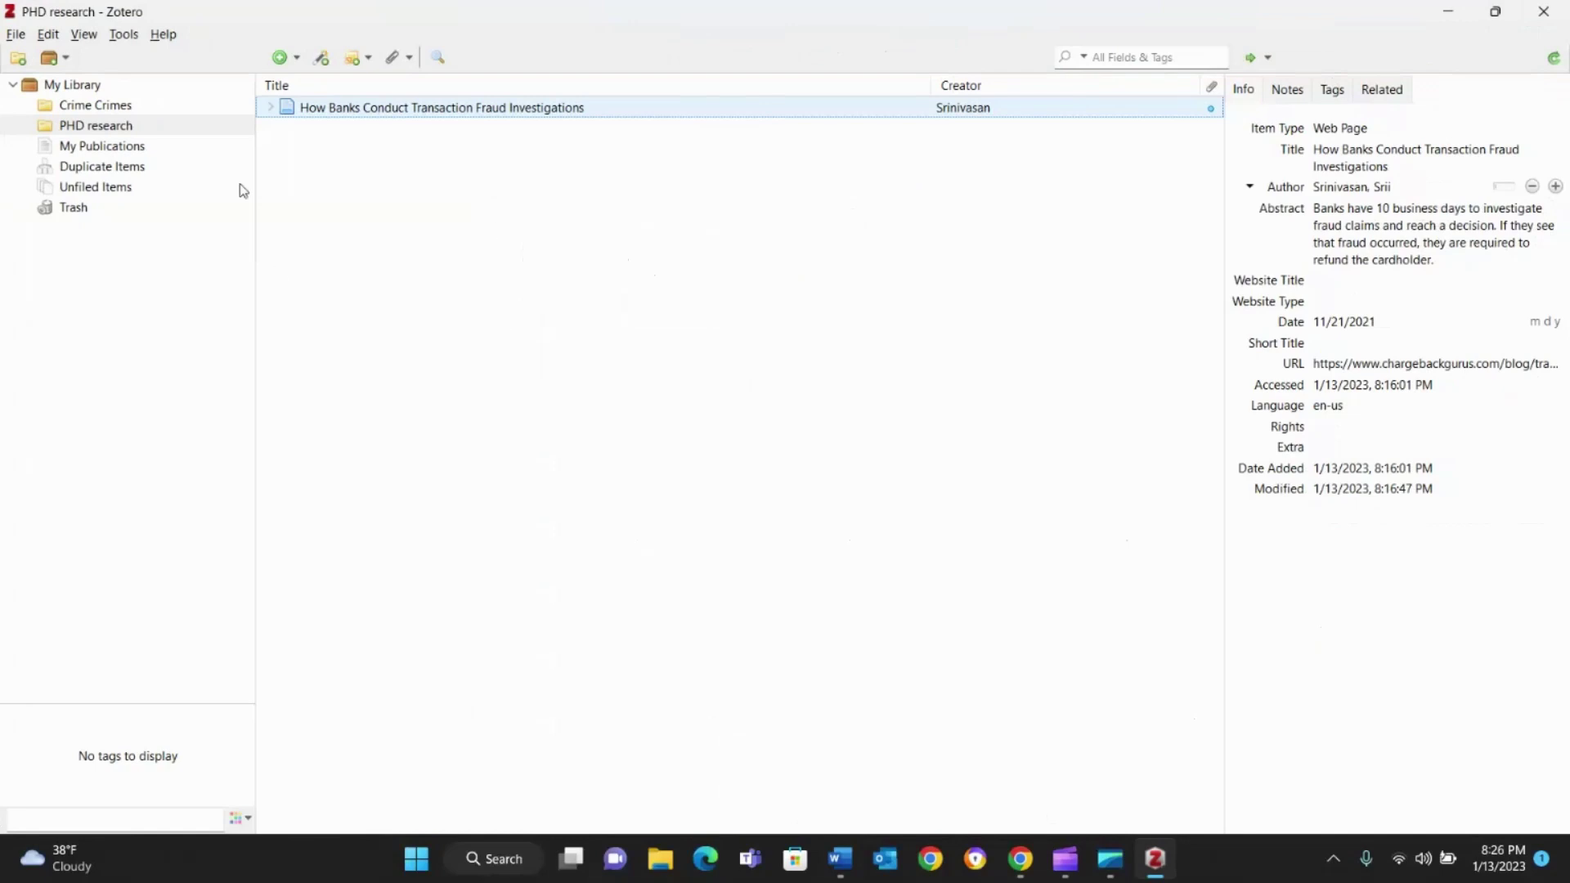
left_click(97, 107)
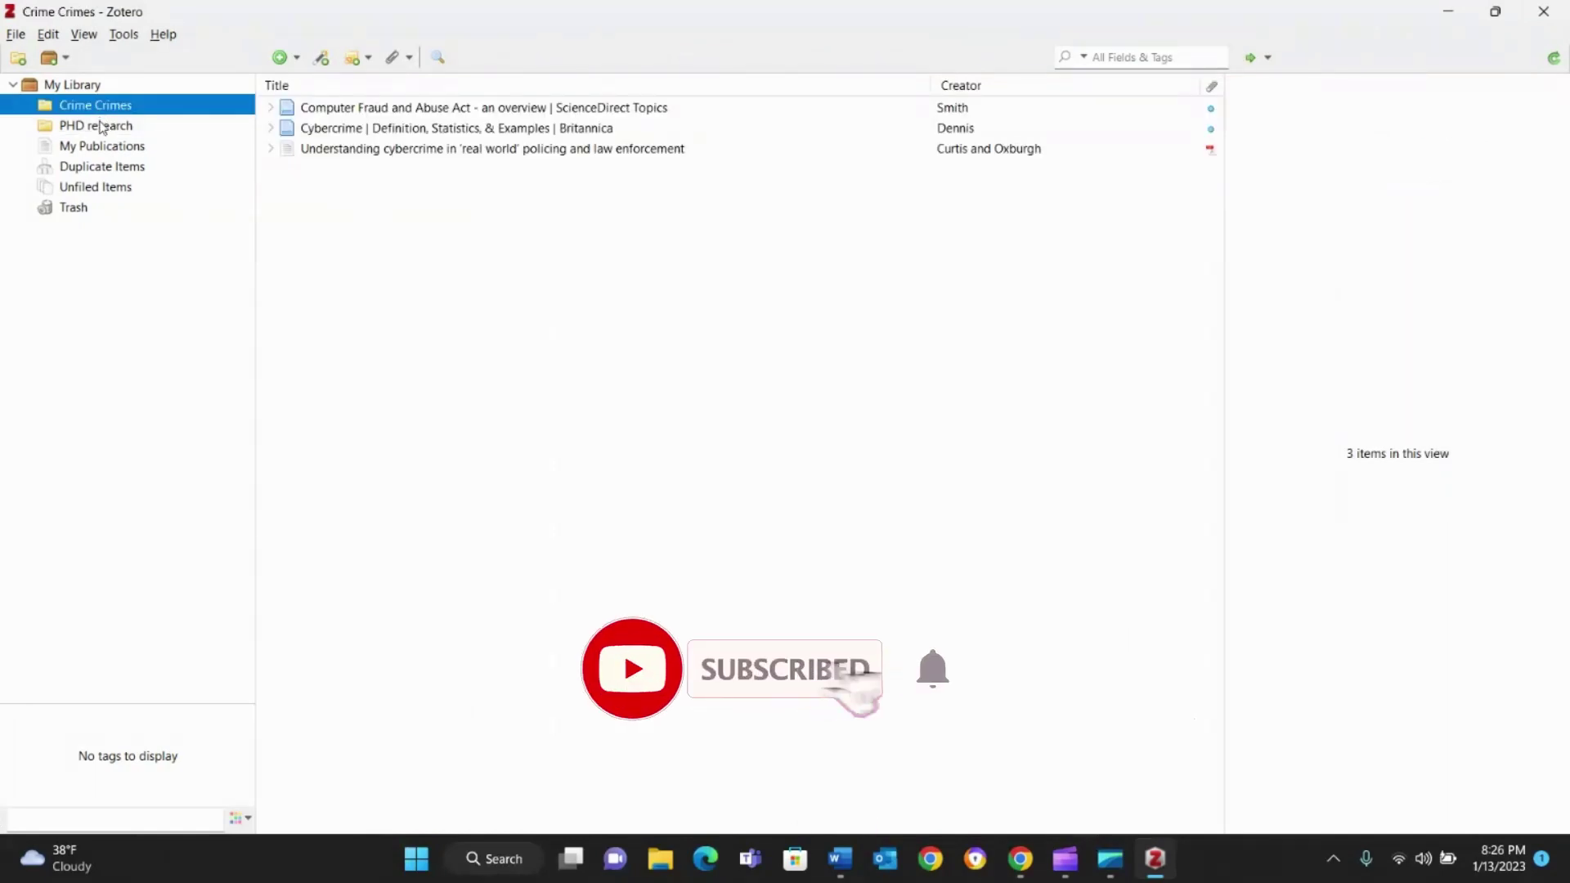
left_click(96, 125)
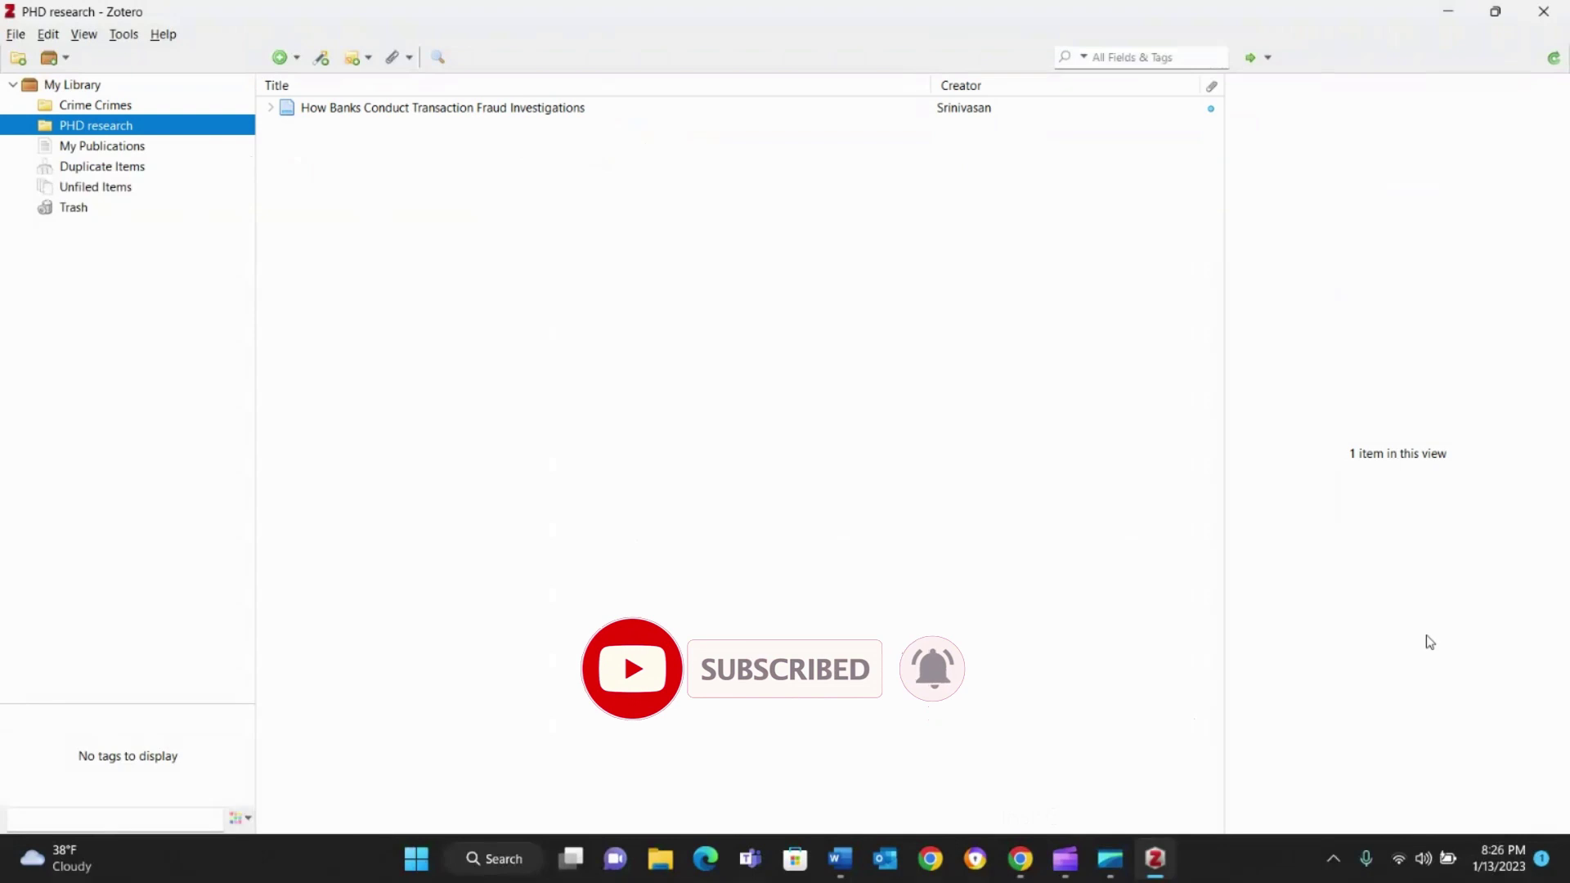
left_click(1443, 11)
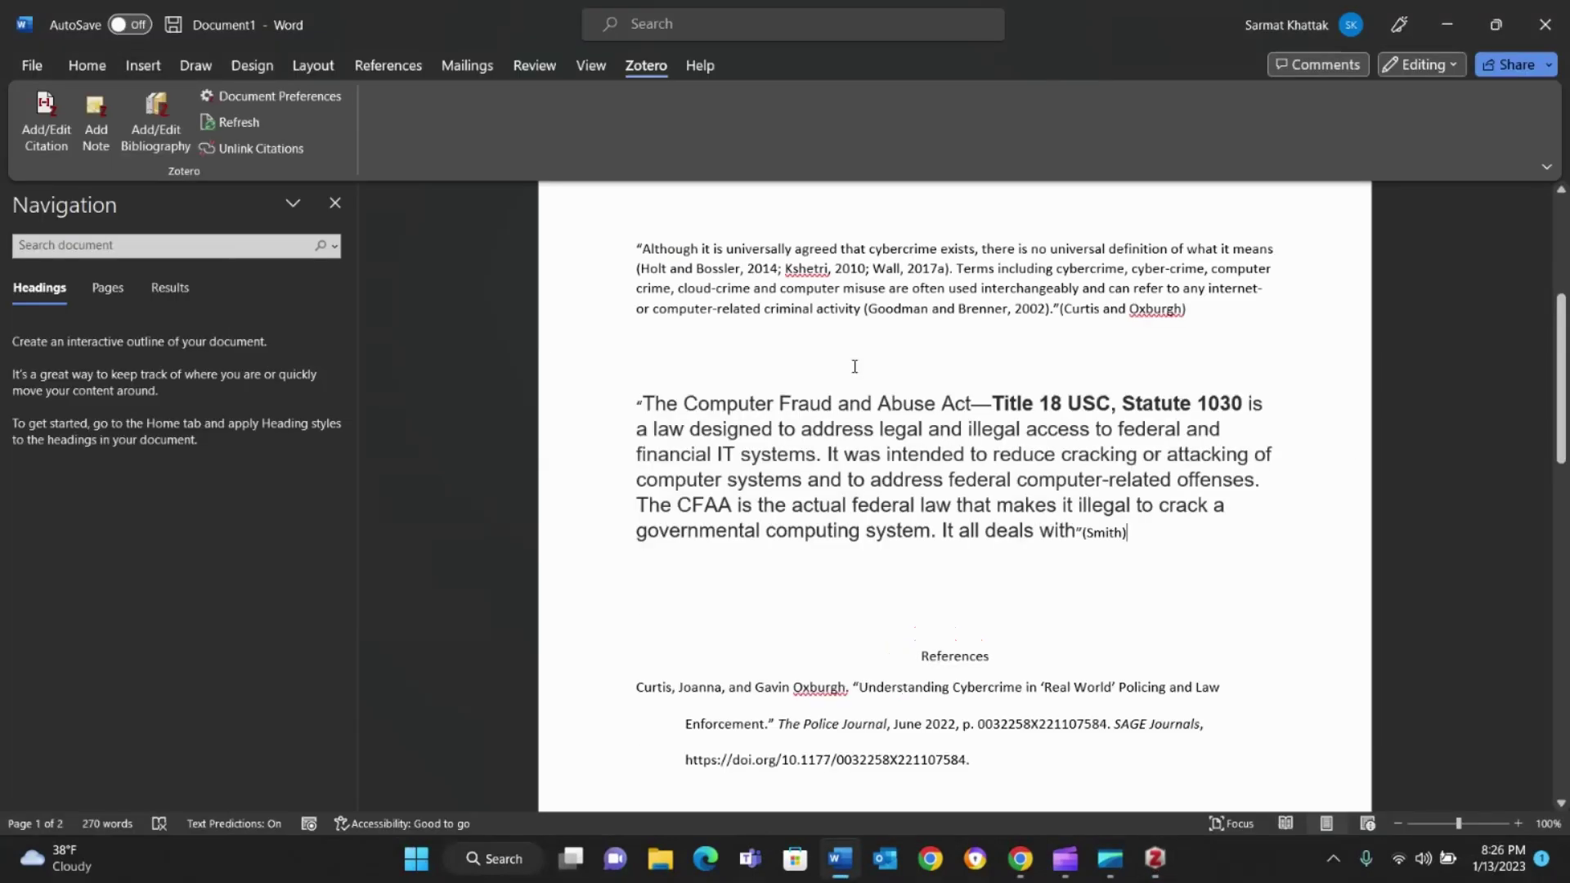